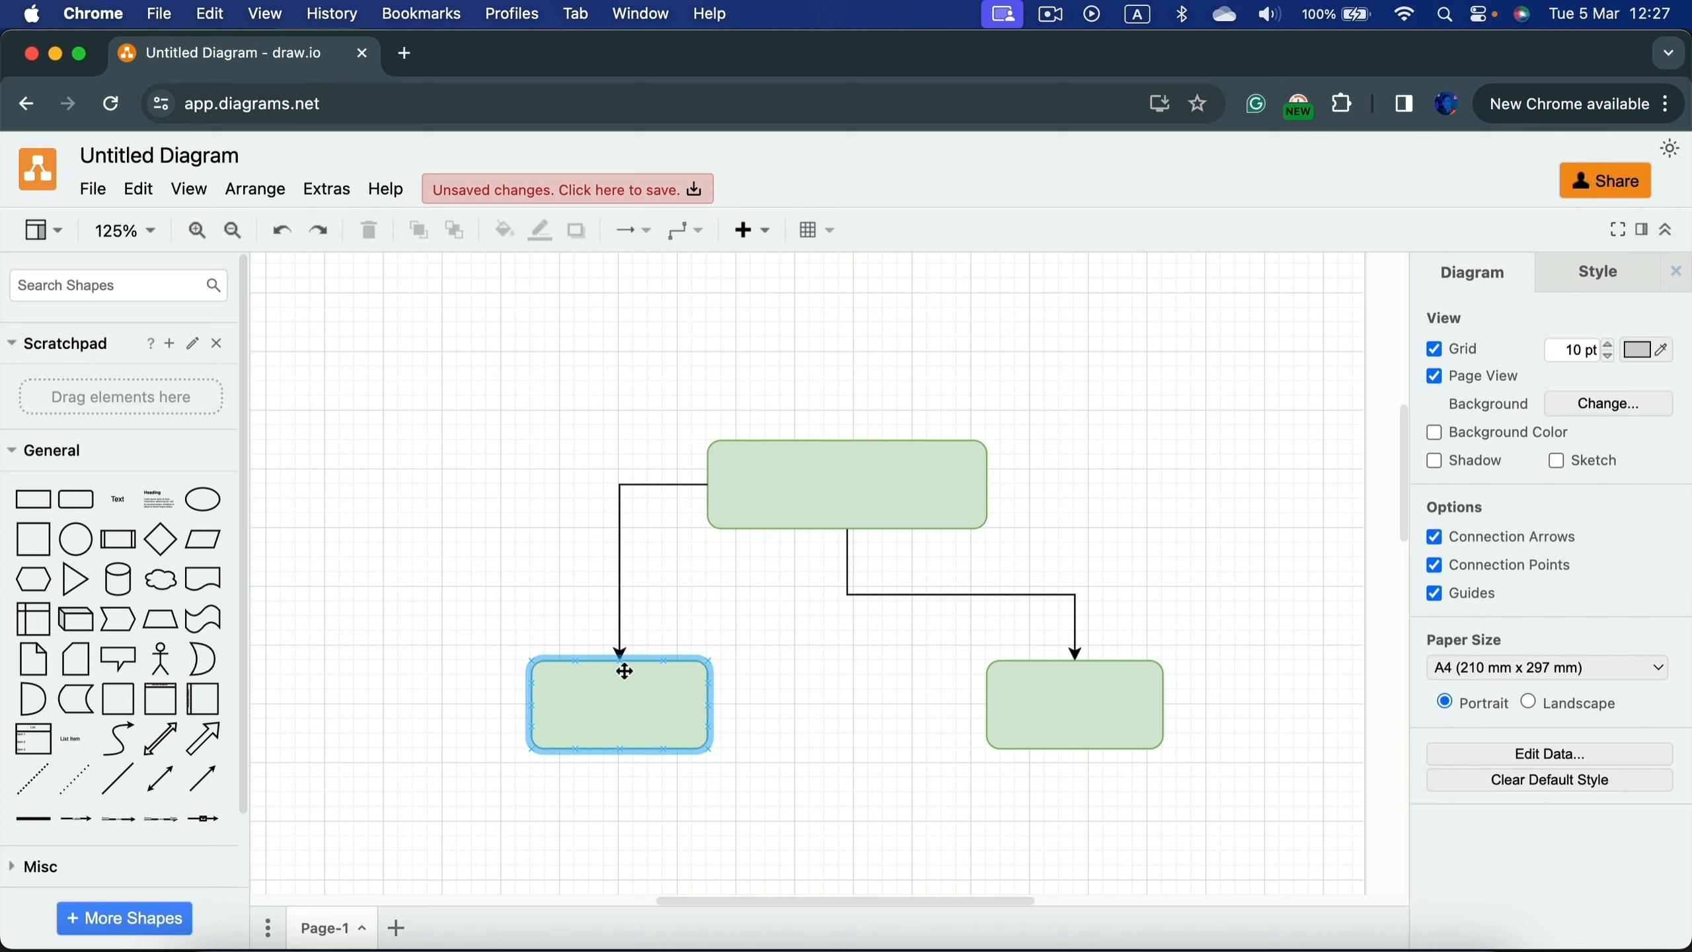
# Step: Move the lower-left green box slightly further left, keeping it level with the lower-right box
pyautogui.moveTo(624, 670); pyautogui.dragTo(648, 680)
pyautogui.click(802, 749)
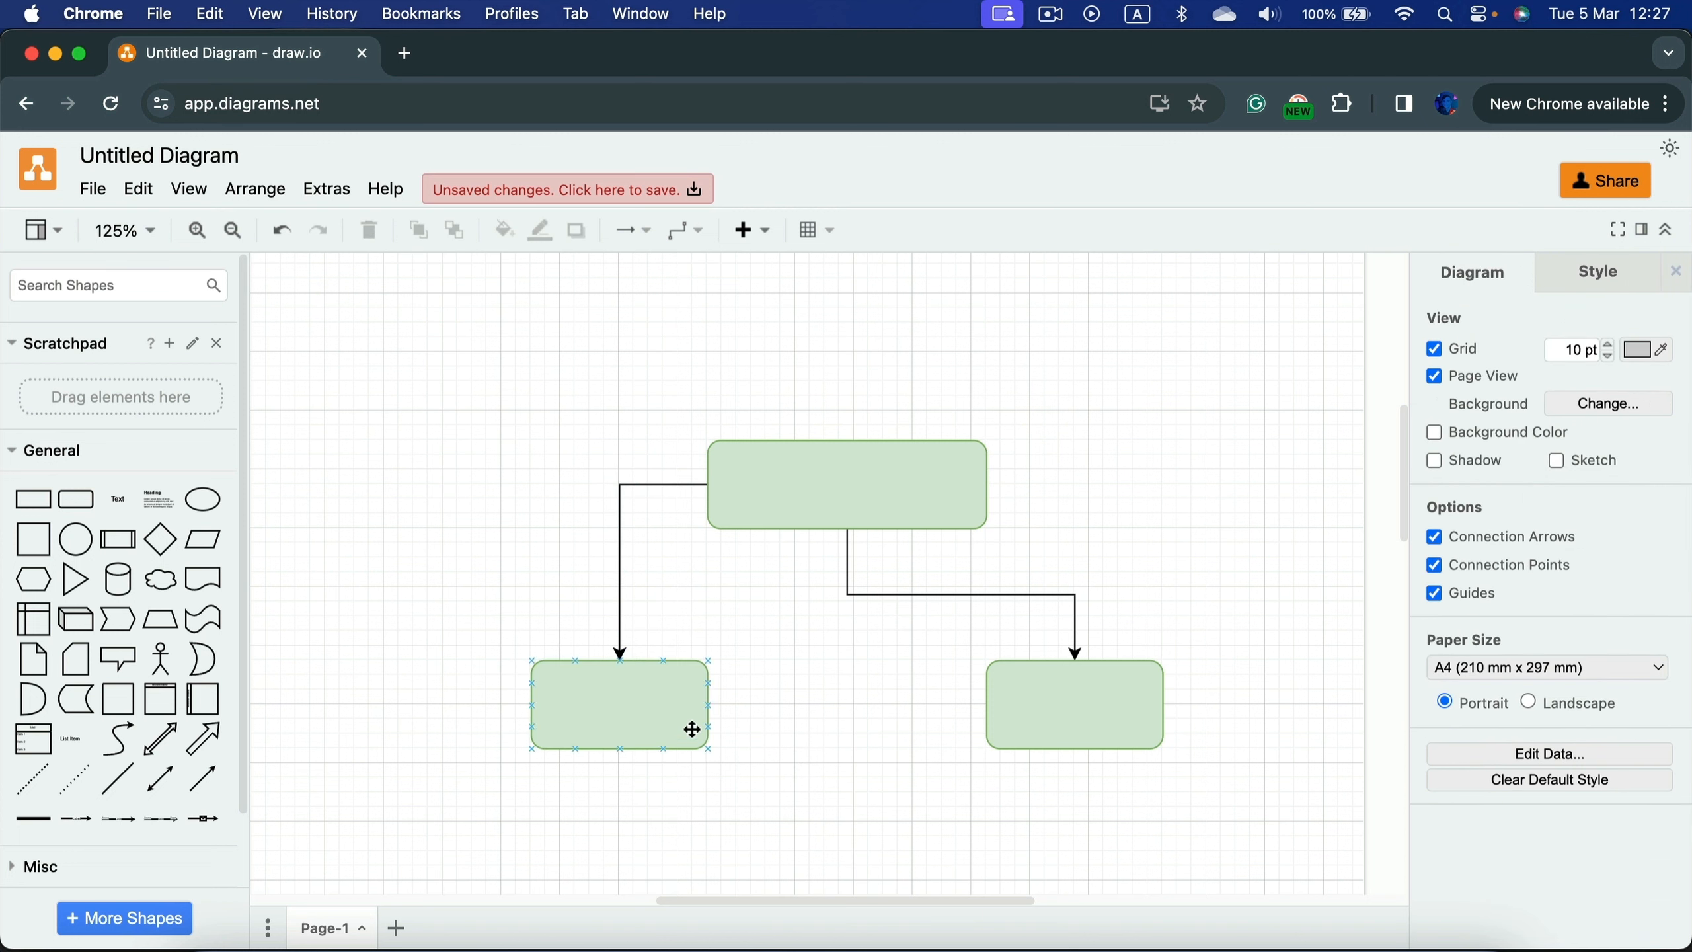
pyautogui.moveTo(672, 706)
pyautogui.mouseDown()
pyautogui.moveTo(612, 793)
pyautogui.moveTo(548, 510)
pyautogui.moveTo(602, 303)
pyautogui.moveTo(865, 310)
pyautogui.moveTo(1112, 352)
pyautogui.moveTo(590, 417)
pyautogui.moveTo(529, 753)
pyautogui.moveTo(792, 718)
pyautogui.moveTo(656, 709)
pyautogui.mouseUp()
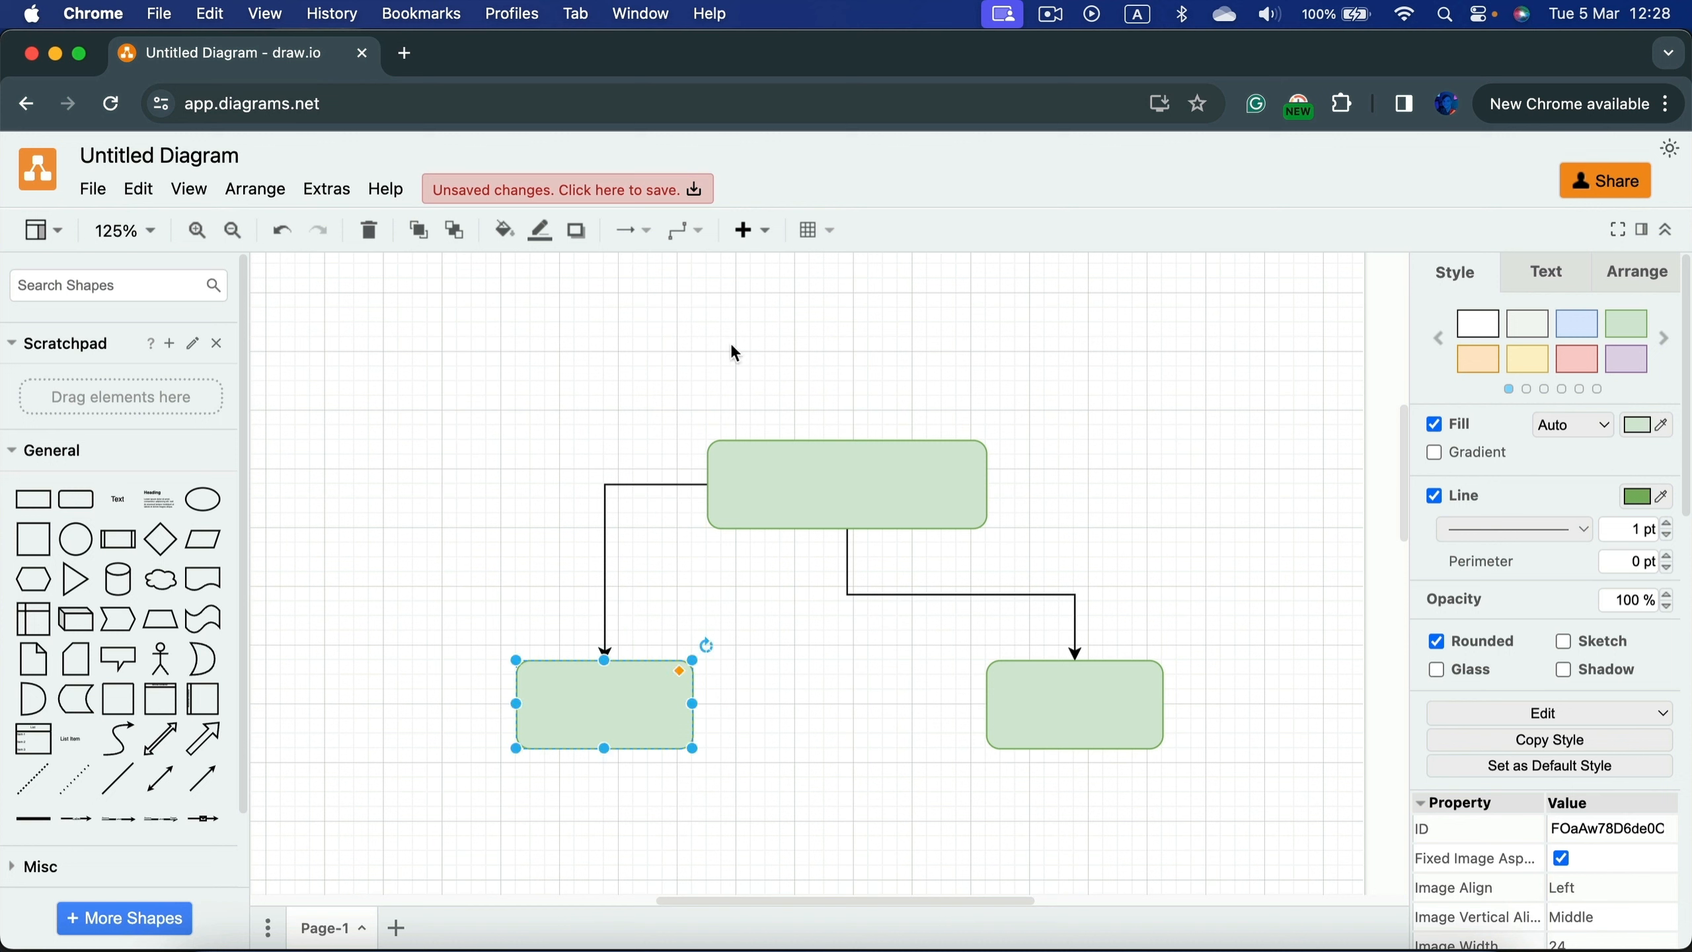
pyautogui.click(863, 357)
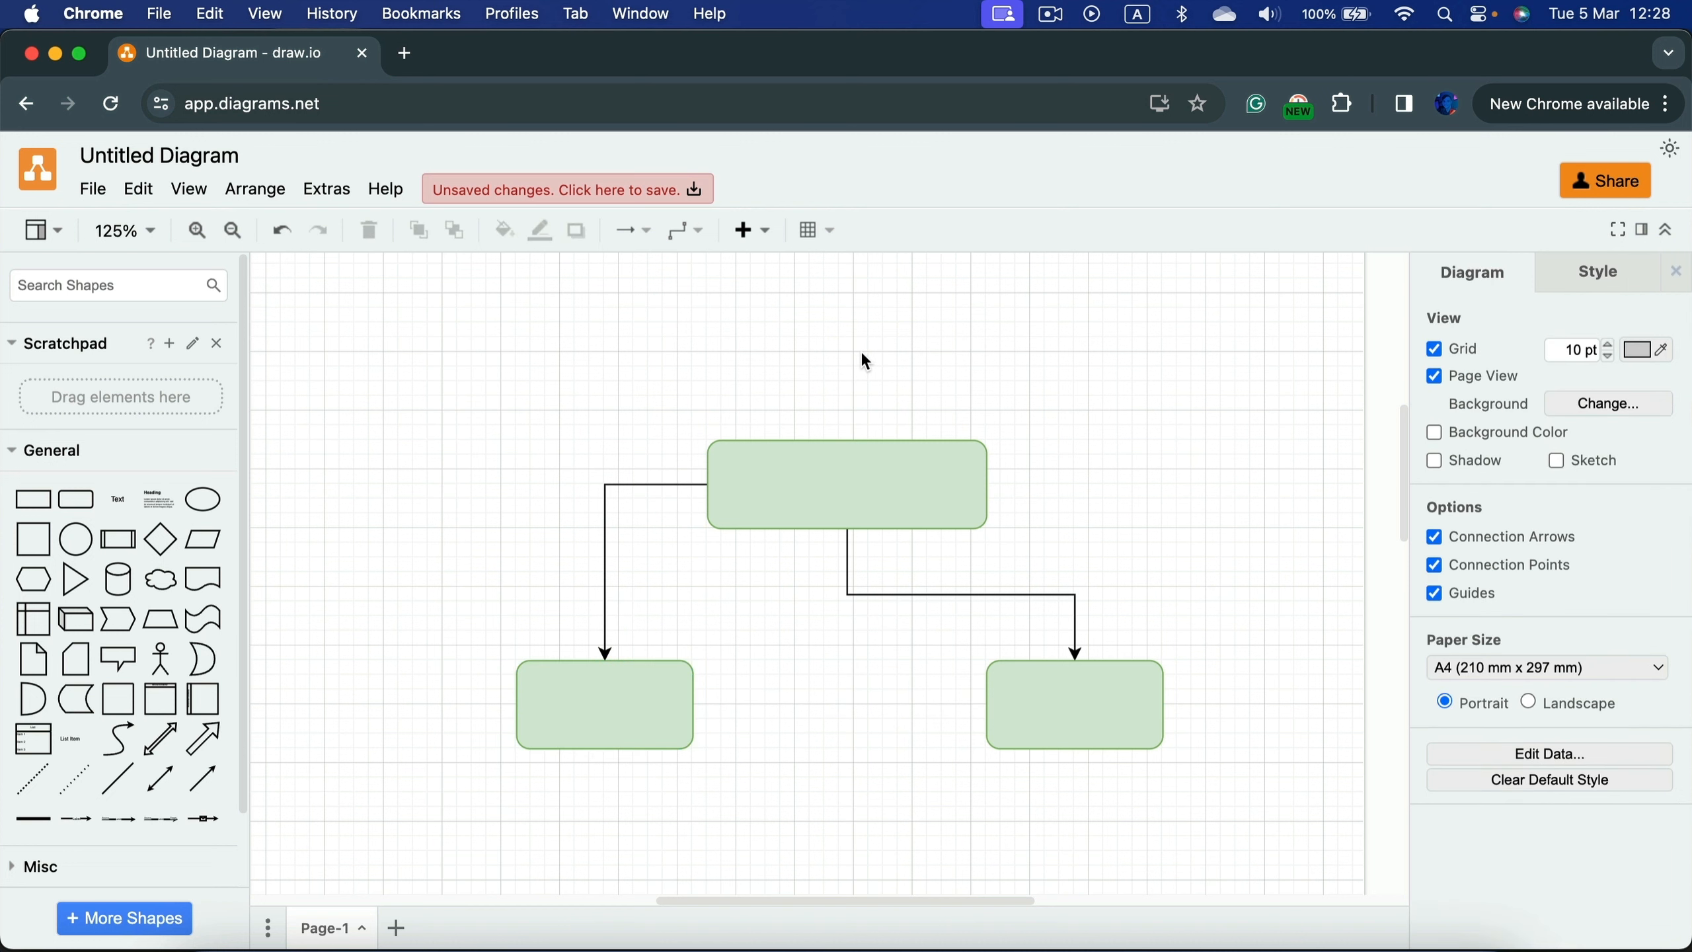
# Step: Set the line width of the connector between the central box and the lower-left box to 6 pt
pyautogui.click(605, 509)
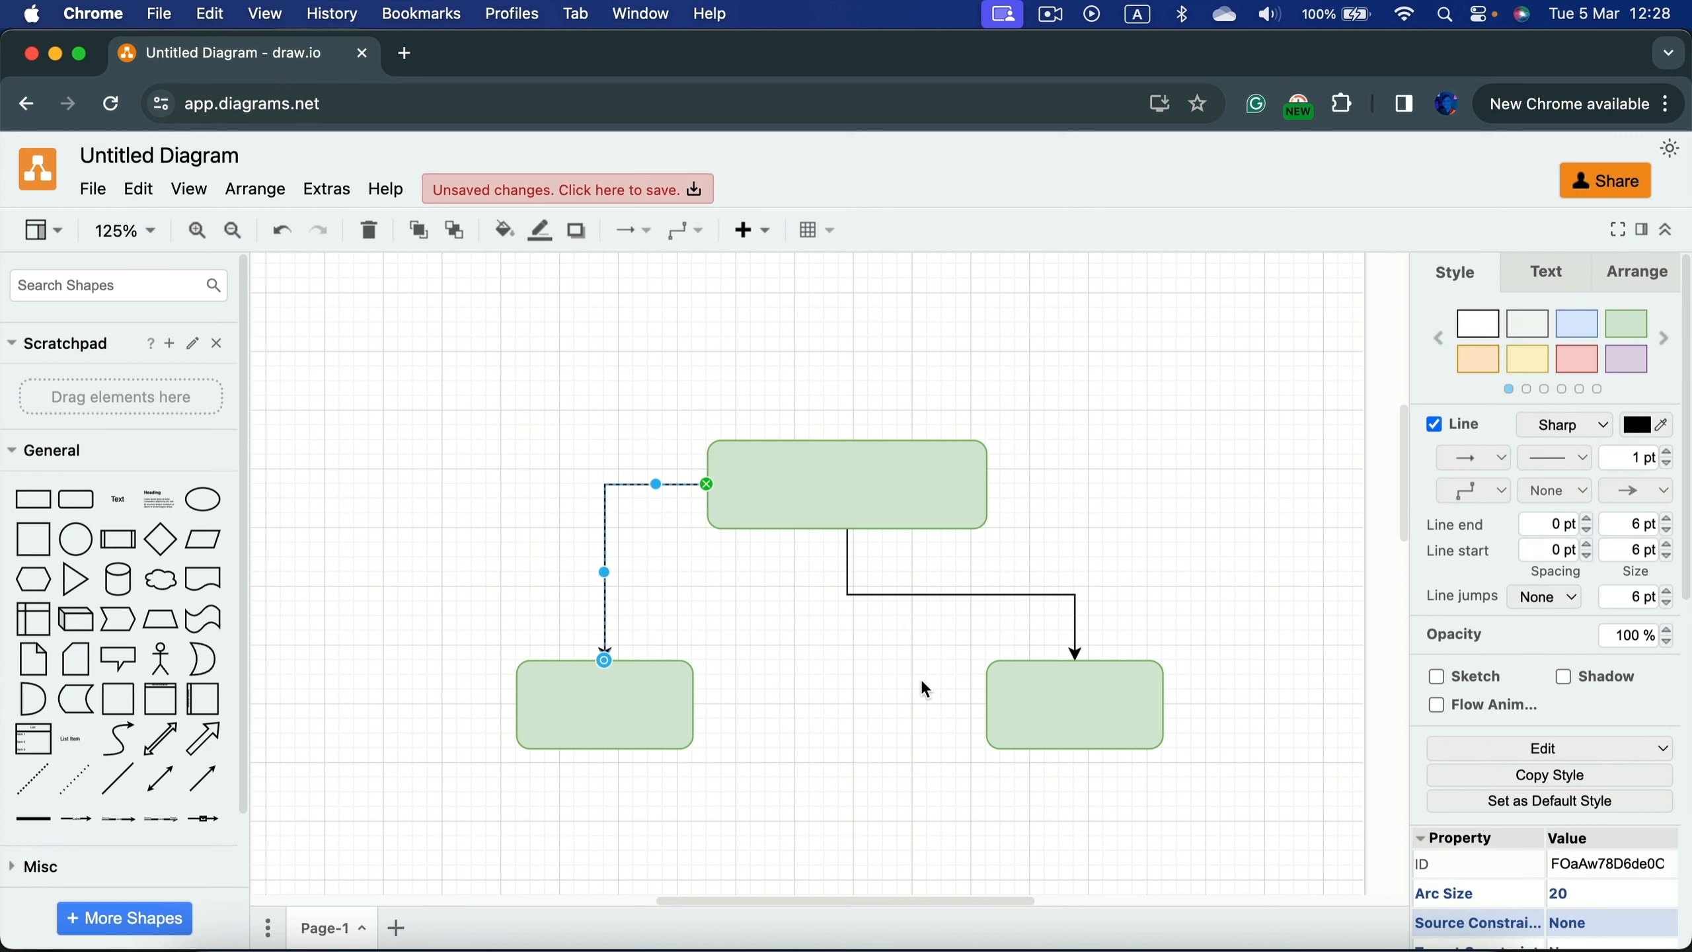
pyautogui.click(1668, 453)
pyautogui.click(1669, 452)
pyautogui.click(1669, 452)
pyautogui.click(1669, 453)
pyautogui.click(1669, 452)
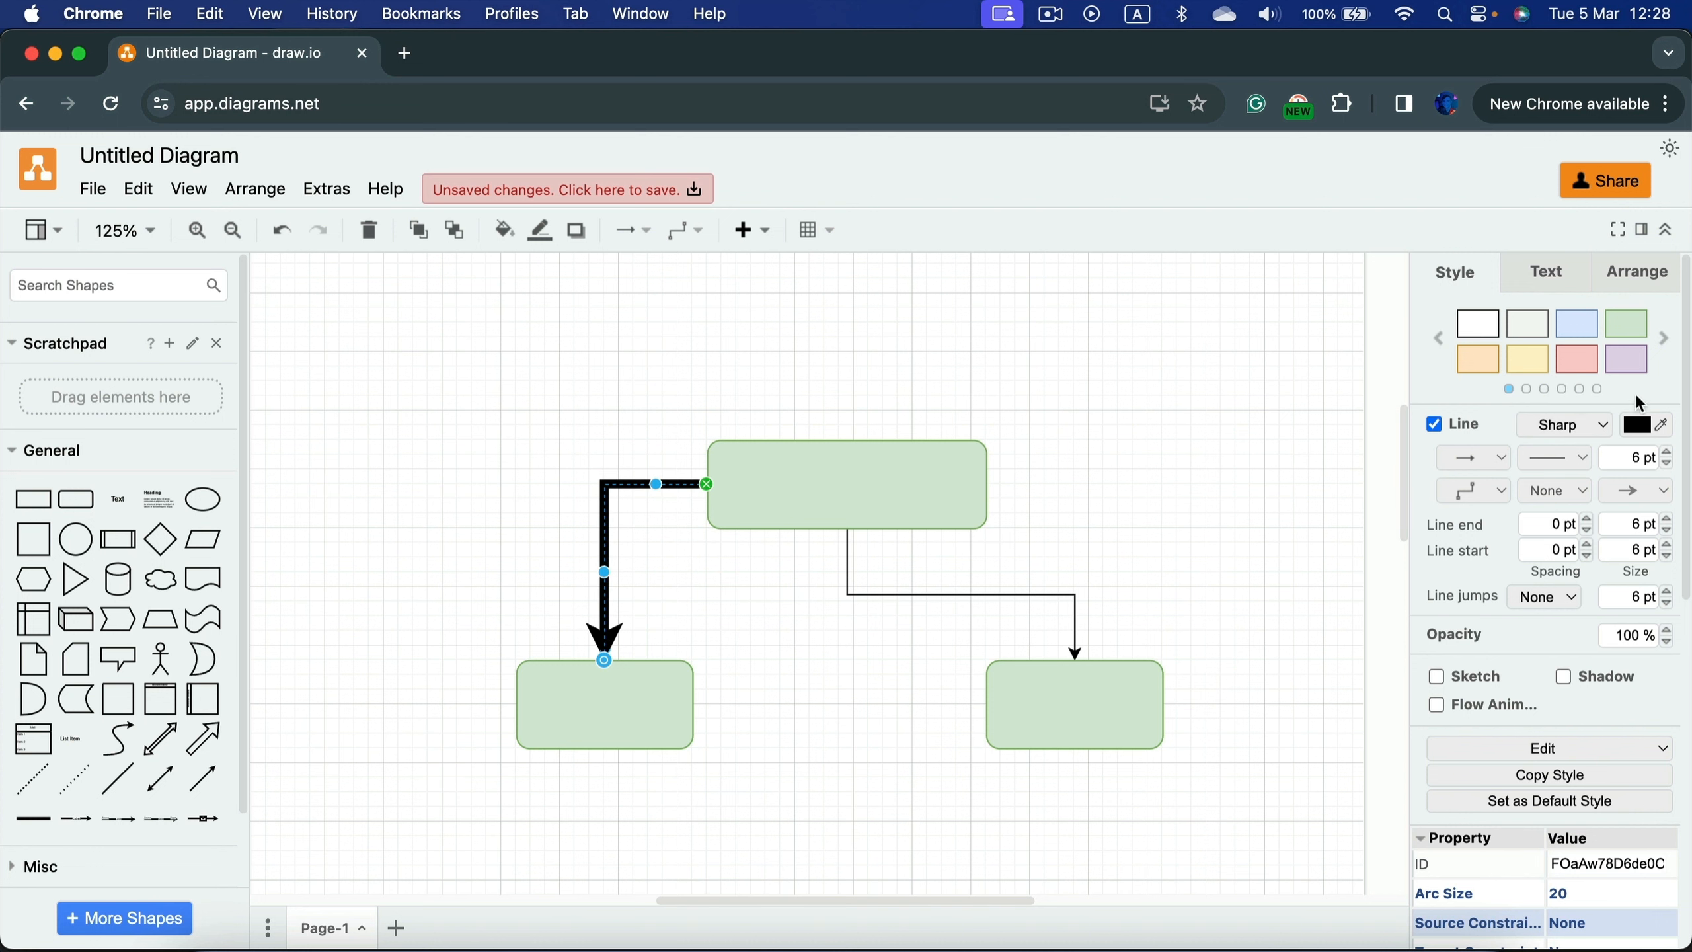
# Step: Change the colour of the thick connector to blue, 0000FF
pyautogui.click(1641, 427)
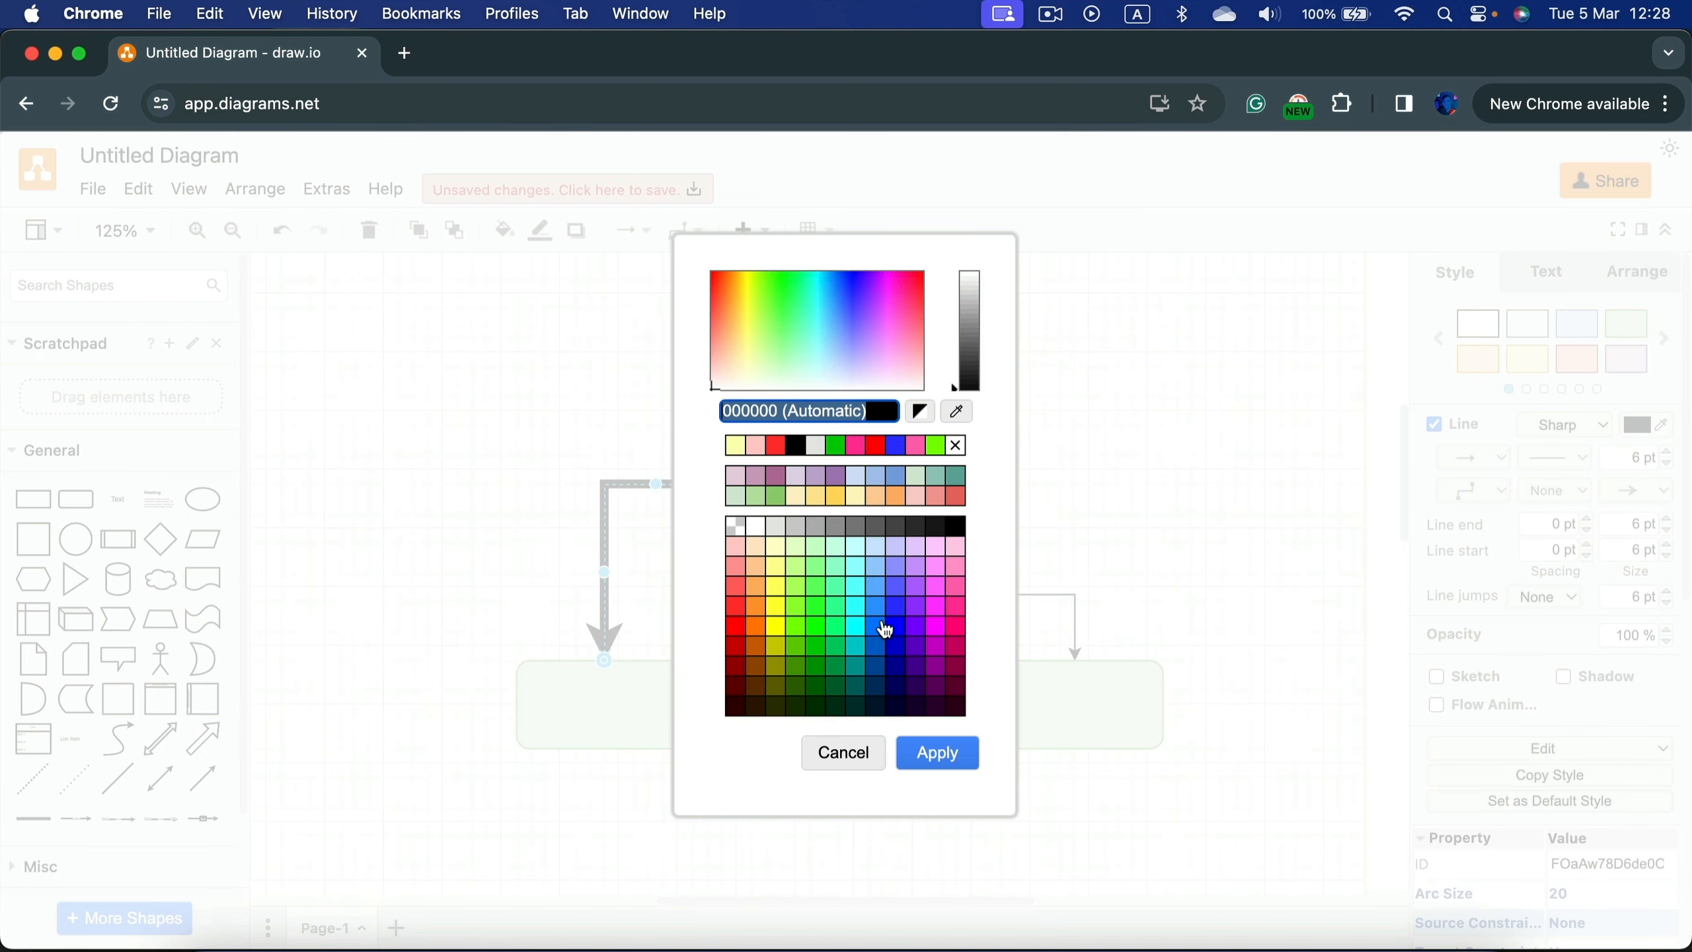
pyautogui.click(893, 639)
pyautogui.click(939, 752)
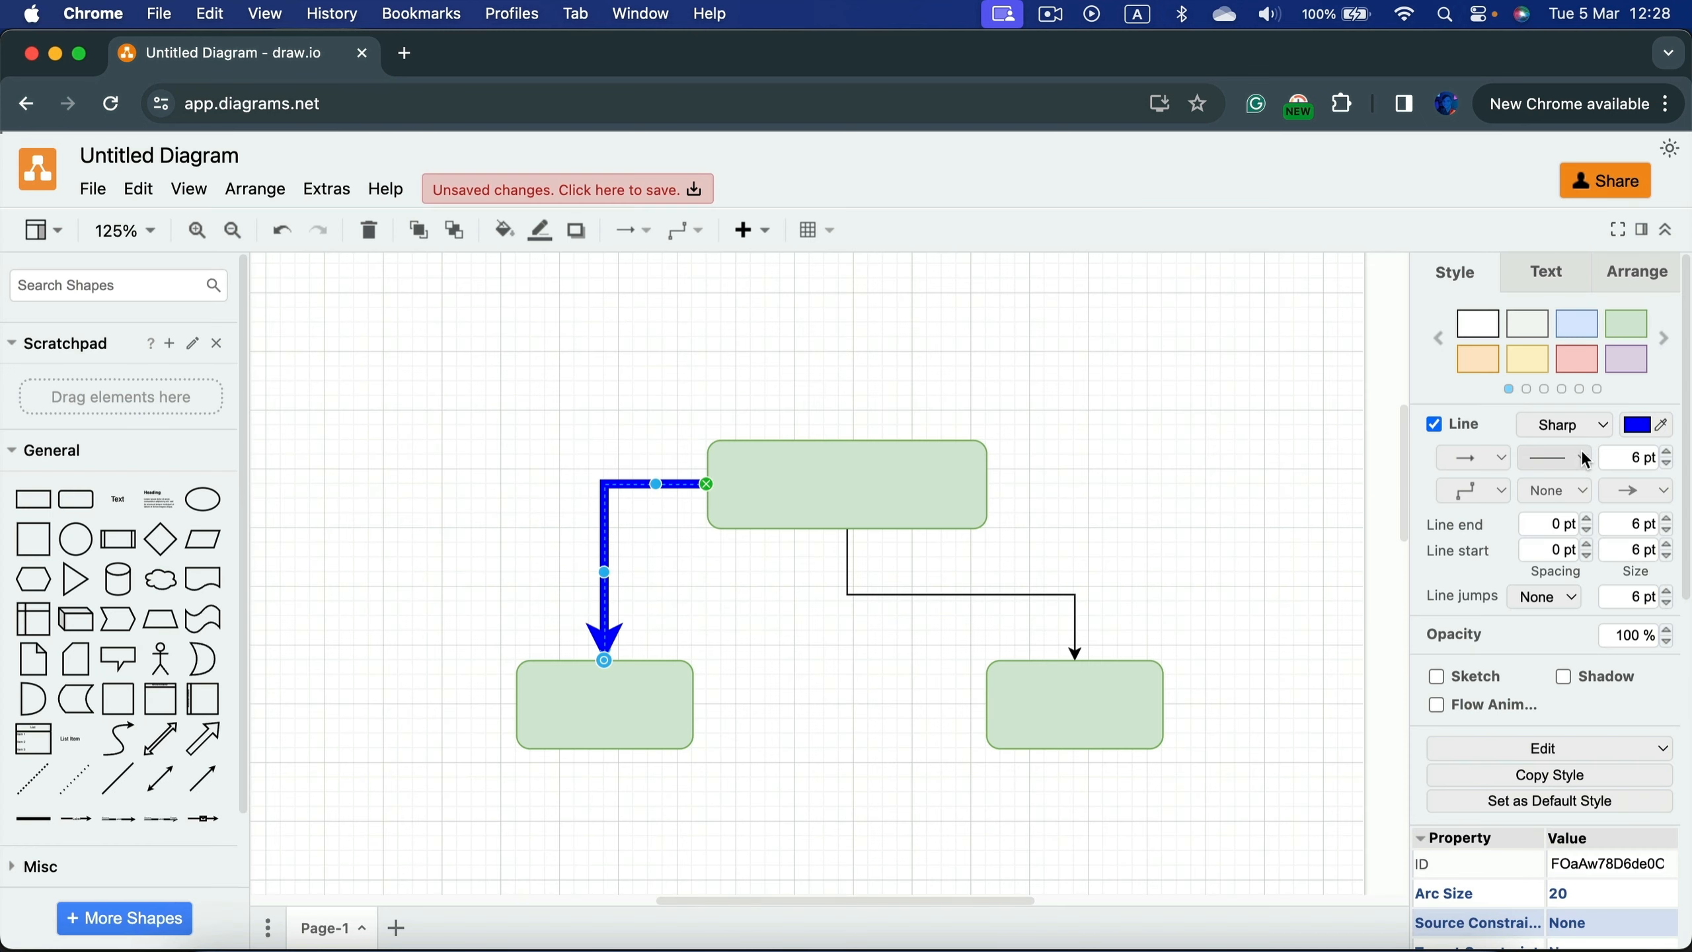
# Step: Try a filled arrowhead at the blue connector's start and open-arrow, filled-circle and hollow-circle markers at its end
pyautogui.click(1559, 489)
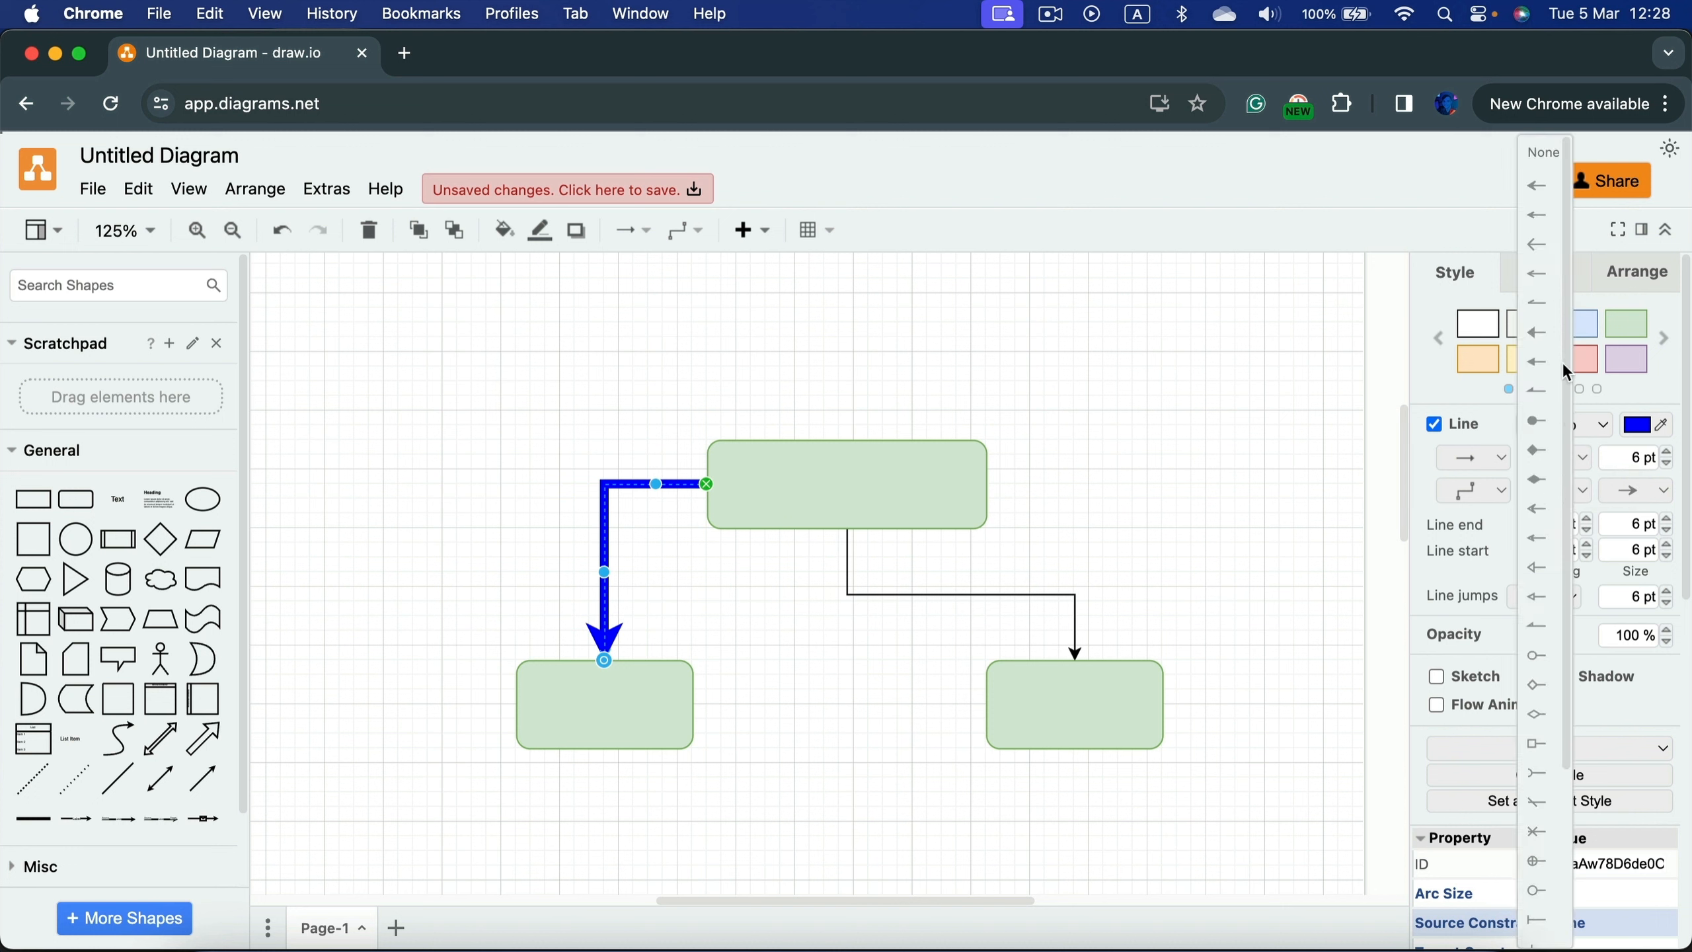
pyautogui.click(1551, 333)
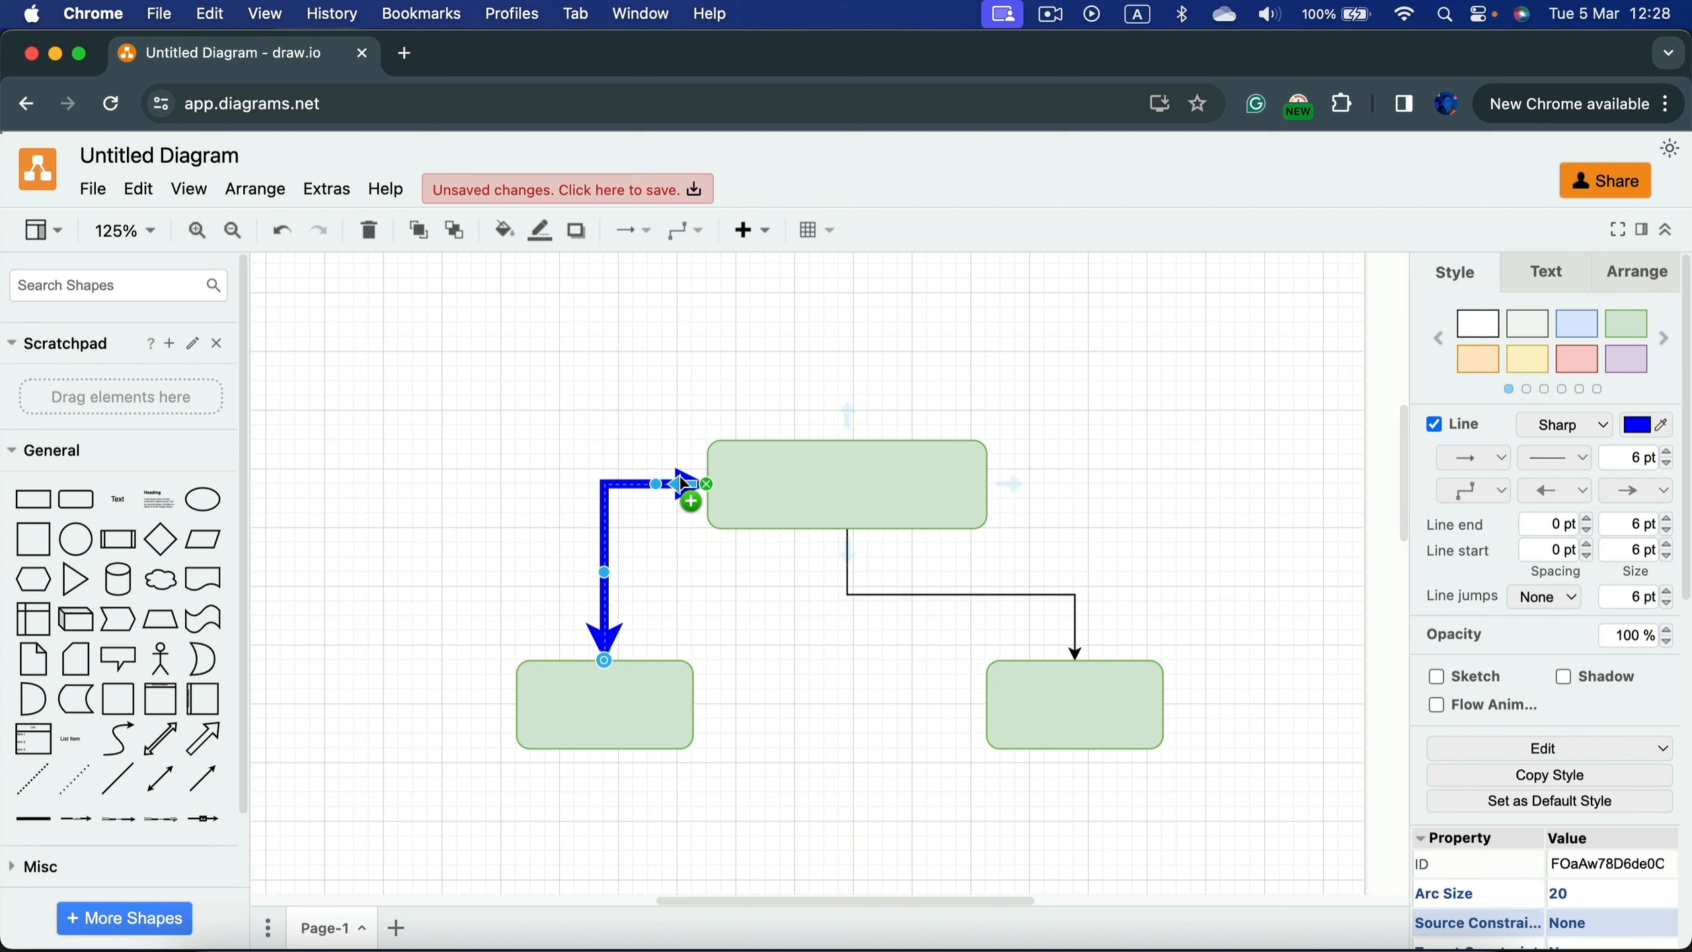
pyautogui.click(1629, 502)
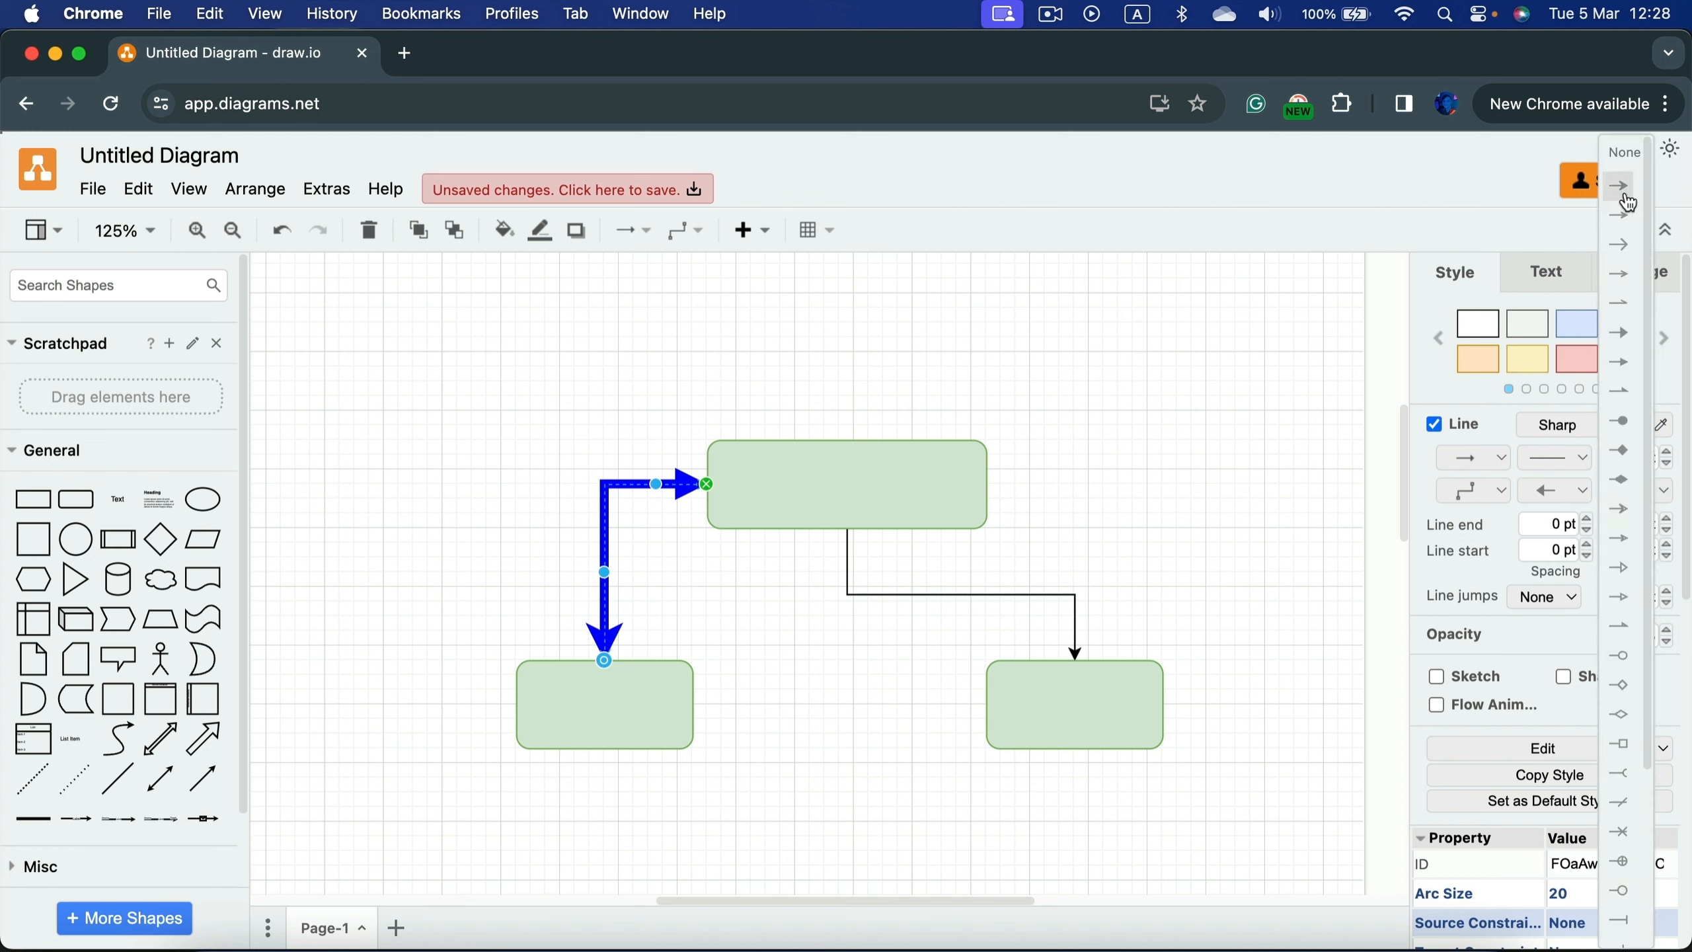
pyautogui.click(1627, 245)
pyautogui.click(1637, 491)
pyautogui.click(1625, 421)
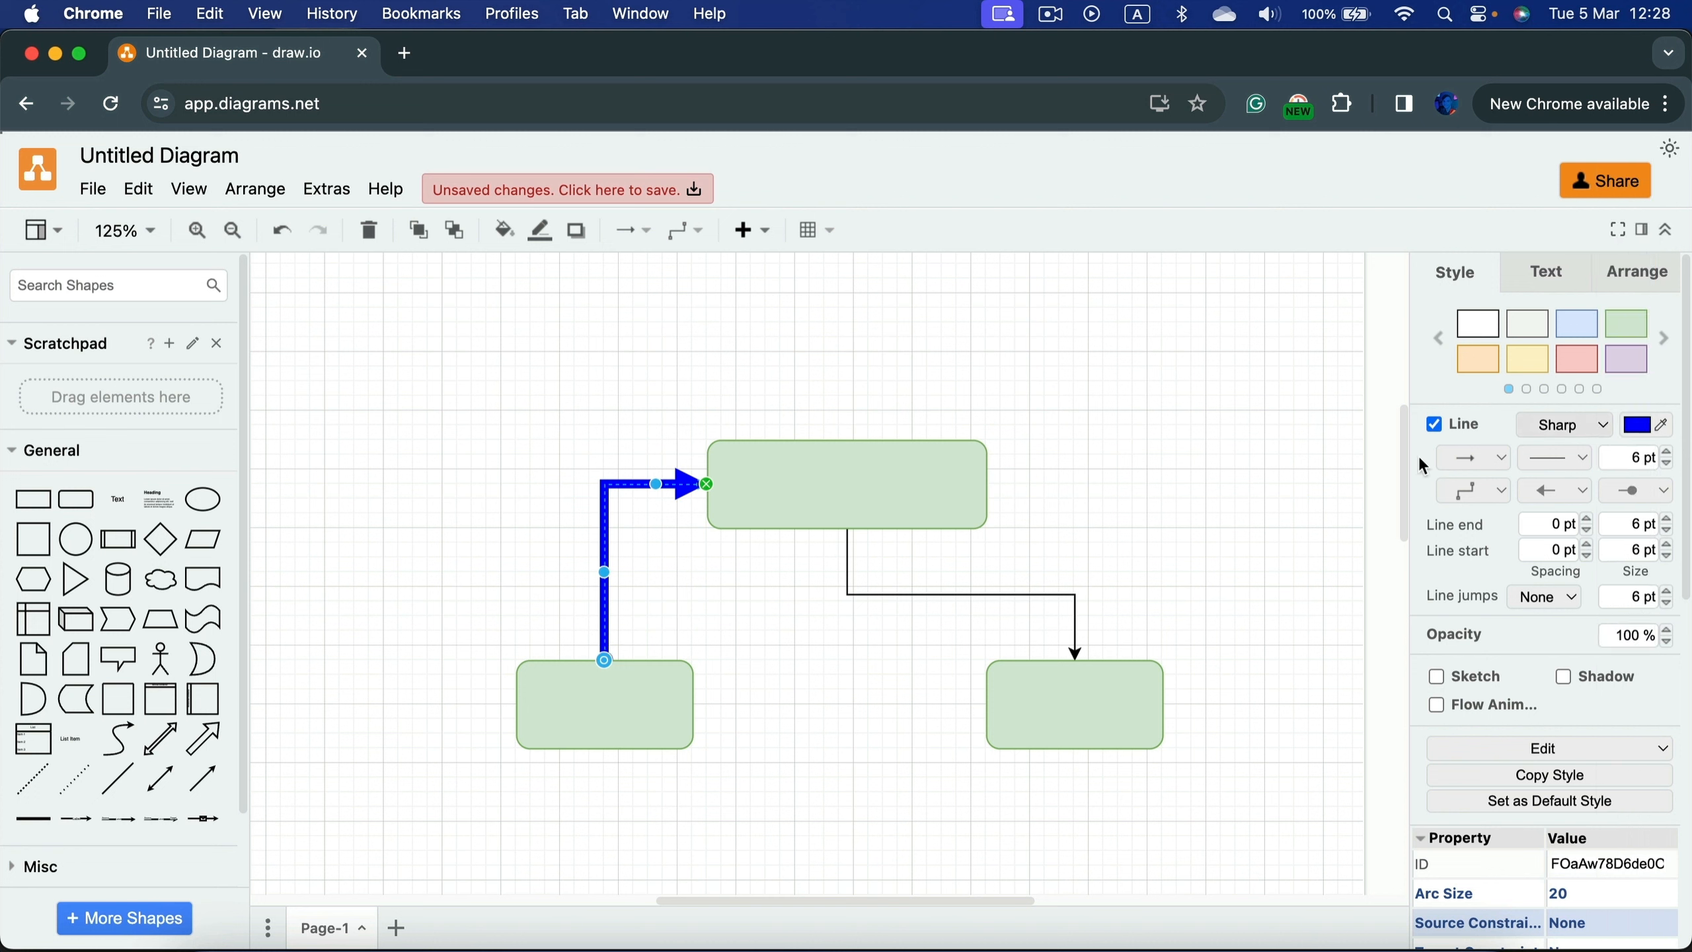
pyautogui.click(1657, 492)
pyautogui.click(1623, 660)
# Step: Set both the start and end markers of the blue connector to None
pyautogui.click(1552, 491)
pyautogui.click(1542, 153)
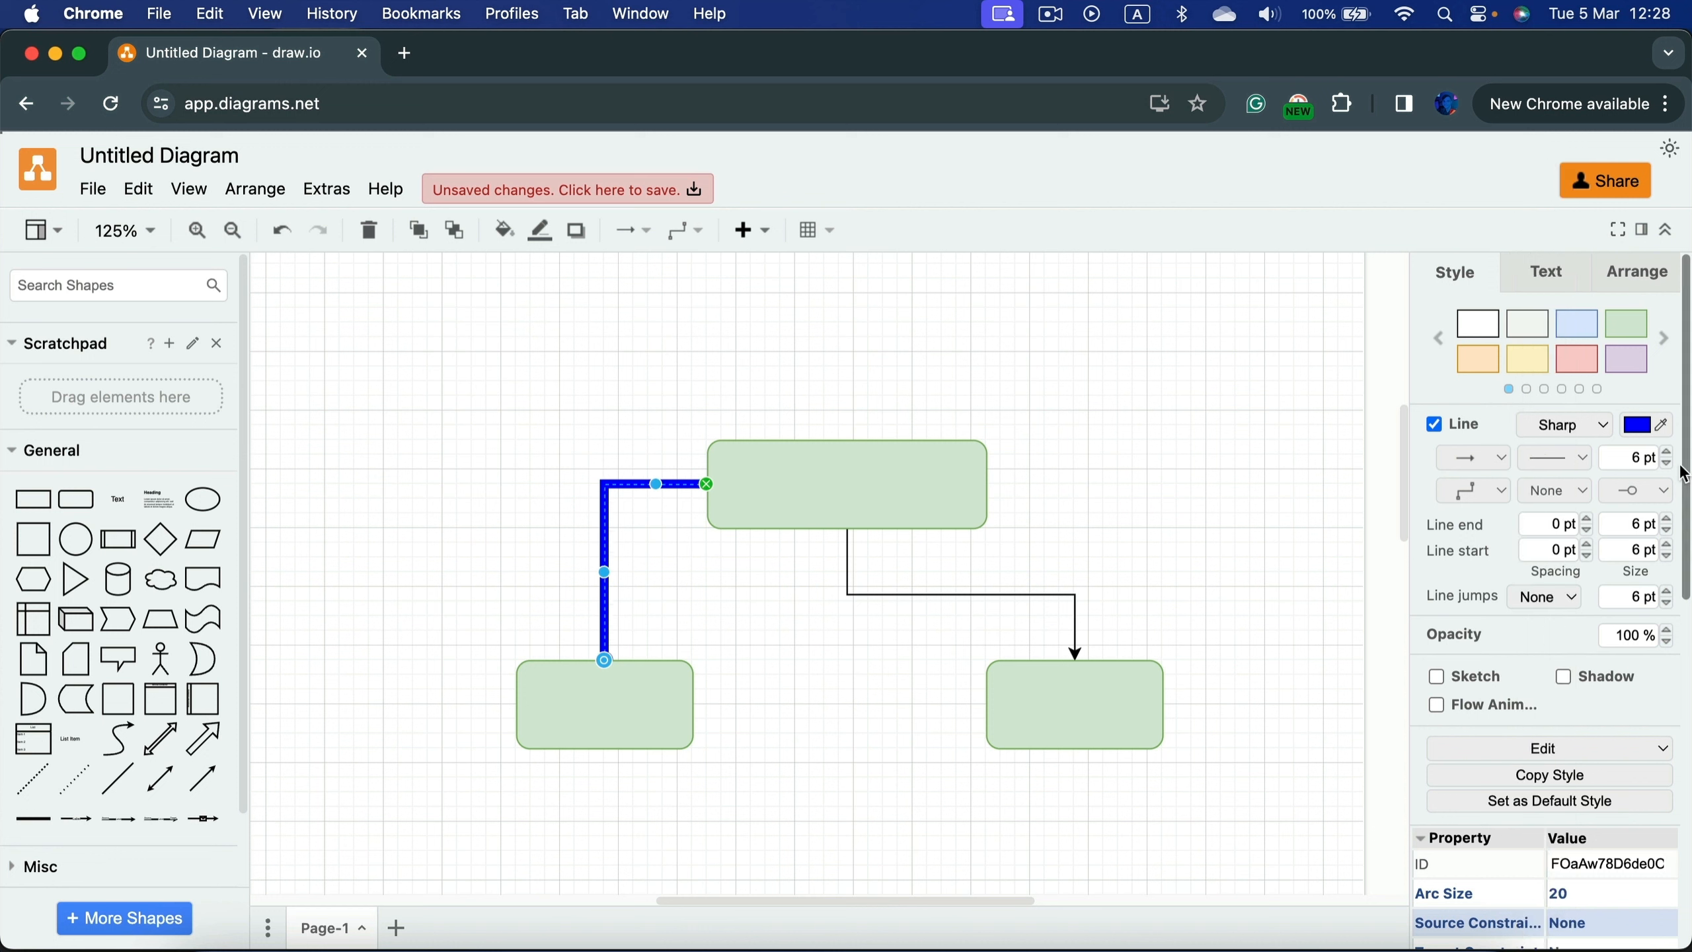
pyautogui.click(1642, 491)
pyautogui.click(1635, 160)
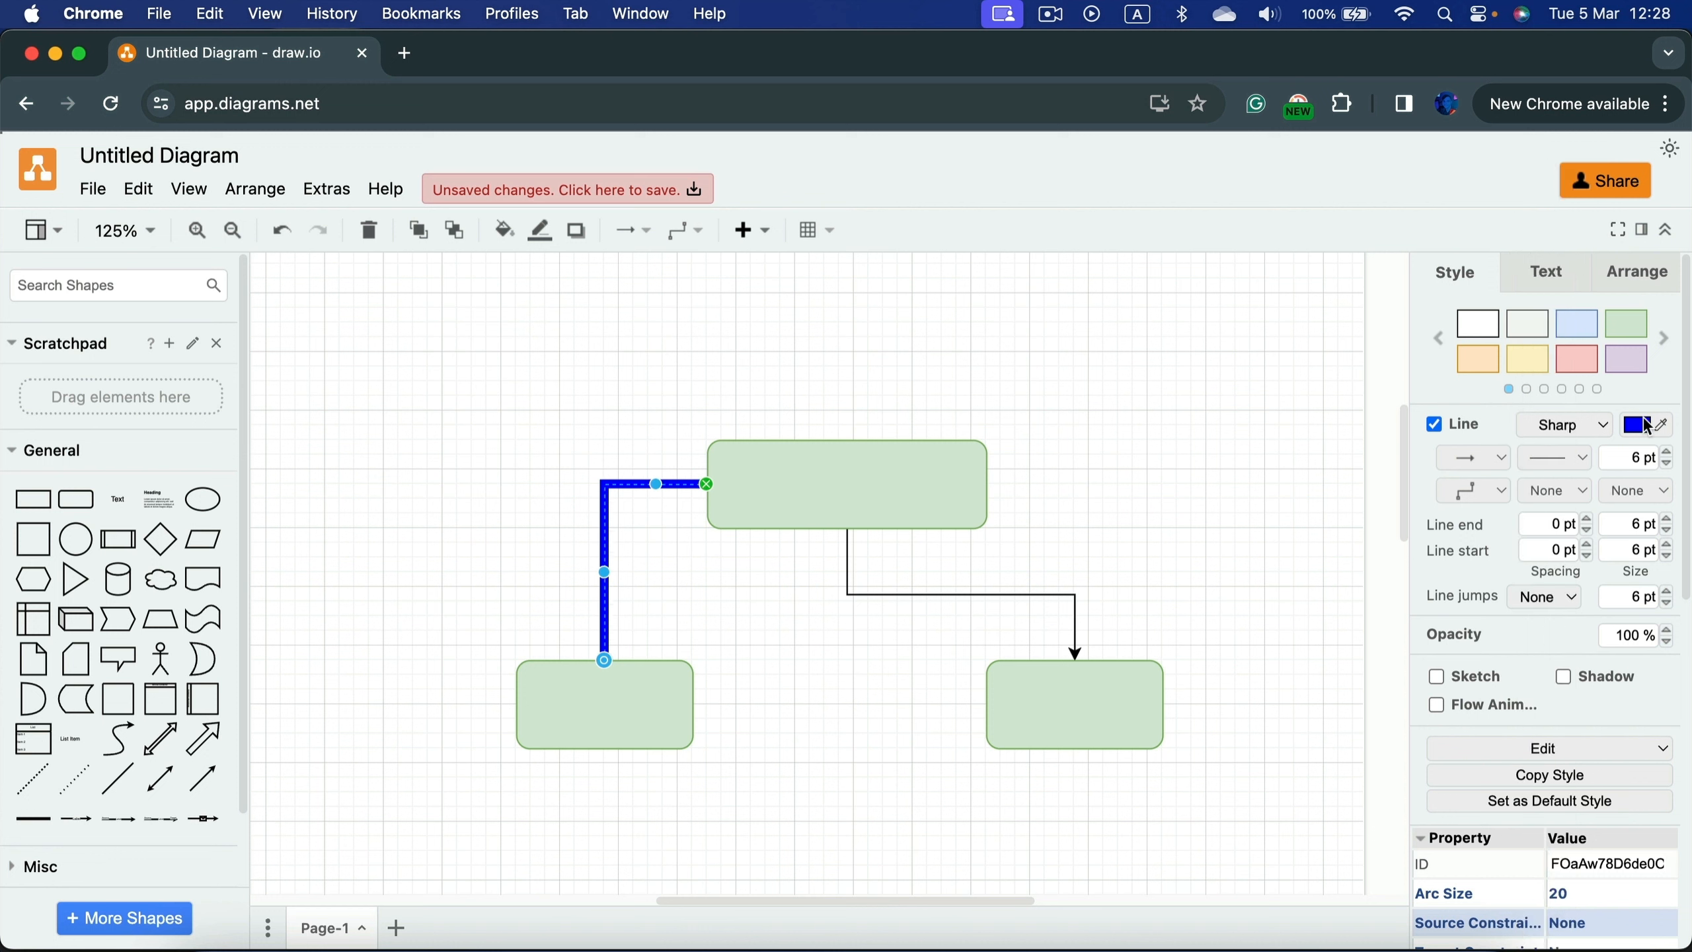
# Step: Set the blue connector's line width to 3 pt and its colour to dark grey
pyautogui.click(1669, 467)
pyautogui.click(1668, 467)
pyautogui.click(1668, 467)
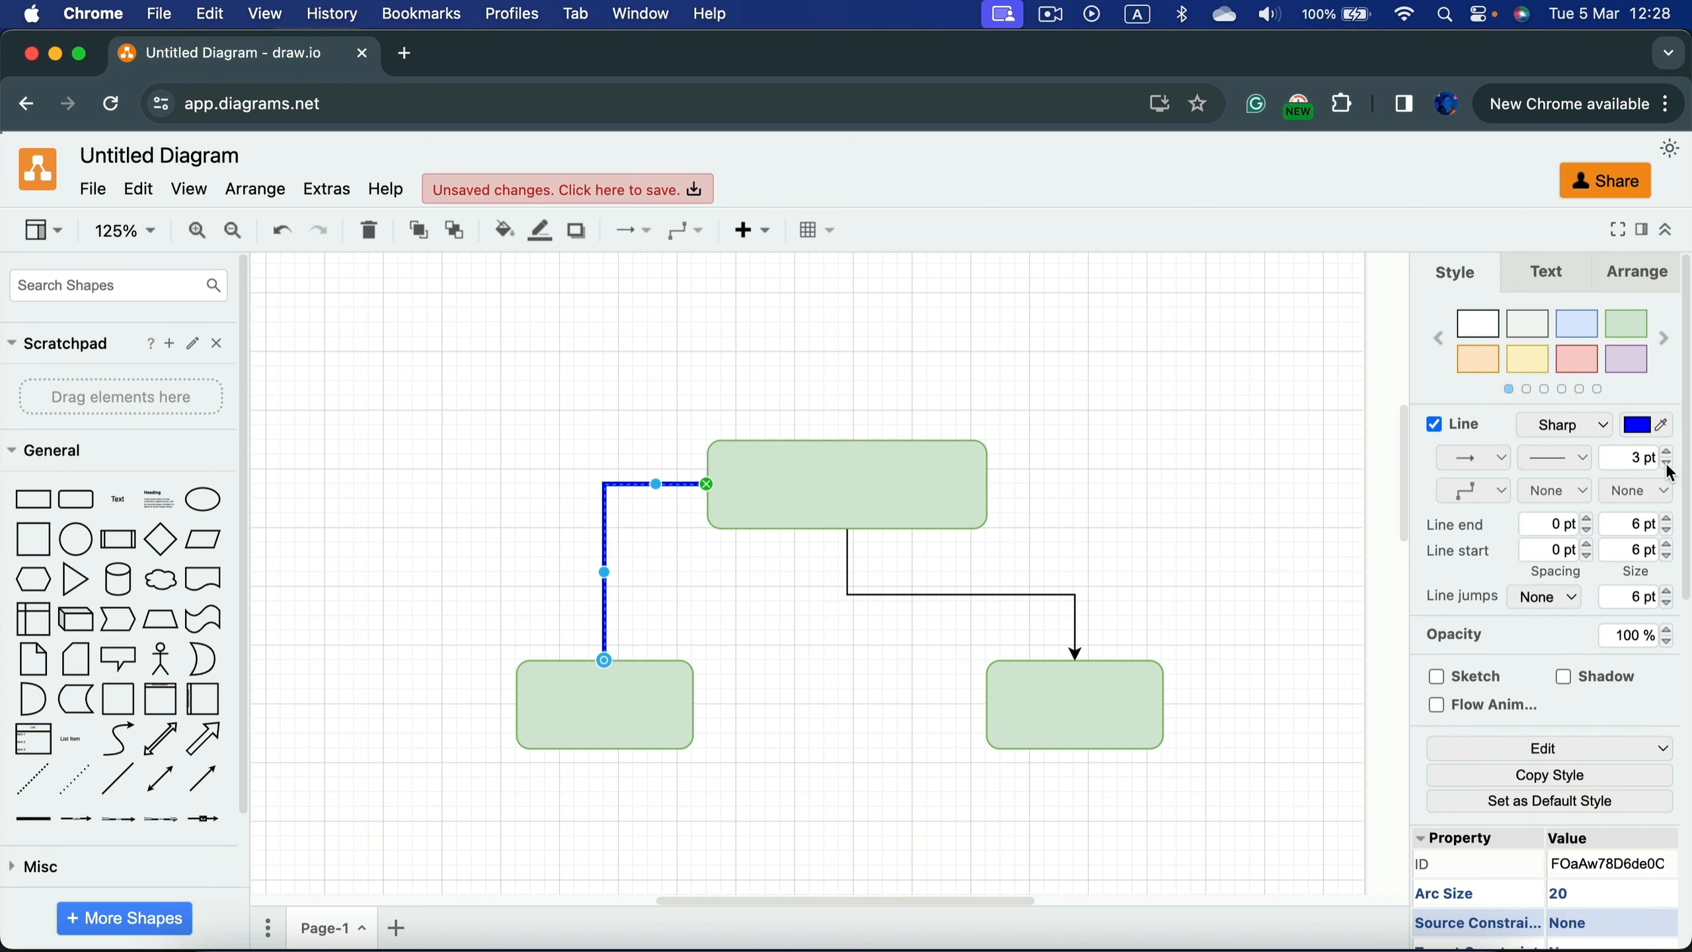
pyautogui.click(1644, 424)
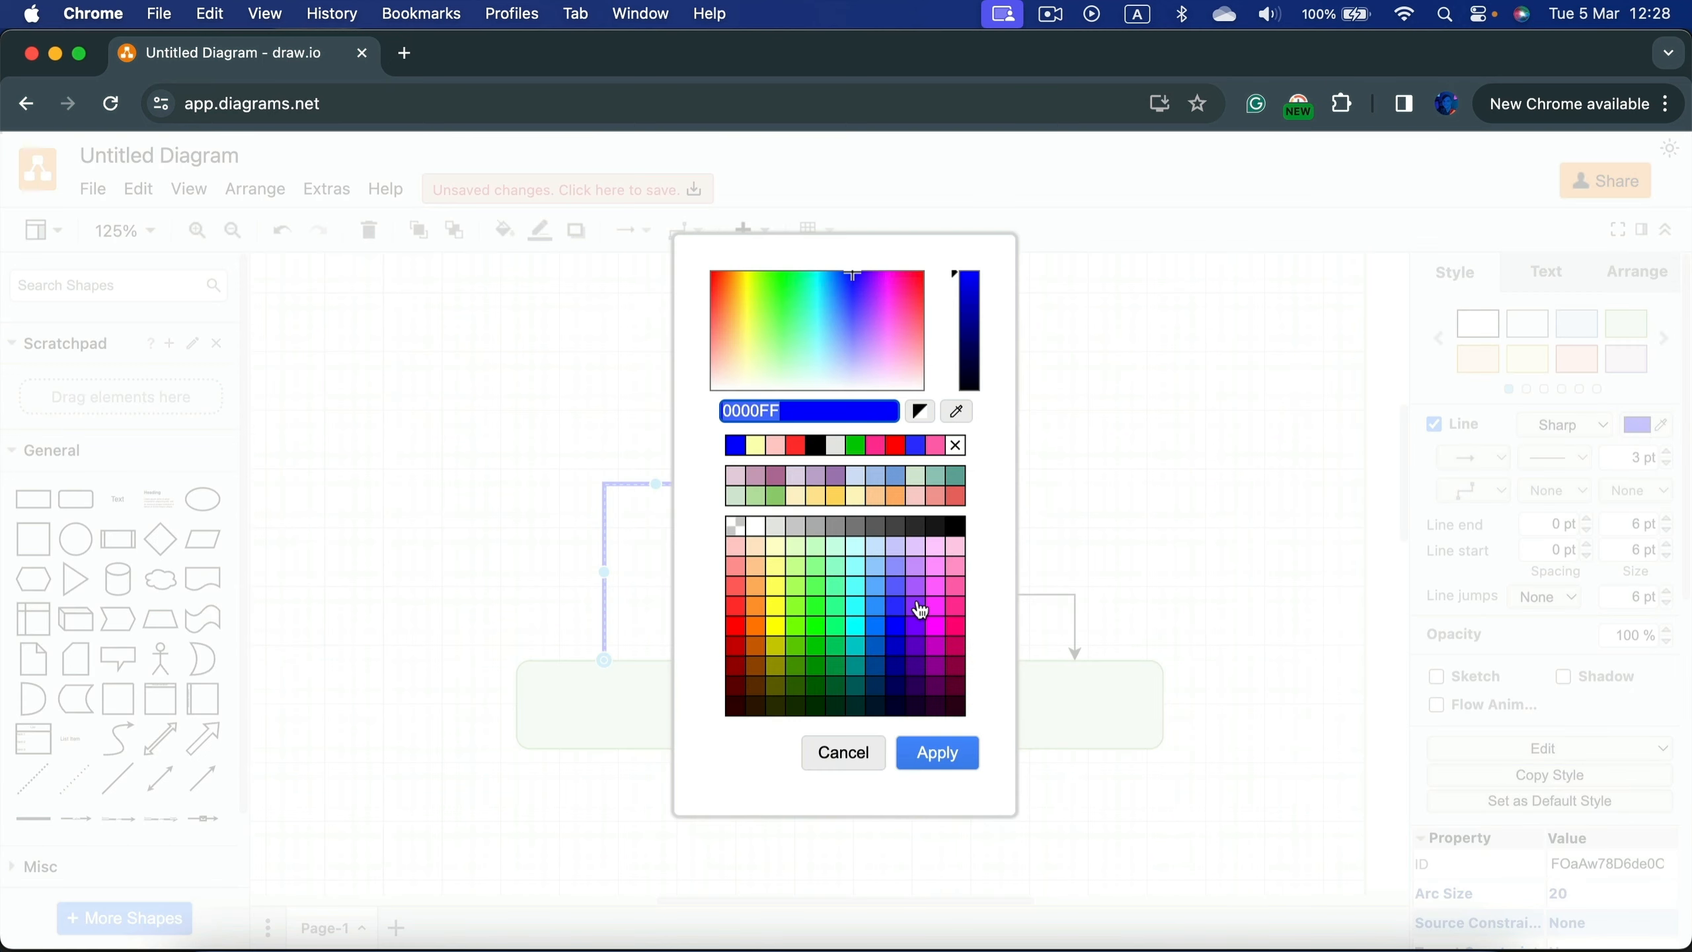
pyautogui.click(869, 529)
pyautogui.click(949, 753)
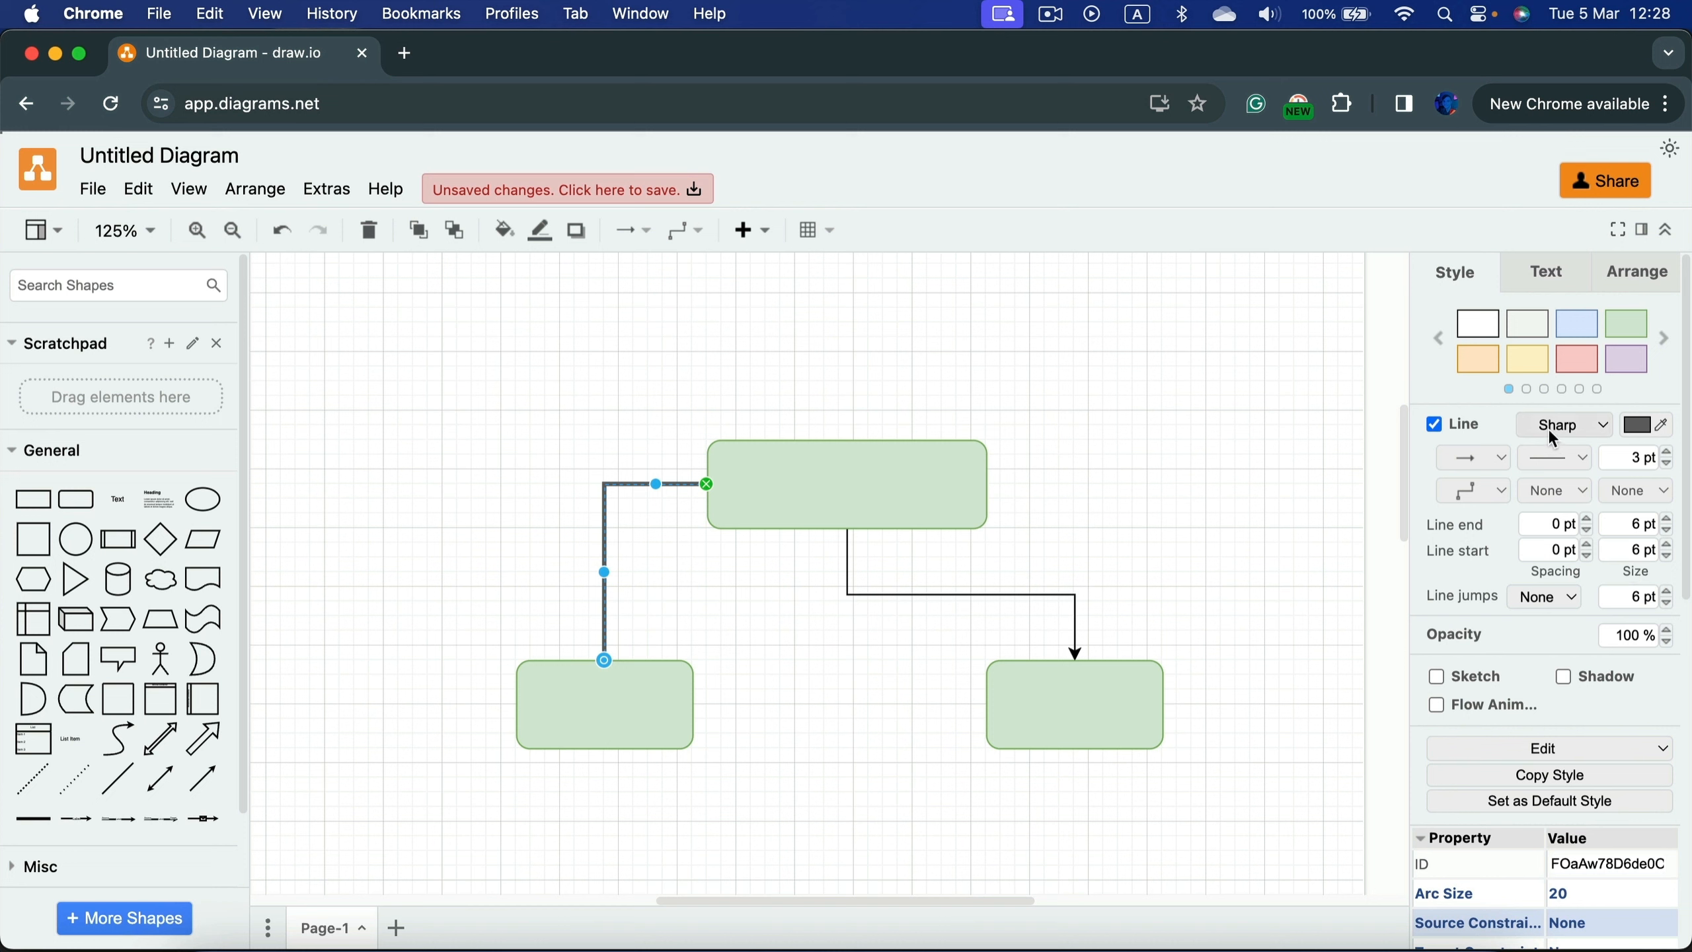
# Step: Give the dark grey connector rounded corners and make its style the default for new connectors
pyautogui.click(1589, 430)
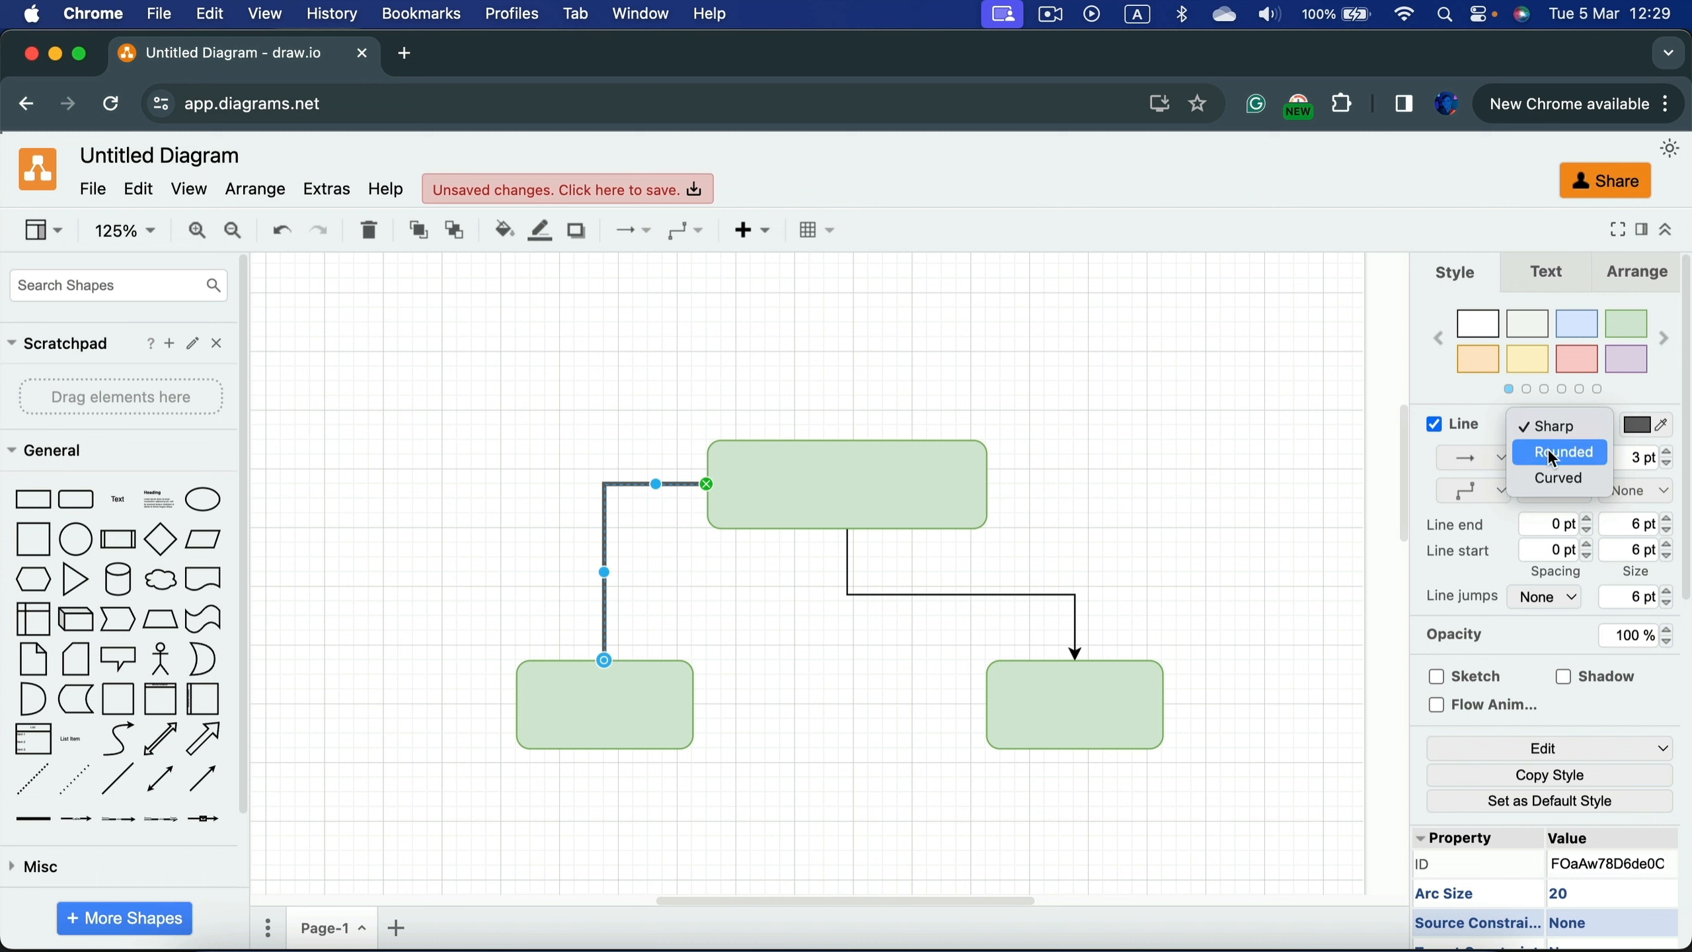
pyautogui.click(1554, 453)
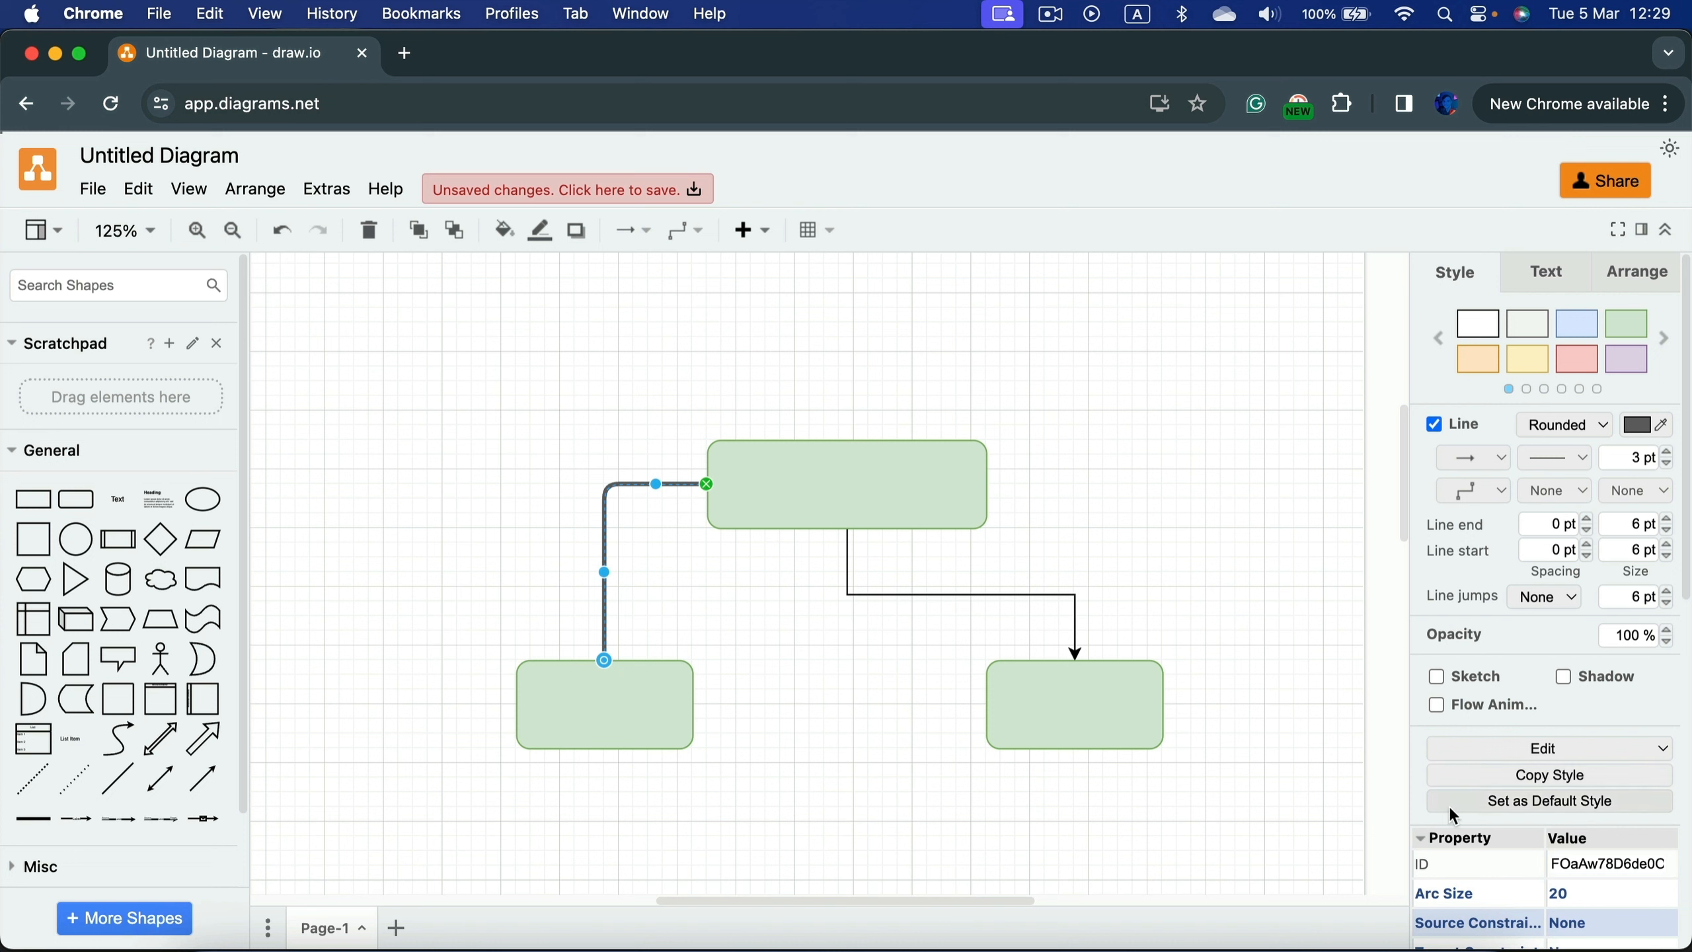
pyautogui.click(1571, 800)
pyautogui.click(1119, 402)
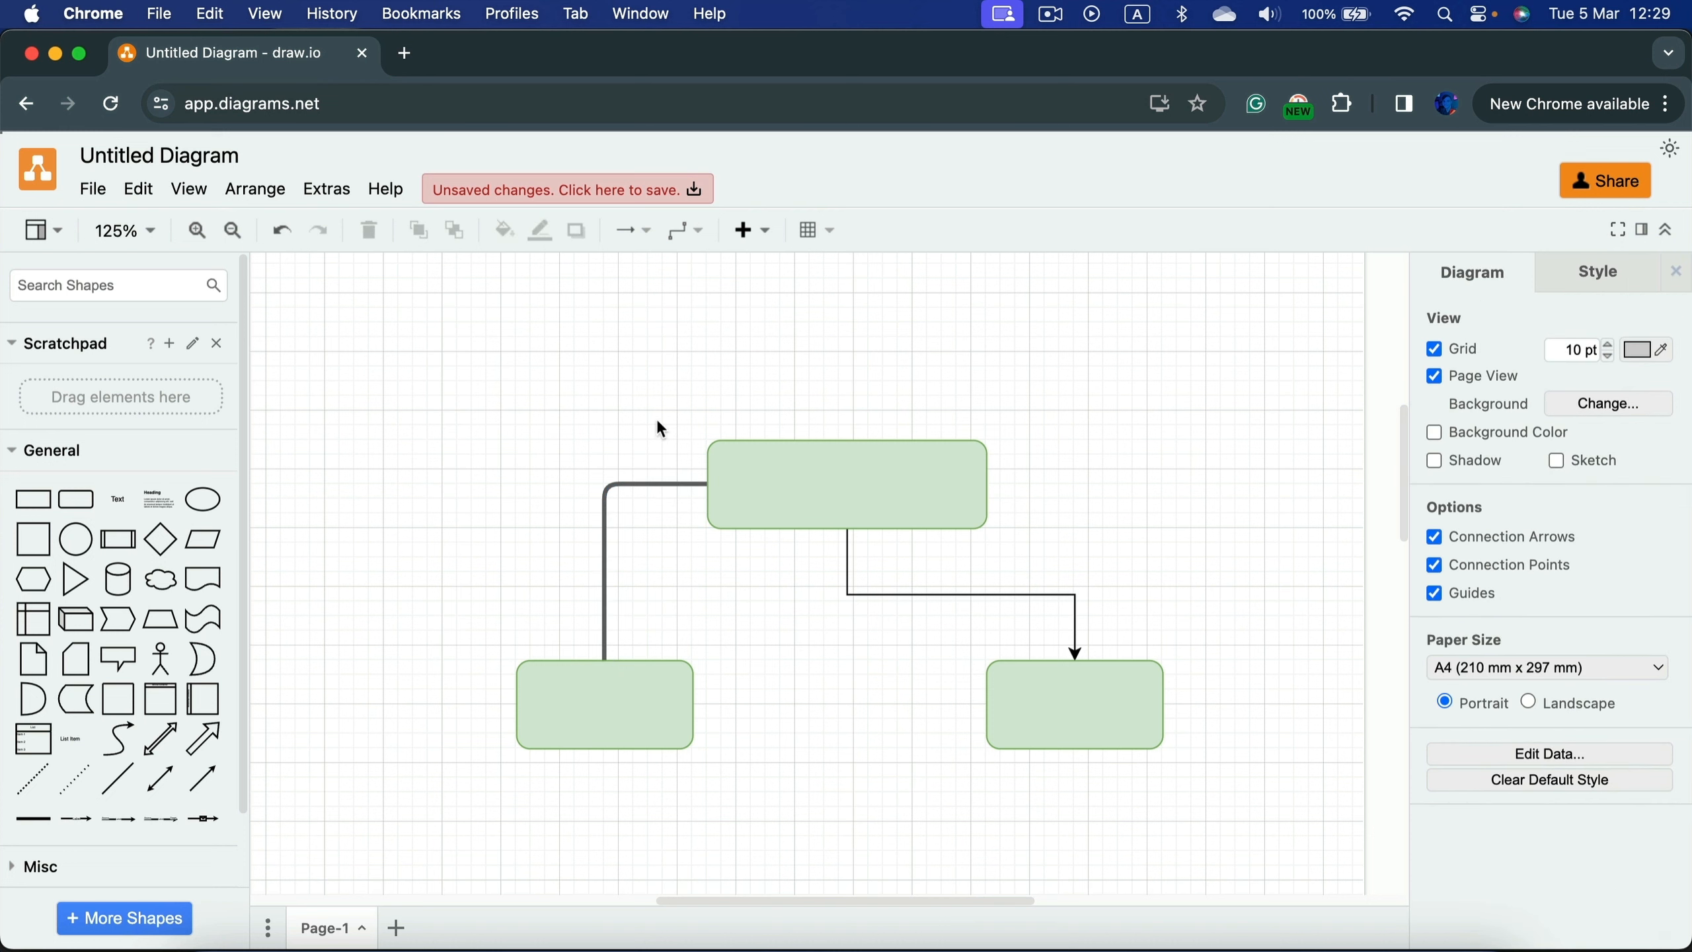
# Step: Add a rounded rectangle to the upper right of the central box and connect the central box's right side to its bottom edge
pyautogui.moveTo(75, 498); pyautogui.dragTo(1080, 330)
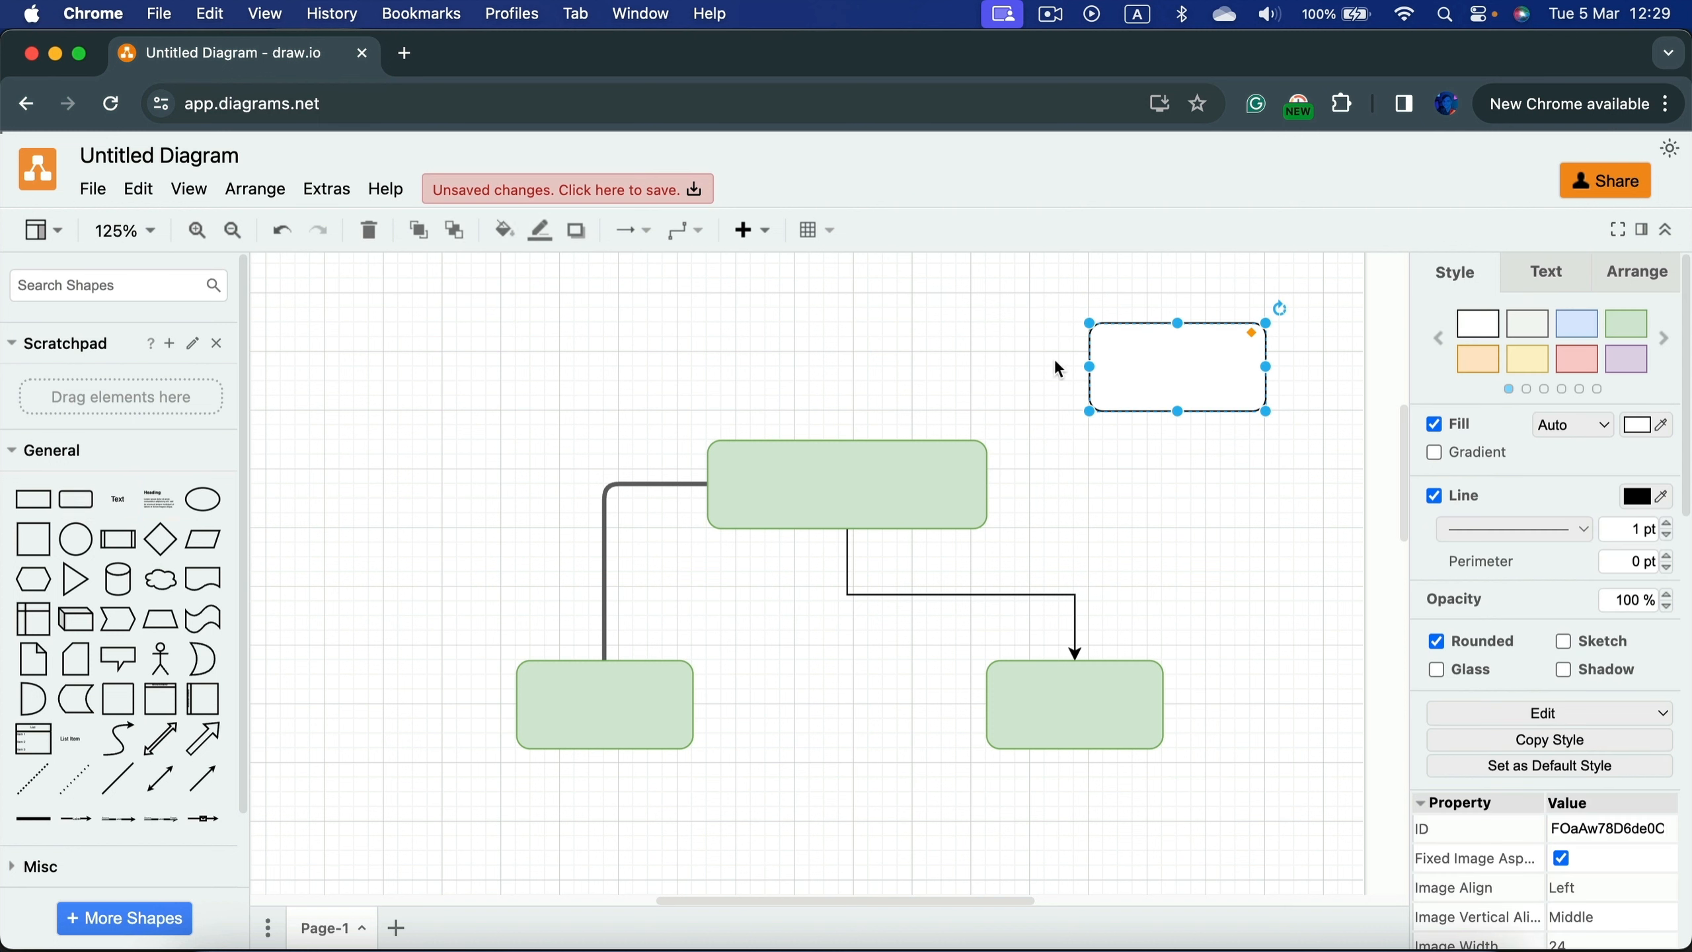
pyautogui.click(1088, 478)
pyautogui.moveTo(988, 490)
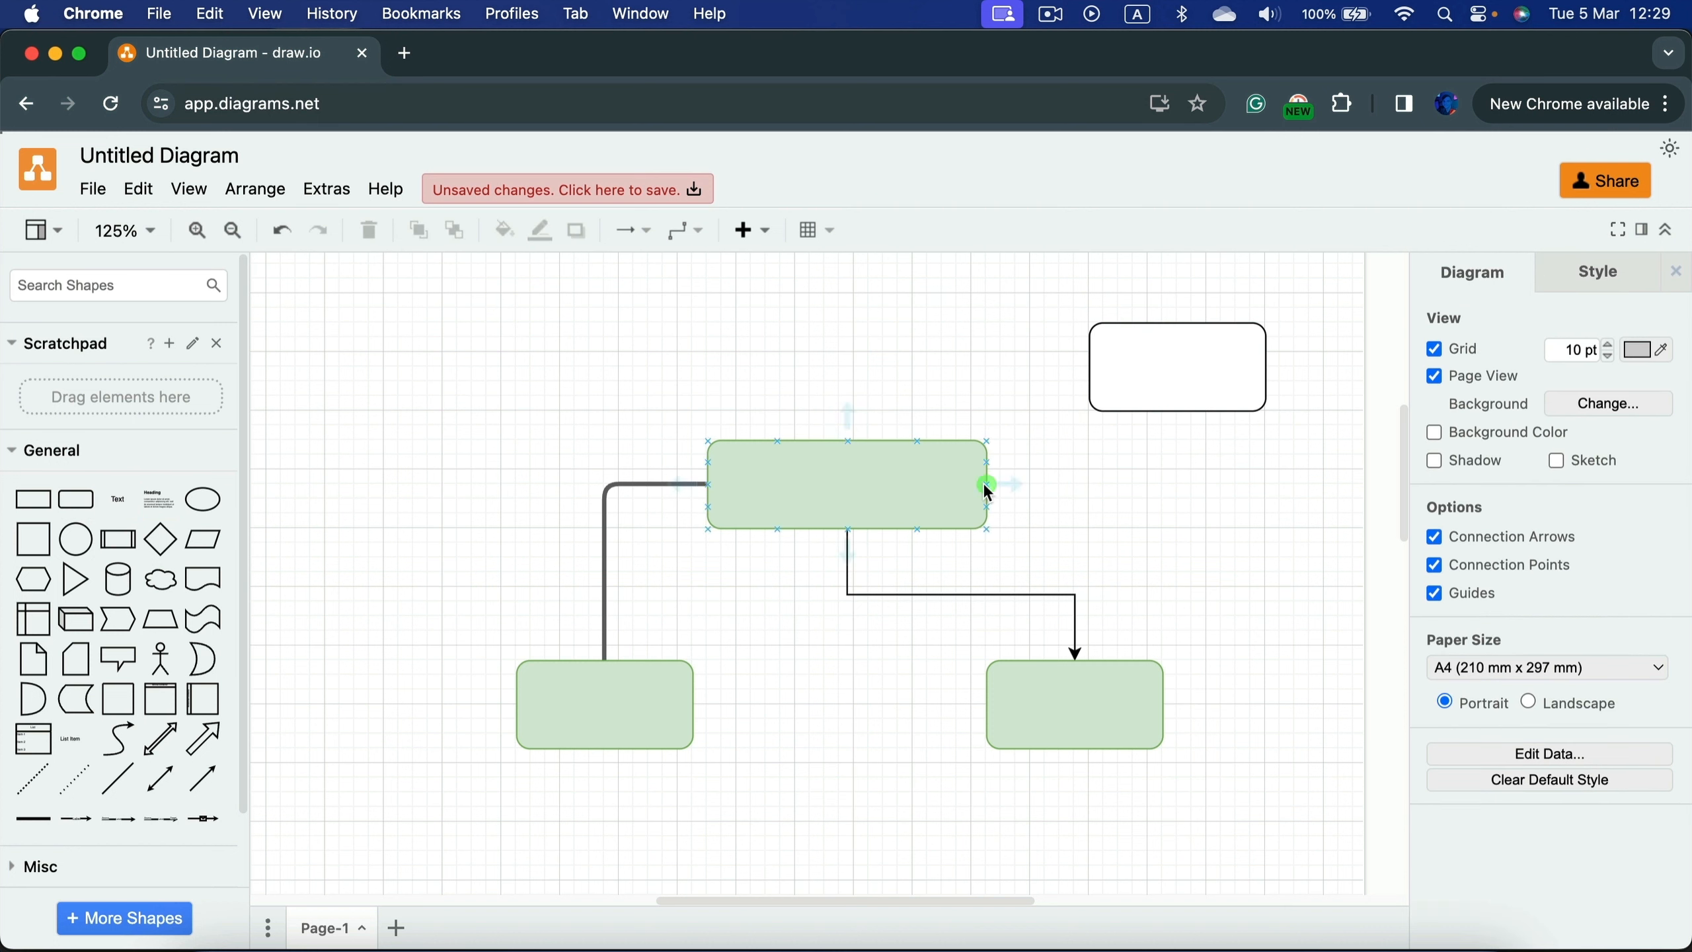
pyautogui.moveTo(988, 490); pyautogui.dragTo(1177, 409)
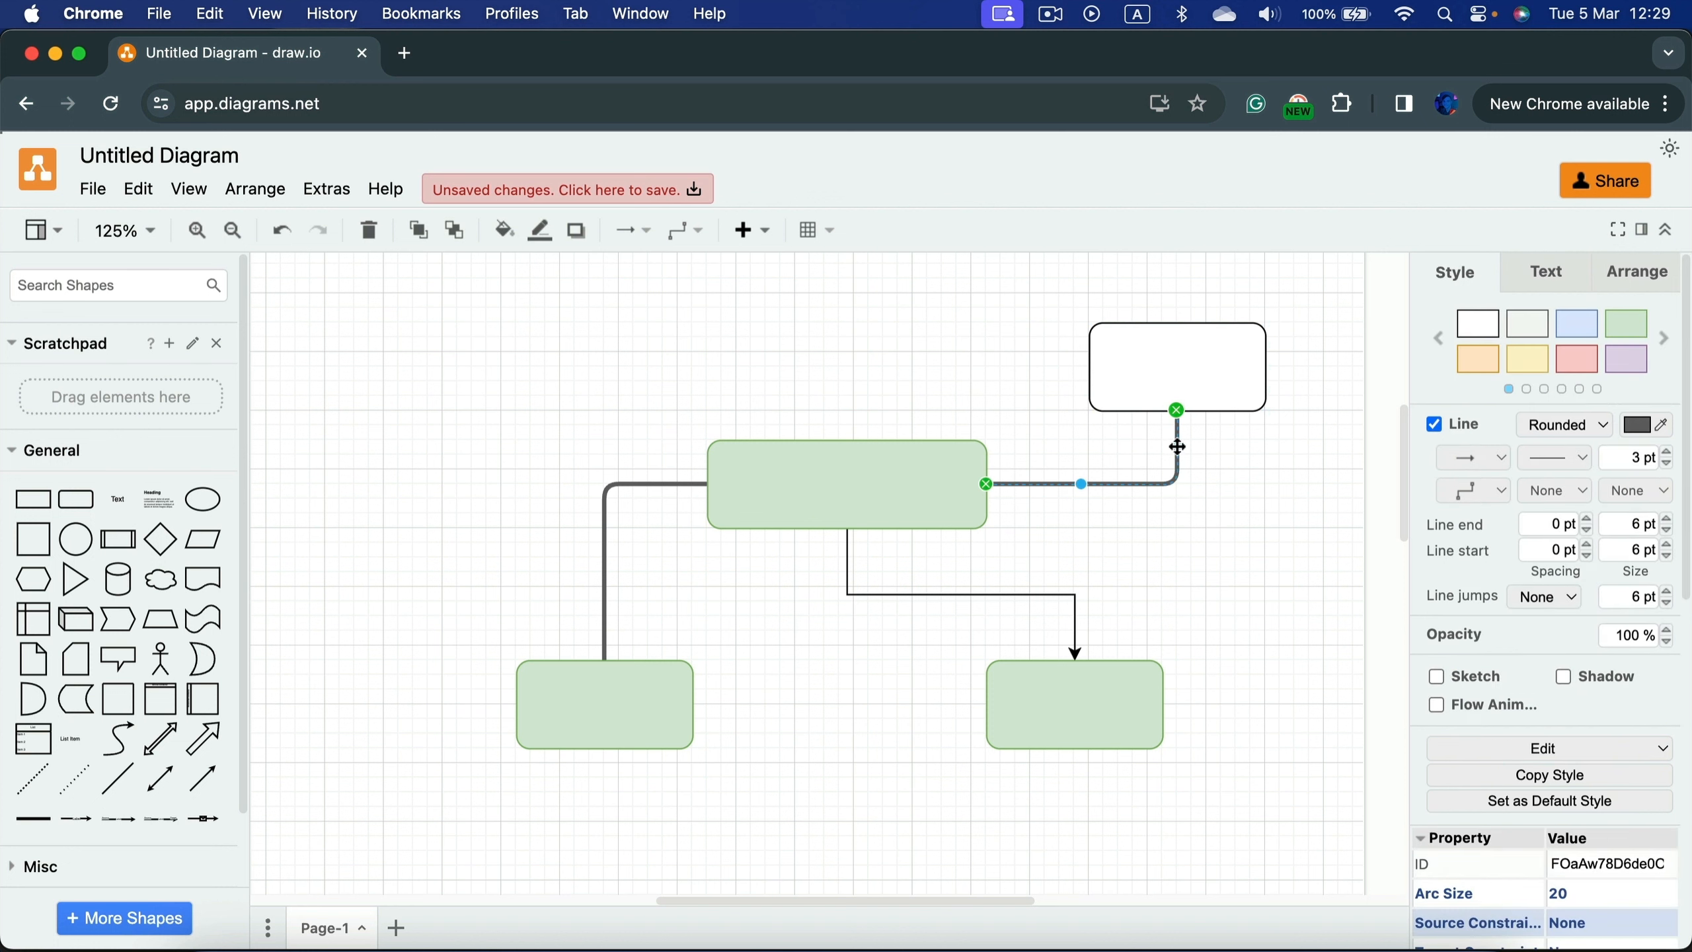
pyautogui.click(1269, 564)
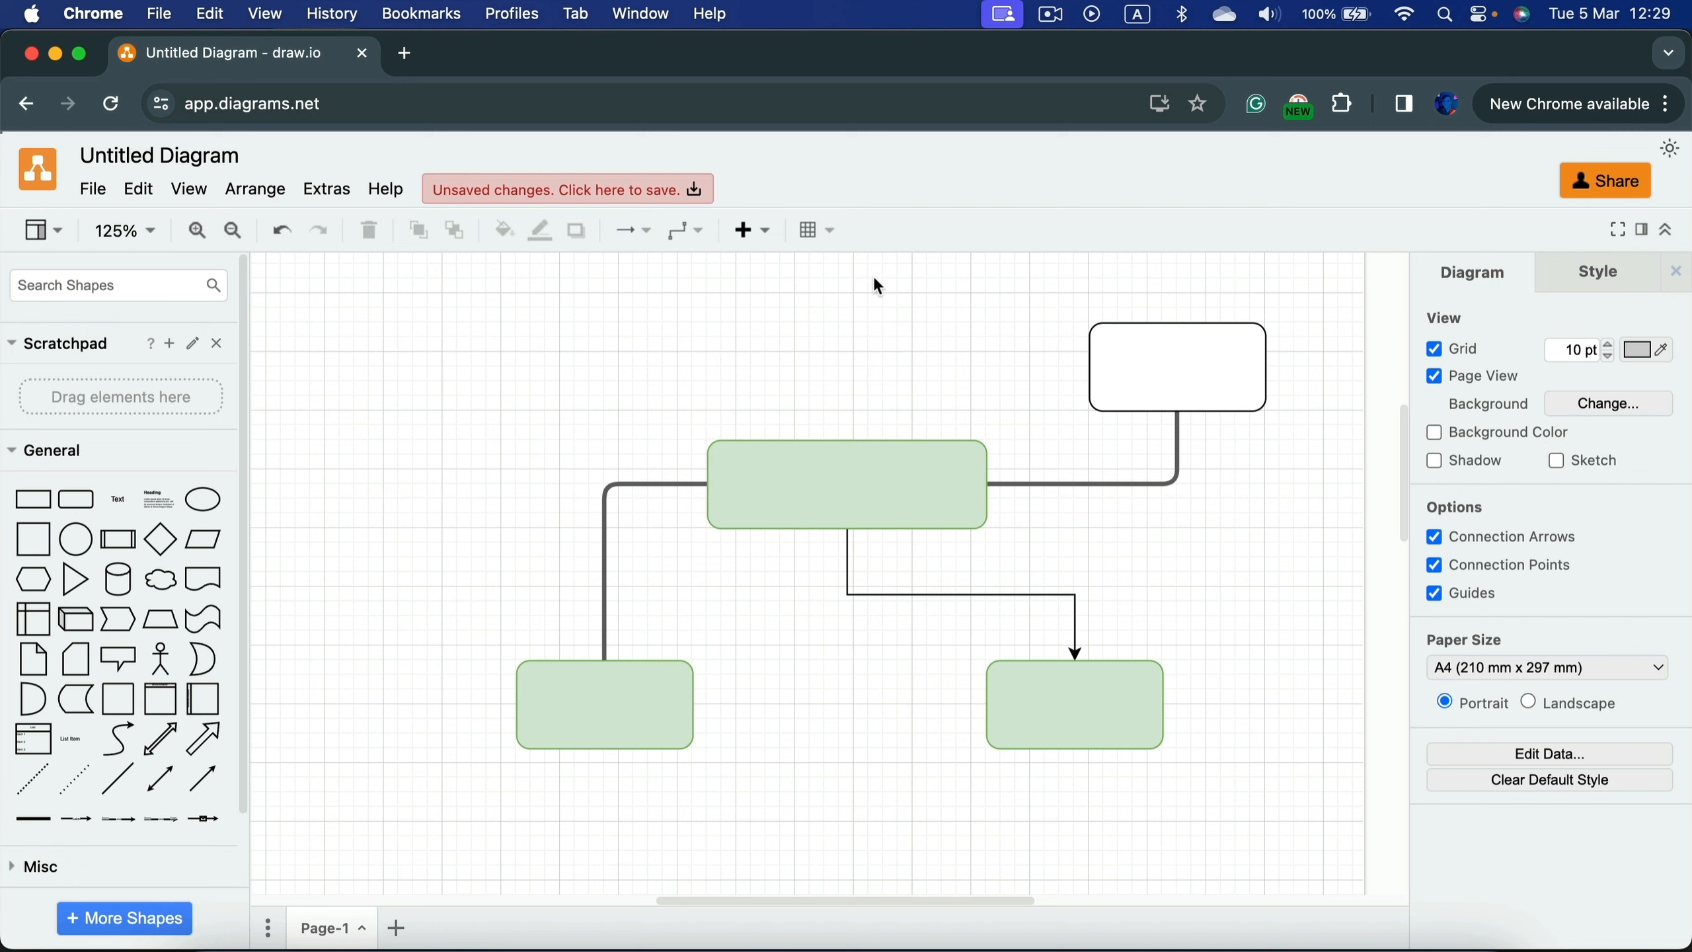
# Step: Select all connectors in the diagram and change their line pattern to dashed
pyautogui.click(136, 190)
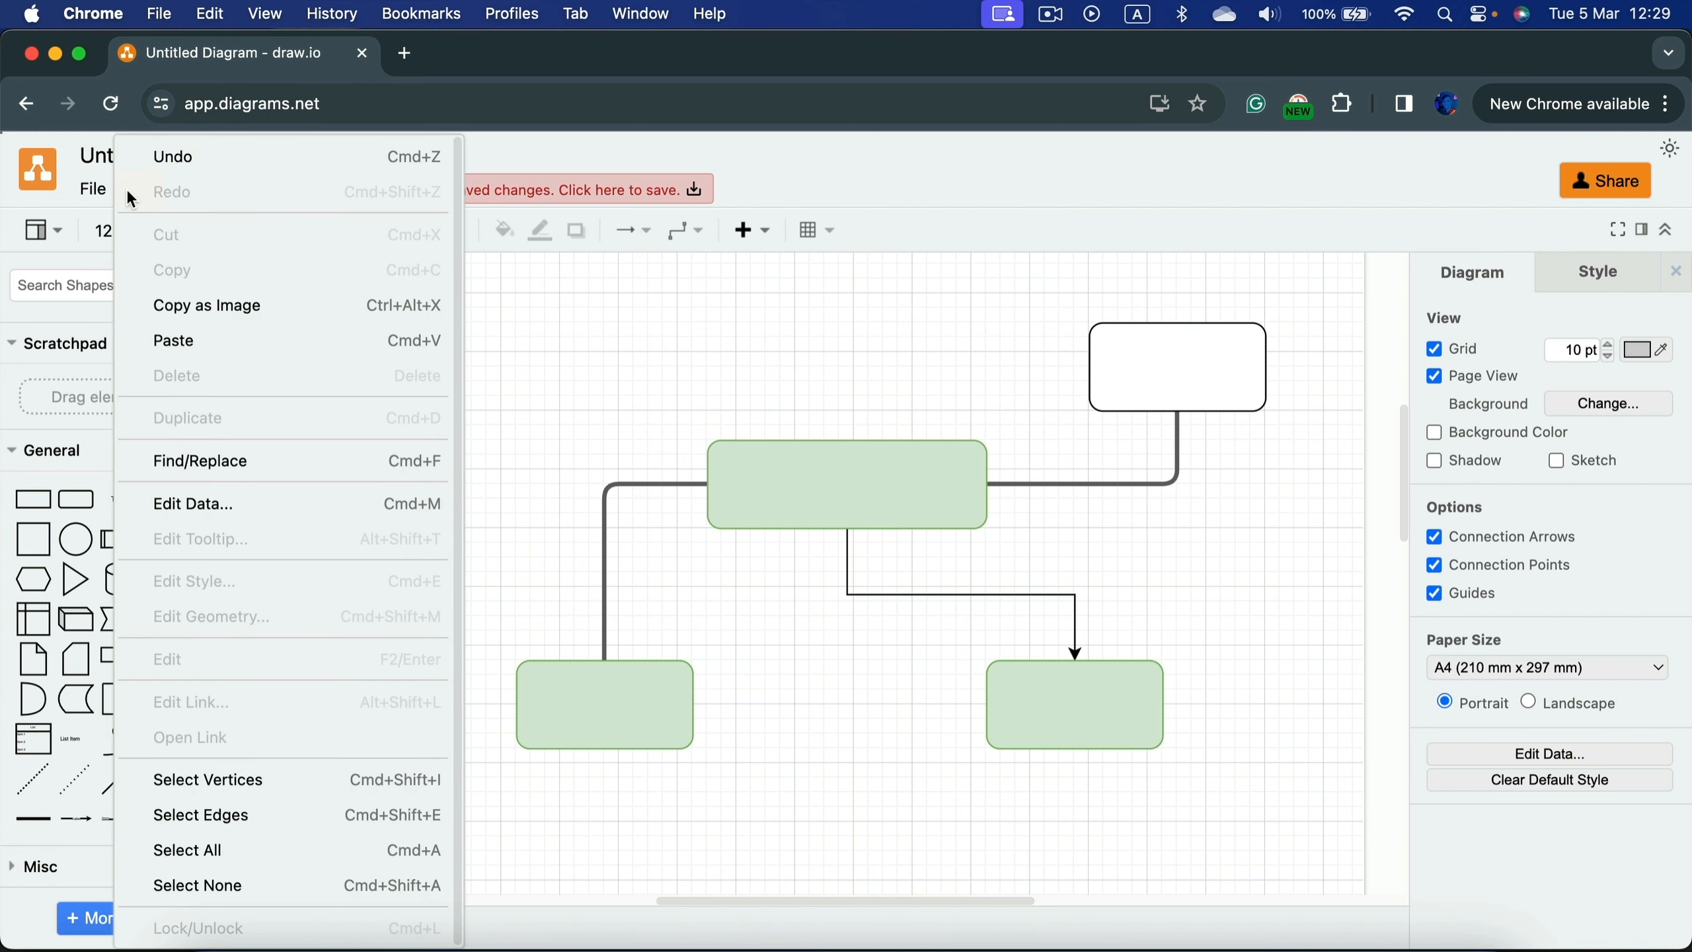
pyautogui.click(203, 814)
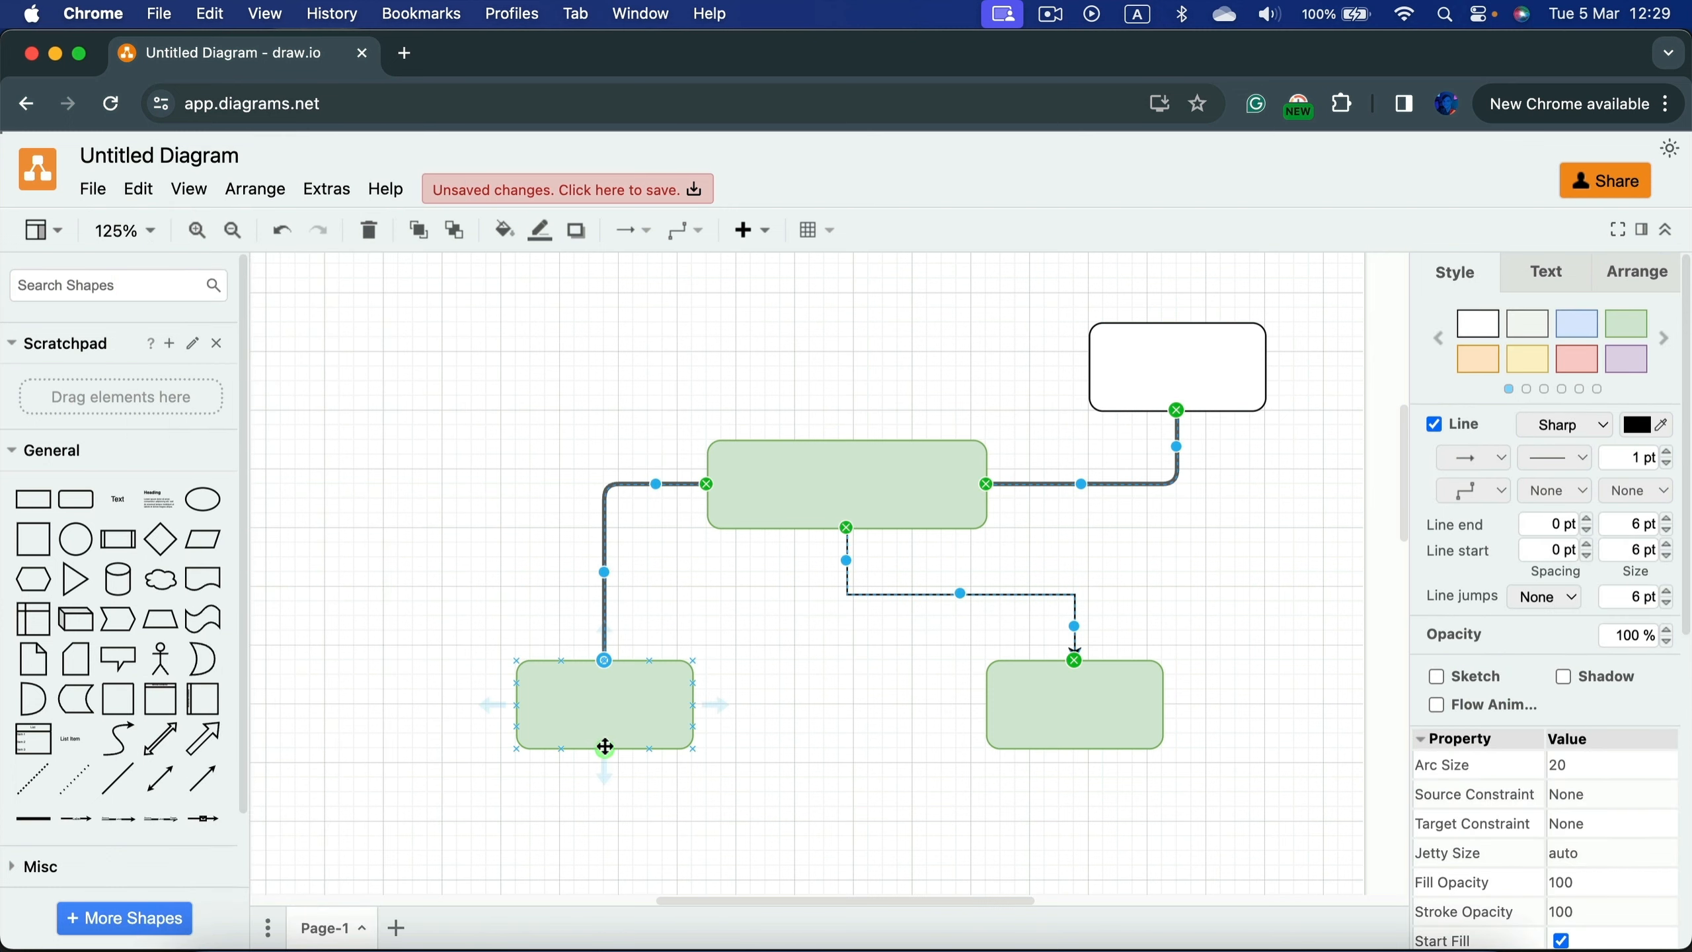
pyautogui.click(1578, 459)
pyautogui.click(1550, 513)
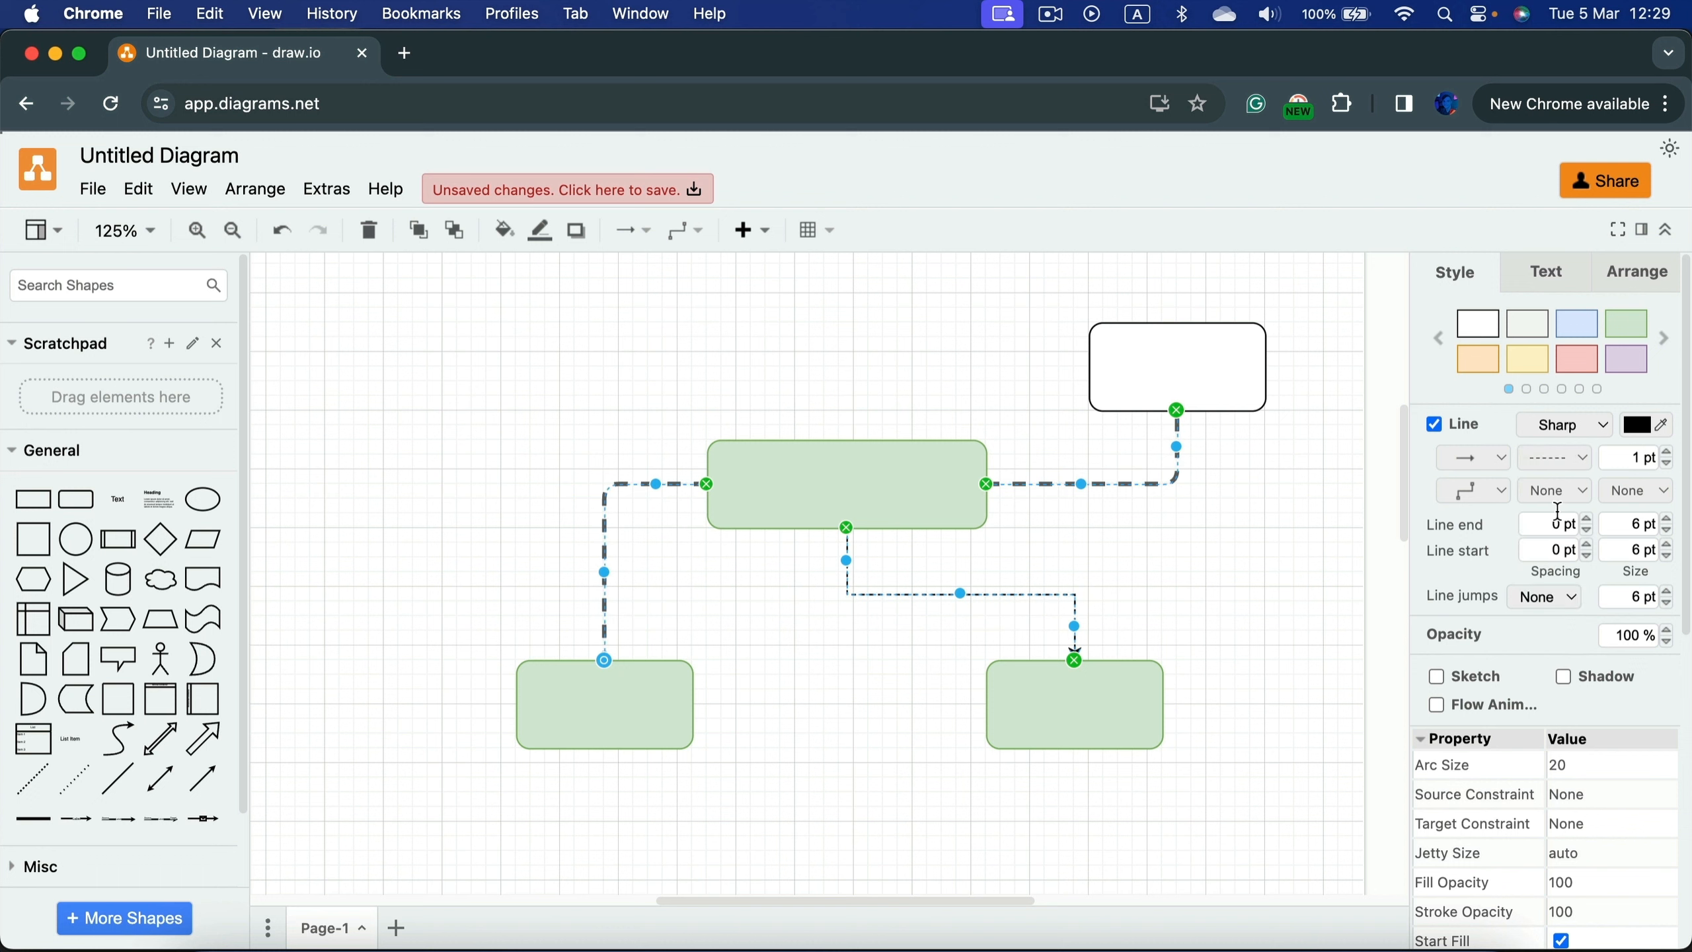
# Step: Set the selected connectors' line width to 2 pt and their colour to dark grey 4D4D4D
pyautogui.click(1669, 463)
pyautogui.click(1672, 453)
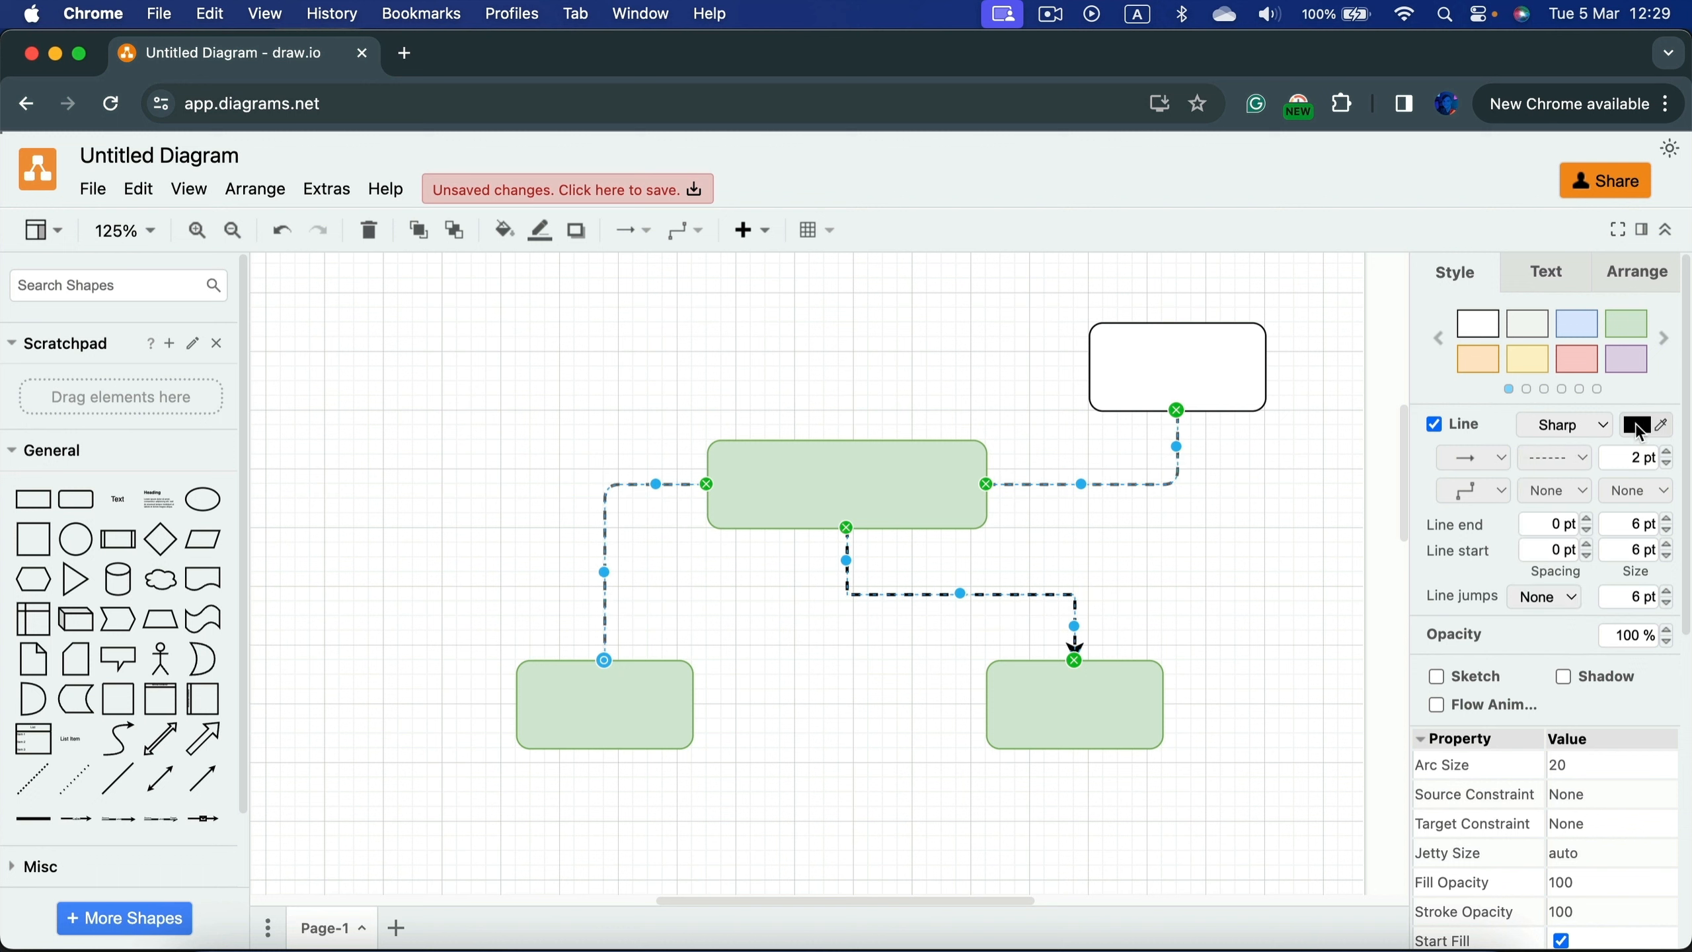
pyautogui.click(1637, 425)
pyautogui.click(890, 530)
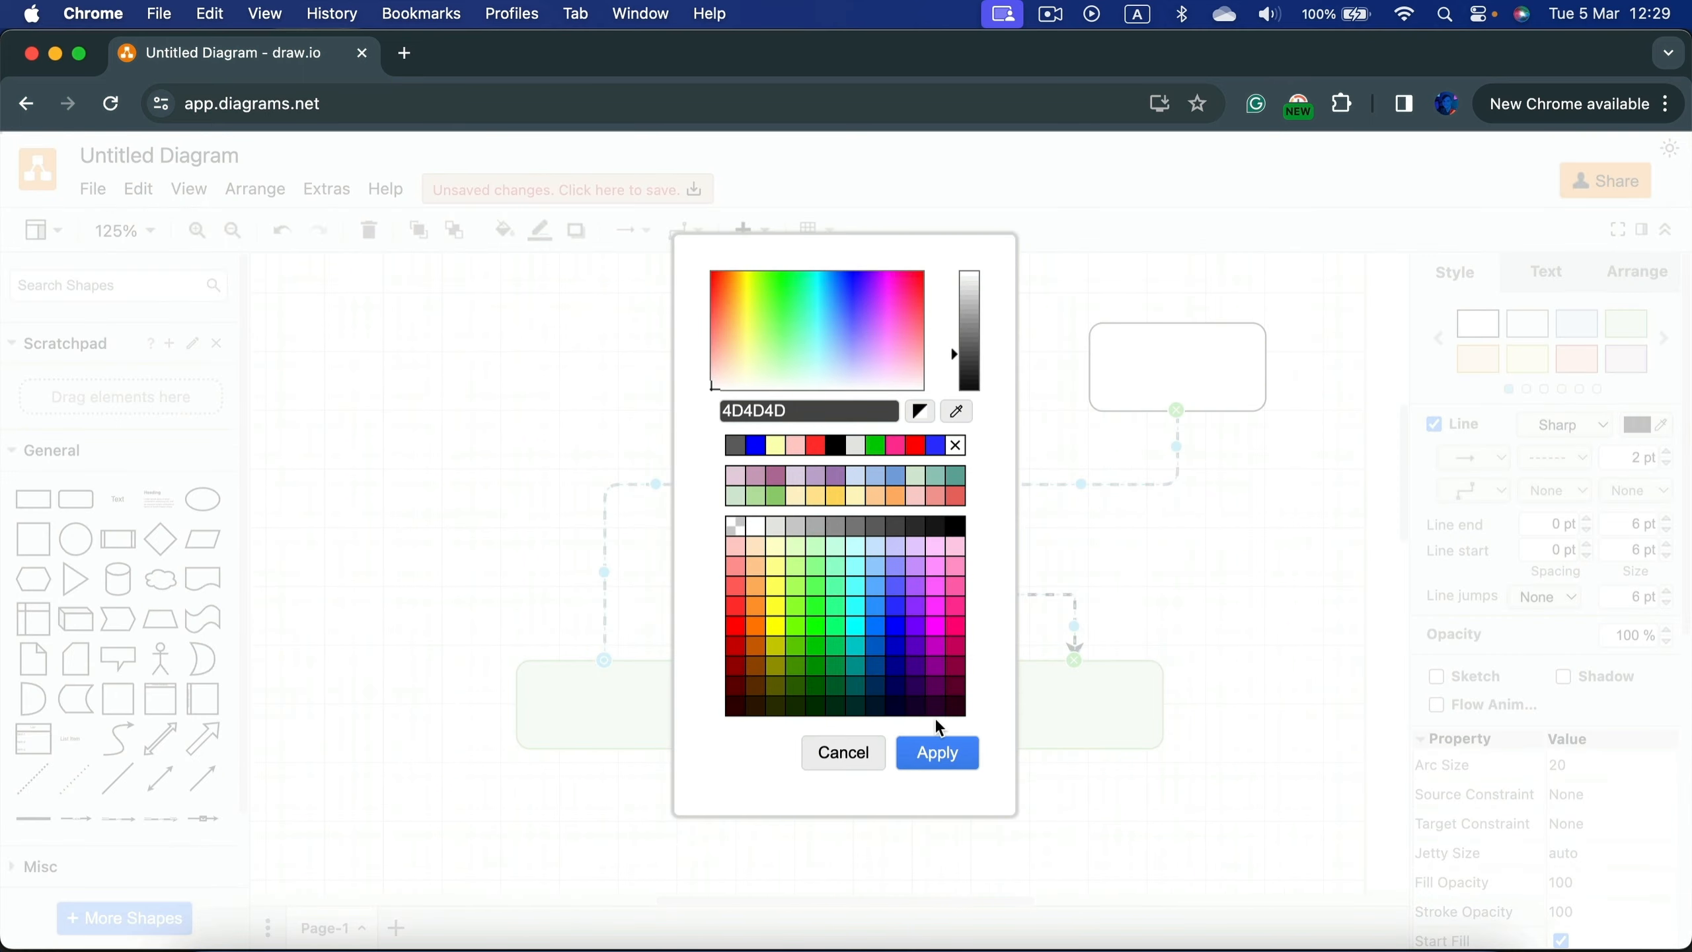
pyautogui.click(937, 752)
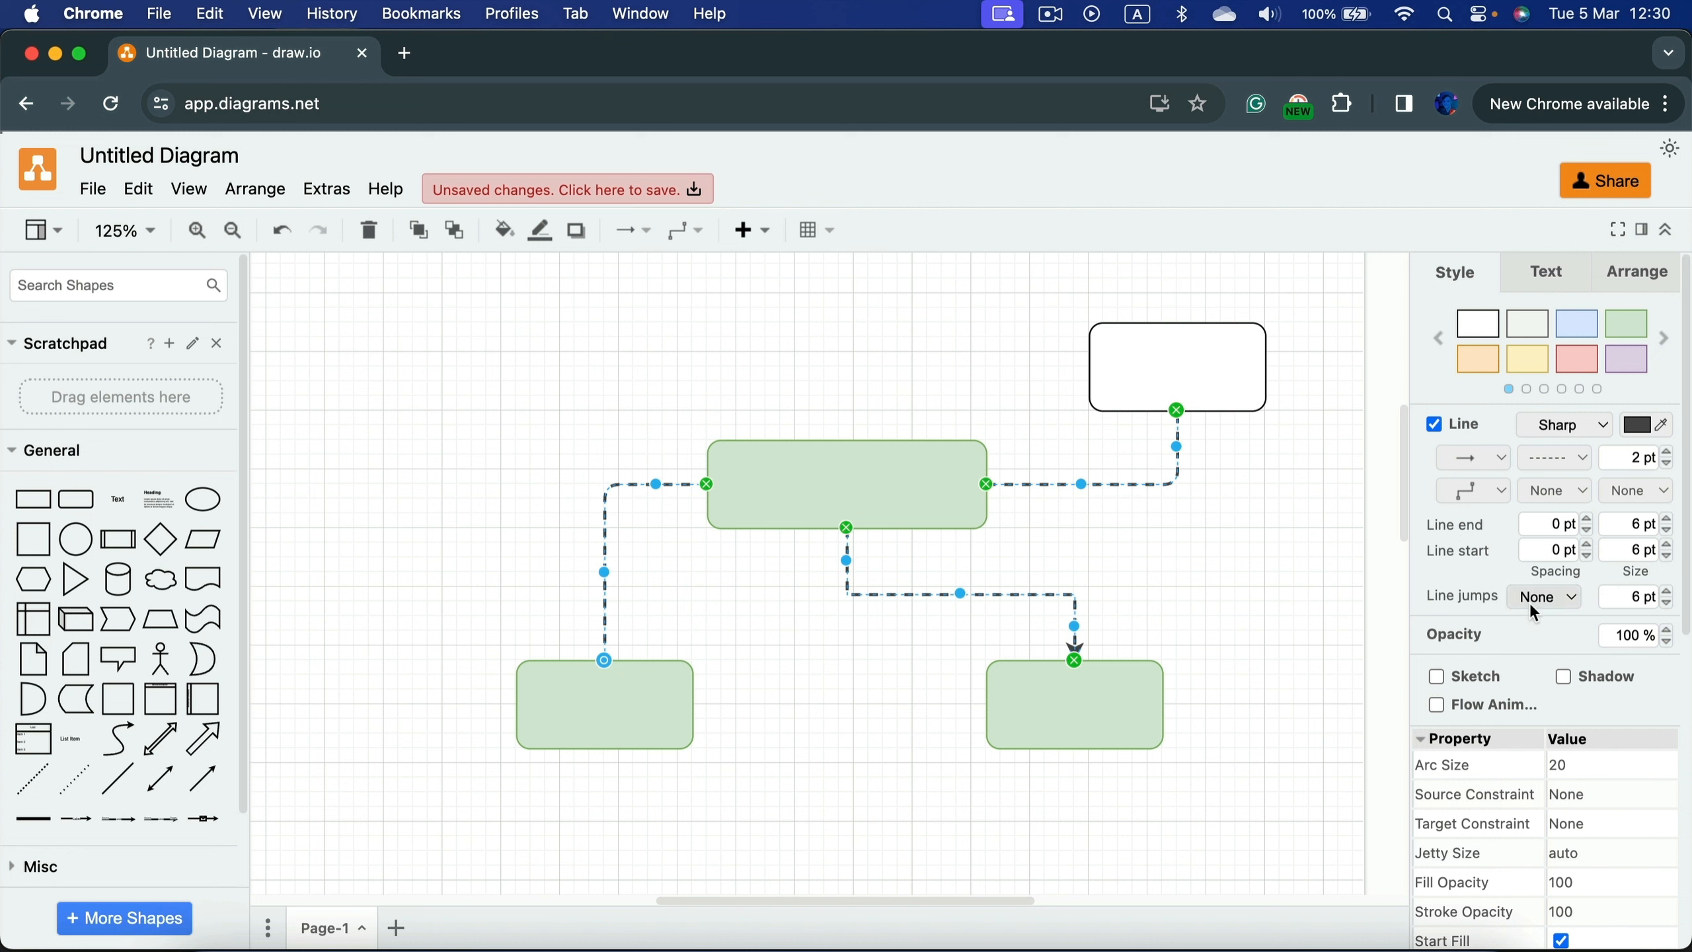
# Step: Set the start and end markers of all selected connectors to None, then deselect them
pyautogui.click(1579, 489)
pyautogui.click(1545, 165)
pyautogui.click(1641, 495)
pyautogui.click(1625, 156)
pyautogui.click(1236, 584)
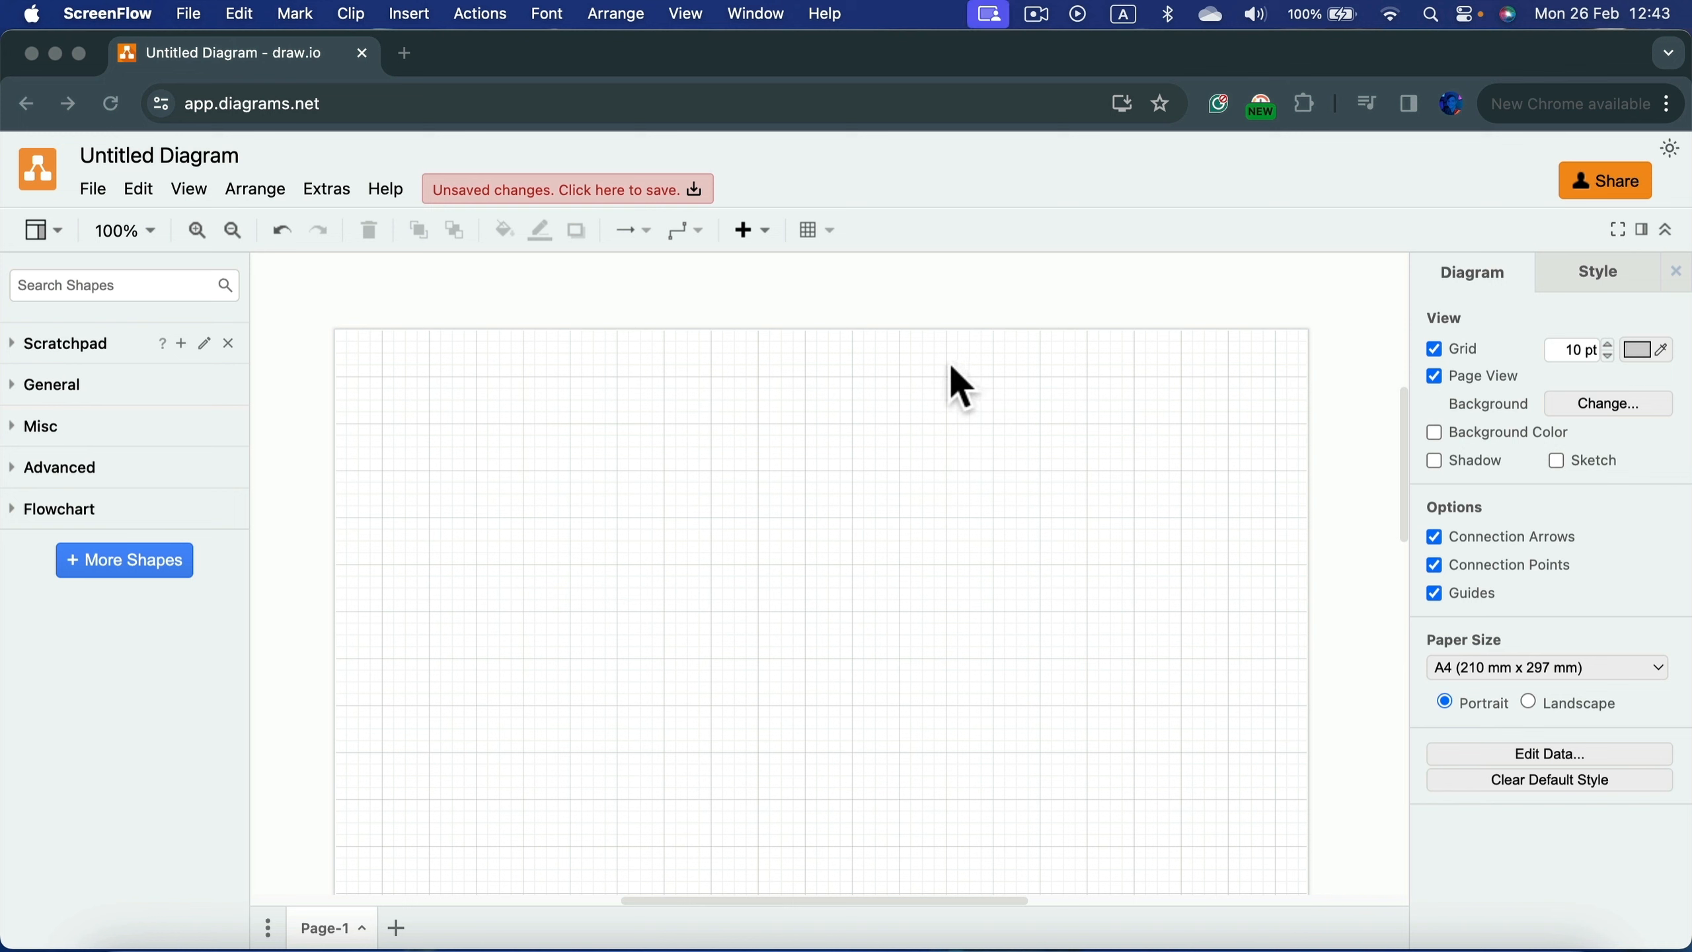
# Step: Insert a 5x5 table into the blank diagram without a title or container
pyautogui.click(936, 310)
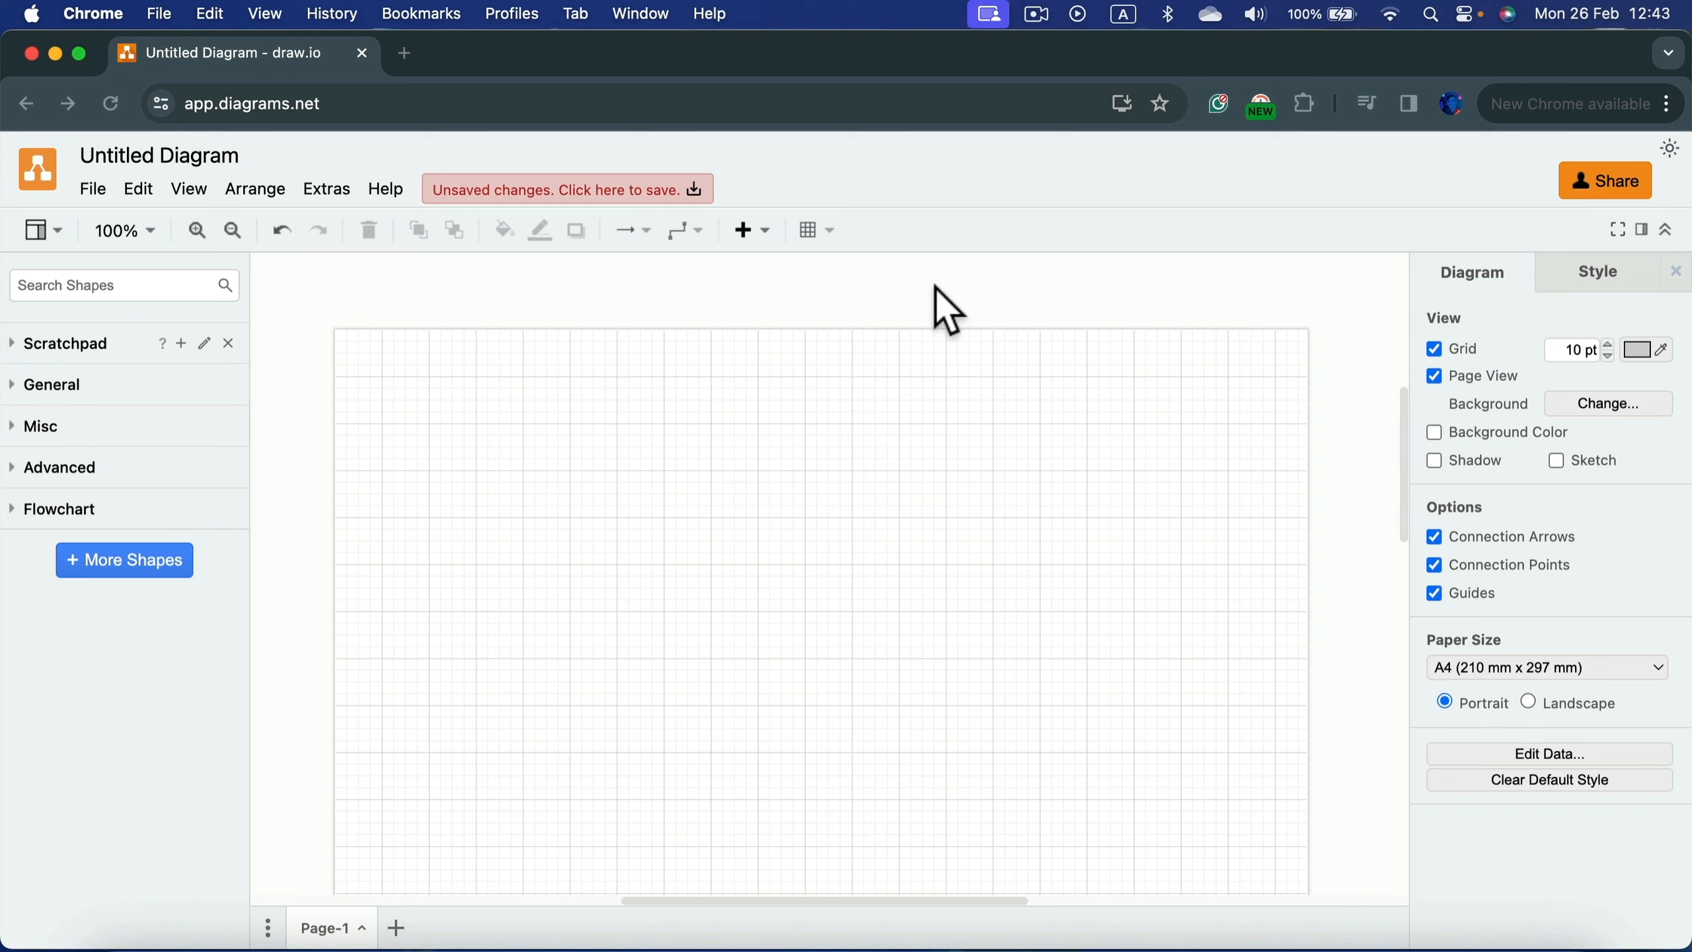
pyautogui.click(808, 230)
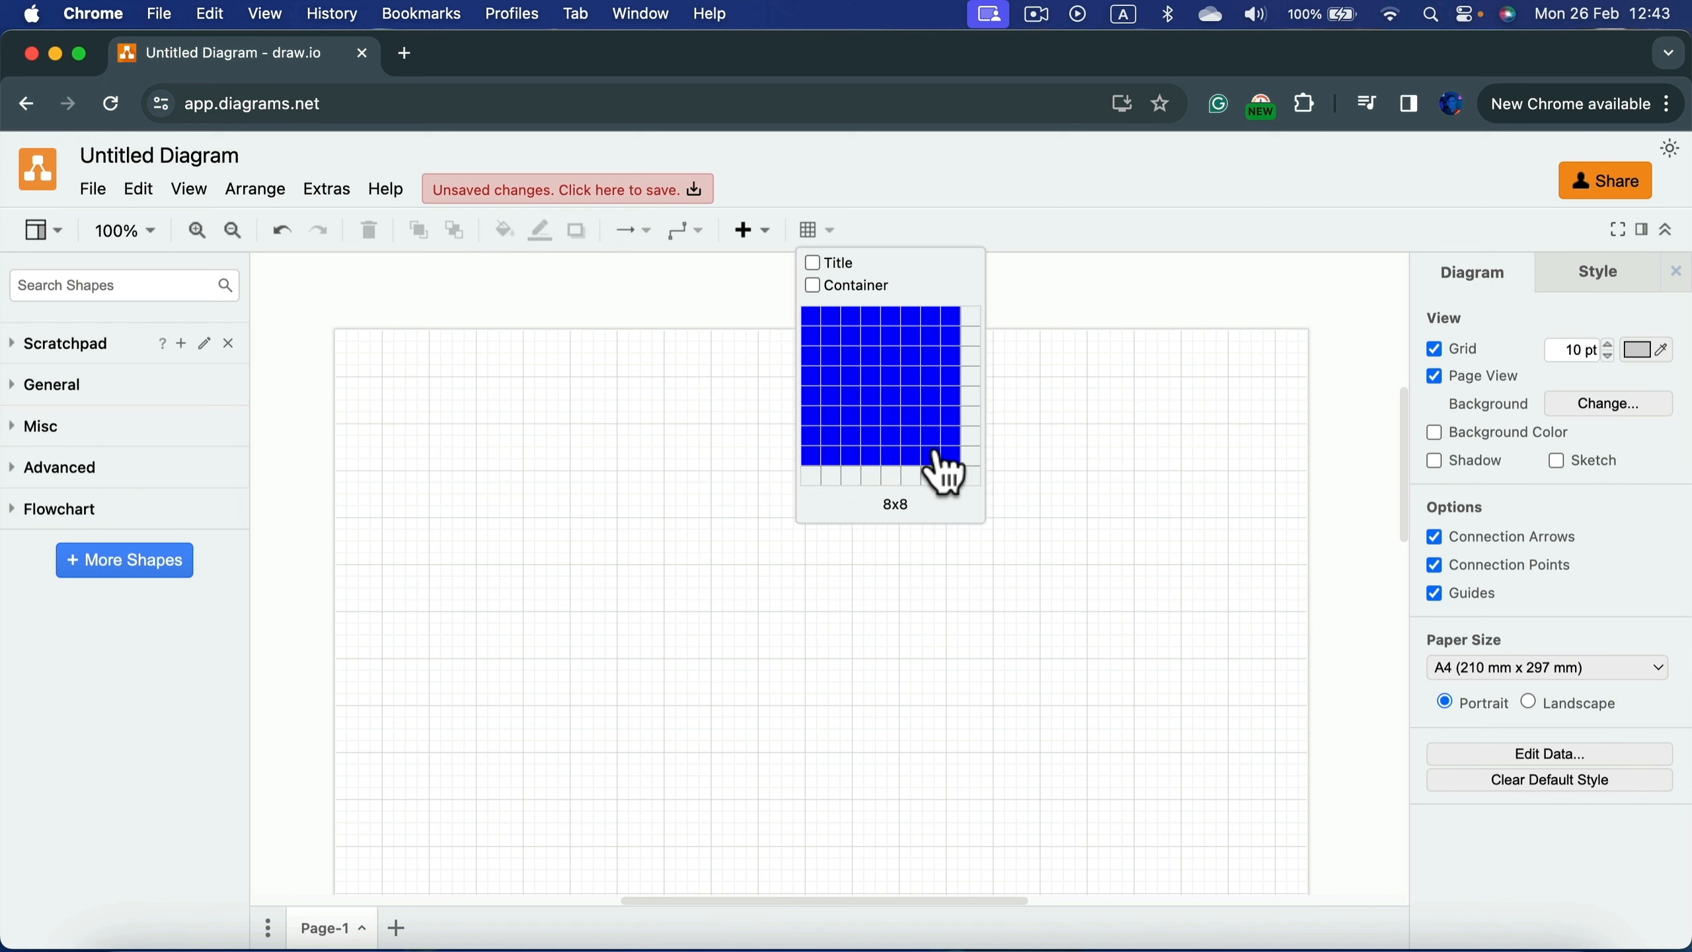
pyautogui.click(893, 400)
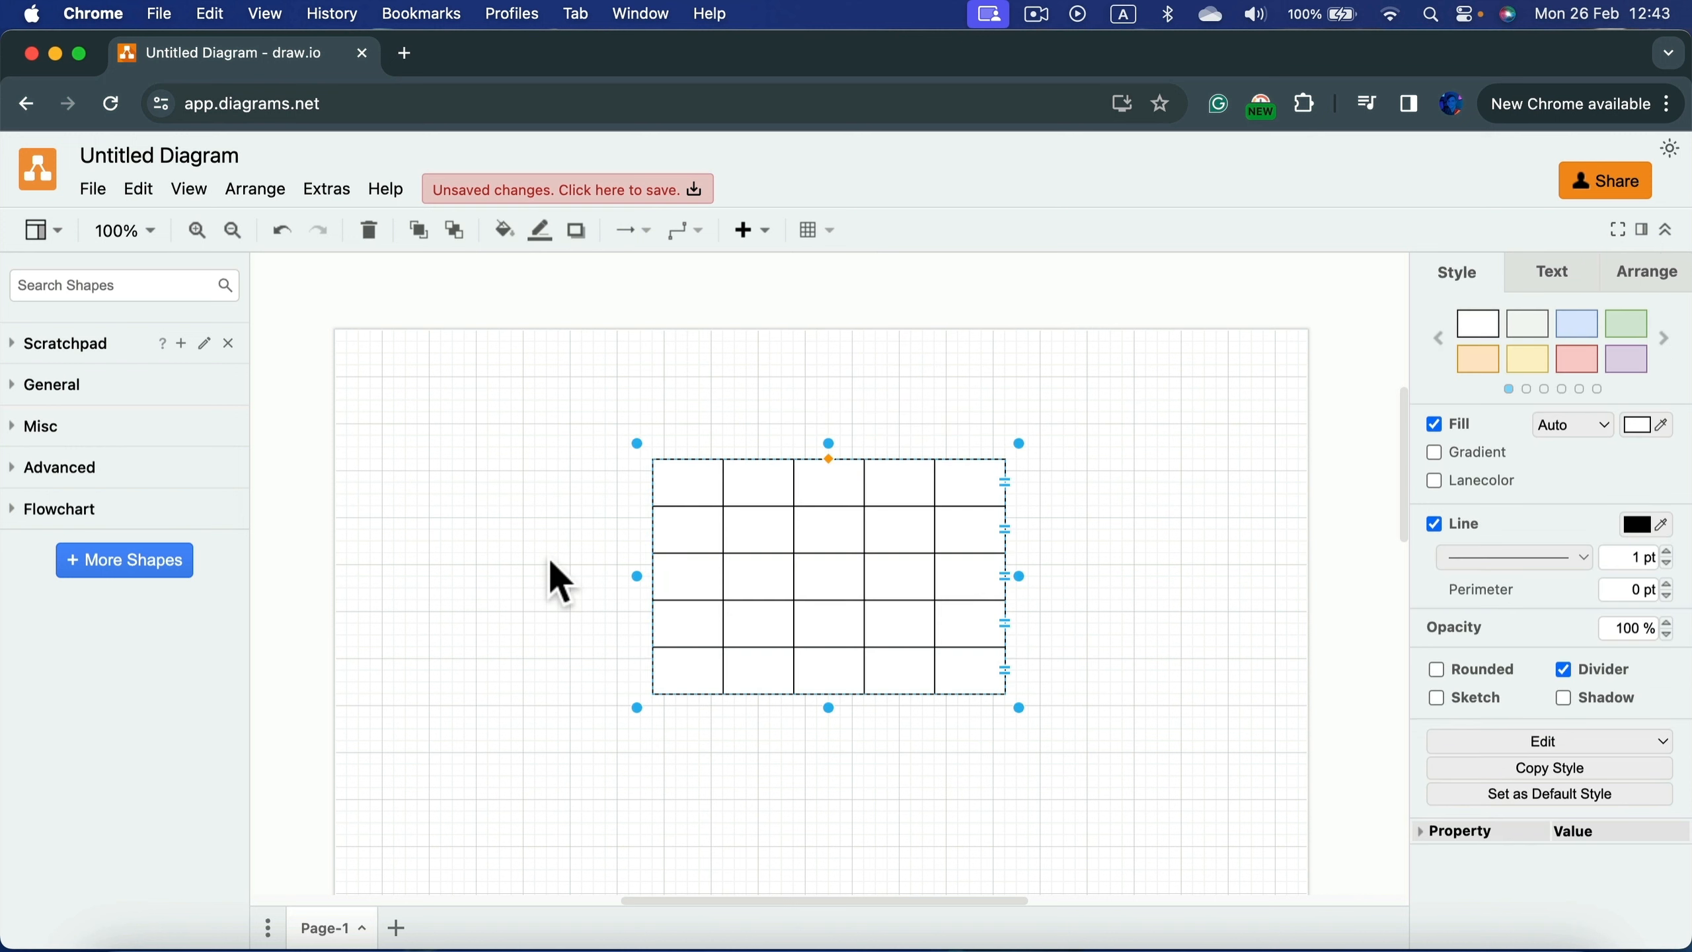
# Step: Select individual cells in the new table's top row, finishing with the first cell
pyautogui.click(695, 484)
pyautogui.click(766, 481)
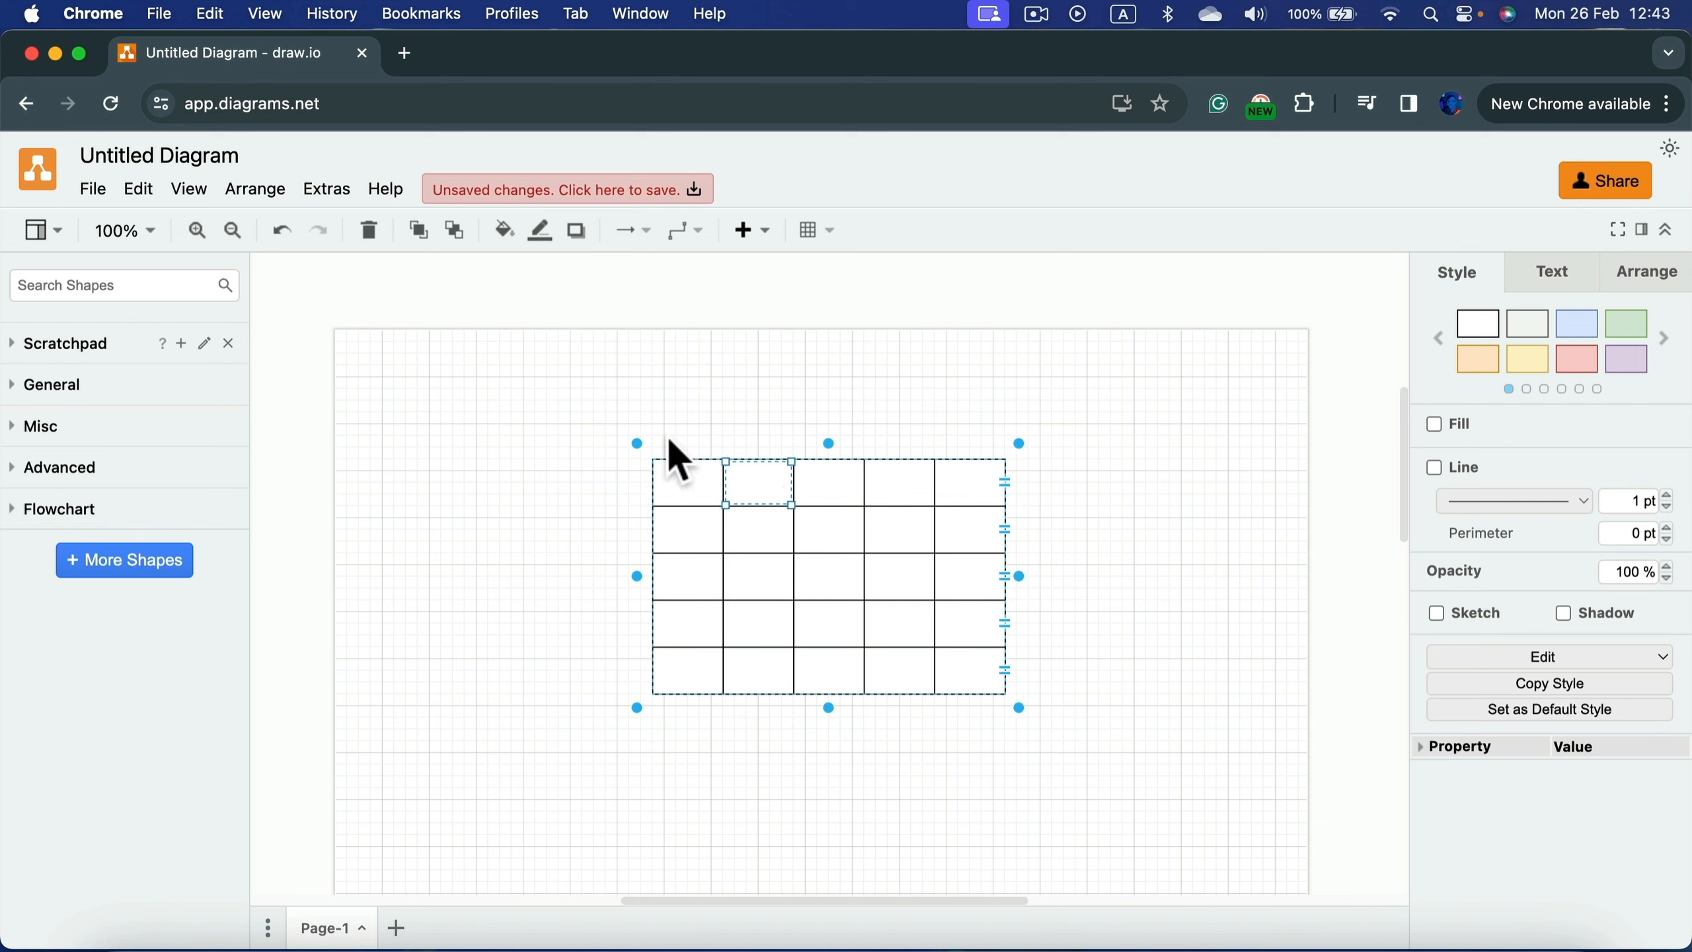
pyautogui.click(710, 495)
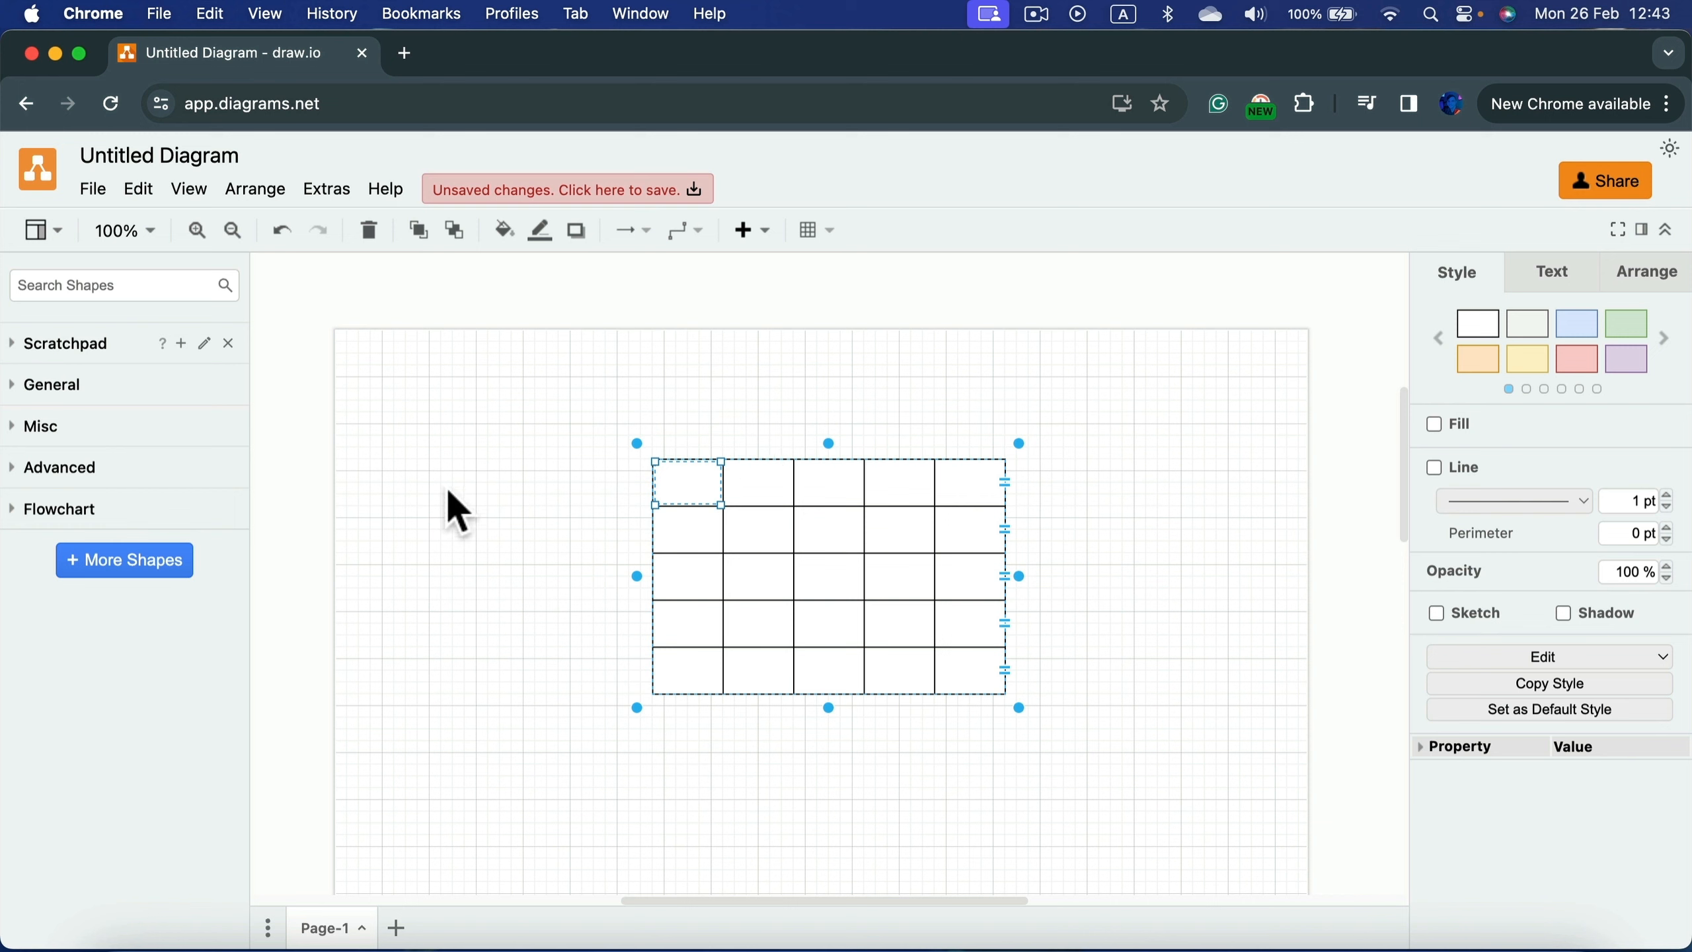
# Step: Delete the table's top row, working from its first cell
pyautogui.click(420, 559)
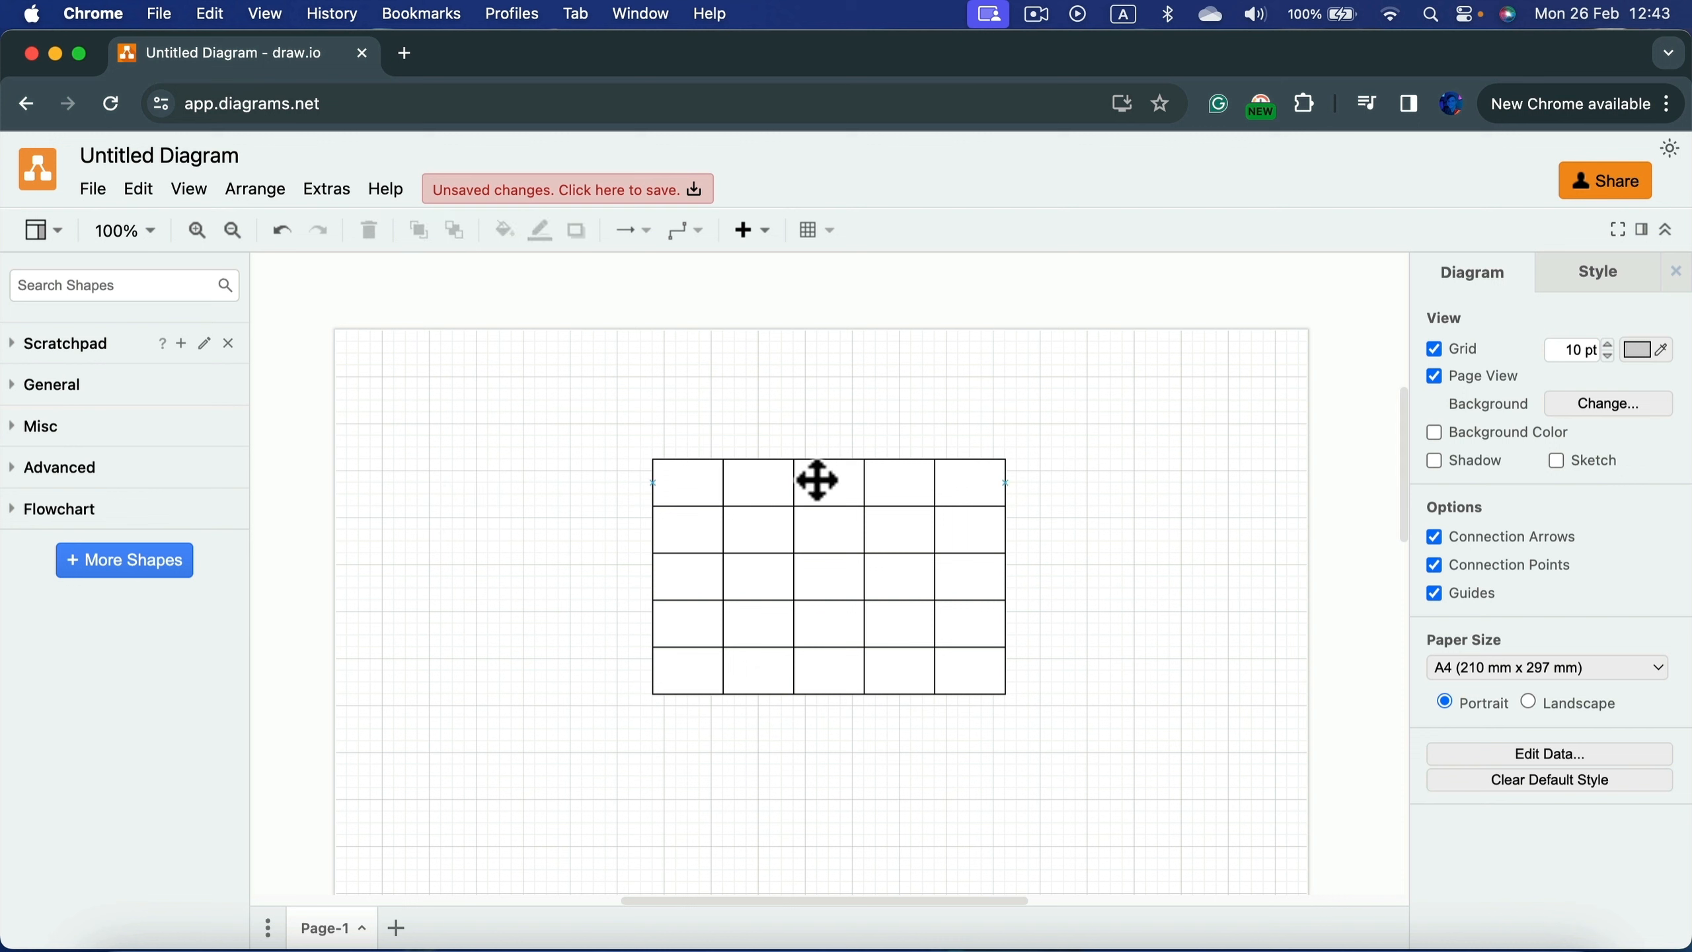
pyautogui.click(951, 485)
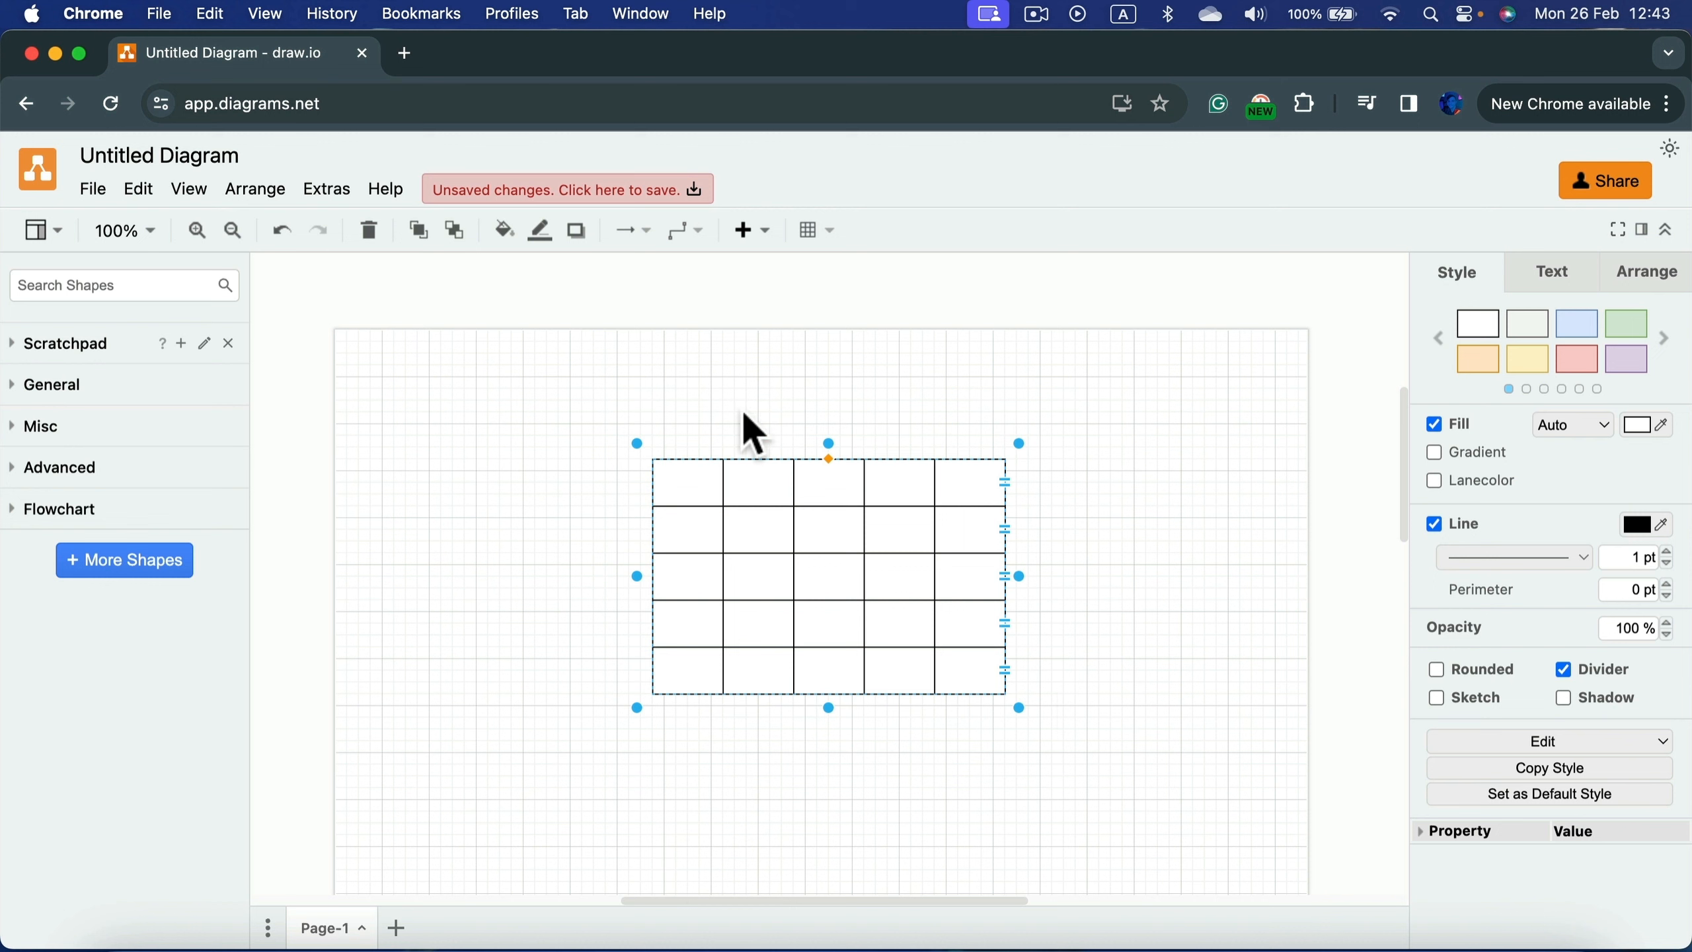
pyautogui.click(830, 230)
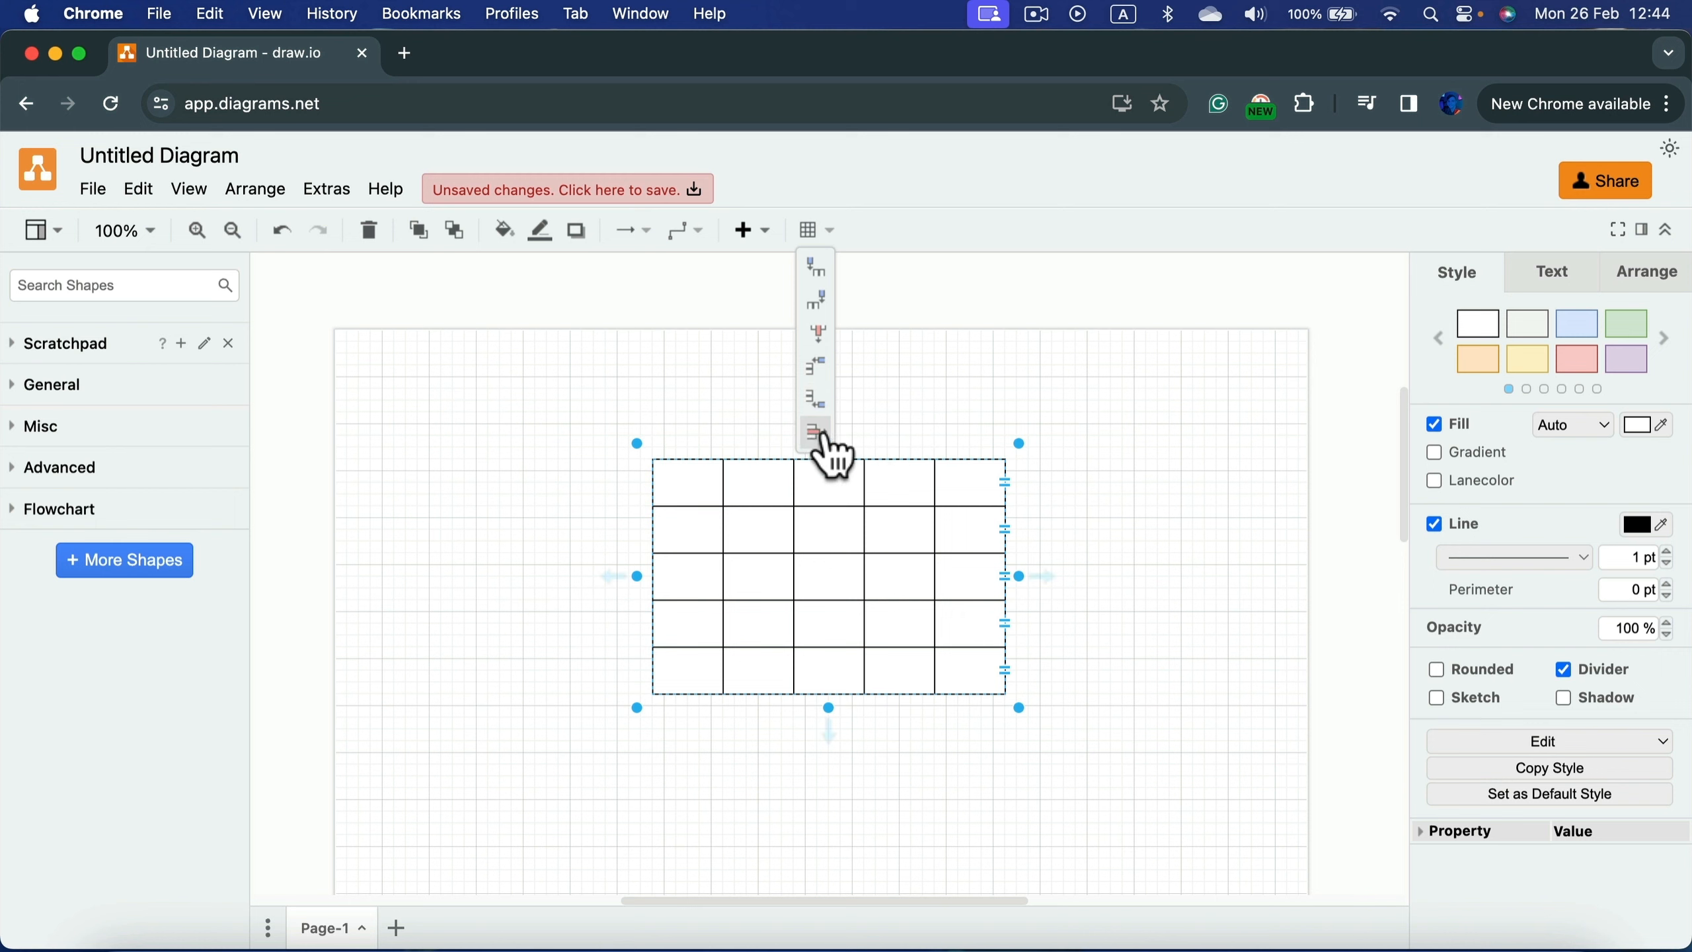
pyautogui.click(687, 665)
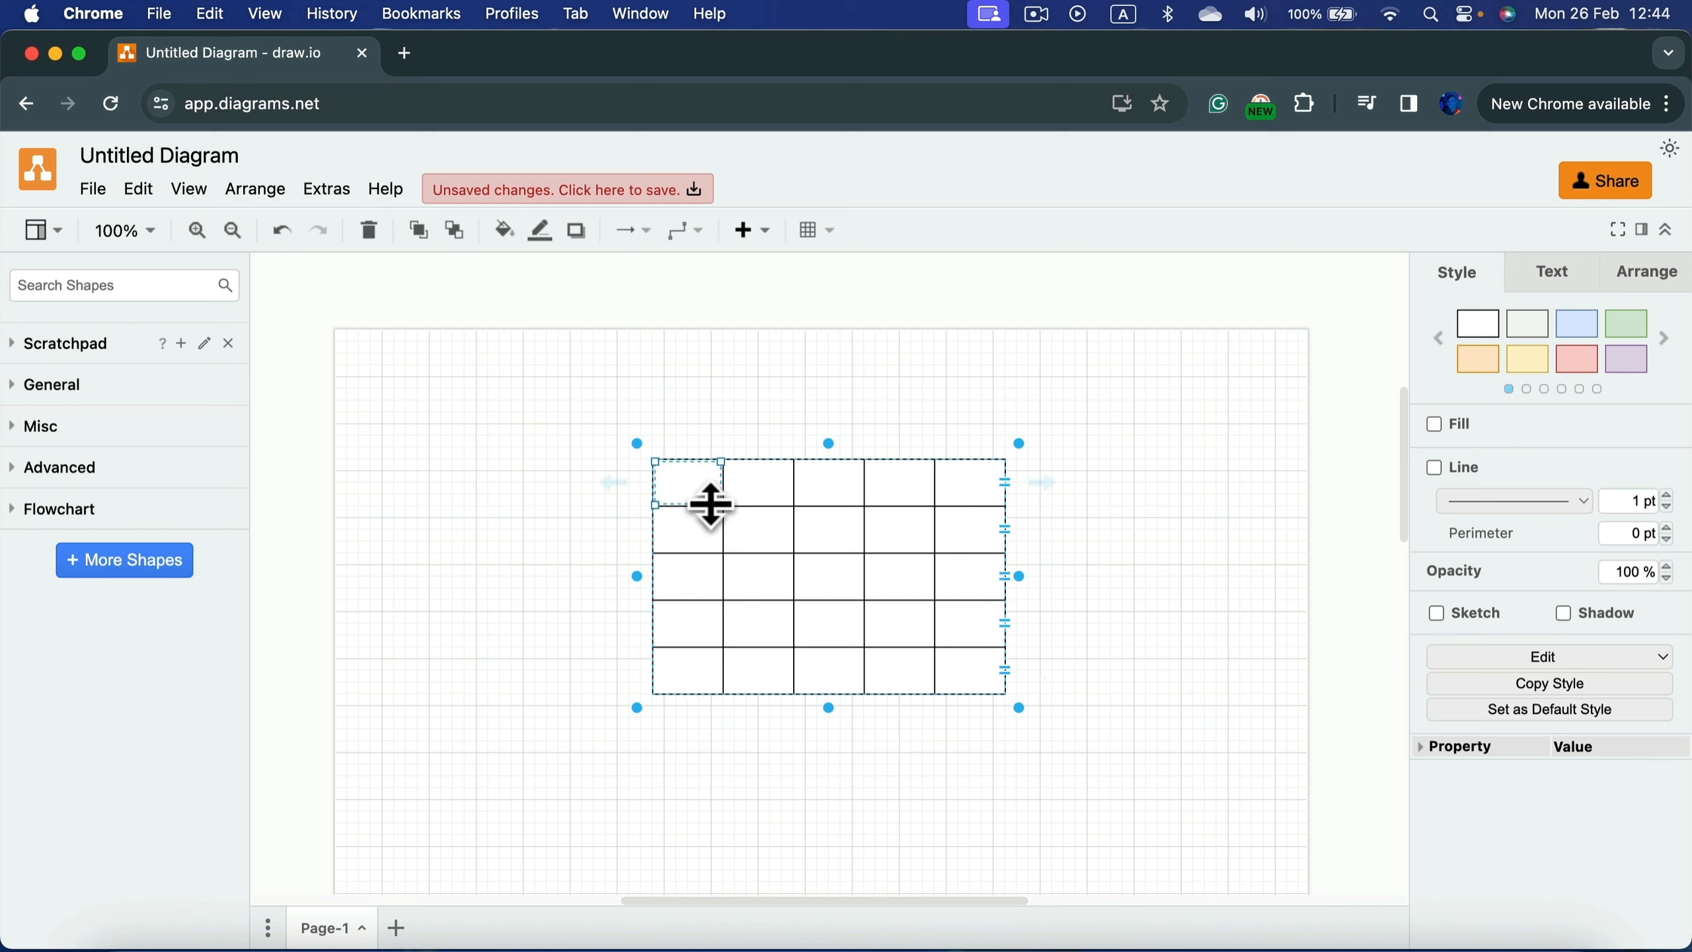
pyautogui.click(818, 231)
pyautogui.click(818, 432)
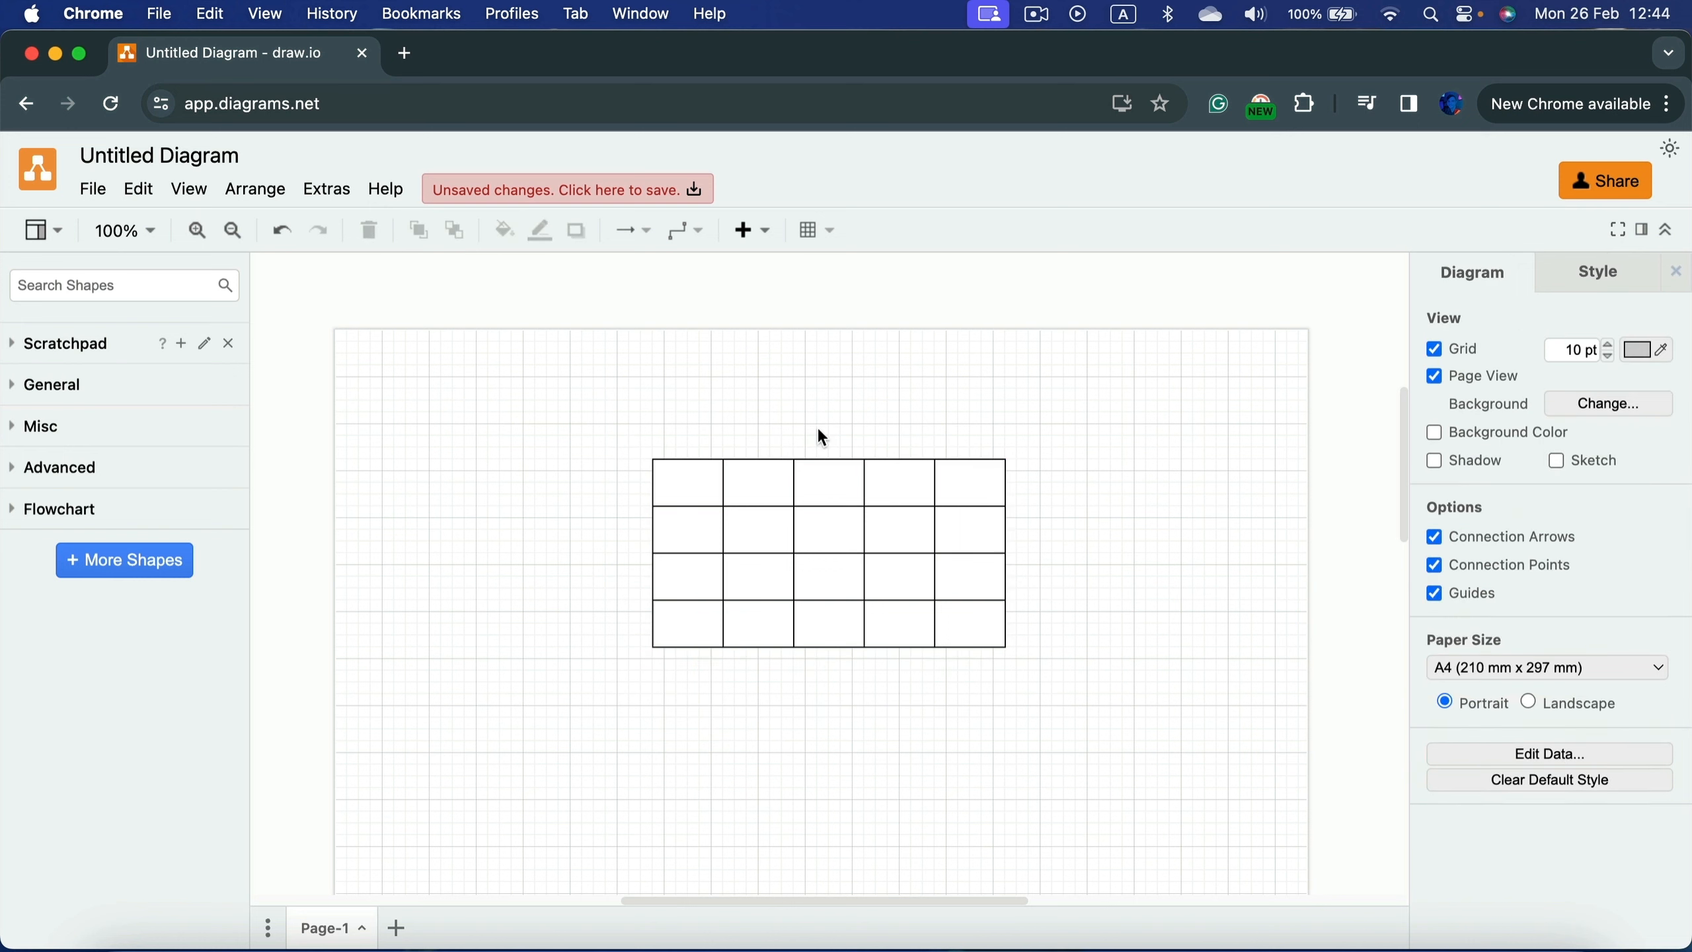
# Step: Insert two rows below the table's fourth row, working from that row's first cell
pyautogui.click(699, 621)
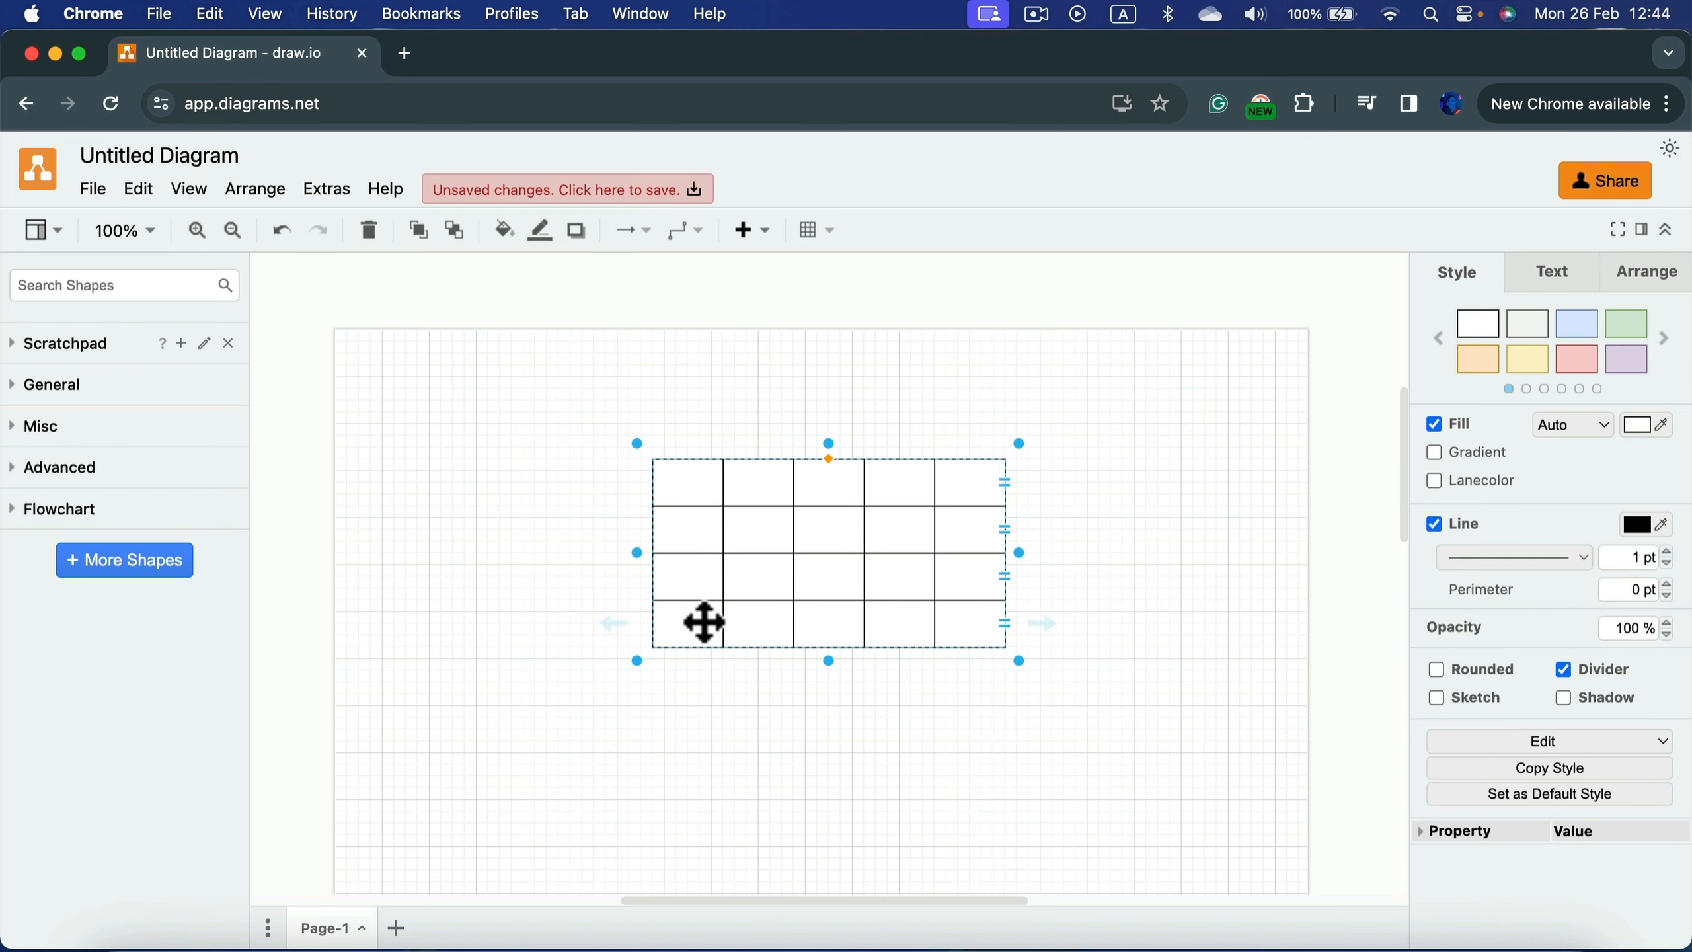
pyautogui.click(706, 636)
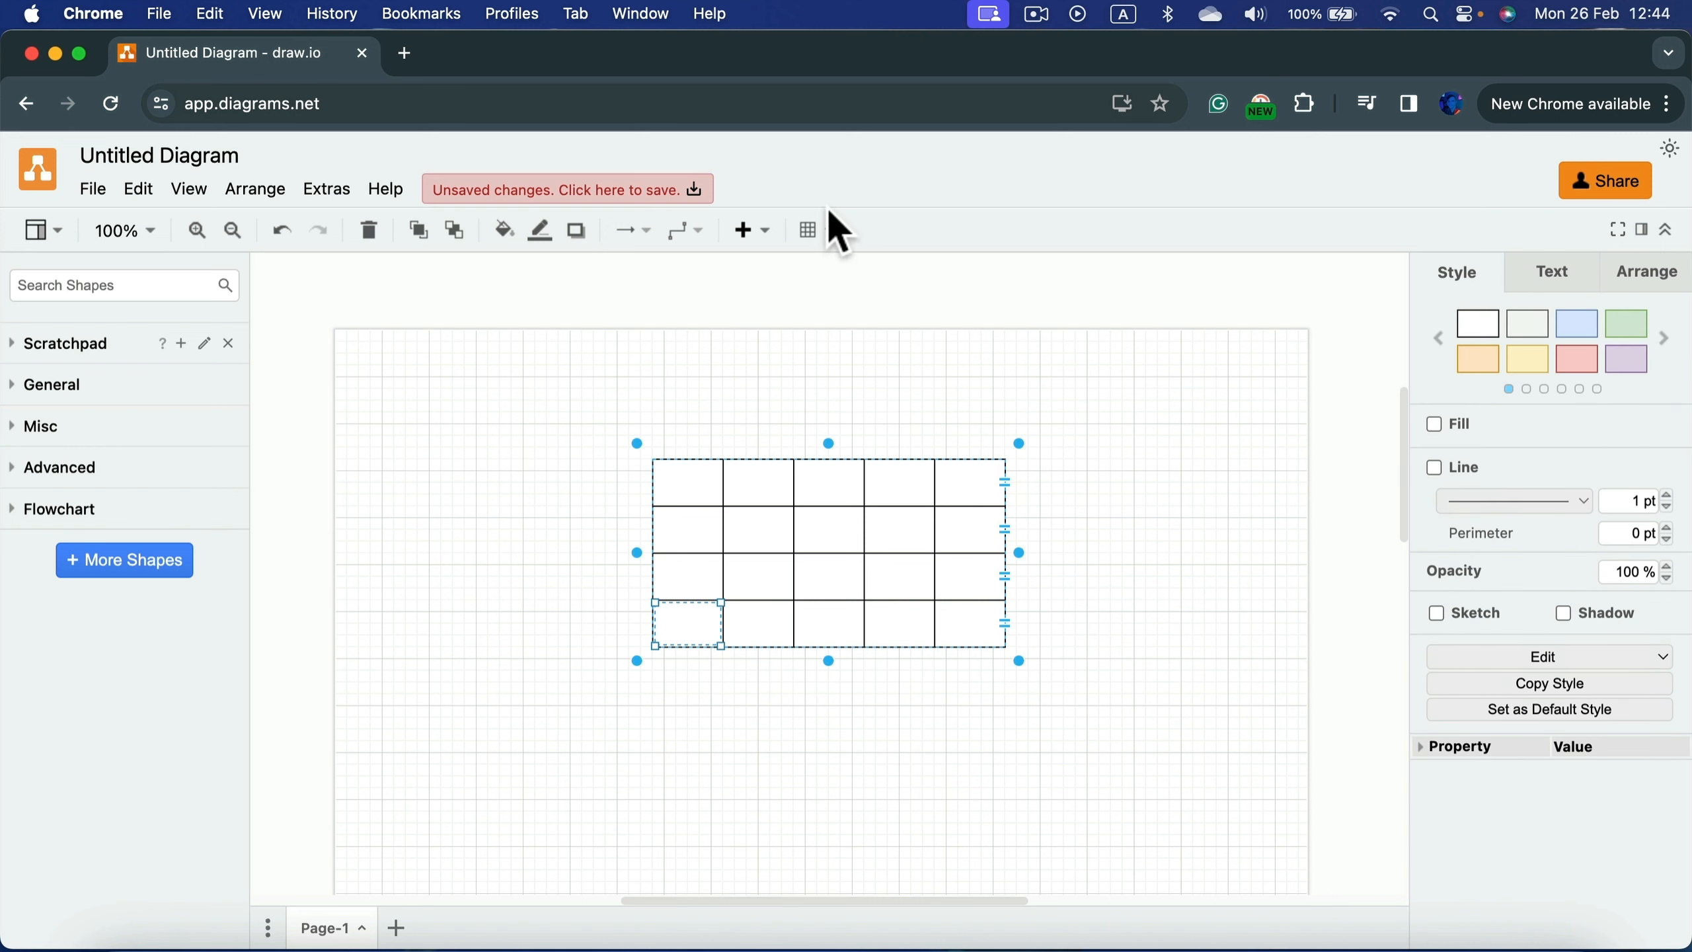
pyautogui.click(819, 232)
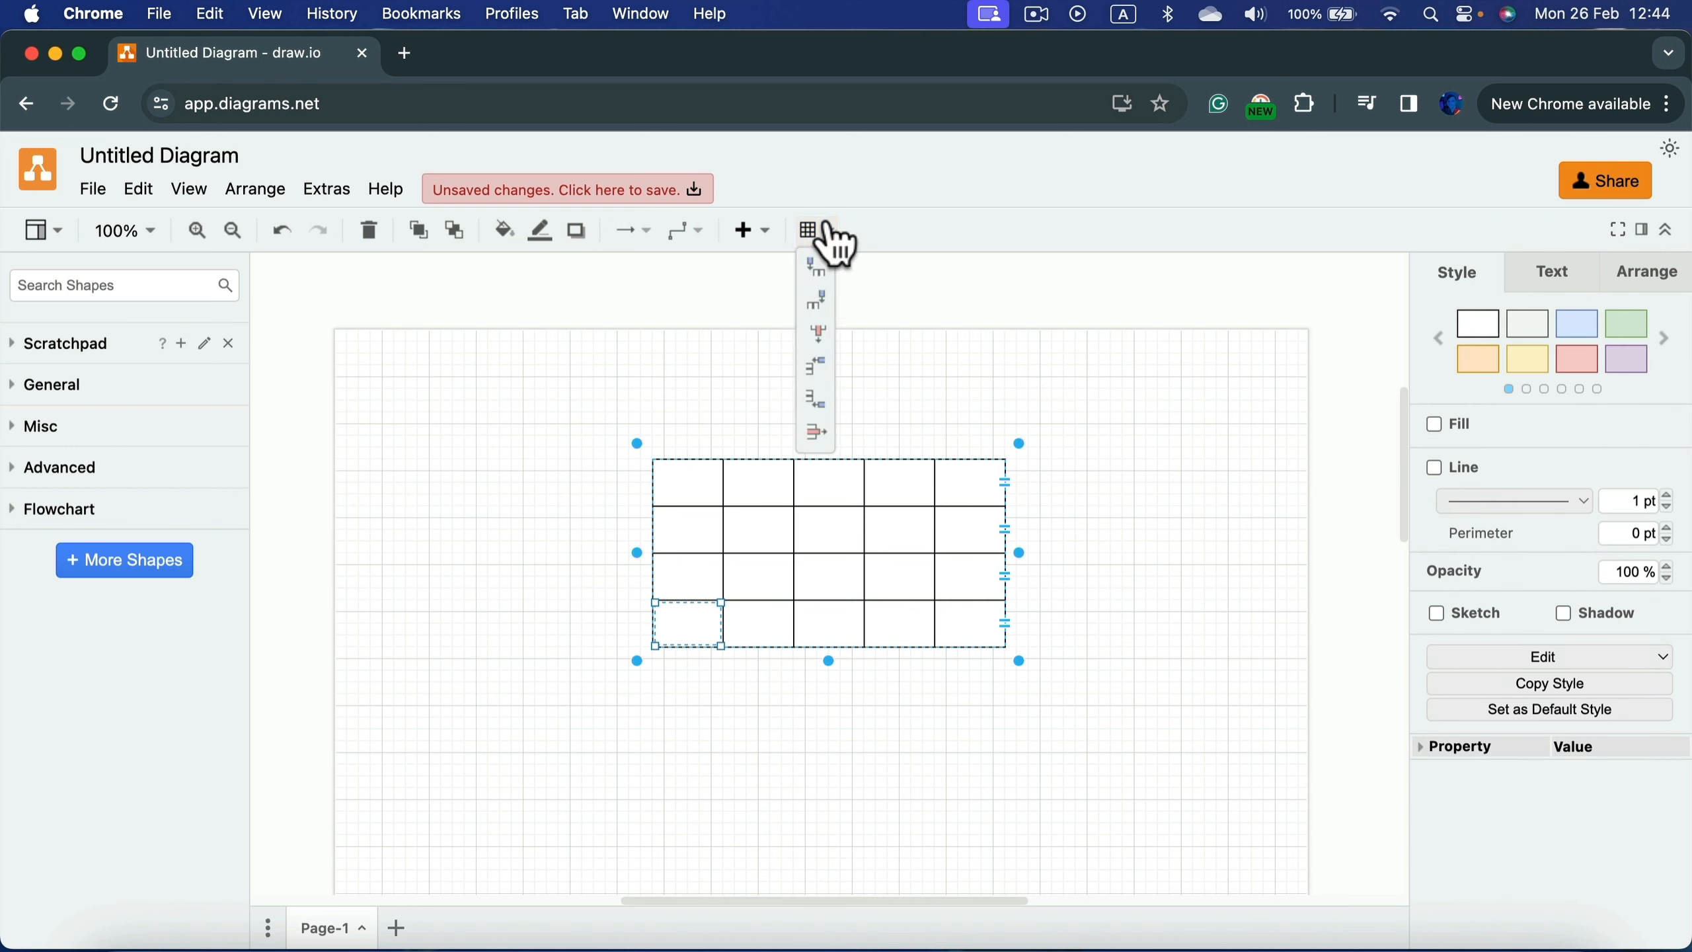
pyautogui.click(816, 399)
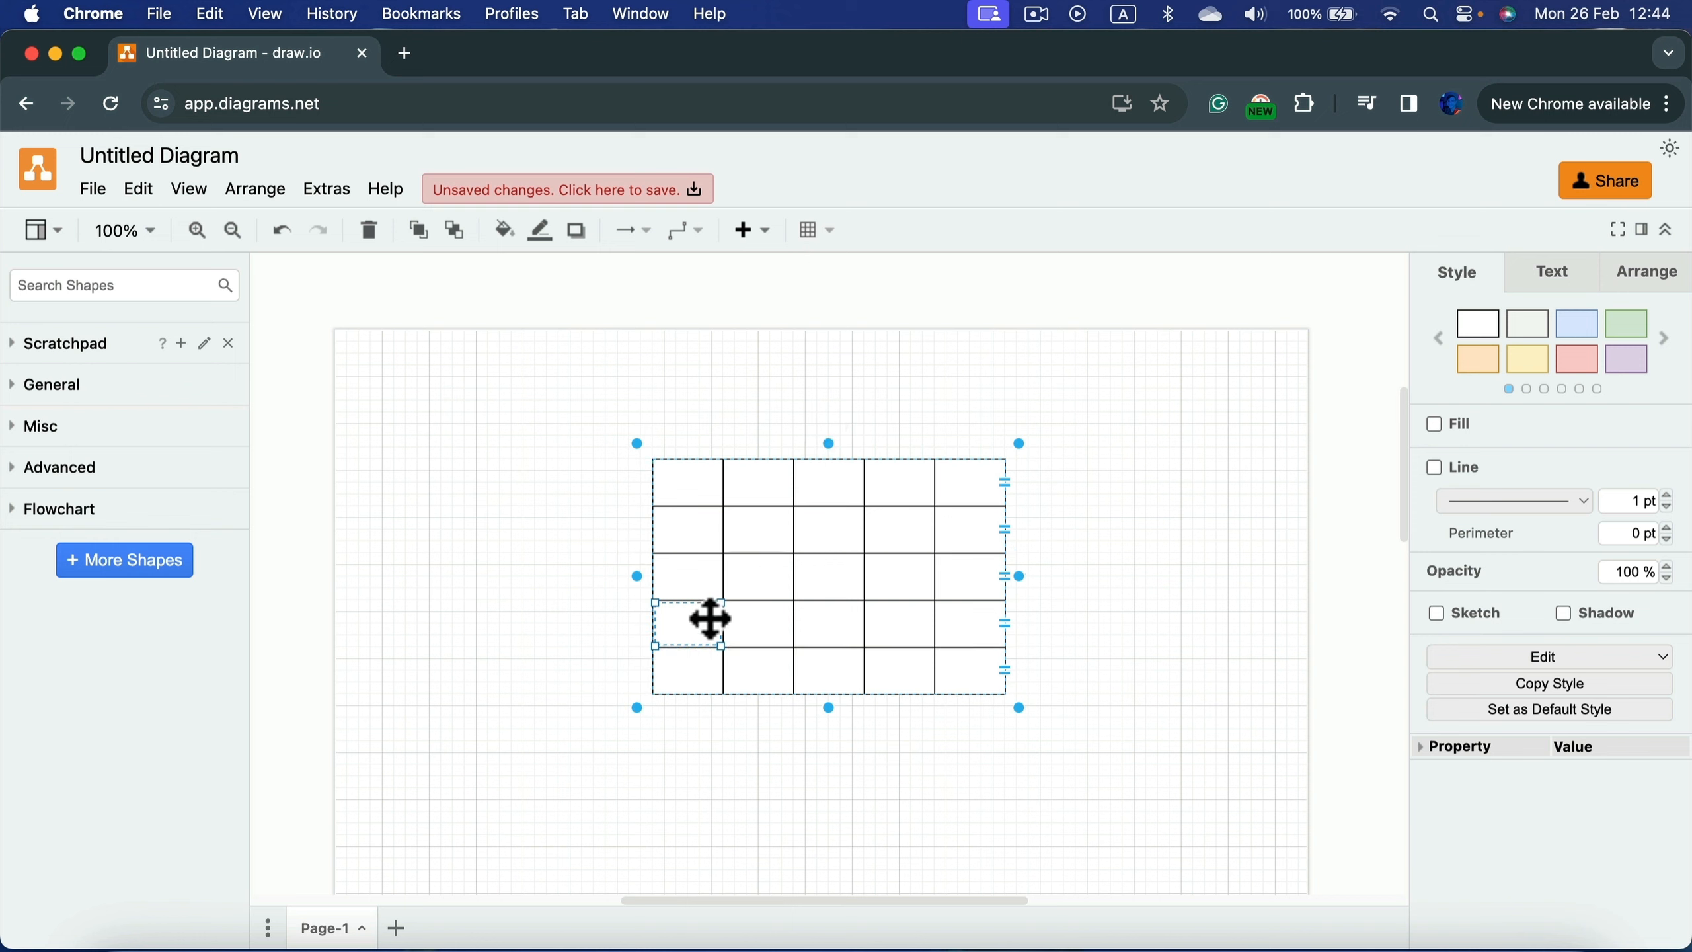
pyautogui.click(826, 230)
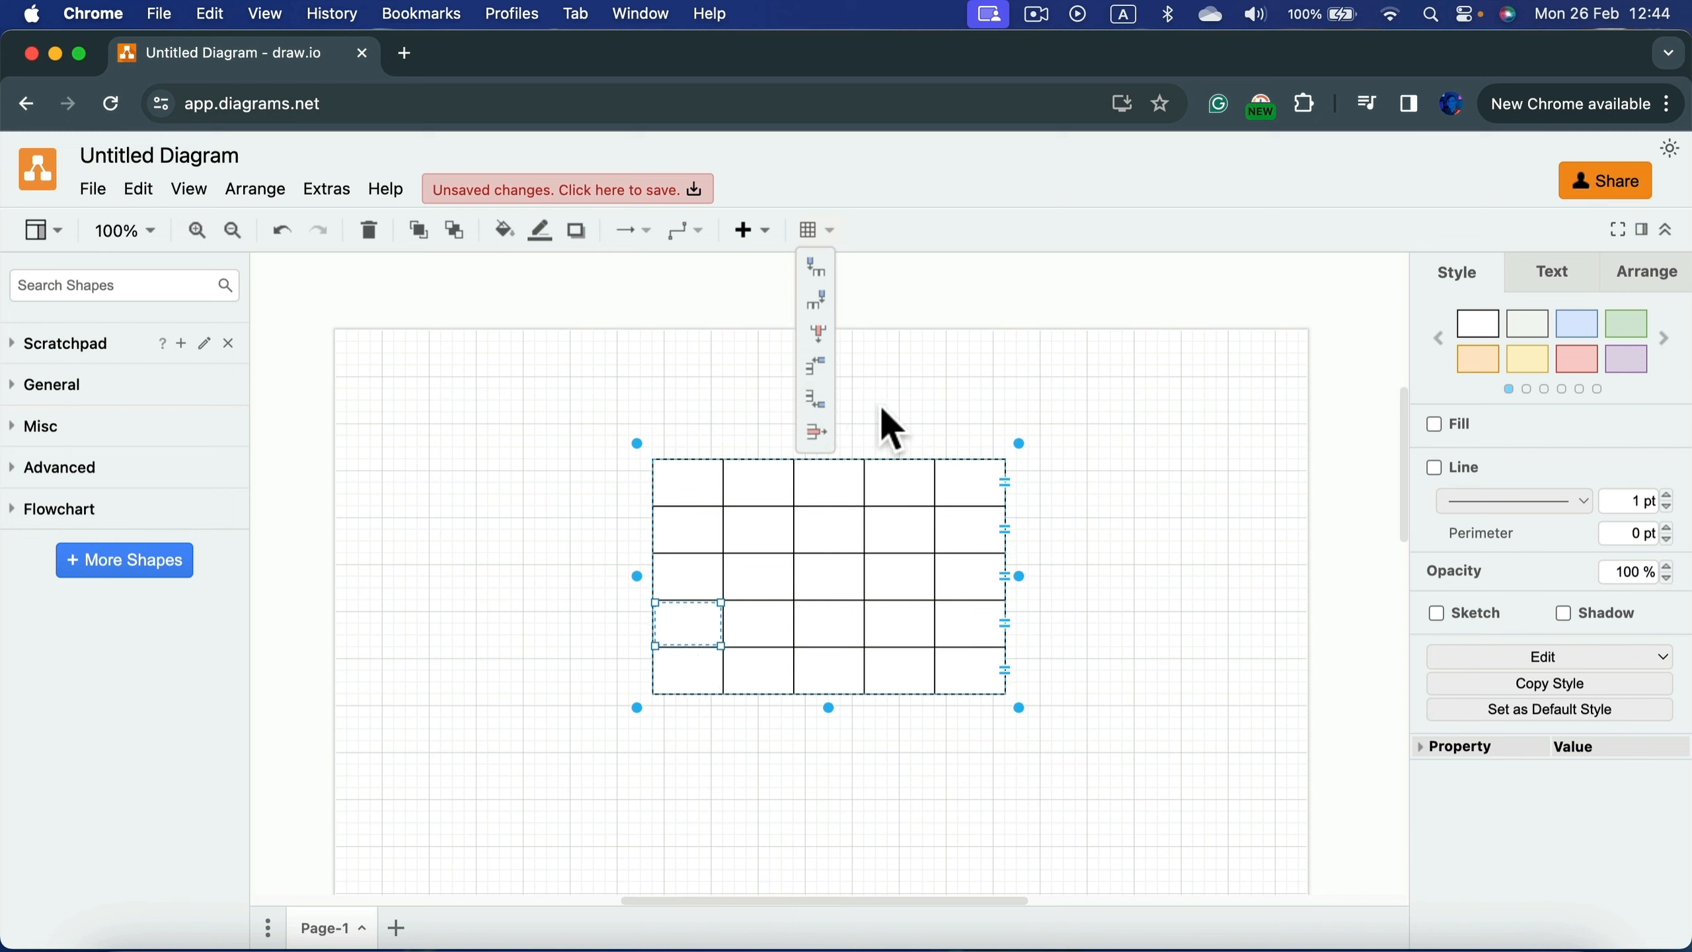
pyautogui.click(825, 398)
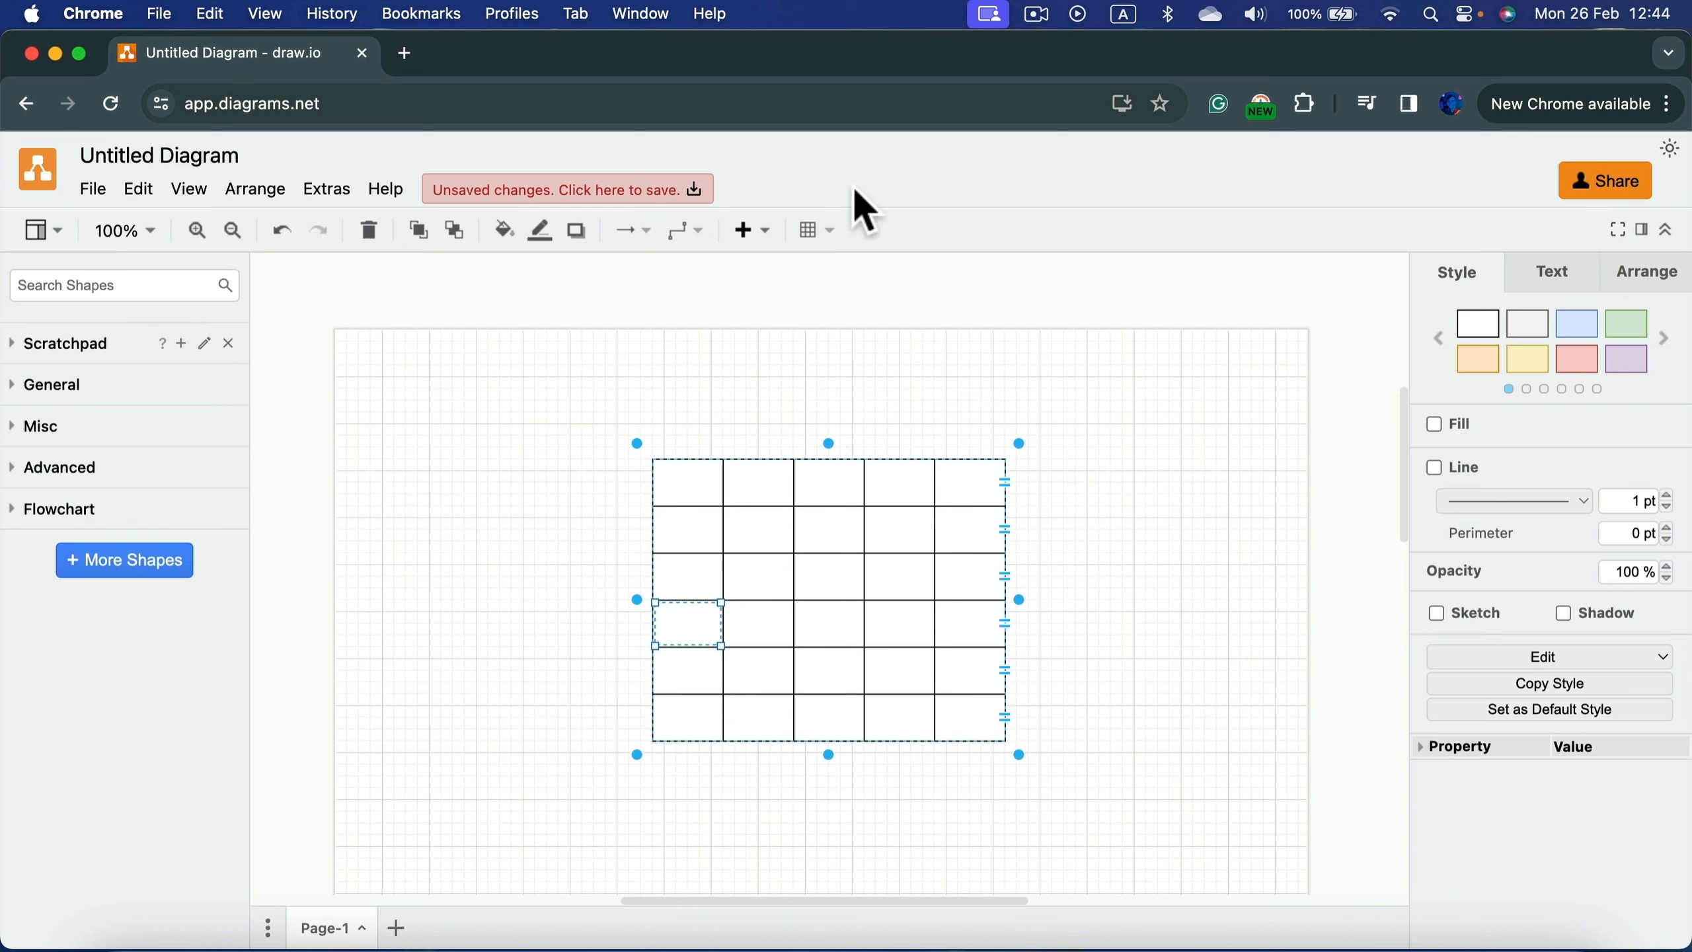
# Step: Delete the table's first column and add a new column after the last one
pyautogui.click(830, 231)
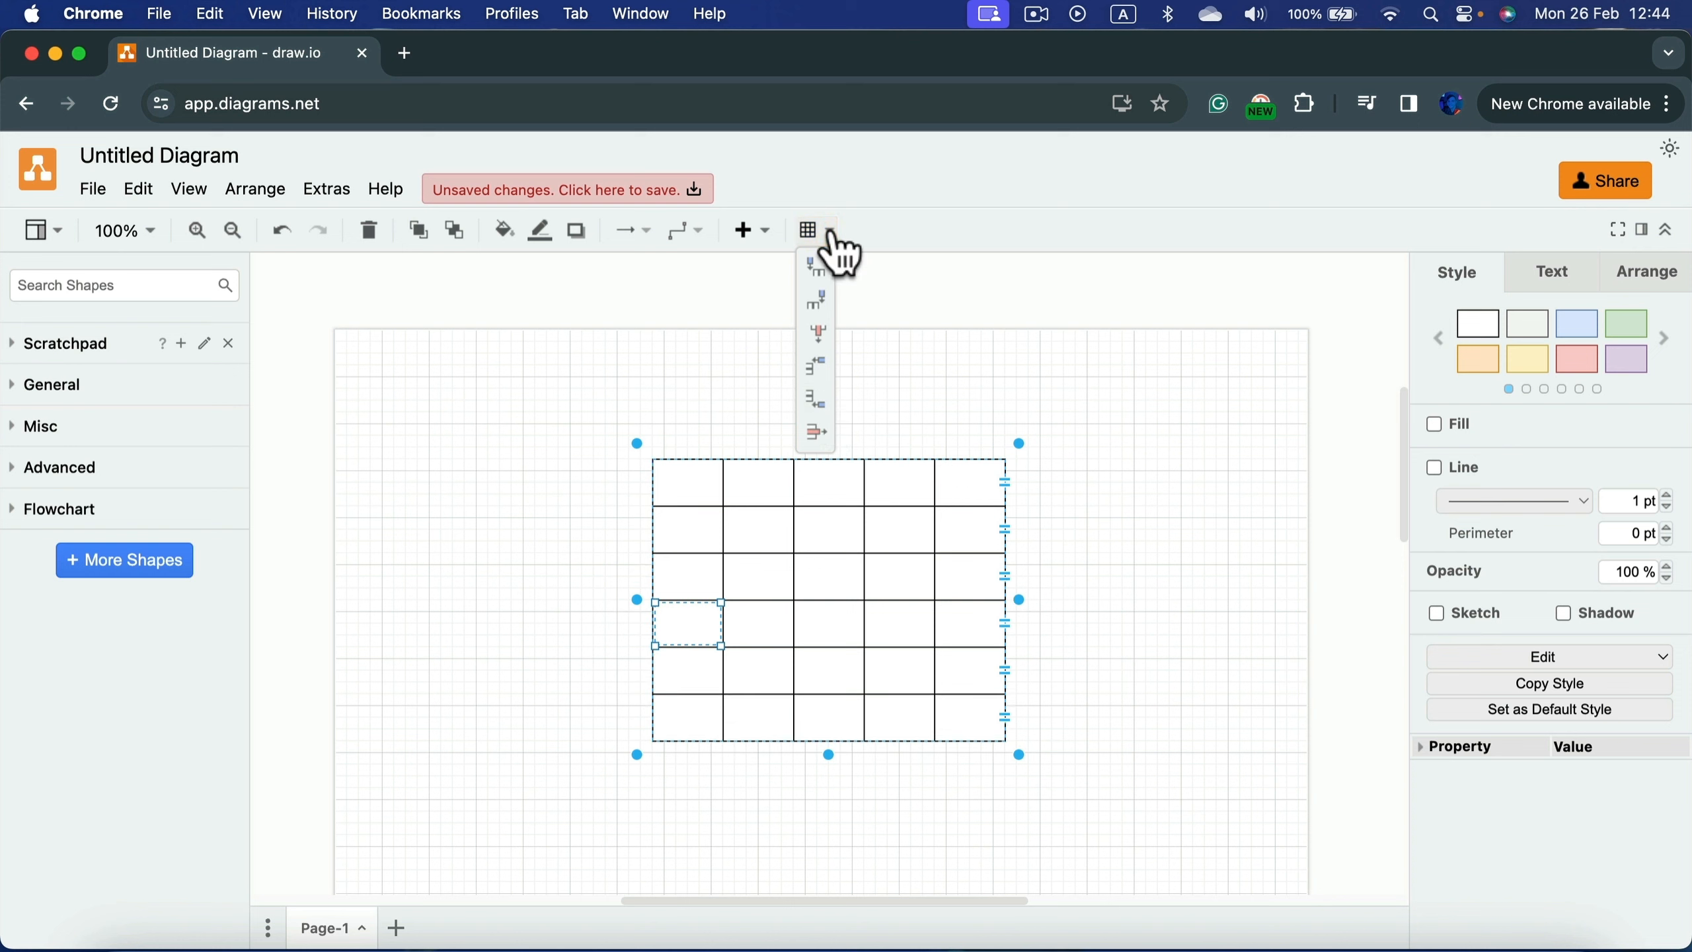
pyautogui.click(818, 333)
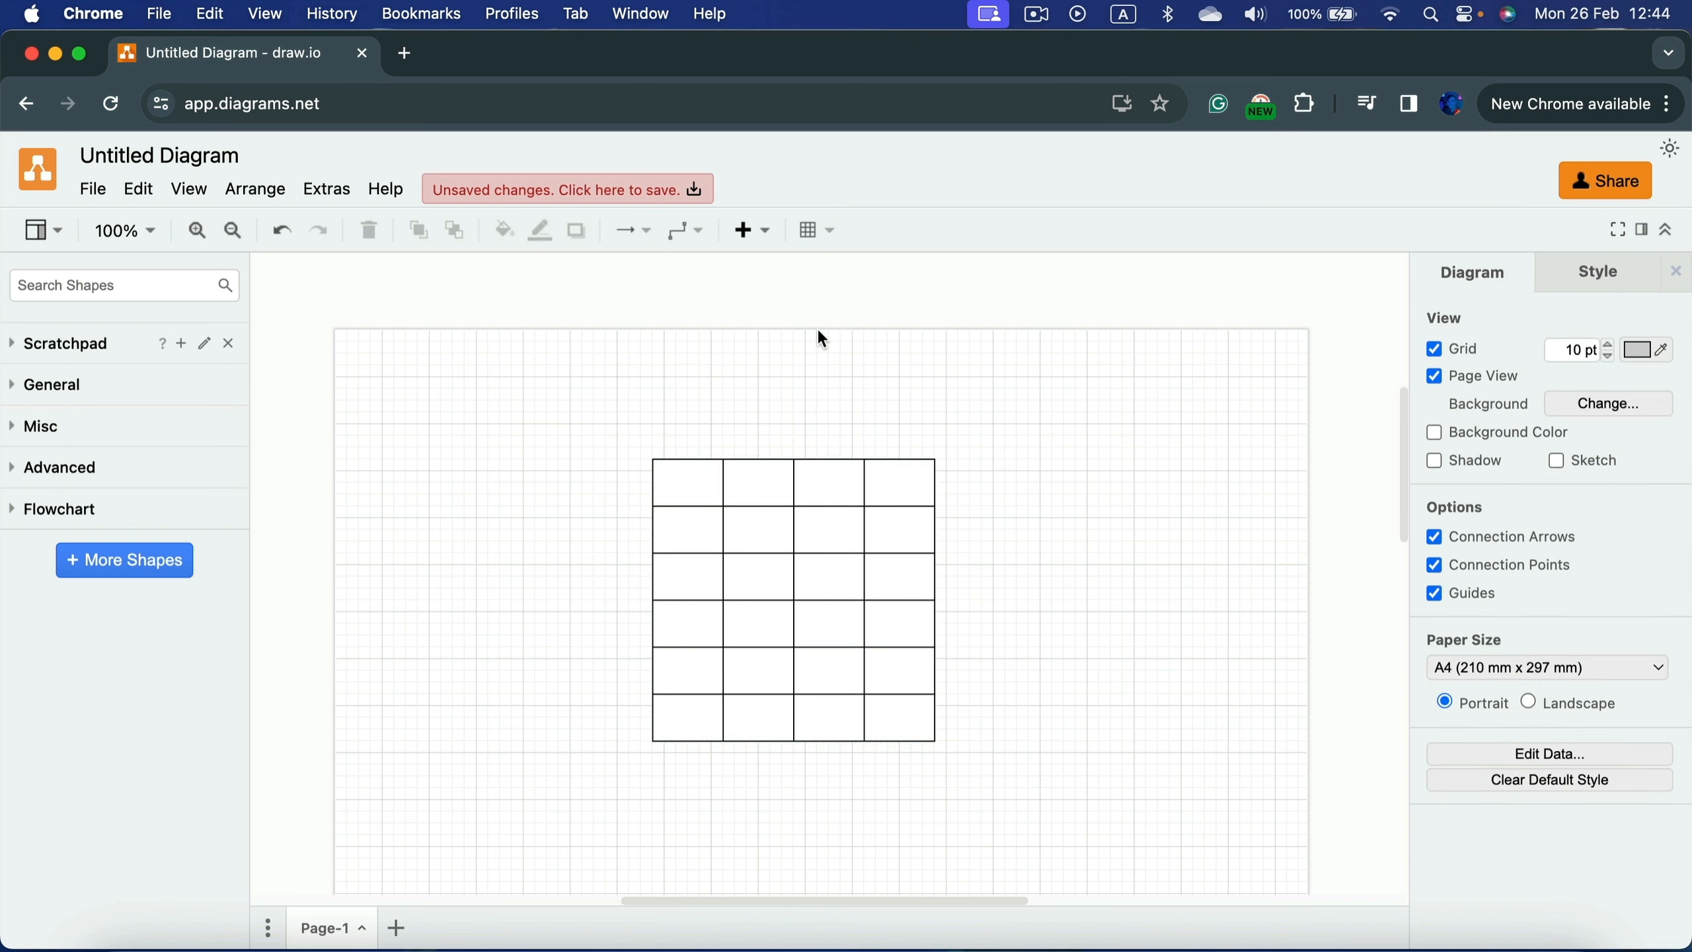
pyautogui.click(905, 483)
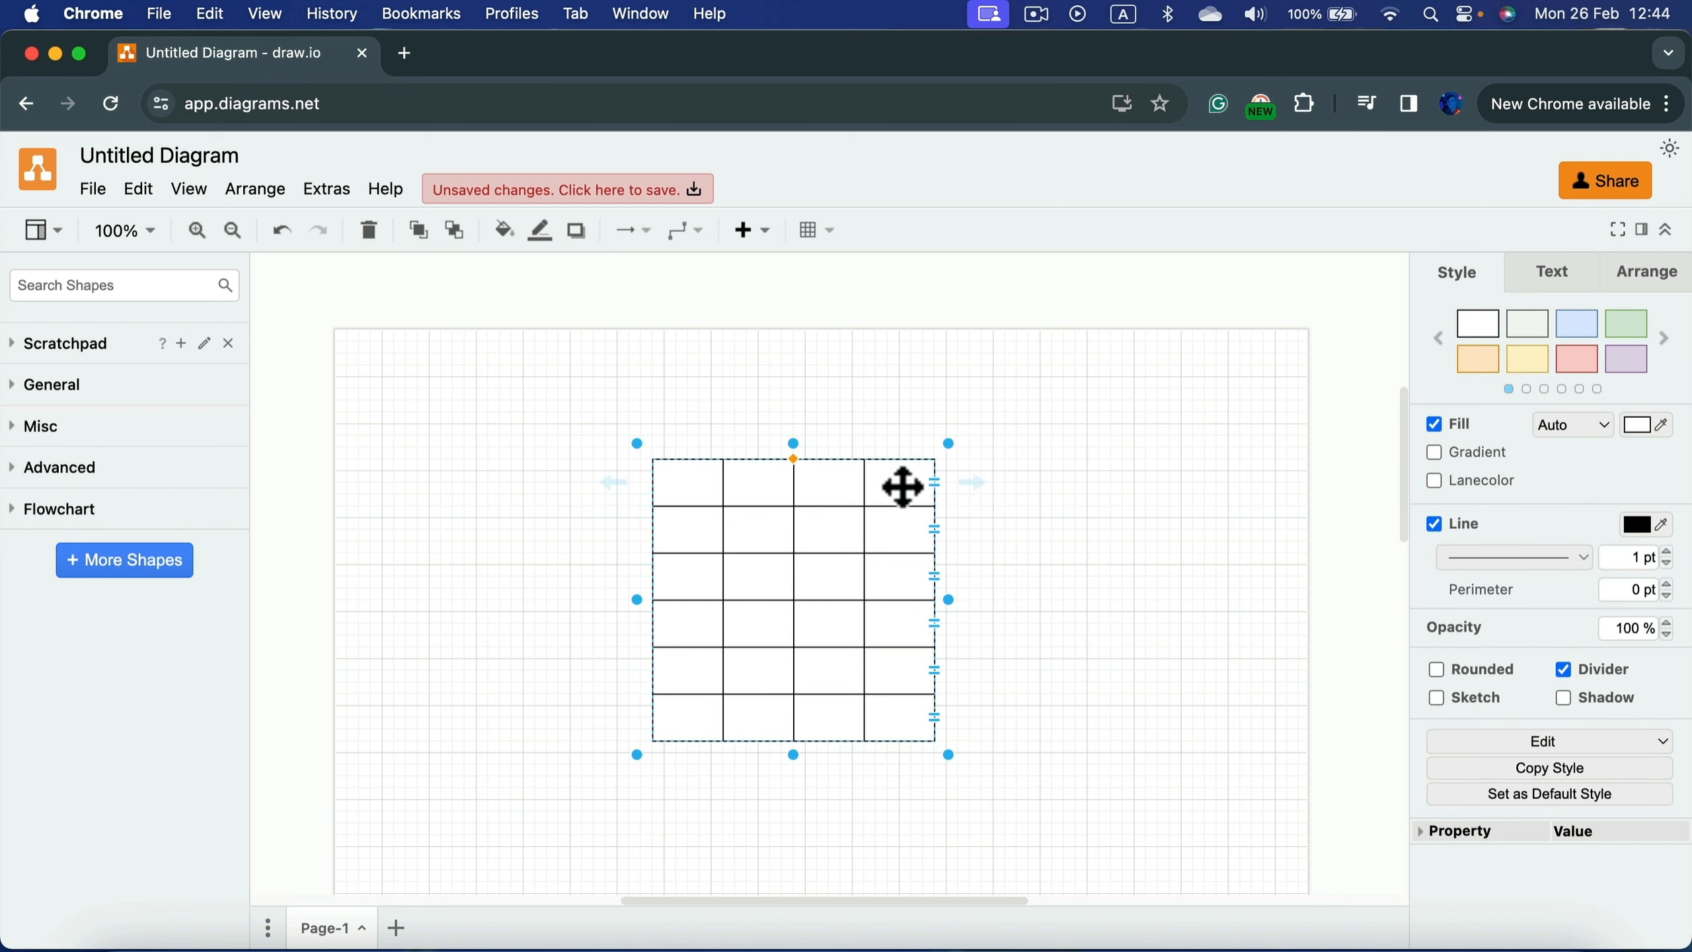
pyautogui.click(830, 233)
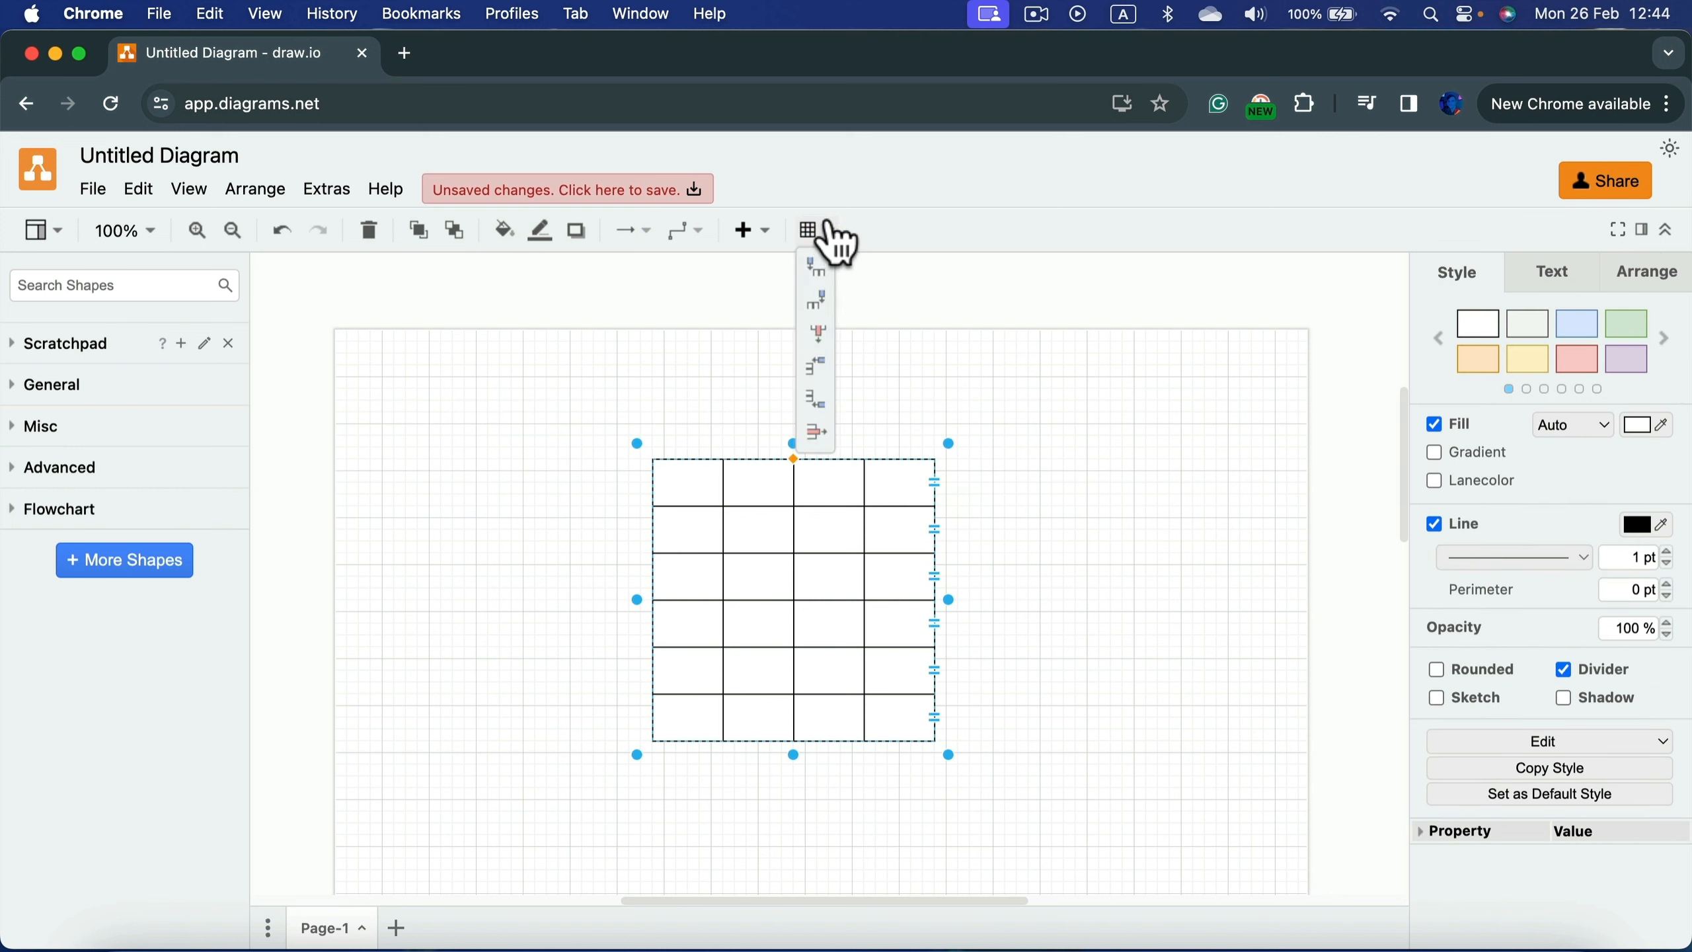
pyautogui.click(825, 300)
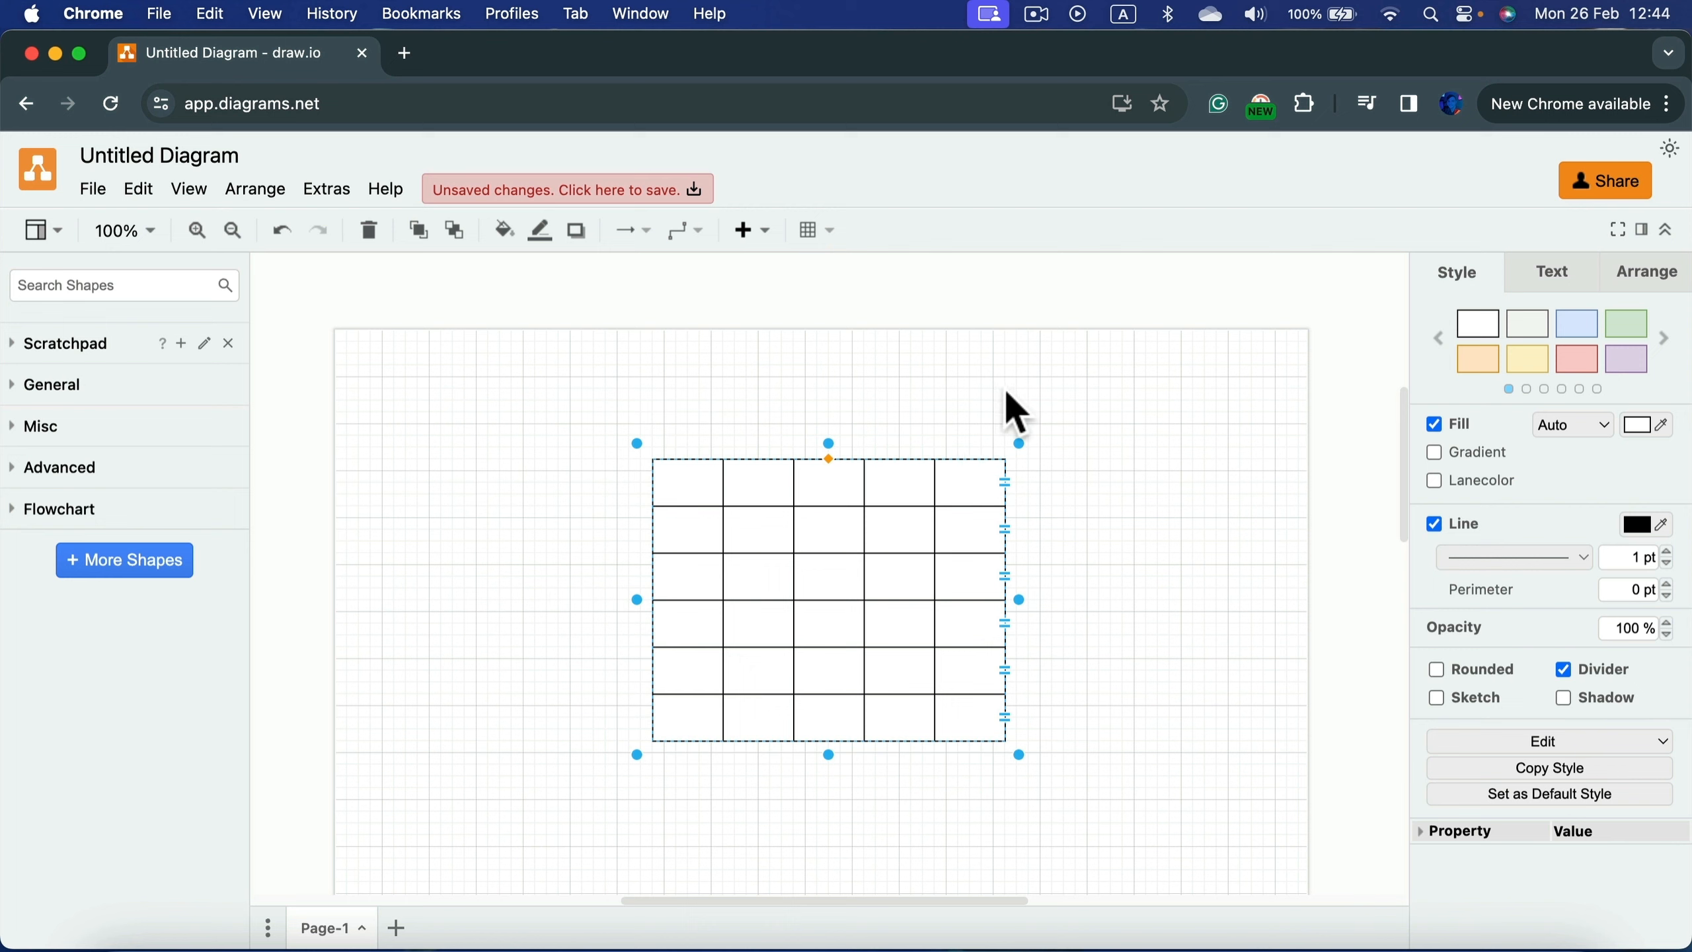
# Step: Select the last cell of the table's bottom row and duplicate that row three times
pyautogui.click(690, 721)
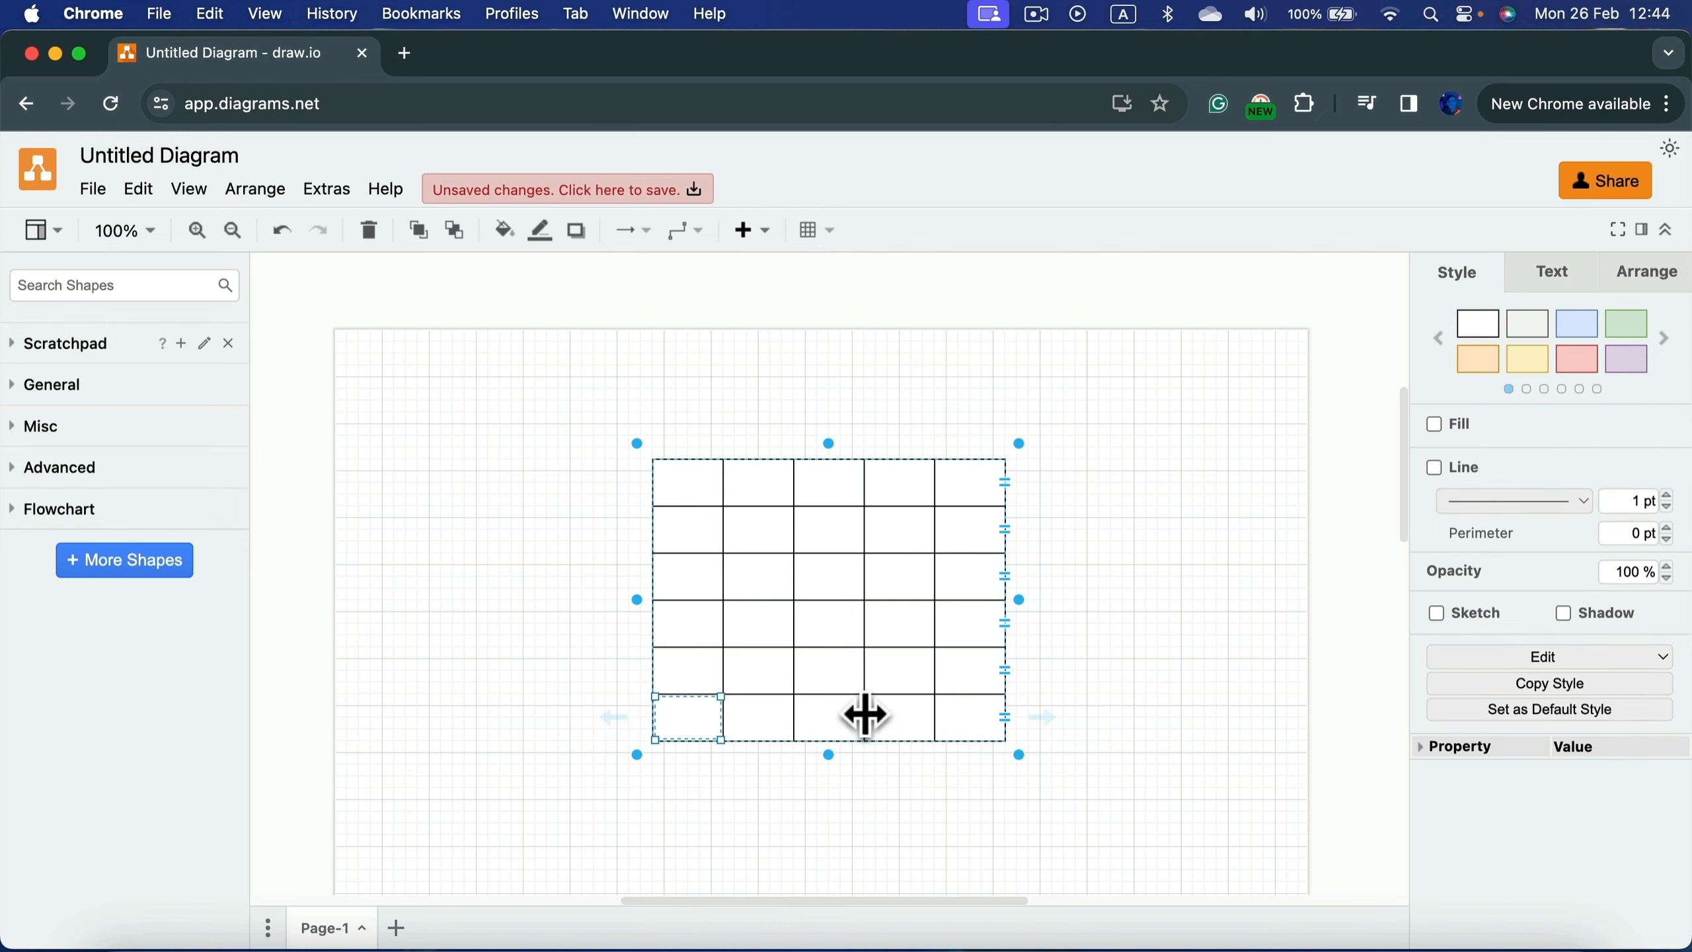
pyautogui.click(946, 728)
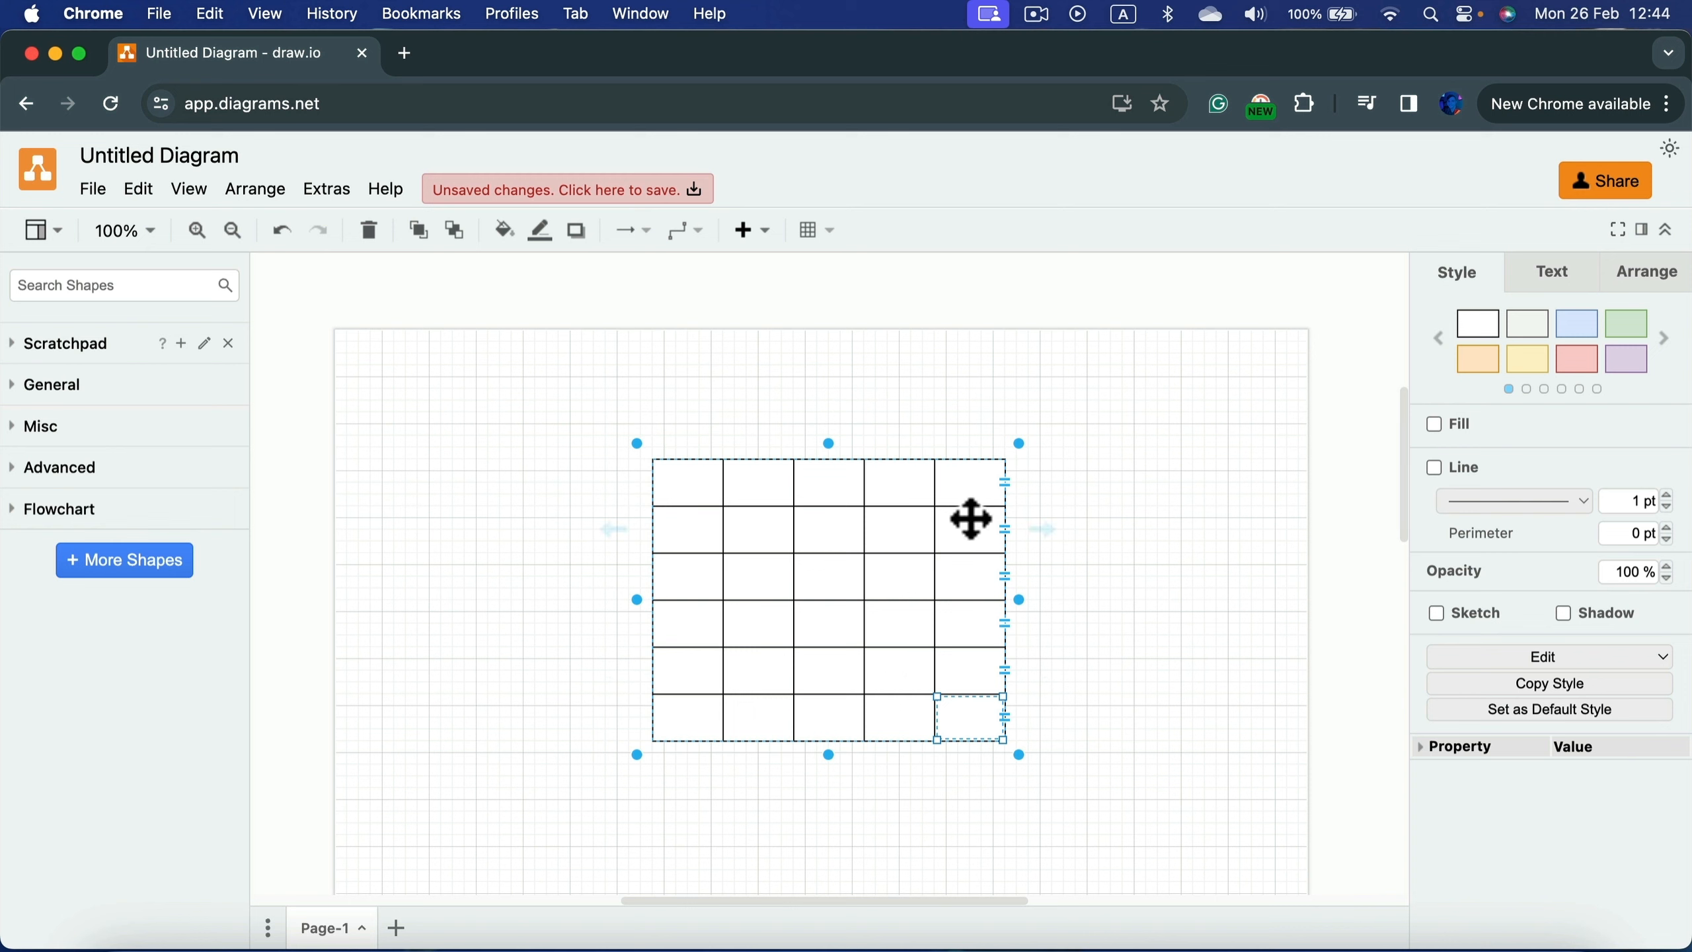
pyautogui.press('super+d')
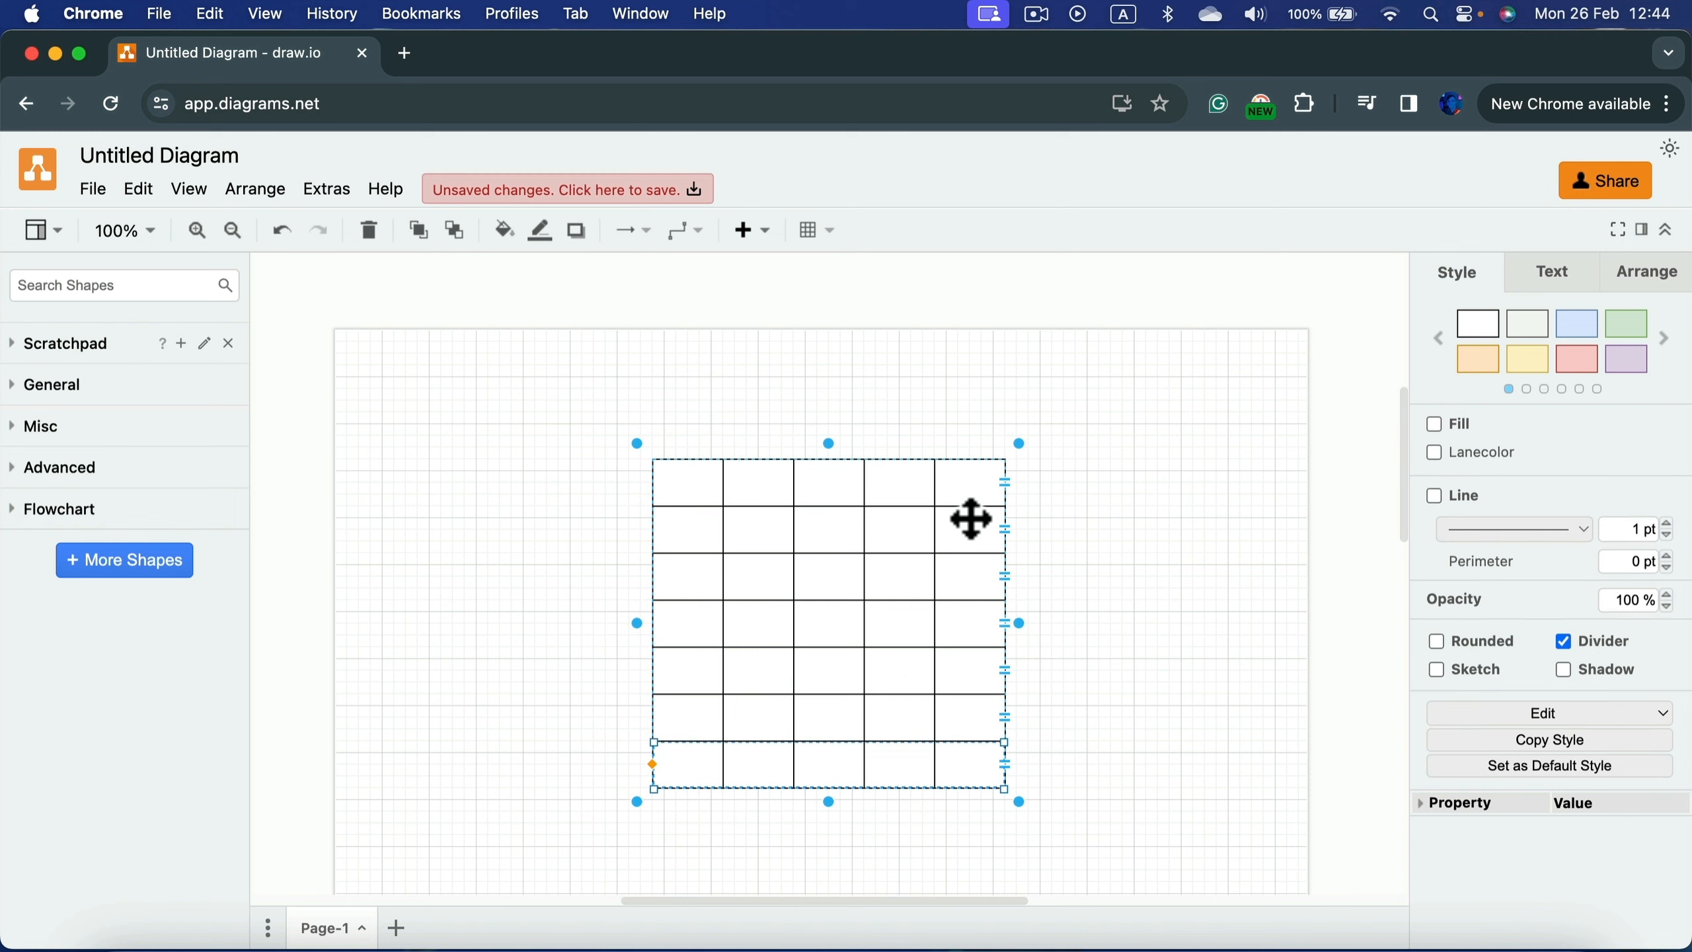
pyautogui.press('super+d')
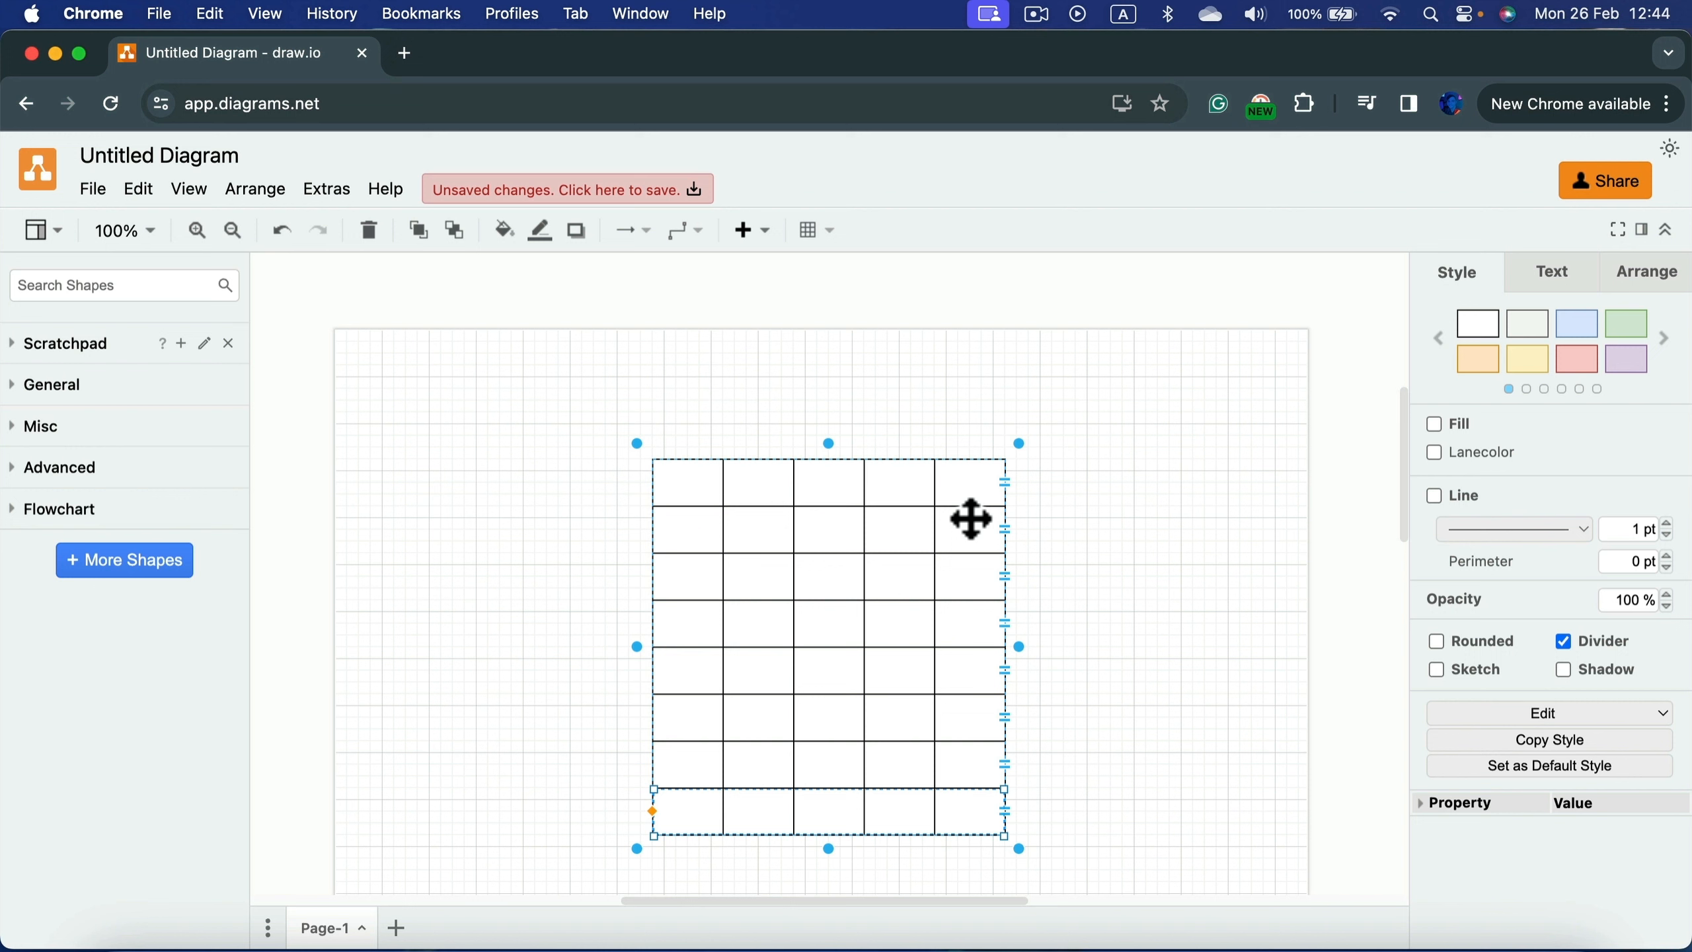
pyautogui.press('super+d')
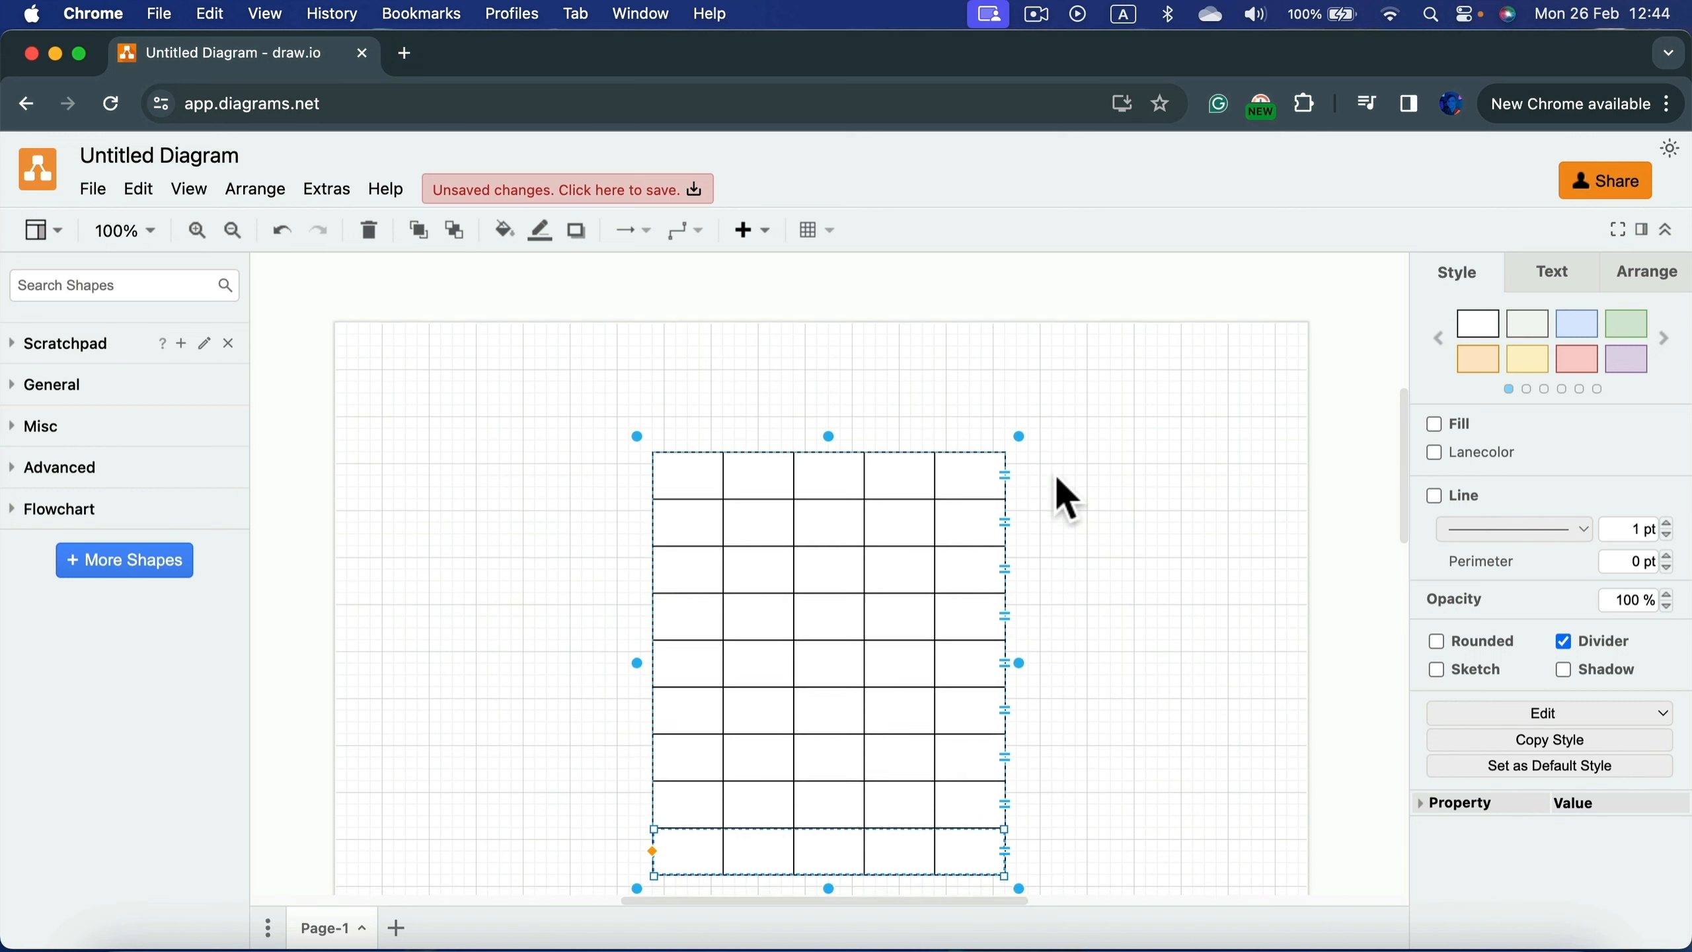
# Step: Duplicate the extended table's bottom row once more from its last cell, leaving the whole table selected
pyautogui.scroll(-3, 1063, 496)
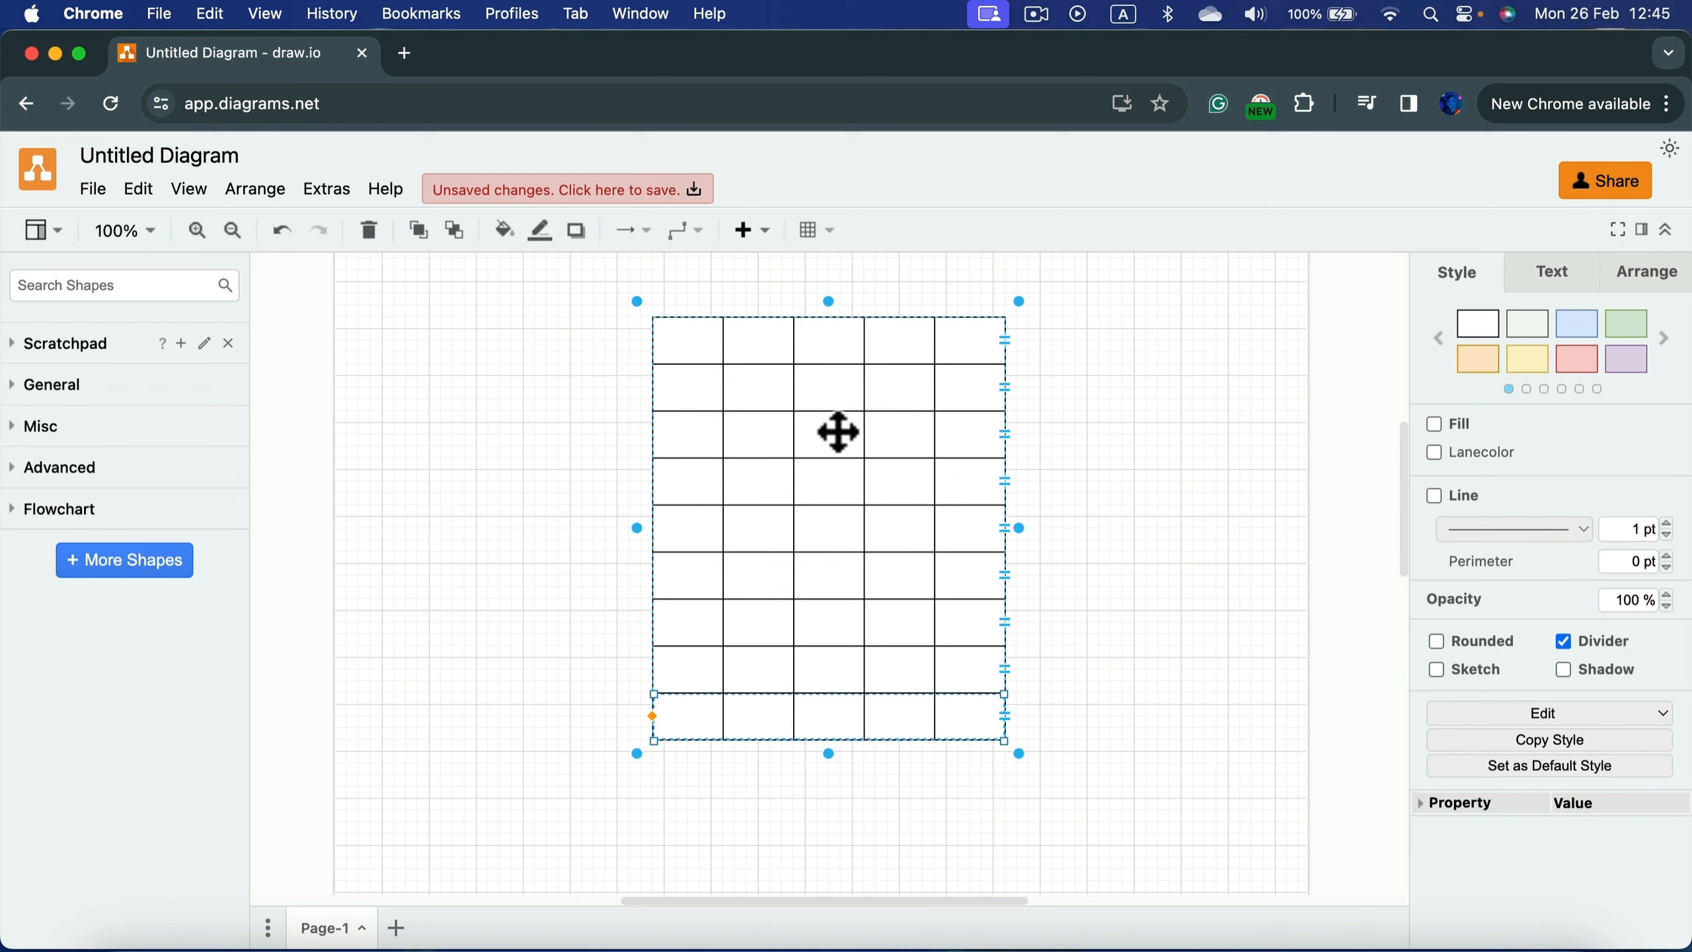
pyautogui.click(954, 724)
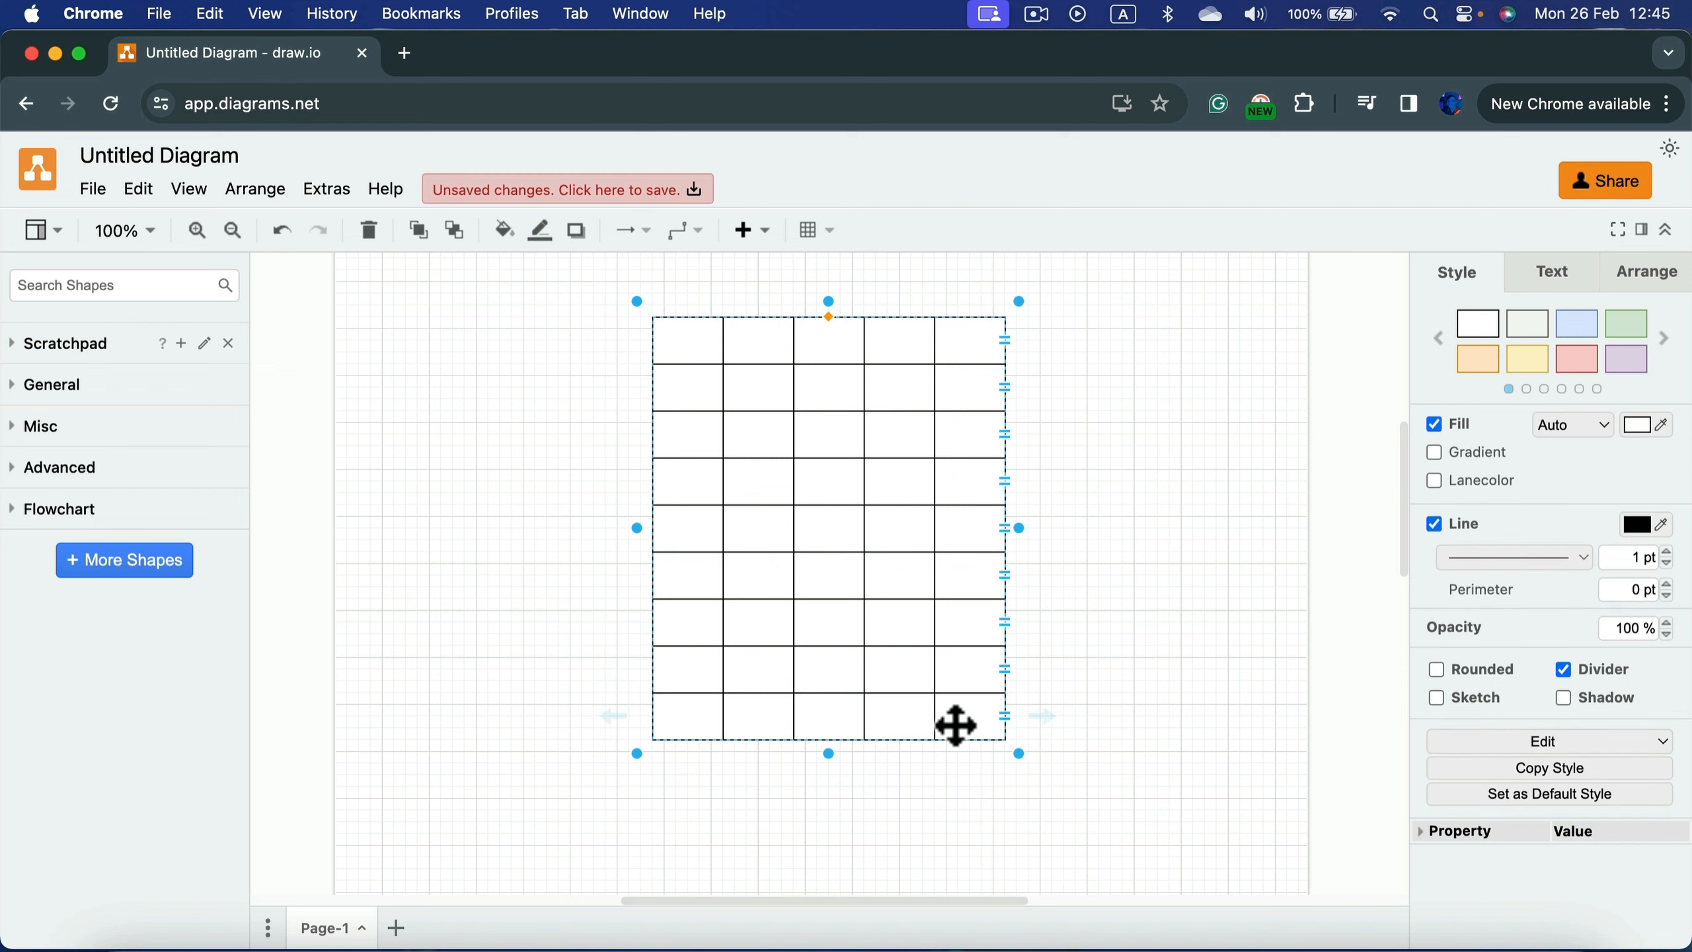
pyautogui.click(963, 720)
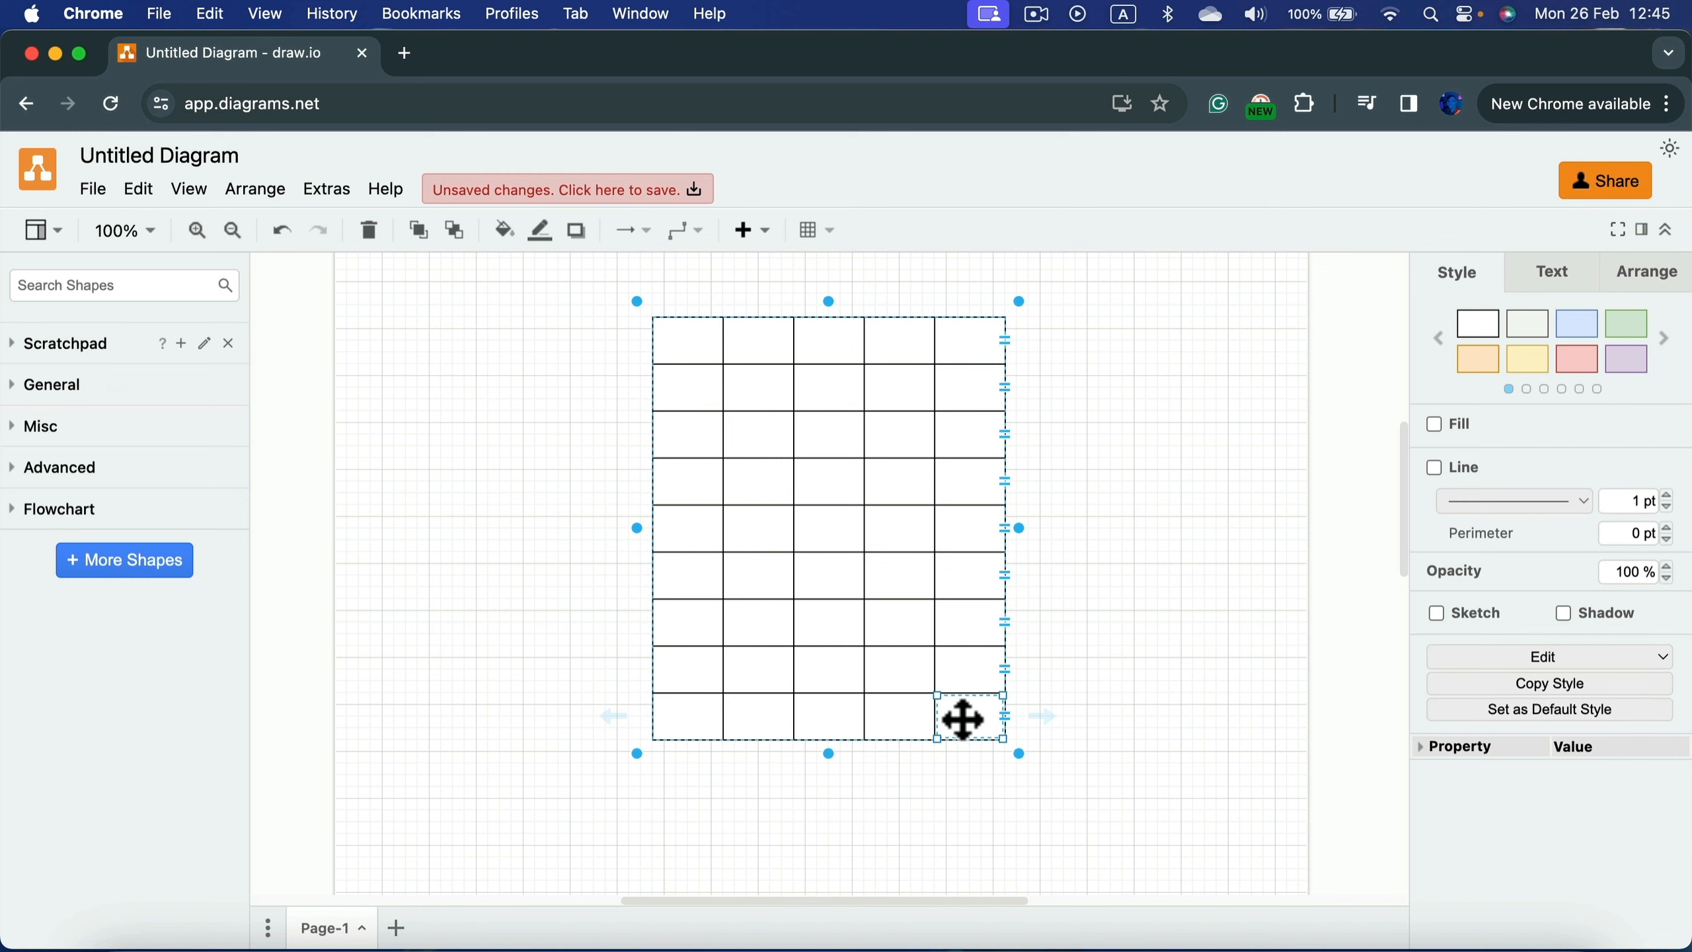
pyautogui.press('super+d')
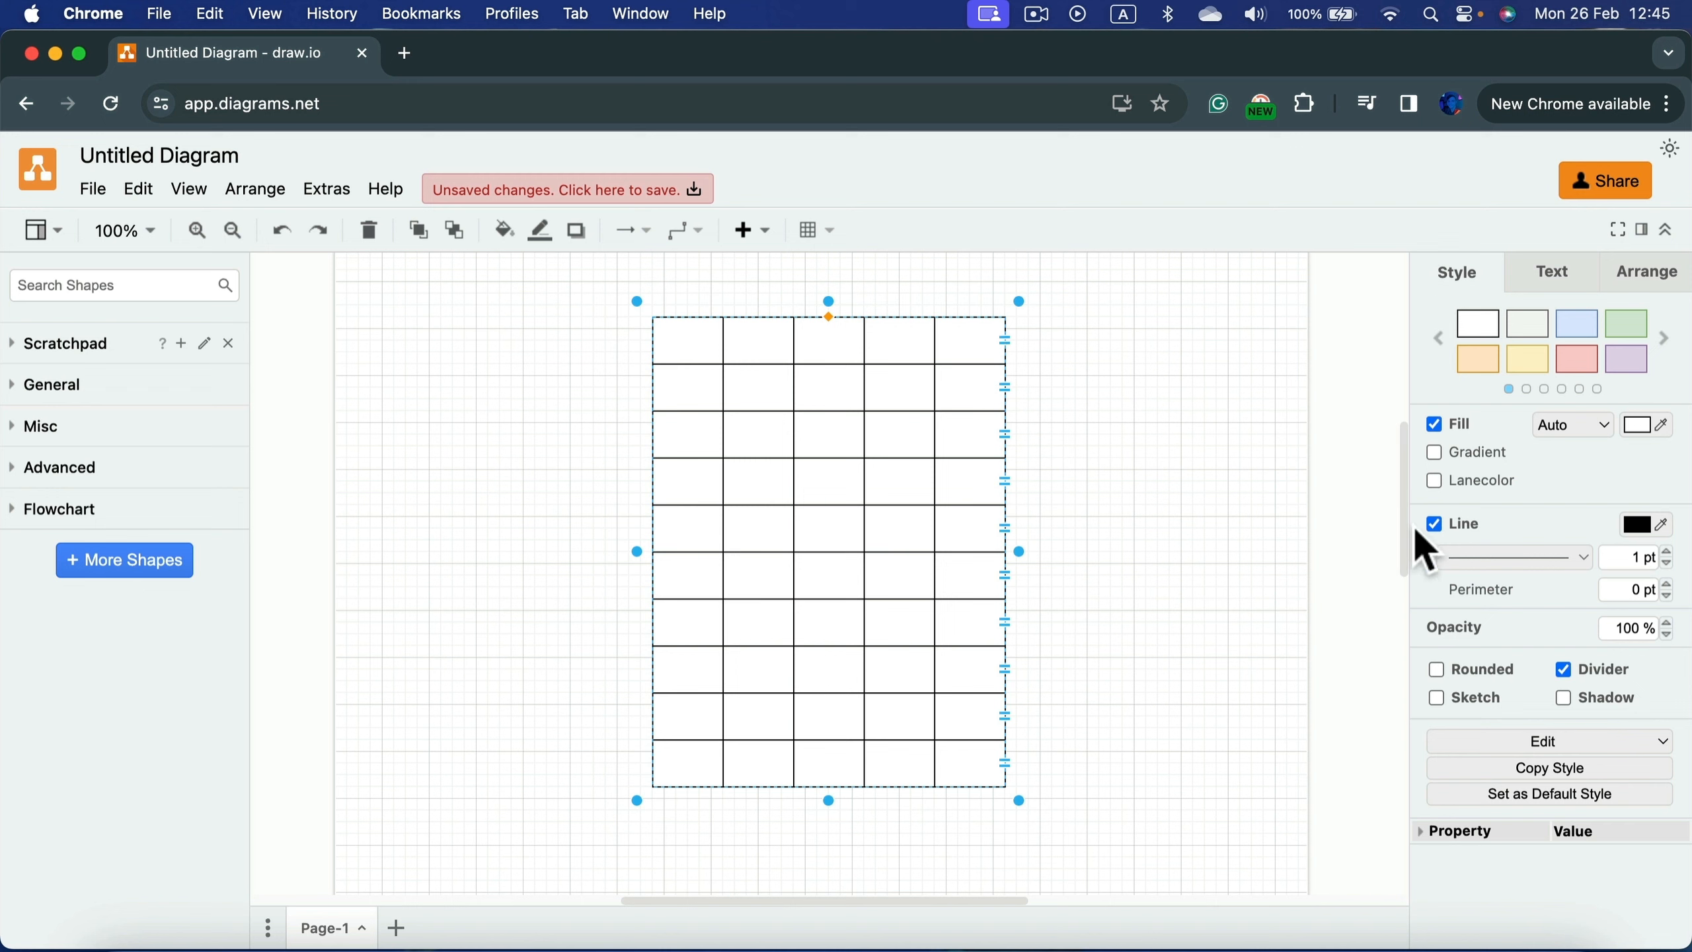
# Step: Set the whole table's lines to red FF3333 with a 2 pt width and a dashed pattern
pyautogui.click(1640, 526)
pyautogui.click(736, 607)
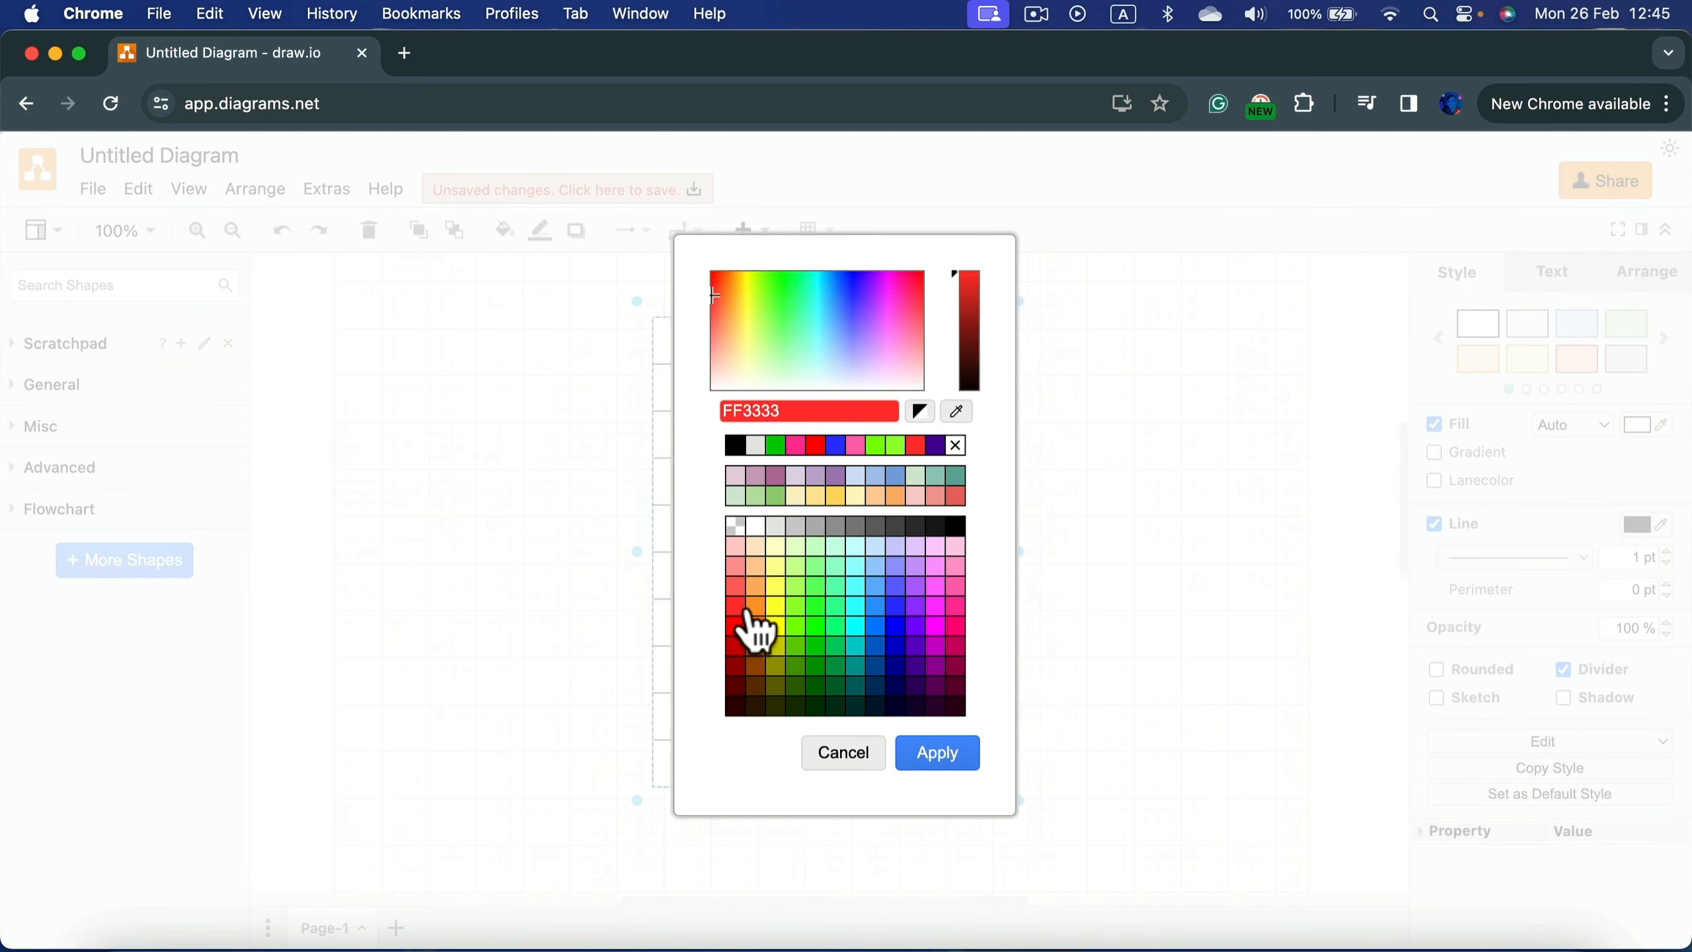
pyautogui.click(918, 773)
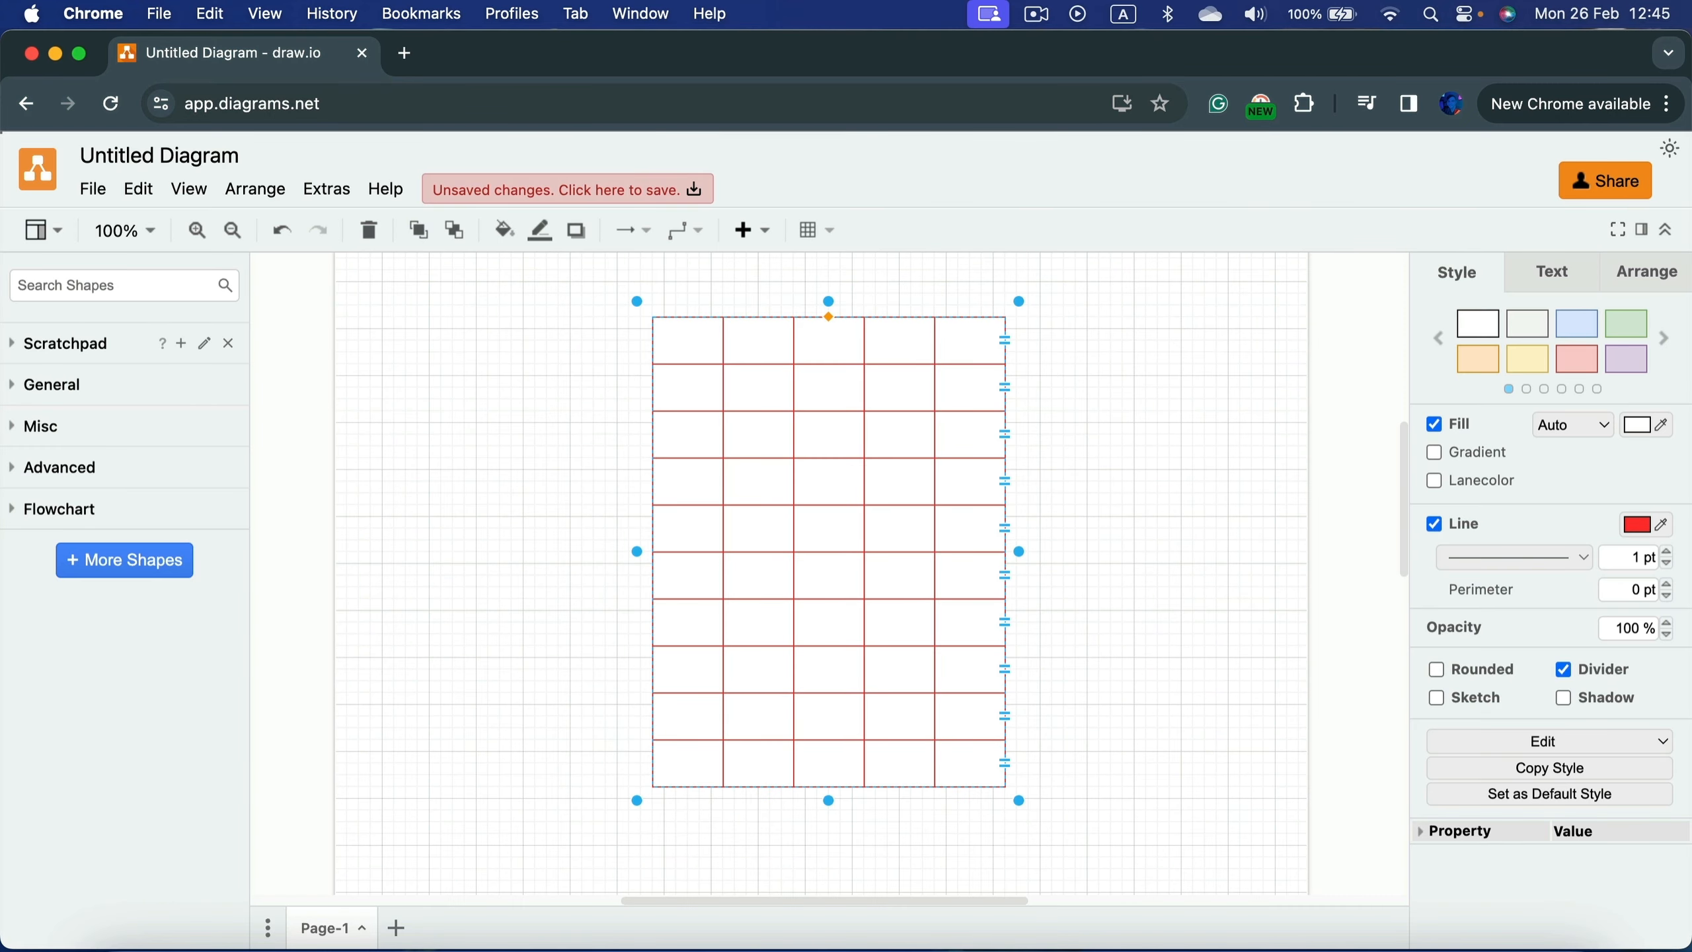
pyautogui.click(1668, 553)
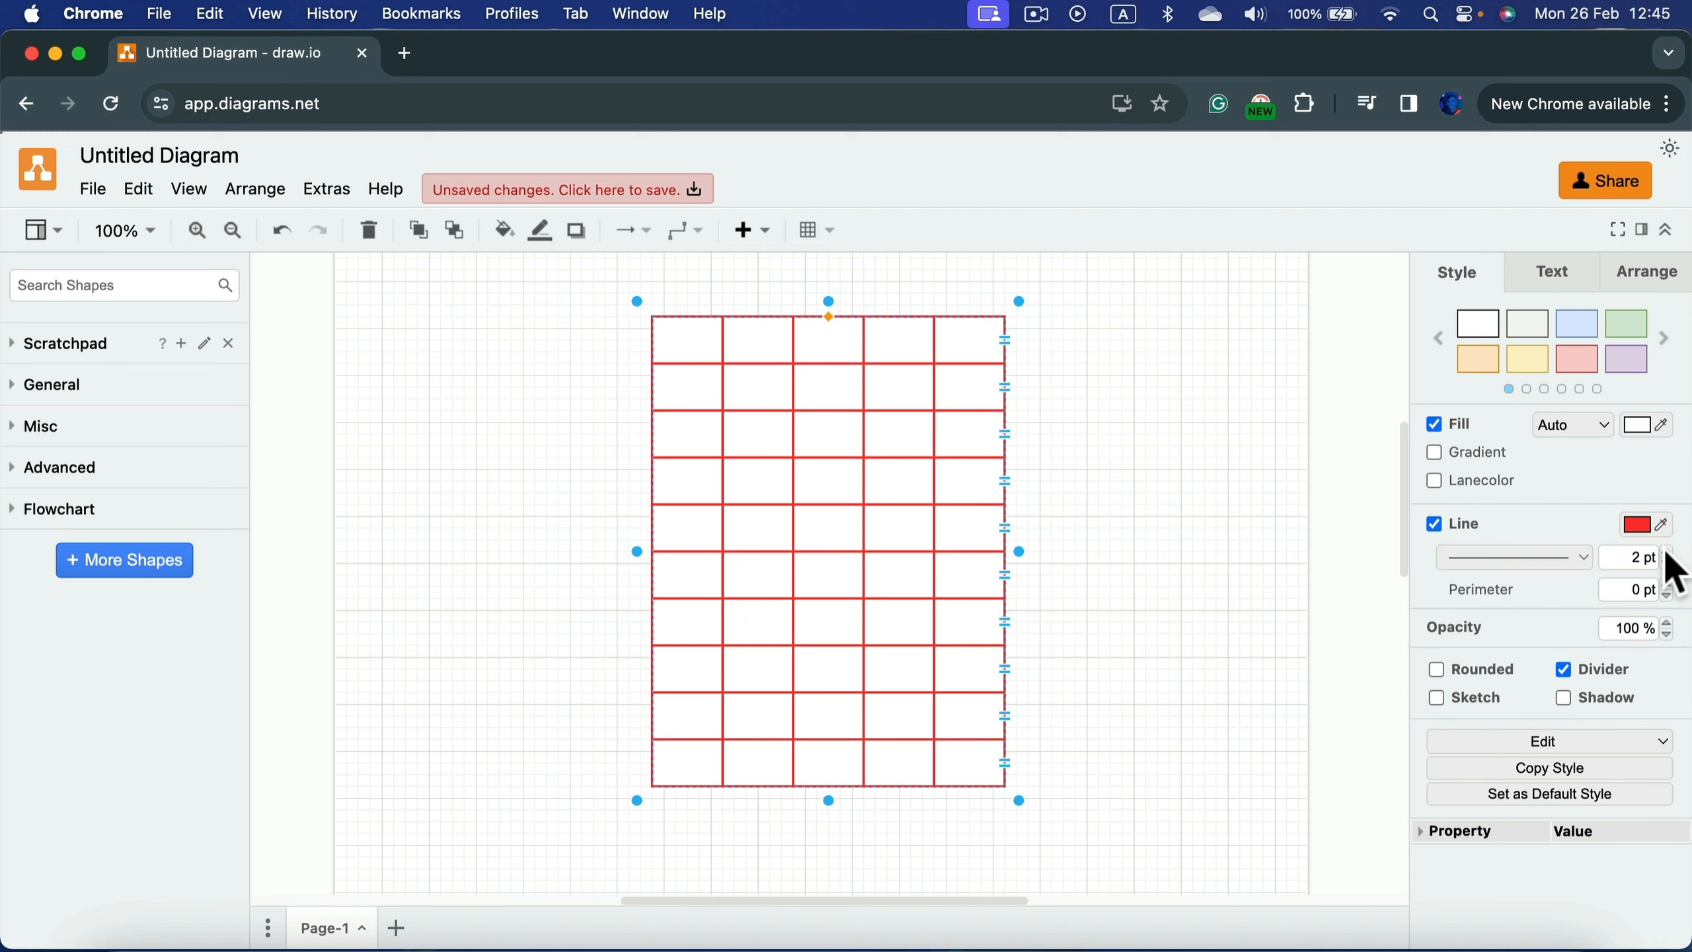
pyautogui.click(1584, 557)
pyautogui.click(1494, 614)
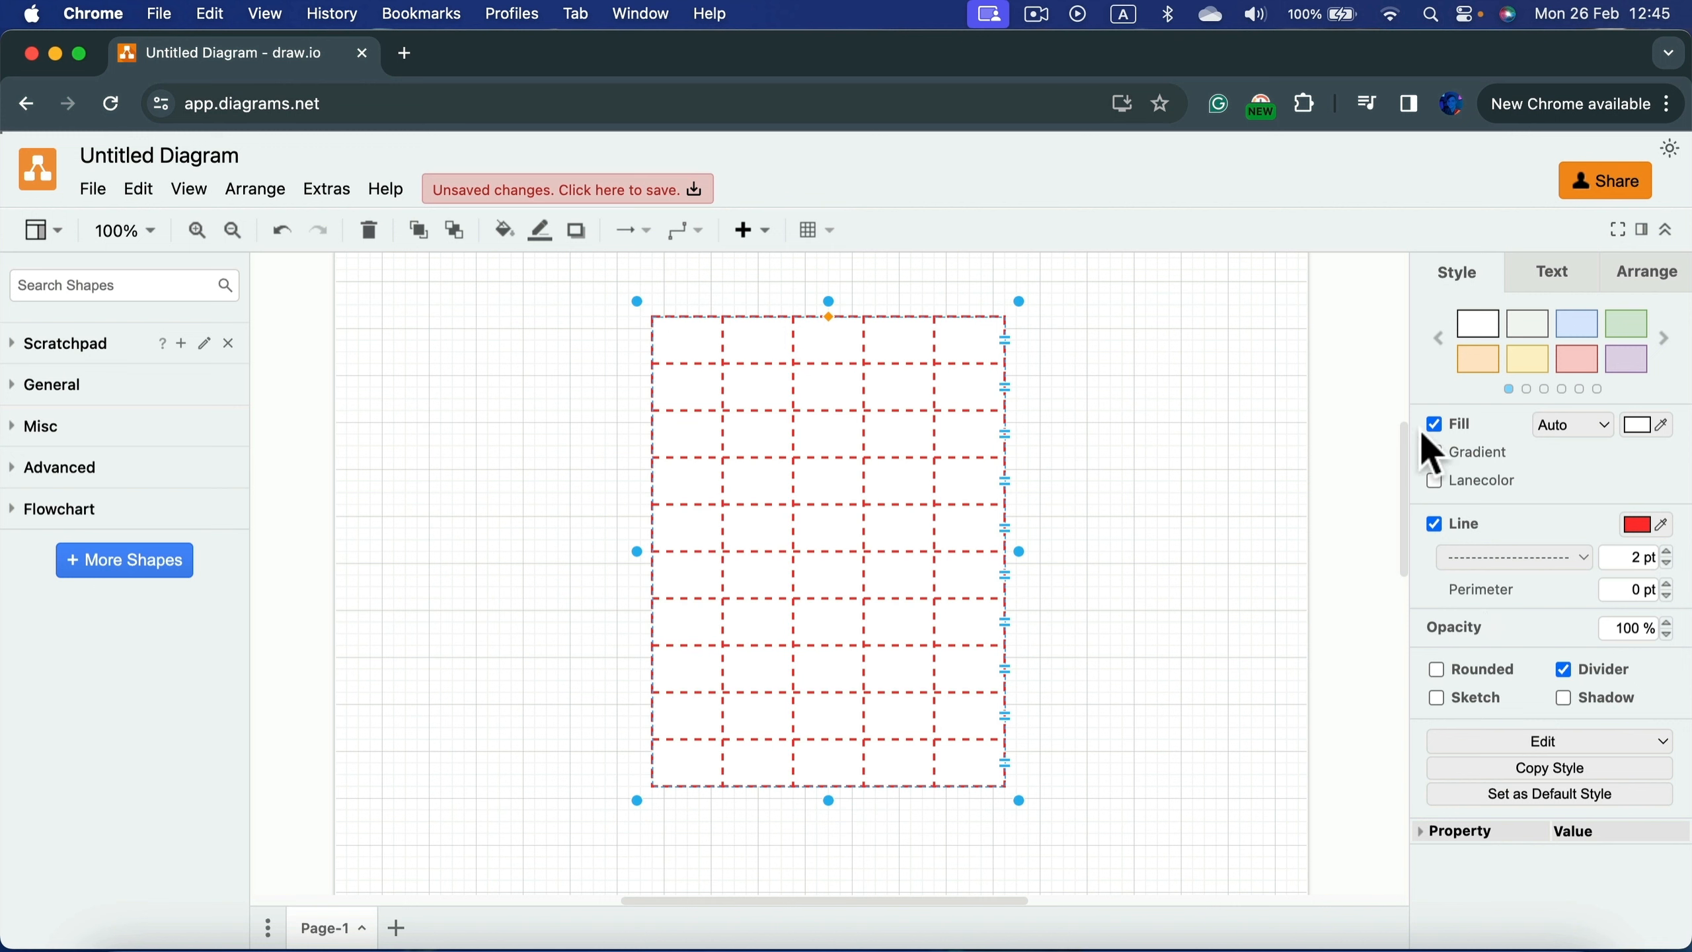
# Step: Fill the whole table with the palest red from the colour palette
pyautogui.click(1636, 423)
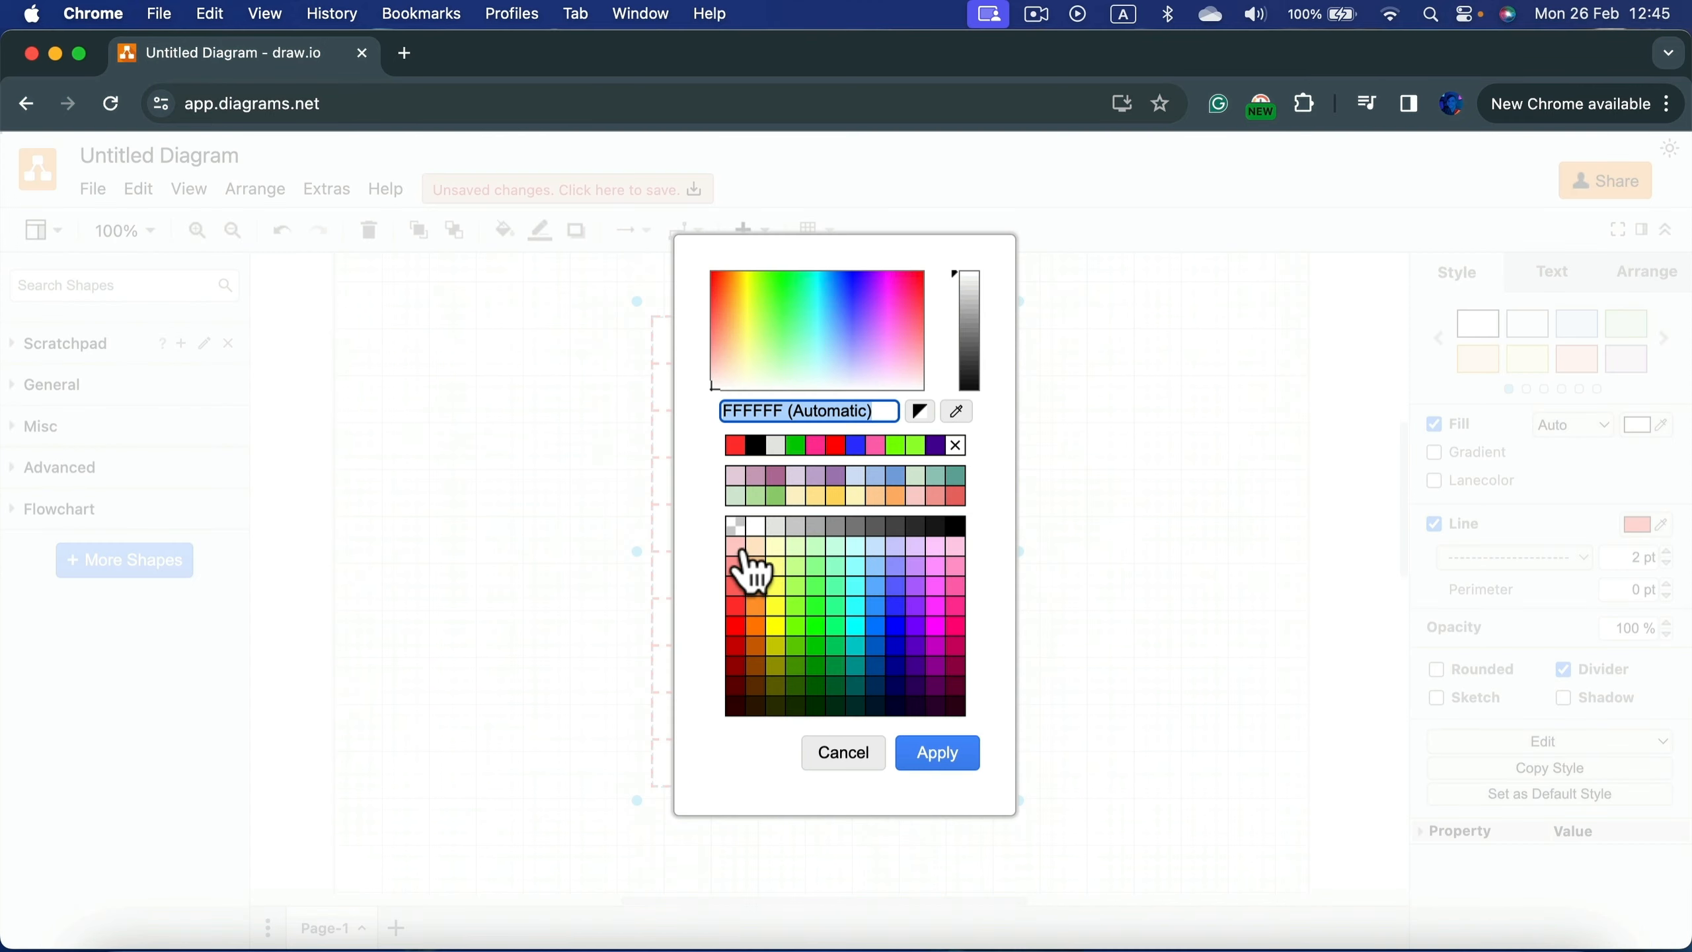
pyautogui.click(737, 546)
pyautogui.click(938, 753)
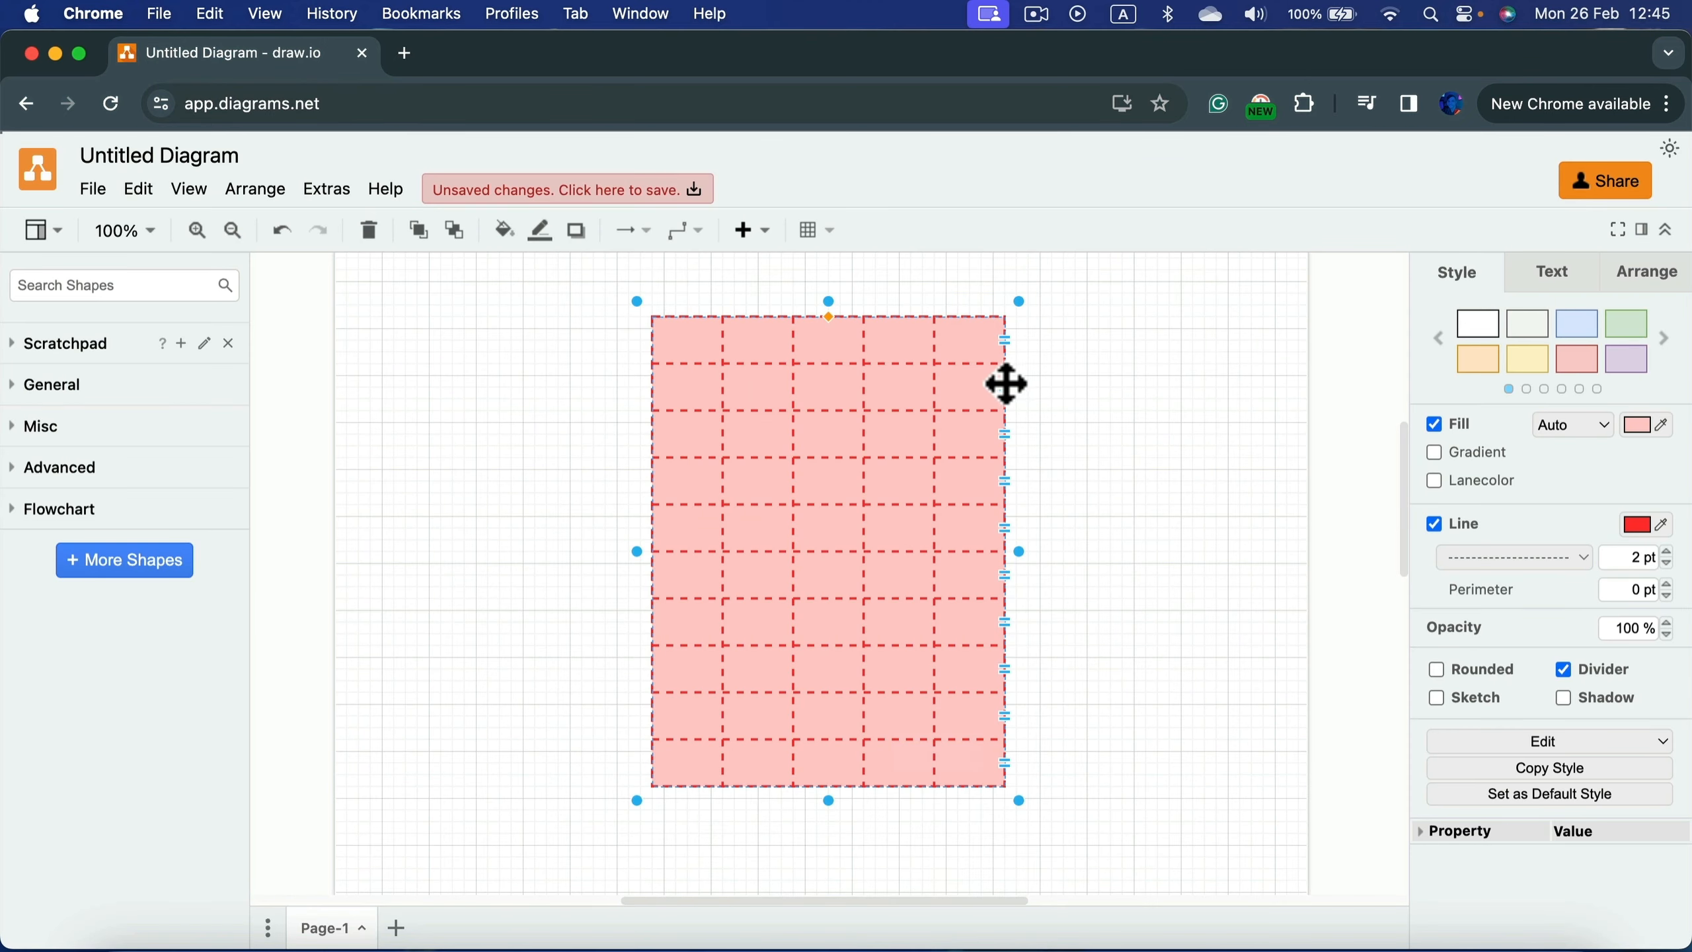
# Step: Try several preset colour styles on the whole table, including white, green and purple, finishing with light blue
pyautogui.click(1479, 326)
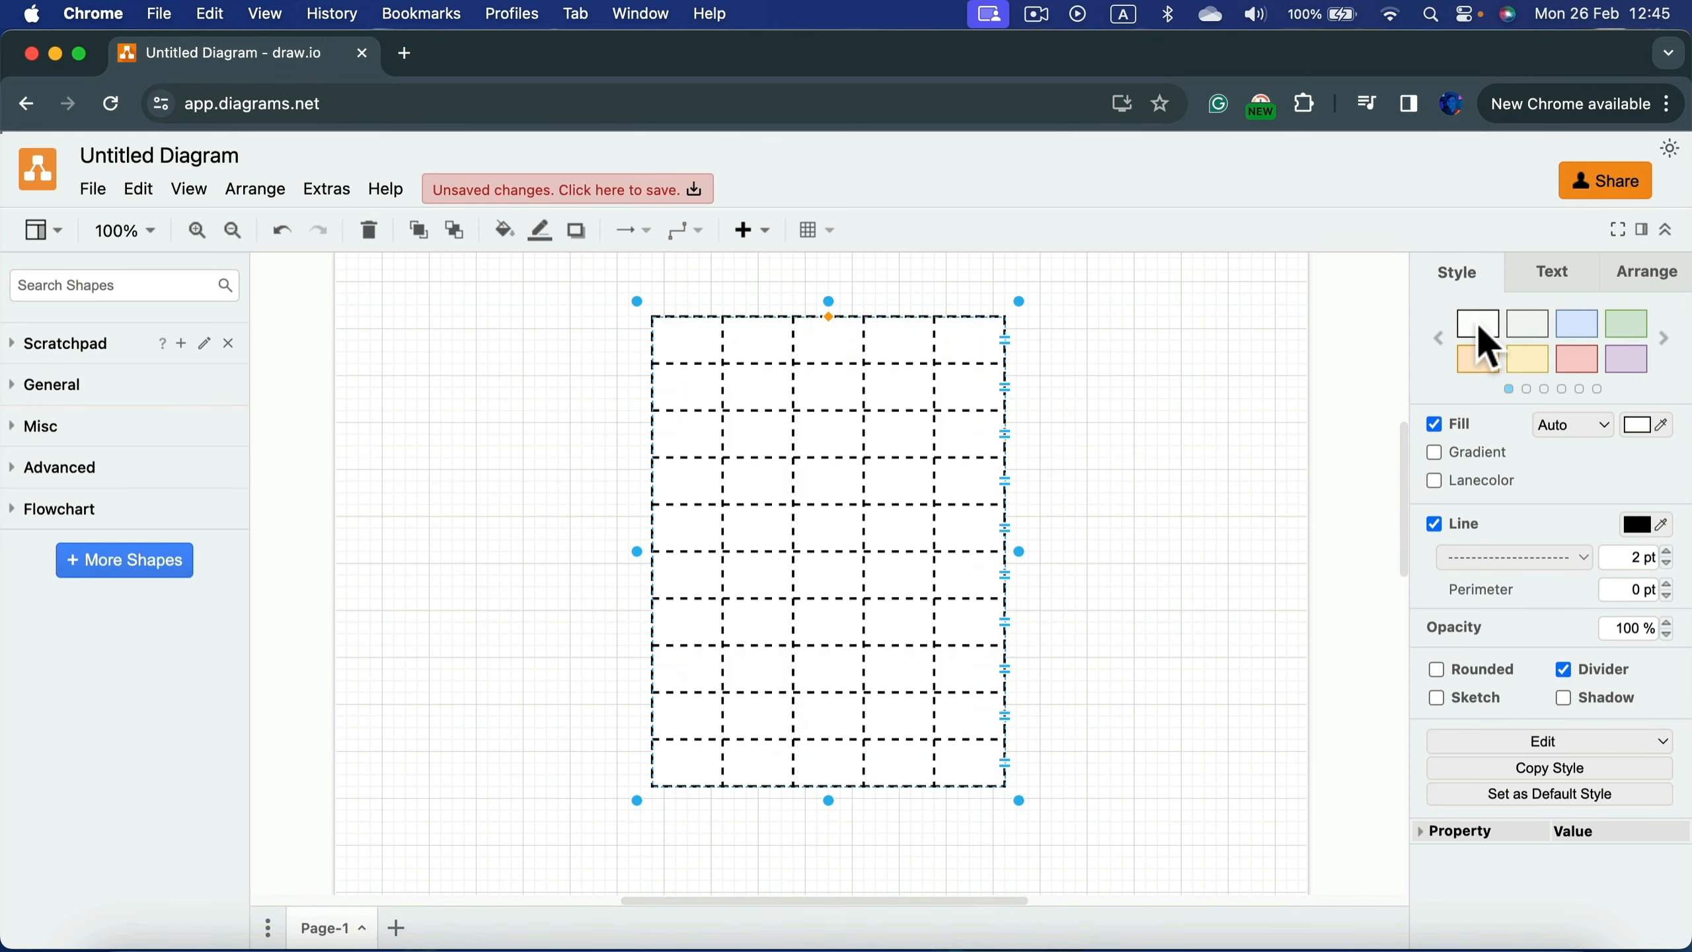
pyautogui.click(1539, 323)
pyautogui.click(1578, 330)
pyautogui.click(1618, 326)
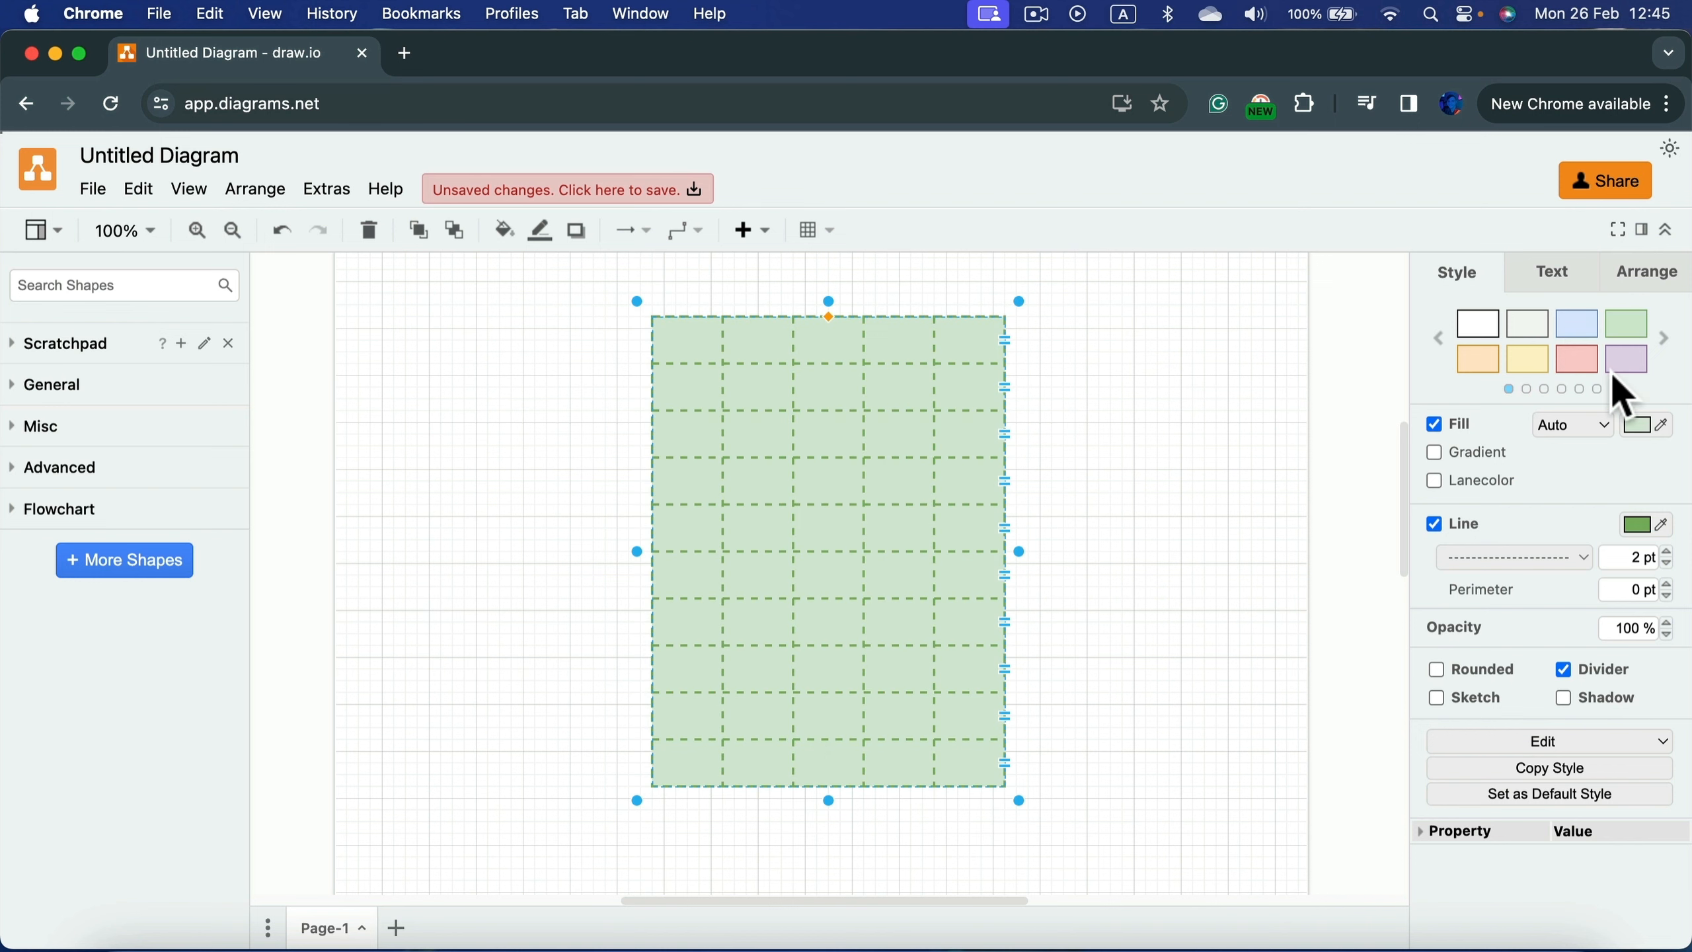
pyautogui.click(1622, 363)
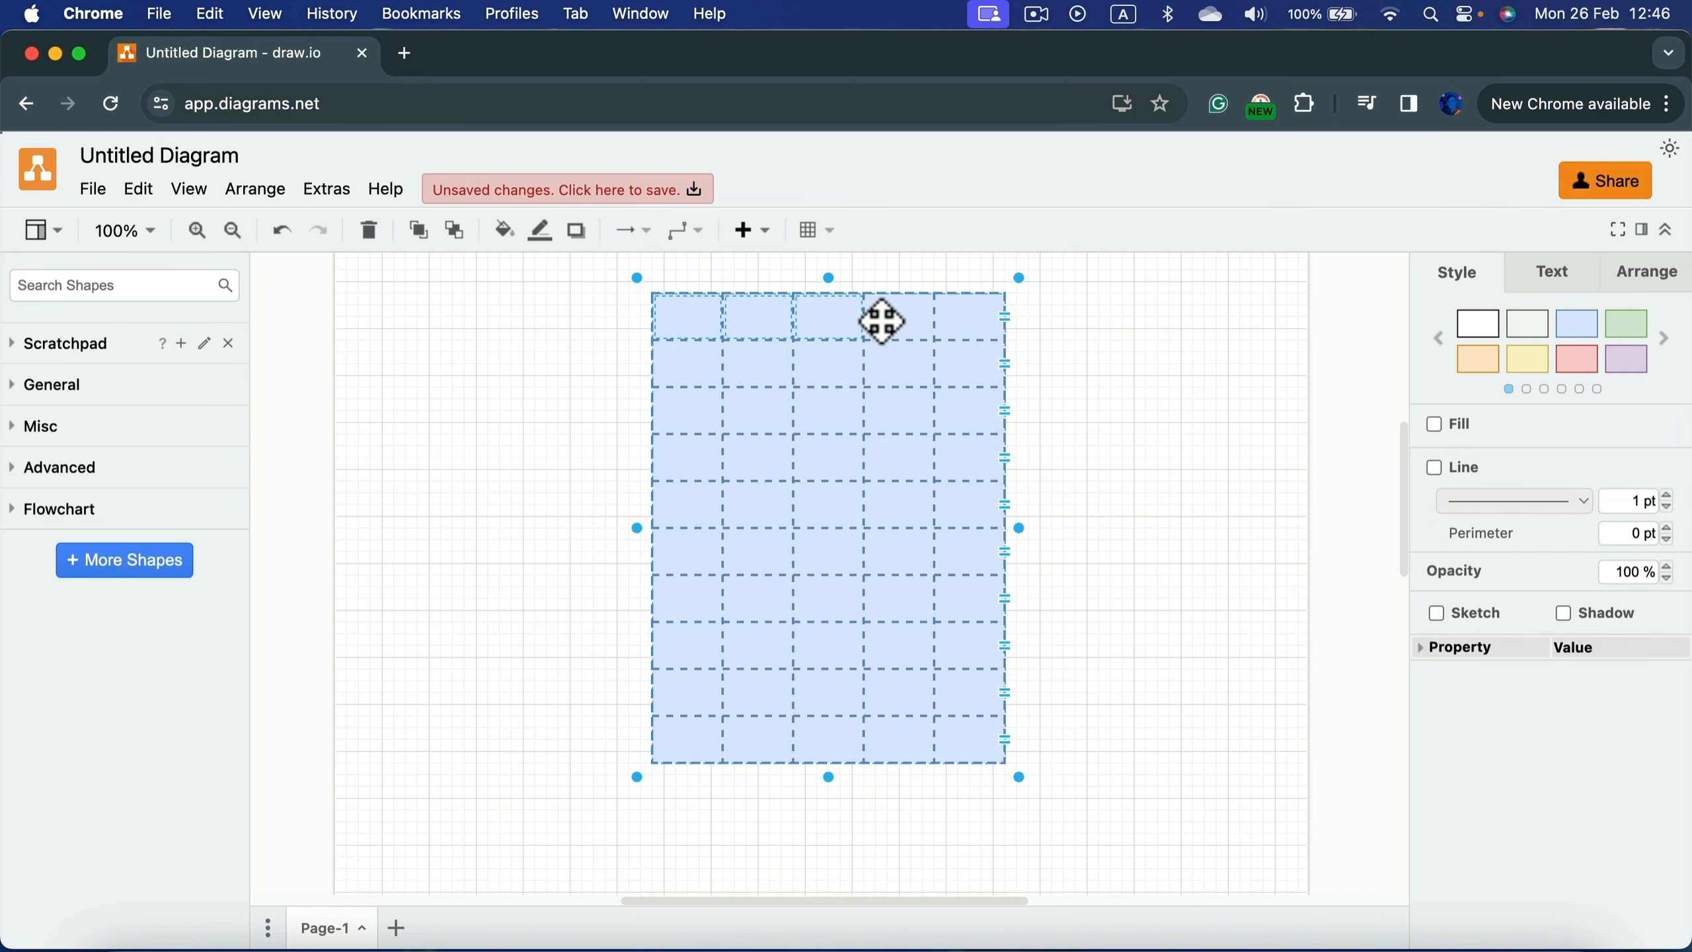
# Step: Apply the solid blue preset style to the table's top-row cells and open the text settings of the first header cell
pyautogui.click(1664, 338)
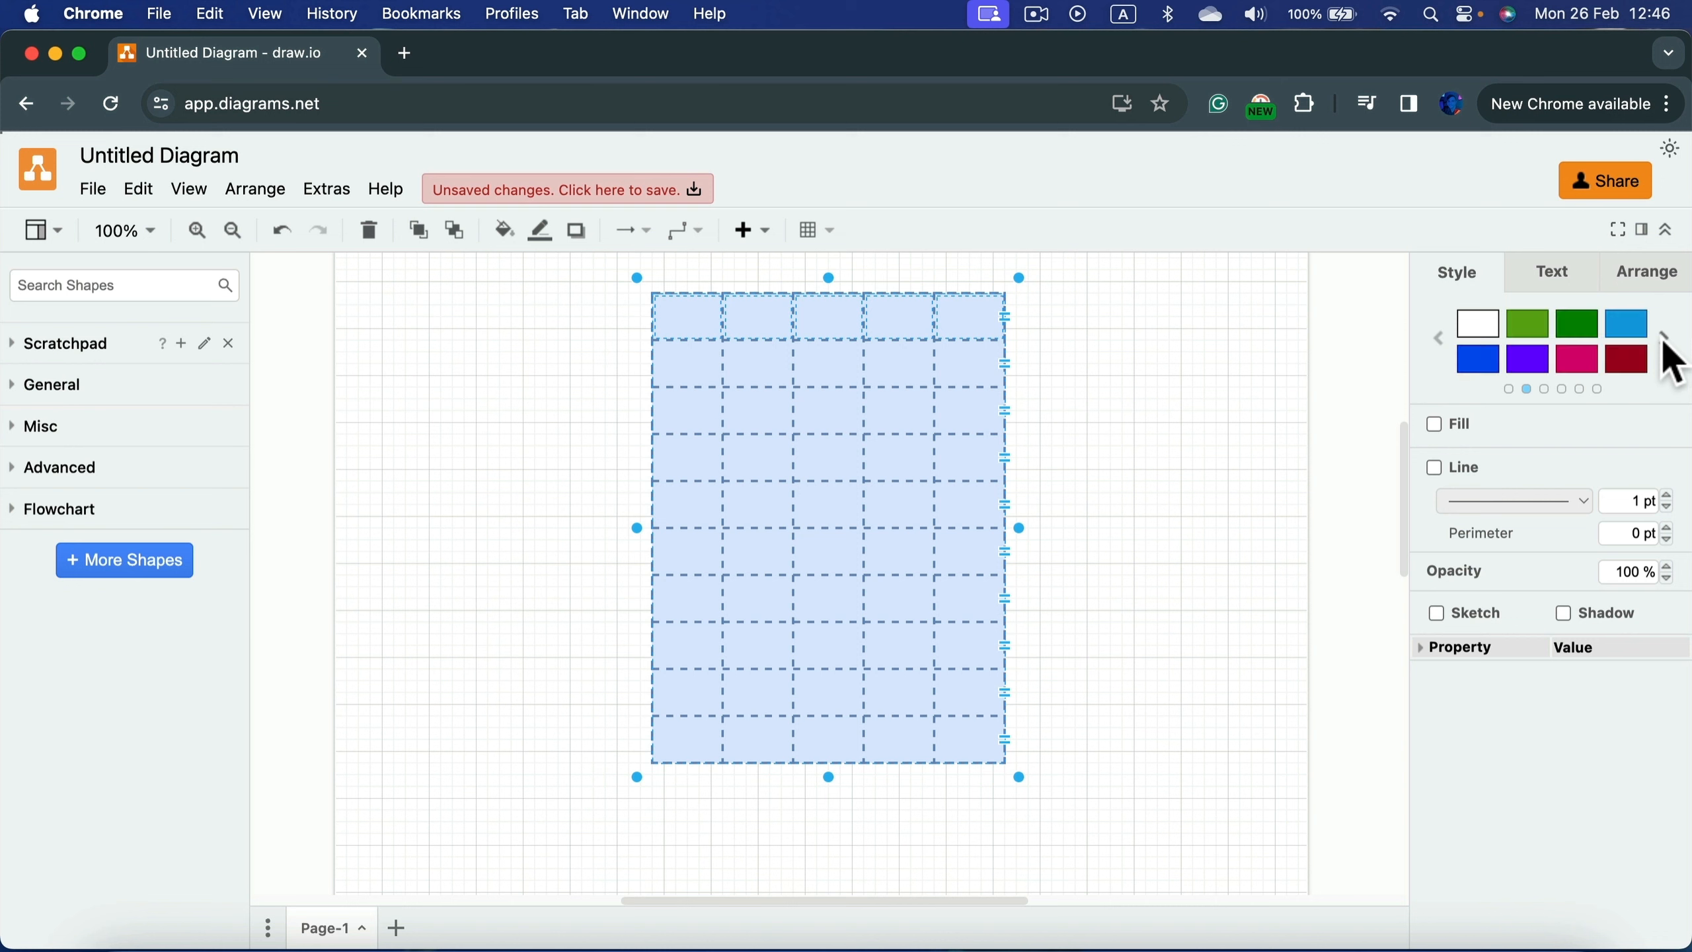
pyautogui.click(1473, 363)
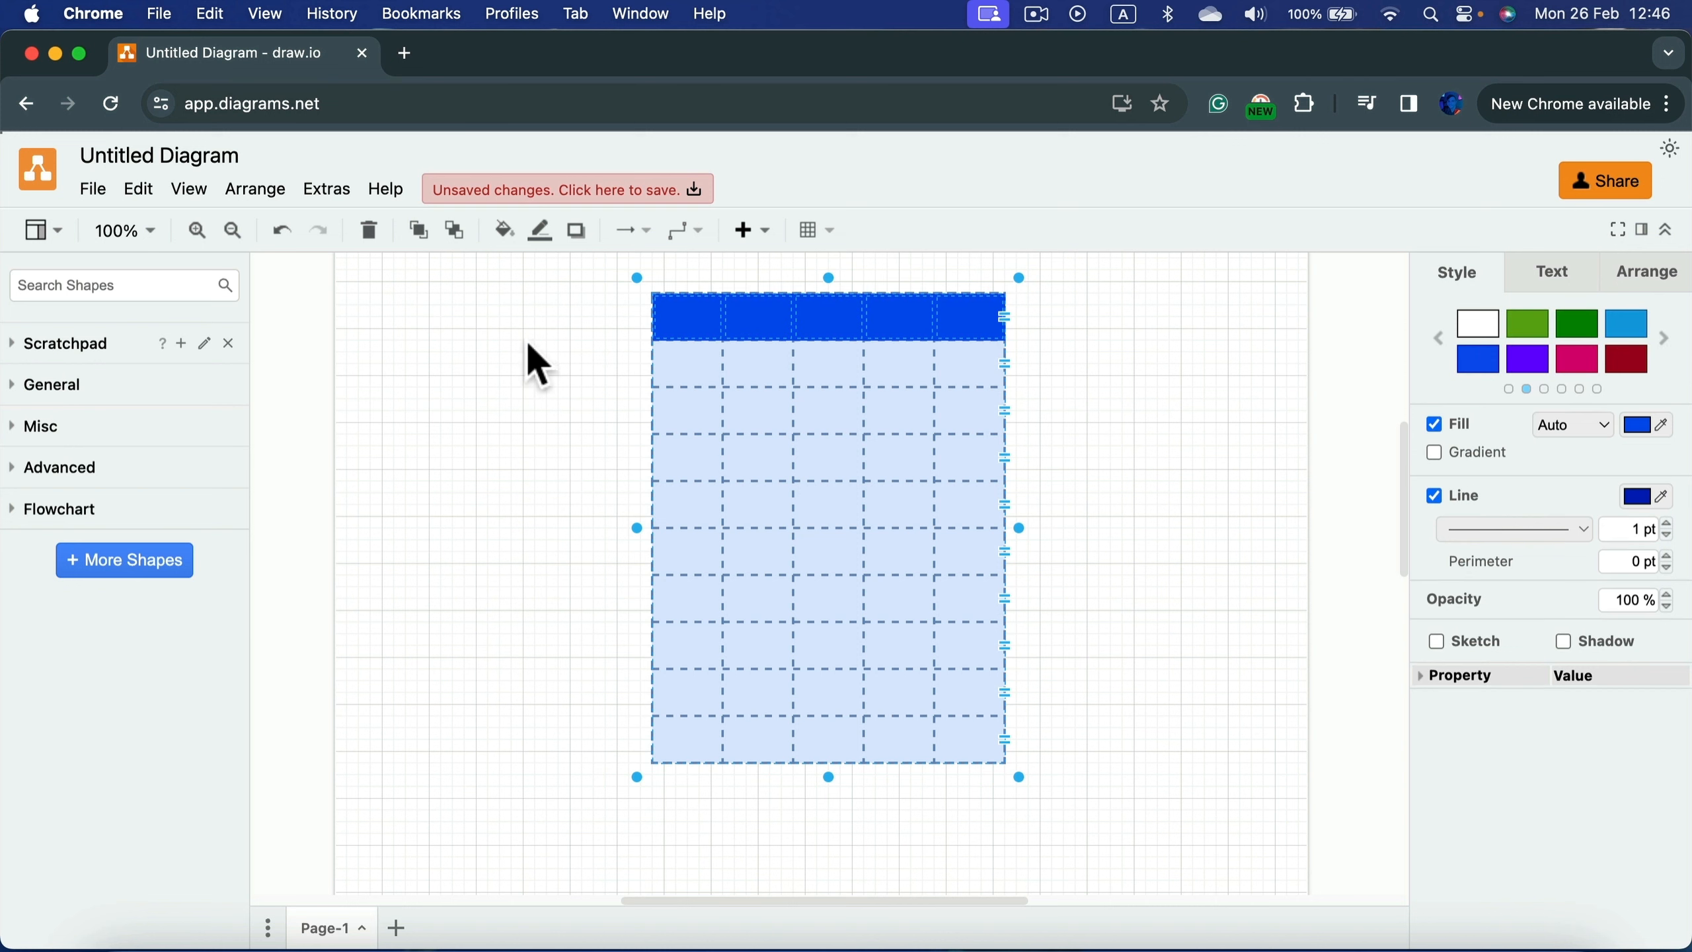
pyautogui.click(763, 397)
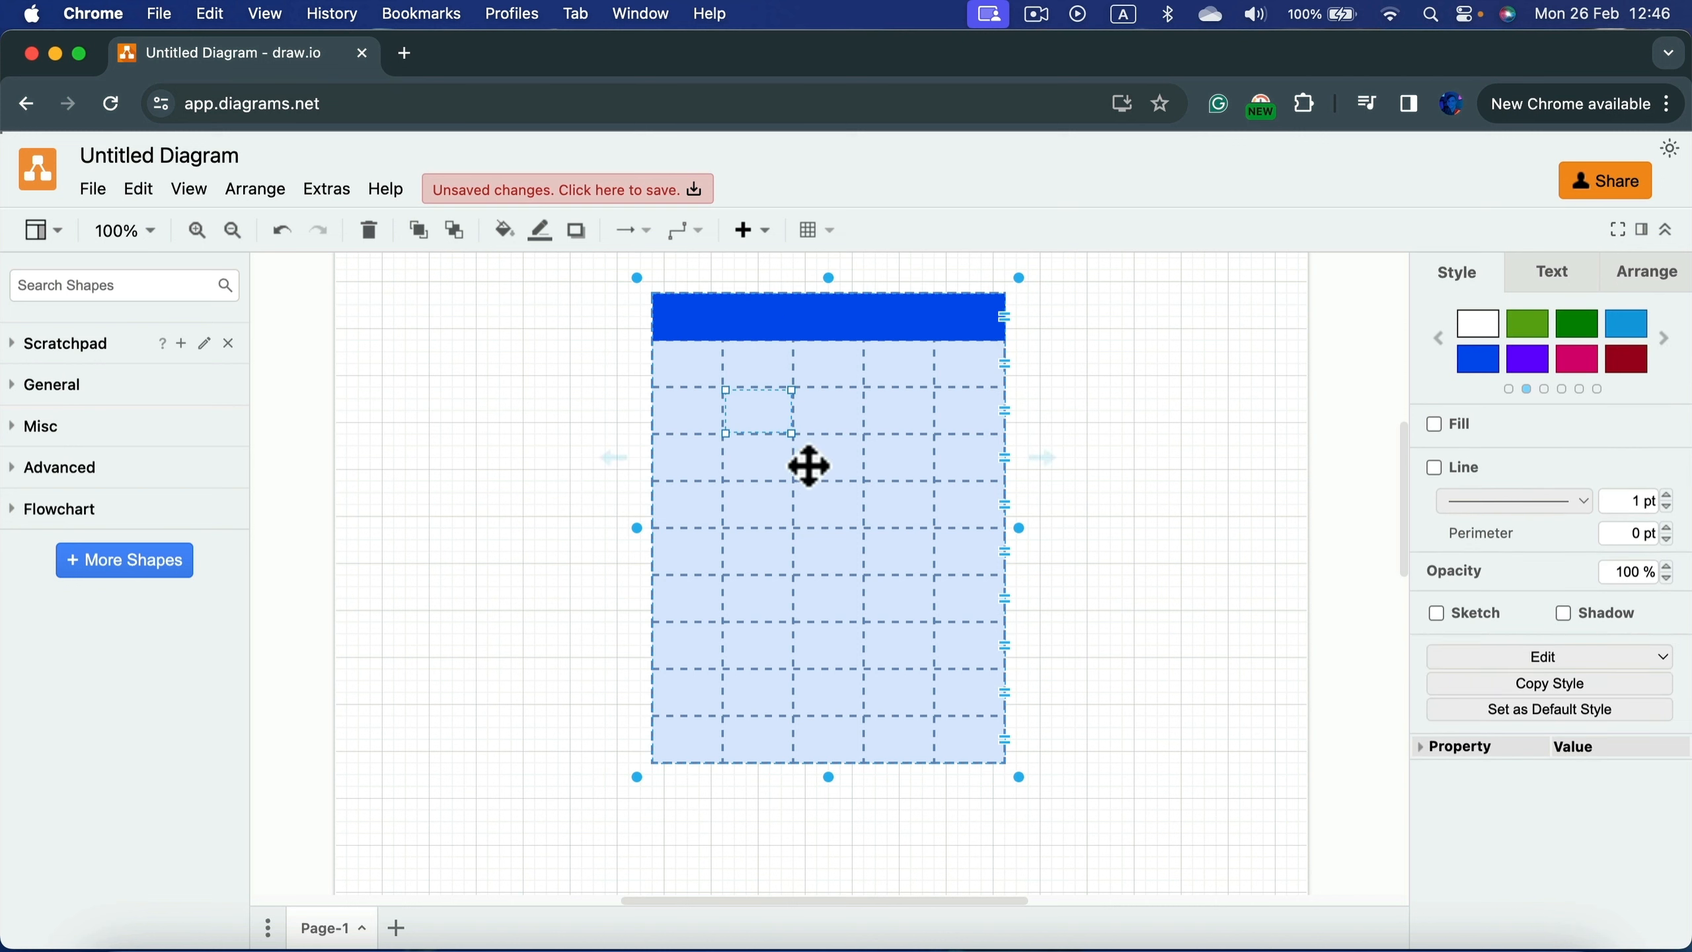
pyautogui.click(679, 318)
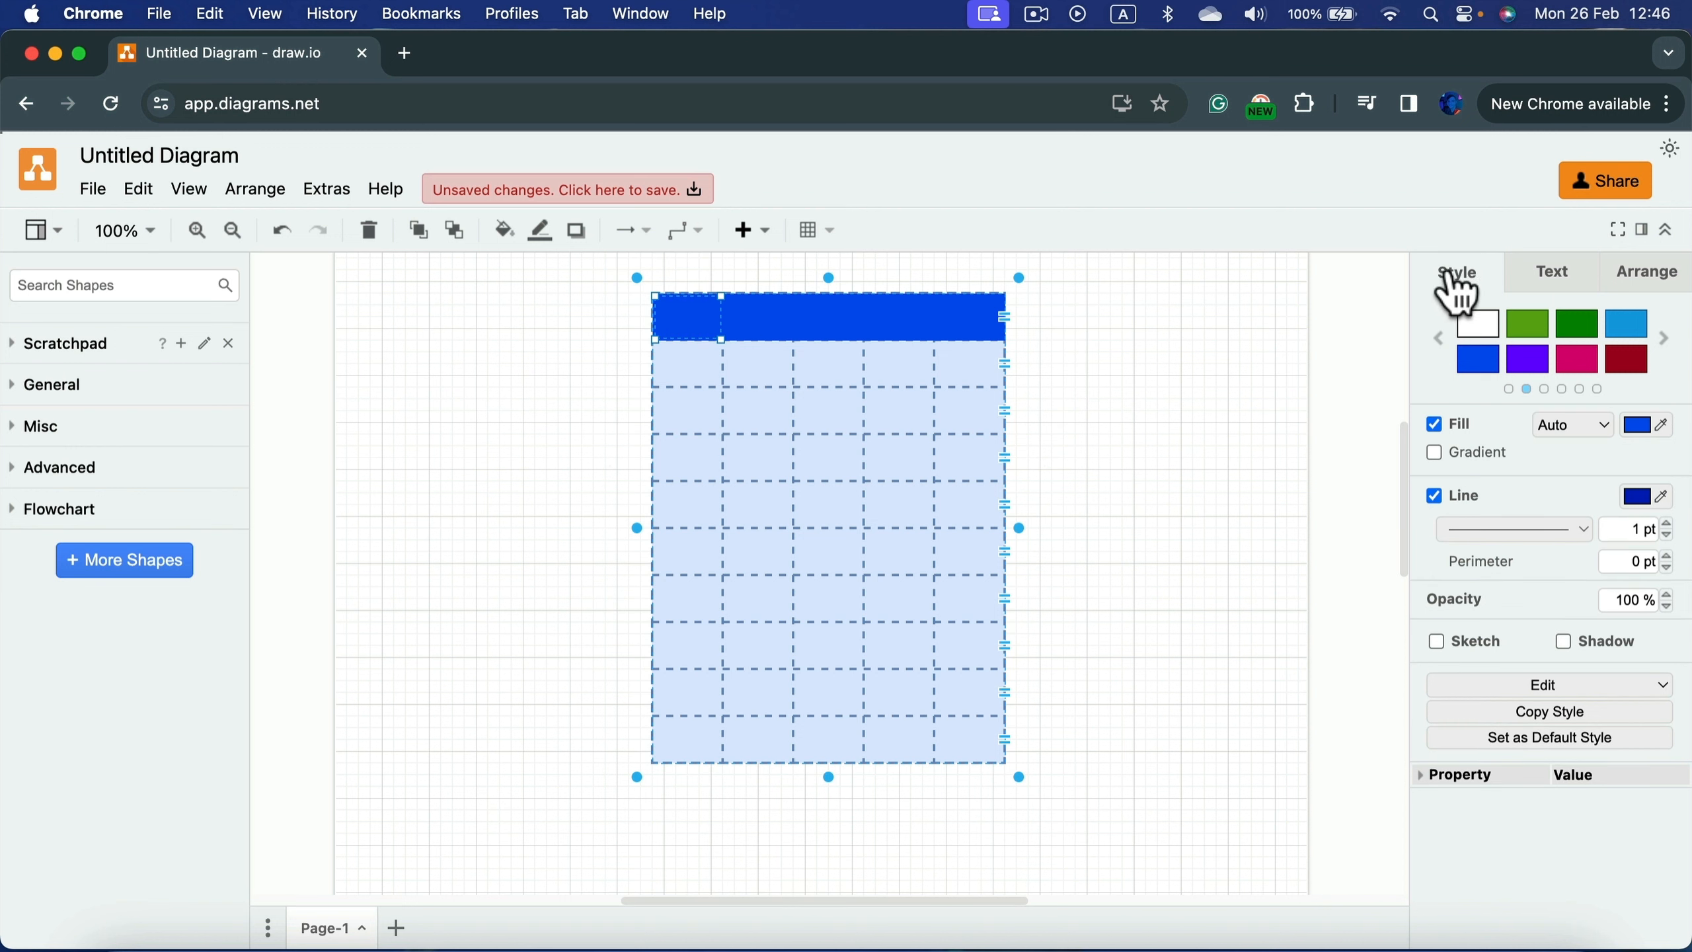
pyautogui.click(1542, 280)
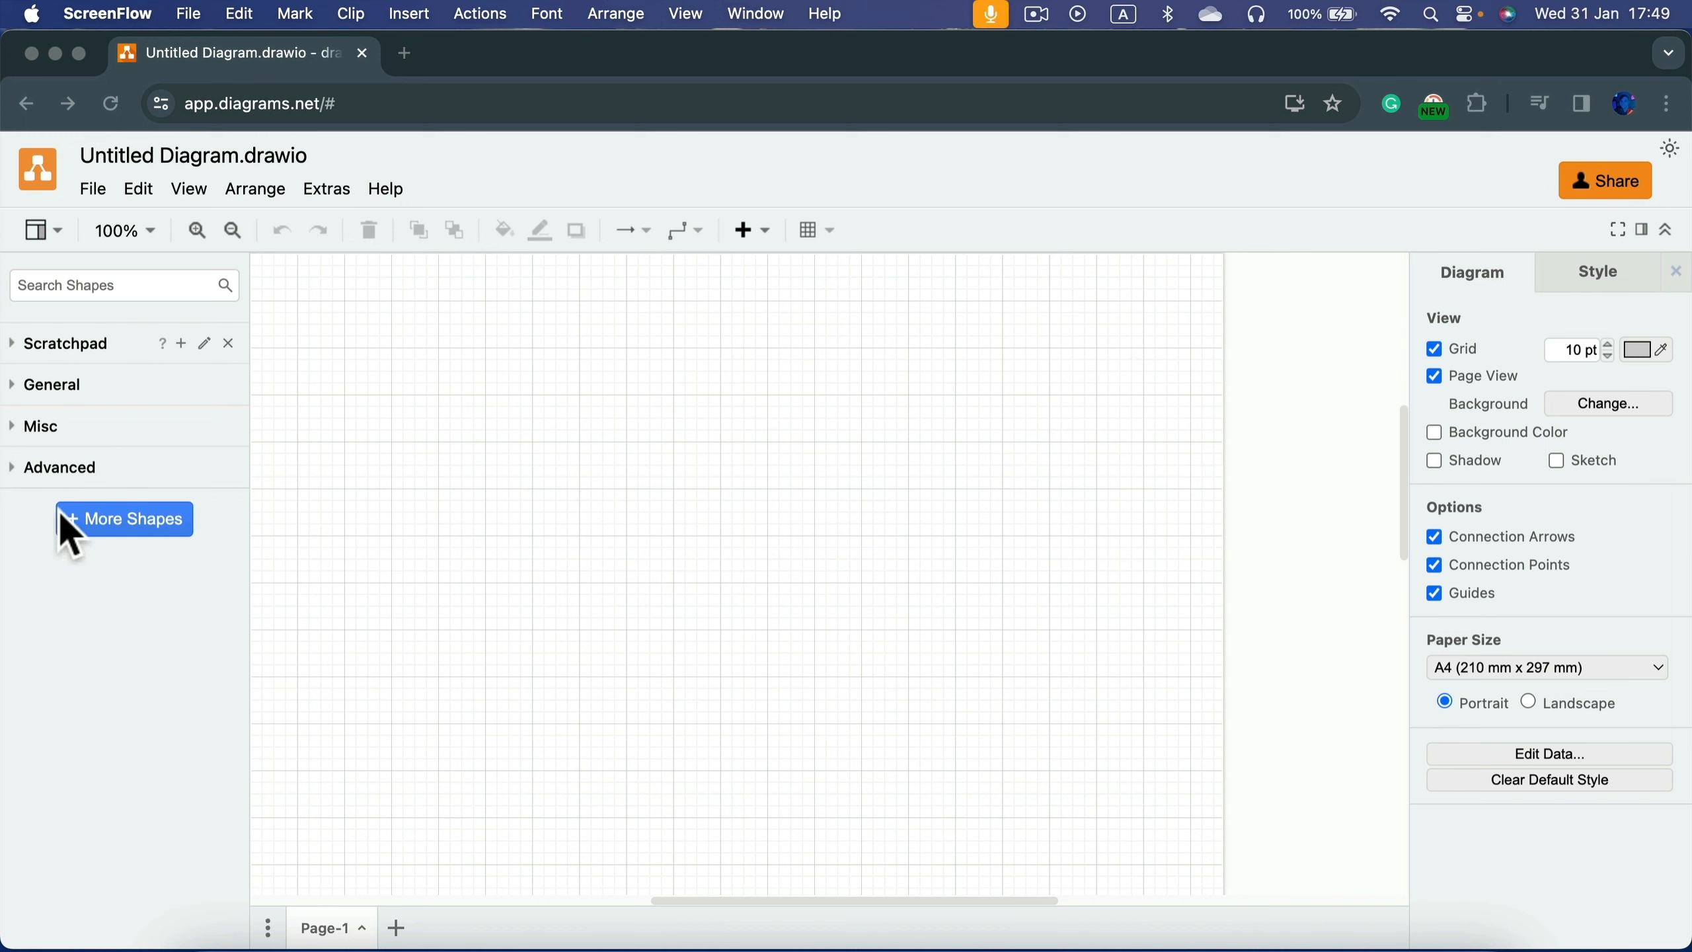
# Step: Add the Flowchart library to the available shapes and expand it
pyautogui.click(140, 525)
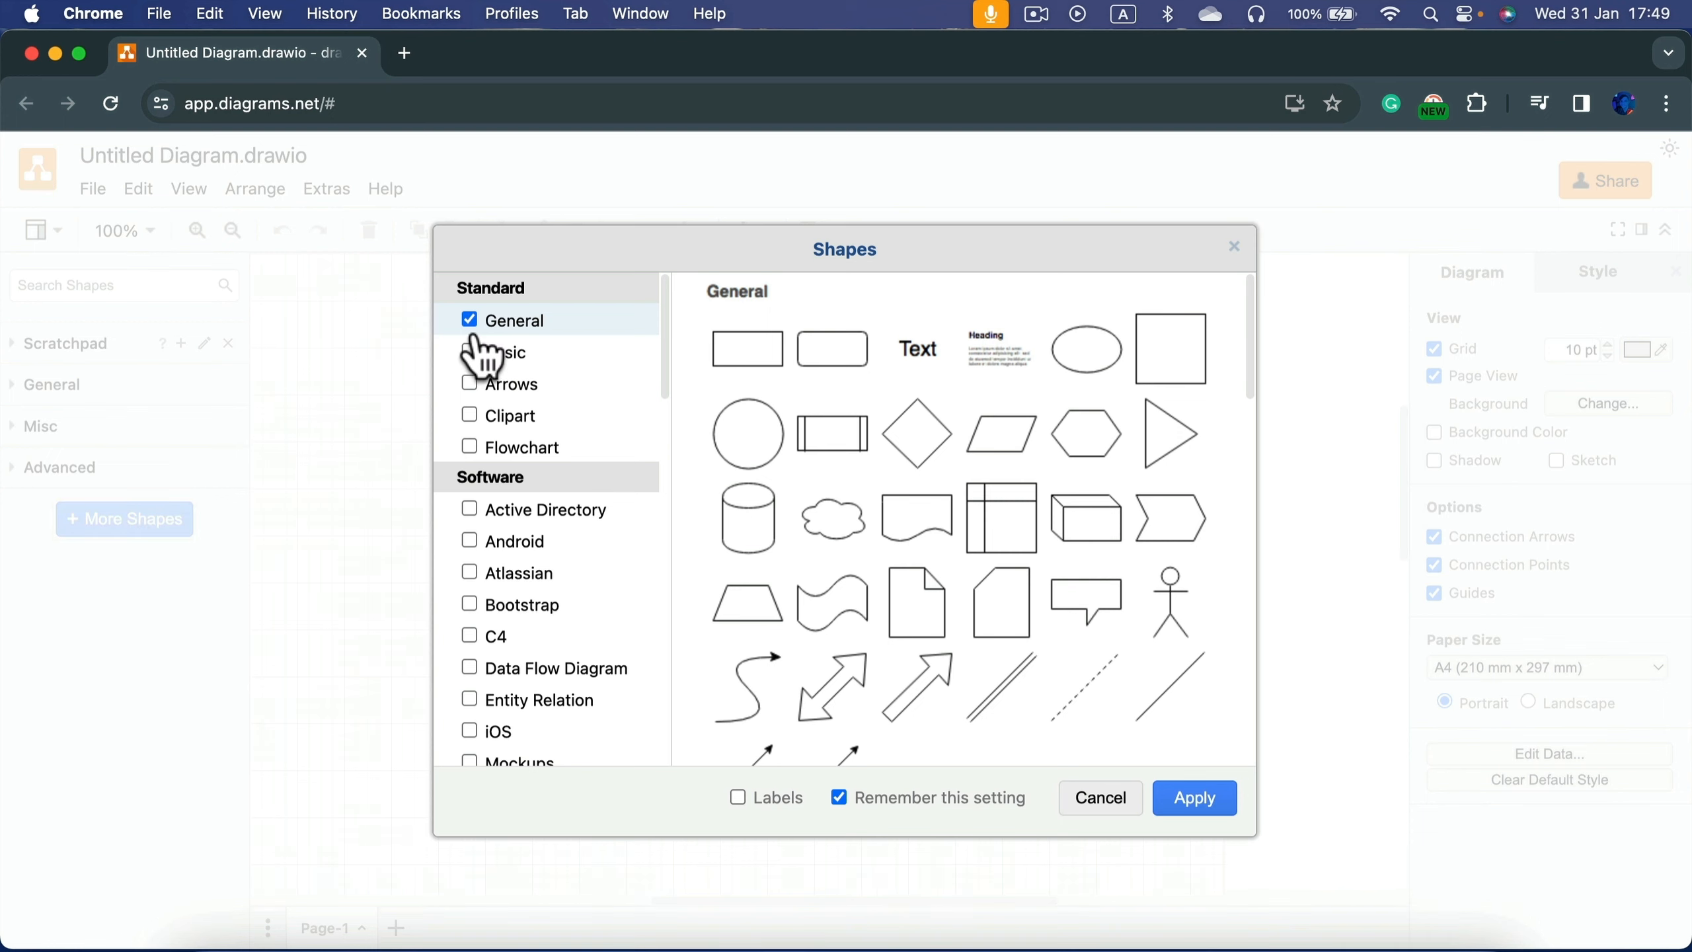
pyautogui.click(540, 455)
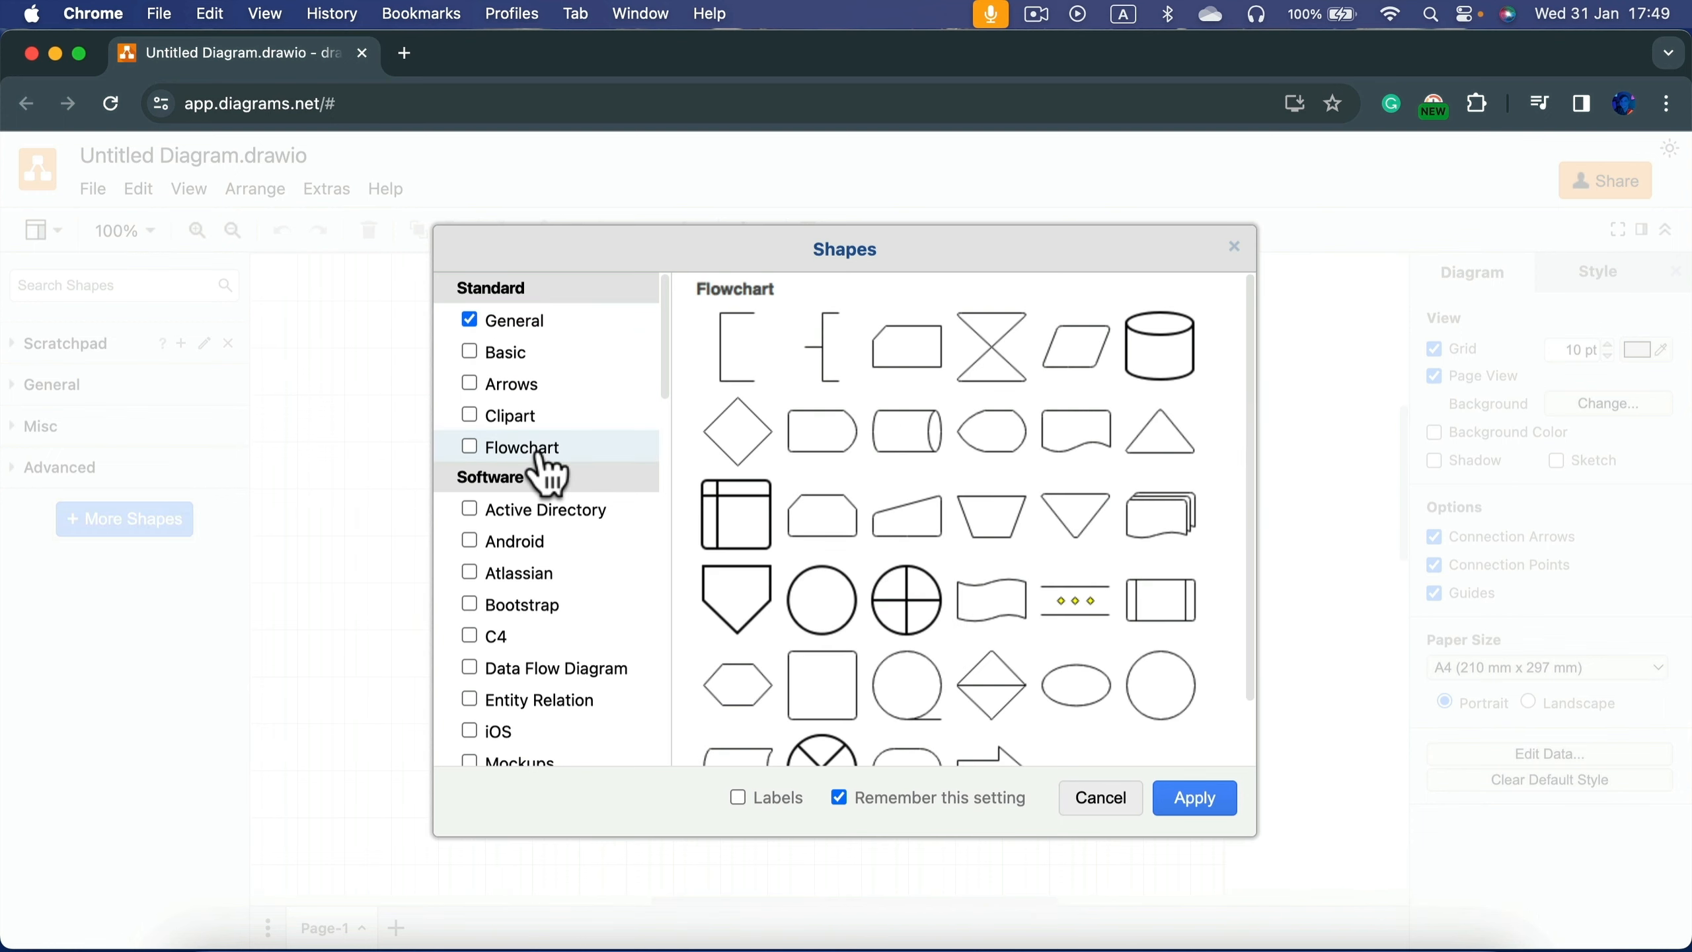
pyautogui.click(470, 446)
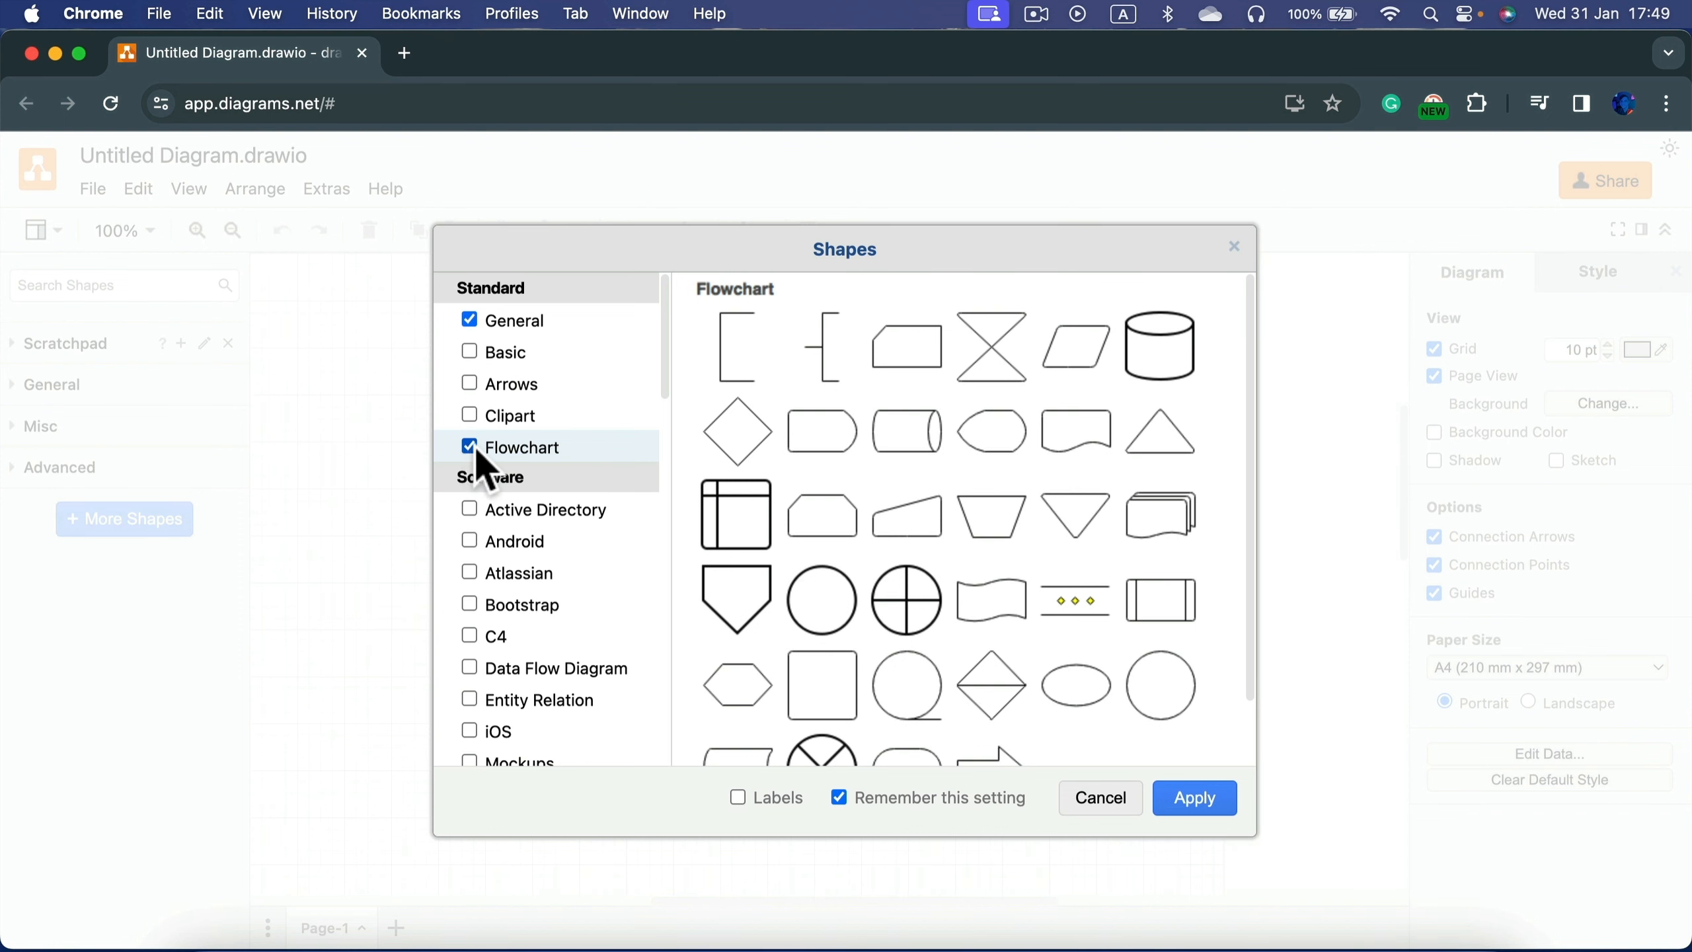
pyautogui.click(1183, 804)
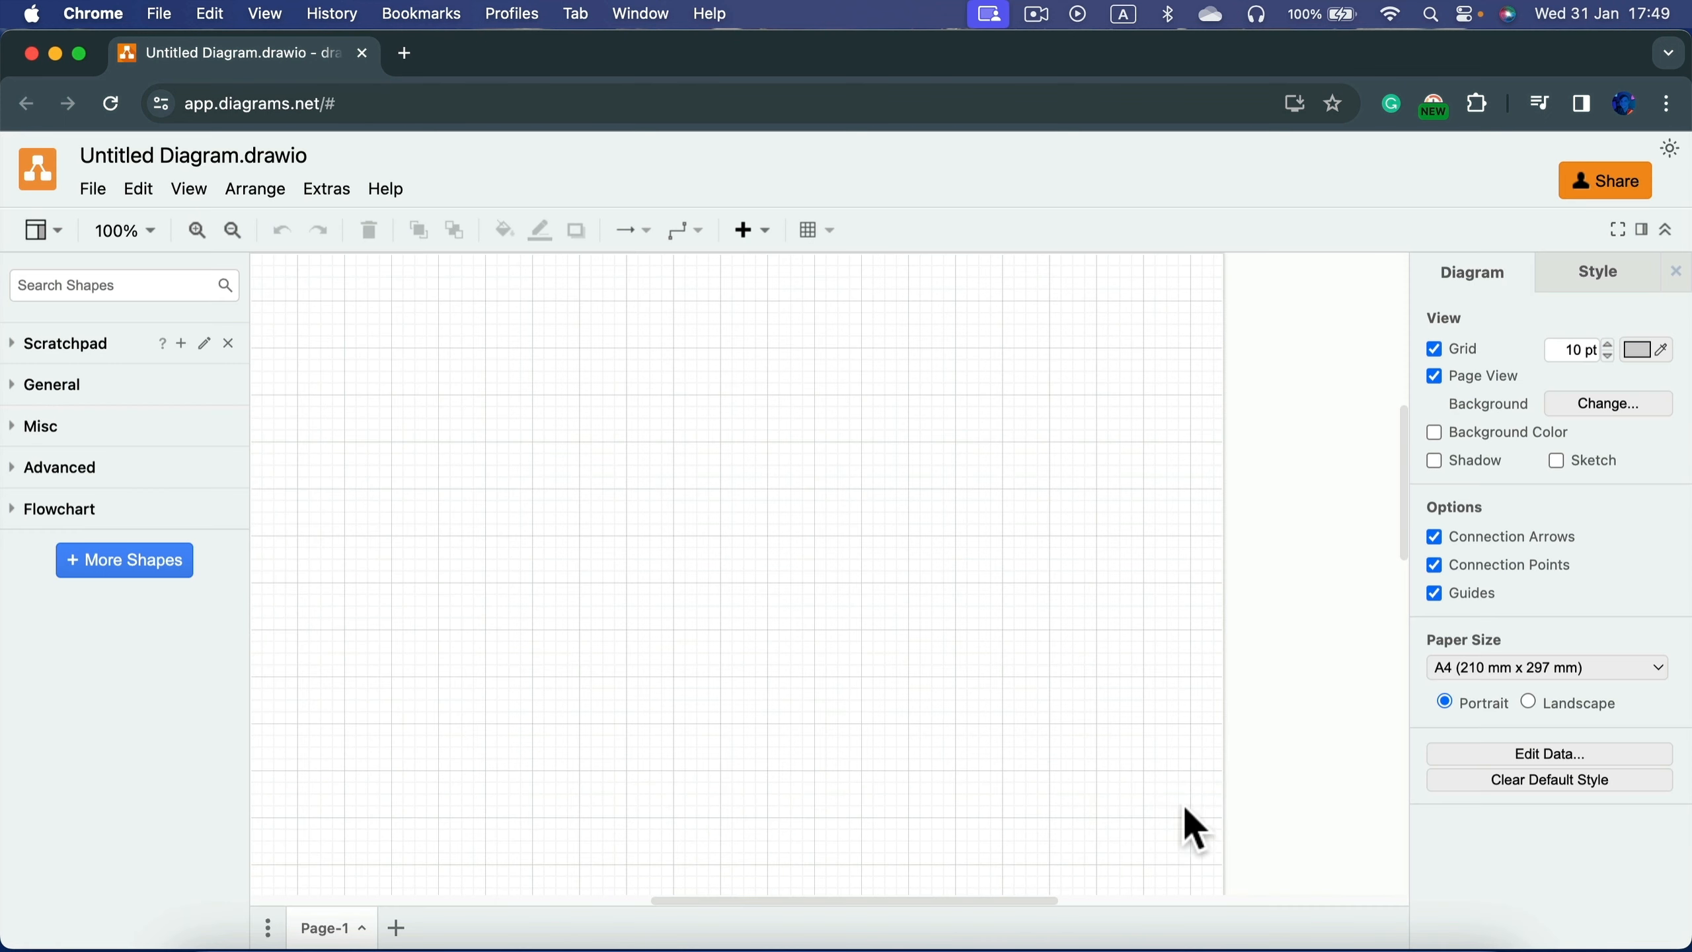
pyautogui.click(20, 511)
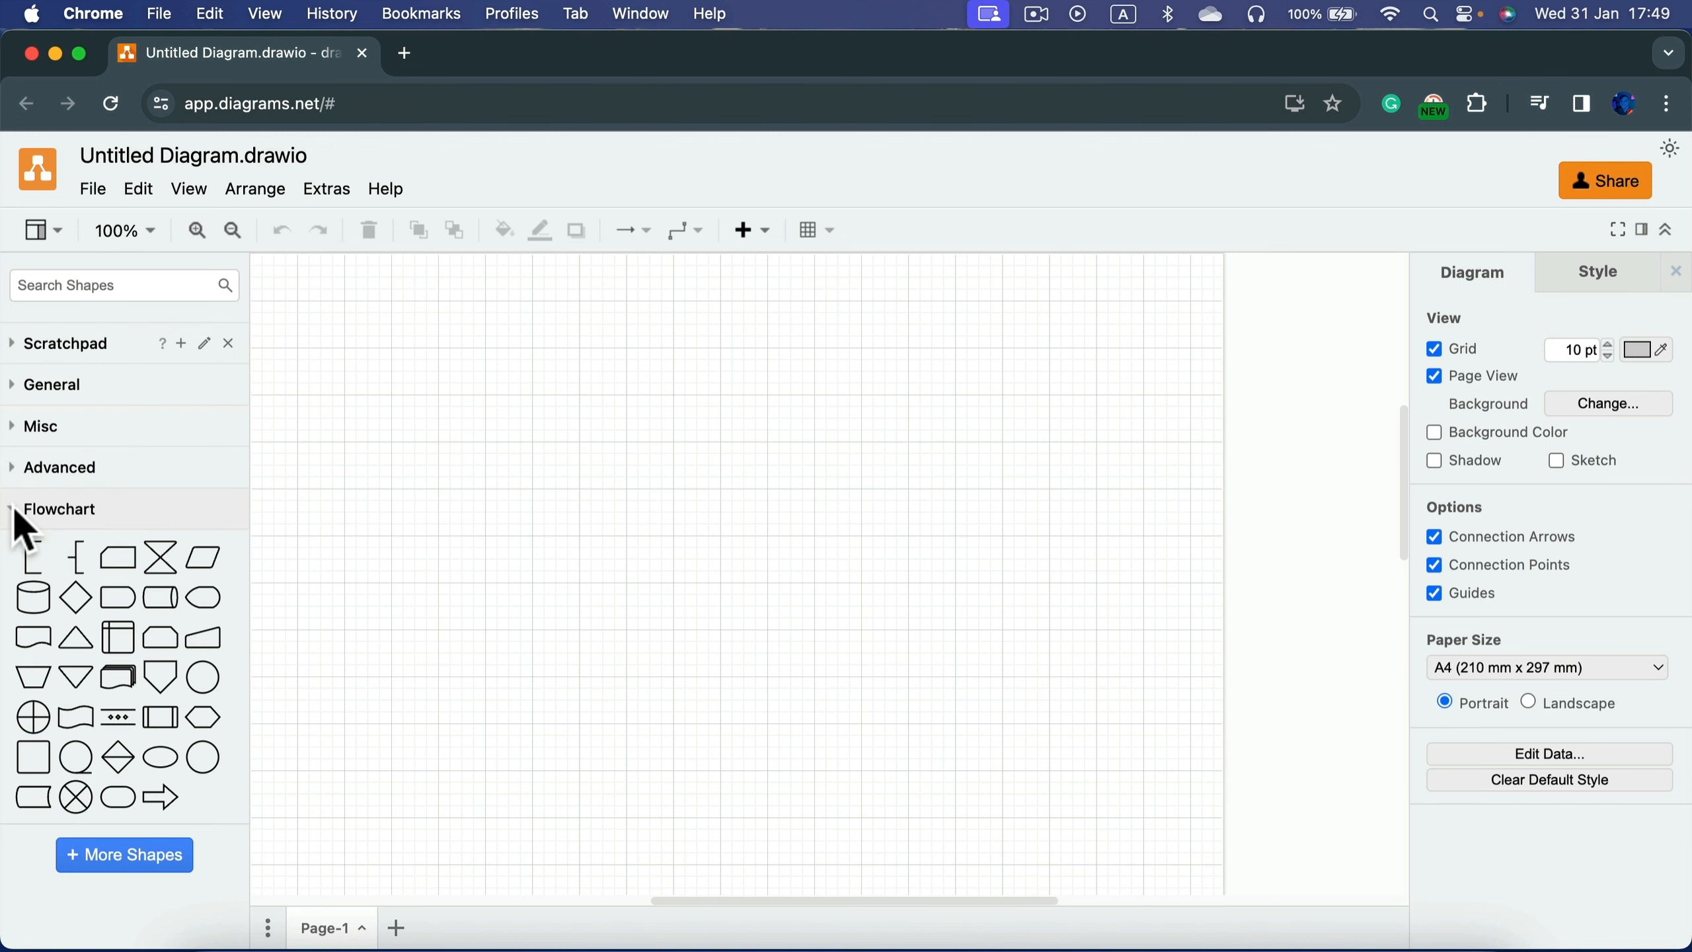
# Step: Place an elliptical Start shape from the Flowchart library near the upper middle of the page
pyautogui.moveTo(183, 586)
pyautogui.moveTo(207, 683)
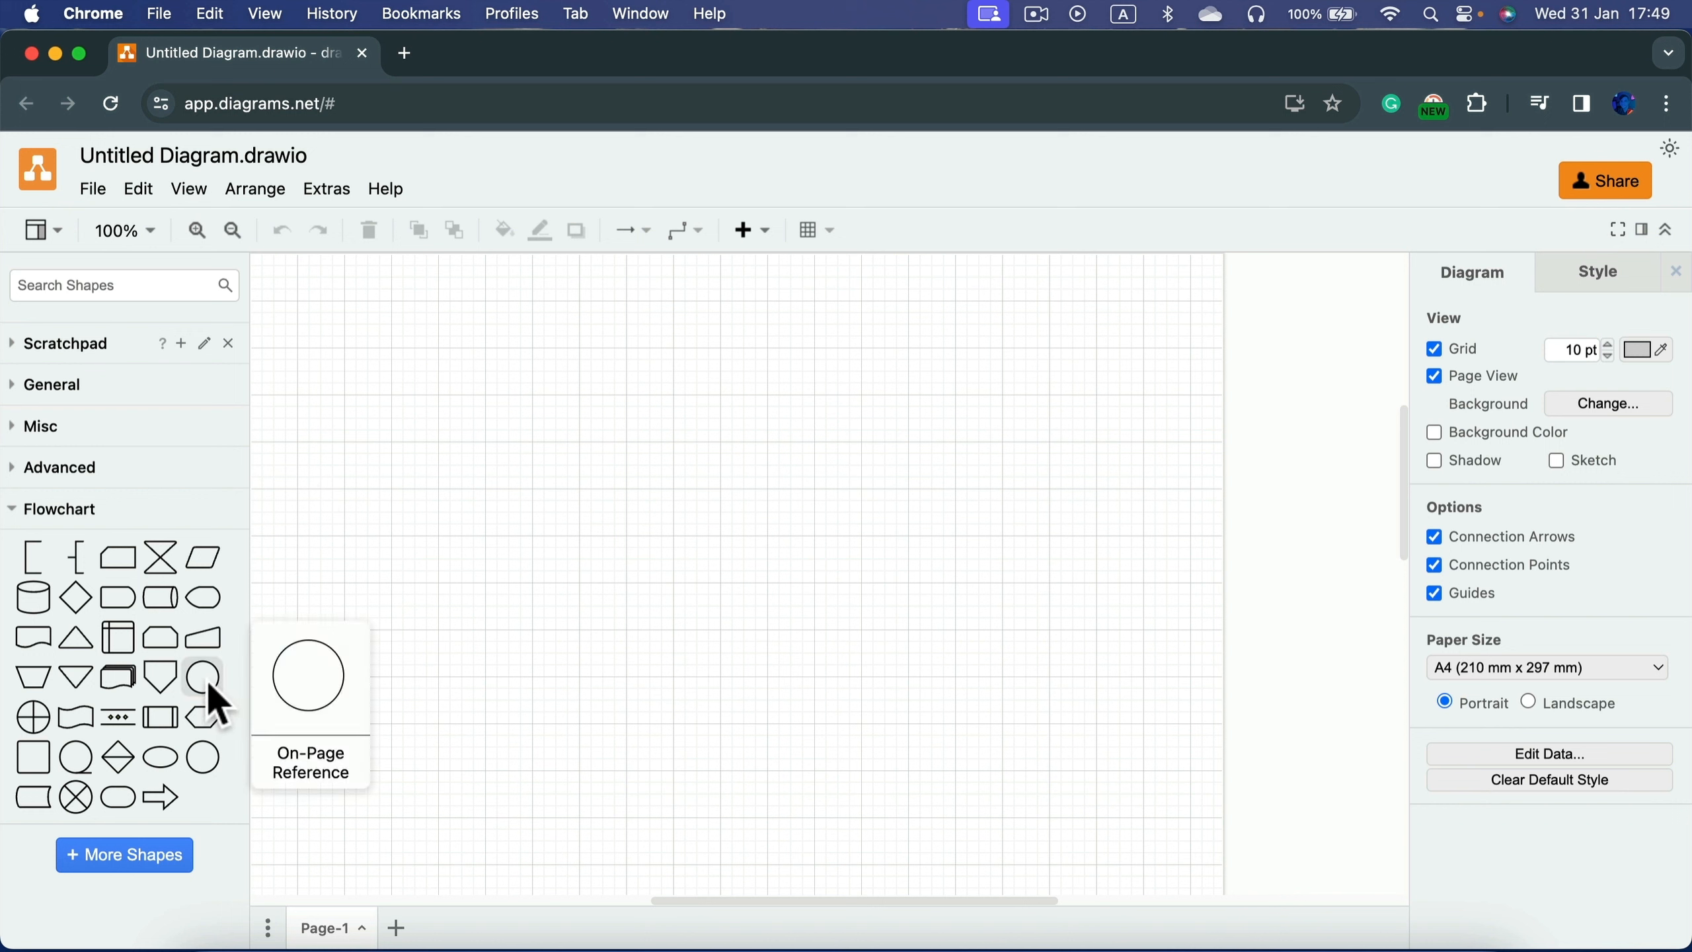
pyautogui.moveTo(197, 748)
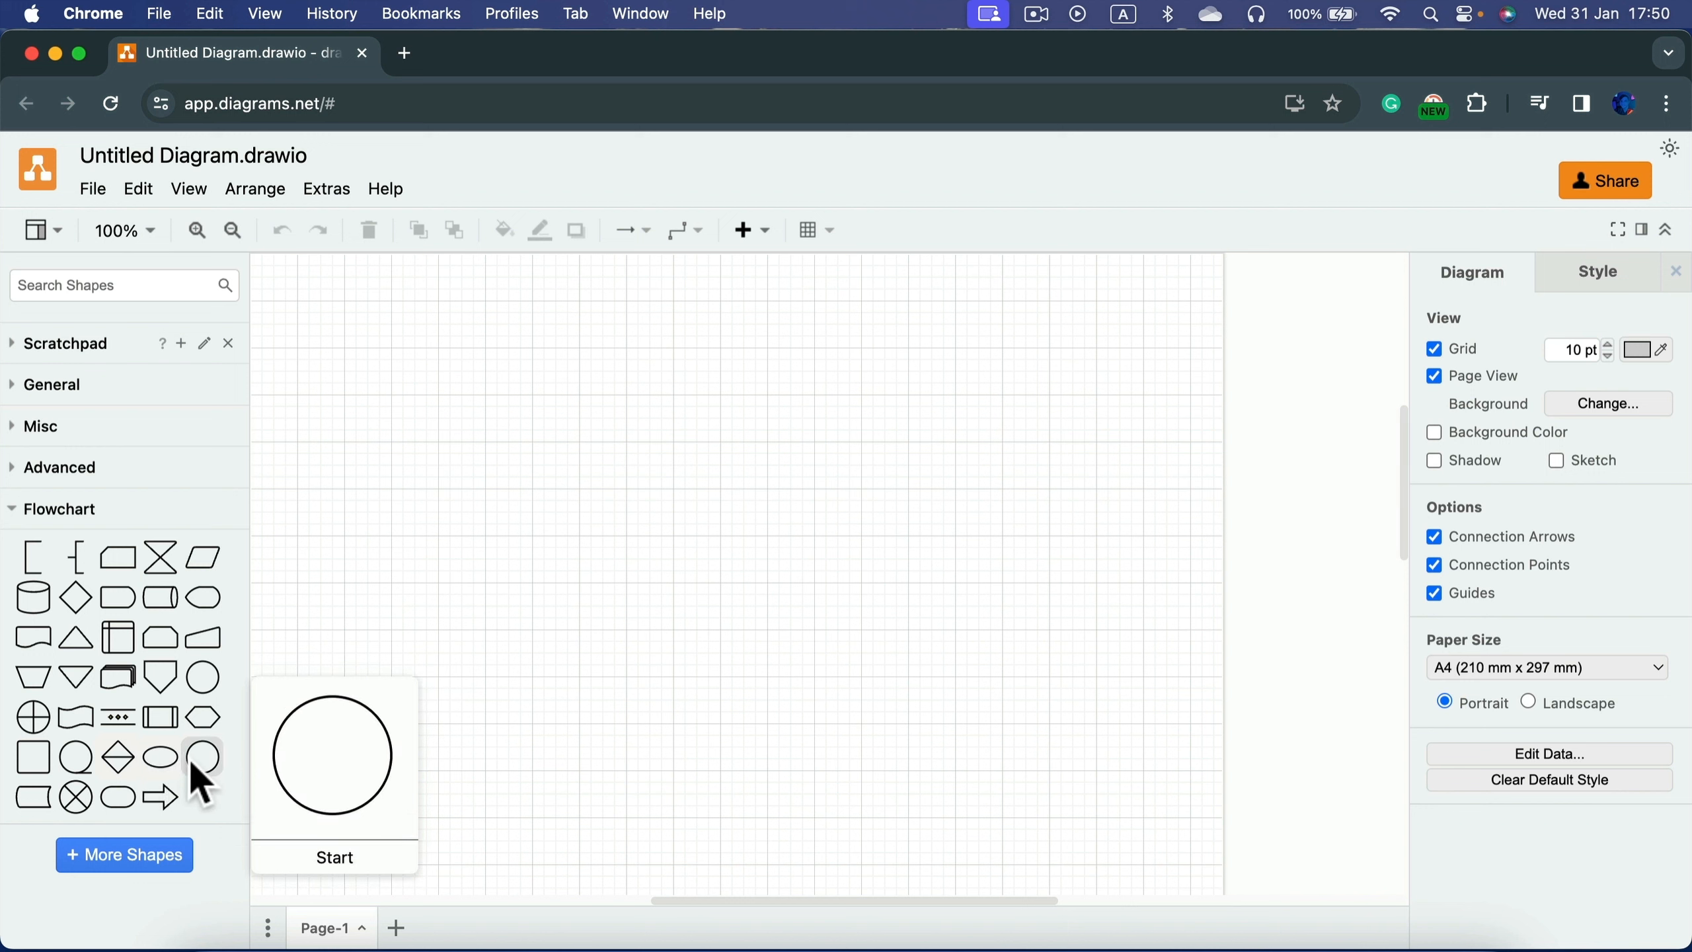
pyautogui.moveTo(161, 757); pyautogui.dragTo(569, 317)
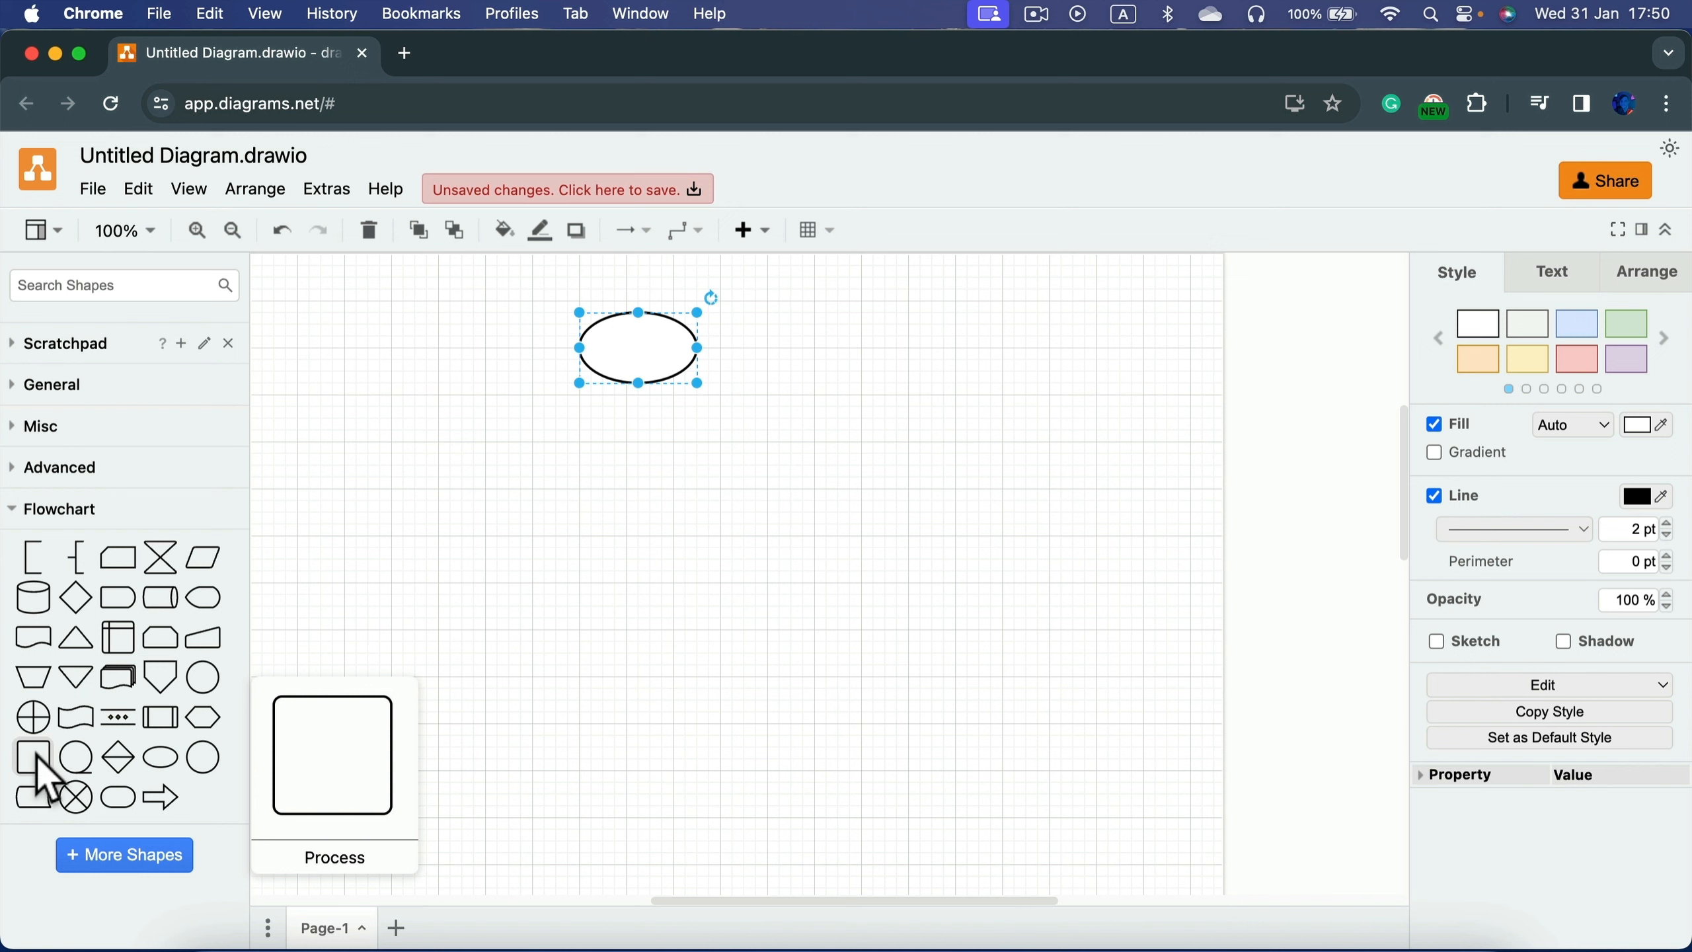
# Step: Add a Process box, resize it to about 190 by 70 pt, and centre it below the Start ellipse
pyautogui.moveTo(40, 760); pyautogui.dragTo(499, 437)
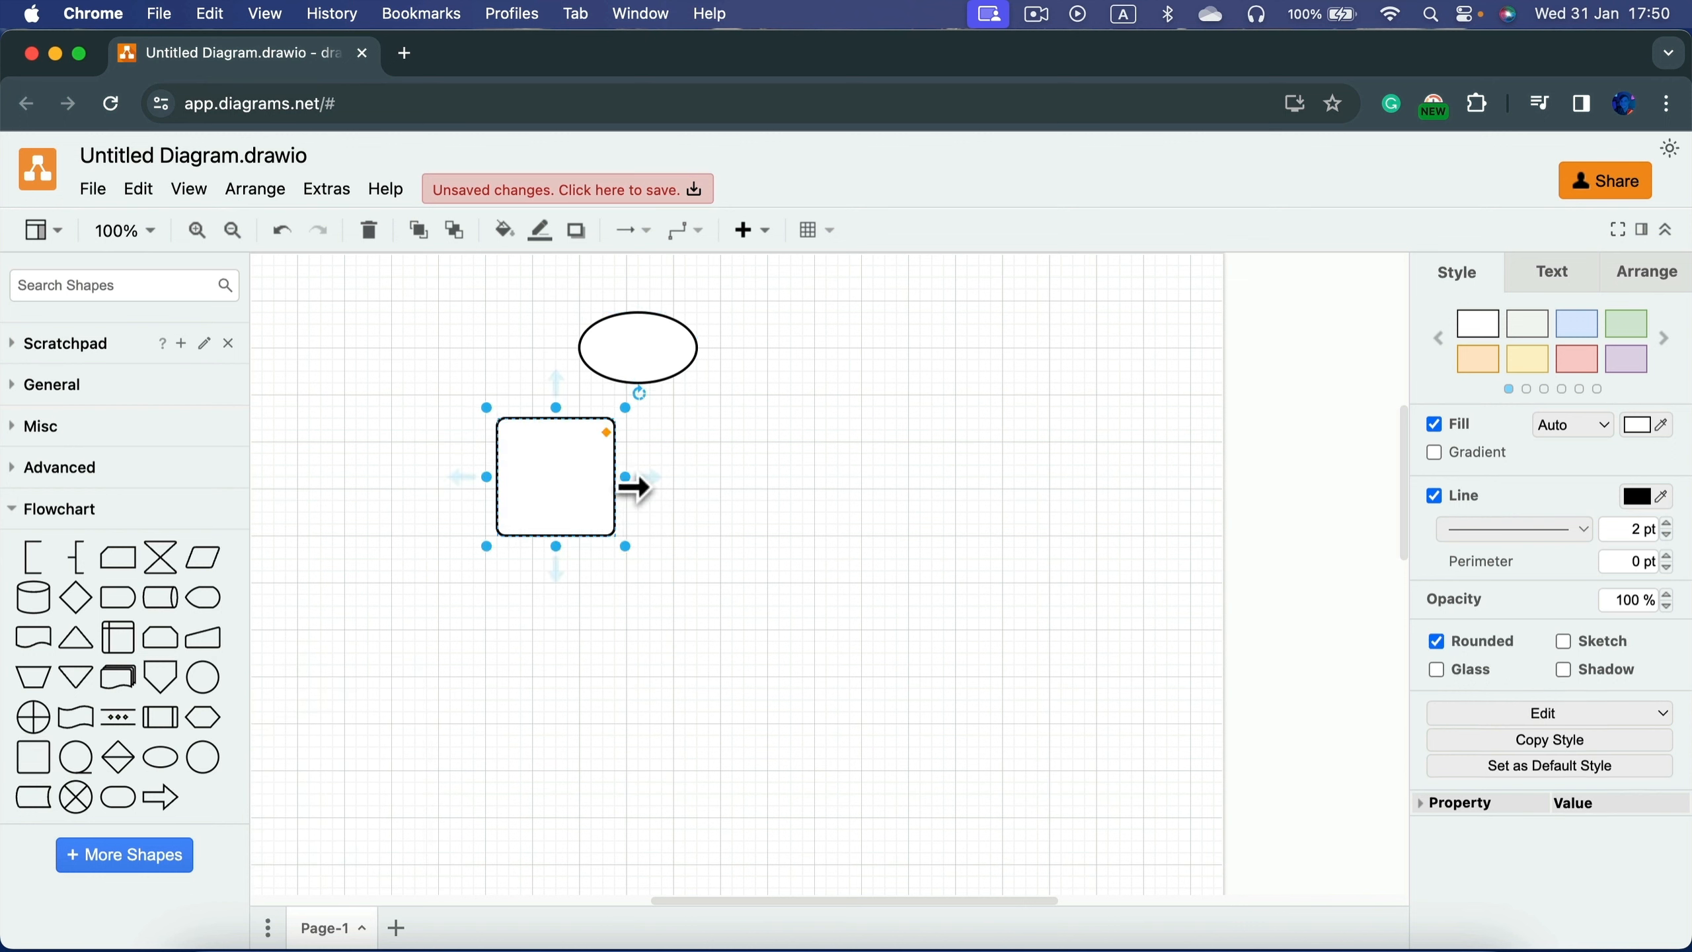
pyautogui.moveTo(621, 474); pyautogui.dragTo(788, 482)
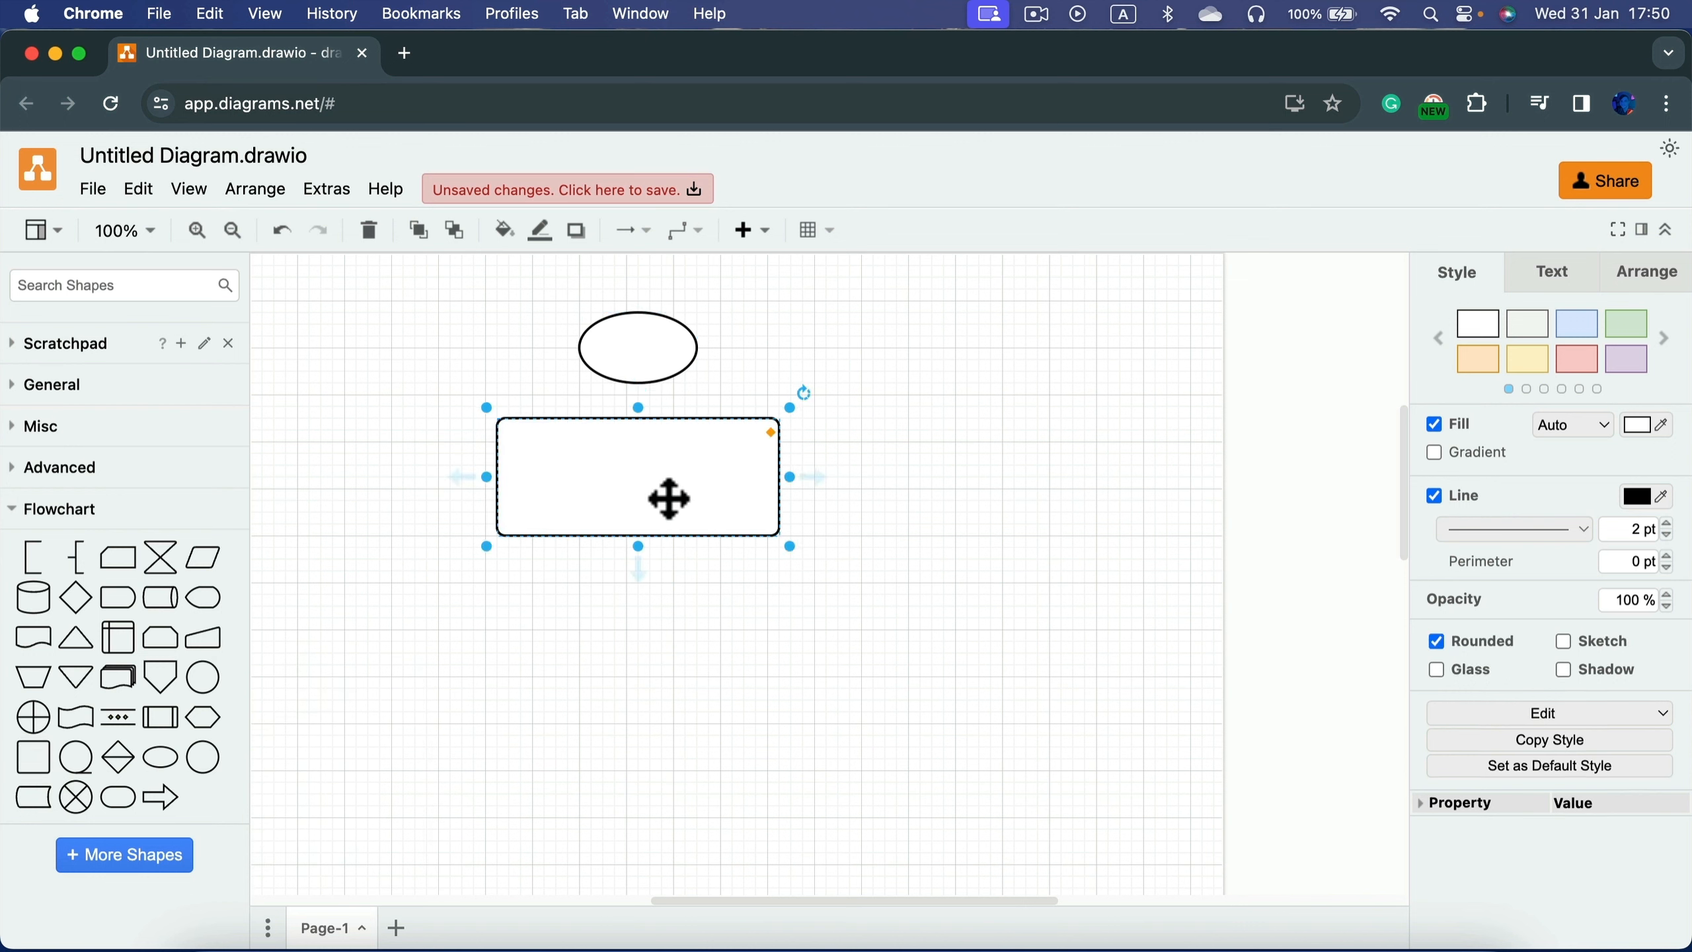
pyautogui.moveTo(668, 498); pyautogui.dragTo(673, 520)
pyautogui.moveTo(780, 417); pyautogui.dragTo(730, 432)
pyautogui.moveTo(653, 495); pyautogui.dragTo(701, 493)
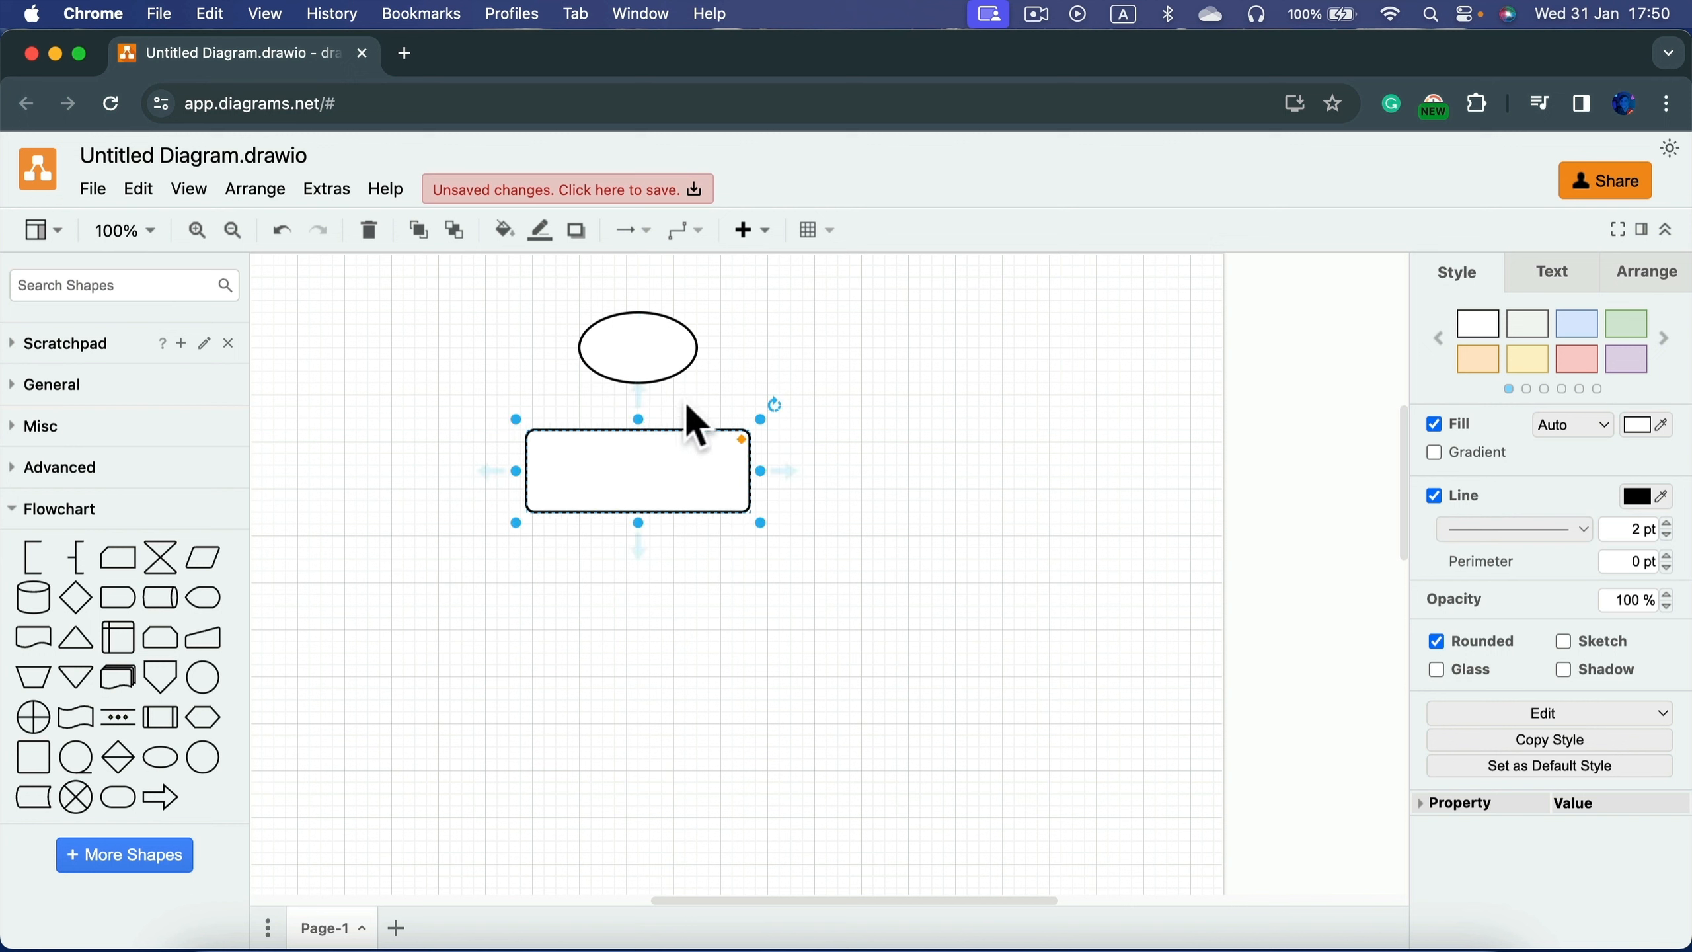
# Step: Label the process box Step 1 and format the label as 14 pt bold
pyautogui.doubleClick(655, 474)
pyautogui.write('s')
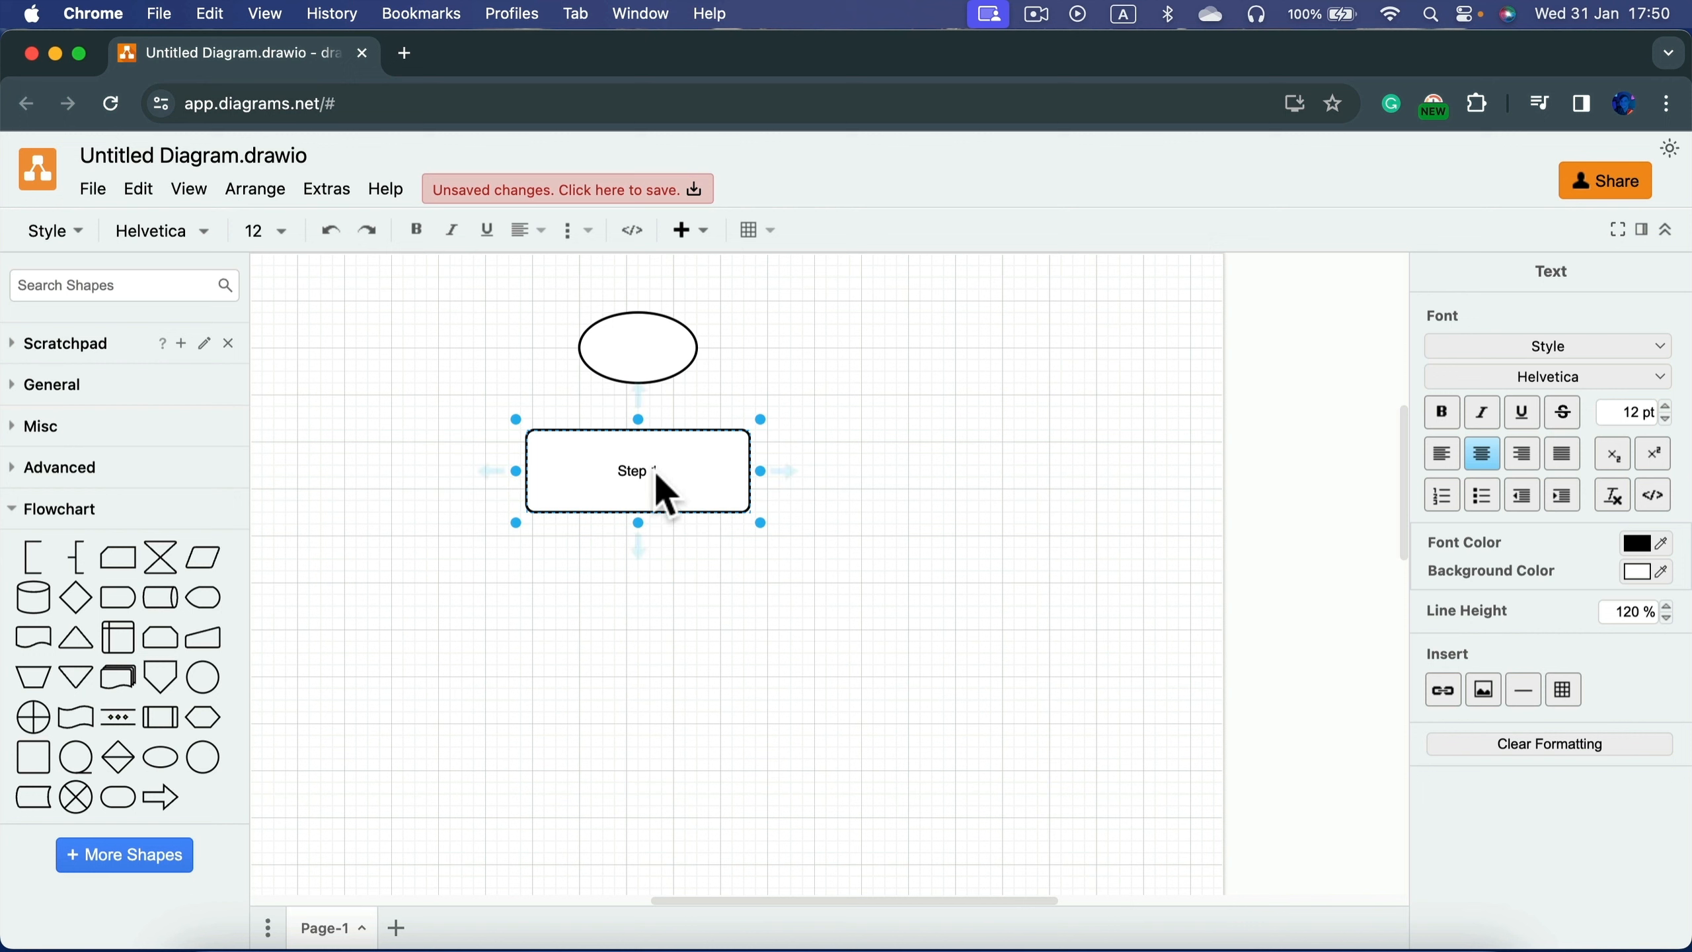
pyautogui.moveTo(660, 477); pyautogui.dragTo(585, 469)
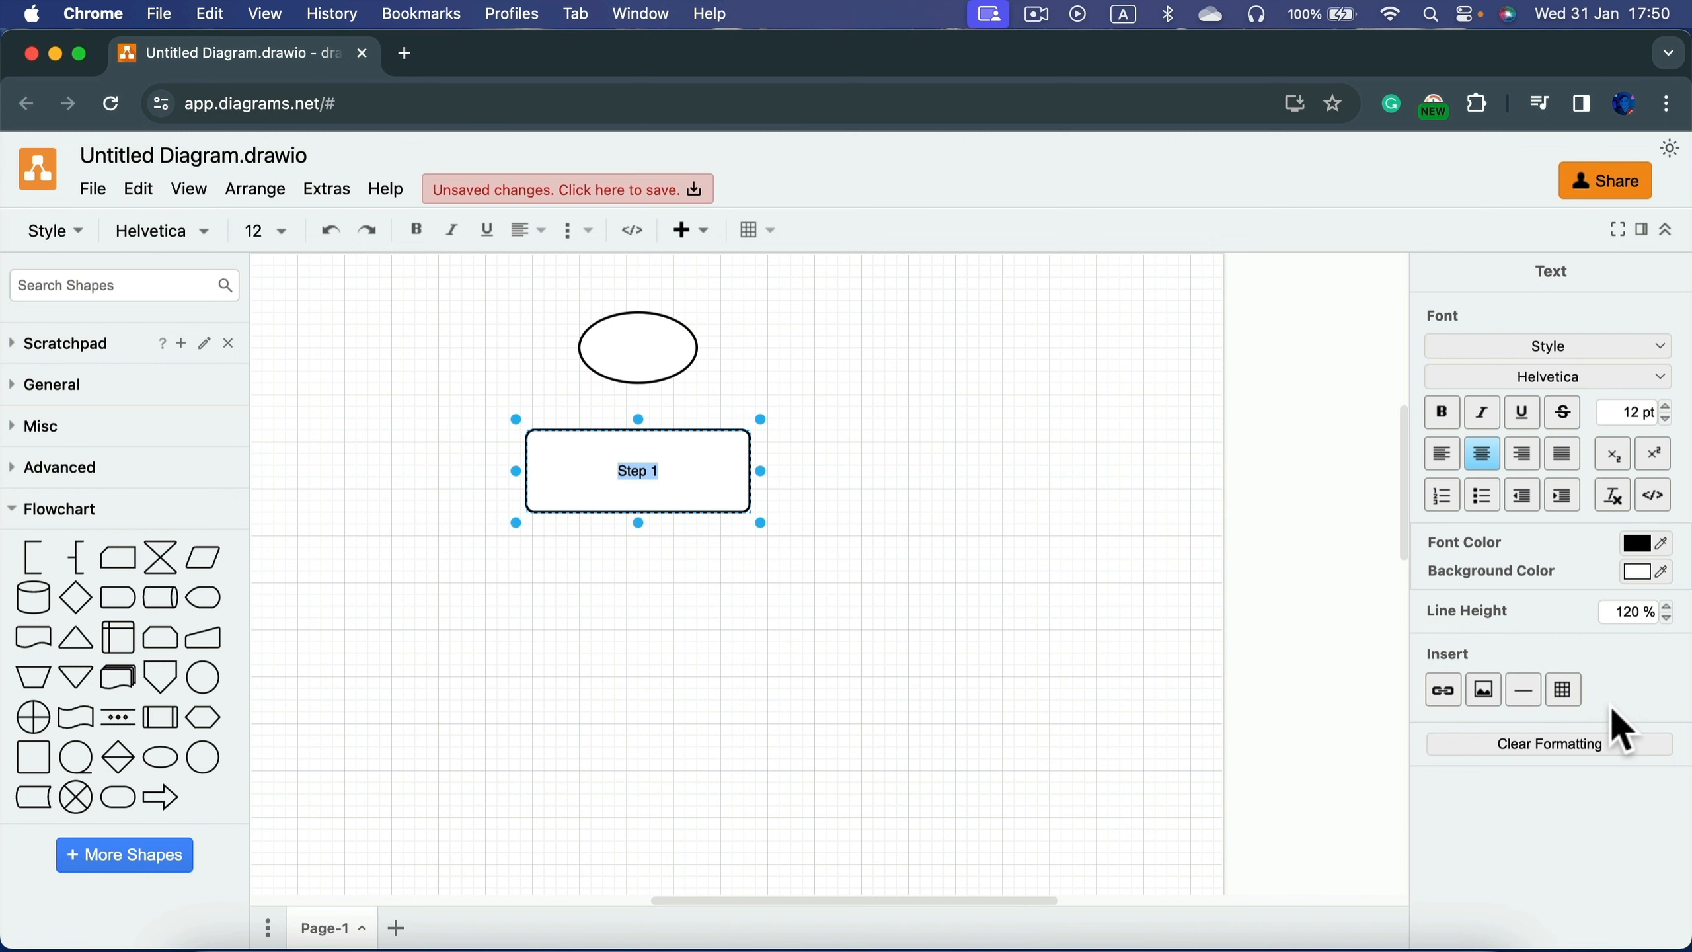
pyautogui.click(1667, 406)
pyautogui.click(1667, 407)
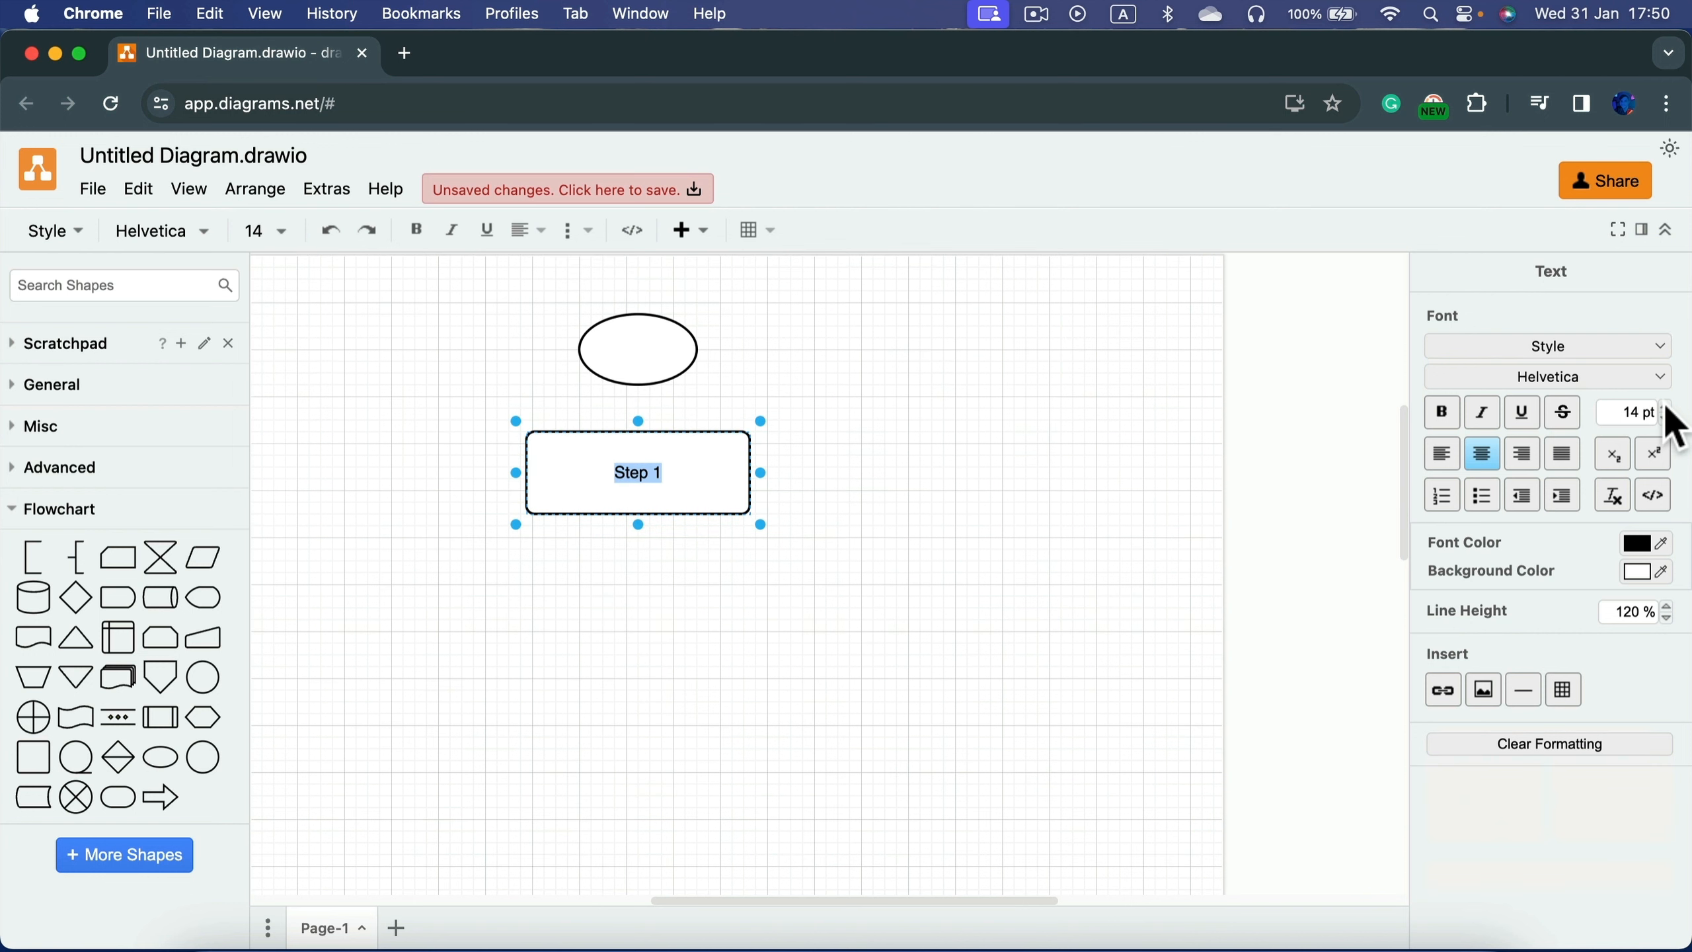
pyautogui.click(1441, 413)
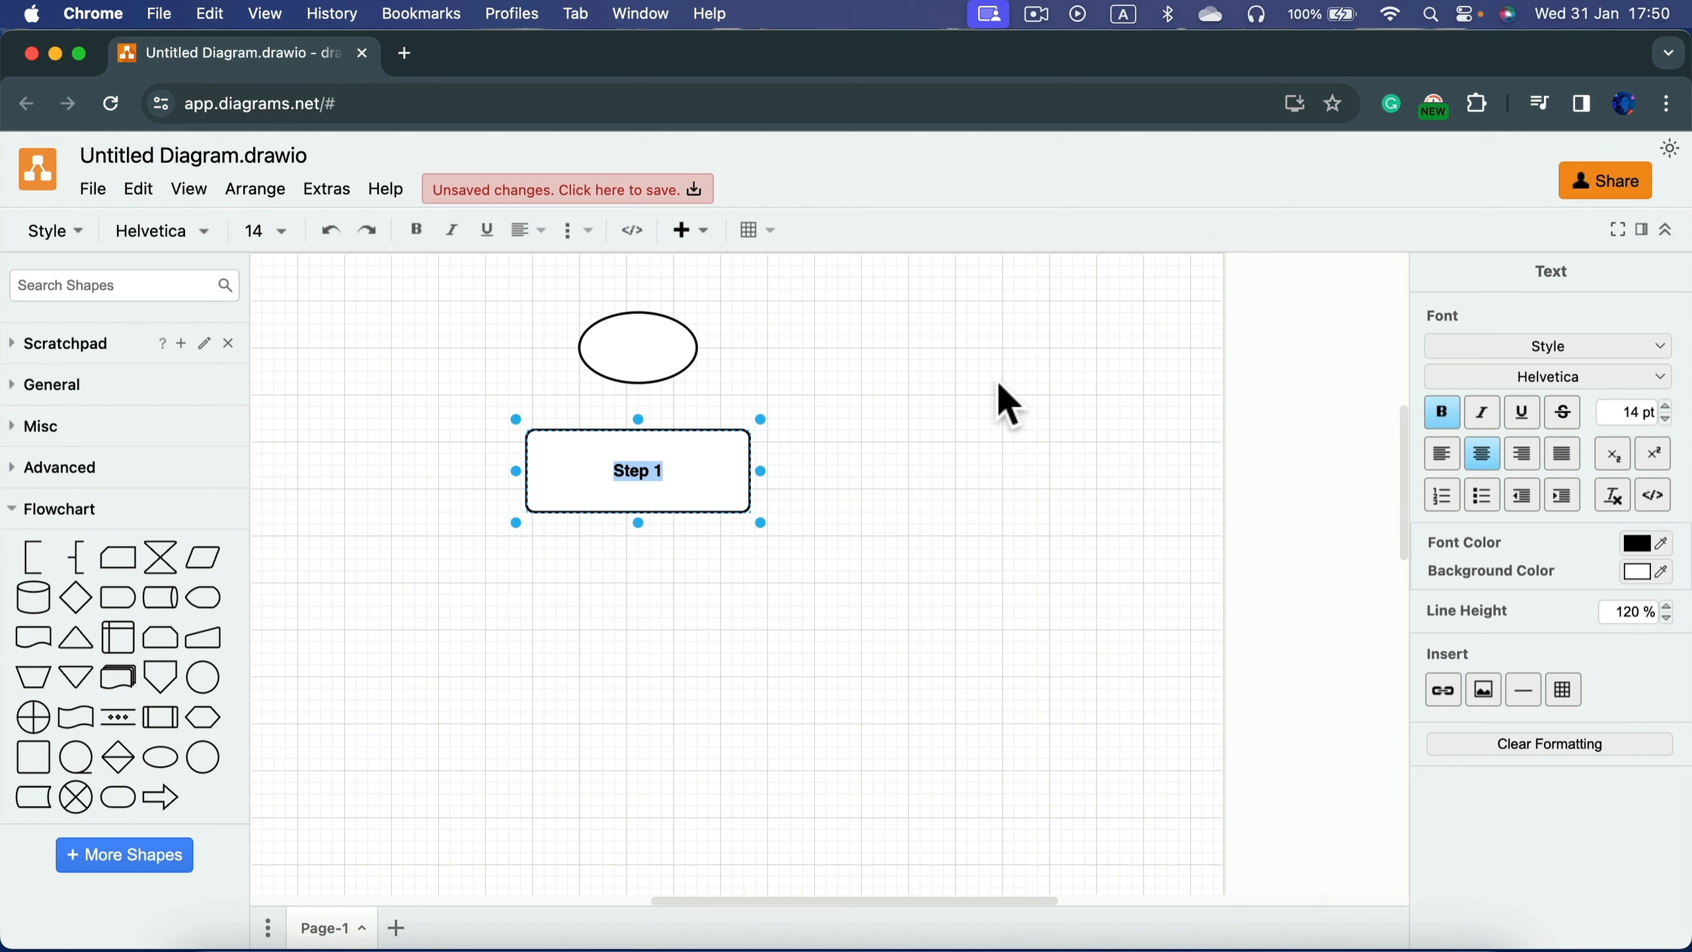
pyautogui.click(848, 453)
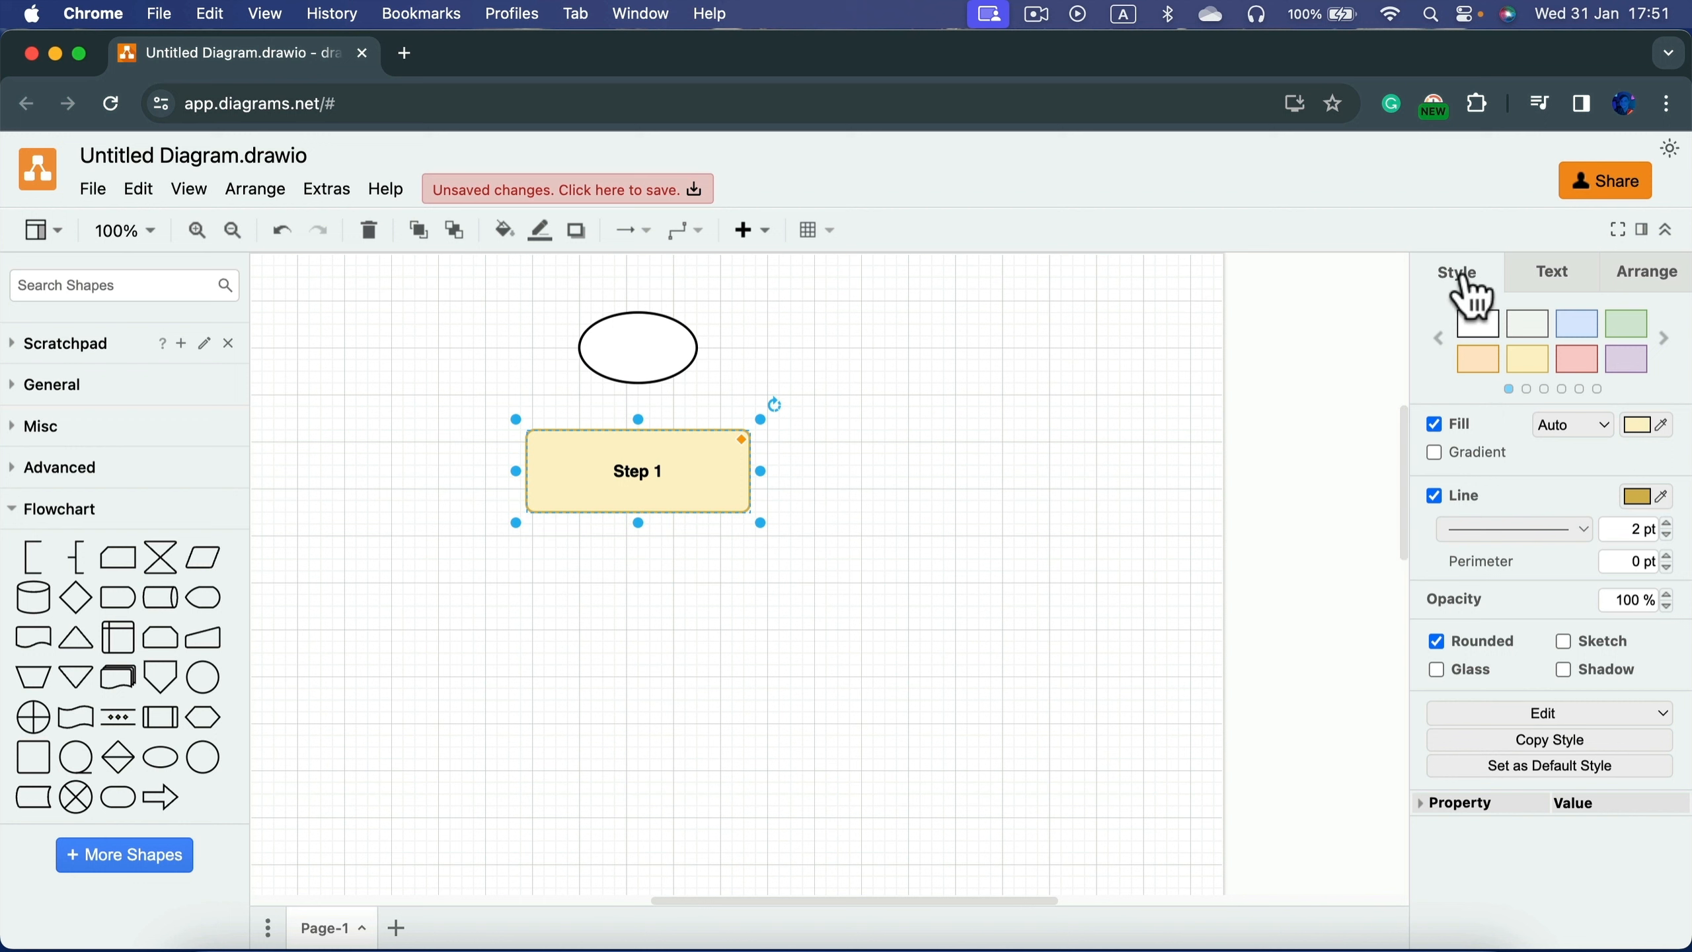
# Step: Look through the text, arrangement and style settings of the Step 1 box
pyautogui.click(1540, 276)
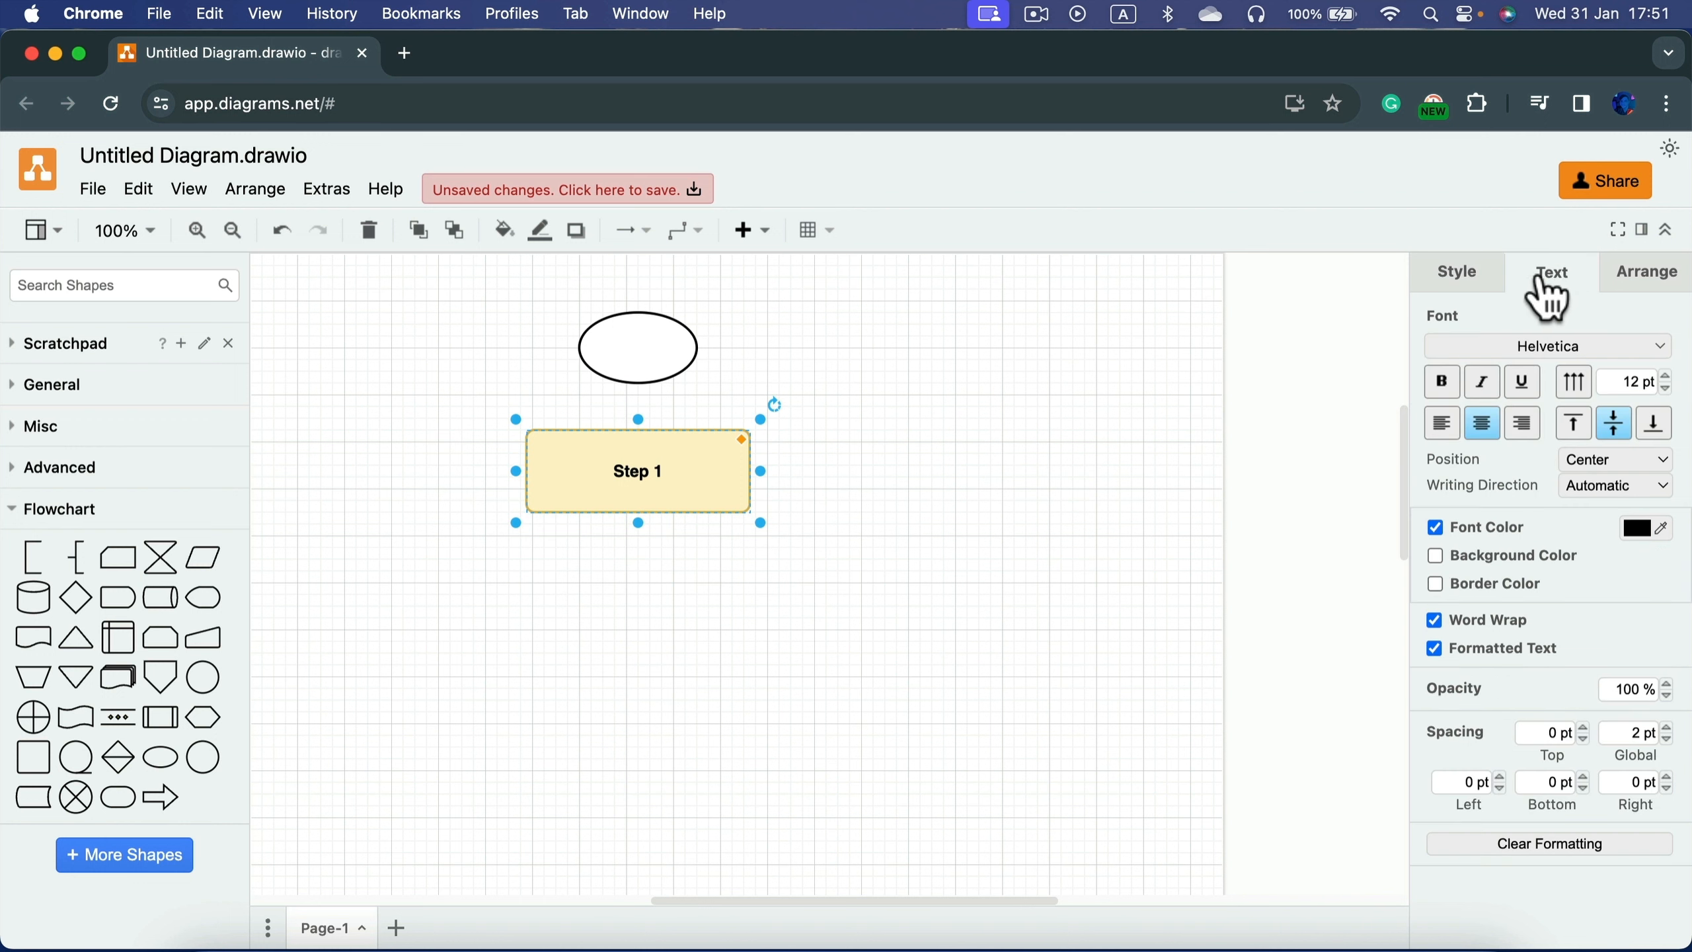
pyautogui.click(1645, 287)
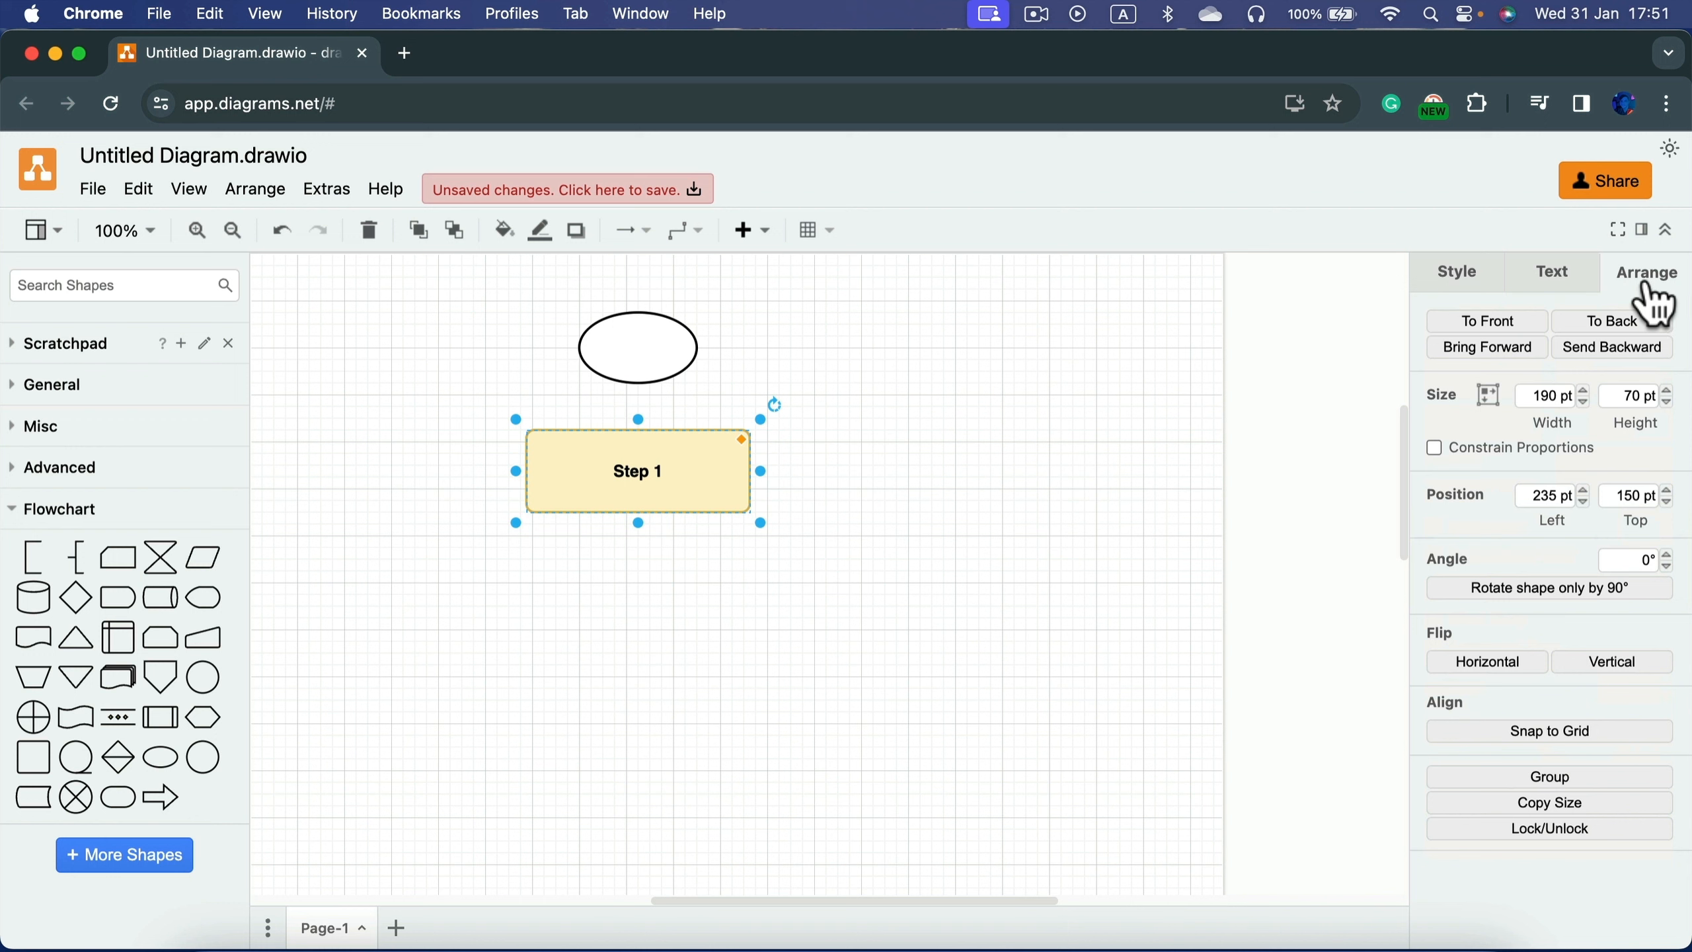
pyautogui.click(1561, 284)
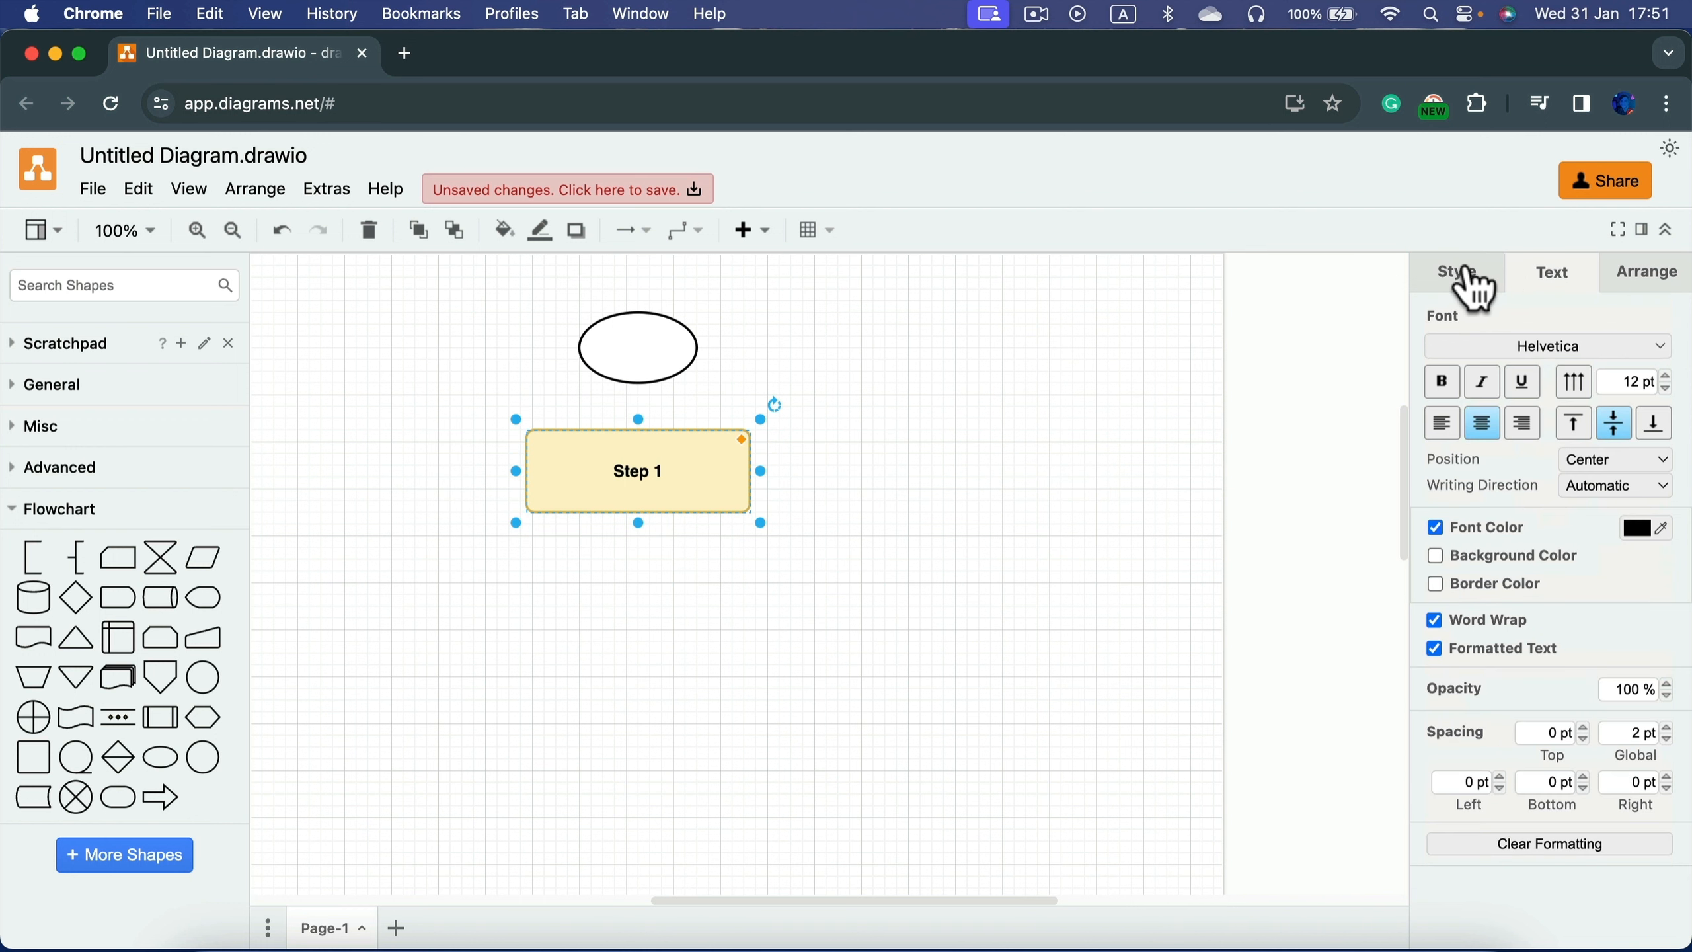
pyautogui.click(1469, 287)
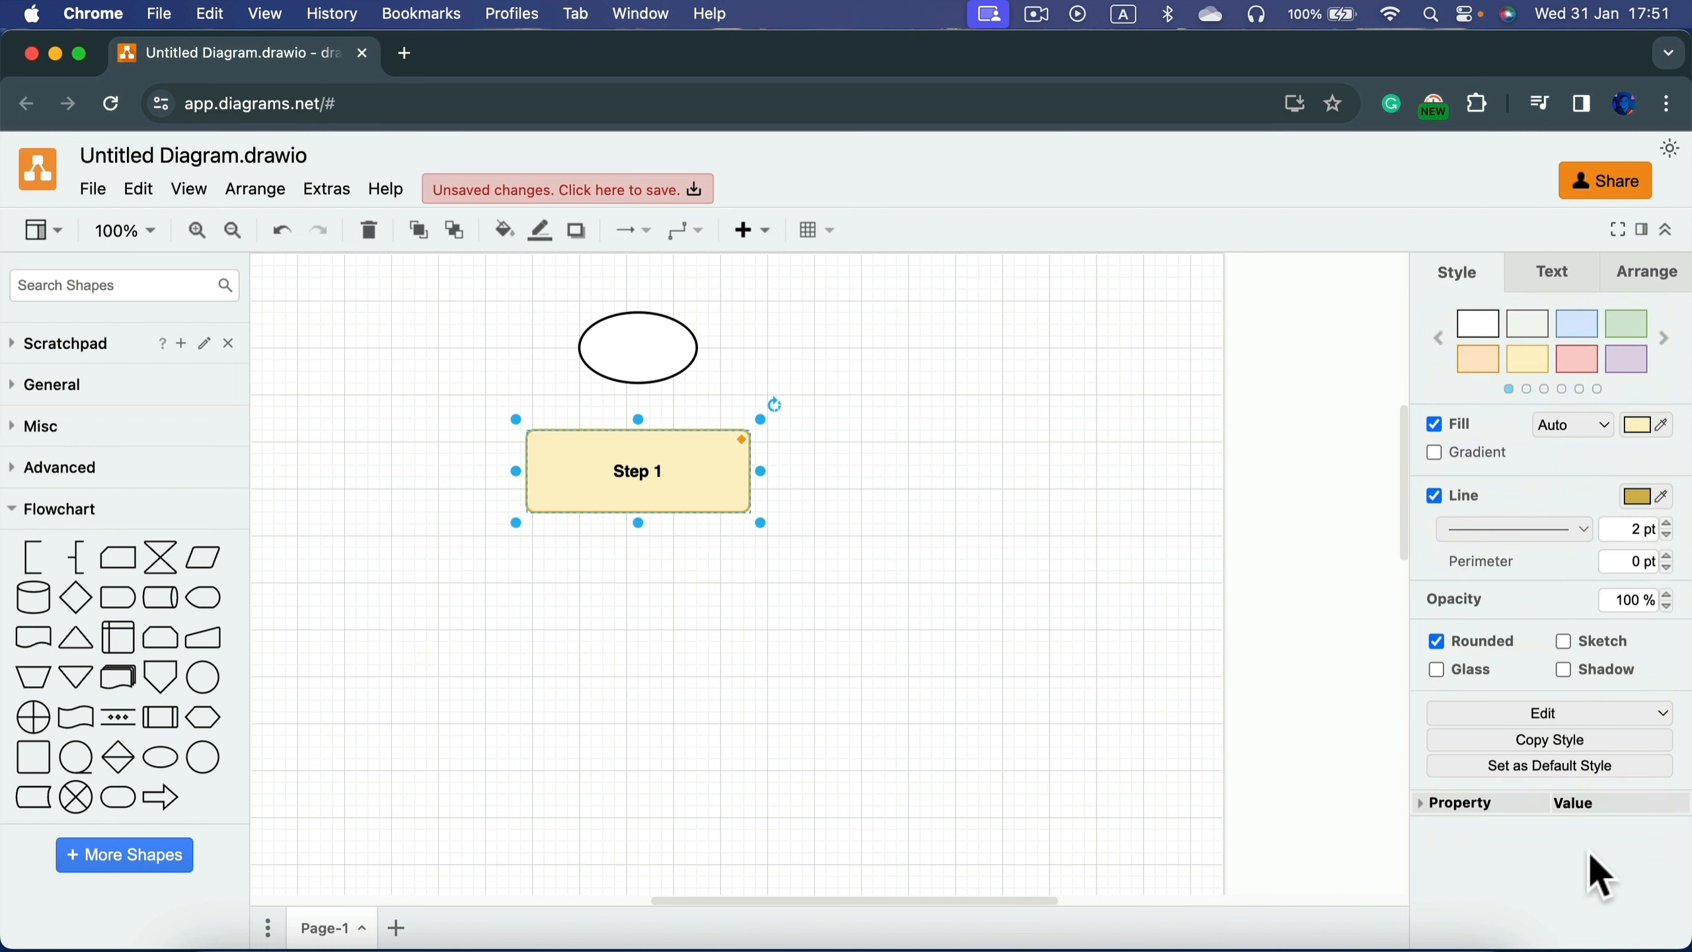
pyautogui.click(893, 406)
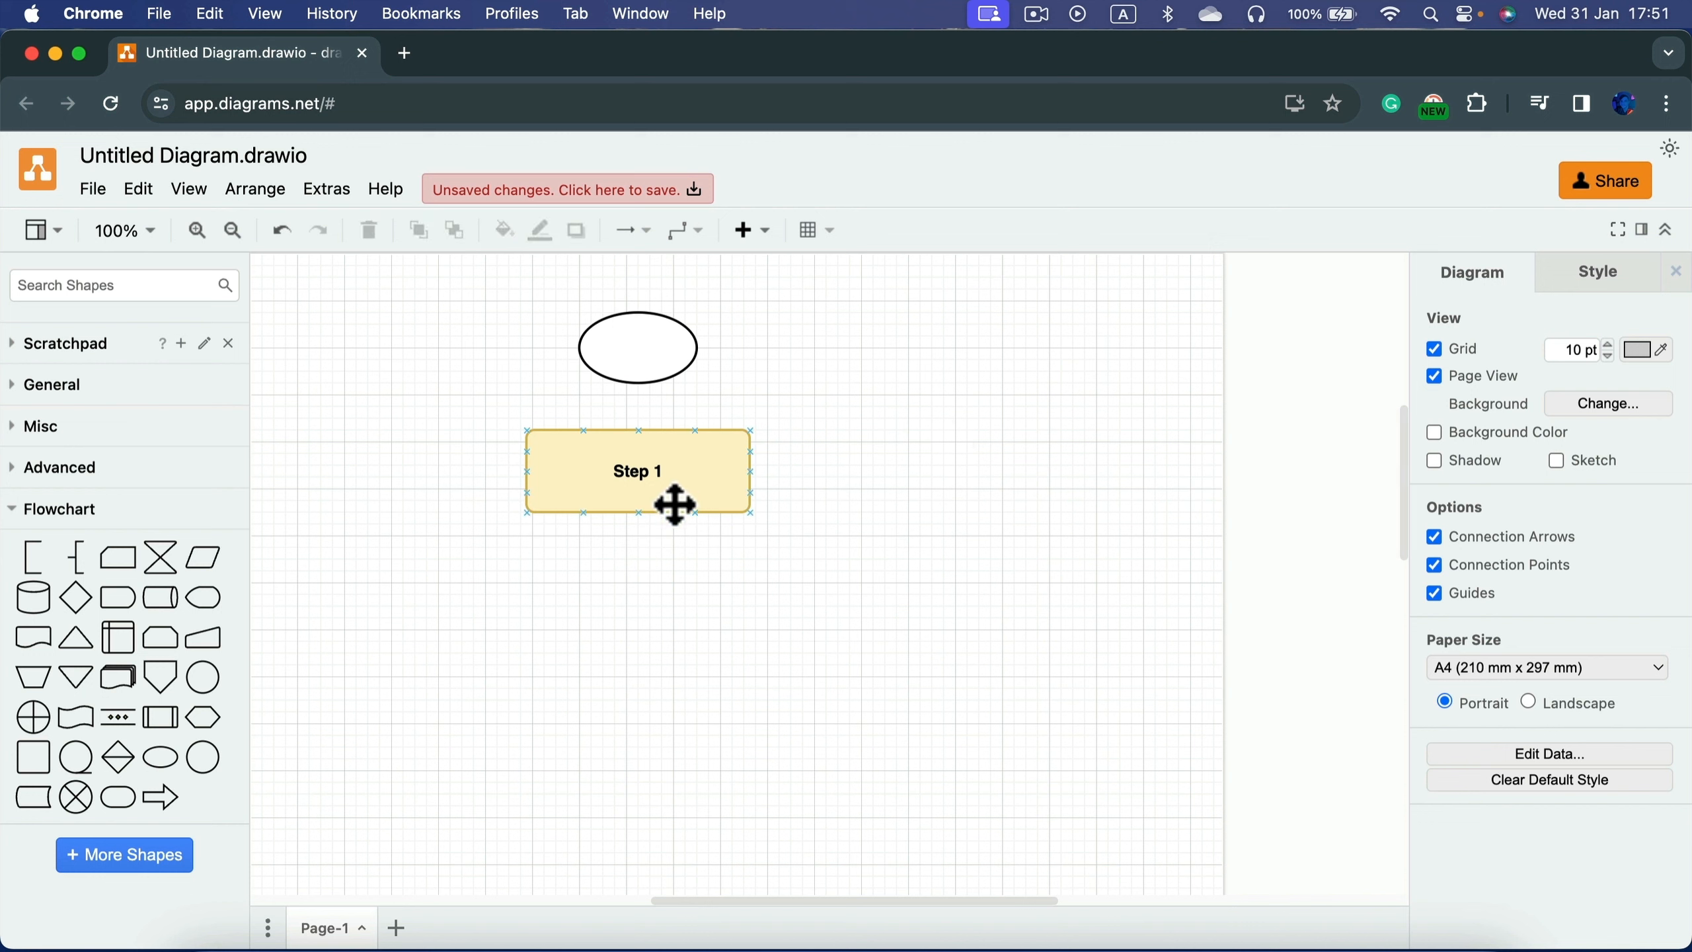
# Step: Place a flowchart diamond shape below the Step 1 box
pyautogui.moveTo(86, 607)
pyautogui.moveTo(81, 605); pyautogui.dragTo(549, 568)
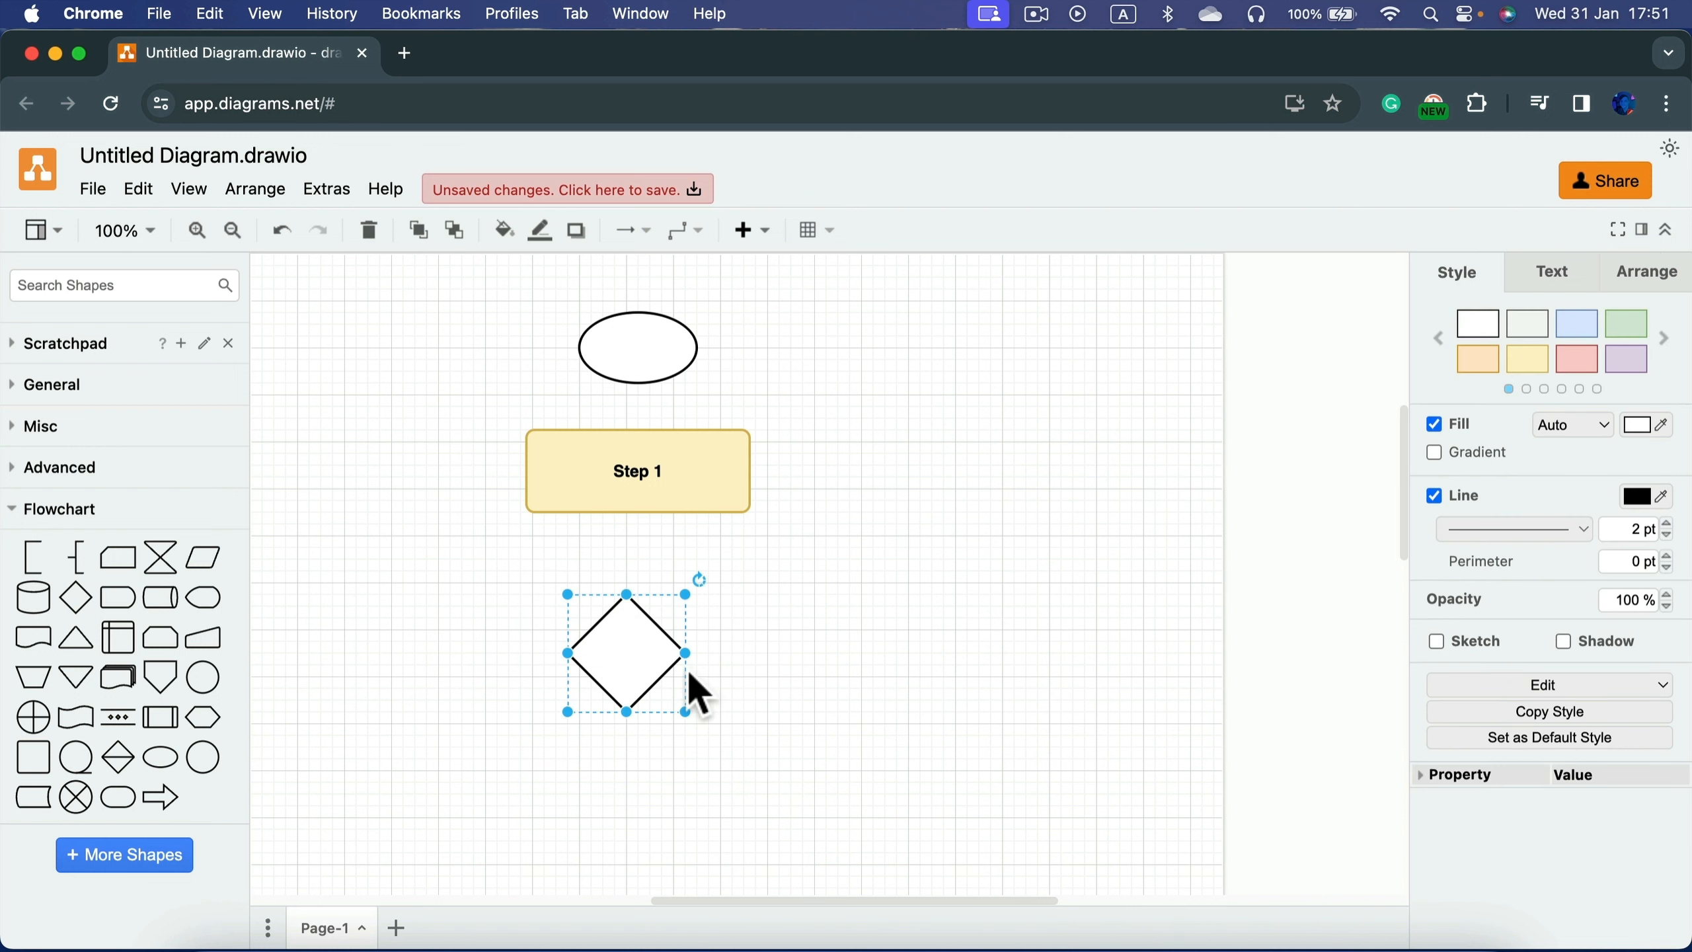
# Step: Duplicate the Step 1 box twice and place the copies below the diamond, one to its left and one to its right
pyautogui.scroll(-5, 690, 680)
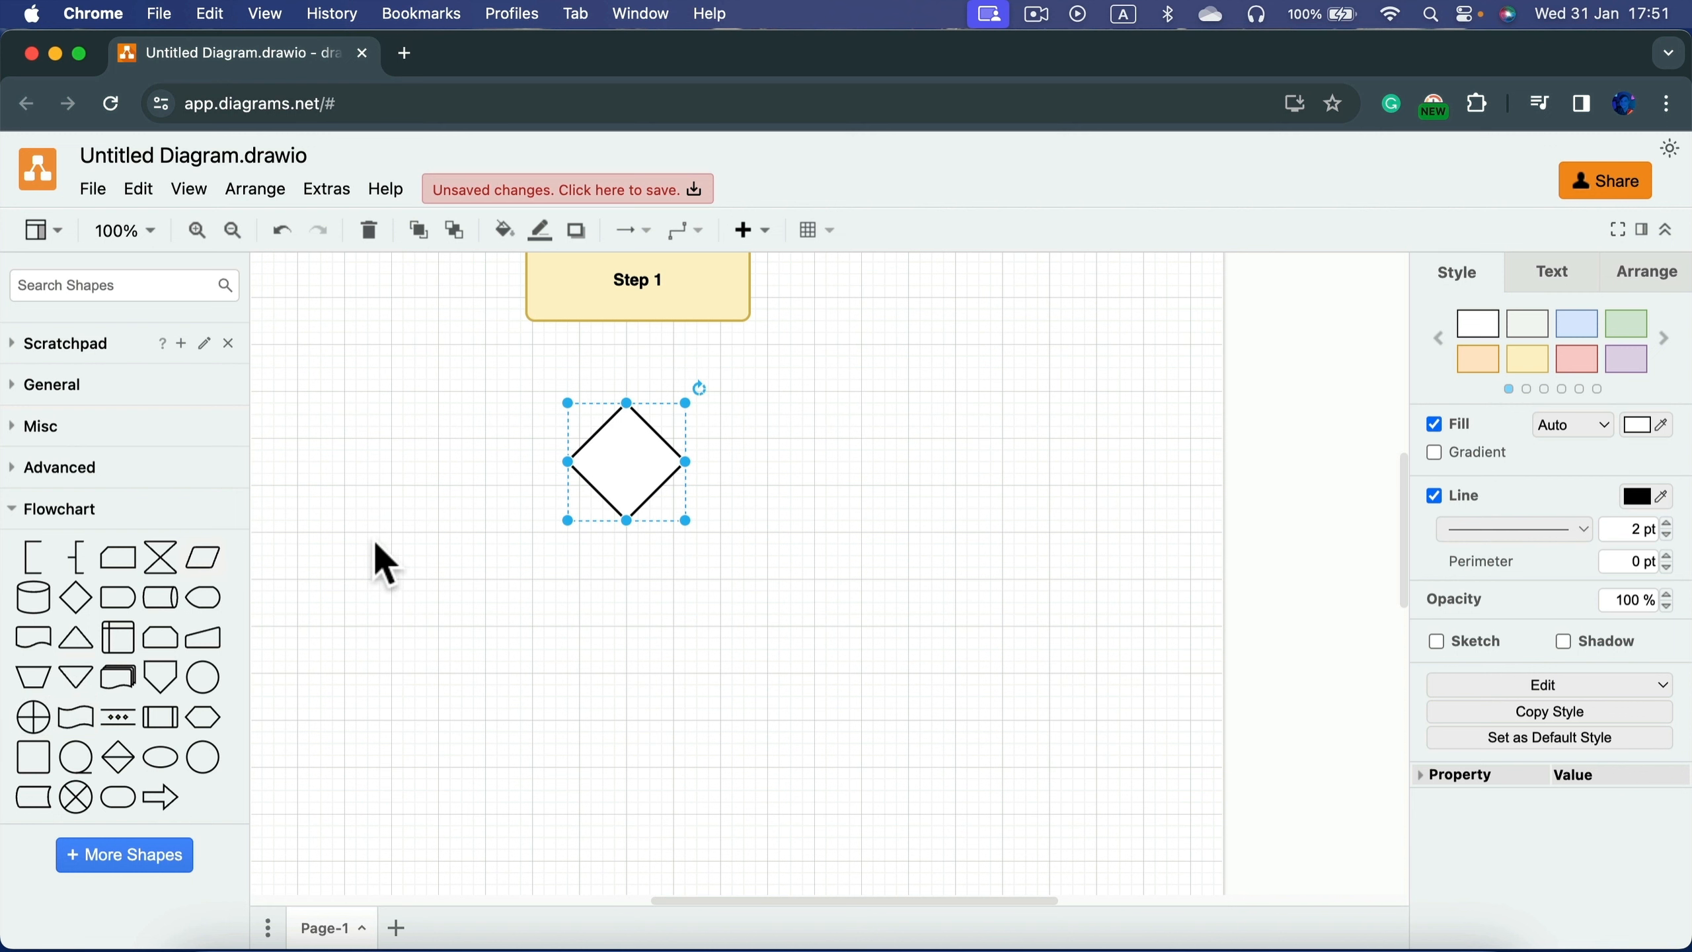
pyautogui.scroll(1, 666, 400)
pyautogui.click(714, 305)
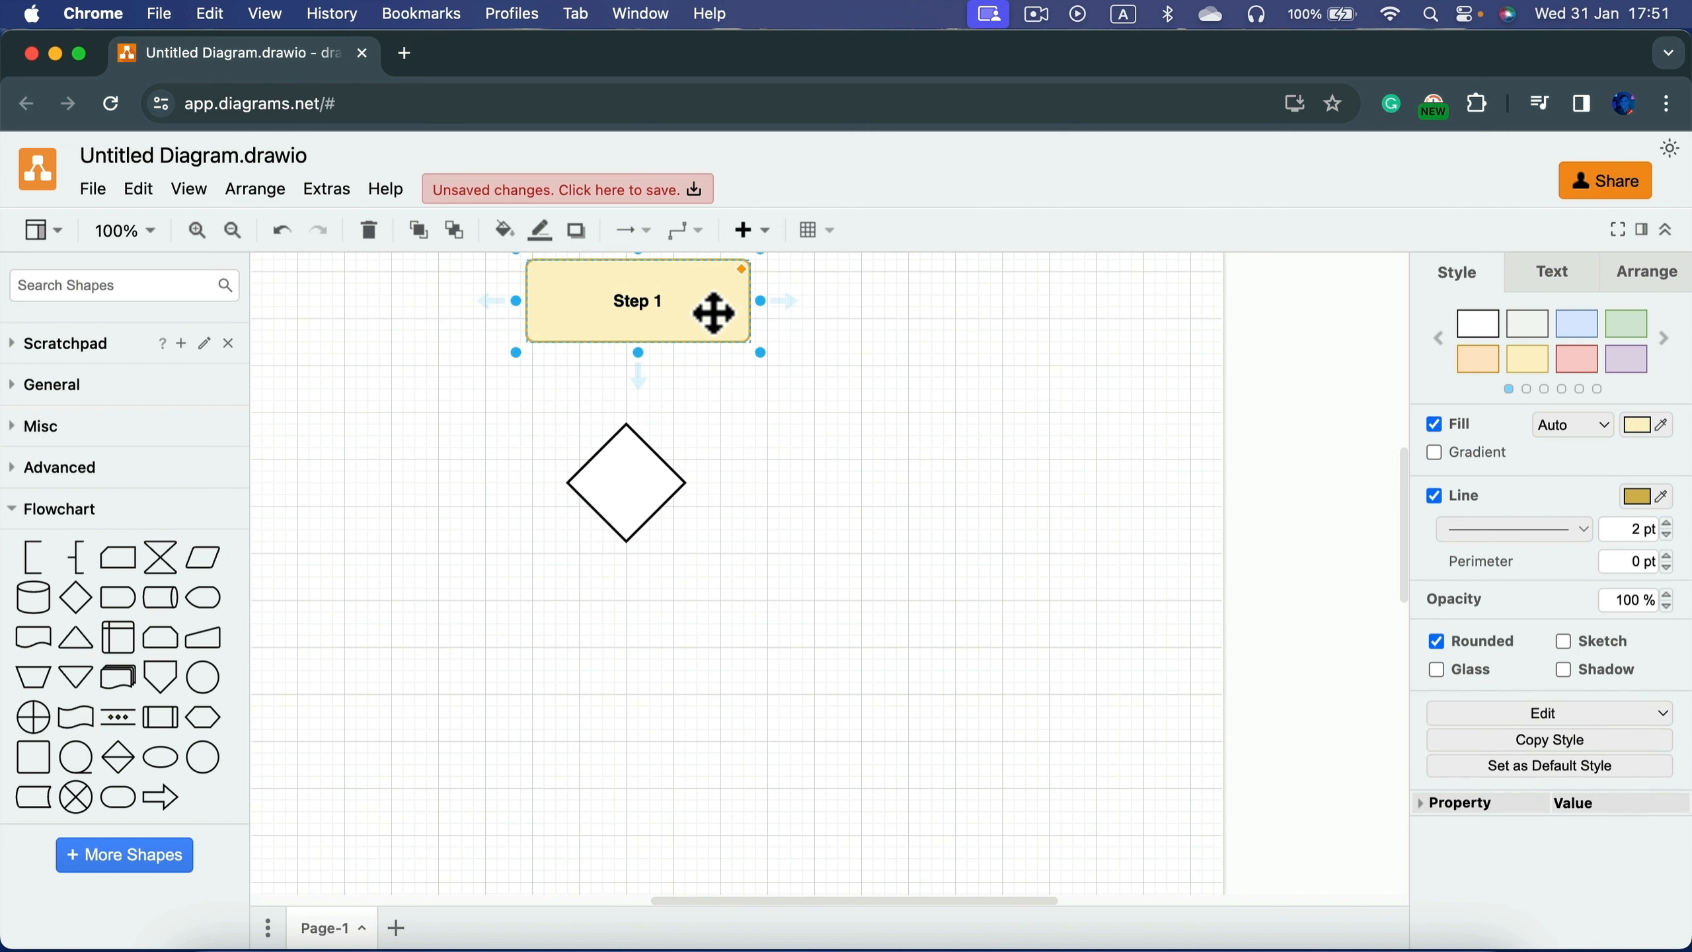
pyautogui.press('super+d')
pyautogui.moveTo(714, 314); pyautogui.dragTo(923, 644)
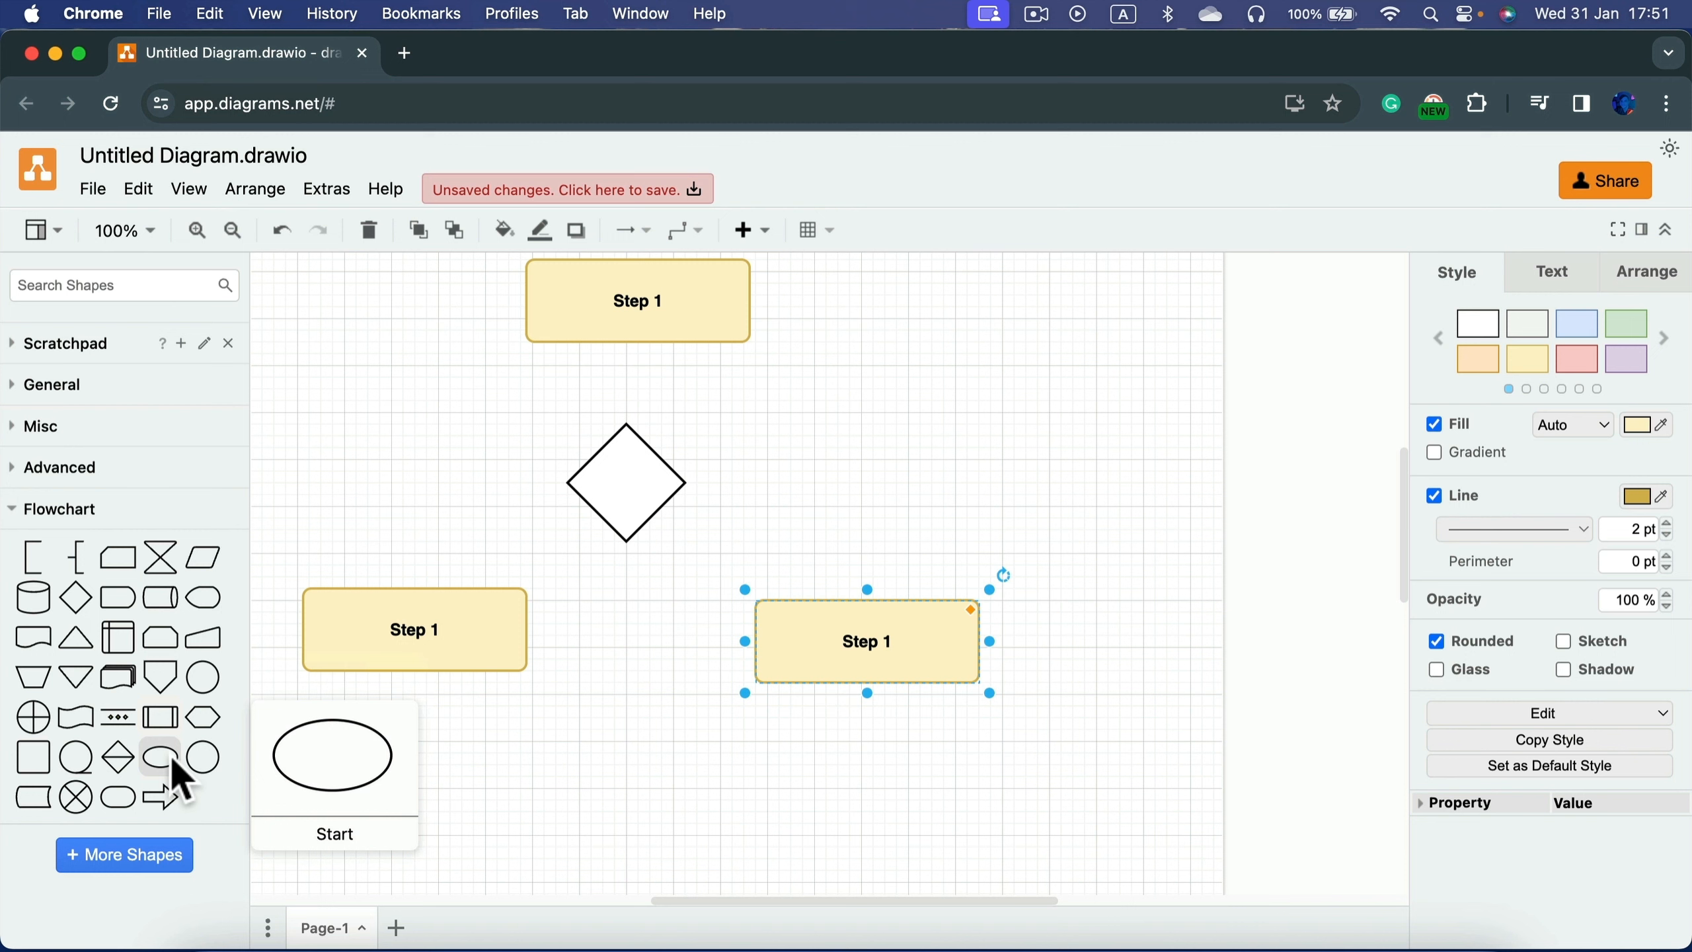
# Step: Duplicate the Start ellipse and place the copy below the two lower boxes, in line with the diamond
pyautogui.scroll(3, 679, 446)
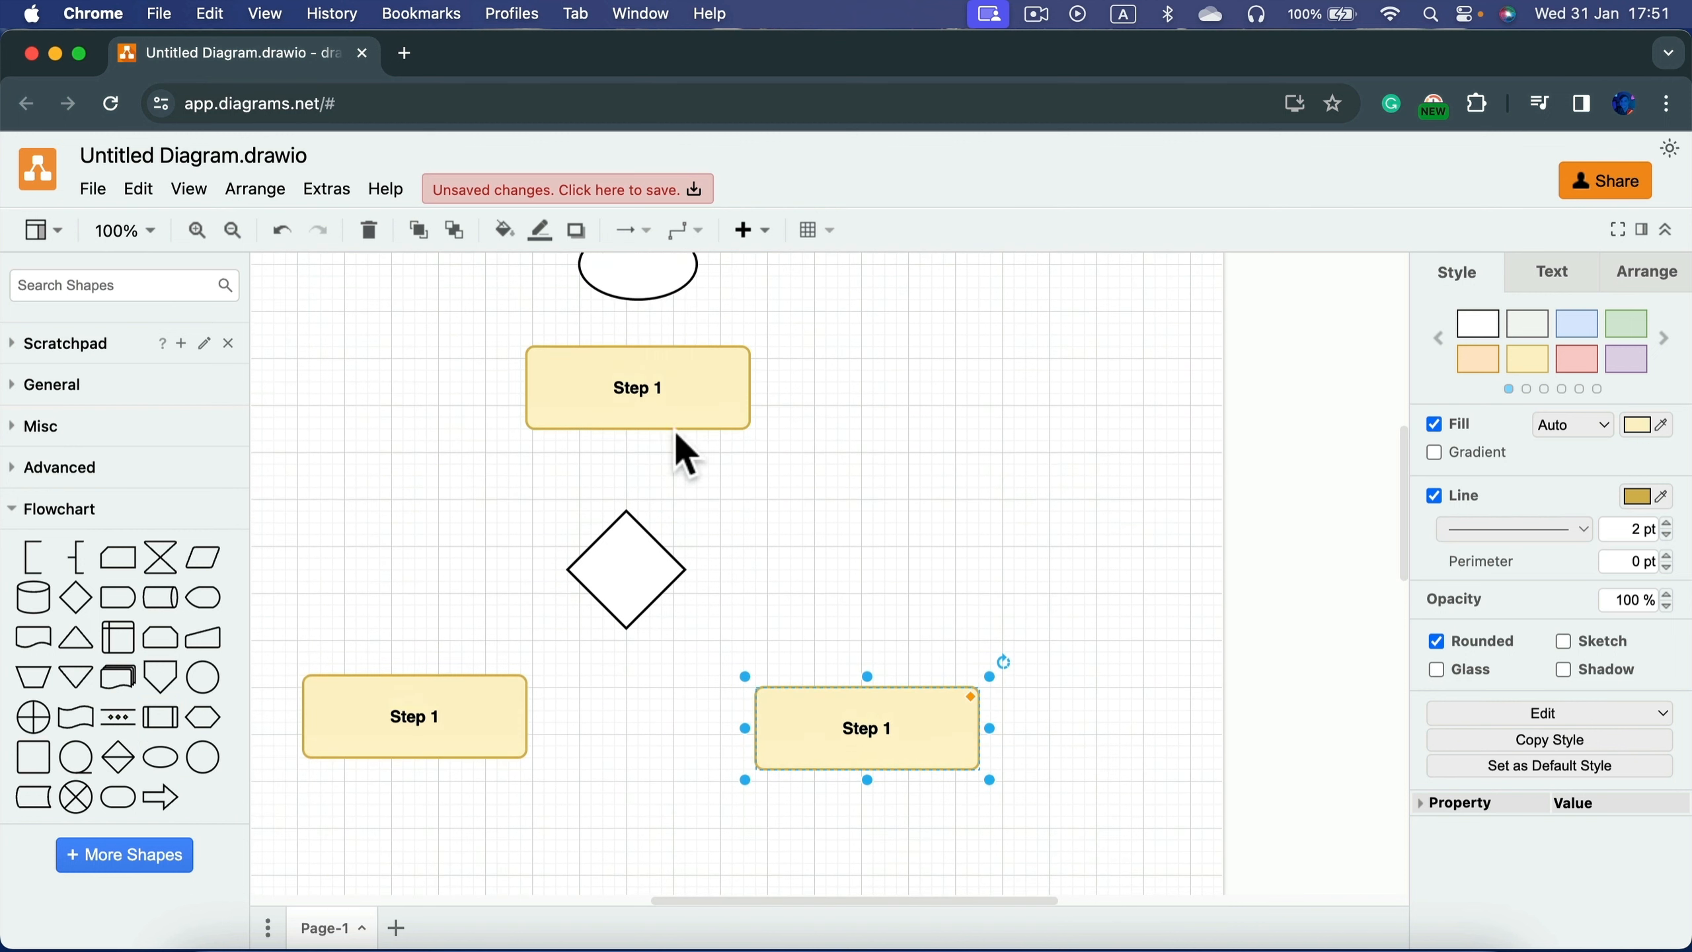
pyautogui.click(669, 293)
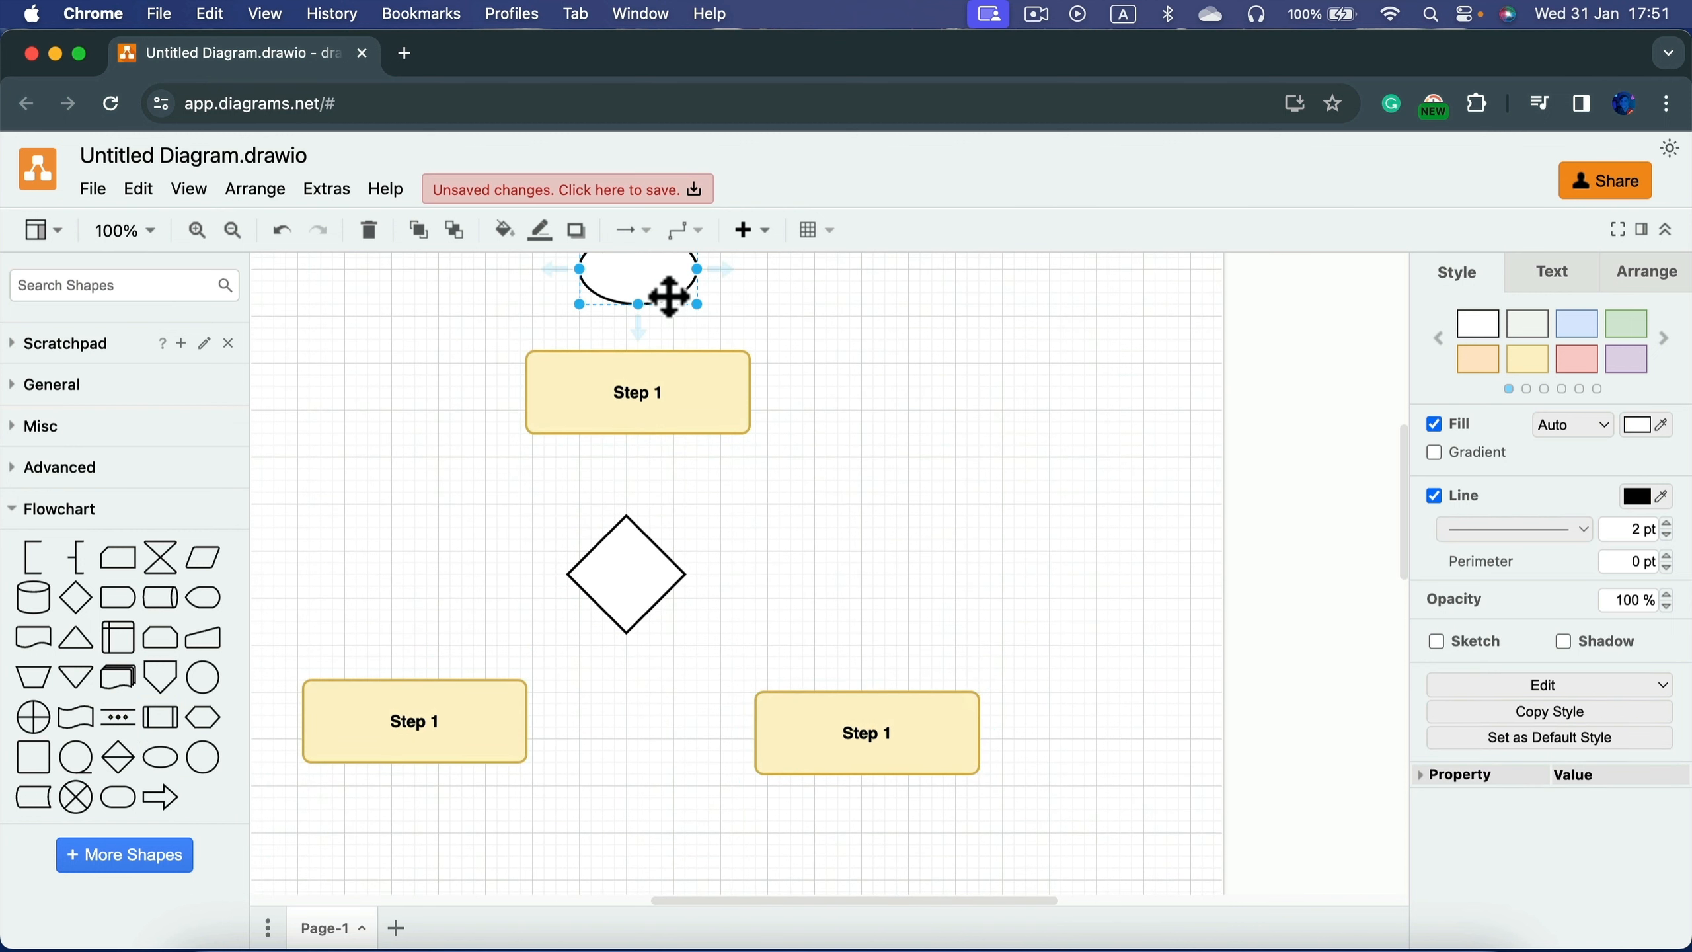
pyautogui.moveTo(669, 296); pyautogui.dragTo(688, 377)
pyautogui.moveTo(662, 314); pyautogui.dragTo(645, 879)
pyautogui.scroll(-5, 645, 773)
pyautogui.moveTo(641, 725); pyautogui.dragTo(638, 781)
# Step: Label the lower ellipse END and apply the light red preset style to it
pyautogui.doubleClick(640, 778)
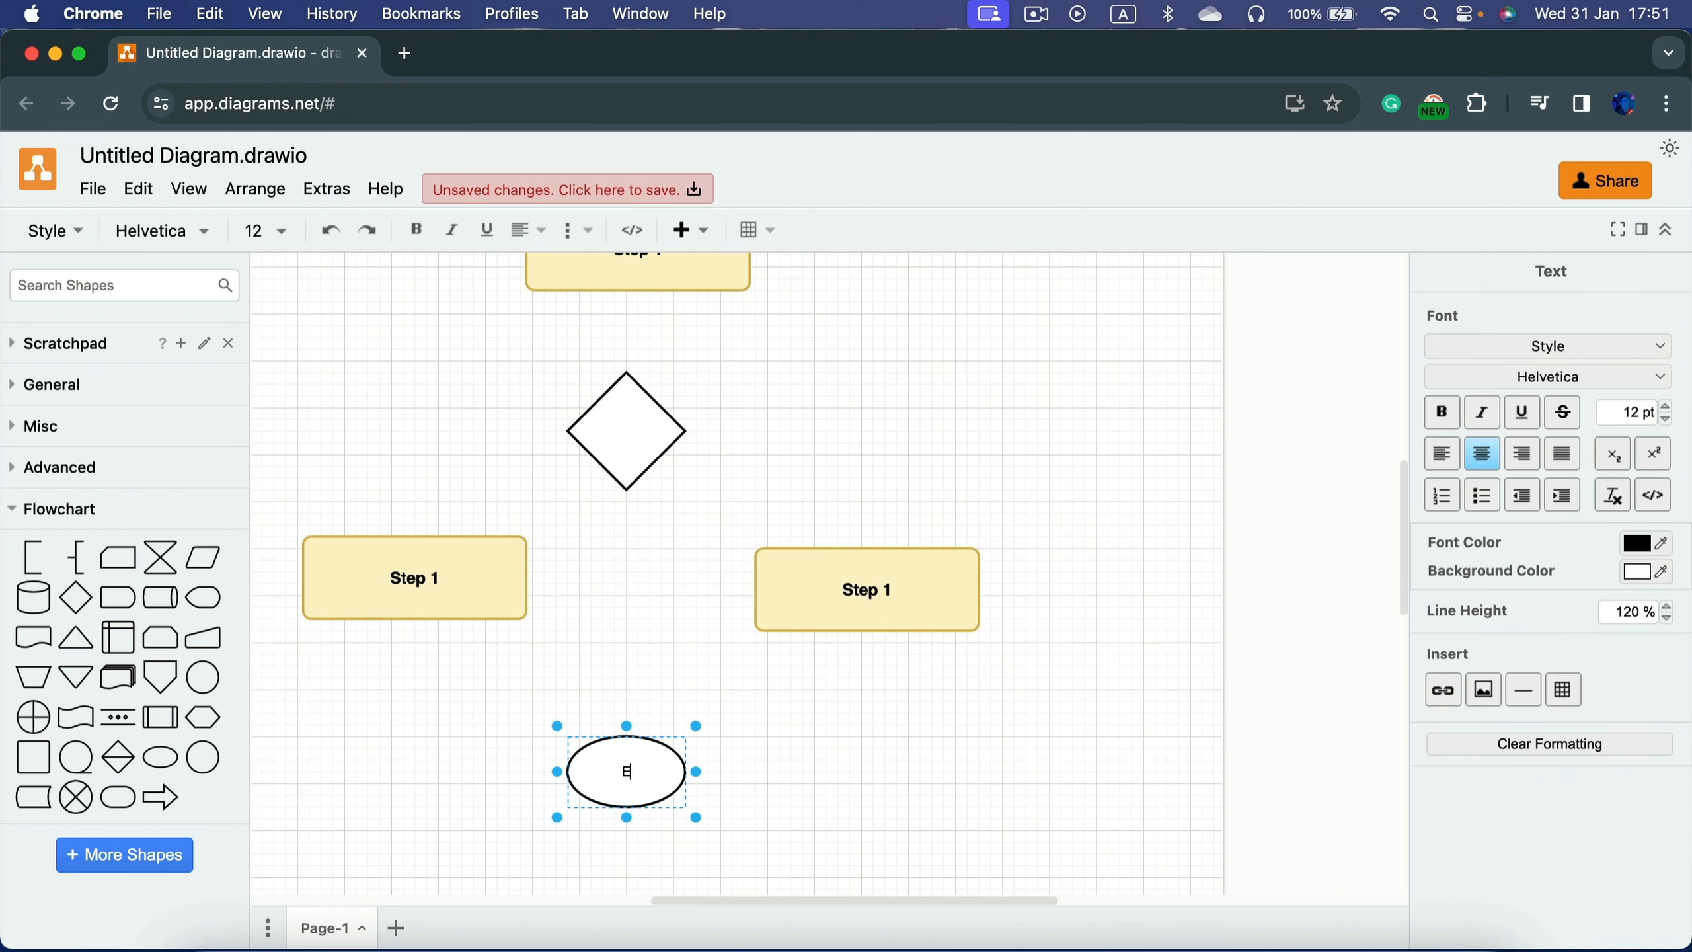
pyautogui.press('Escape')
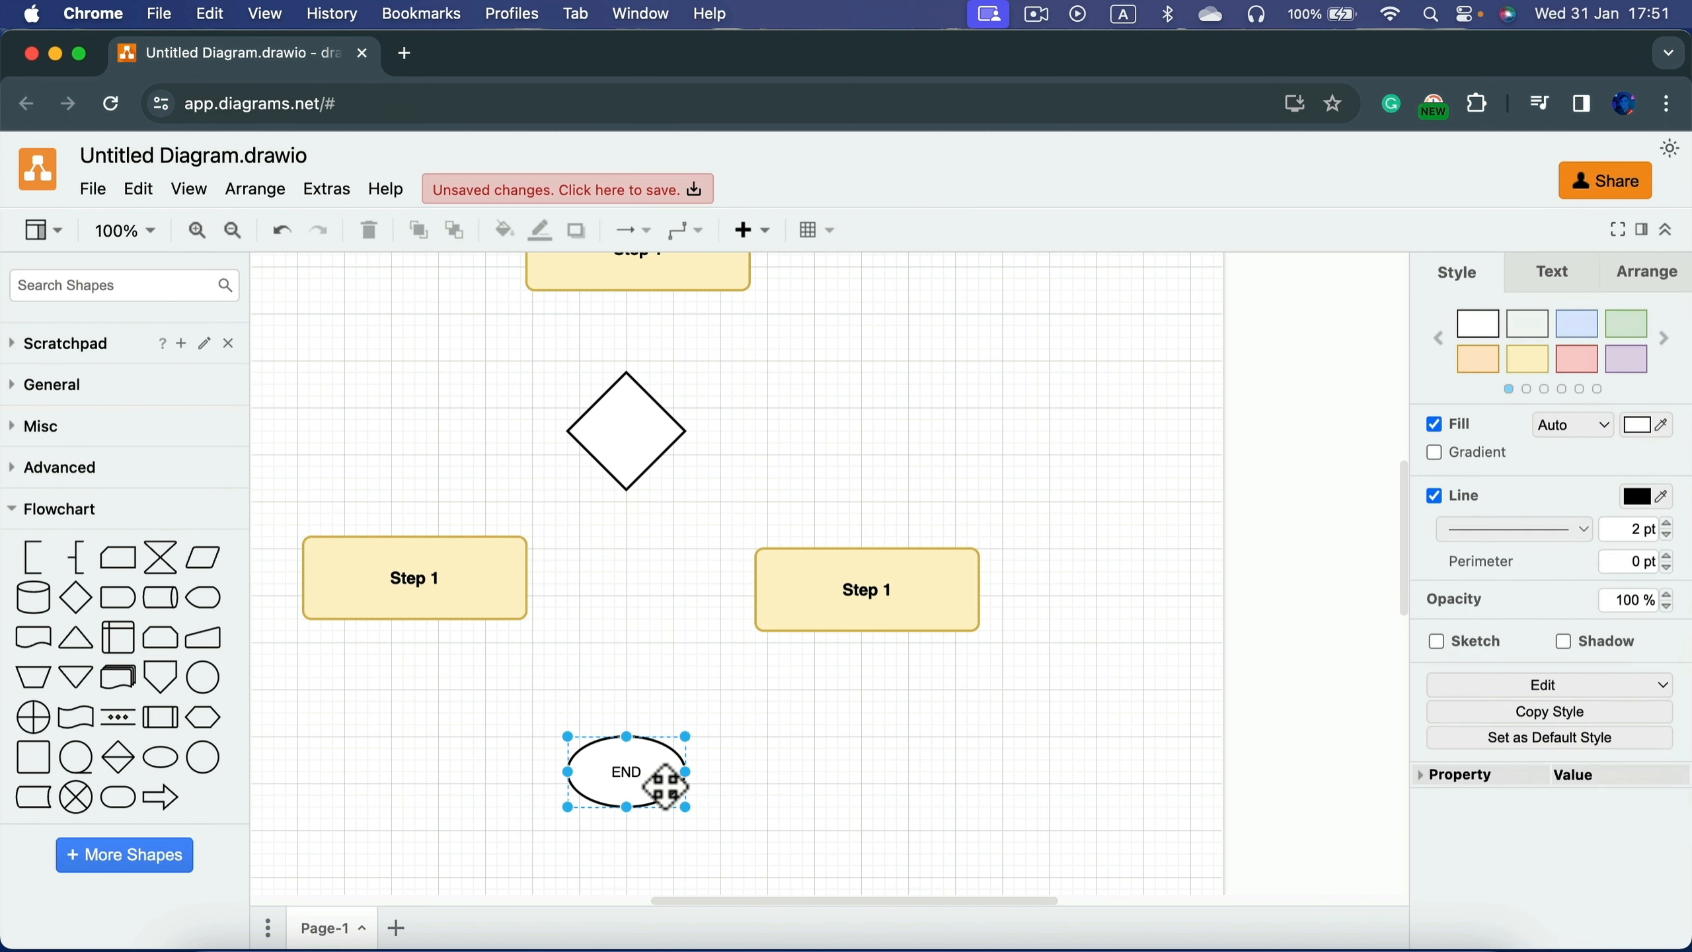
pyautogui.click(1568, 364)
pyautogui.scroll(10, 791, 509)
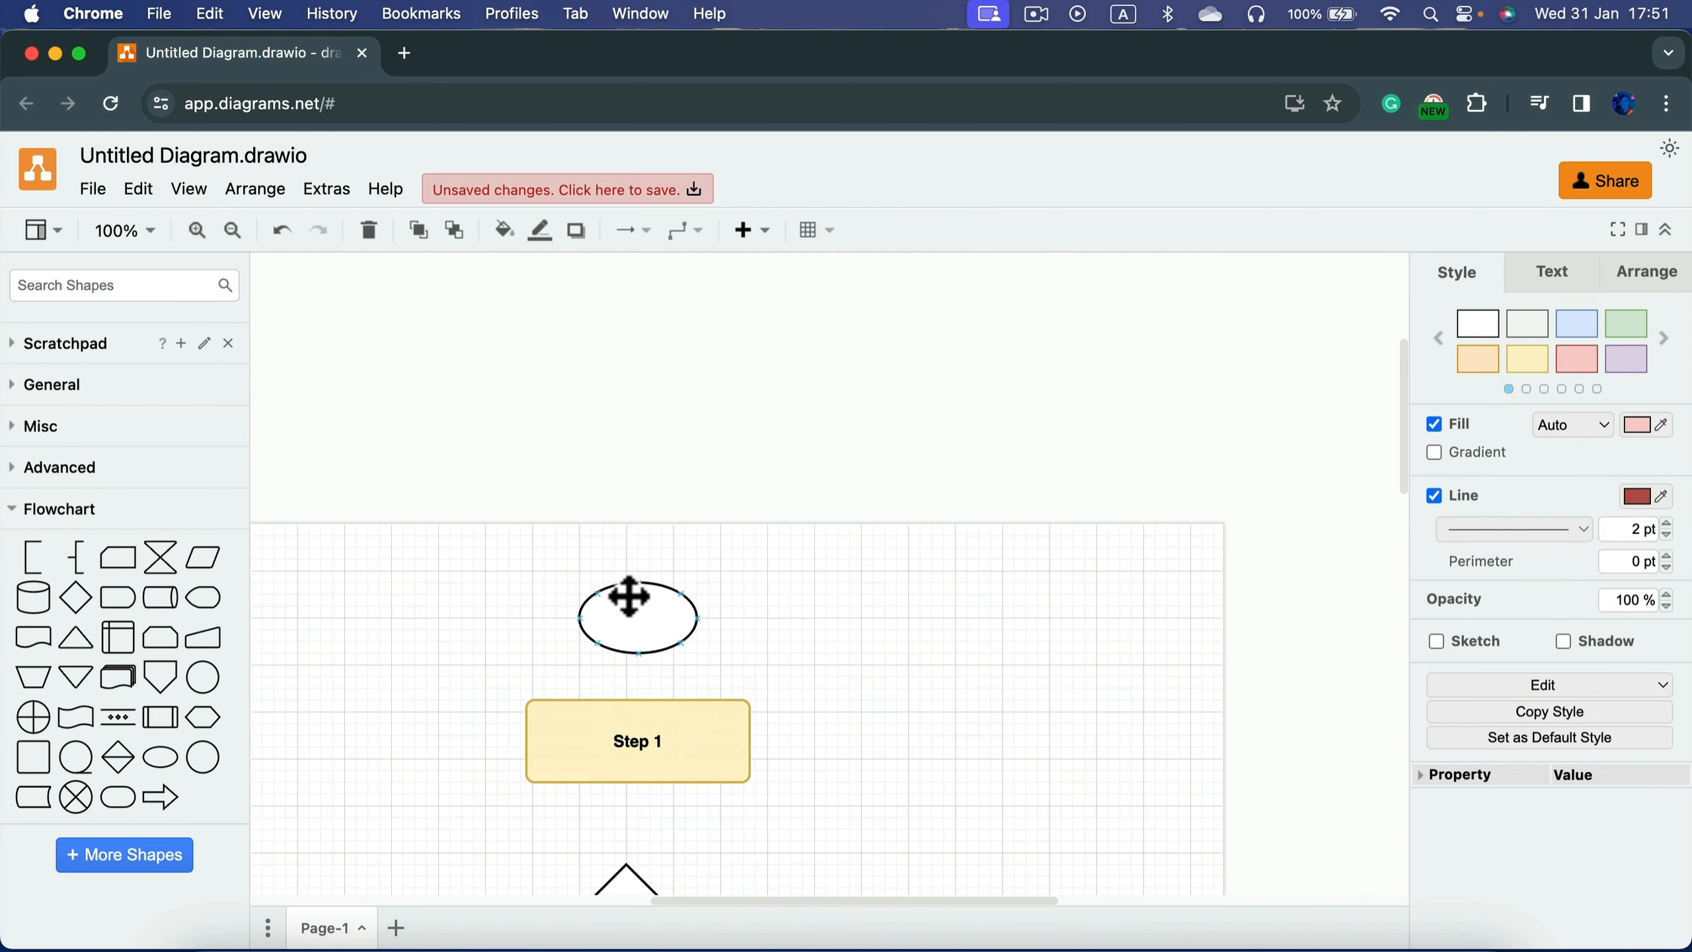
# Step: Label the ellipse above the Step 1 box START and apply the light green preset style to it
pyautogui.doubleClick(635, 613)
pyautogui.write('ST')
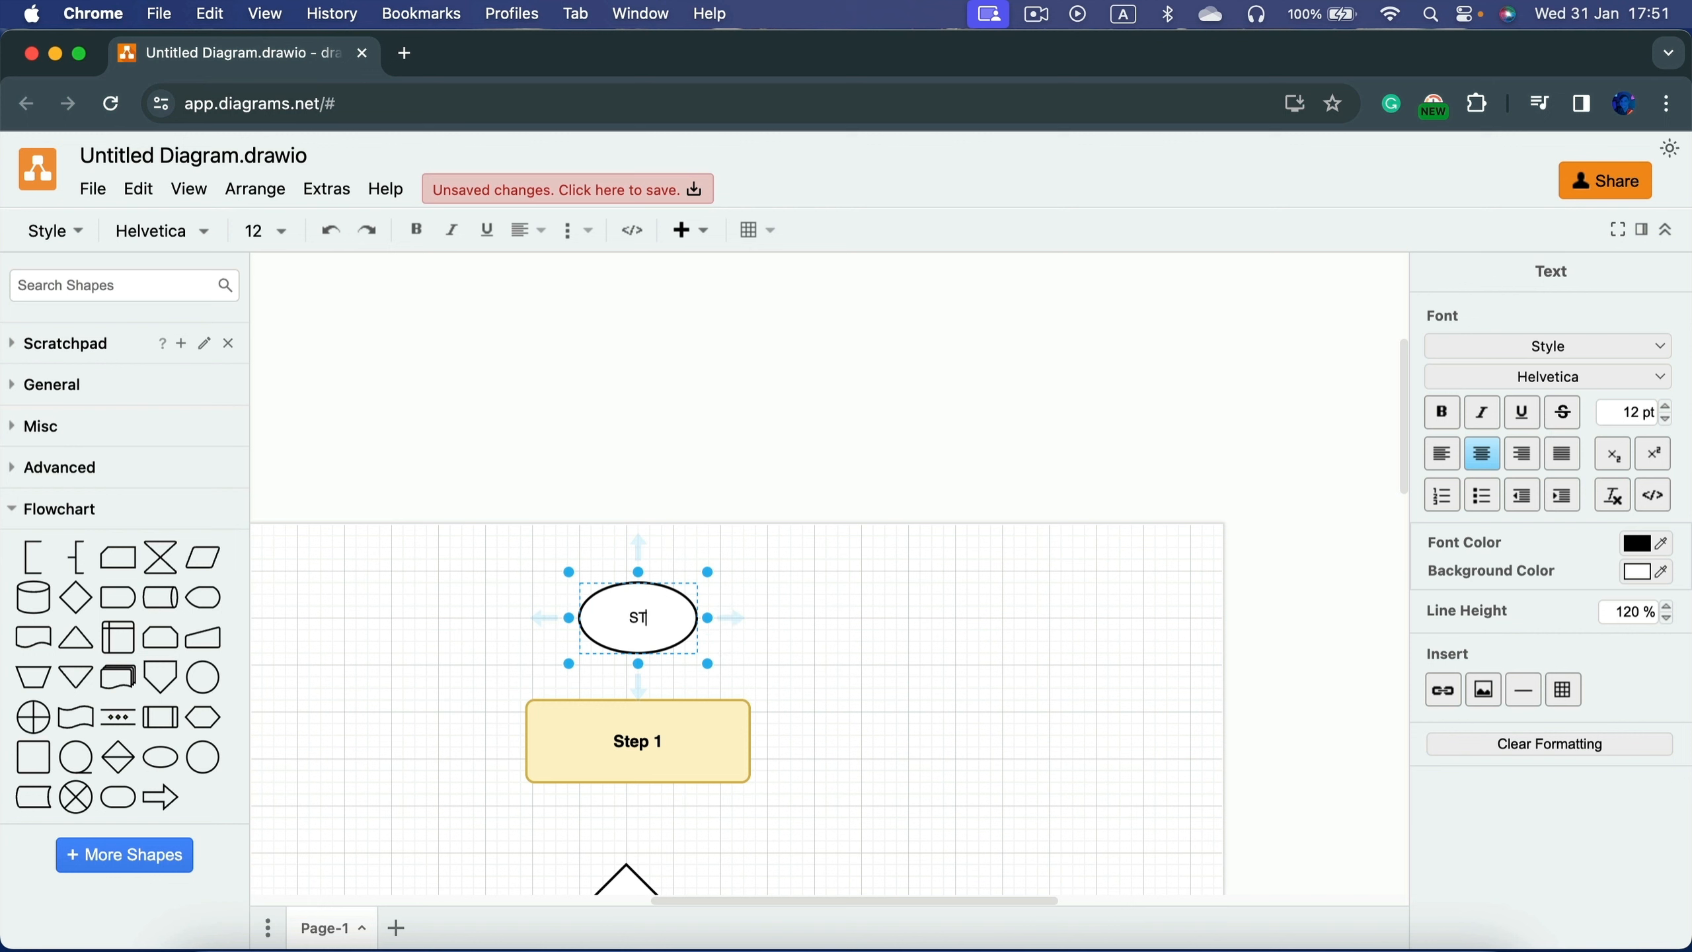
pyautogui.write('ART')
pyautogui.click(993, 646)
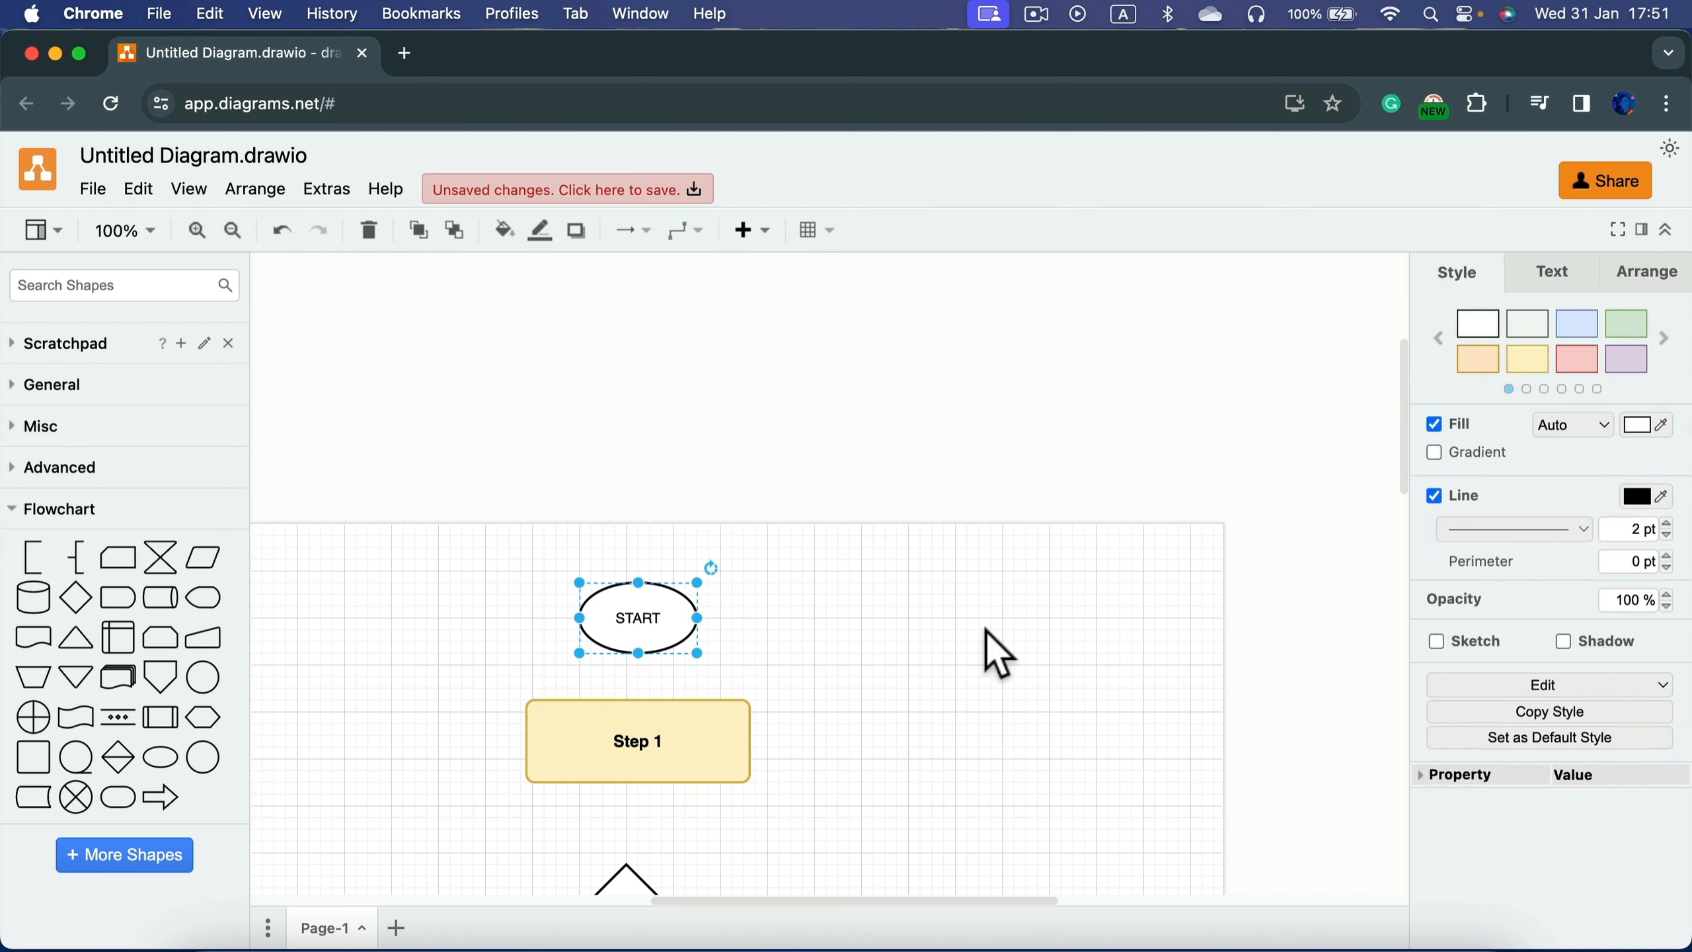
pyautogui.click(674, 614)
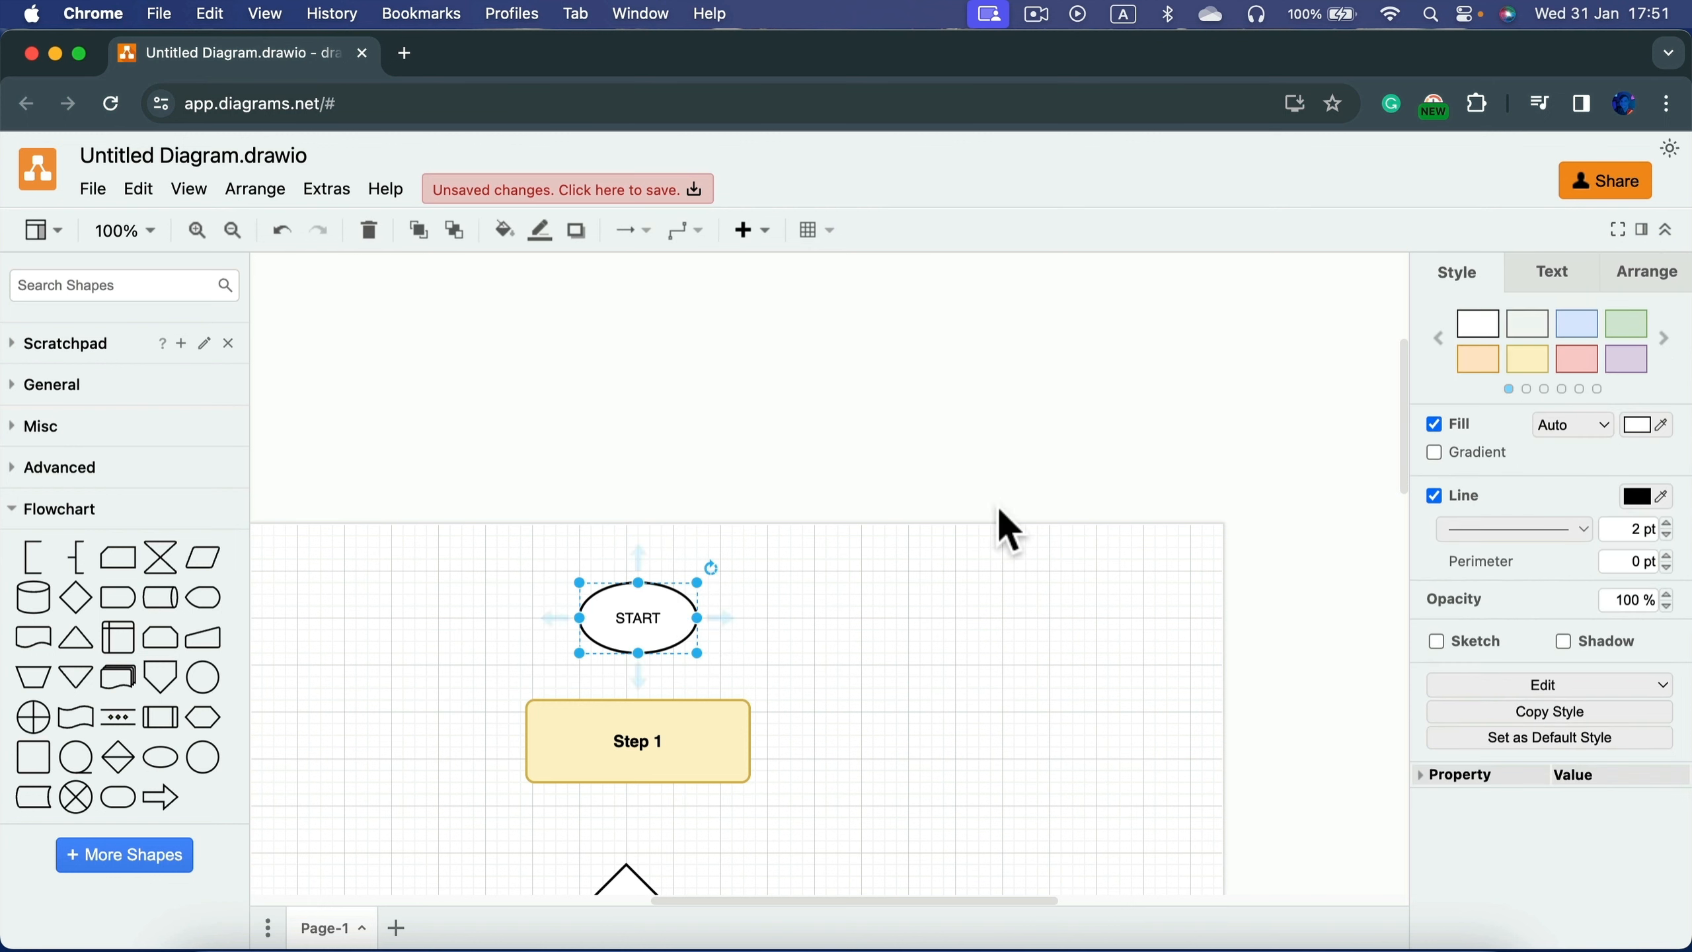
pyautogui.click(1626, 323)
# Step: Apply the light purple preset style to the decision diamond below the Step 1 box
pyautogui.scroll(-3, 853, 692)
pyautogui.click(656, 746)
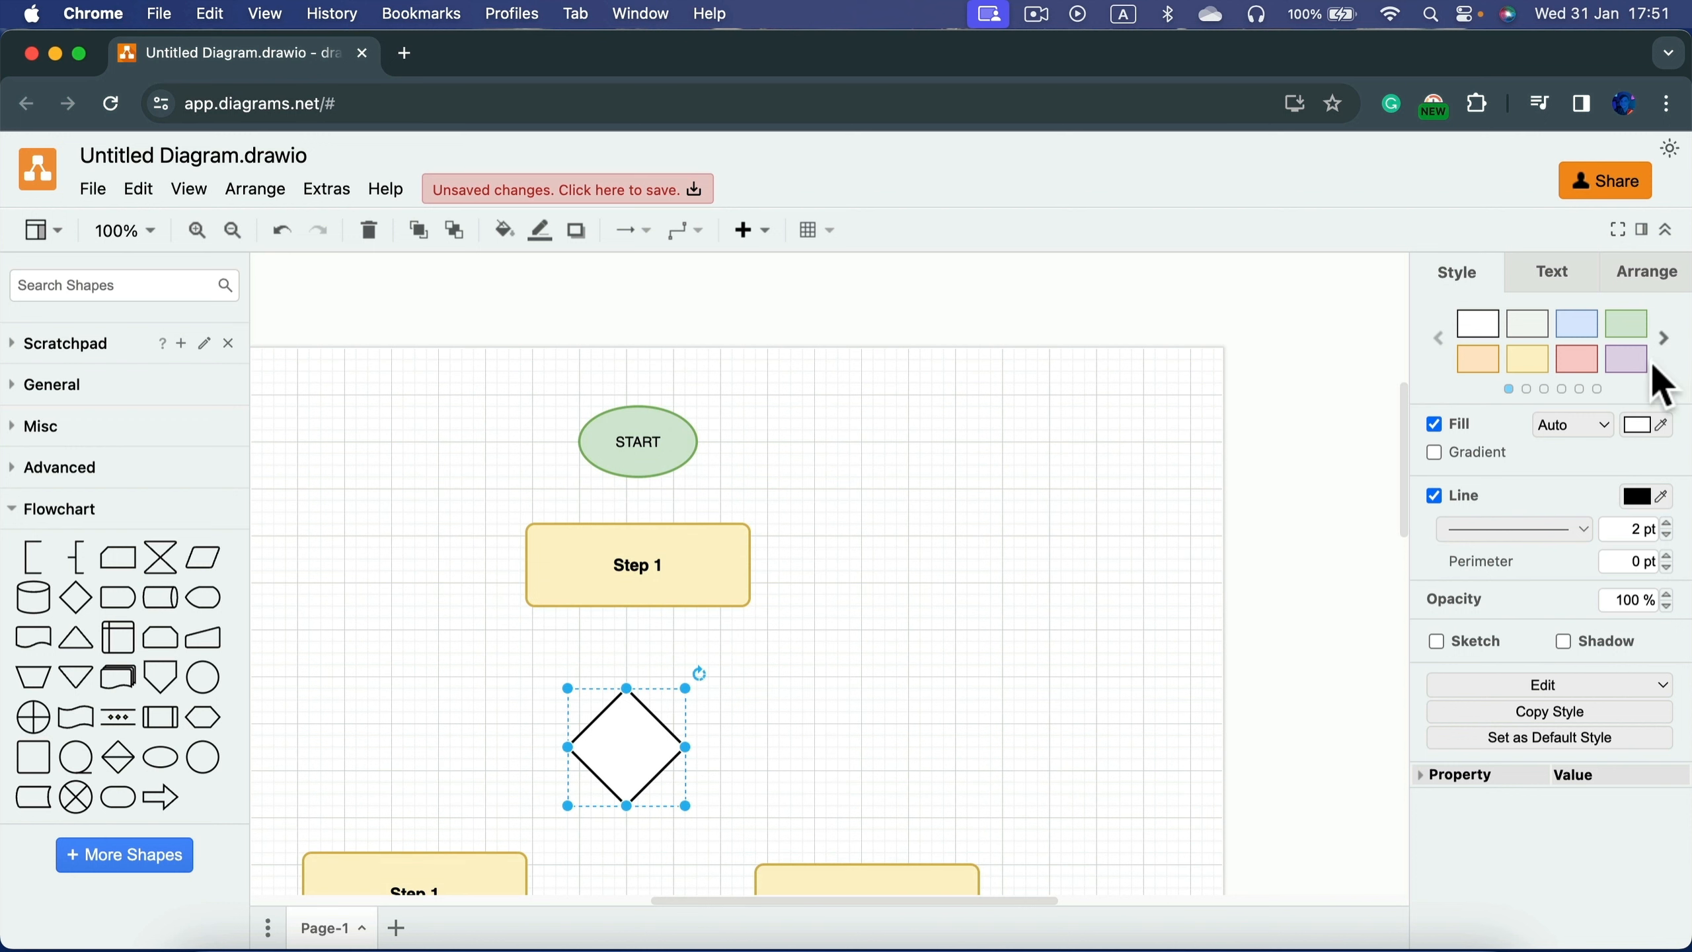
pyautogui.click(1625, 359)
pyautogui.scroll(-1, 789, 726)
pyautogui.scroll(-3, 789, 726)
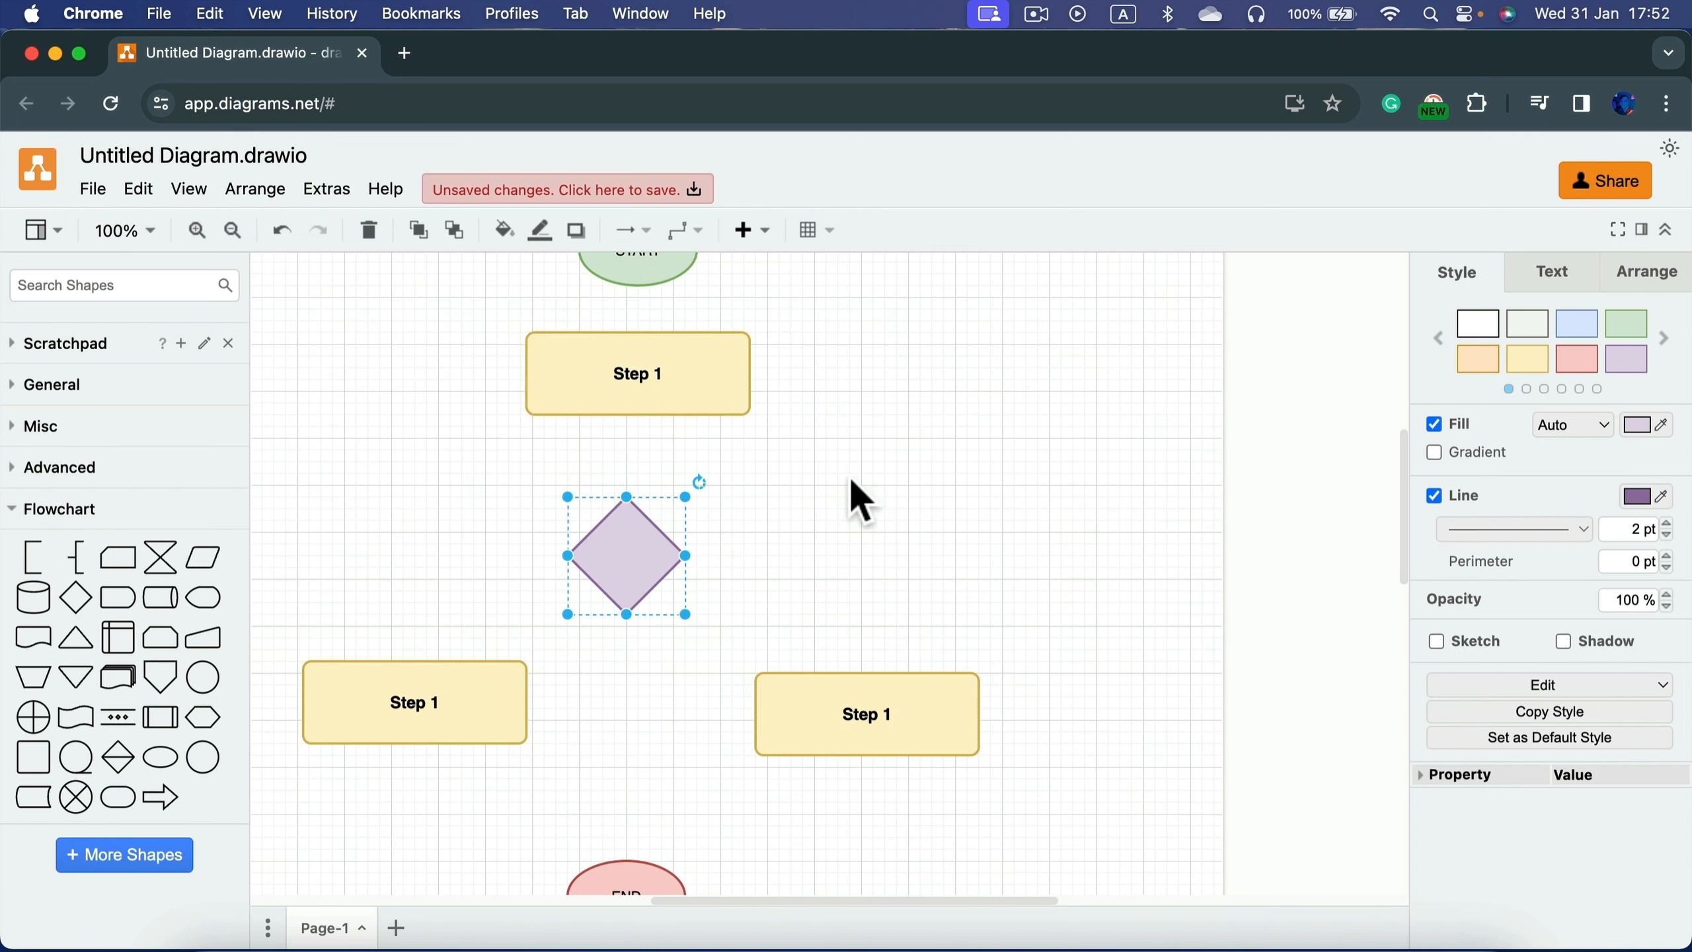
pyautogui.click(871, 484)
# Step: Draw a connector from the bottom of the START ellipse to the top of the Step 1 box
pyautogui.scroll(1, 833, 534)
pyautogui.scroll(1, 789, 547)
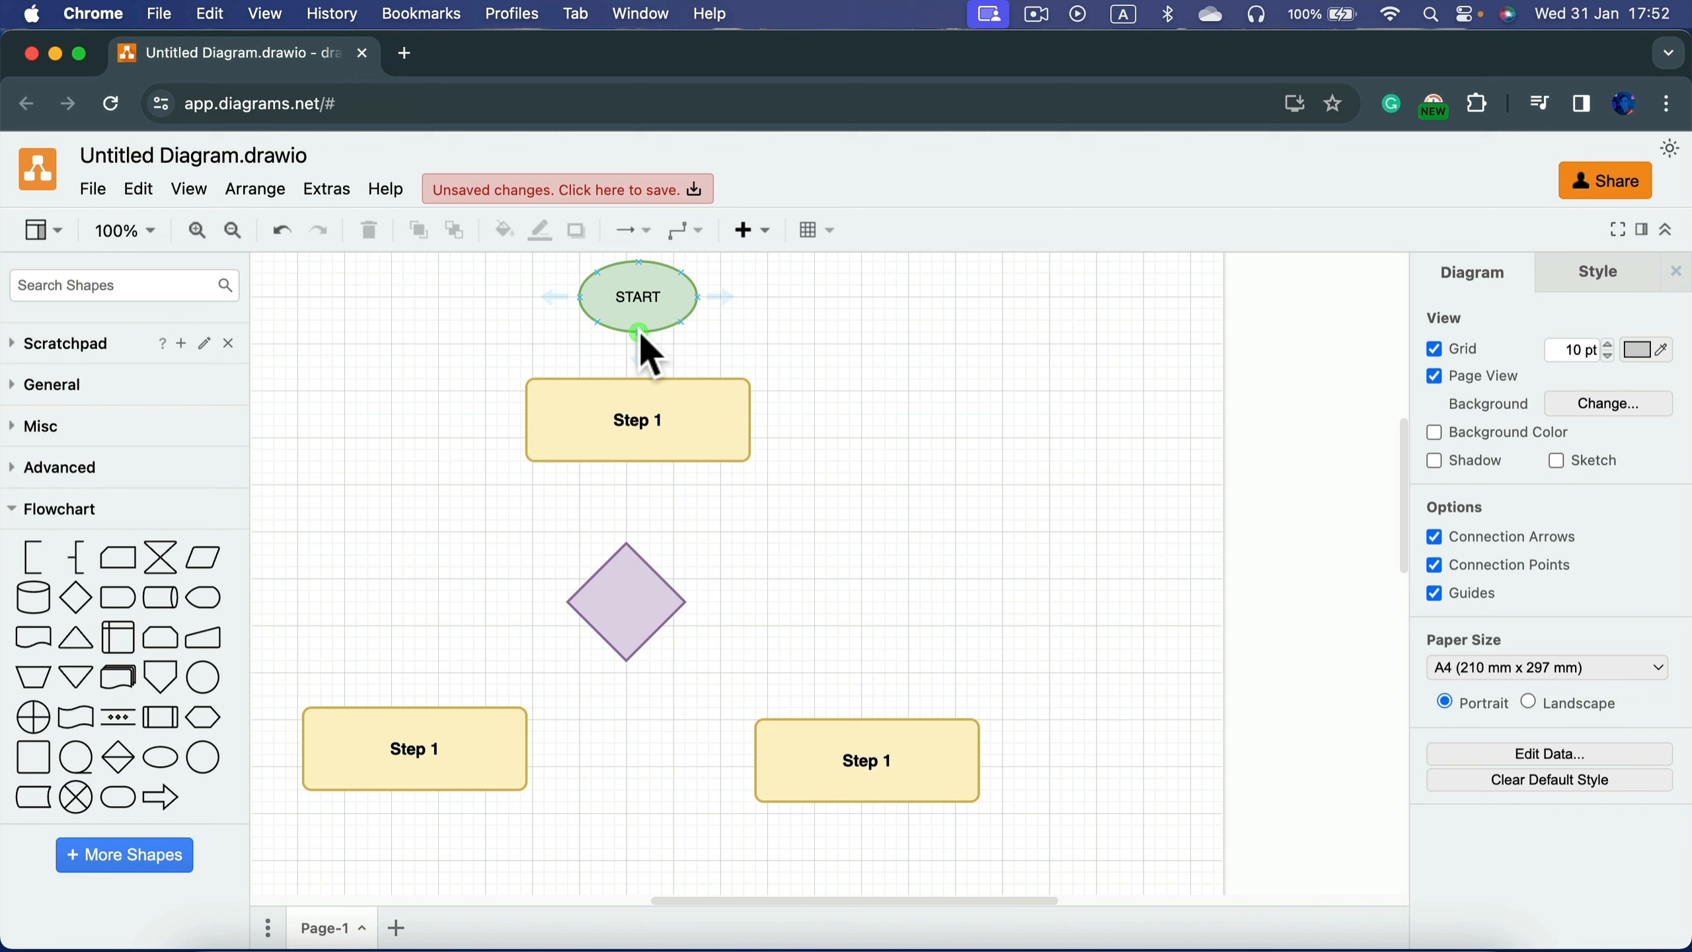
pyautogui.moveTo(638, 333); pyautogui.dragTo(638, 378)
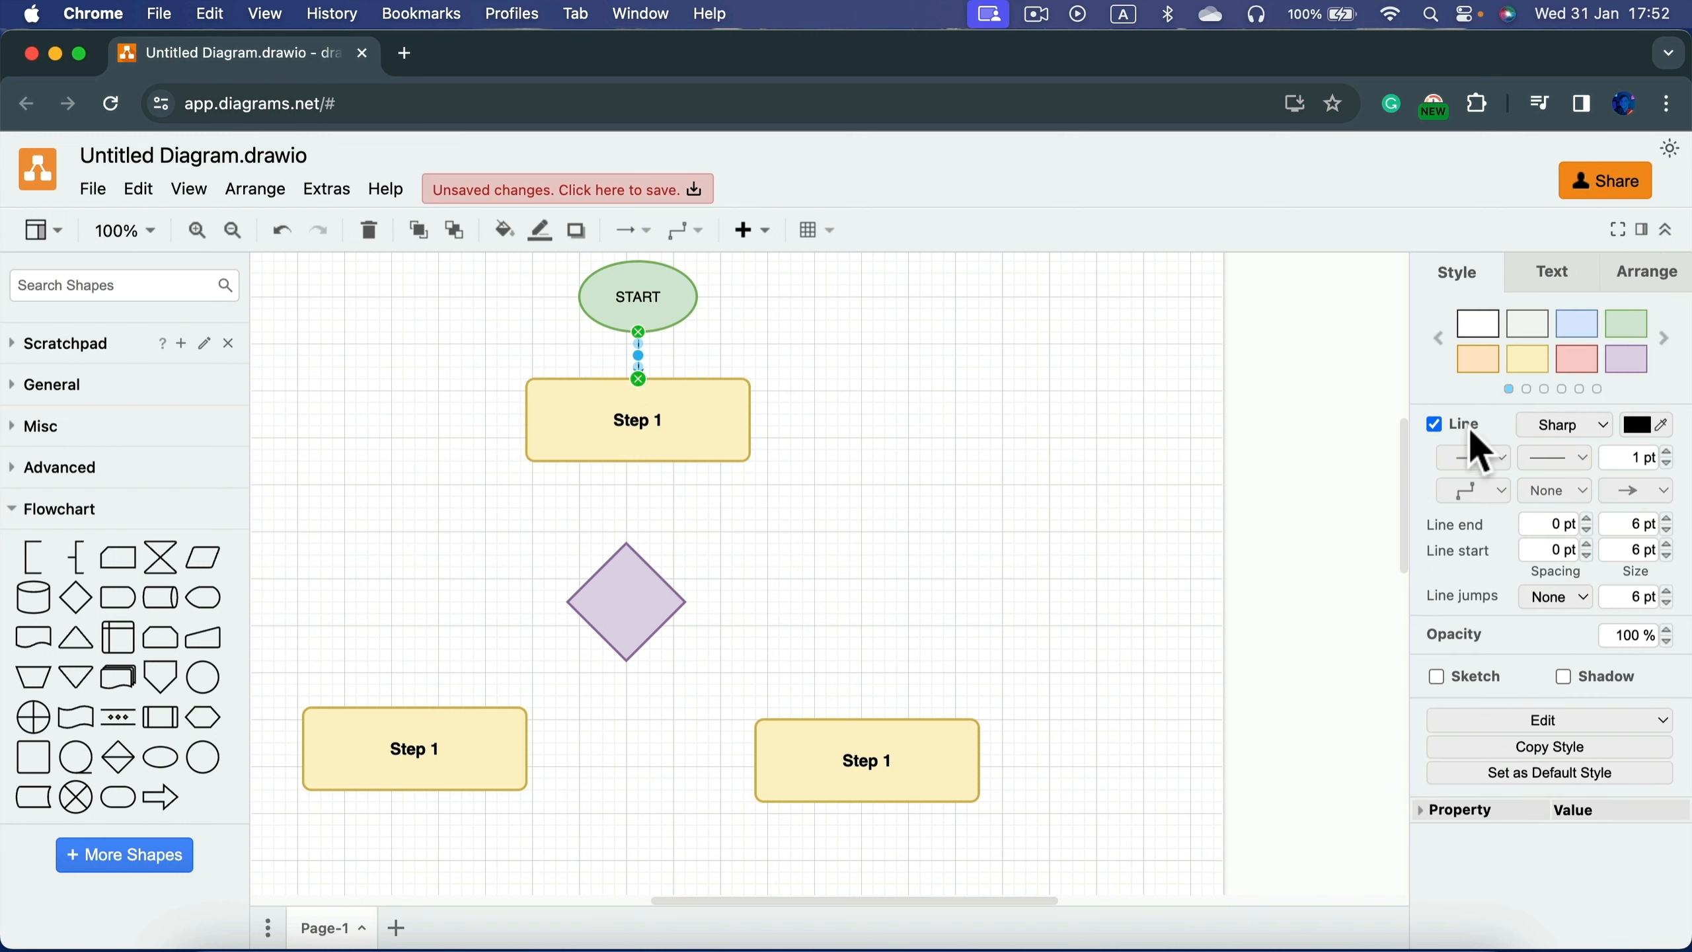
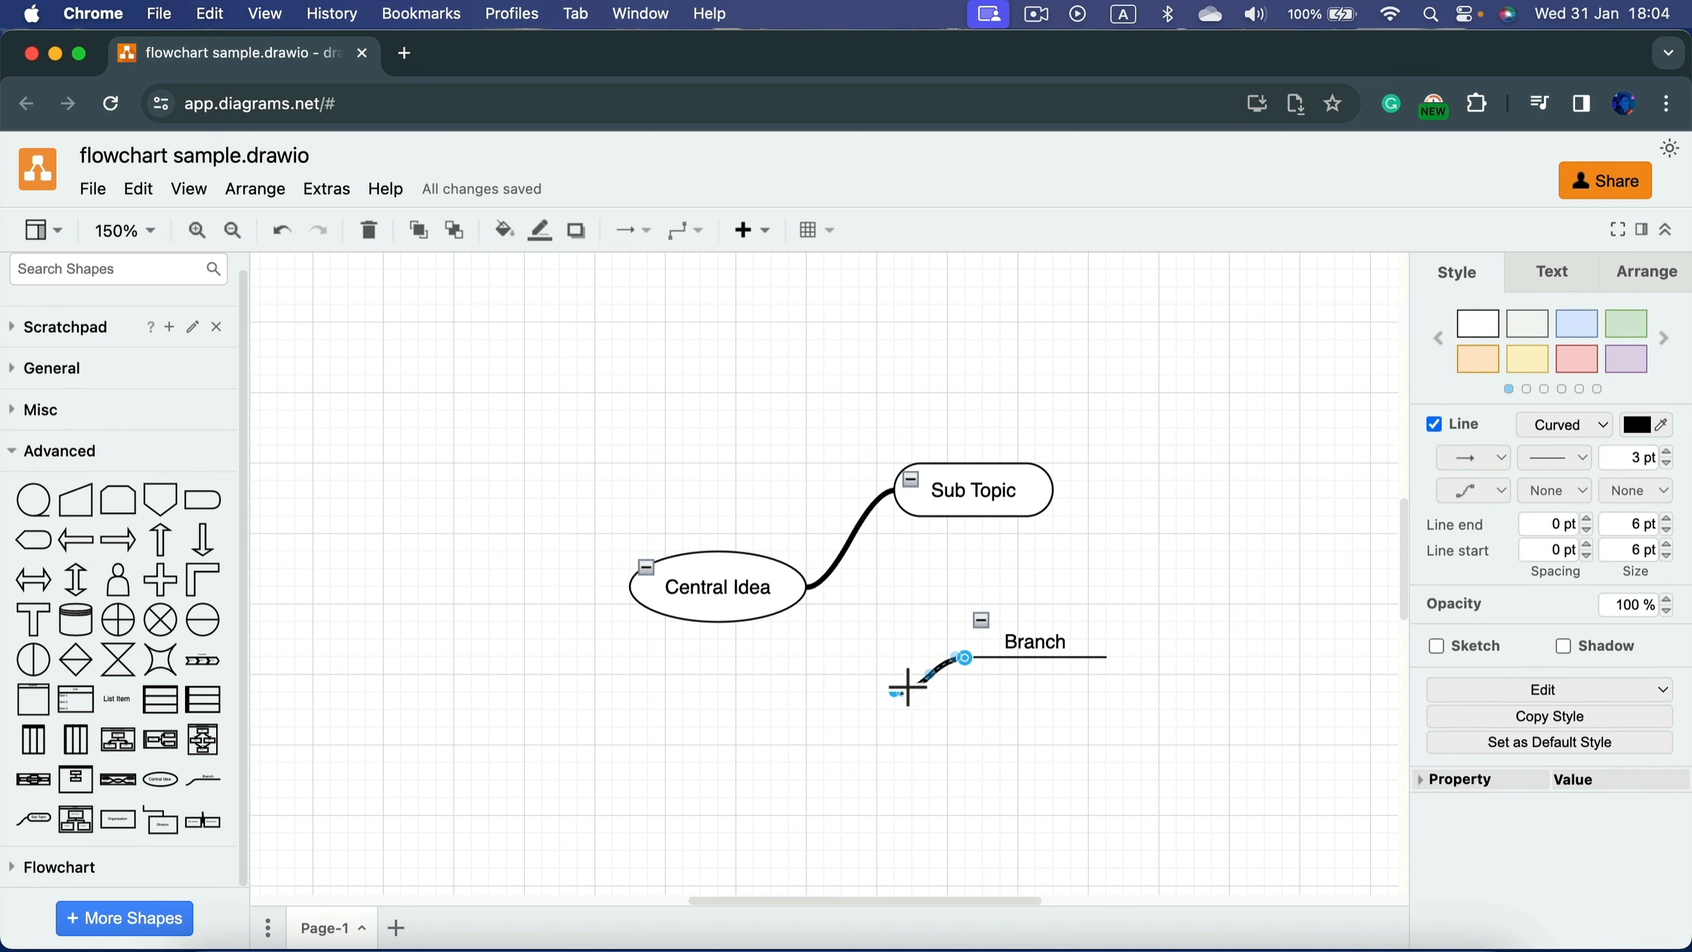
# Step: Attach the loose end of the Branch line to the Central Idea ellipse and add a linked Sub Topic above the existing one
pyautogui.moveTo(896, 693); pyautogui.dragTo(808, 592)
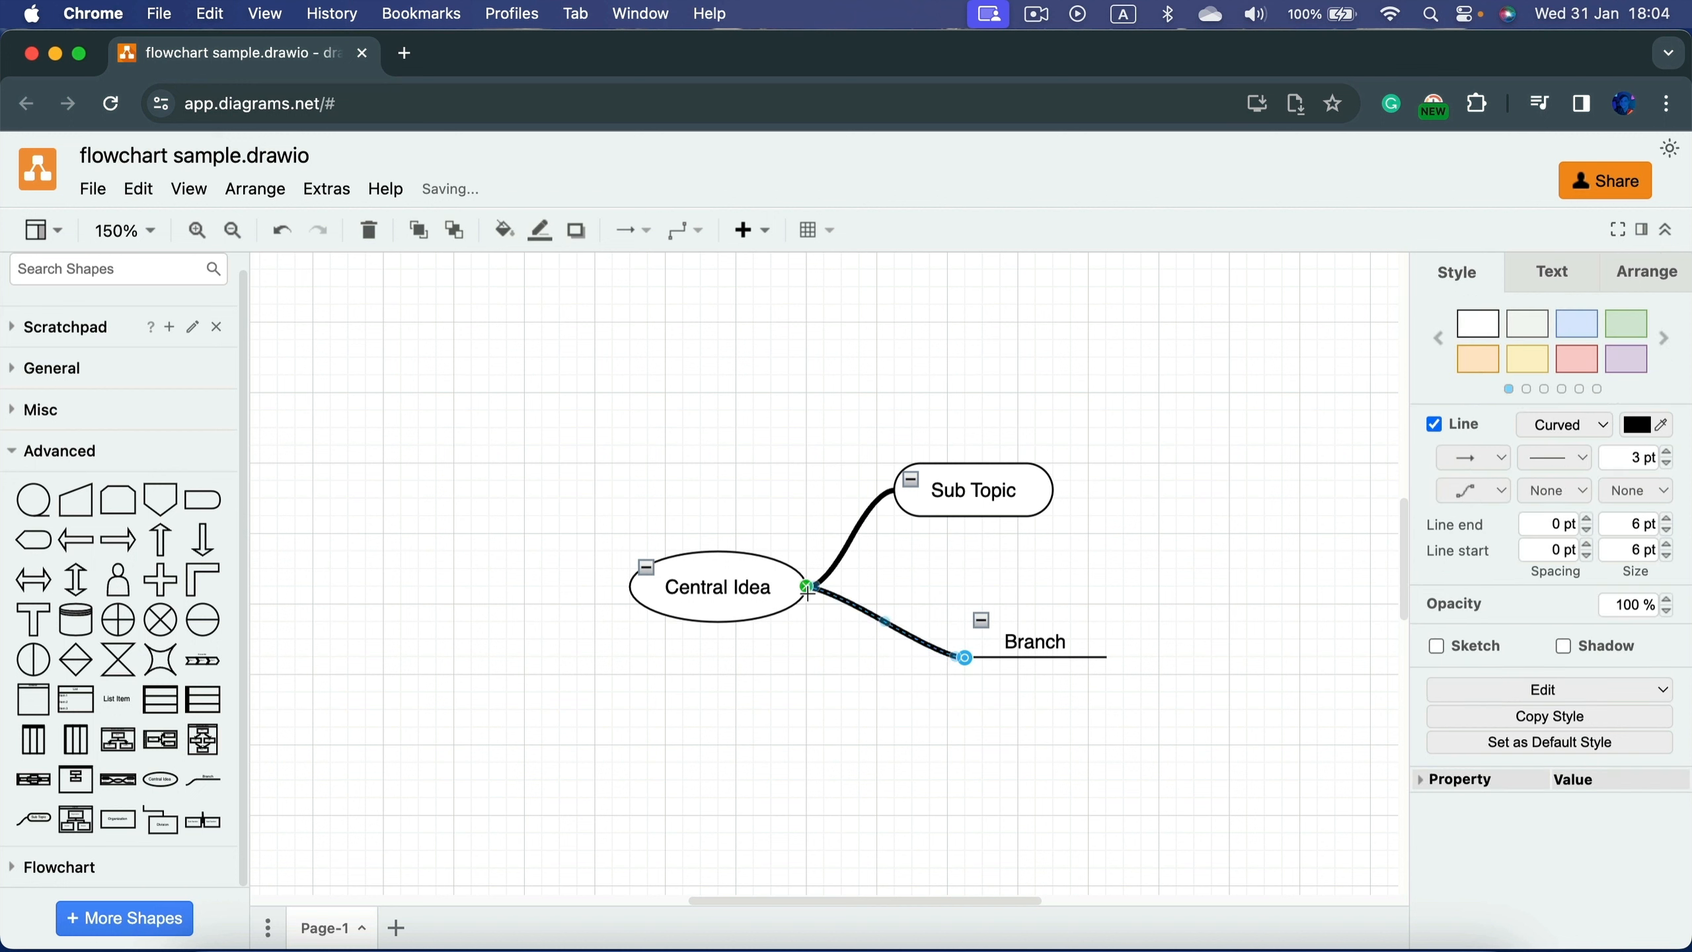
pyautogui.click(1009, 485)
pyautogui.moveTo(974, 436)
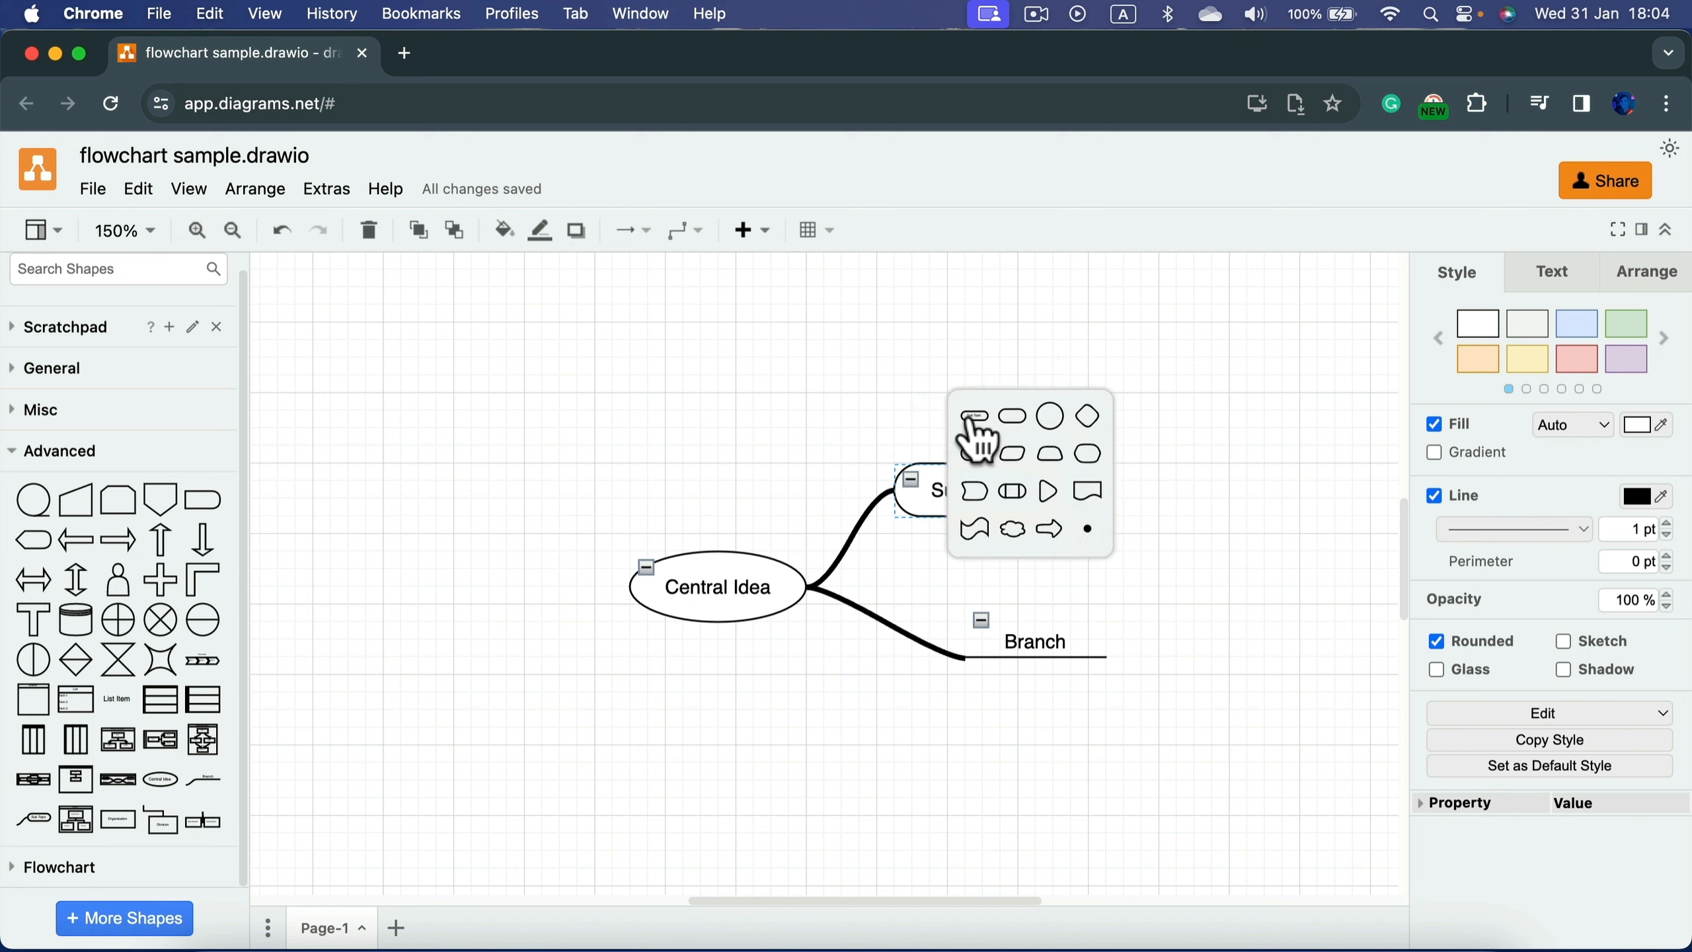
pyautogui.click(974, 419)
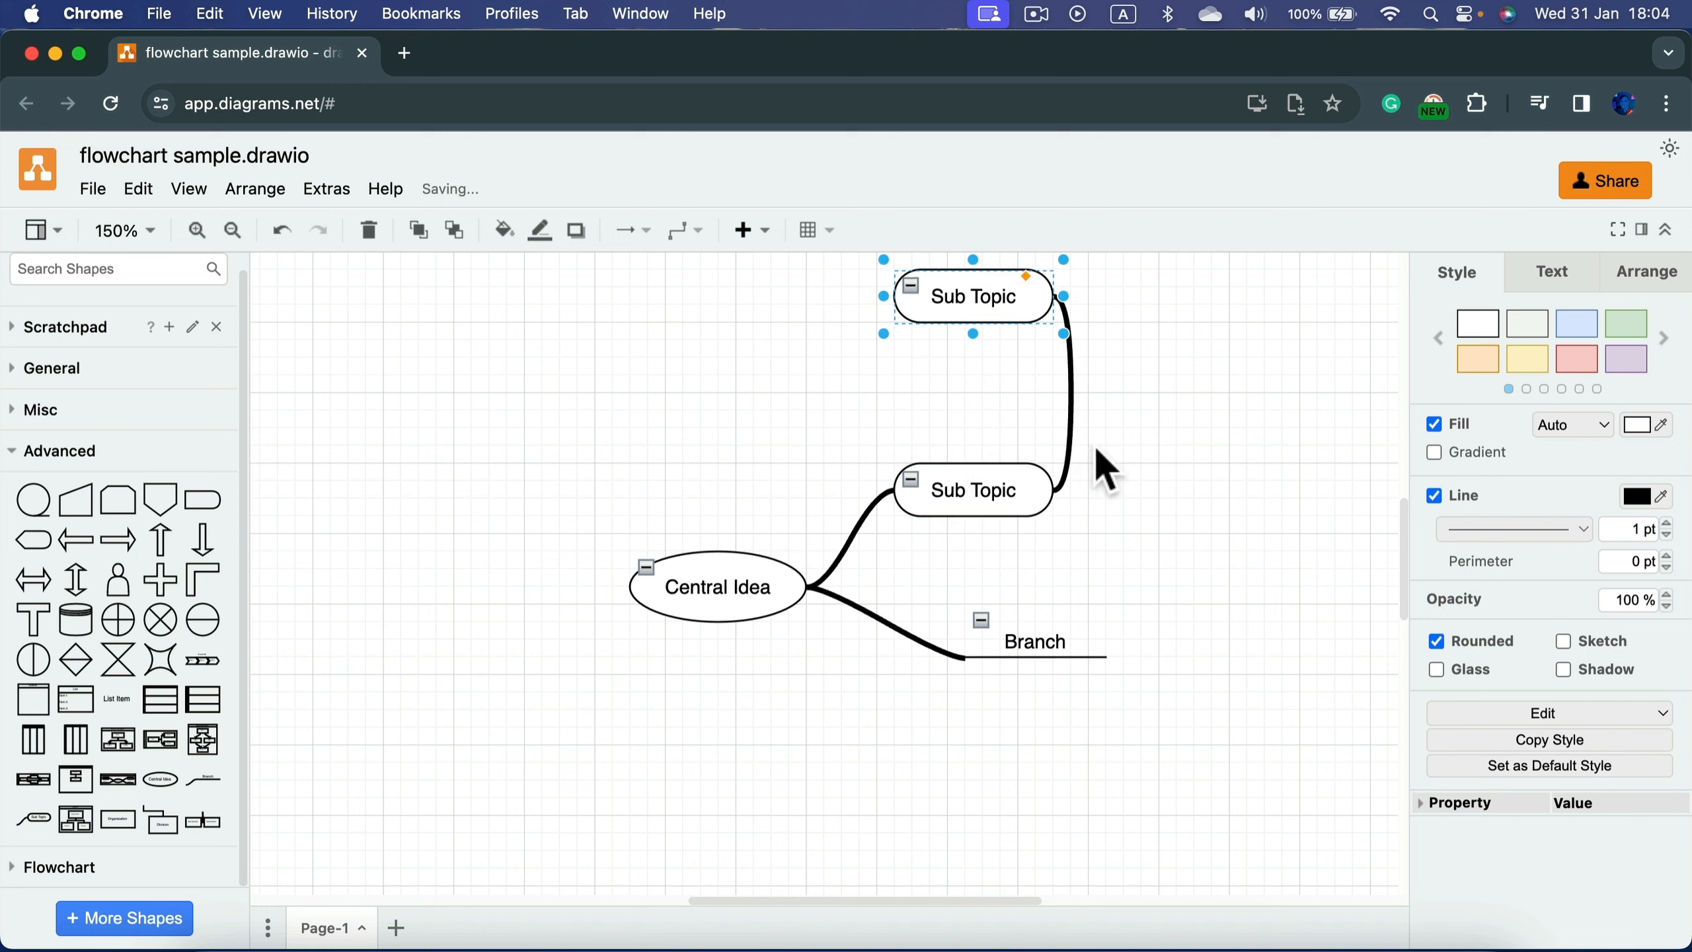
# Step: Add another linked Sub Topic to the right of the one attached to Central Idea
pyautogui.click(1023, 485)
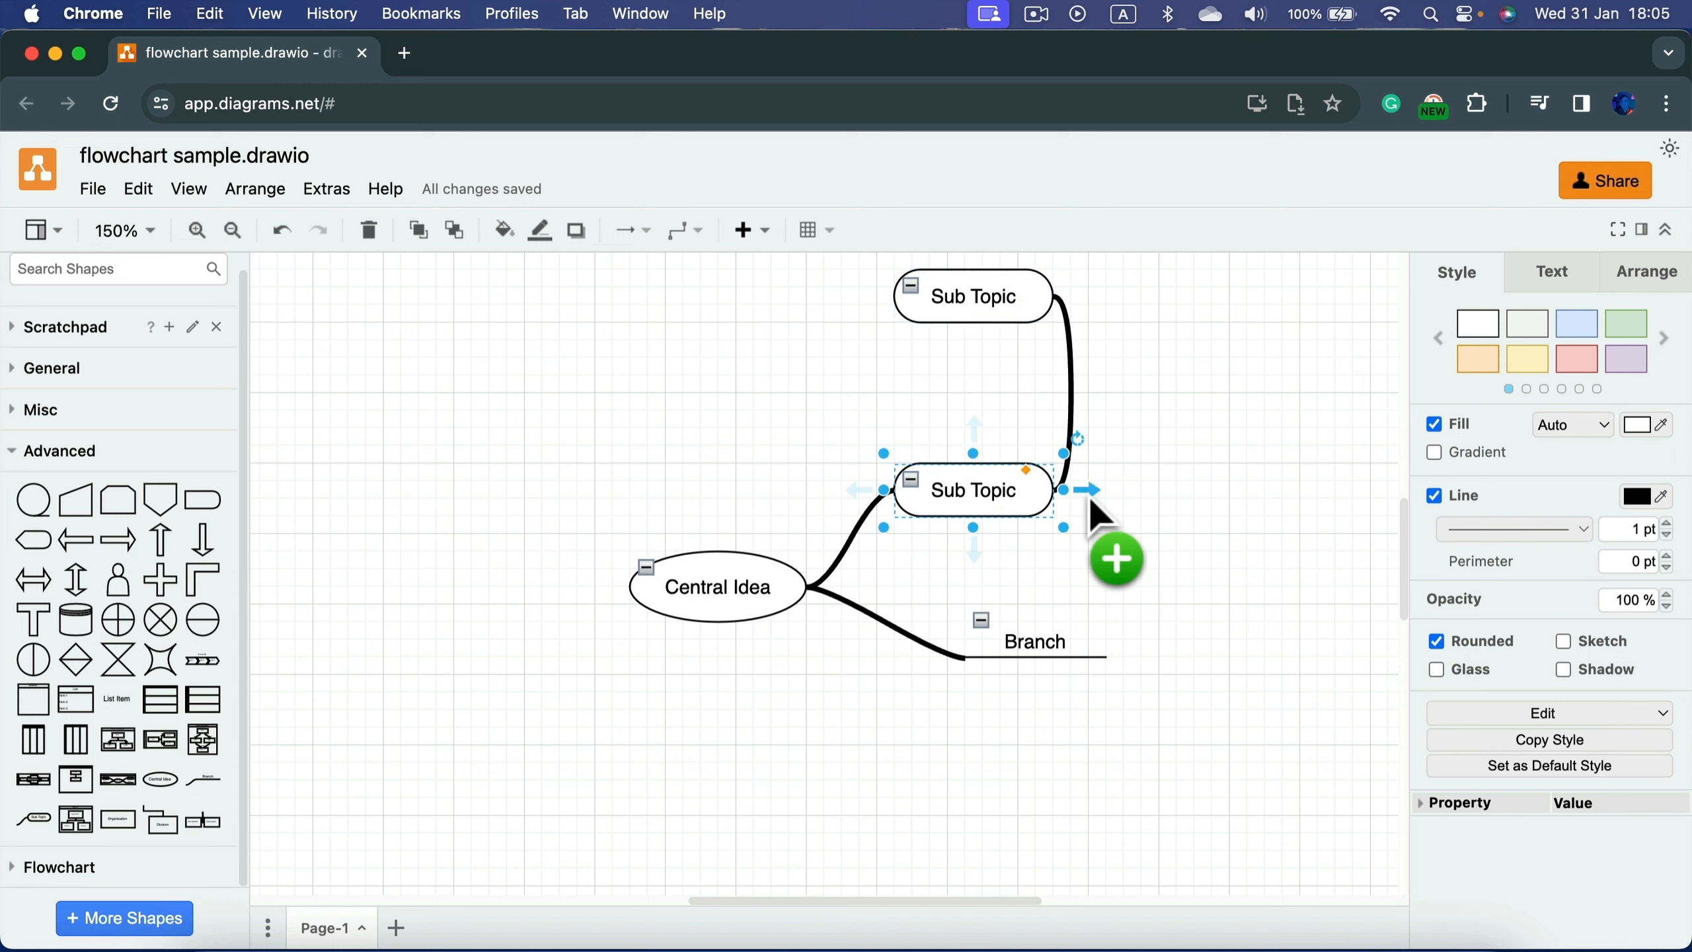
pyautogui.moveTo(1080, 490)
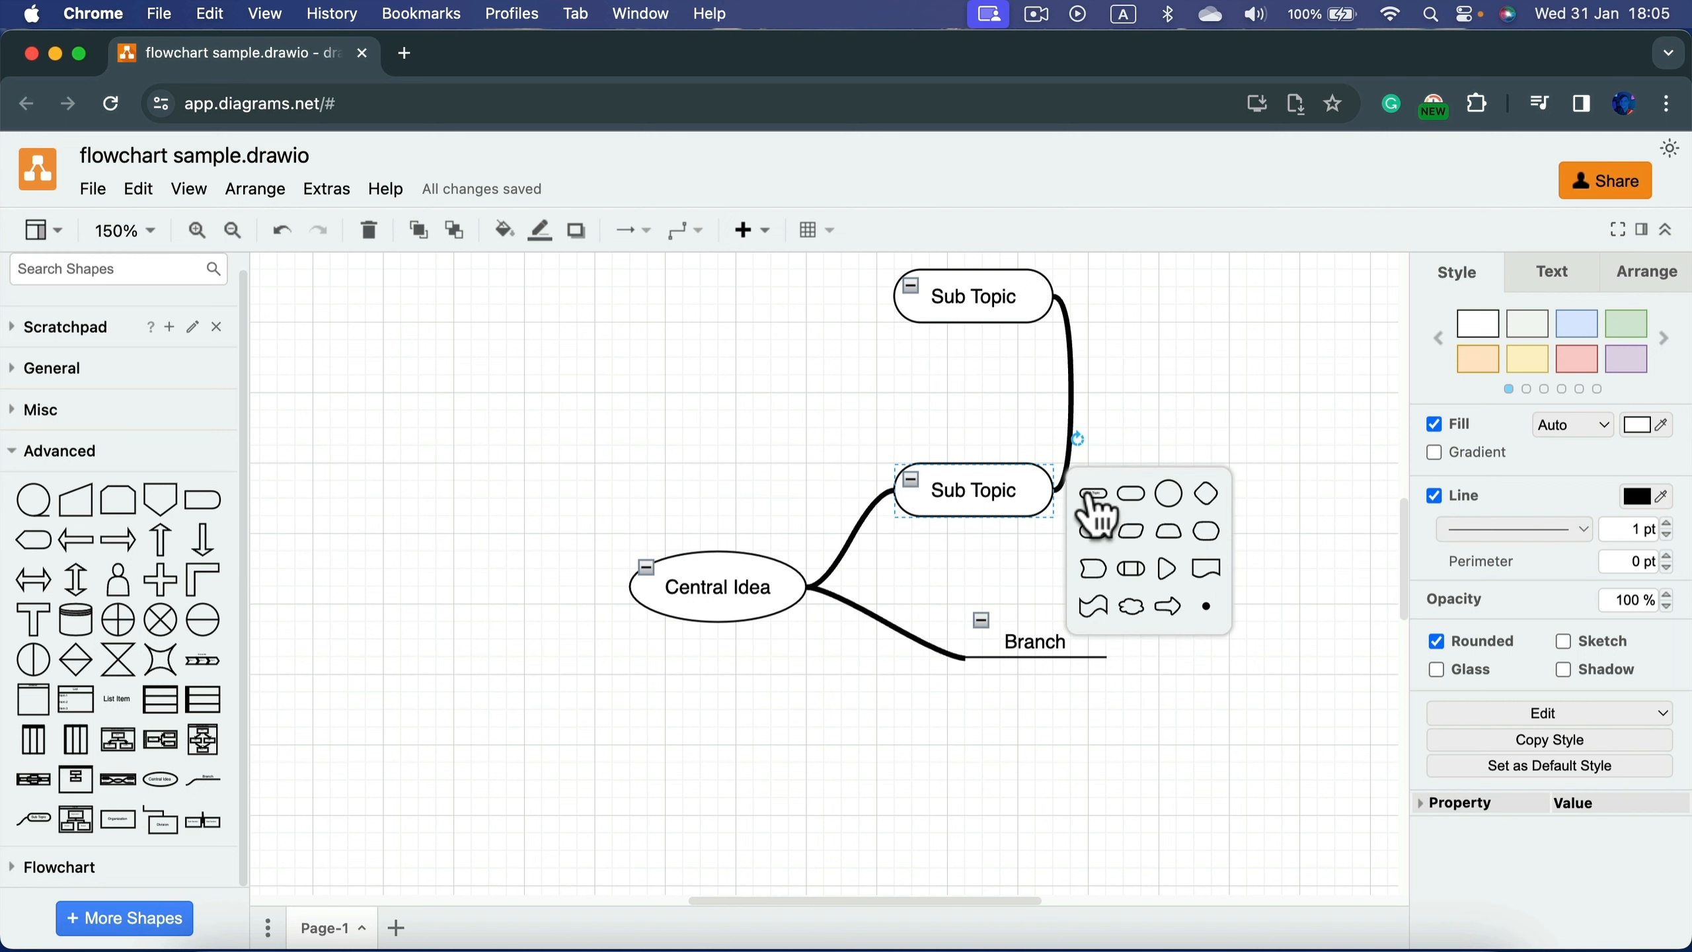
pyautogui.click(1093, 494)
# Step: Collapse and expand the children of the Sub Topic attached to Central Idea, twice in a row
pyautogui.click(912, 479)
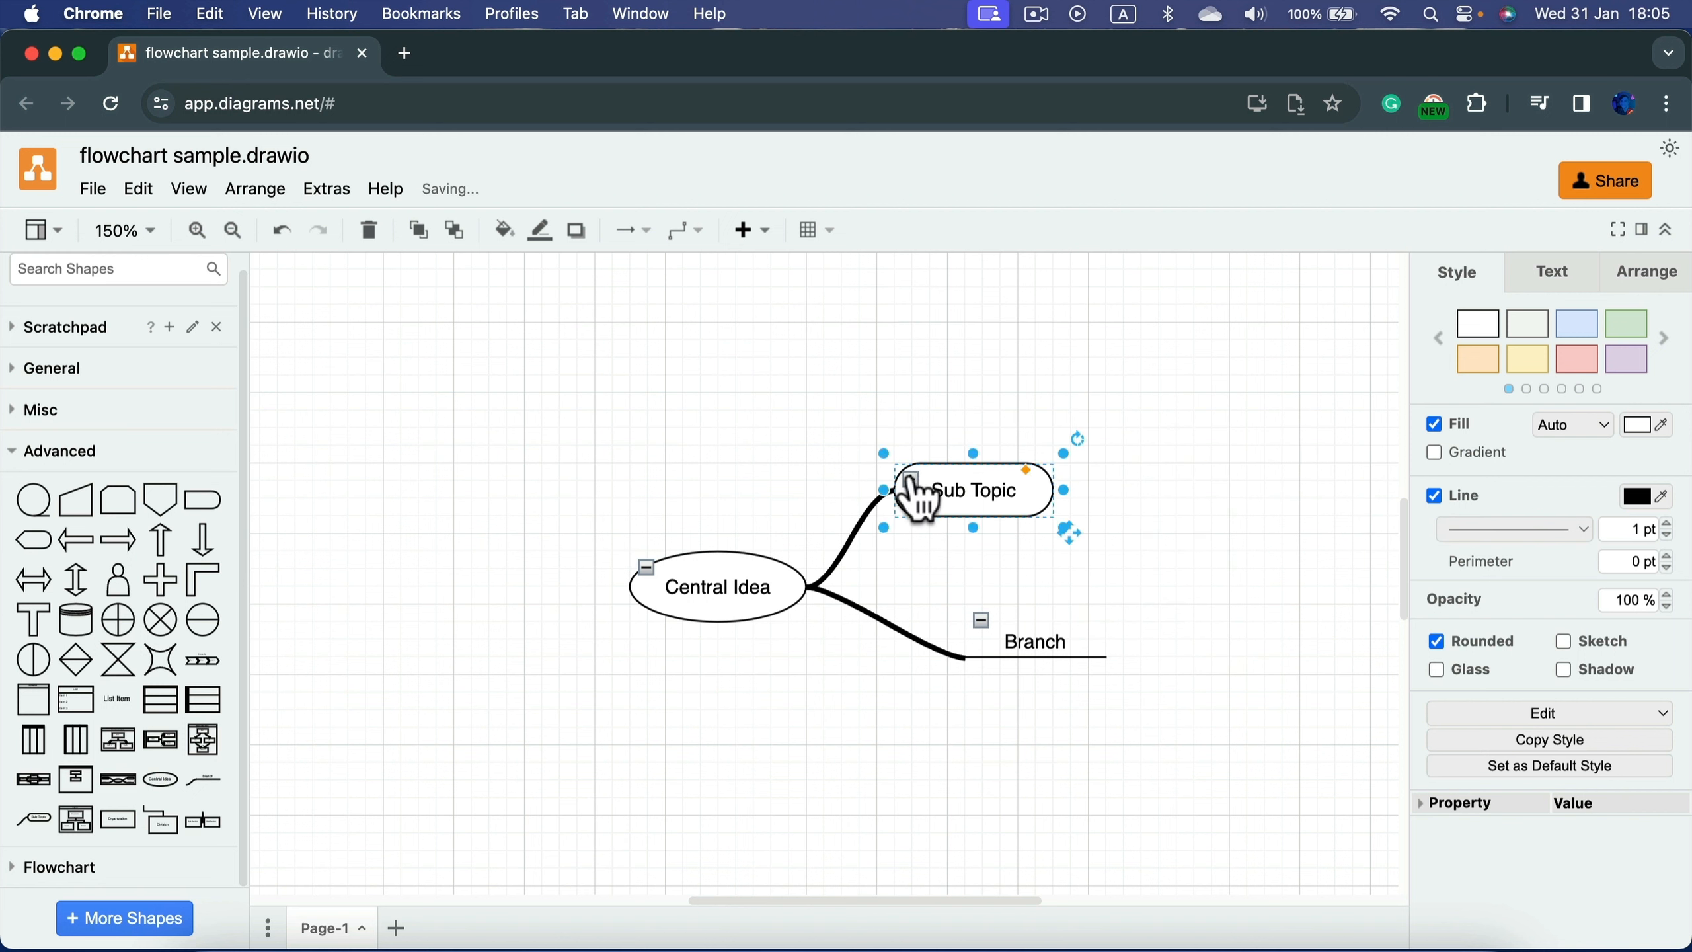
pyautogui.click(912, 479)
pyautogui.click(913, 478)
pyautogui.click(912, 478)
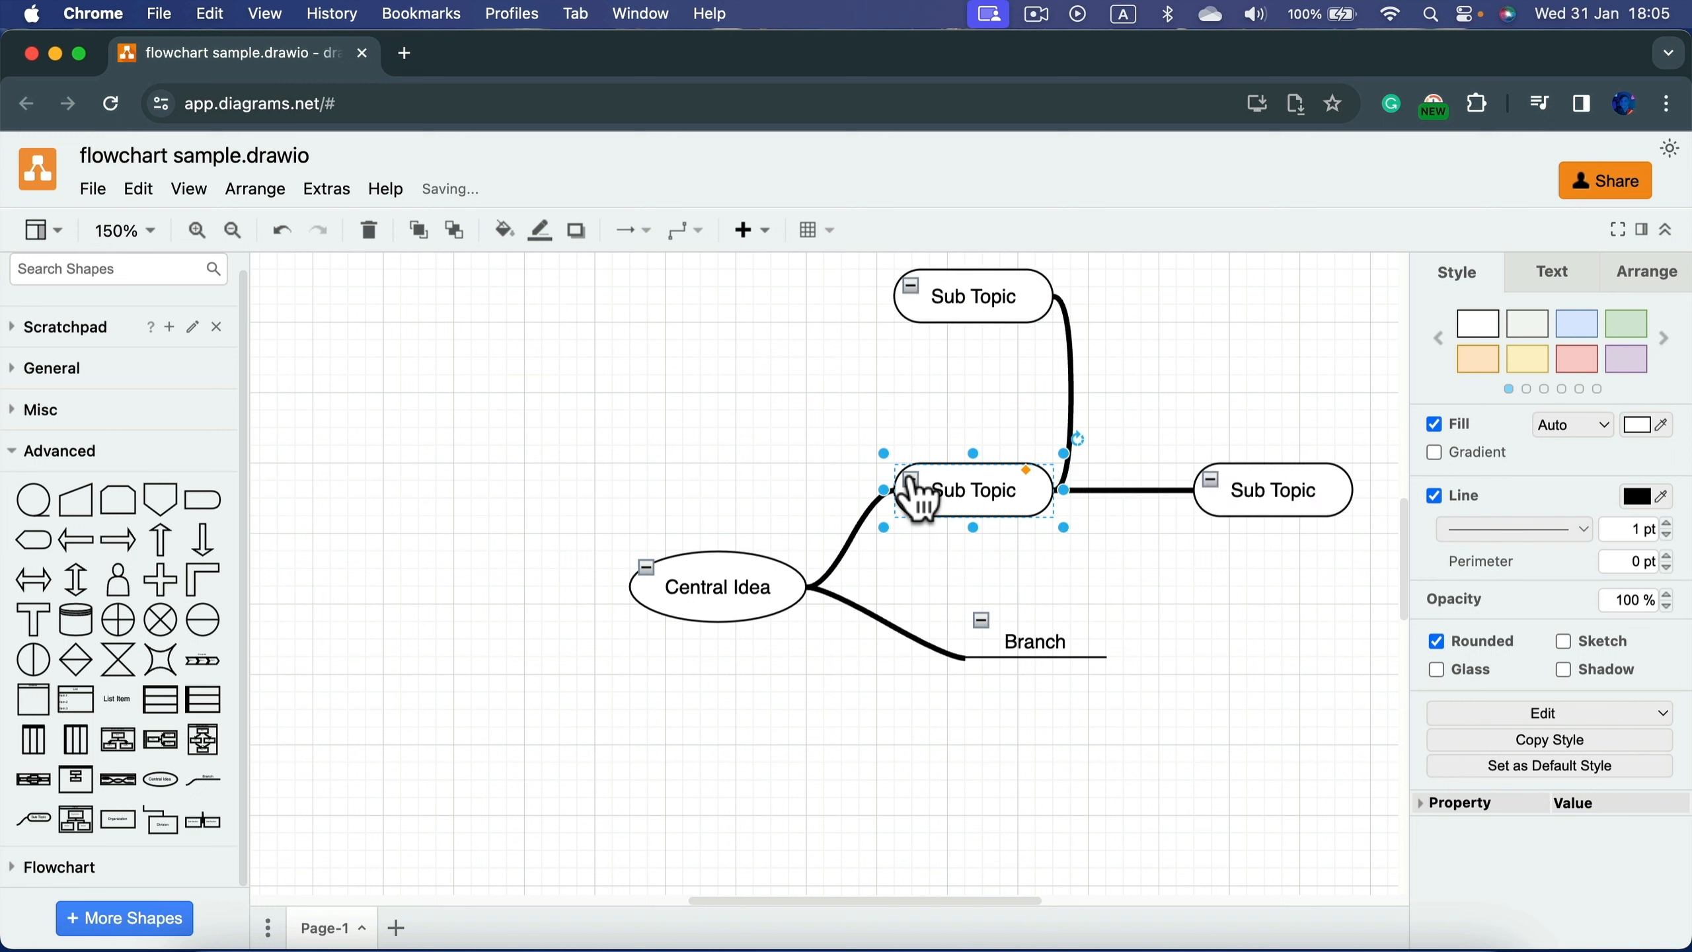
# Step: Move the uppermost Sub Topic to the right and down, so it sits above the rightmost Sub Topic
pyautogui.moveTo(929, 299); pyautogui.dragTo(1228, 399)
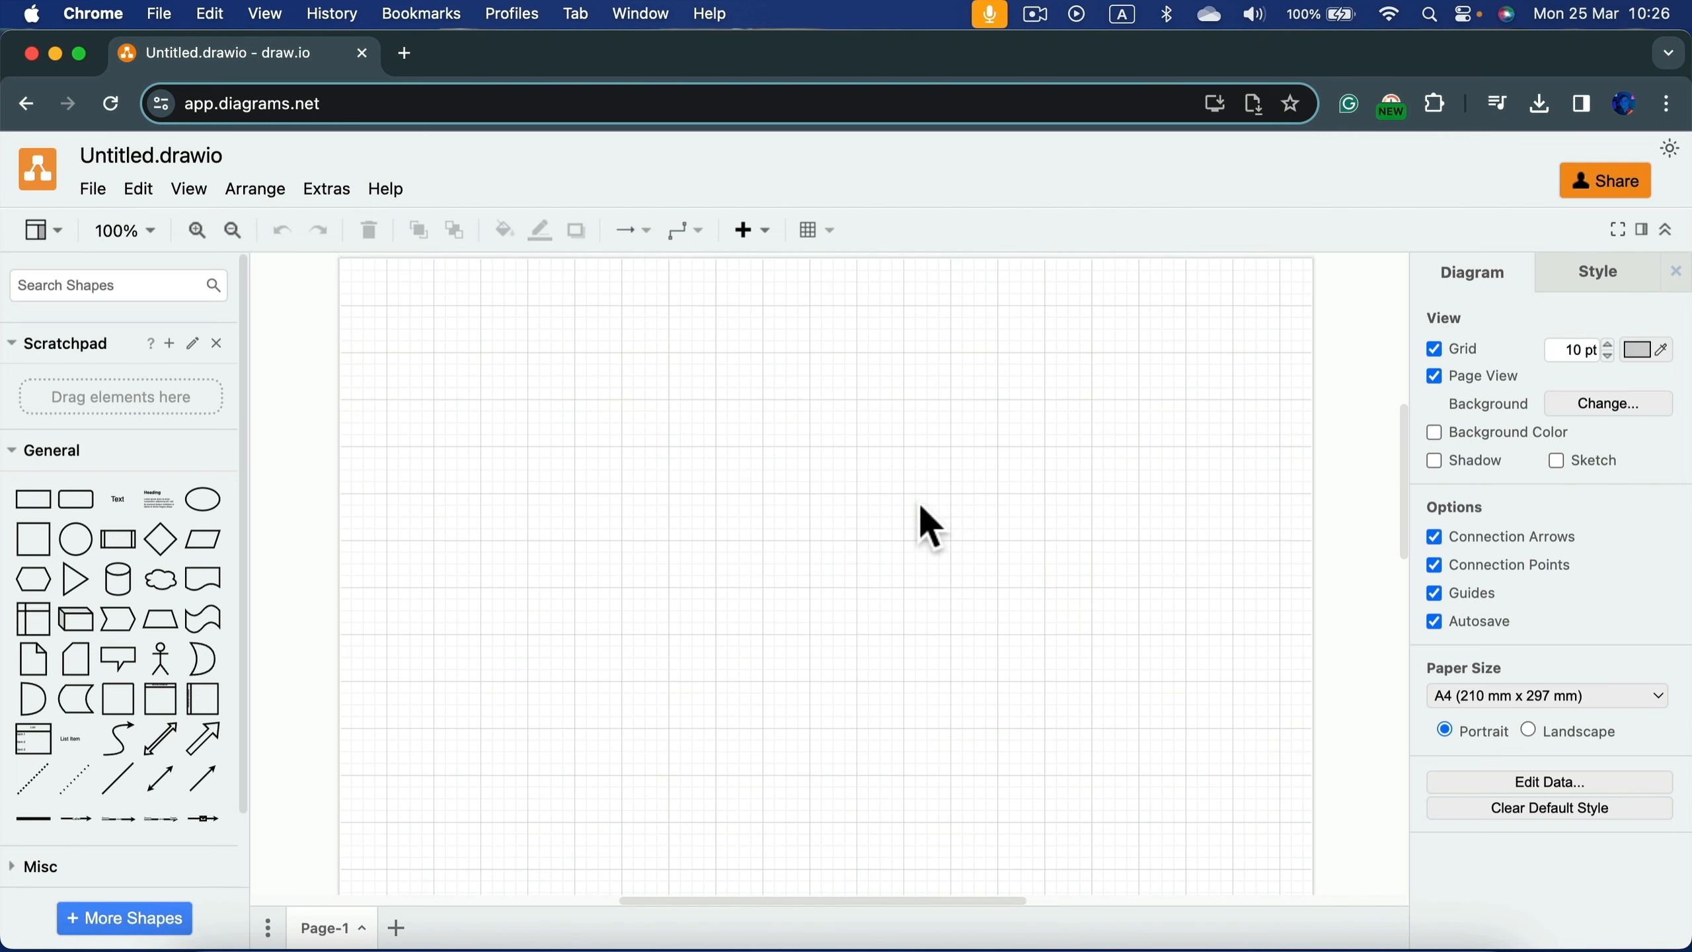
pyautogui.scroll(3, 918, 525)
pyautogui.scroll(-2, 826, 506)
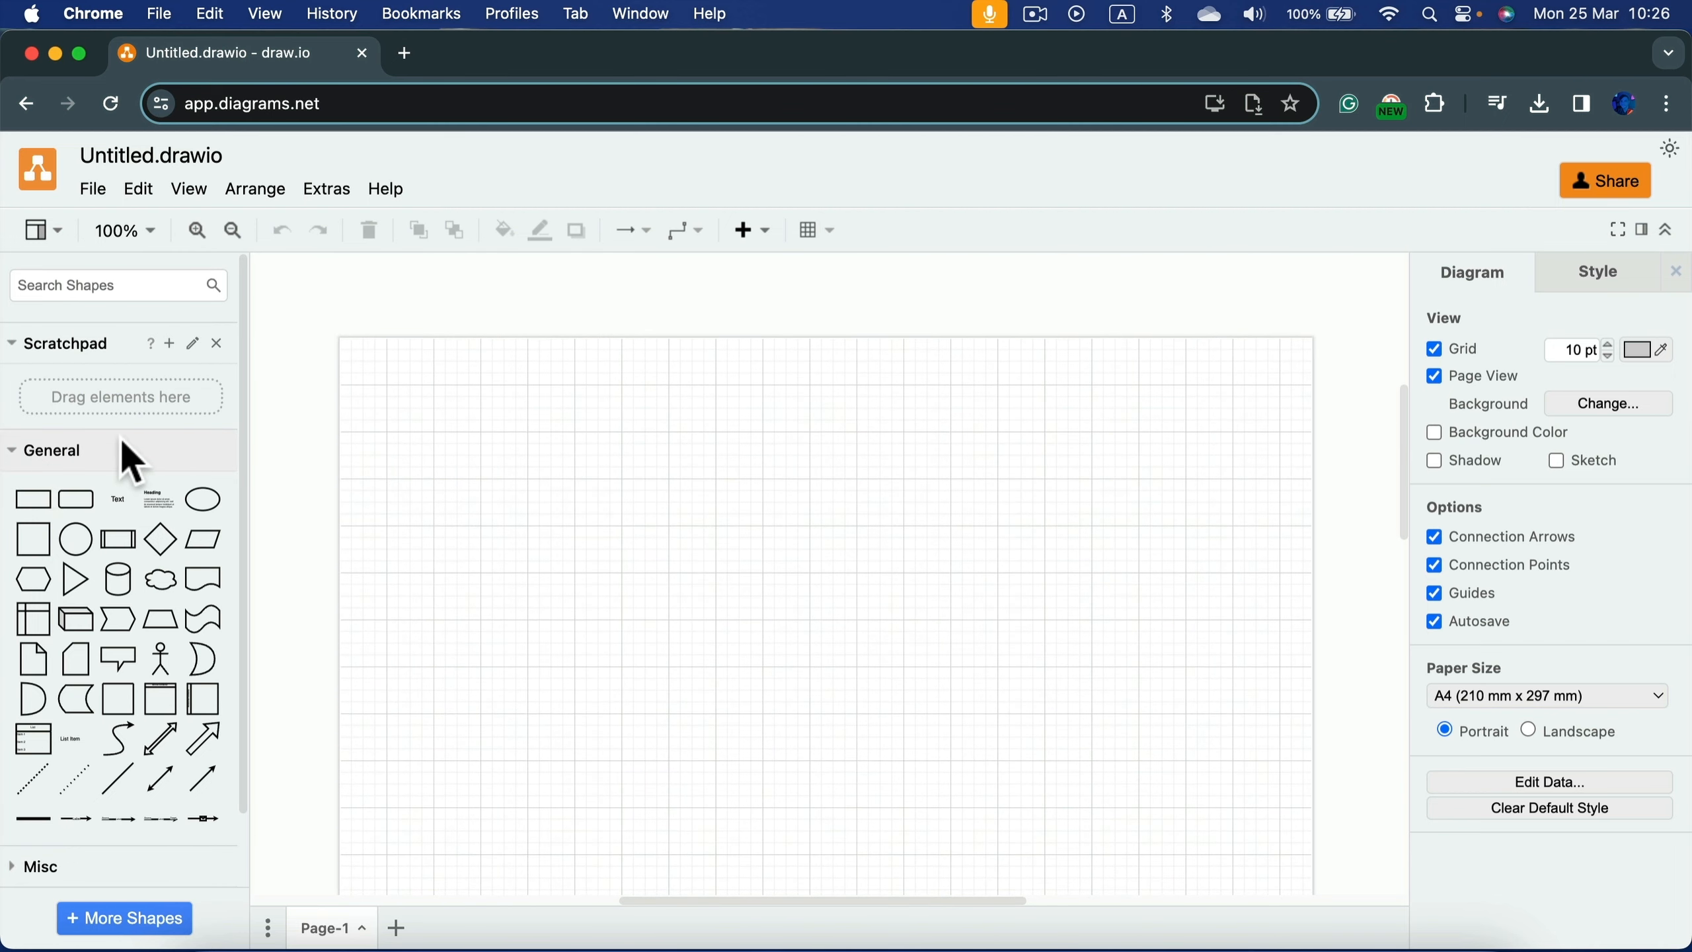
pyautogui.click(32, 459)
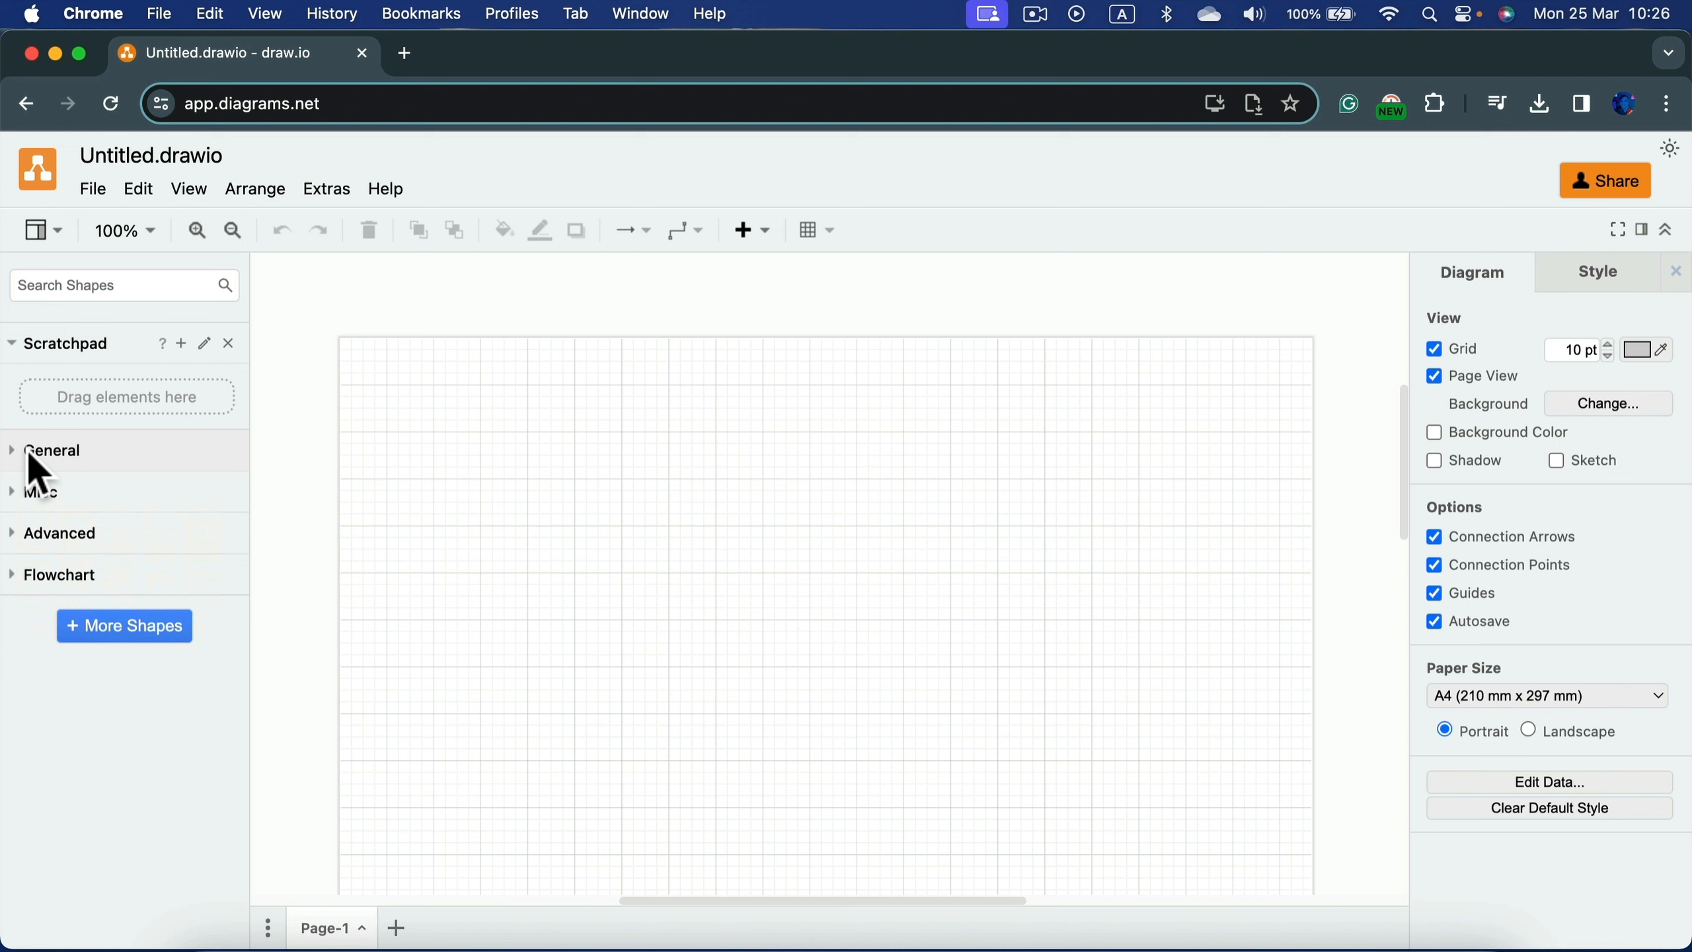
pyautogui.click(29, 453)
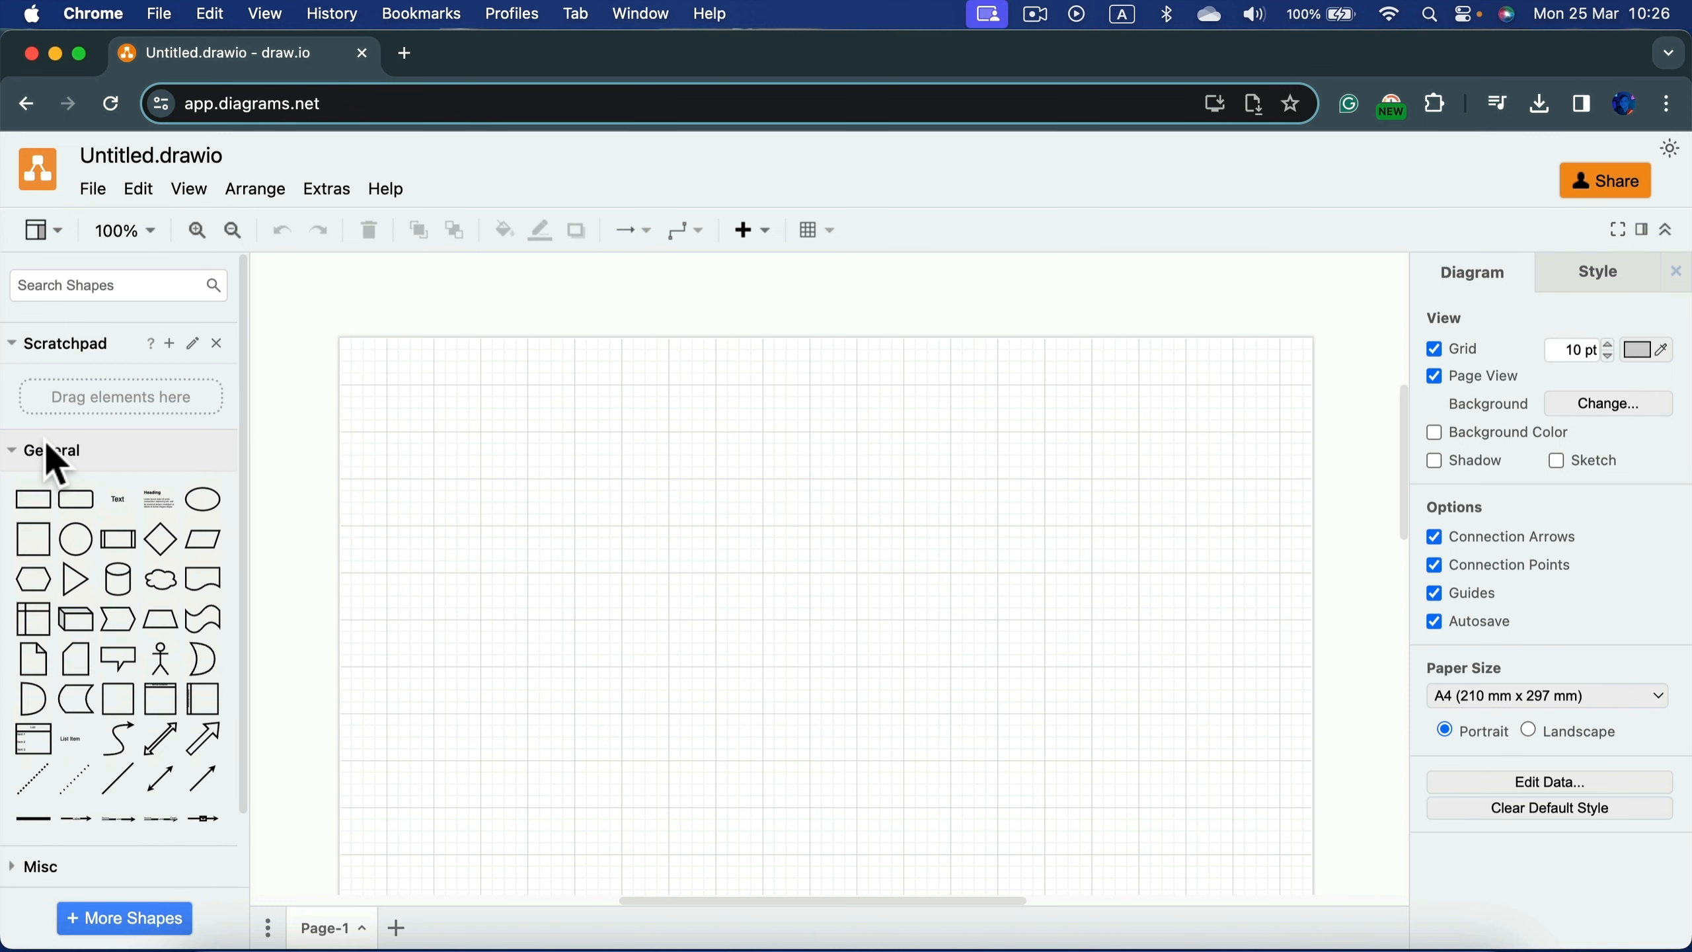
# Step: Place a circle in the upper-left part of the blank page and enlarge it to nearly three times its size
pyautogui.moveTo(91, 563)
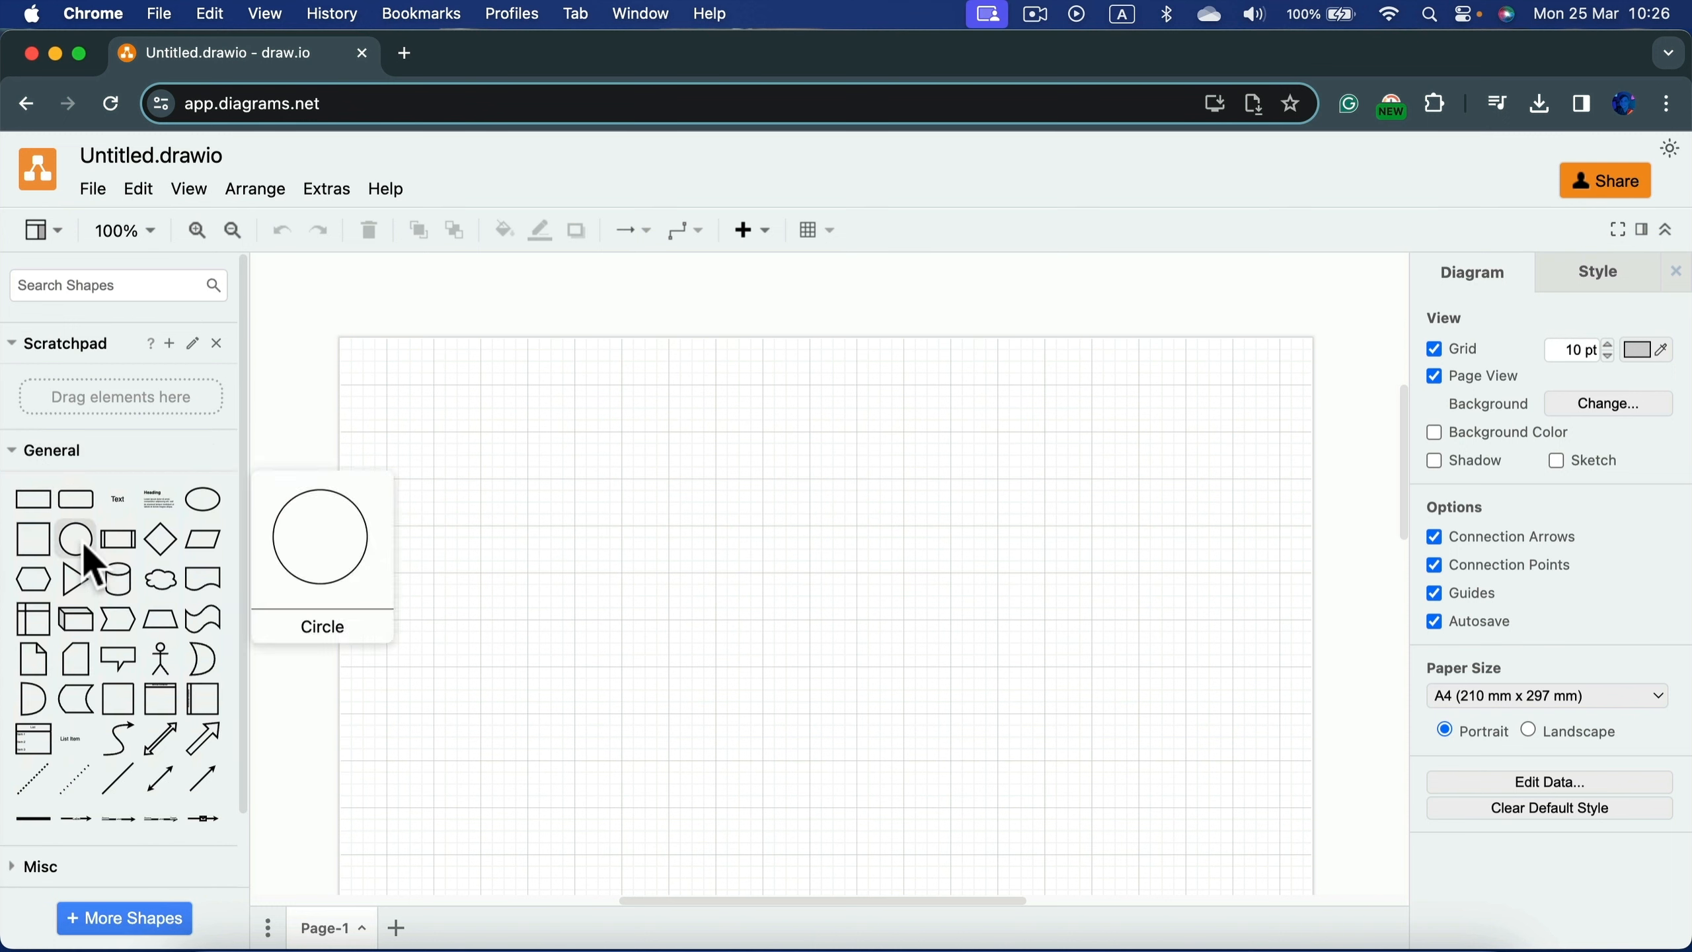
pyautogui.moveTo(76, 546); pyautogui.dragTo(537, 404)
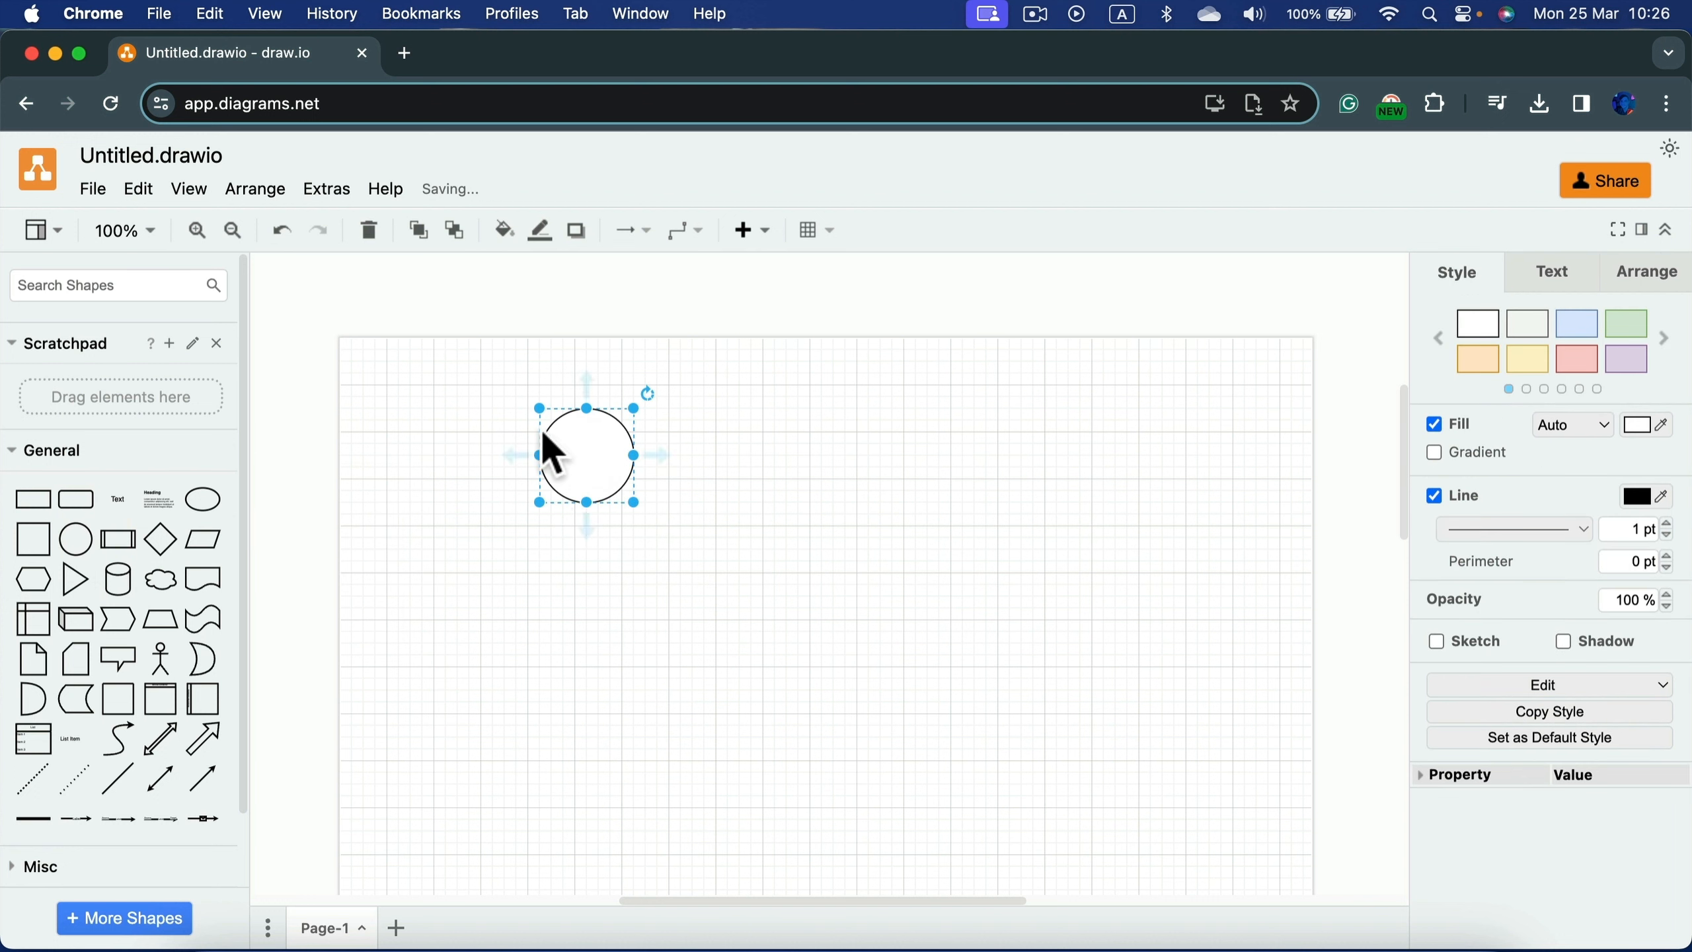
pyautogui.moveTo(633, 501); pyautogui.dragTo(860, 651)
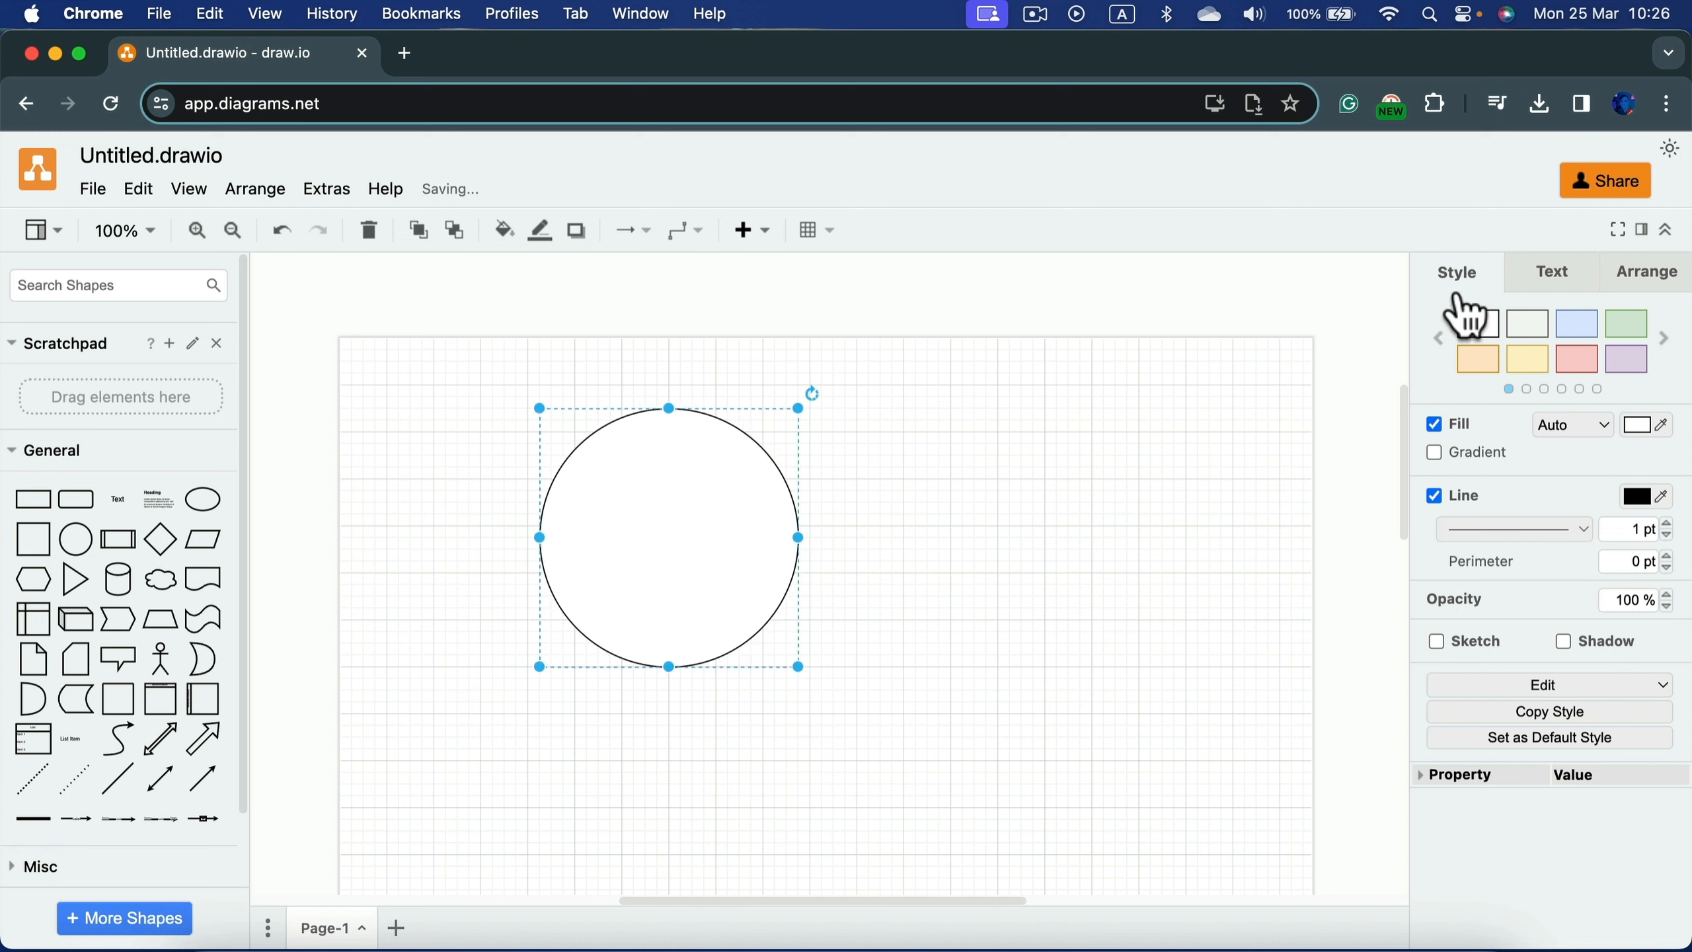
# Step: Try several preset colour styles on the circle and settle on the light blue one
pyautogui.click(1588, 356)
pyautogui.click(1575, 326)
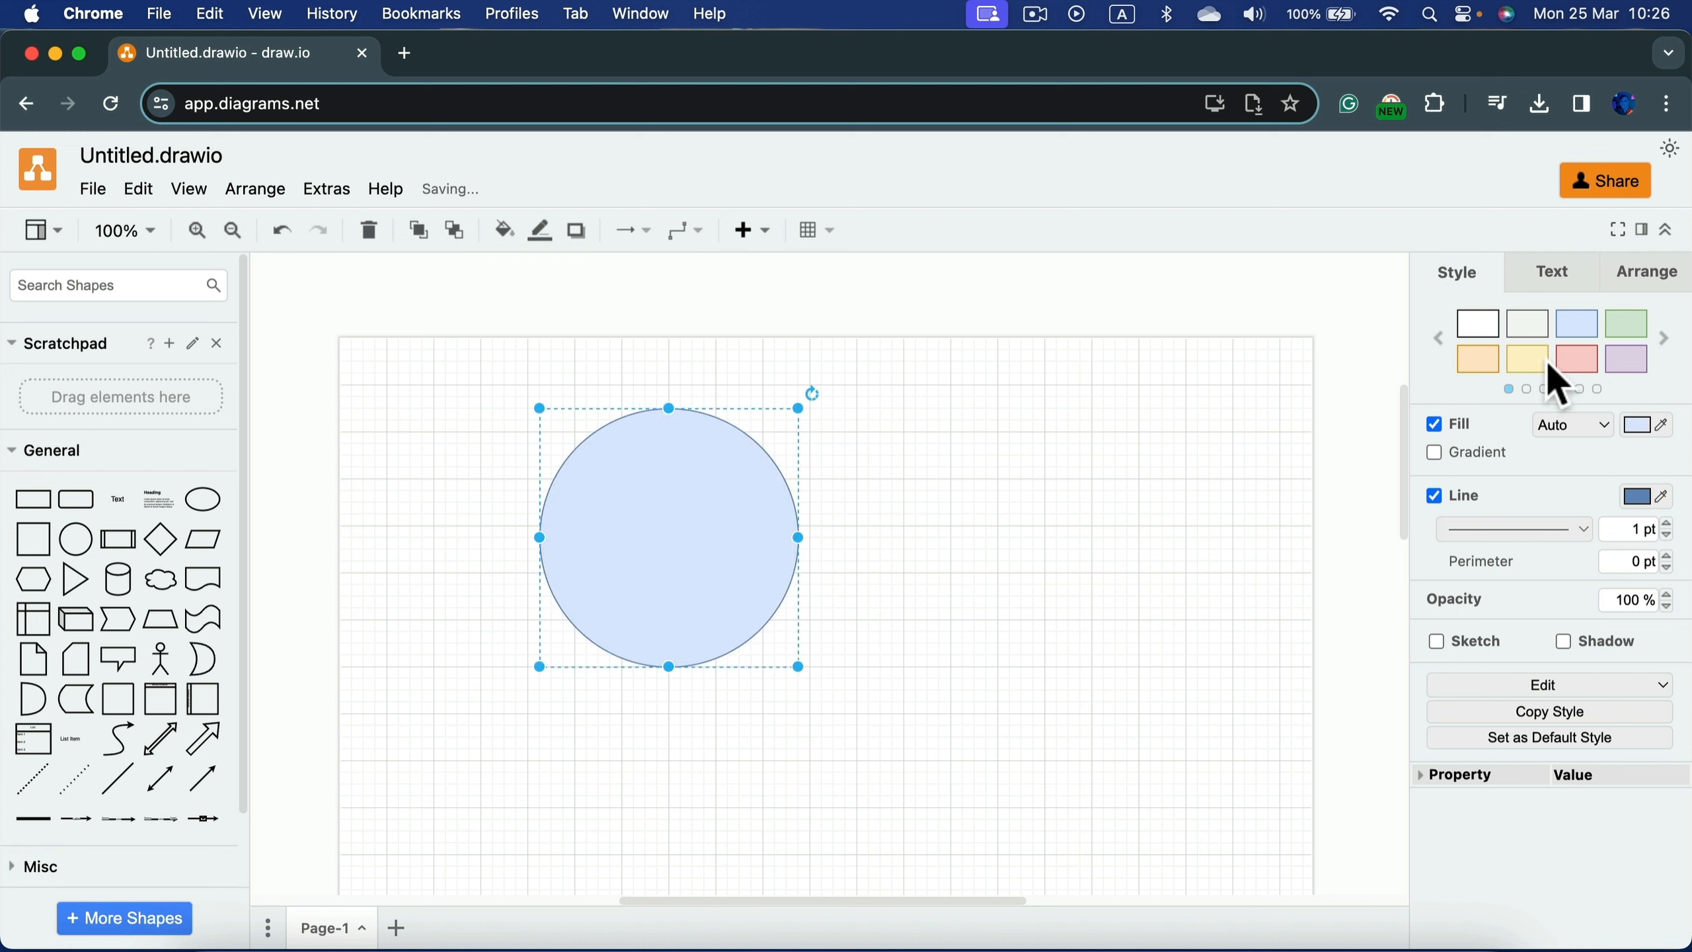
pyautogui.click(1532, 361)
pyautogui.click(1473, 353)
pyautogui.click(1585, 323)
# Step: Fill the circle with the word Text on four lines and place a duplicate overlapping it on the right
pyautogui.doubleClick(667, 533)
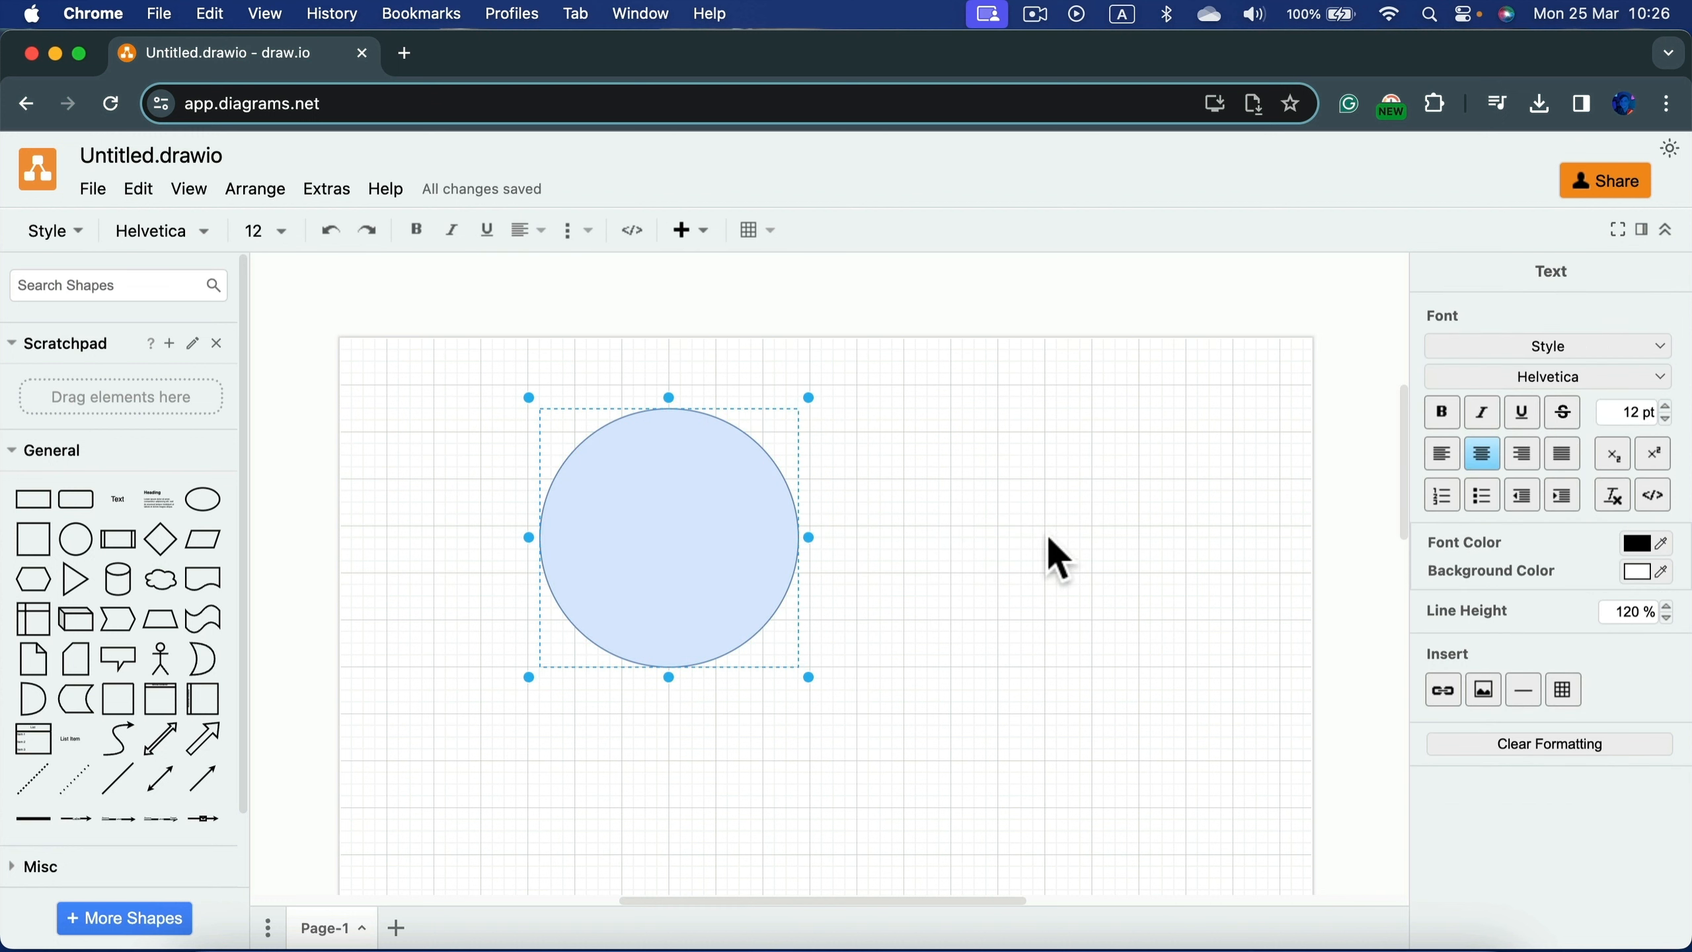
pyautogui.write('Text Text Text Text')
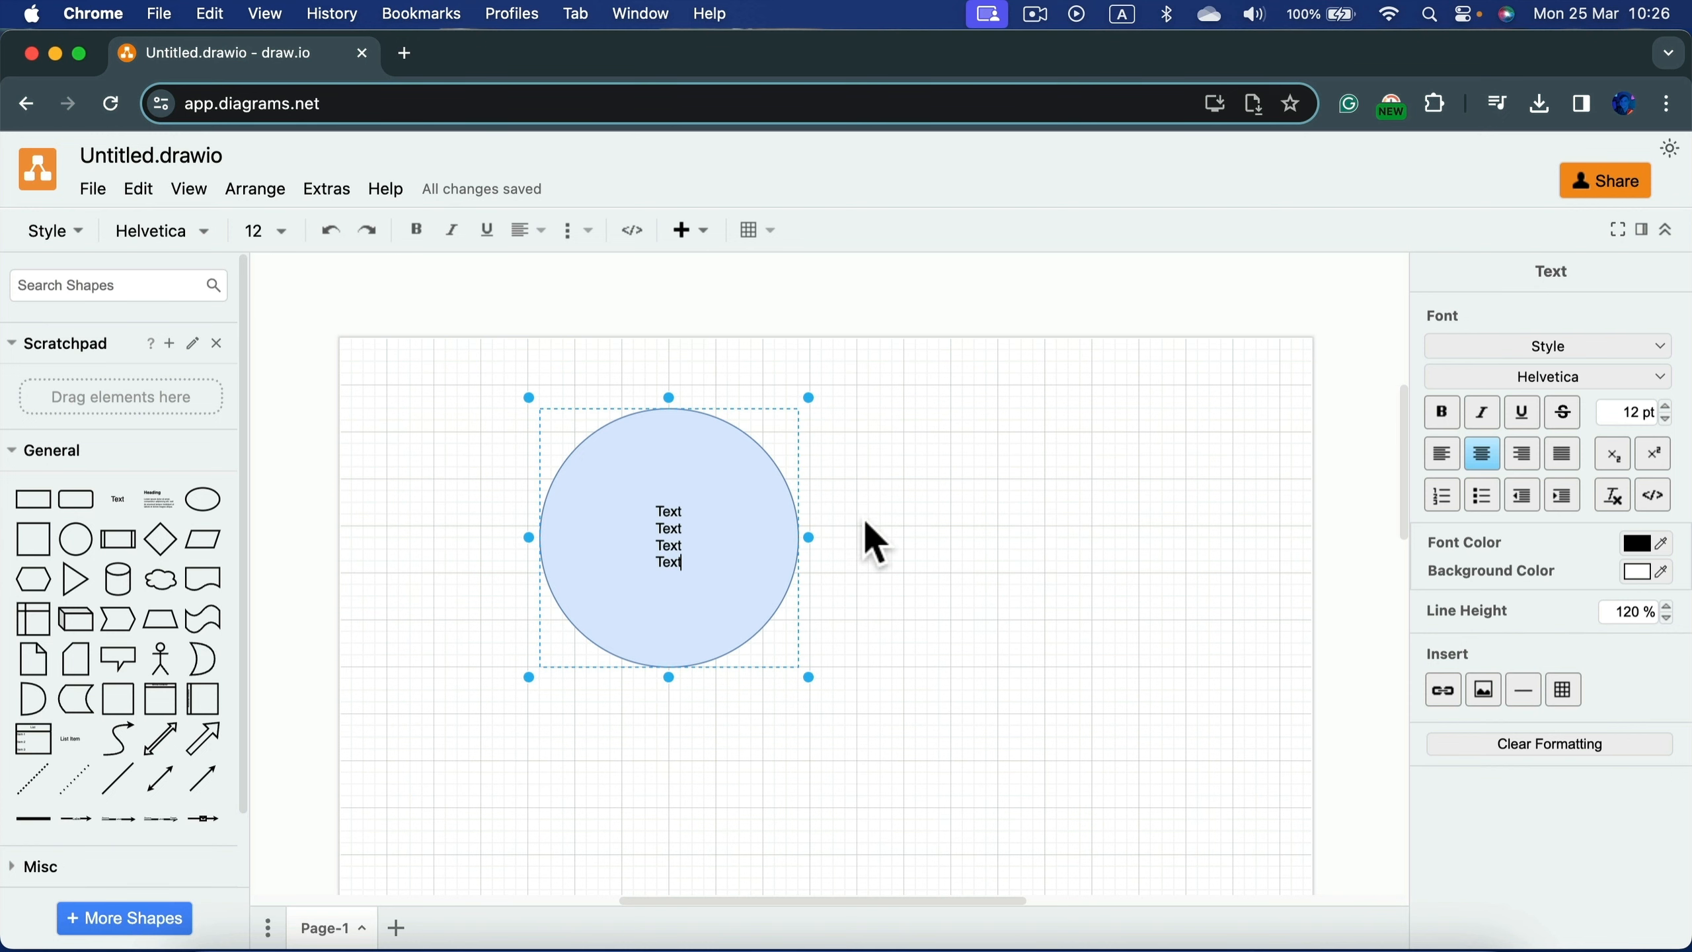
pyautogui.moveTo(744, 555); pyautogui.dragTo(792, 608)
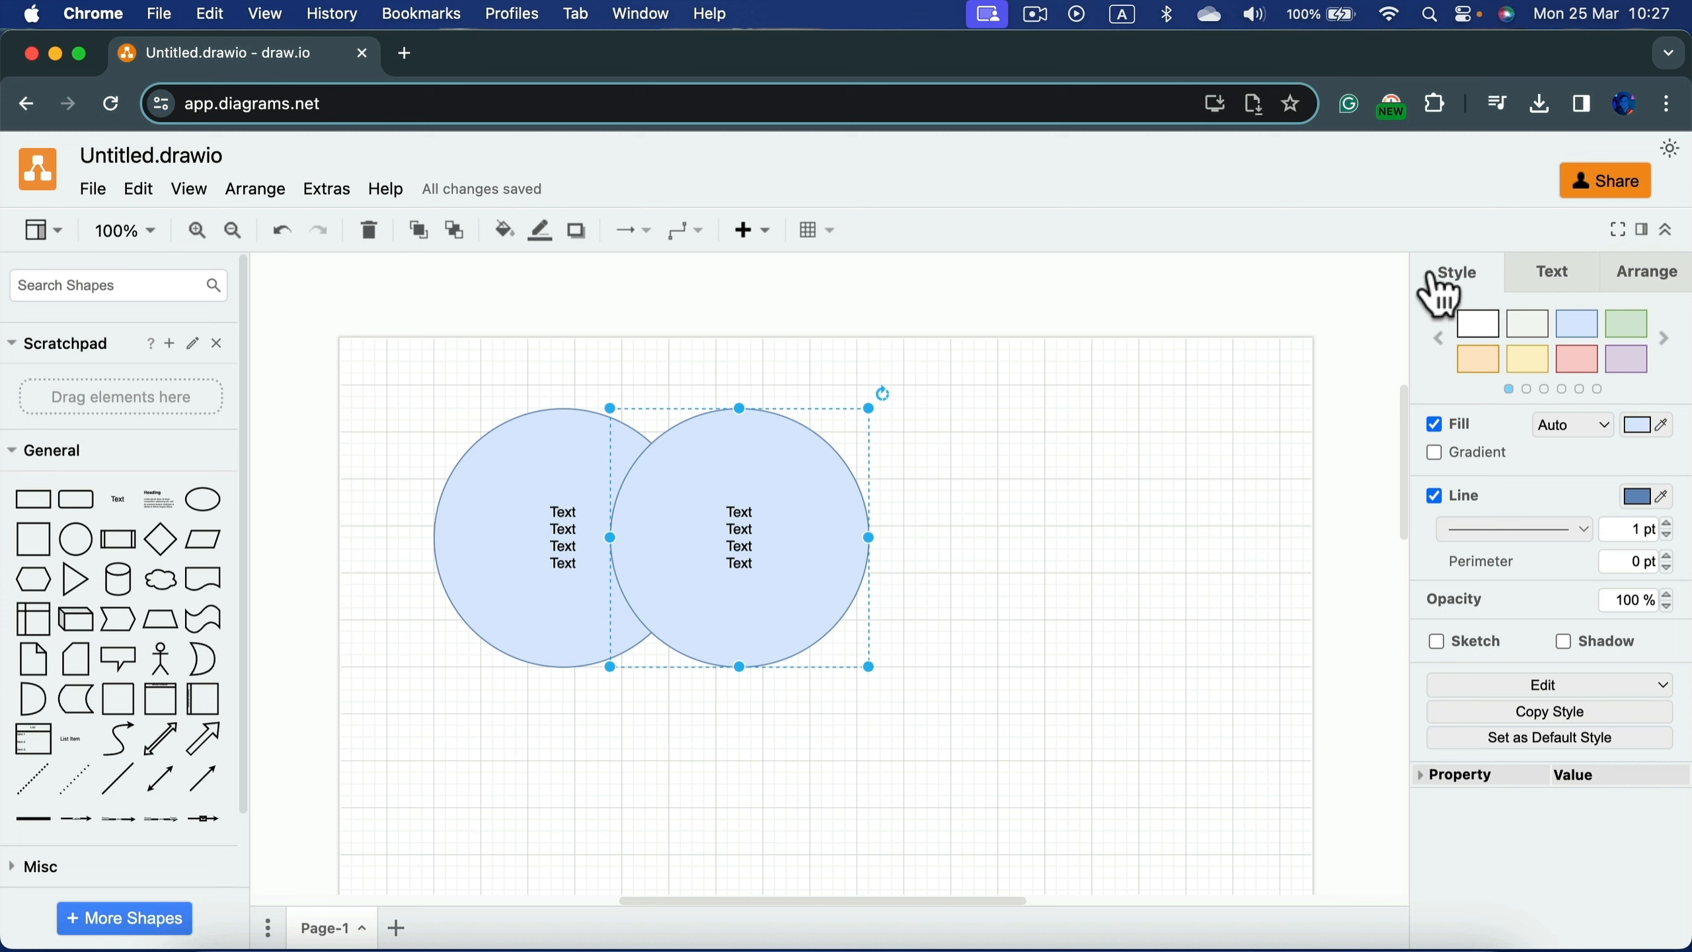
# Step: Try right alignment on the right circle's text, return it to centre alignment and set its font size to 14 pt
pyautogui.click(1554, 270)
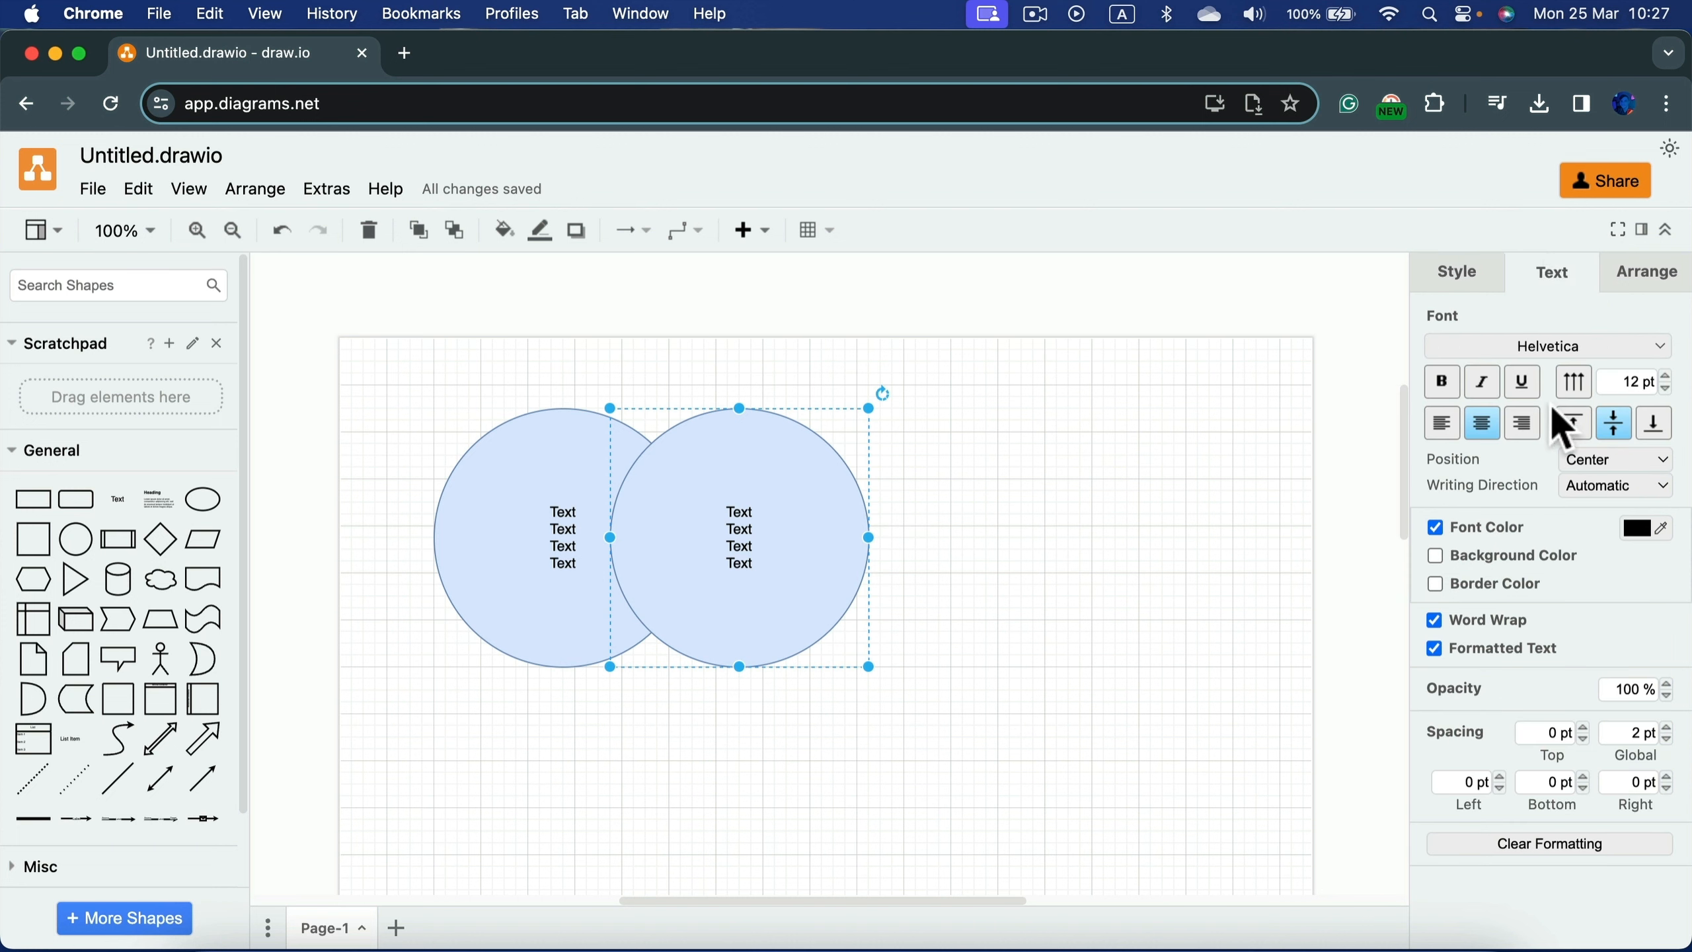
pyautogui.click(1524, 426)
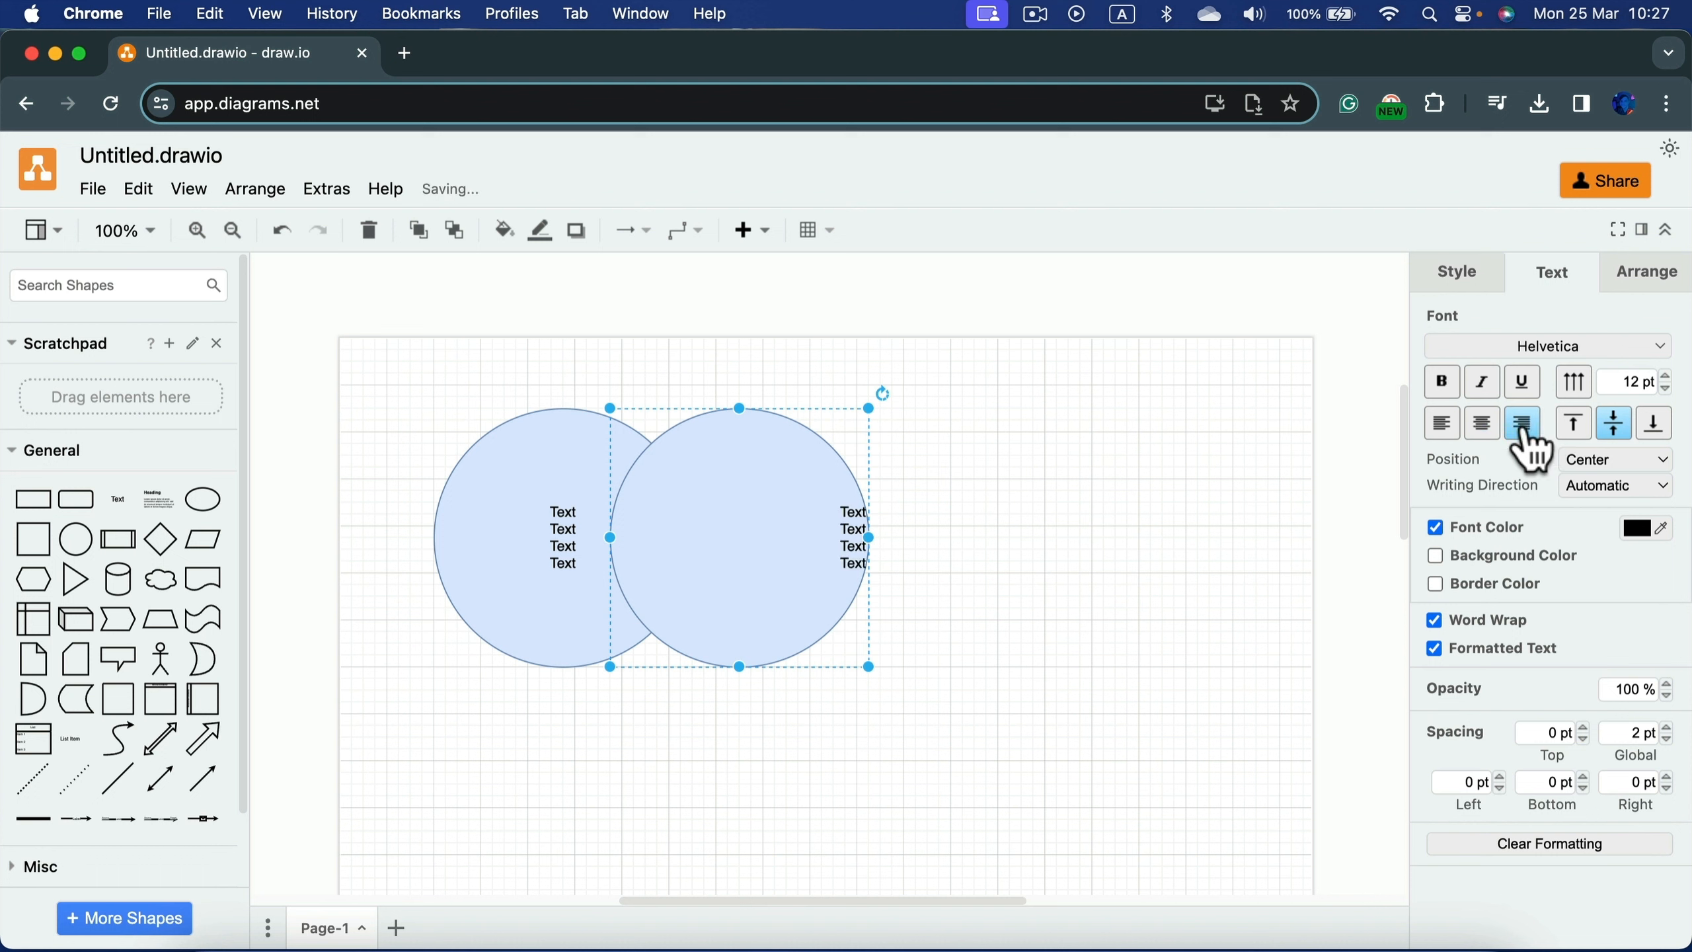
pyautogui.click(1484, 425)
pyautogui.click(1667, 376)
pyautogui.click(1667, 377)
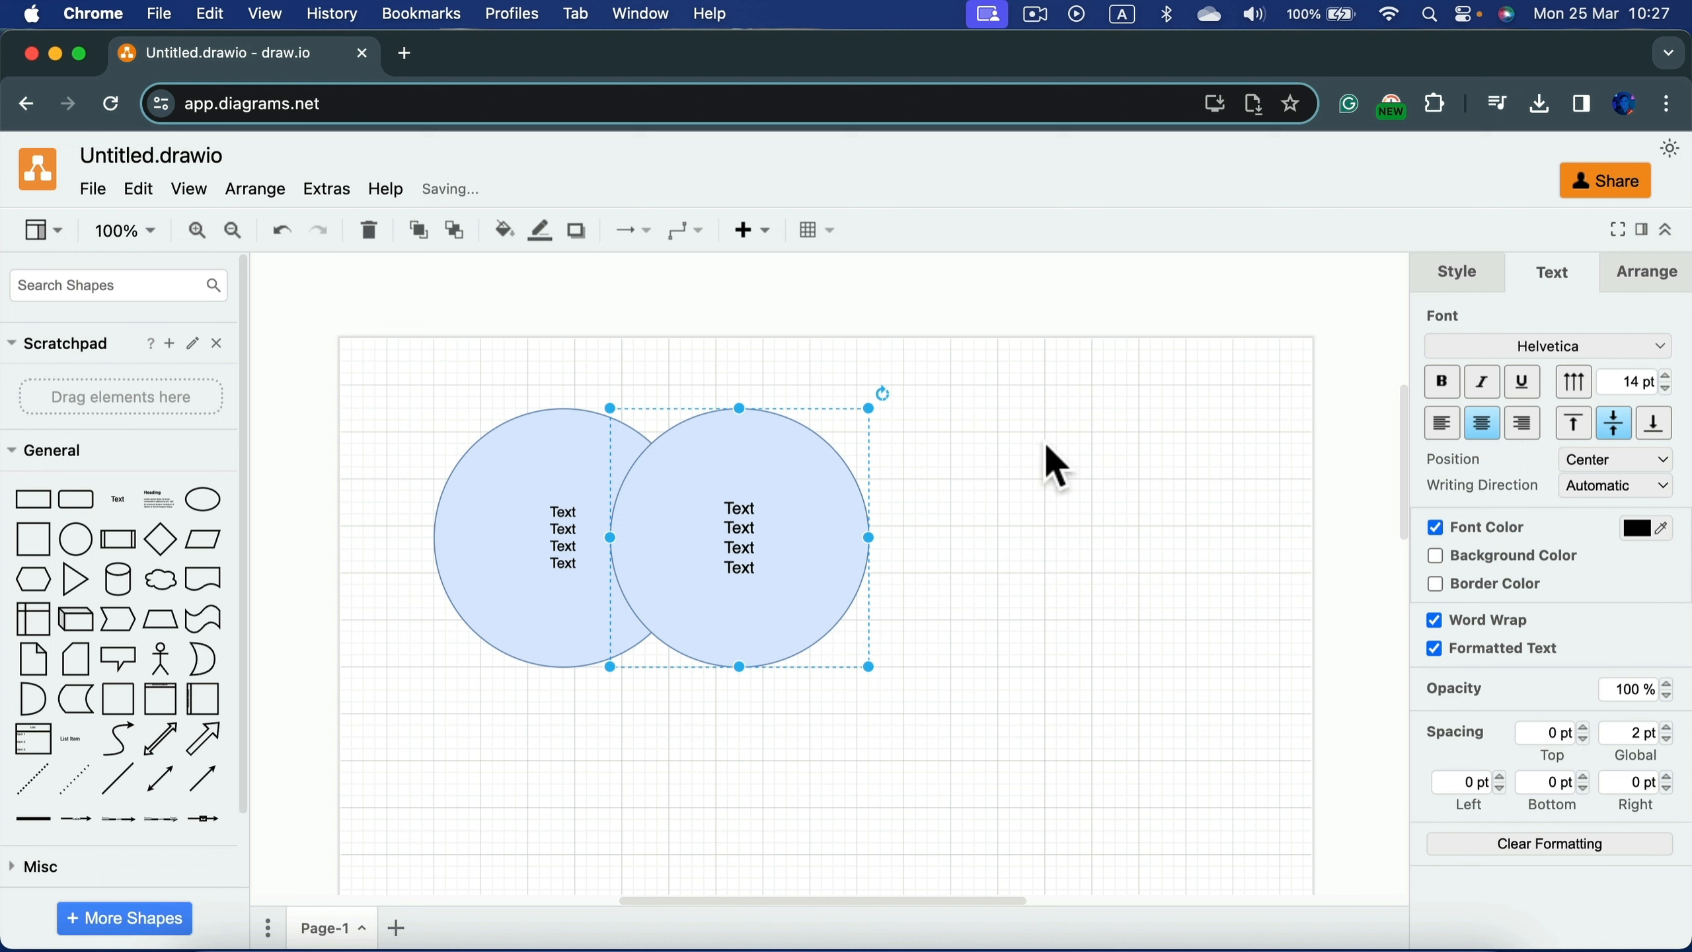
# Step: Set the font size of the left circle's text to 14 pt
pyautogui.click(559, 491)
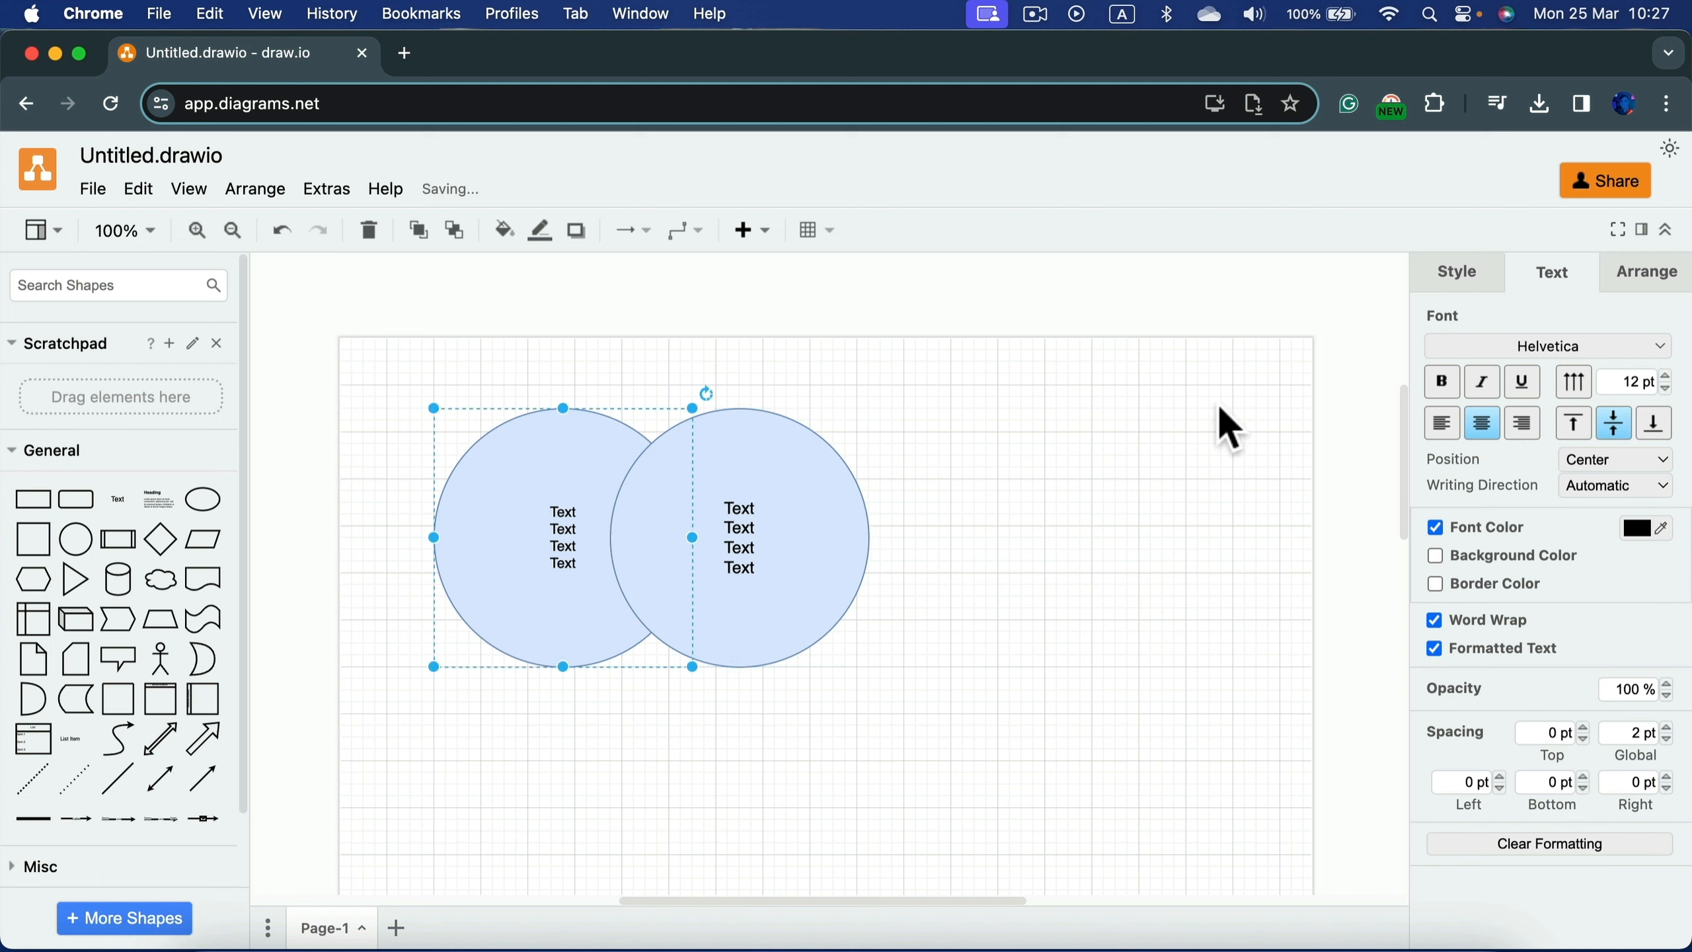
pyautogui.click(1666, 377)
pyautogui.click(1667, 377)
# Step: Apply the light red preset style to the right circle
pyautogui.click(784, 496)
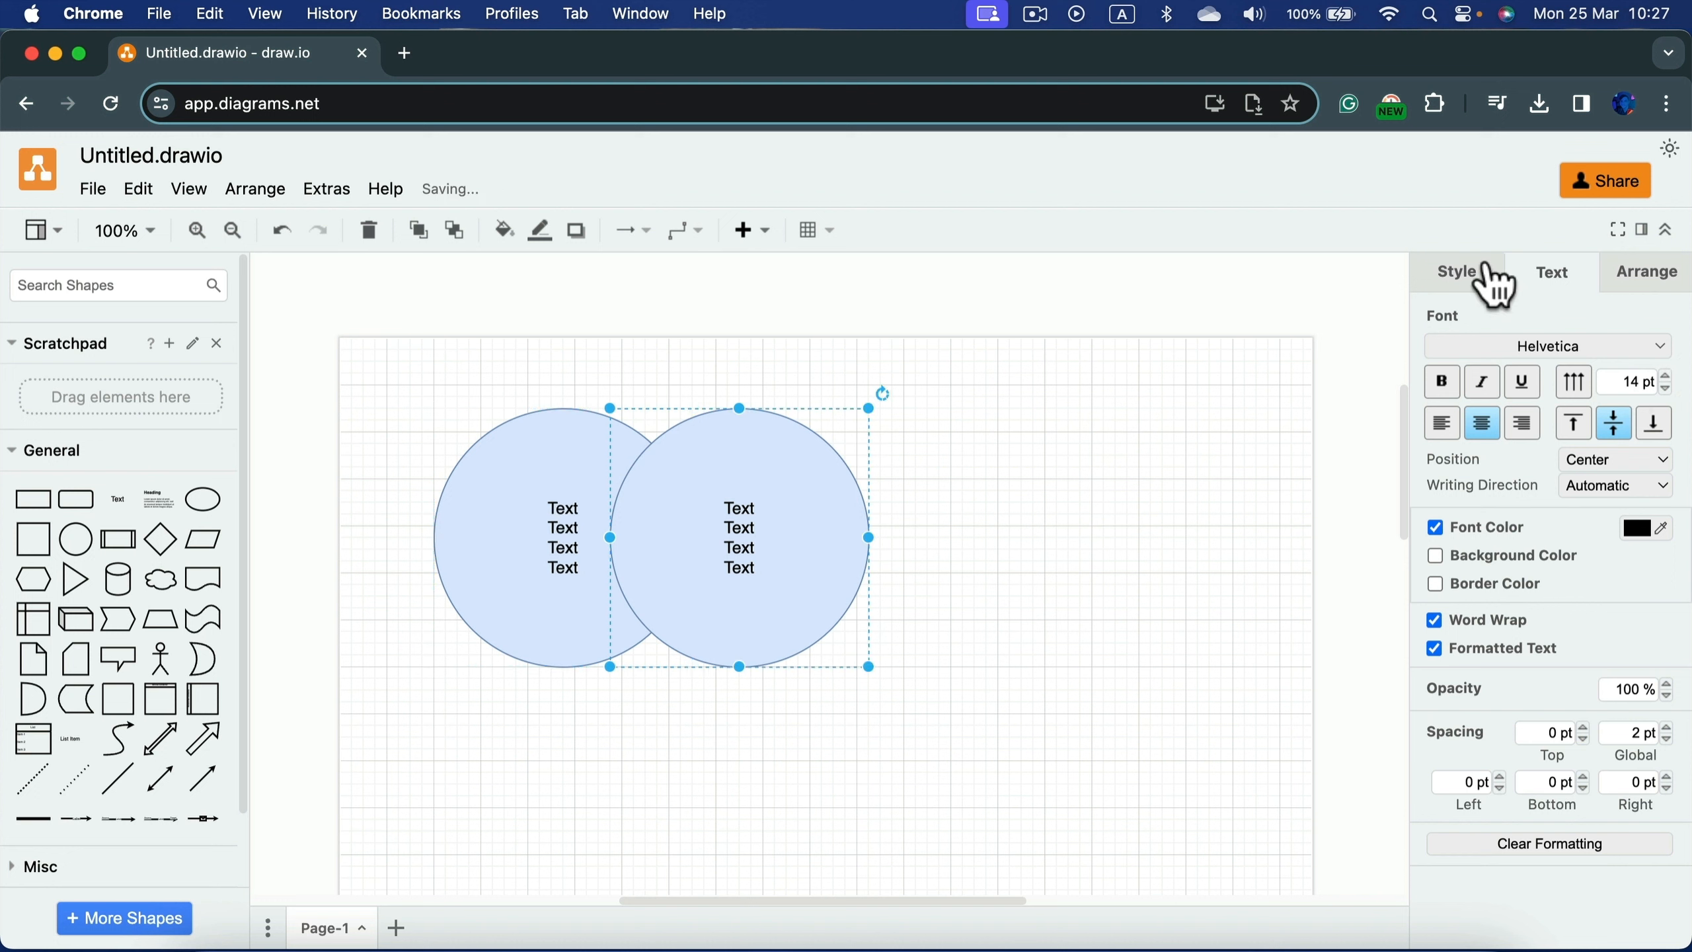
pyautogui.click(1465, 277)
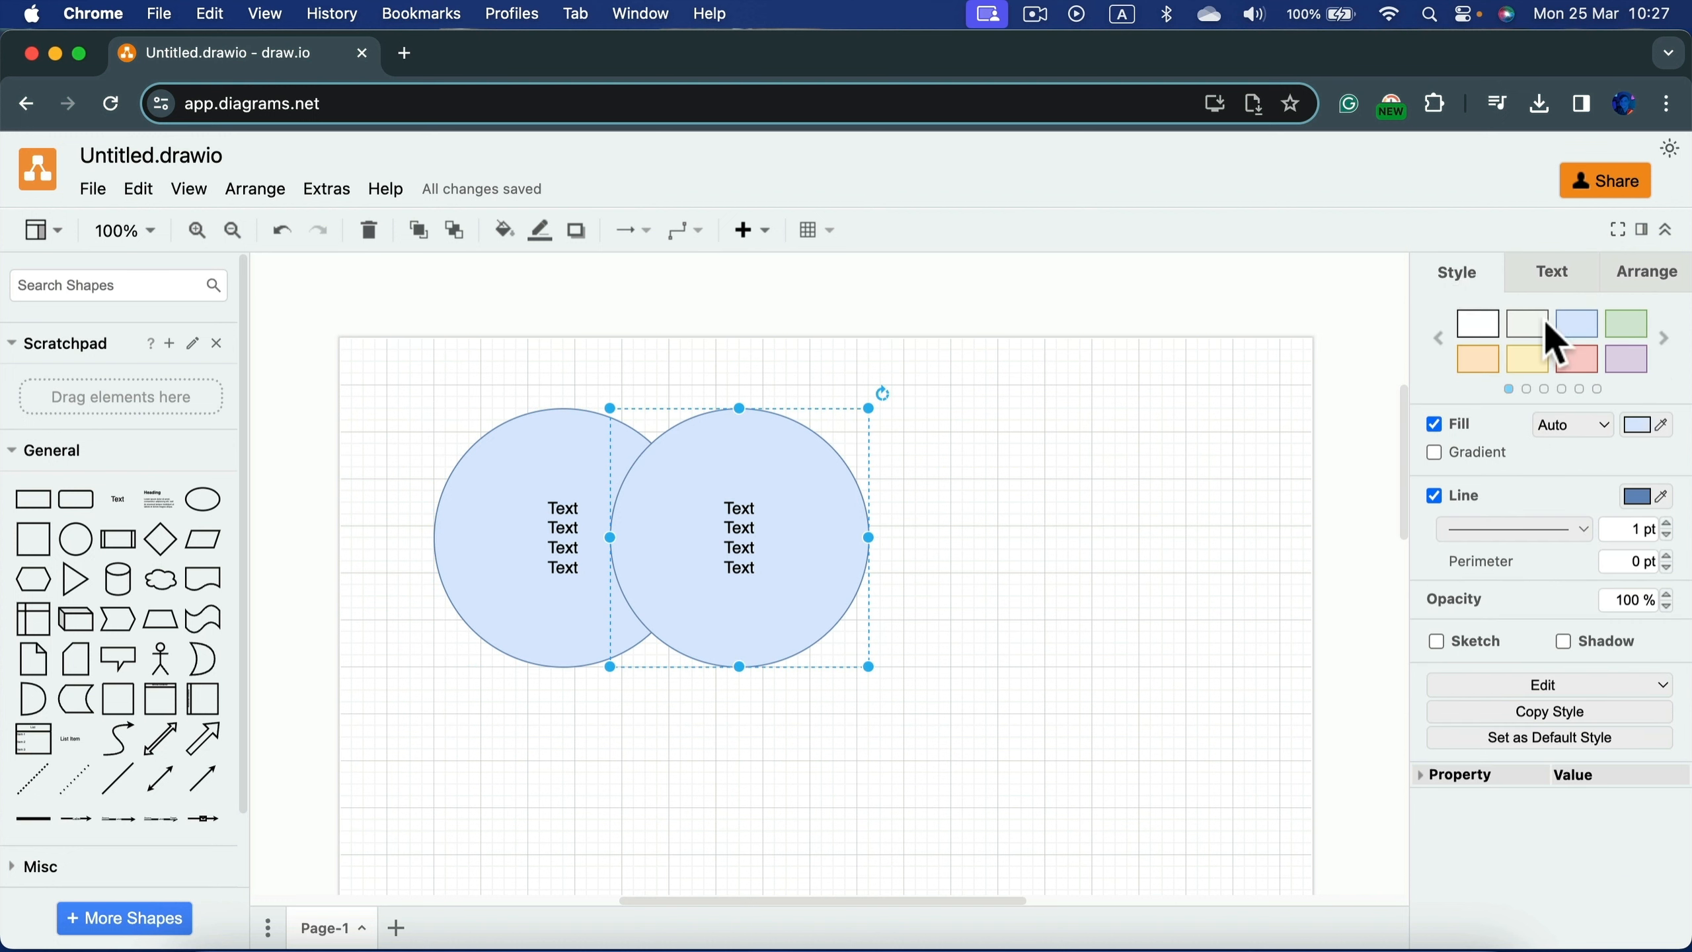
pyautogui.click(1588, 367)
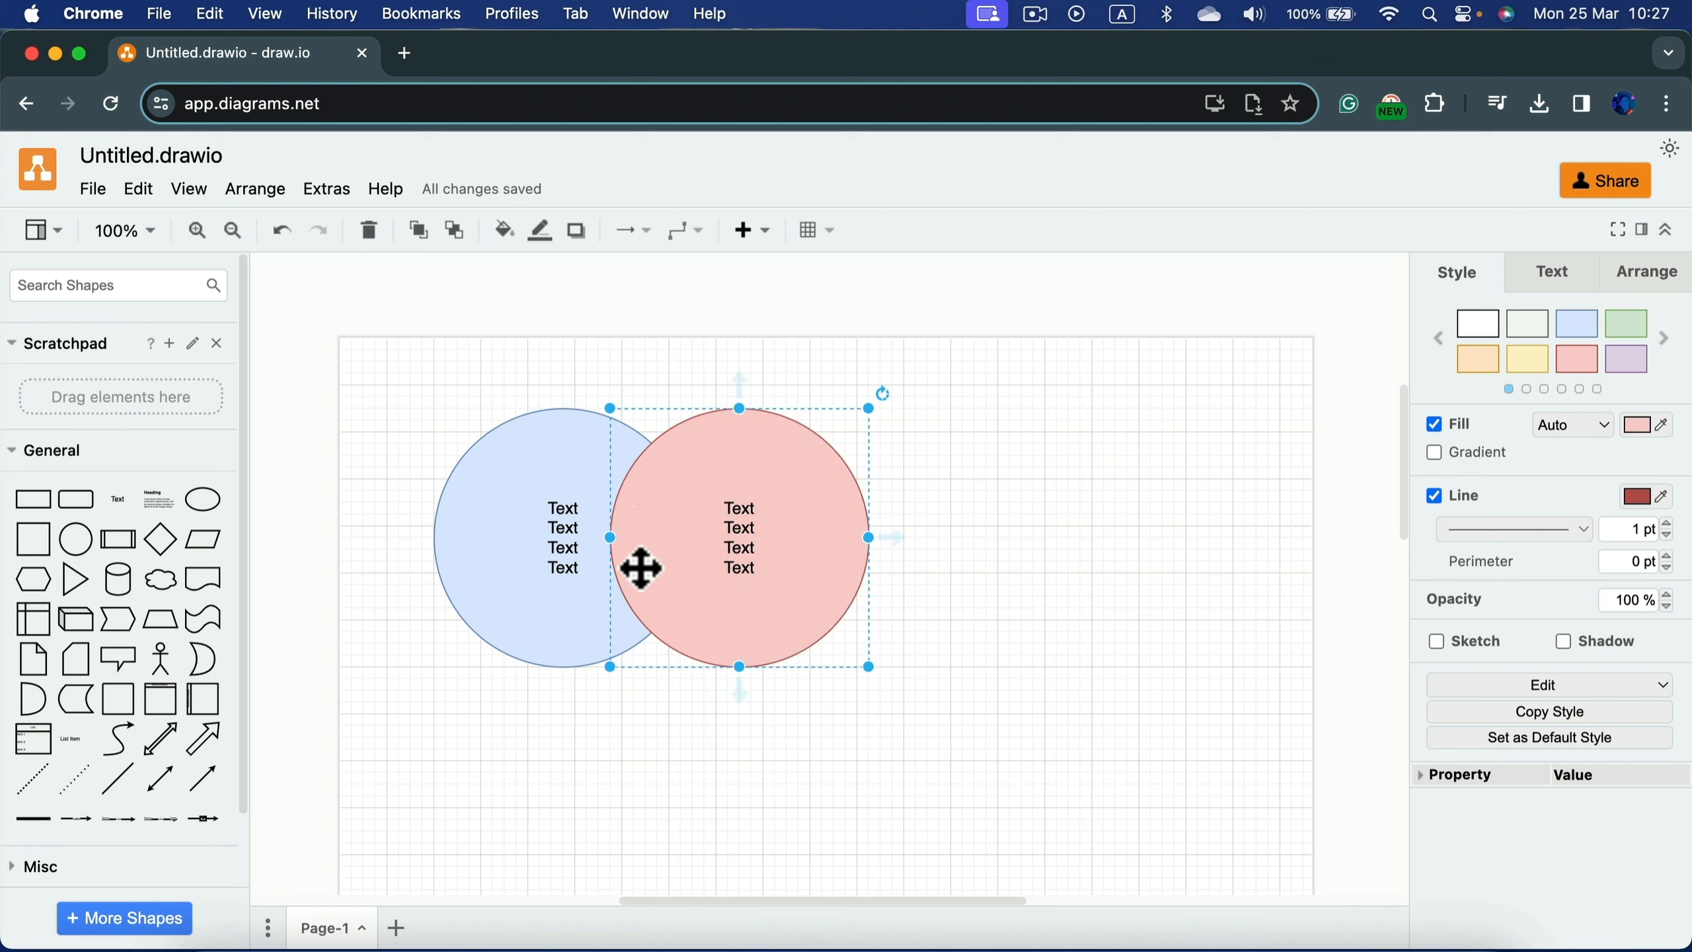
pyautogui.click(1645, 423)
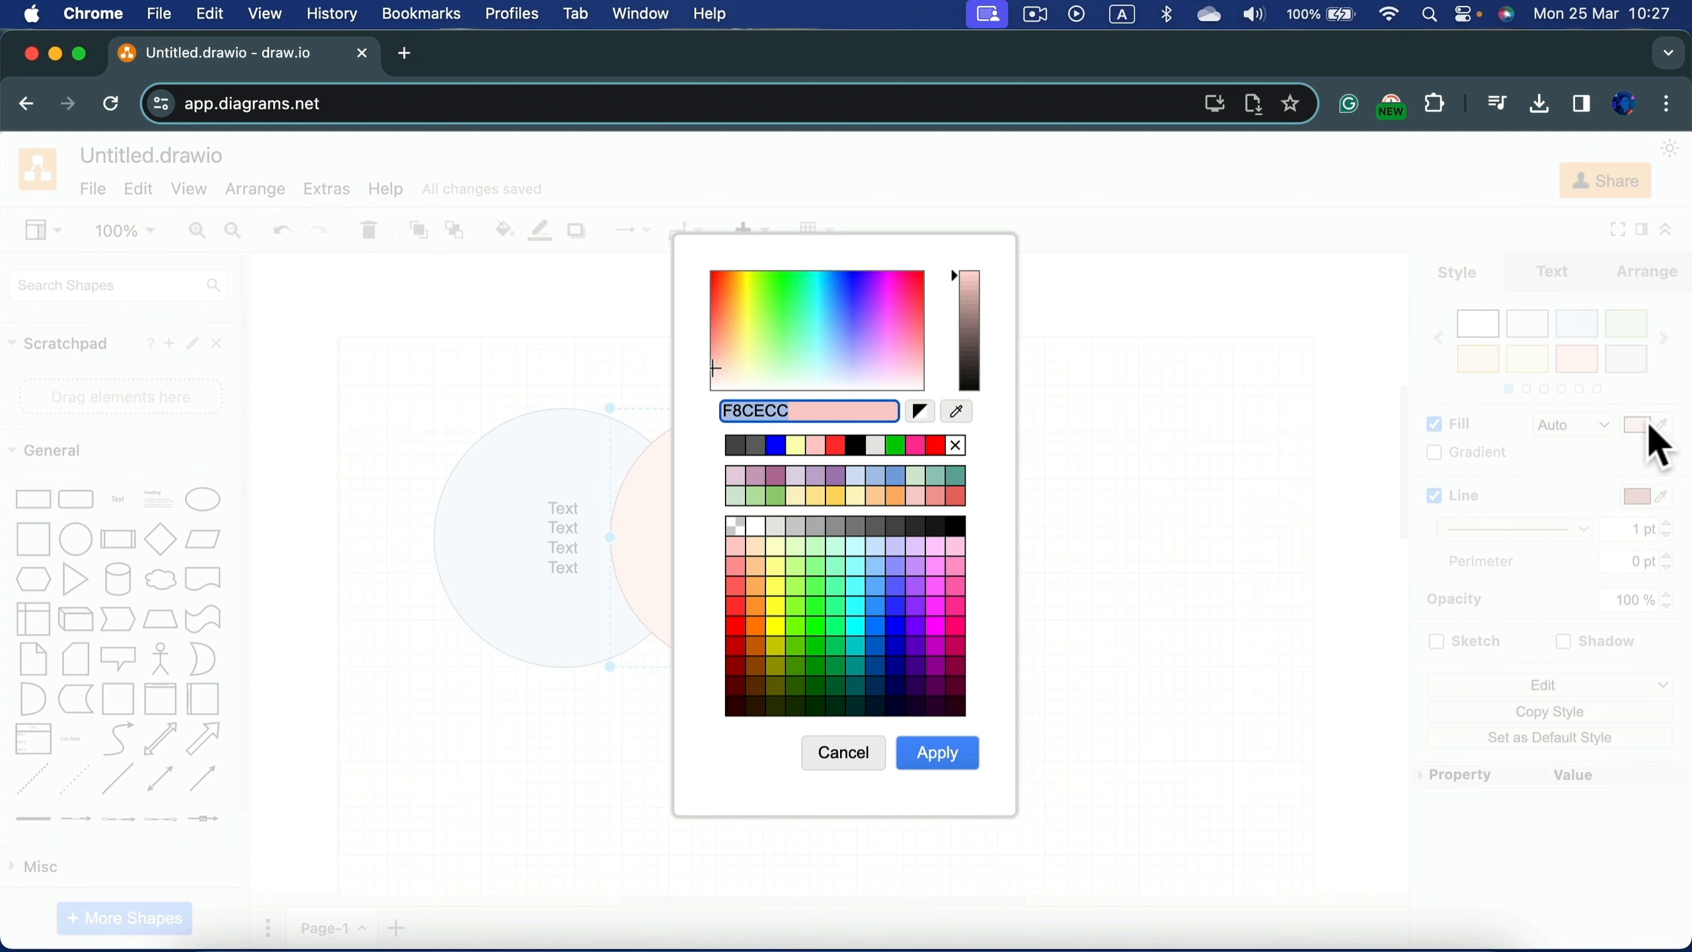
pyautogui.click(841, 765)
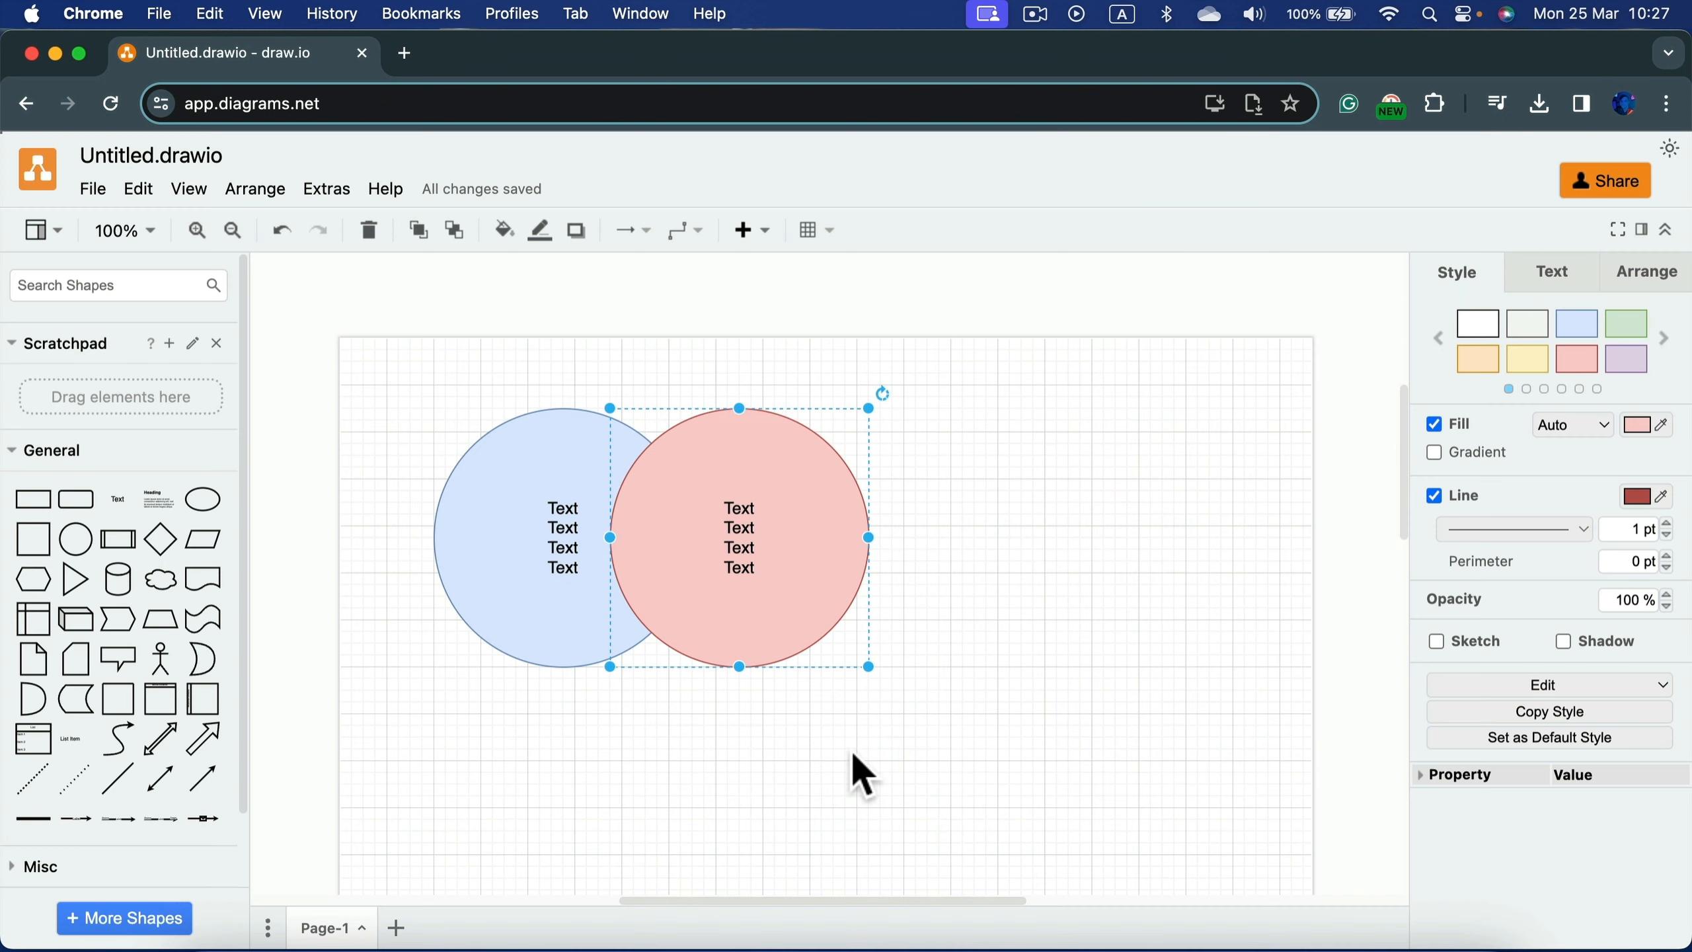
# Step: Try the Hatch, Solid, Dots, Cross Hatch, Dashed and ZigZag Line fill styles on the right circle
pyautogui.click(1602, 423)
pyautogui.click(1596, 453)
pyautogui.click(1590, 421)
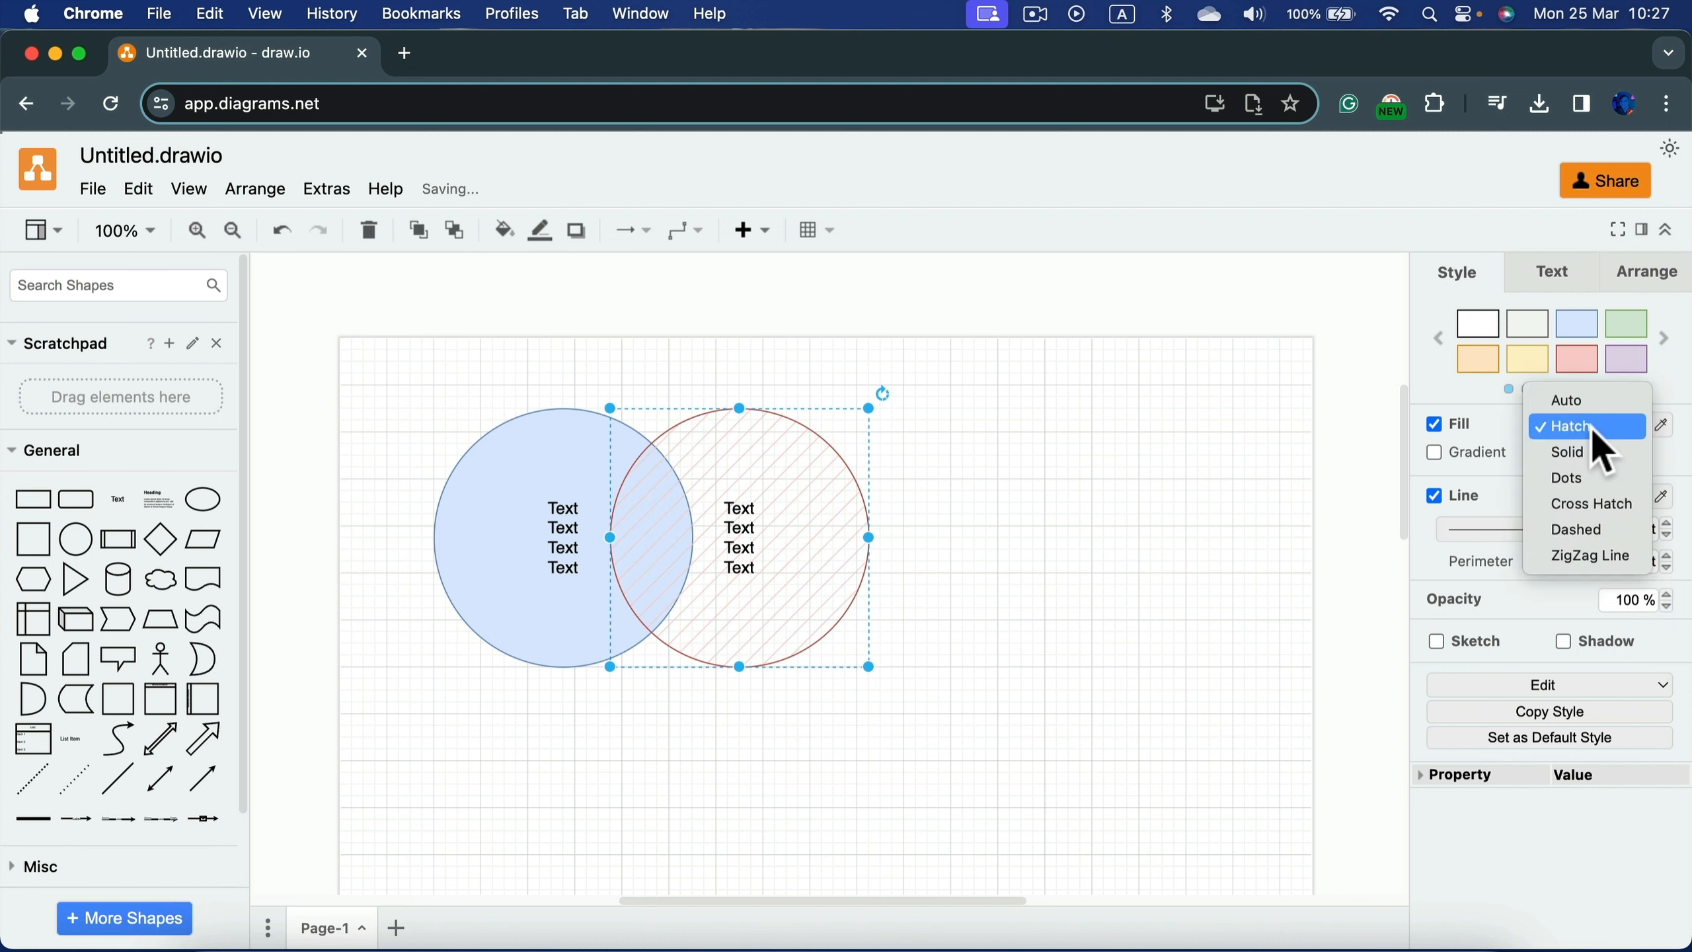
pyautogui.click(1592, 453)
pyautogui.click(1586, 434)
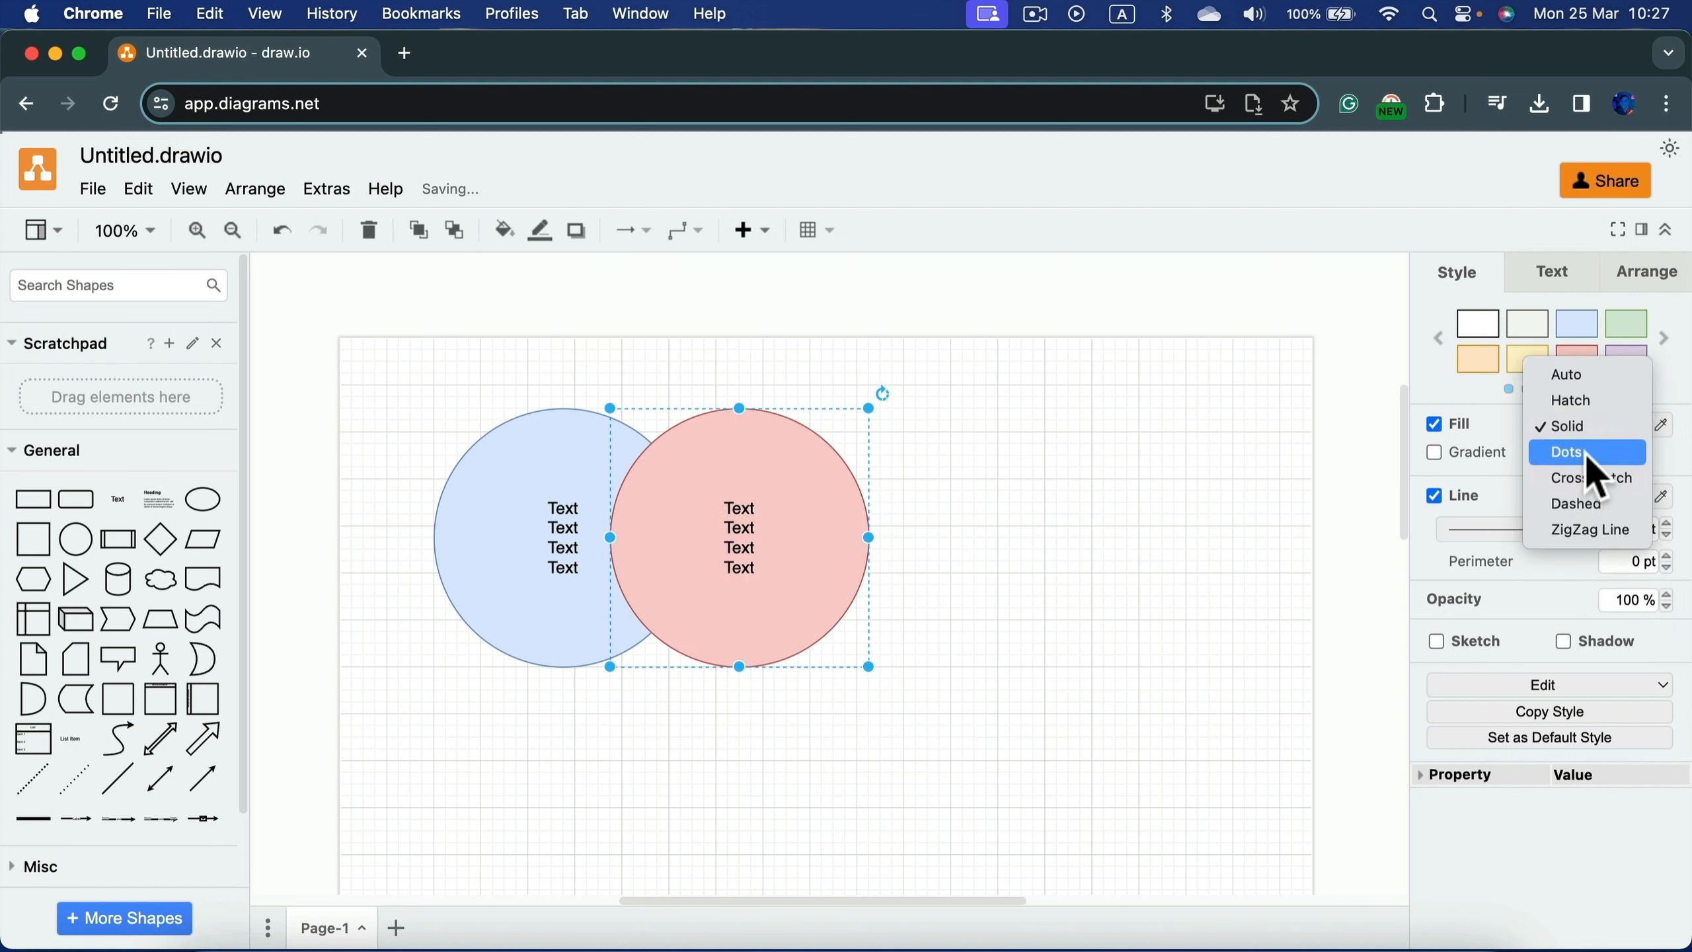
pyautogui.click(1588, 455)
pyautogui.click(1591, 423)
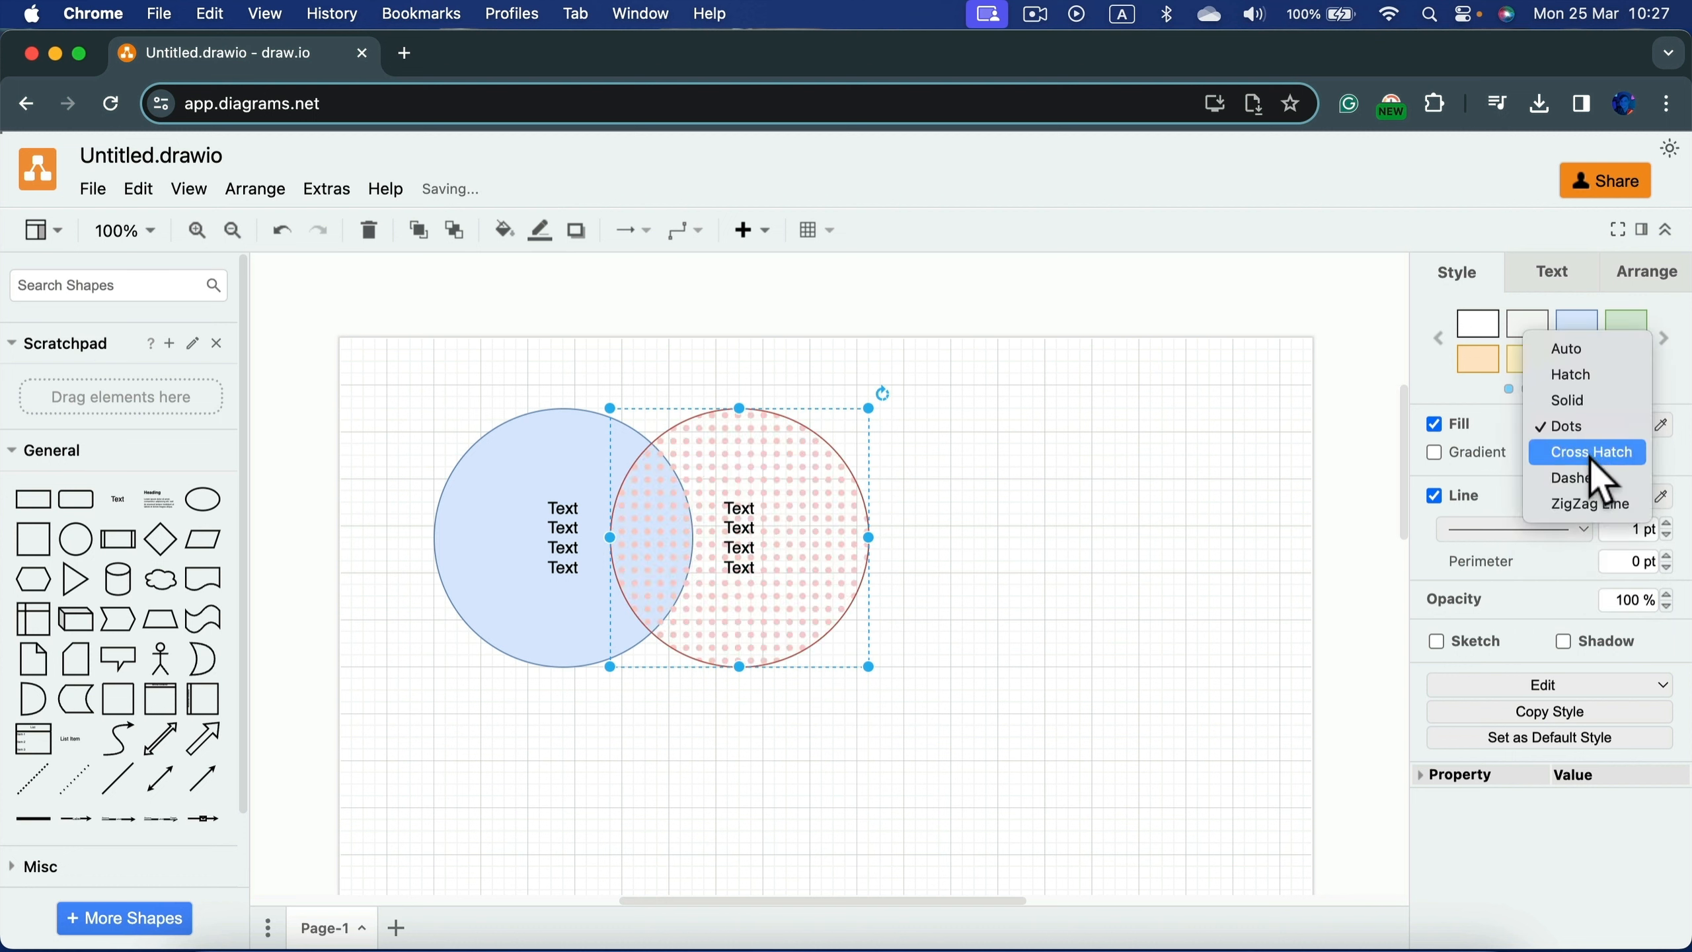
pyautogui.click(1593, 453)
pyautogui.click(1591, 423)
pyautogui.click(1593, 477)
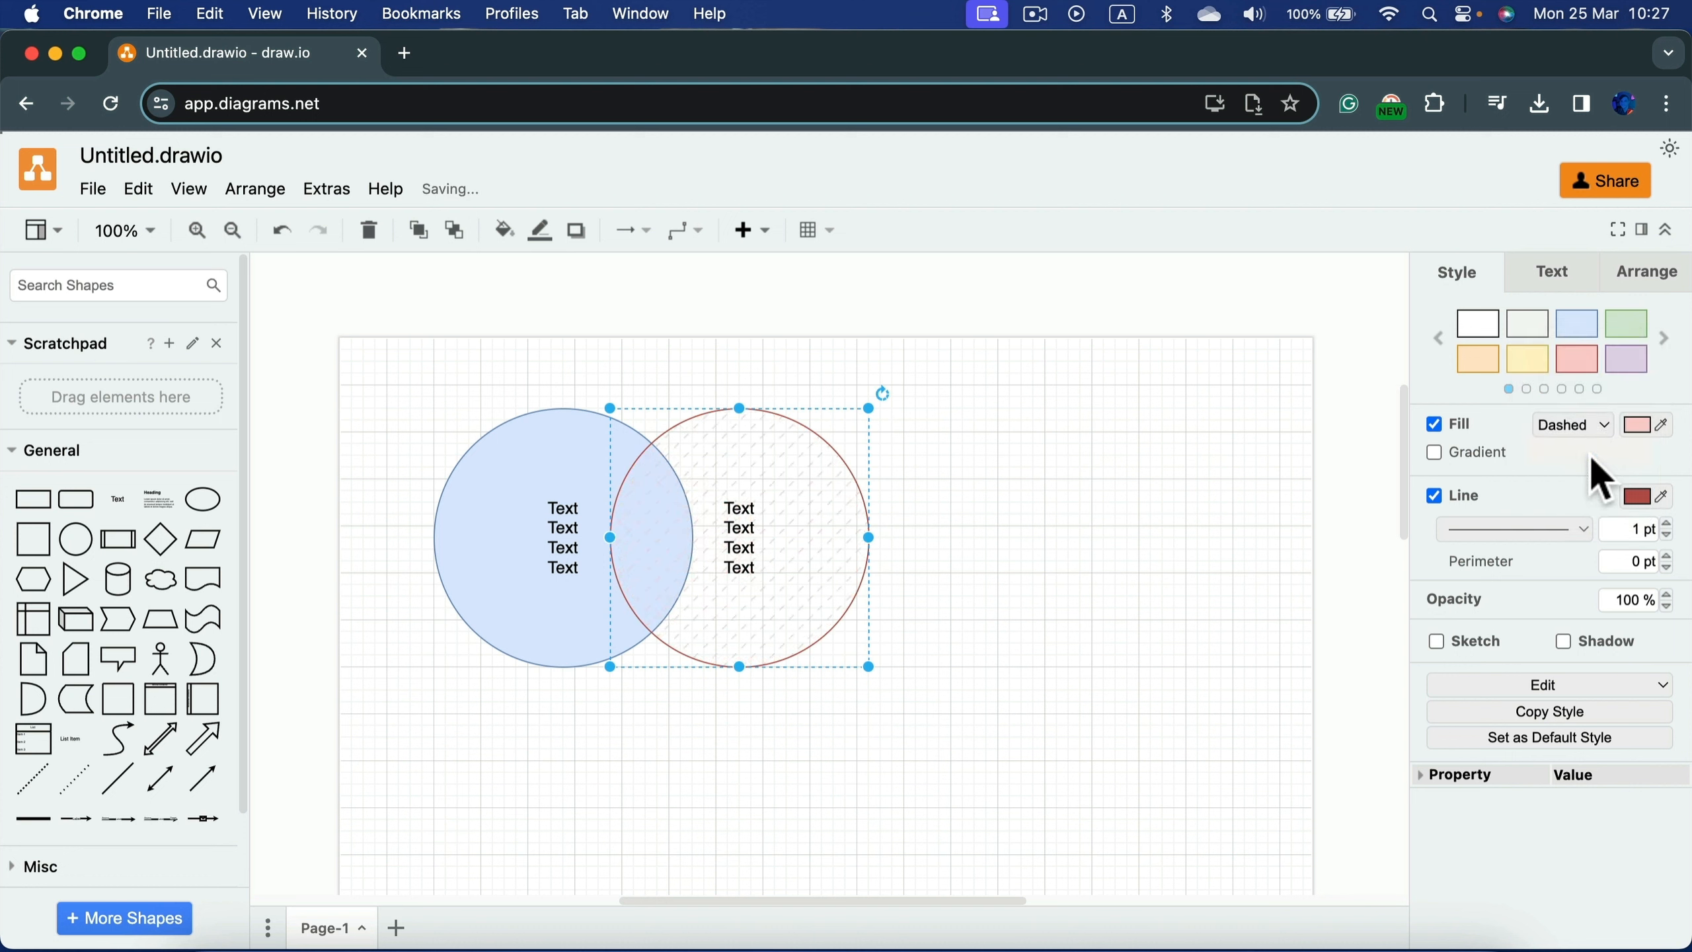
pyautogui.click(1590, 424)
pyautogui.click(1589, 454)
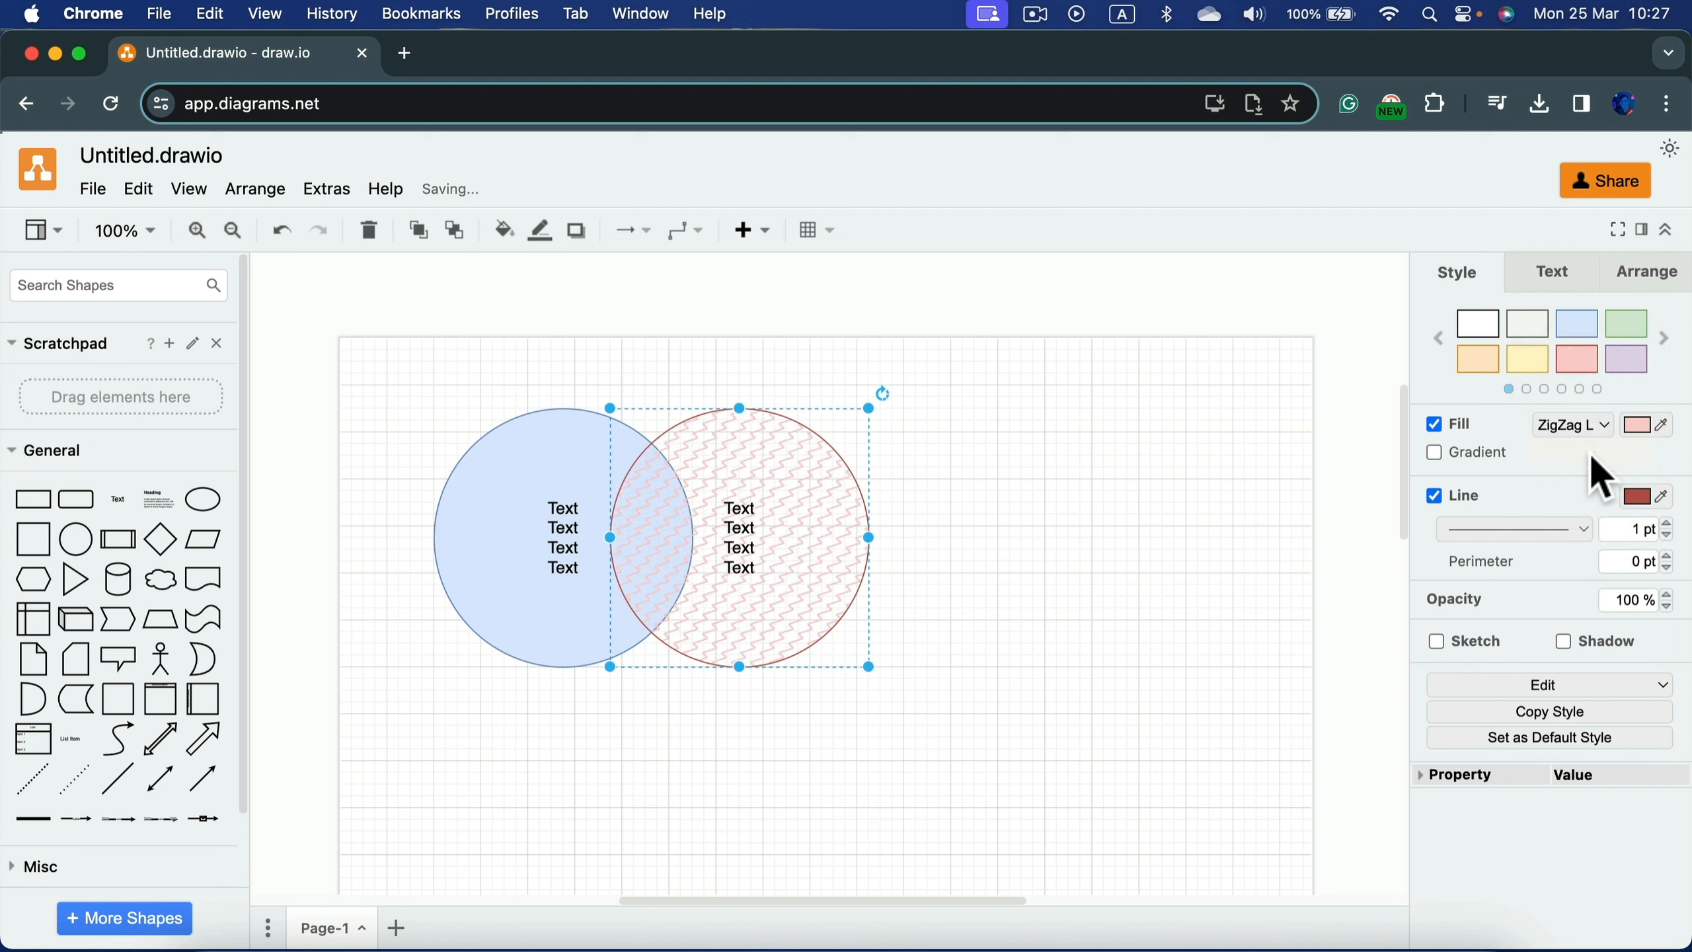
# Step: Set the right circle's fill style to Solid and its opacity to 50%
pyautogui.click(1590, 425)
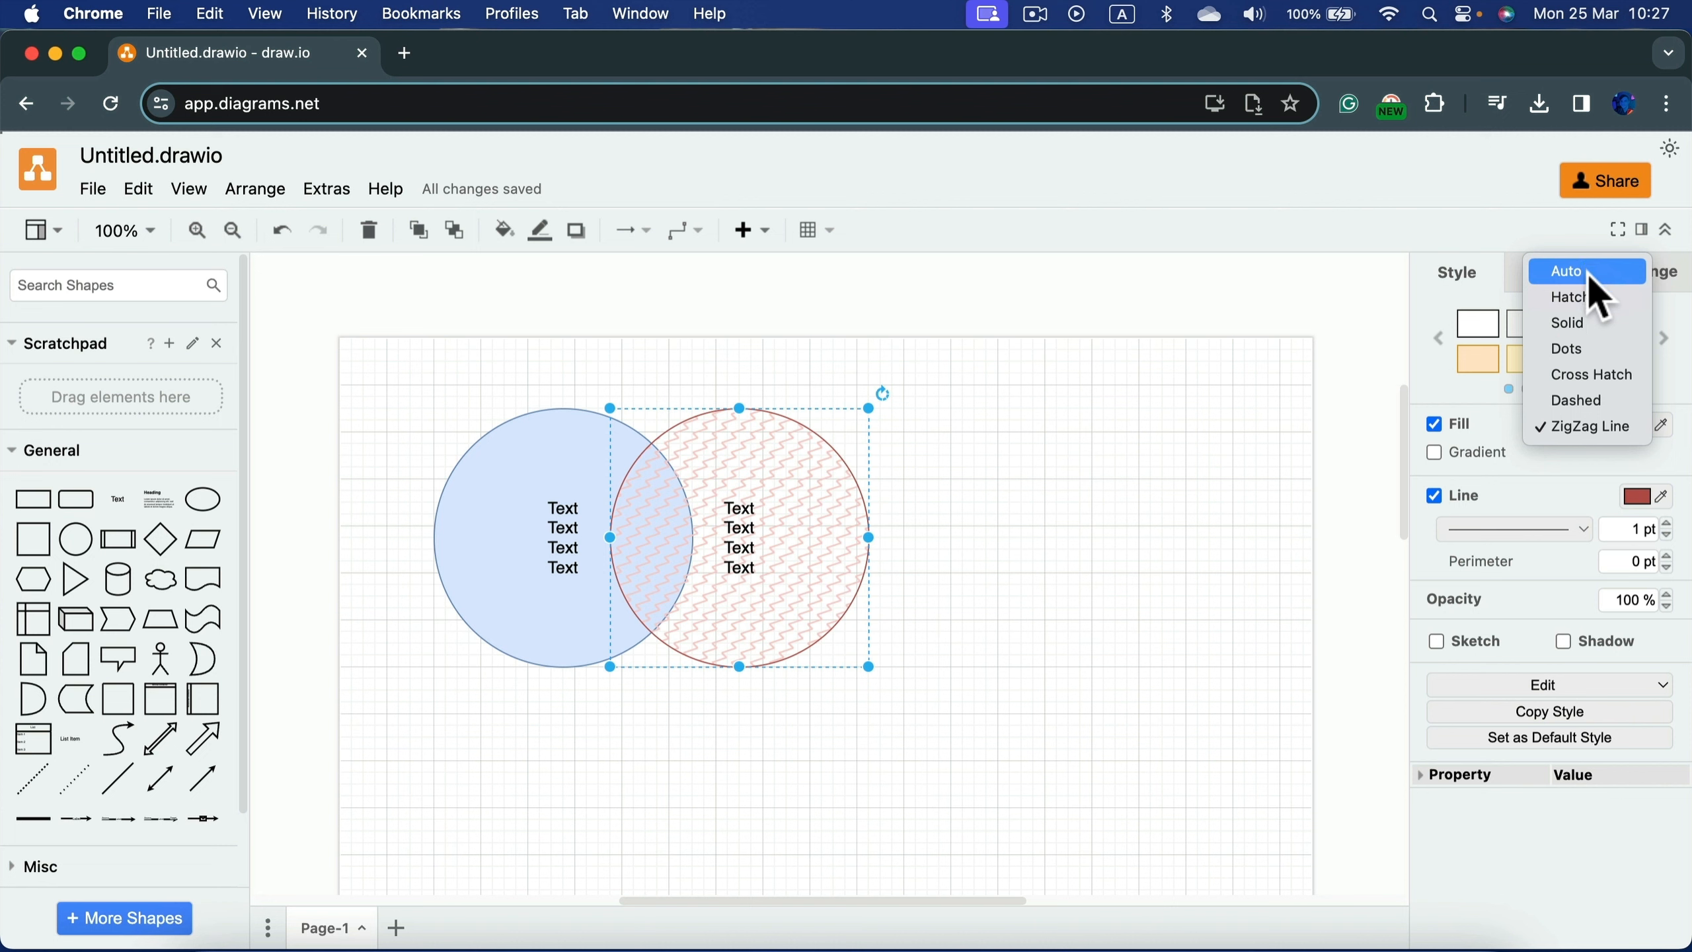
pyautogui.click(1592, 323)
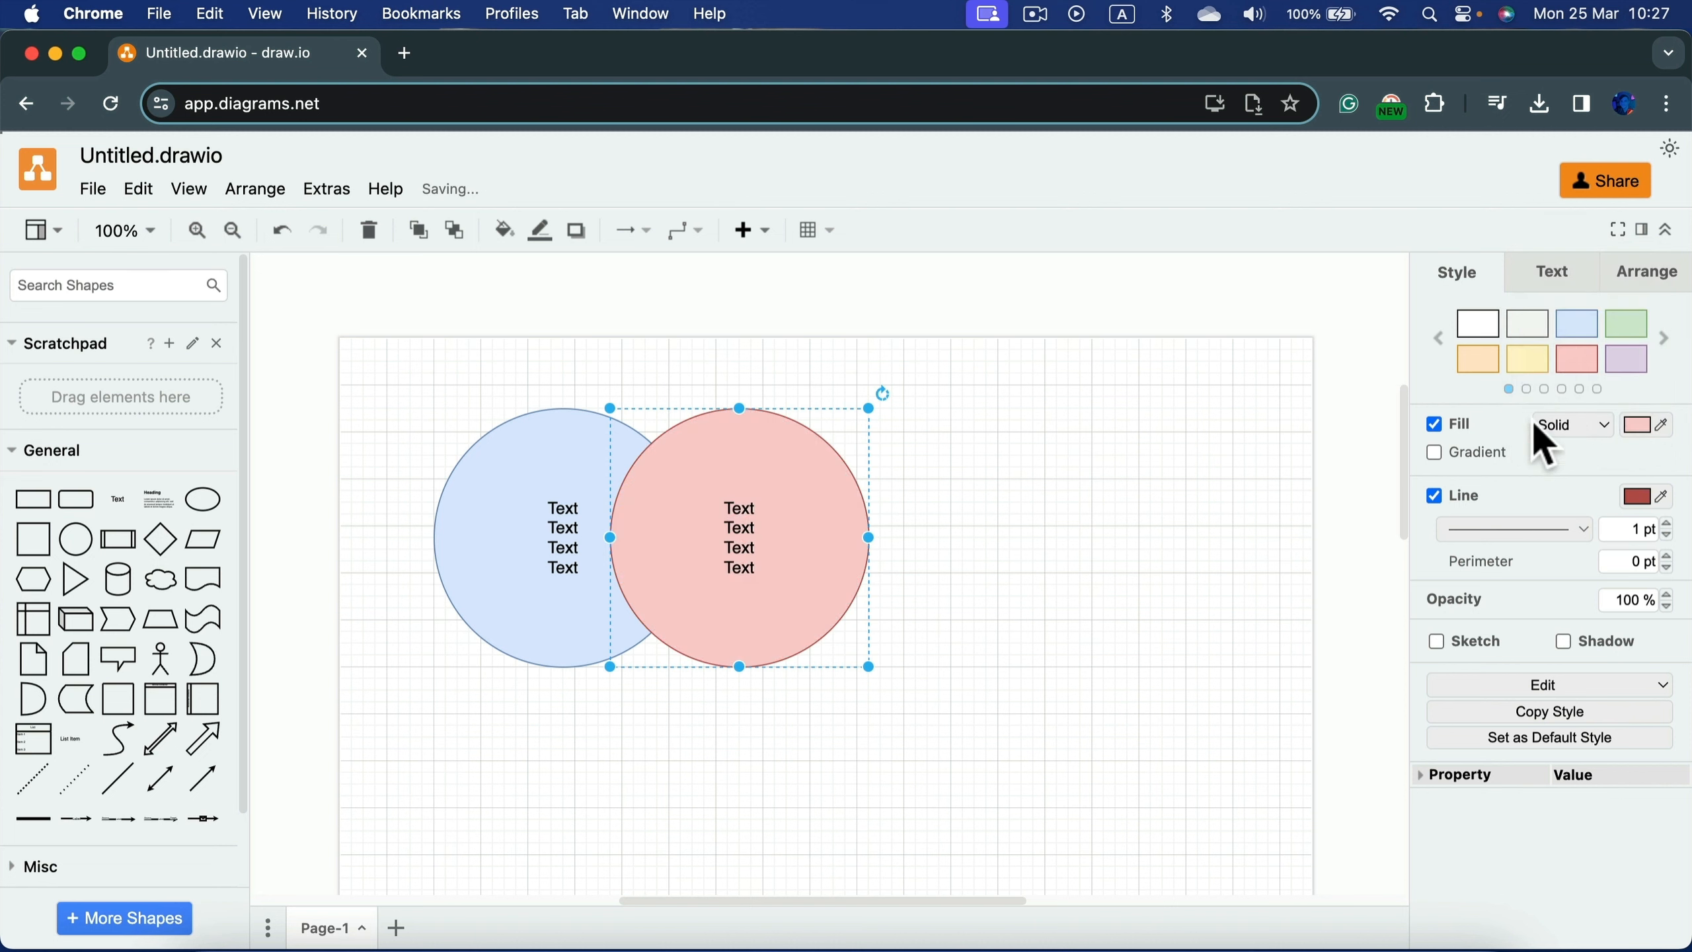
pyautogui.click(1635, 425)
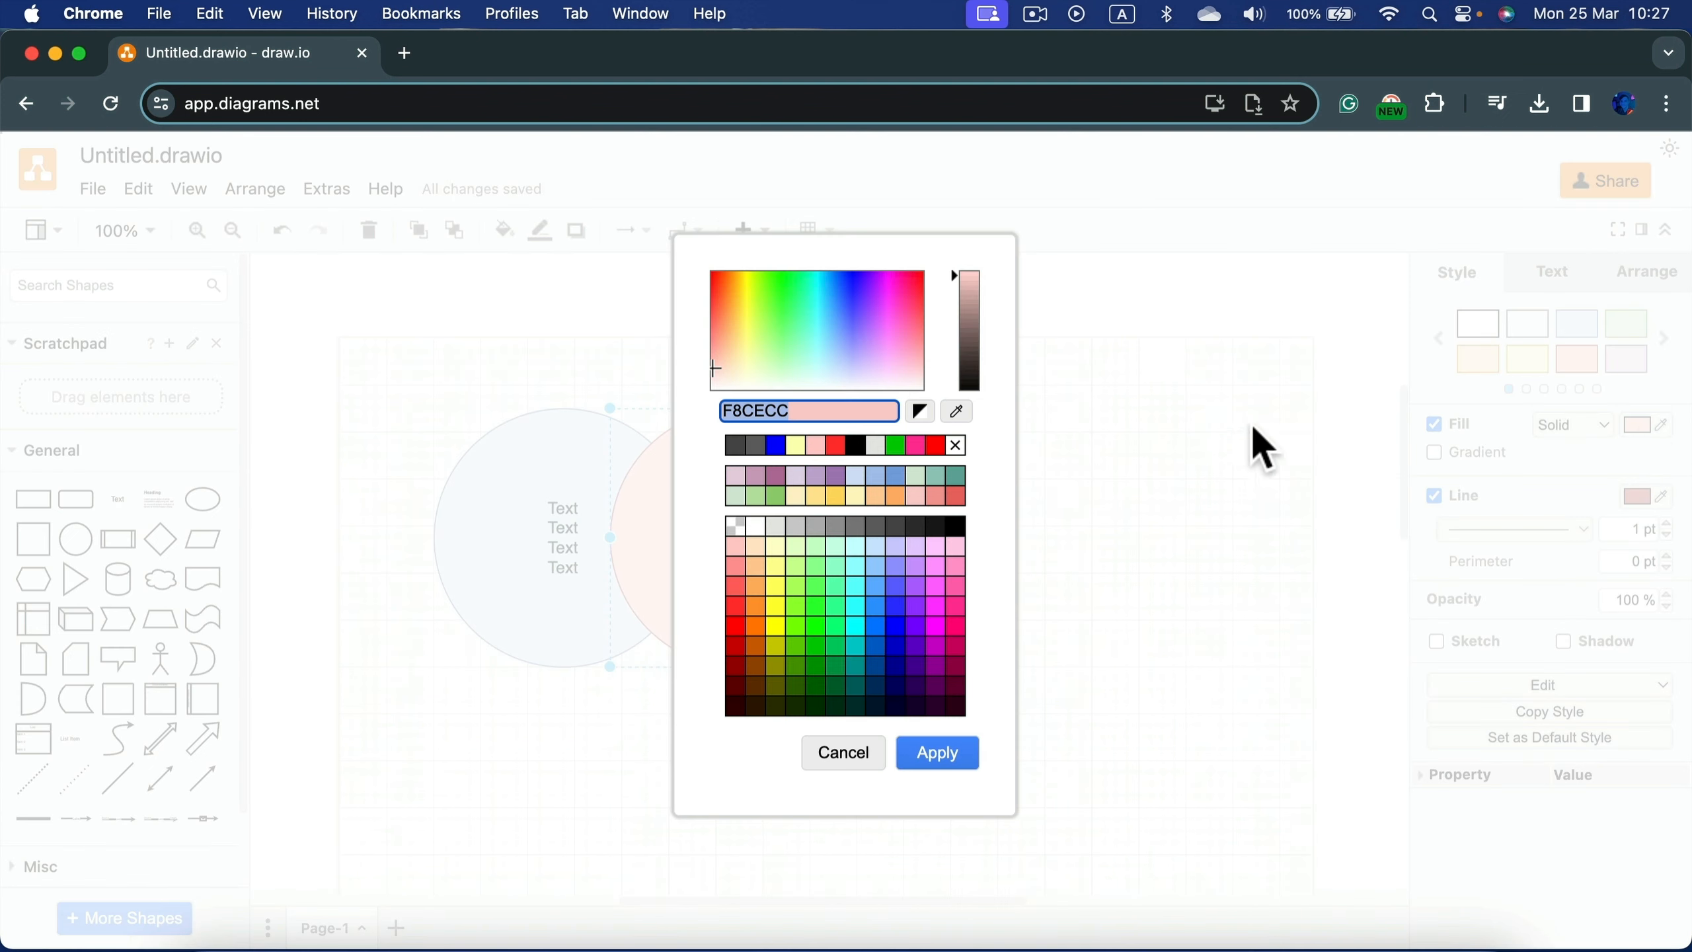
pyautogui.press('Escape')
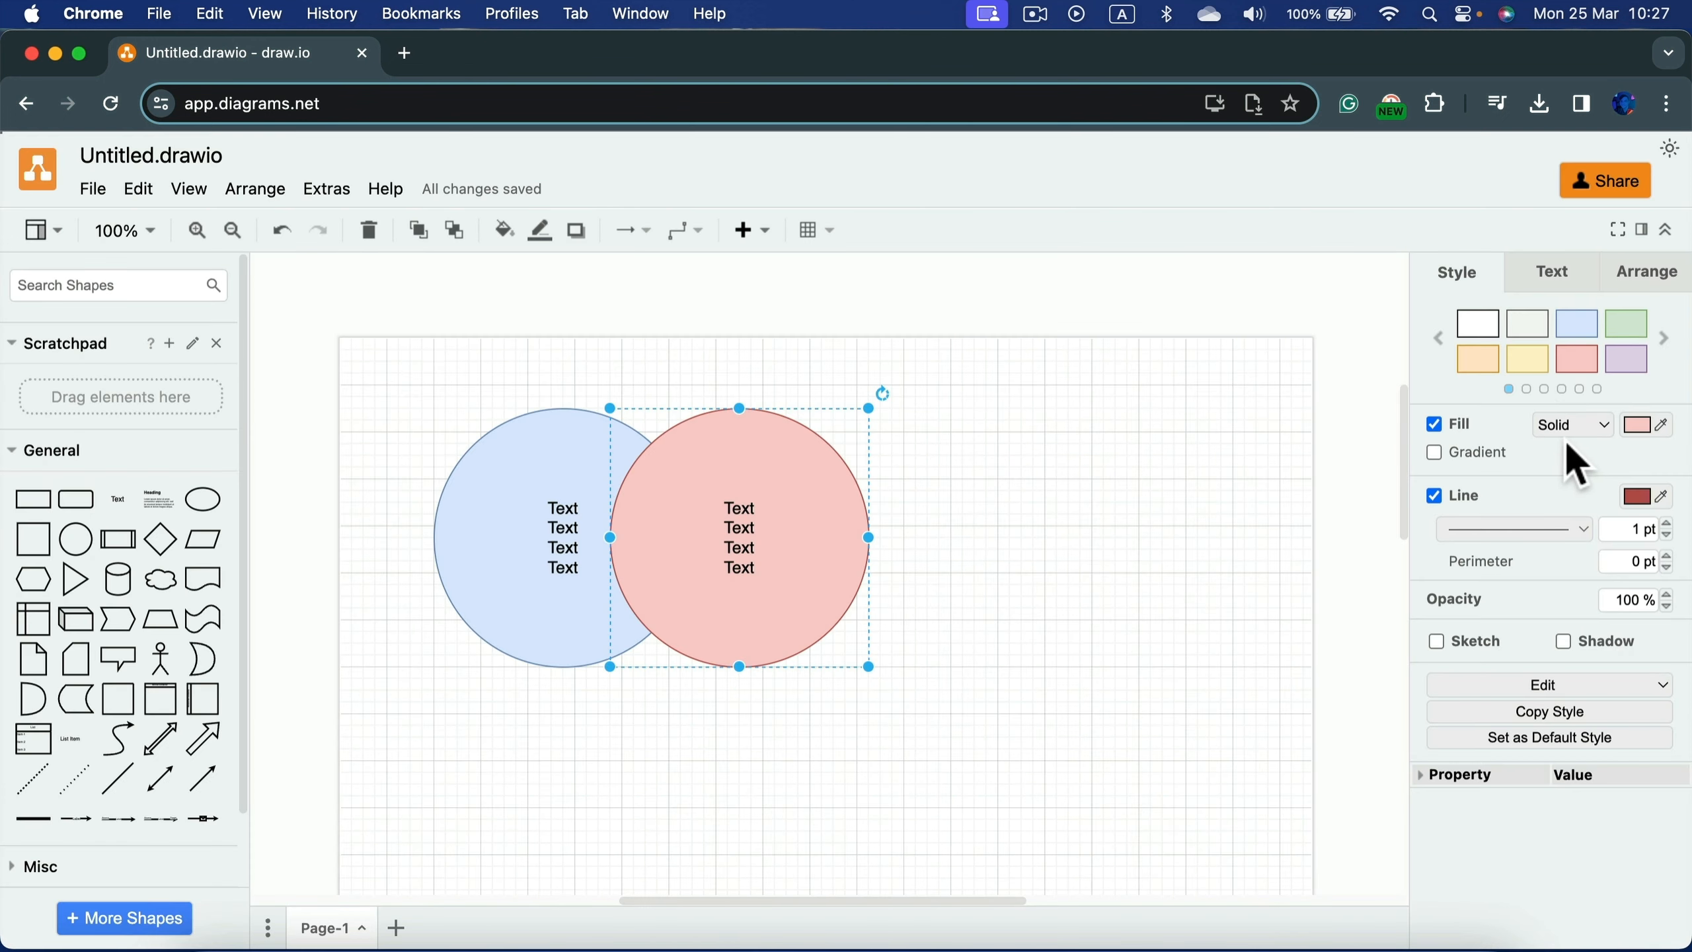
pyautogui.click(1667, 605)
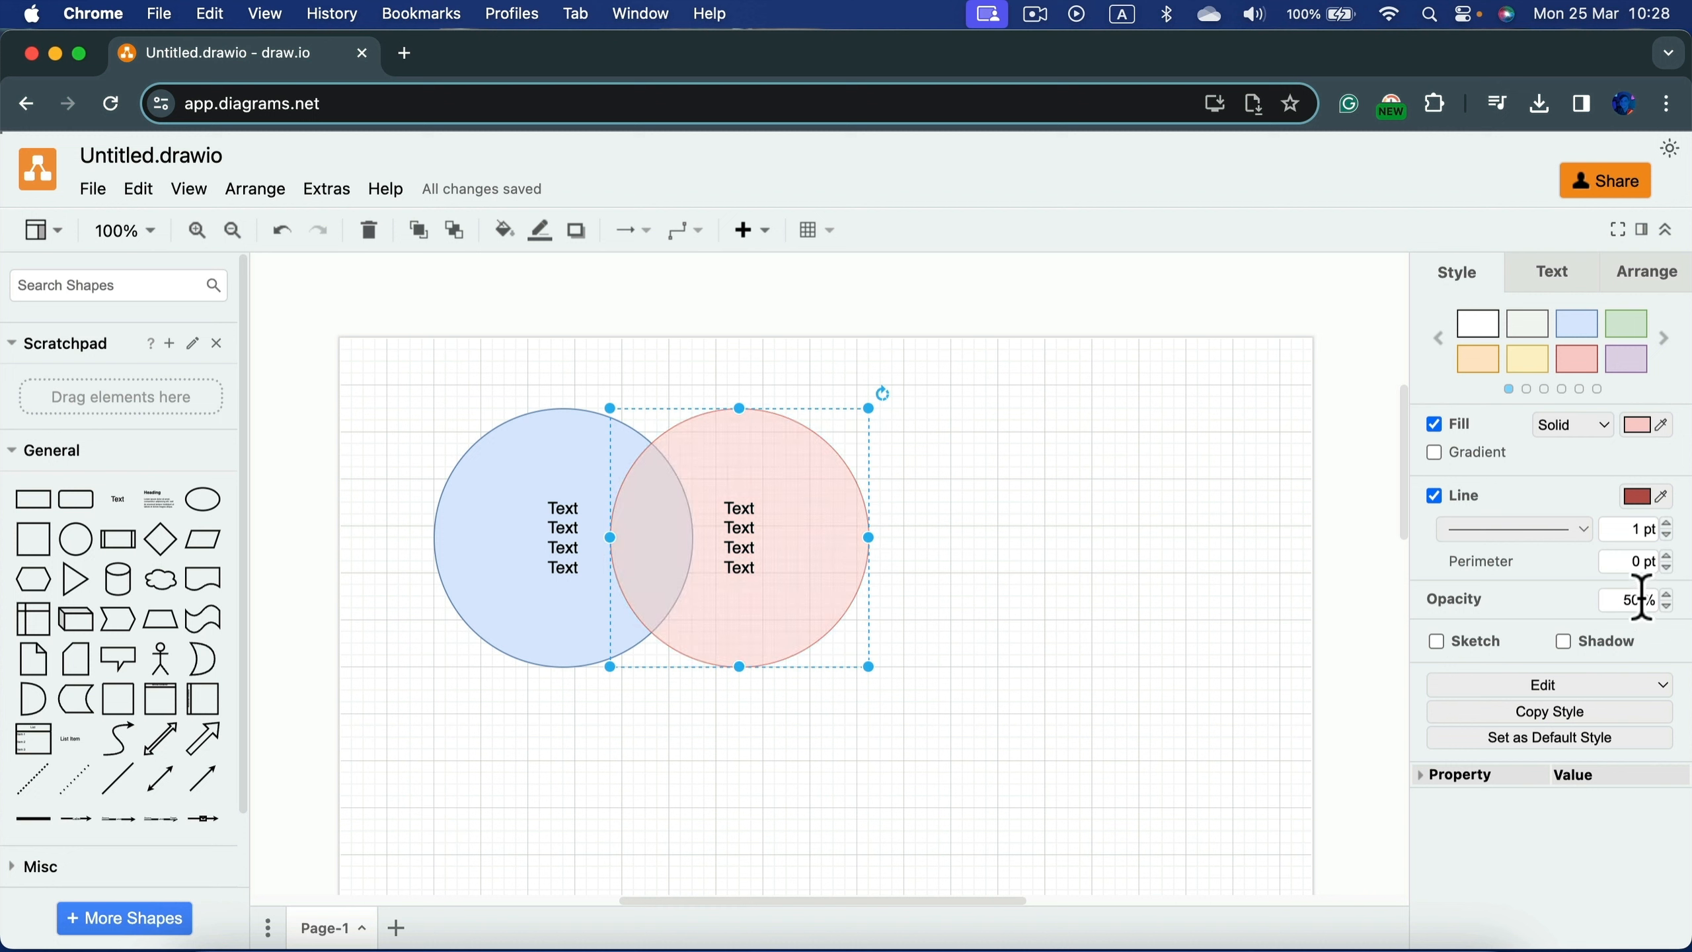
# Step: Set the left circle's opacity to 50%
pyautogui.click(540, 453)
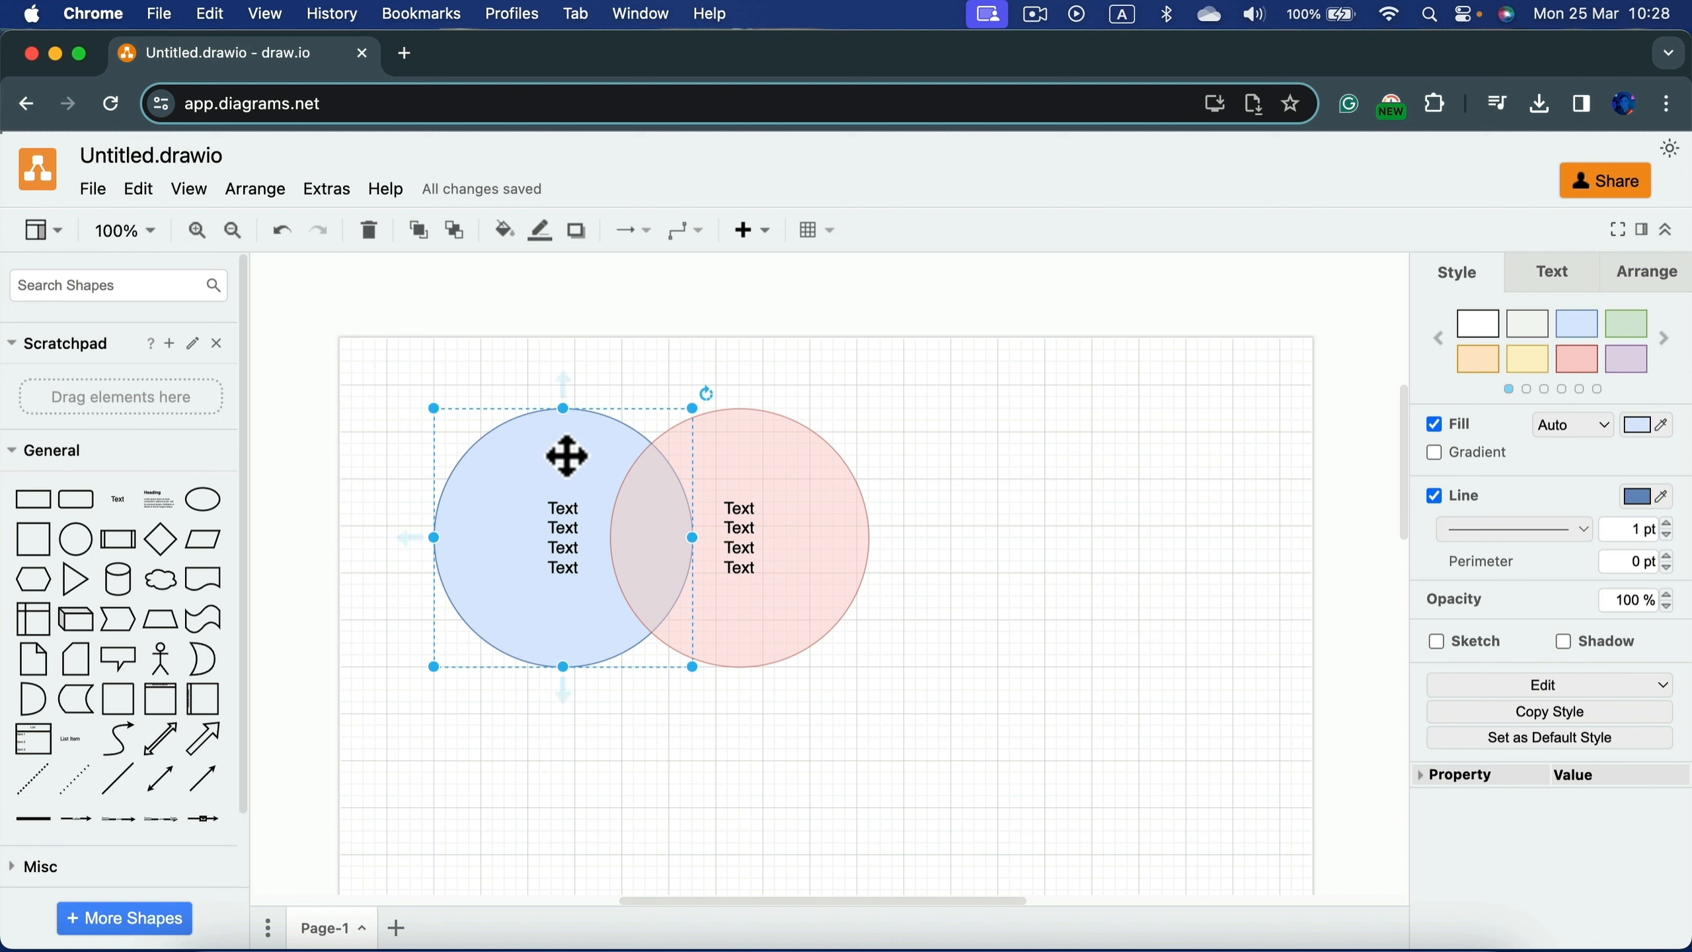
pyautogui.click(1668, 605)
pyautogui.click(1668, 605)
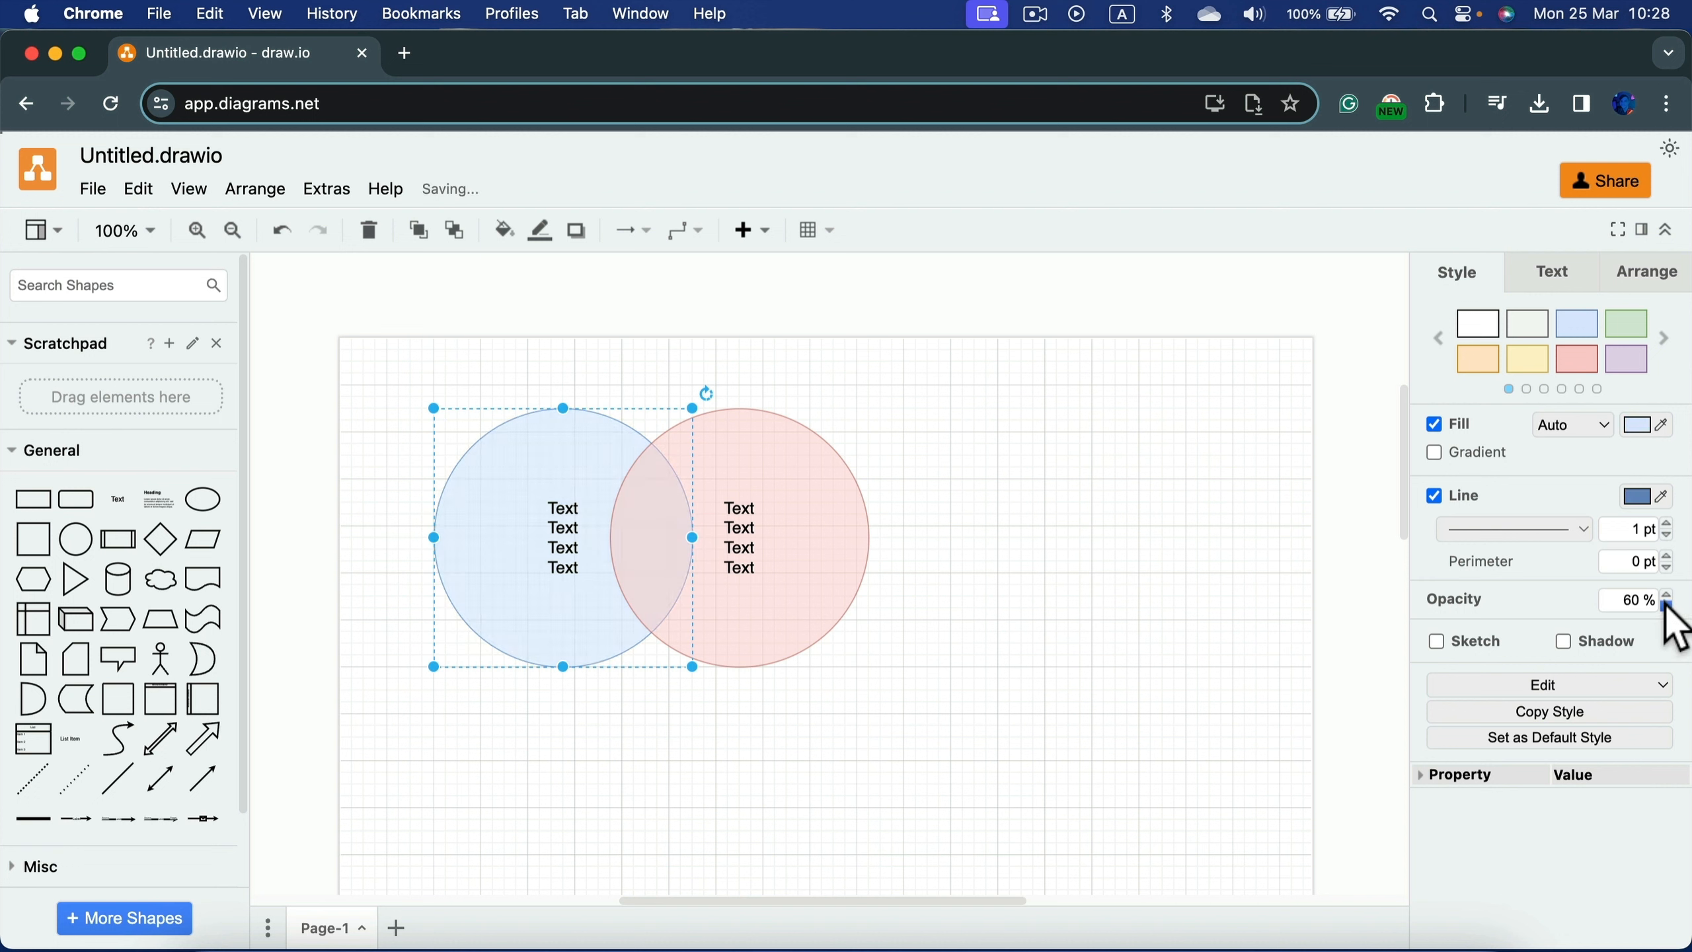
pyautogui.click(1667, 606)
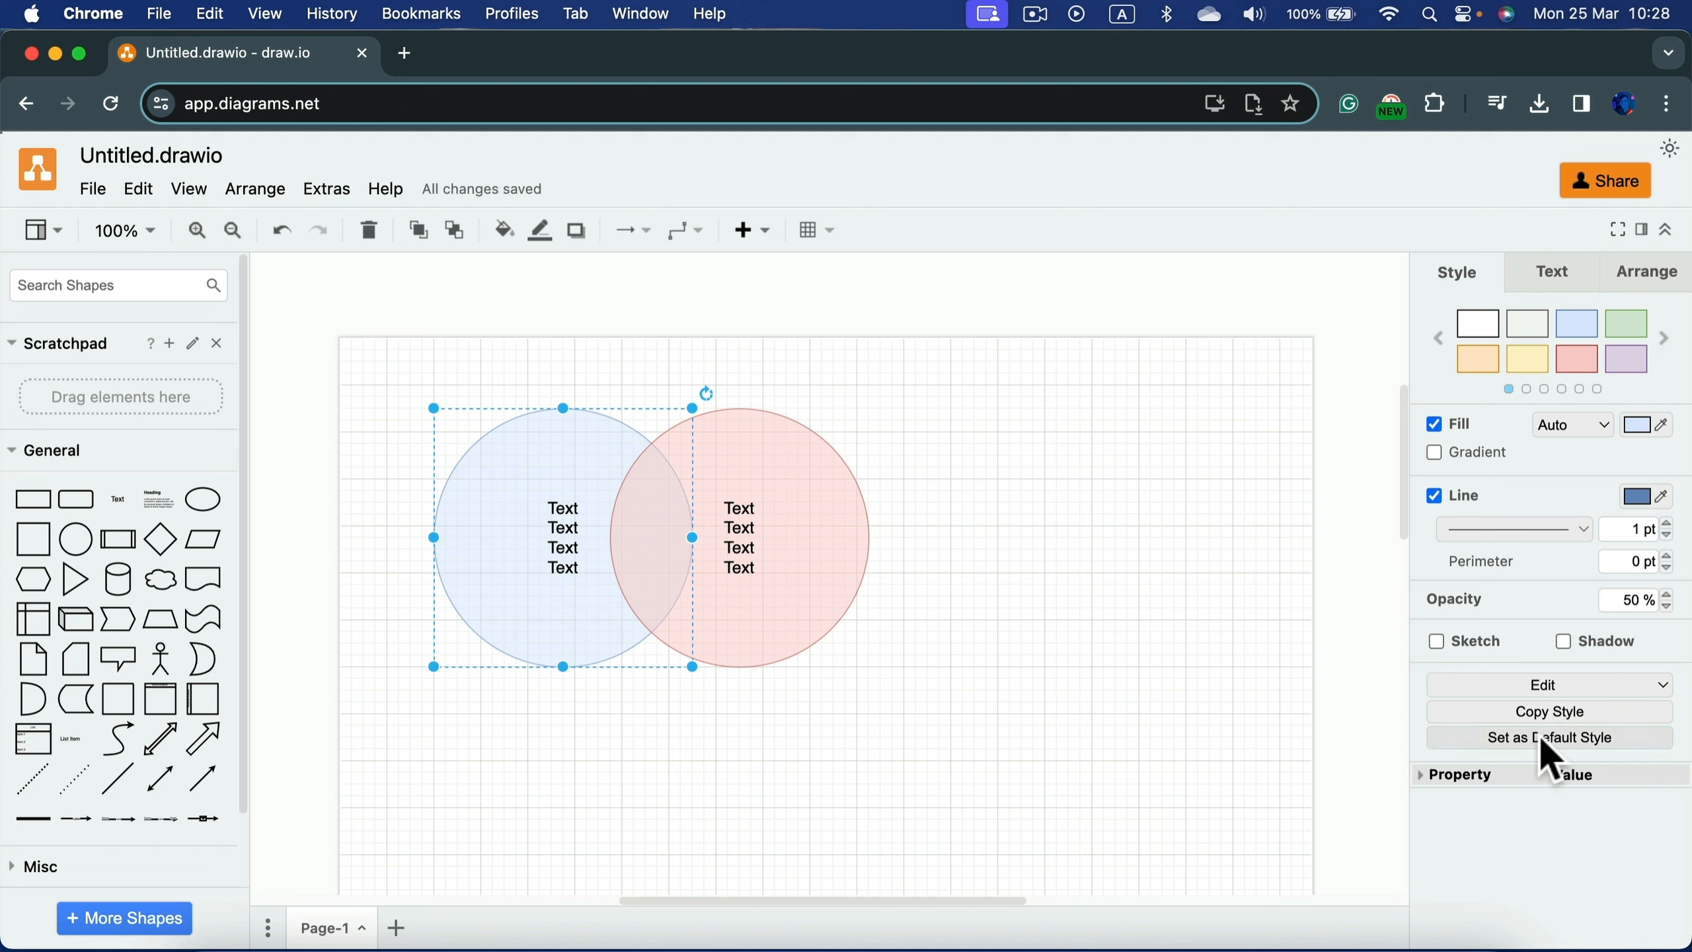
# Step: Add a third circle in the light orange preset style at 50% opacity, overlapping the lower parts of the blue and red circles
pyautogui.moveTo(98, 560); pyautogui.dragTo(1012, 491)
pyautogui.moveTo(1020, 585); pyautogui.dragTo(850, 779)
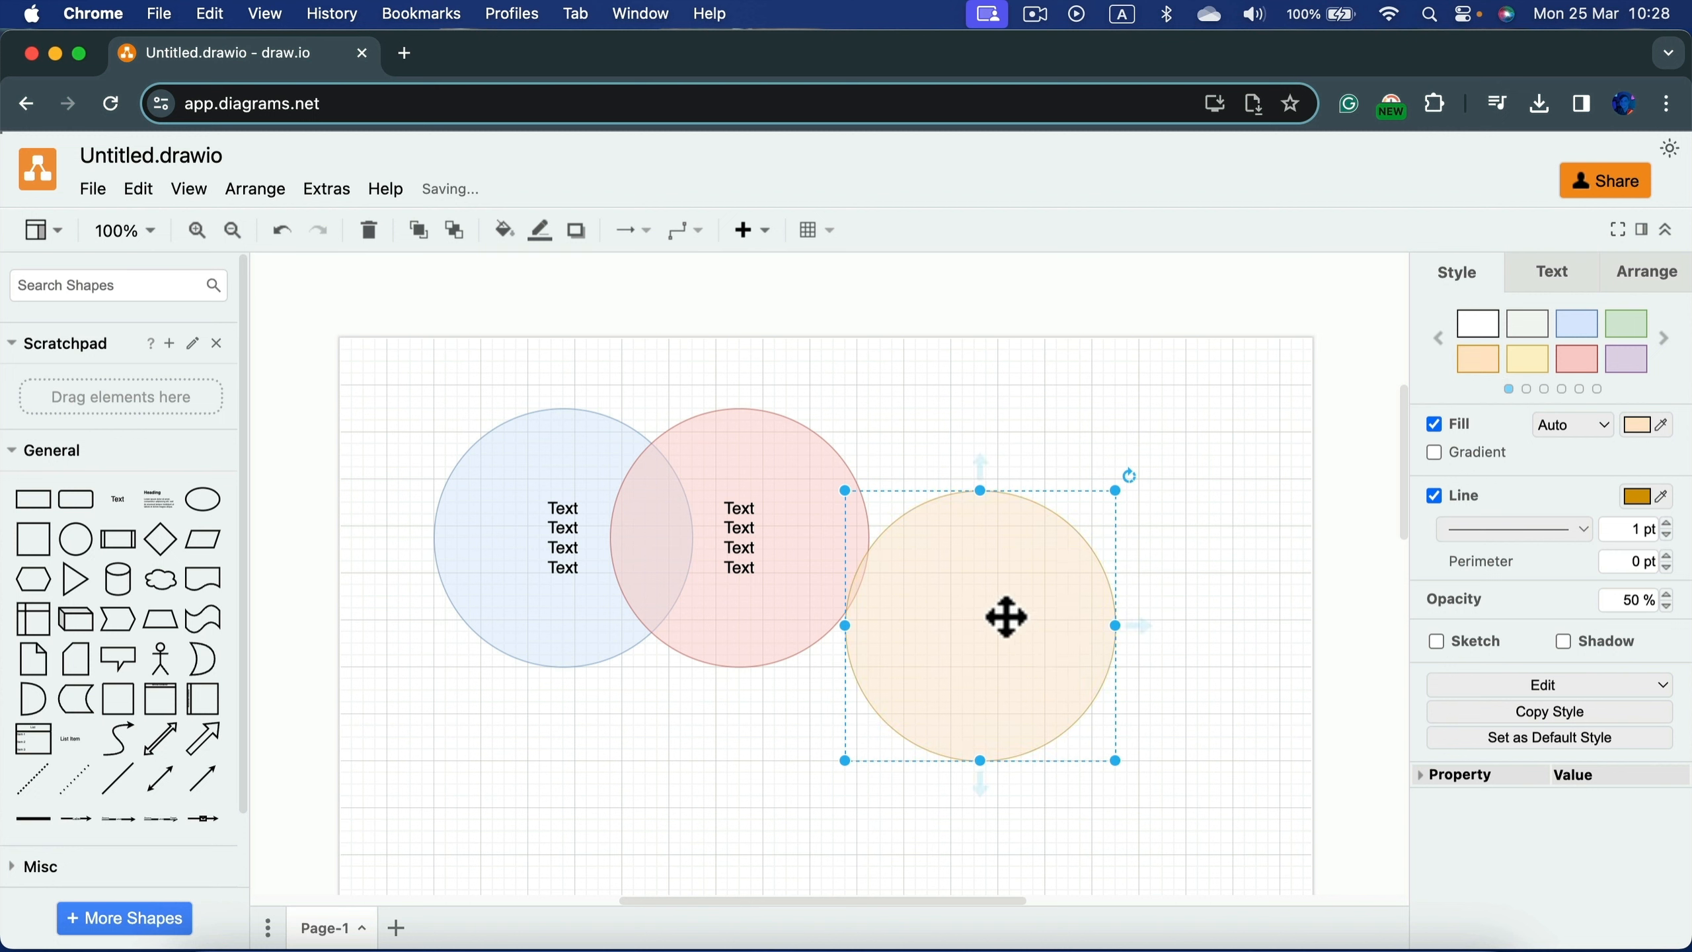
pyautogui.moveTo(1006, 617); pyautogui.dragTo(673, 669)
pyautogui.click(1039, 777)
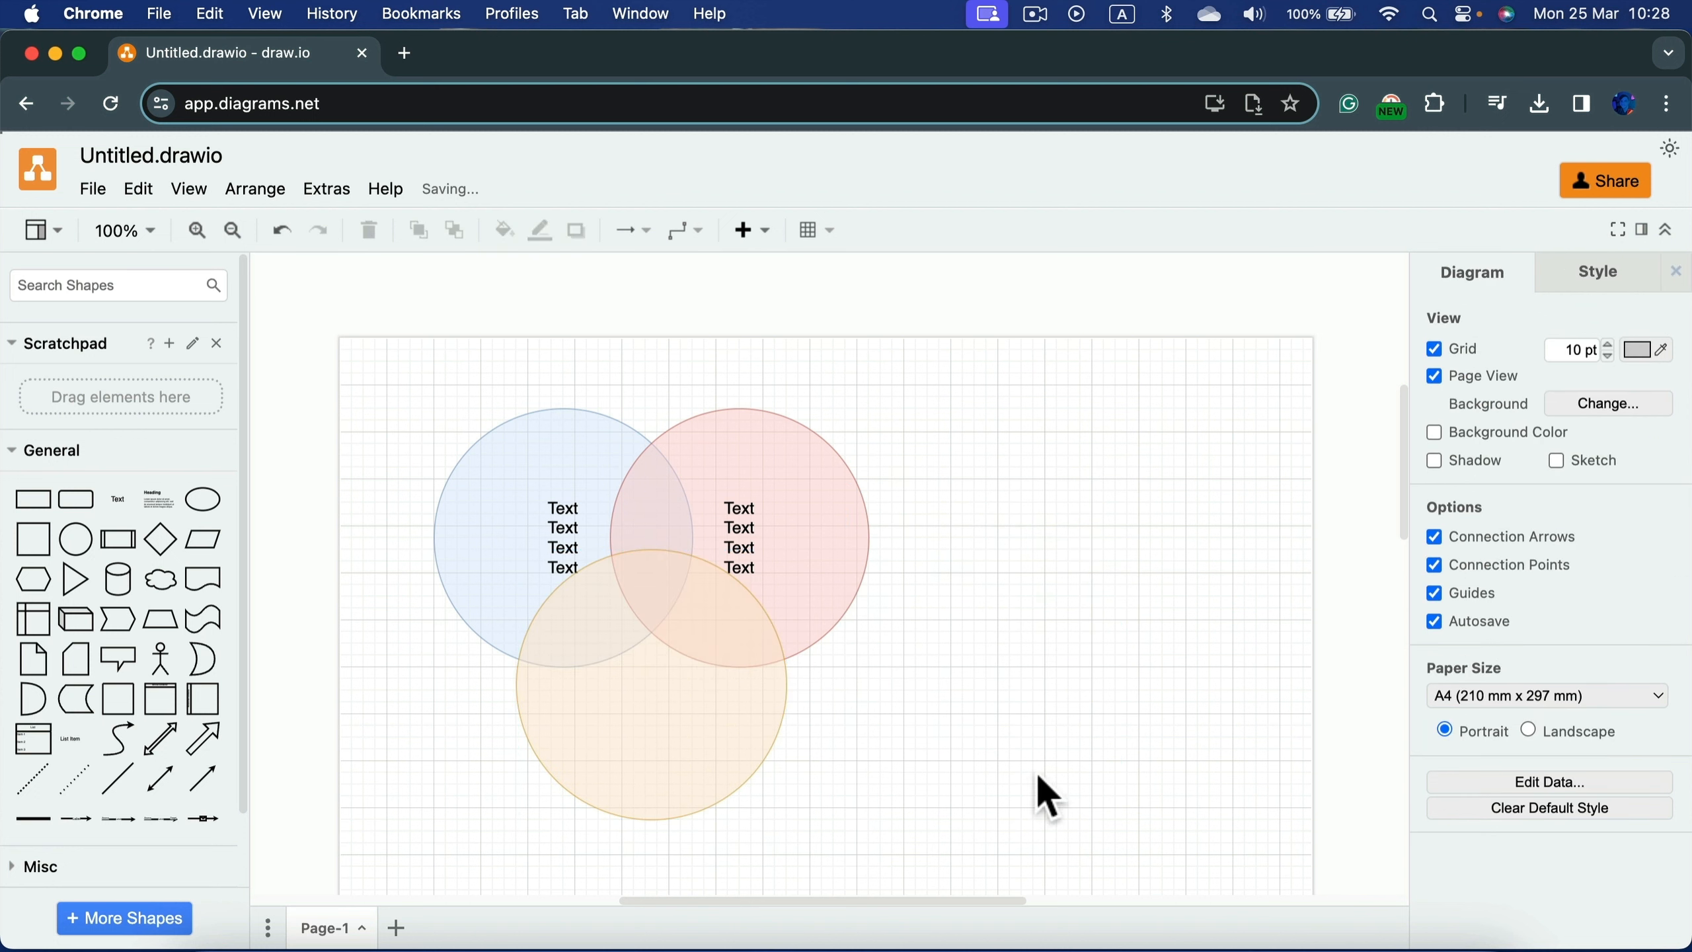
# Step: Move the orange circle clear of the other two and shift the red circle slightly left to widen its overlap with the blue one
pyautogui.scroll(-5, 952, 792)
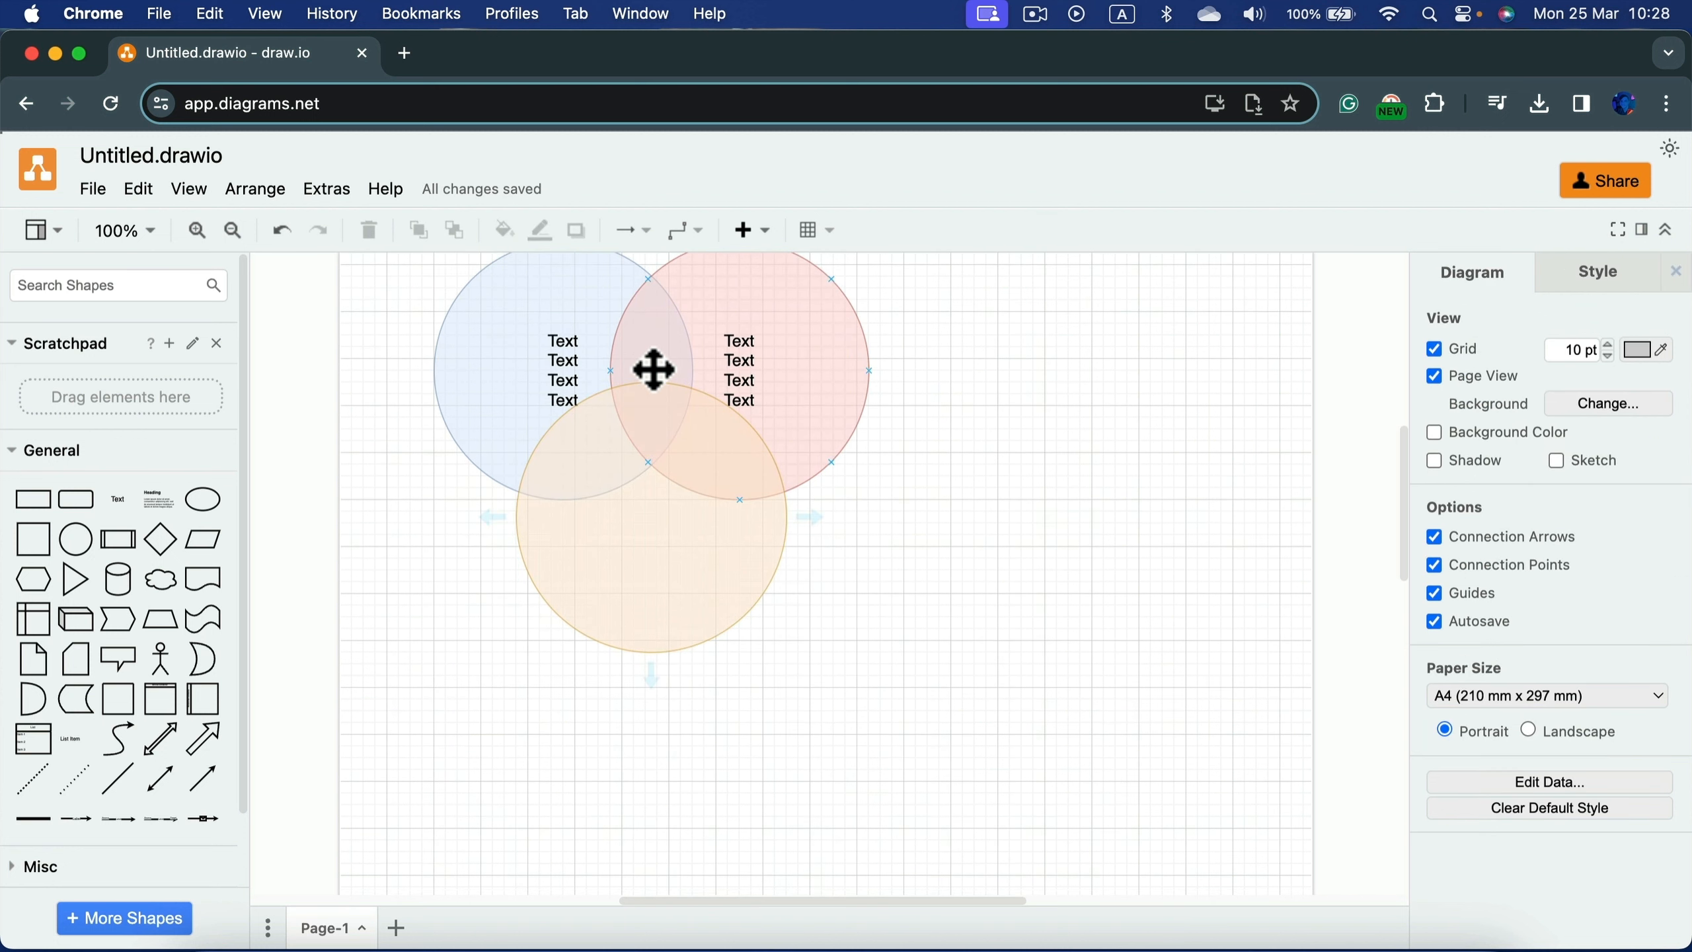
pyautogui.moveTo(660, 541); pyautogui.dragTo(1118, 482)
pyautogui.moveTo(797, 431); pyautogui.dragTo(774, 434)
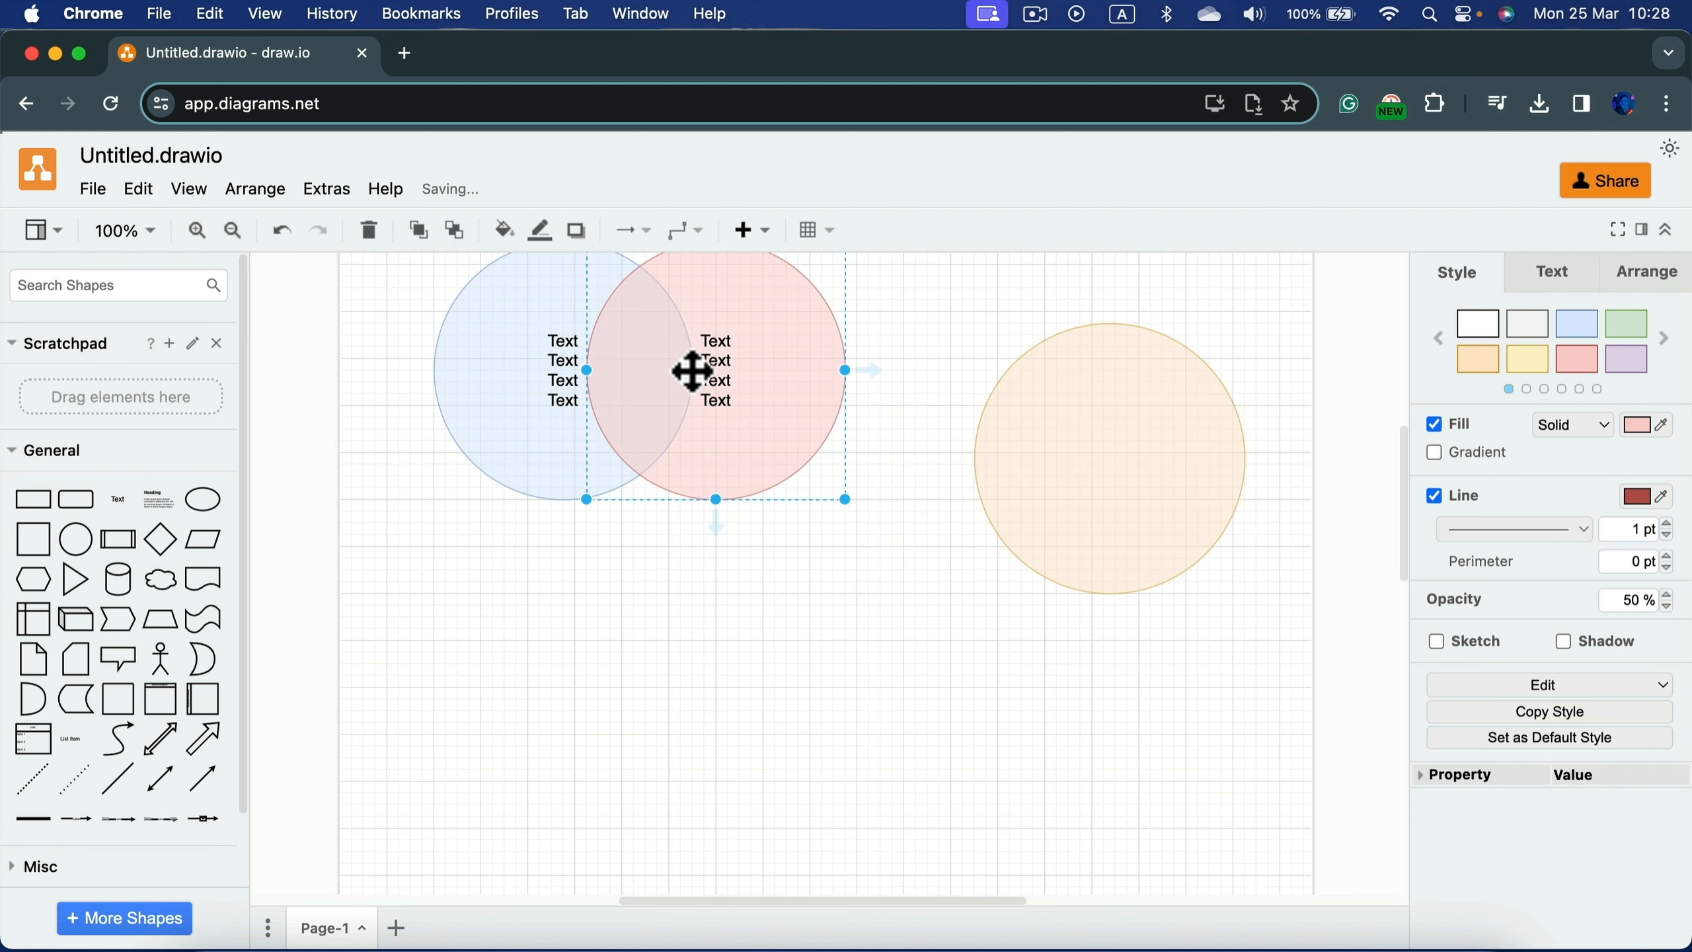
pyautogui.scroll(3, 777, 502)
pyautogui.scroll(2, 788, 527)
pyautogui.click(1005, 513)
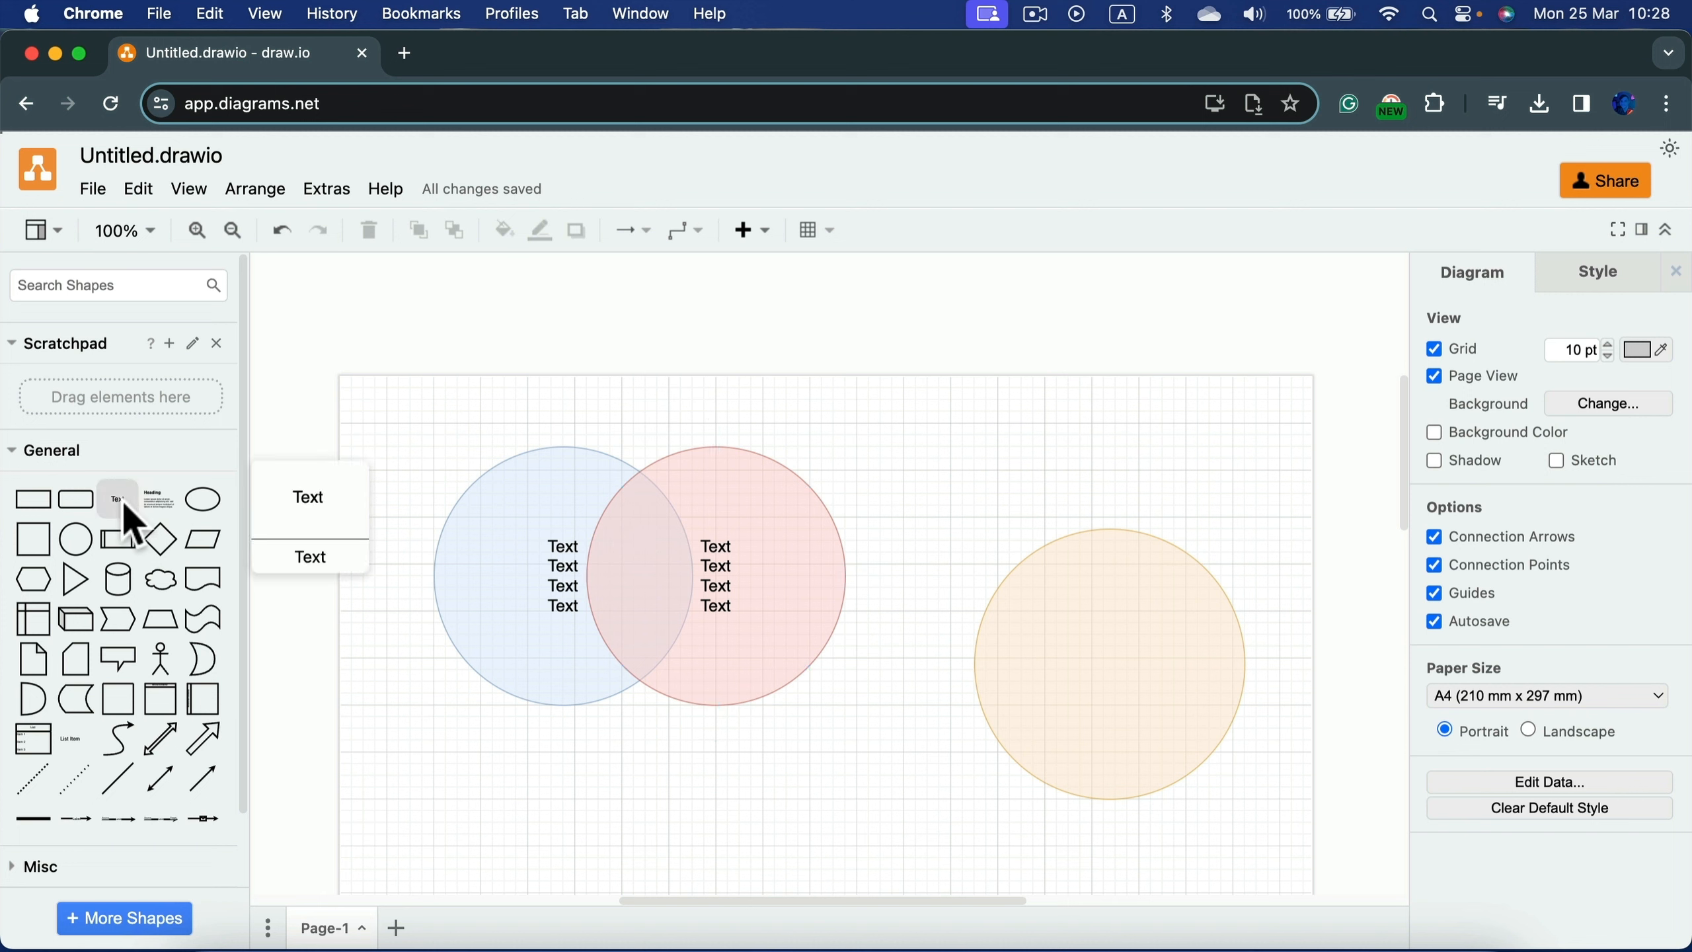
# Step: Add a text label with the word Text on three lines and centre it in the overlap of the blue and red circles
pyautogui.moveTo(121, 501); pyautogui.dragTo(659, 554)
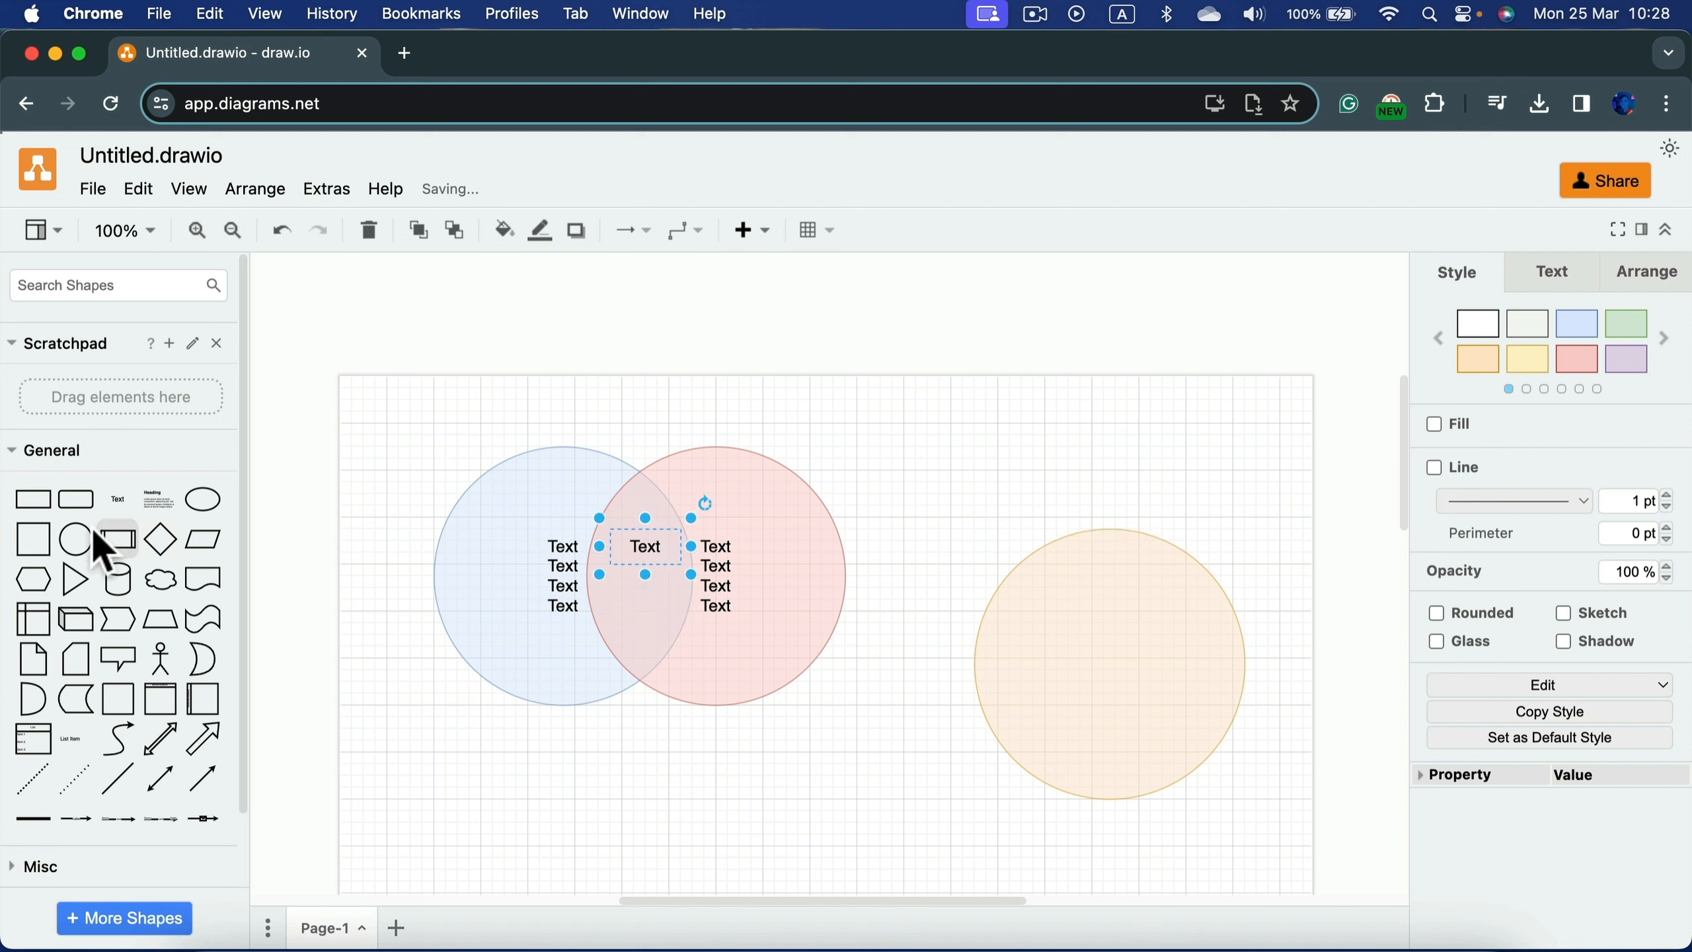
pyautogui.doubleClick(656, 549)
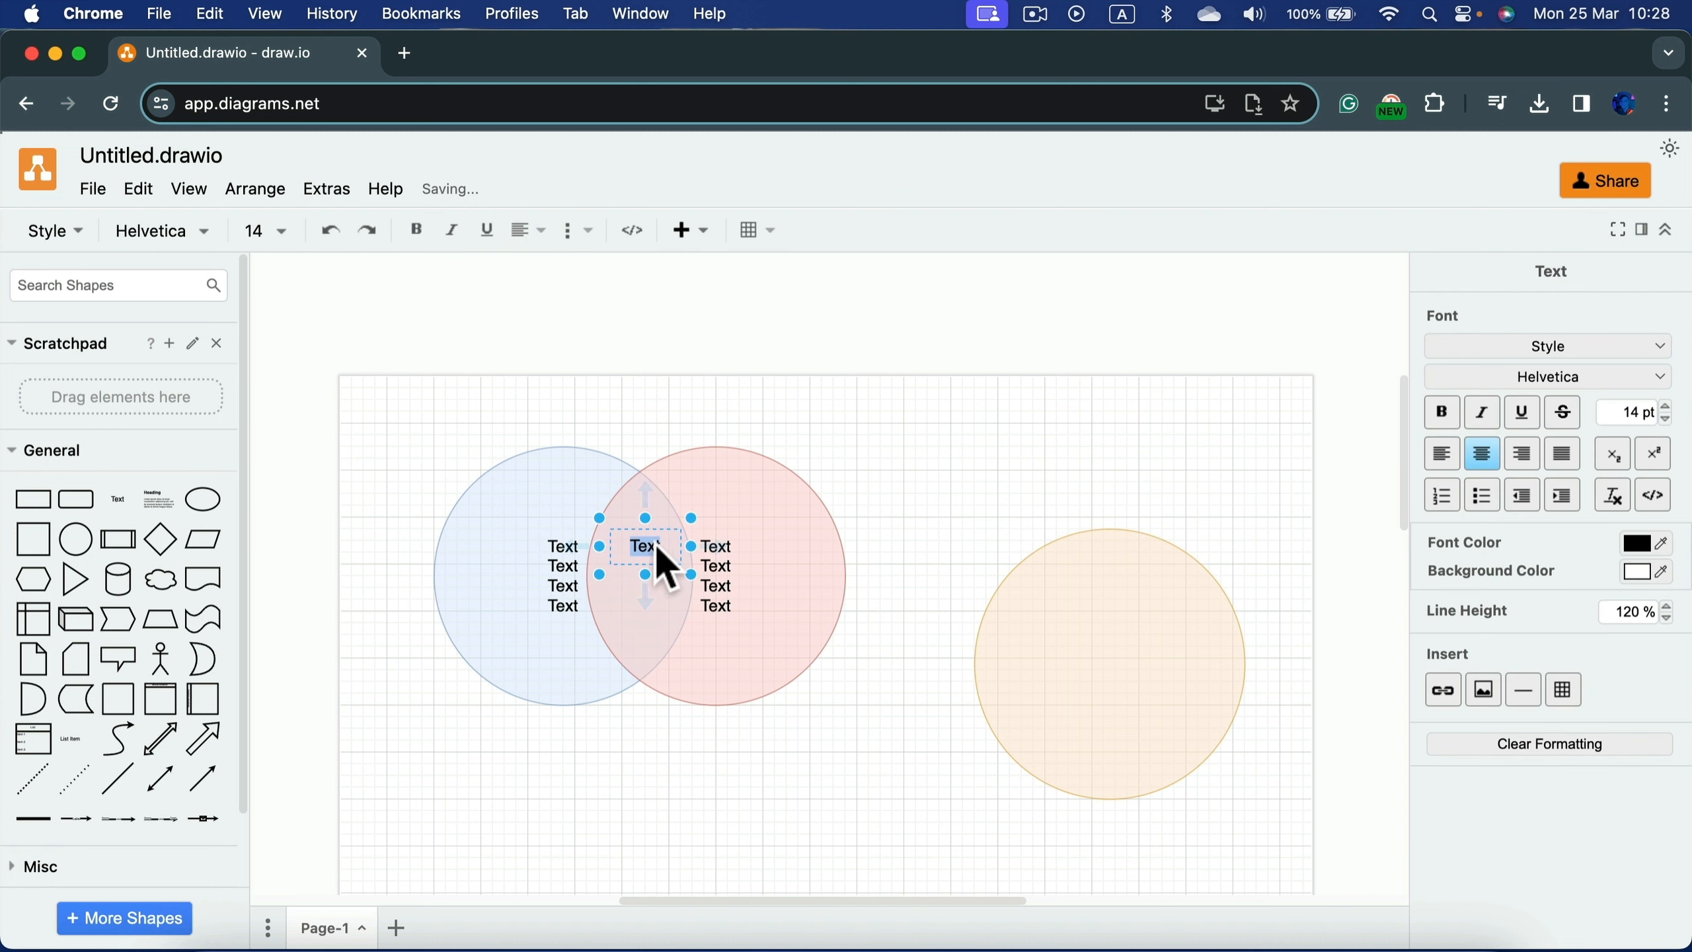
pyautogui.click(657, 546)
pyautogui.moveTo(659, 587); pyautogui.dragTo(656, 577)
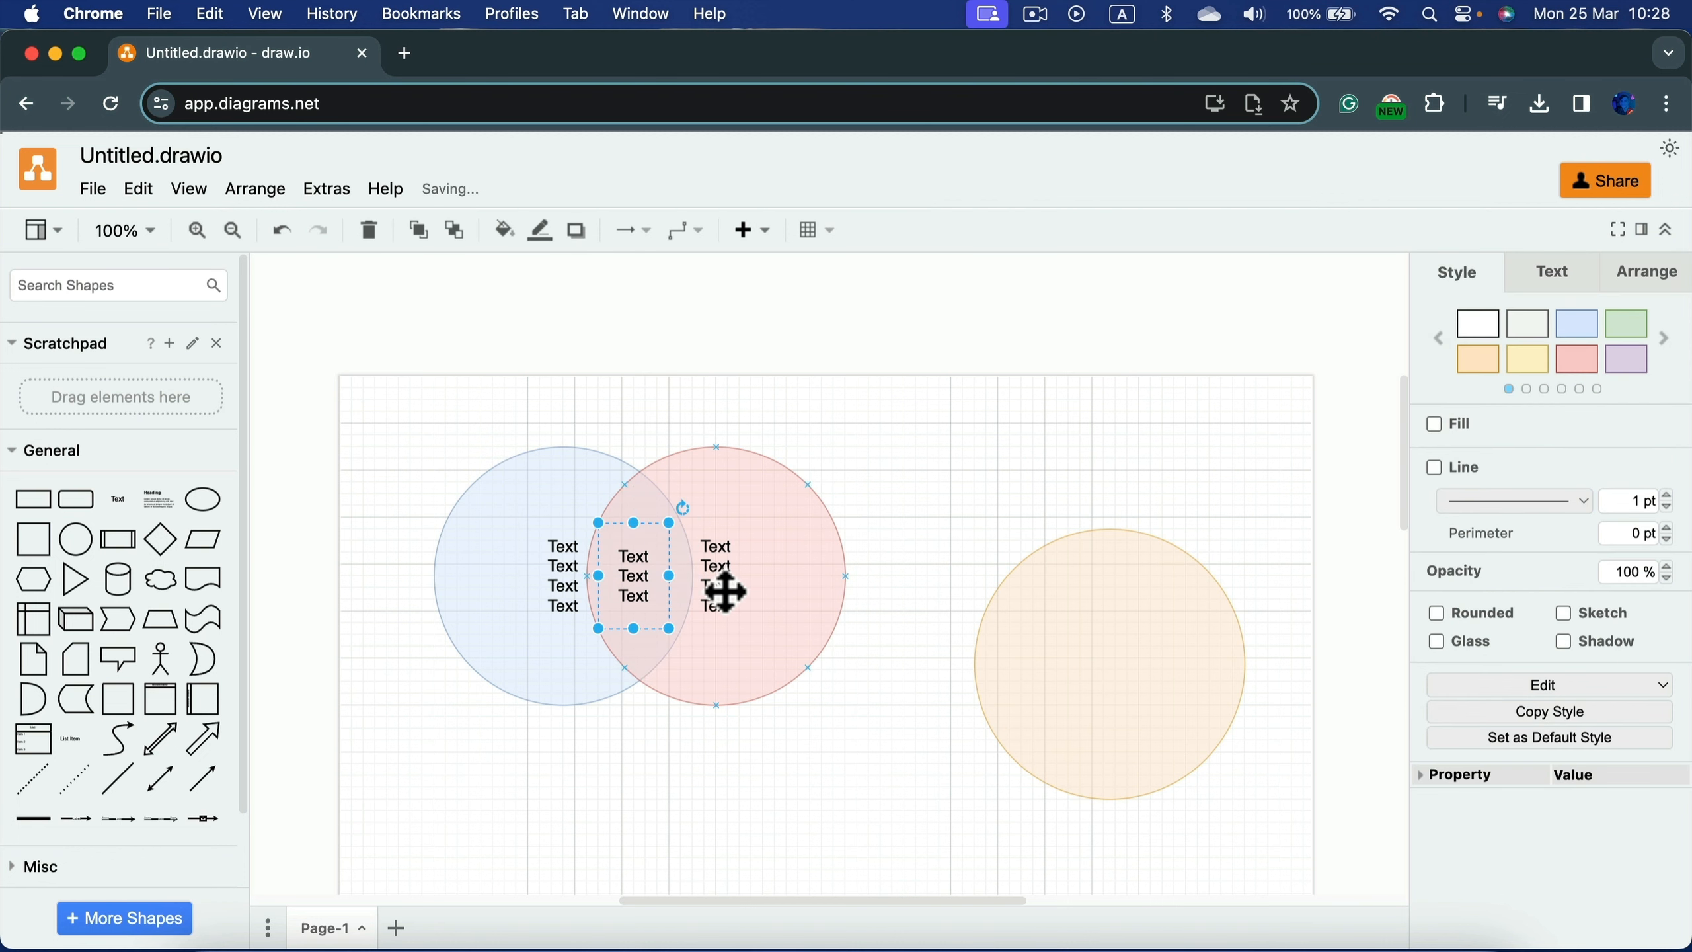
pyautogui.press('Right')
pyautogui.press('Right')
pyautogui.press('Right')
pyautogui.press('Right')
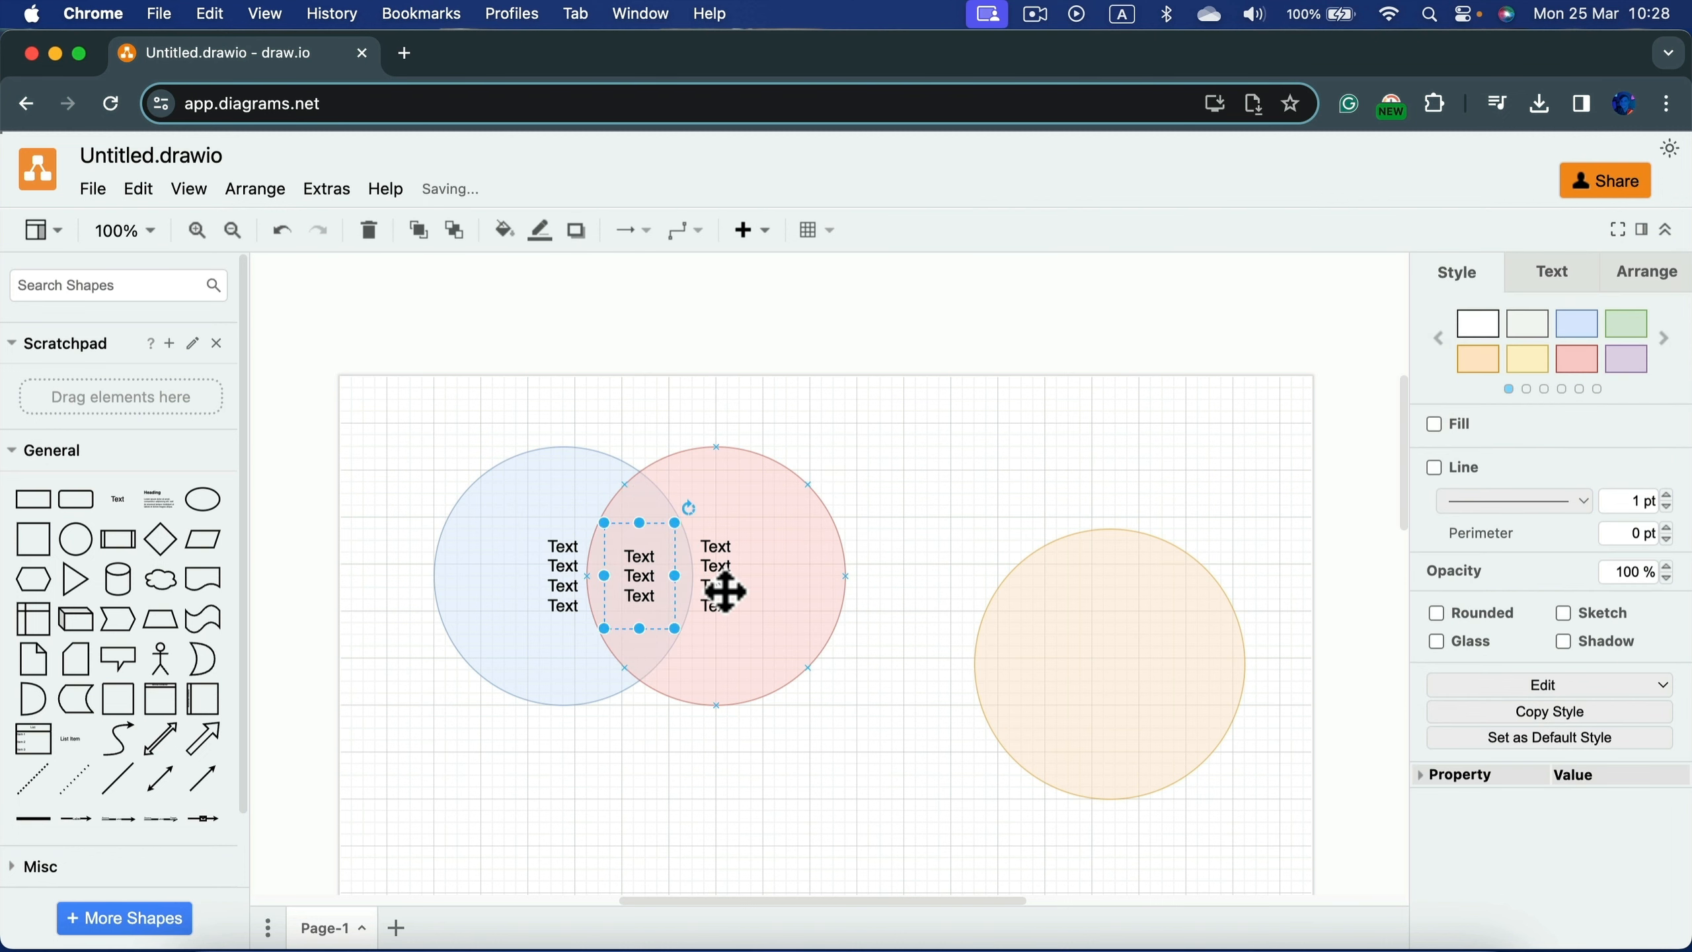
# Step: Extend the overlap label to four lines of the word Text and delete the orange circle
pyautogui.click(1544, 273)
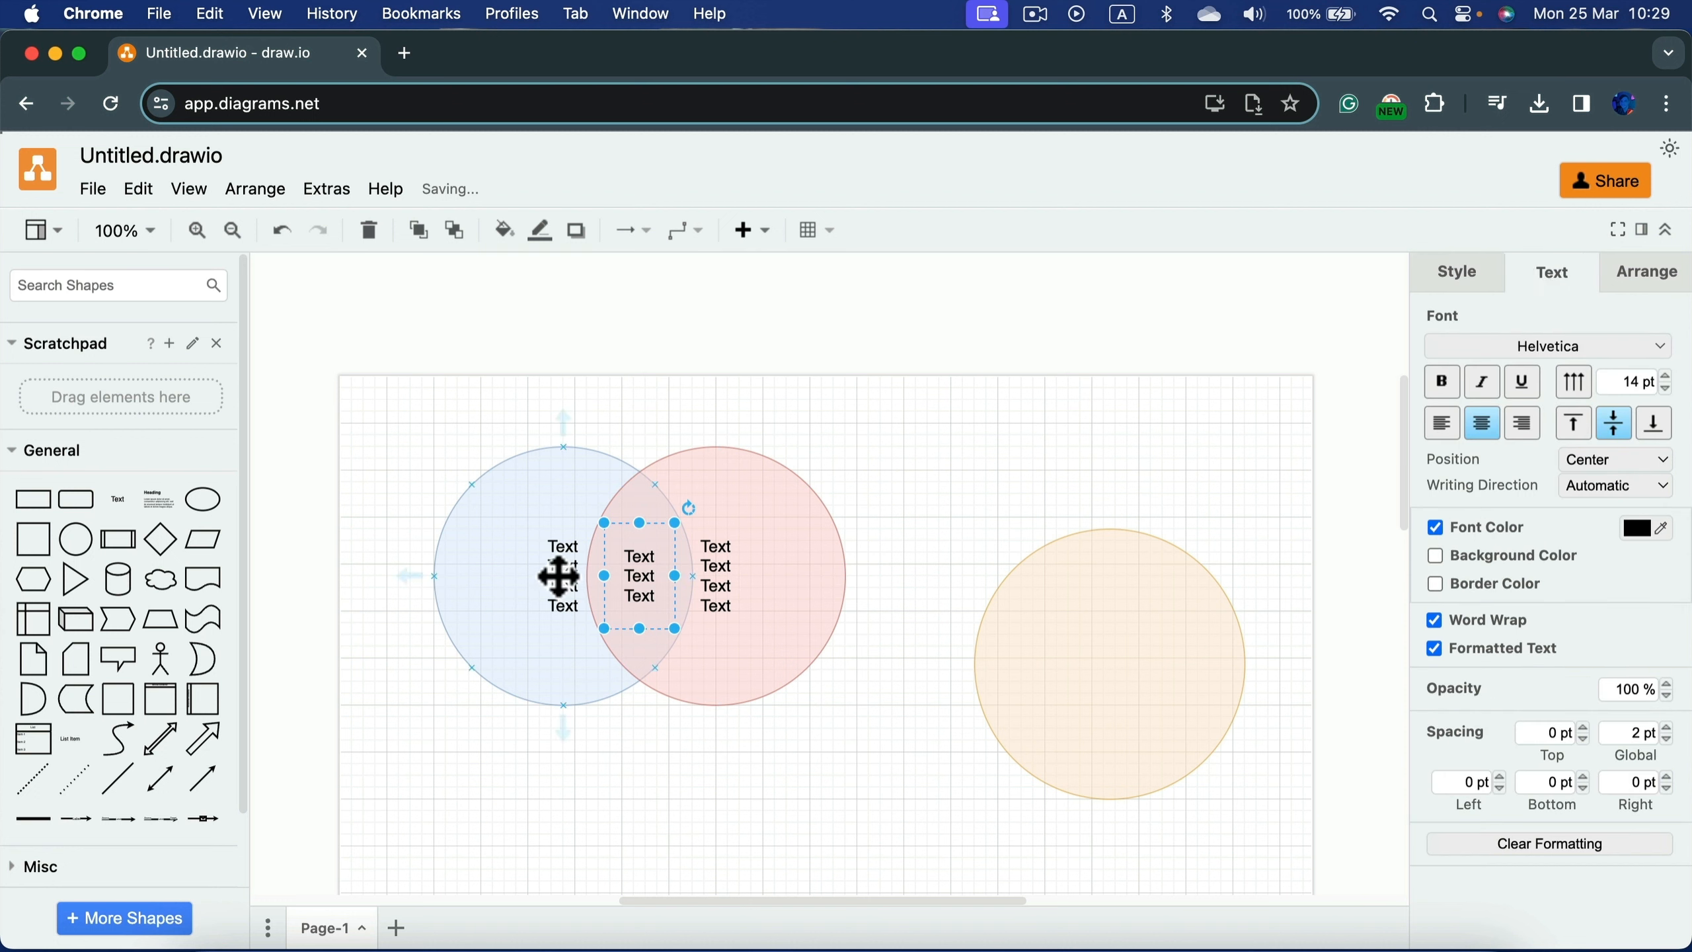
pyautogui.doubleClick(642, 585)
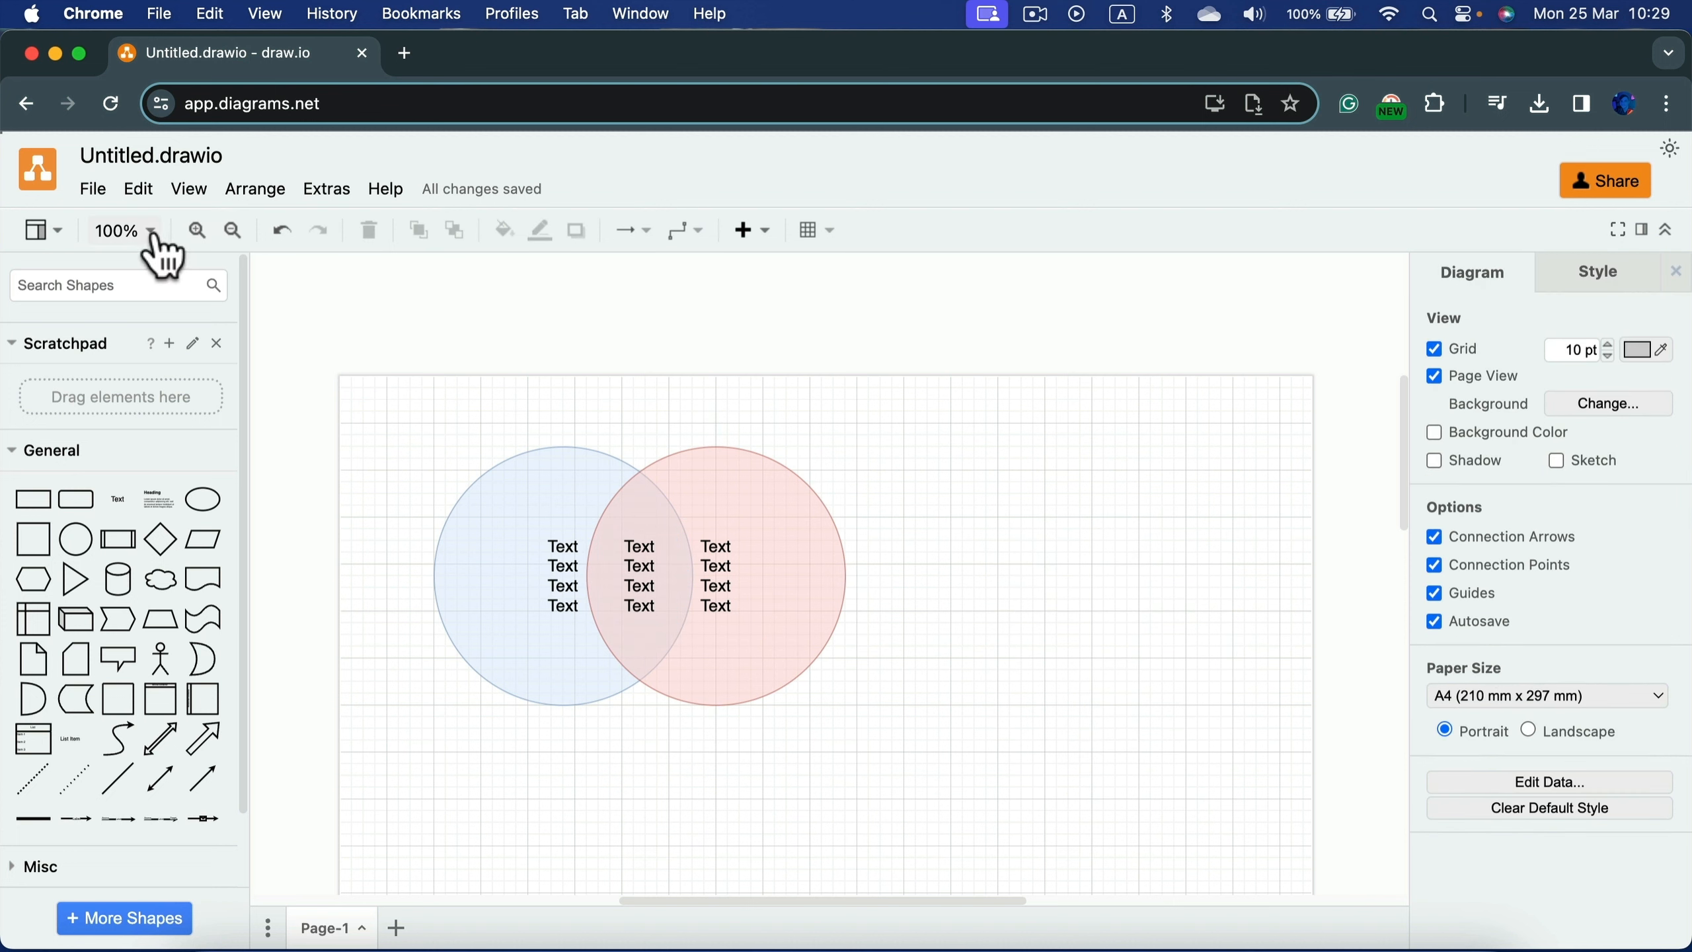
# Step: Place a text label outside the circles, to the right of the red one
pyautogui.click(118, 232)
pyautogui.click(172, 450)
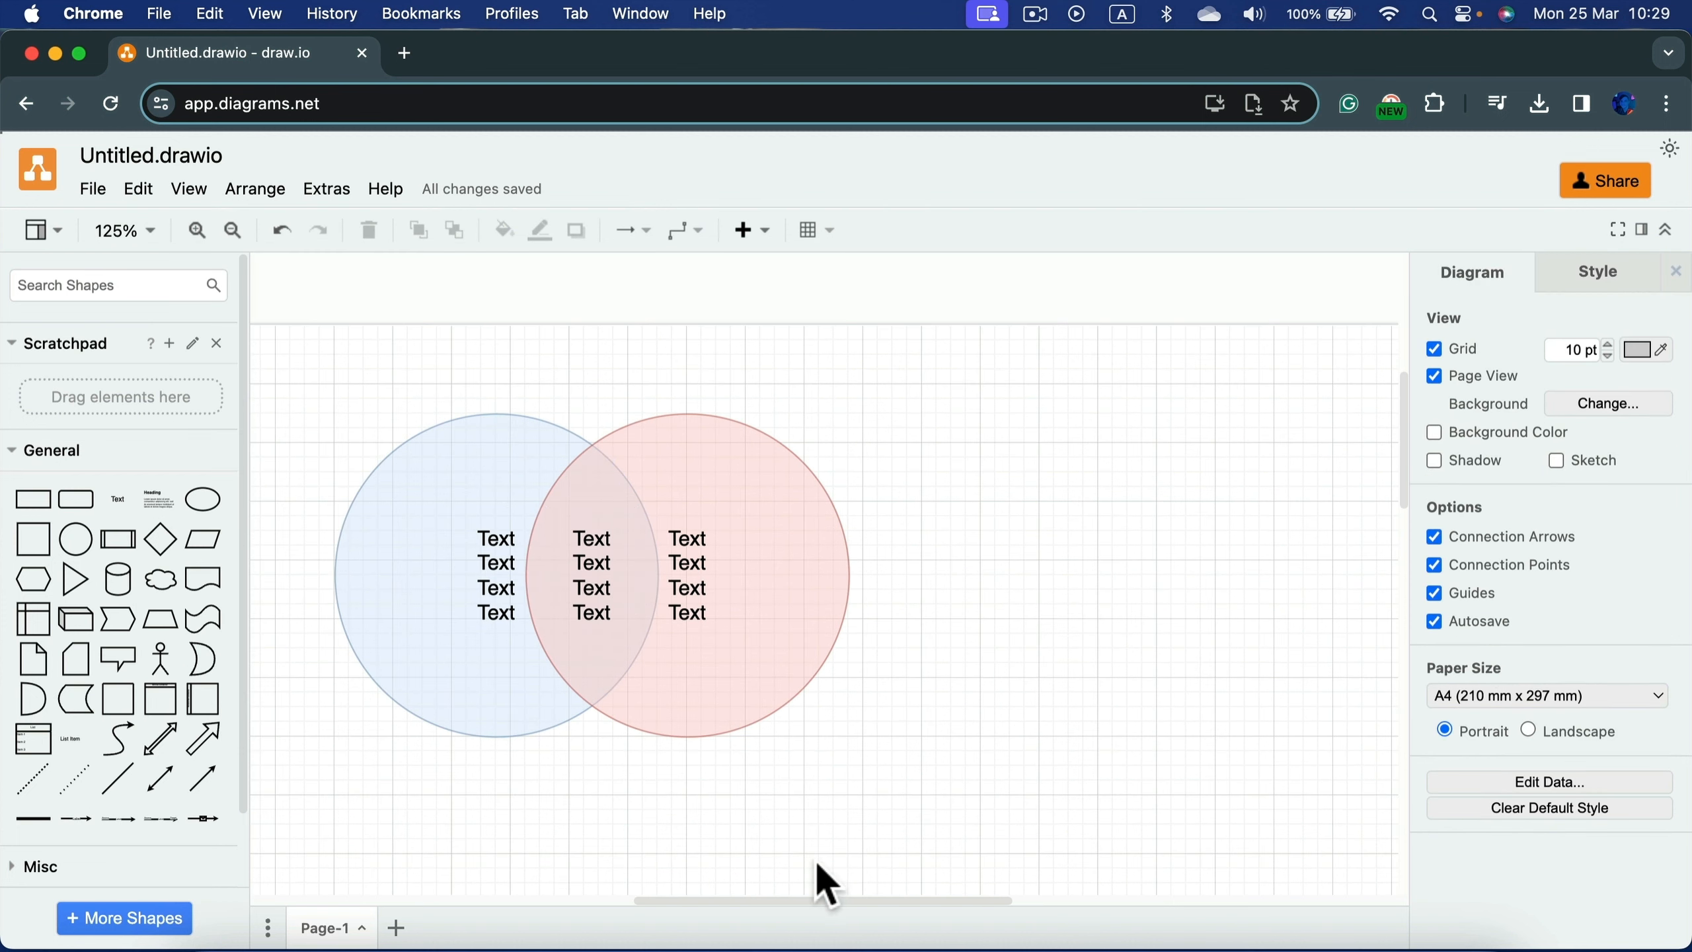
pyautogui.moveTo(806, 895); pyautogui.dragTo(761, 894)
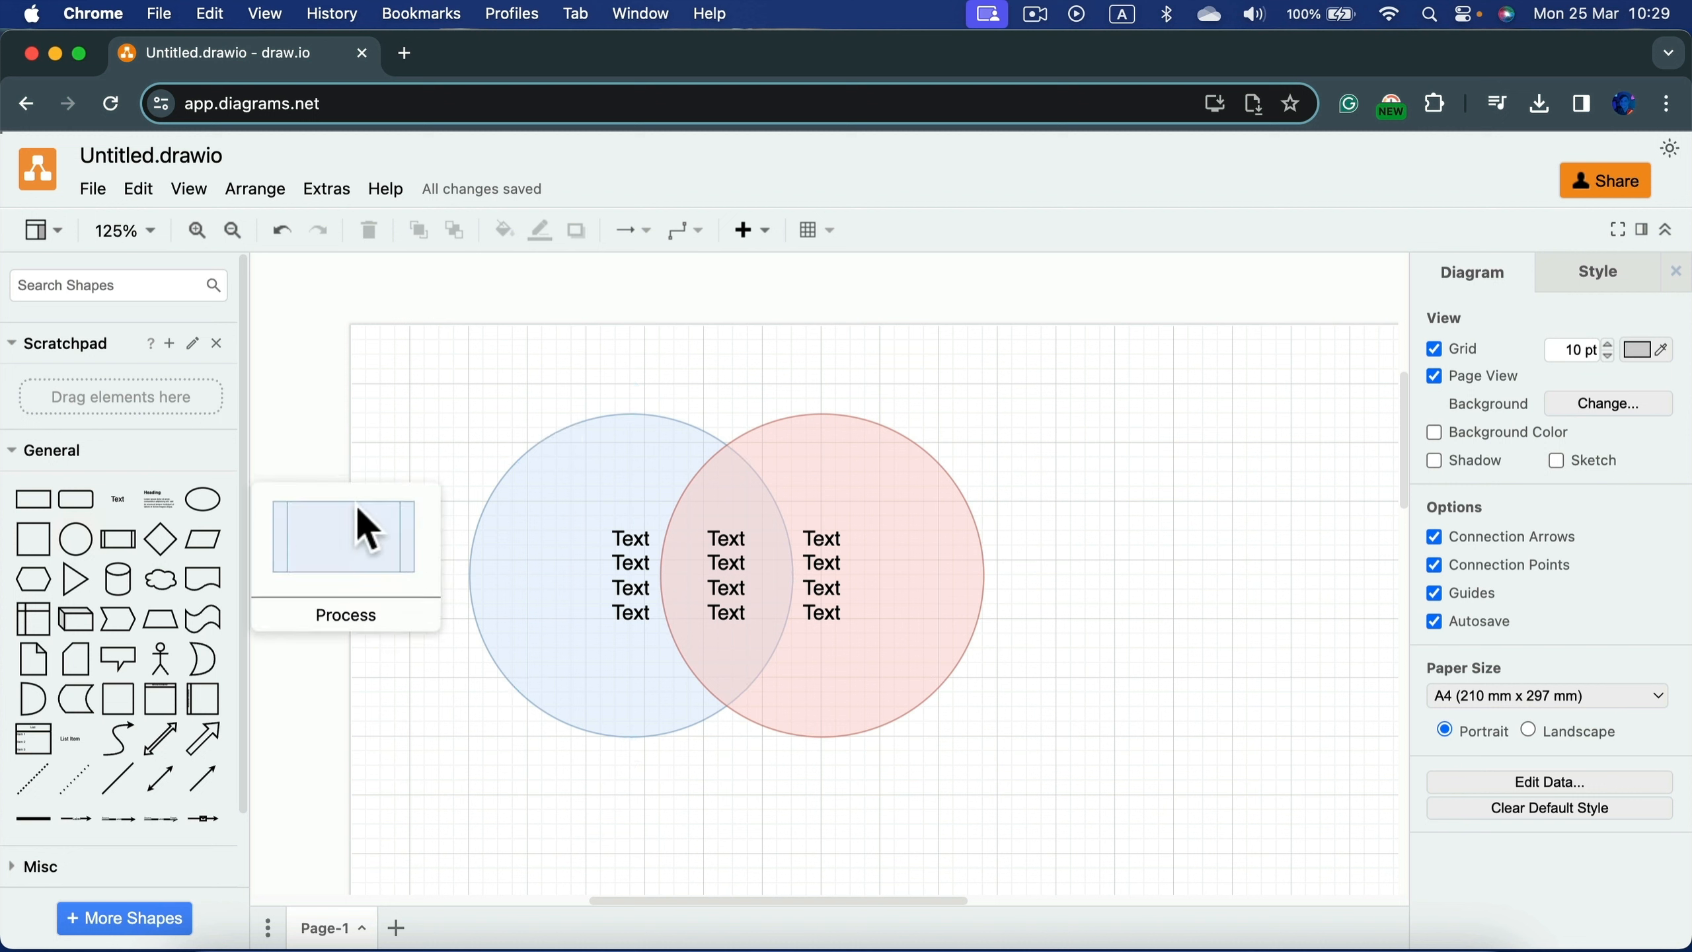
pyautogui.click(577, 454)
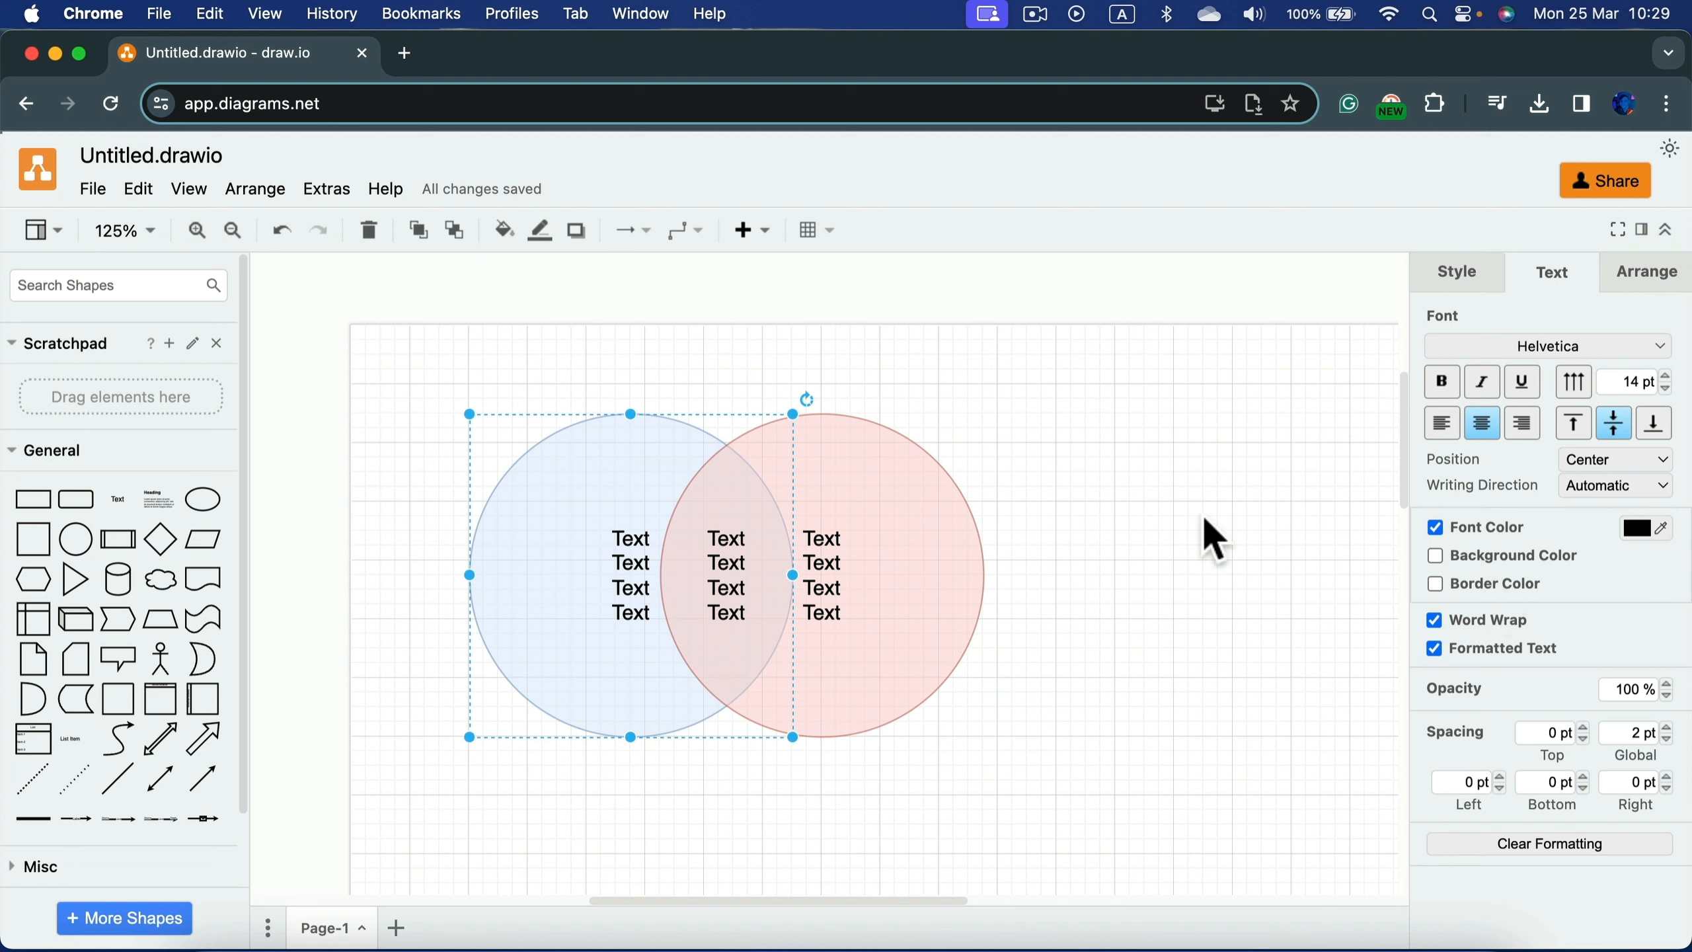
pyautogui.click(936, 518)
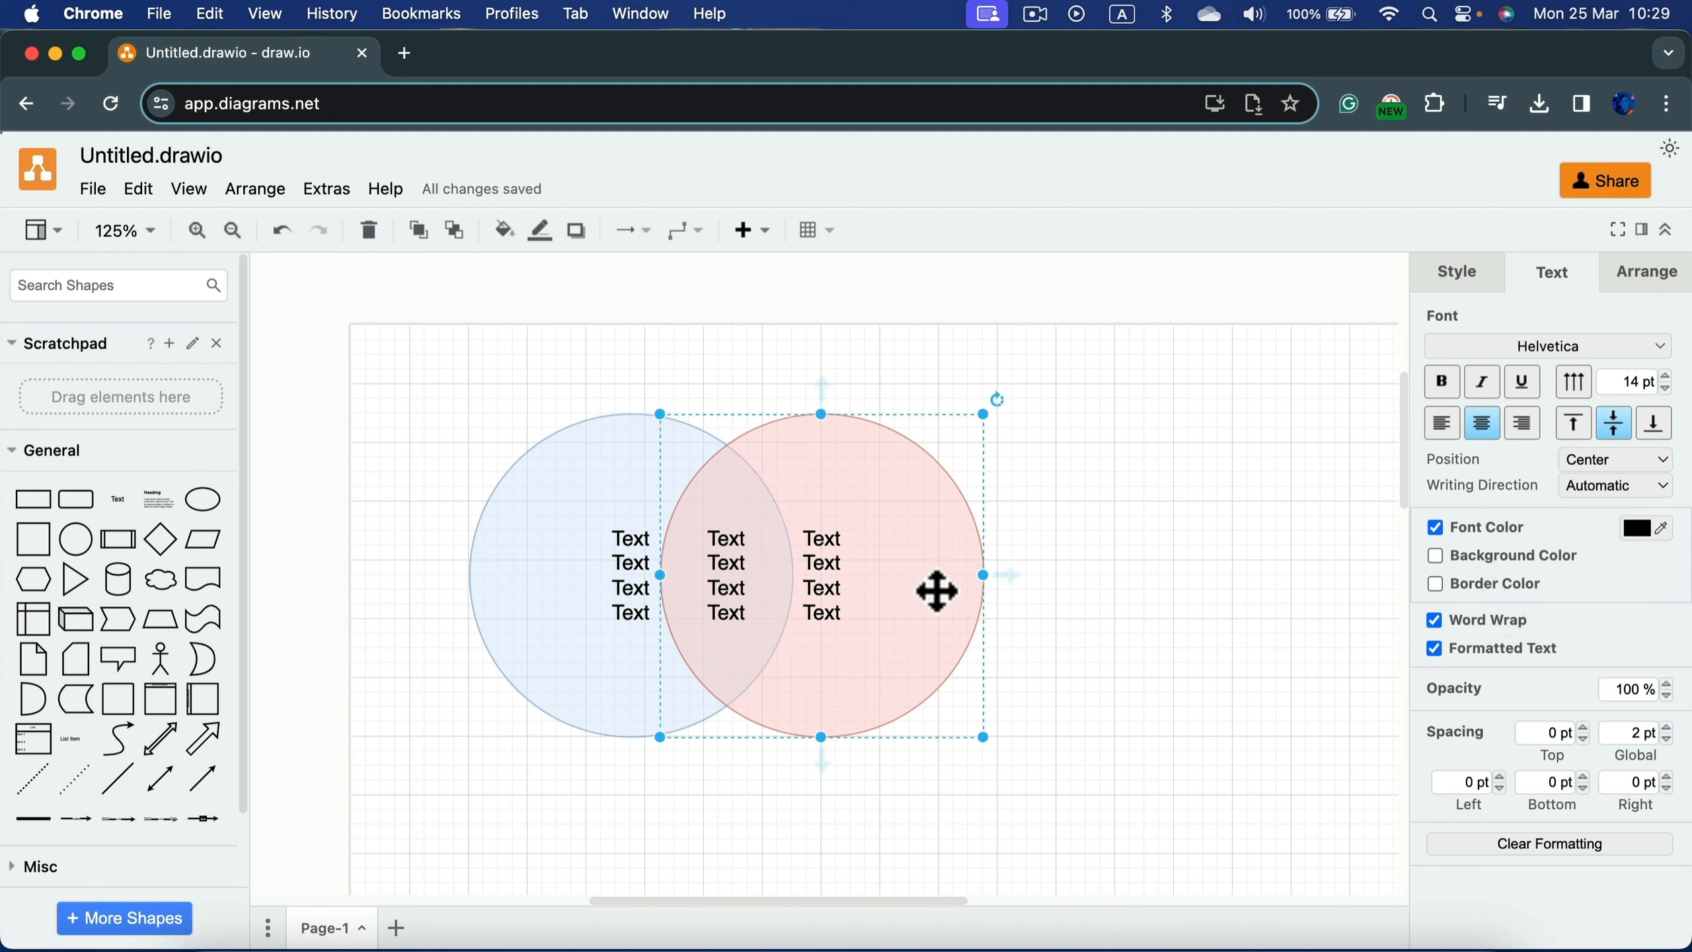
pyautogui.moveTo(932, 589)
pyautogui.mouseDown()
pyautogui.moveTo(1325, 551)
pyautogui.moveTo(1066, 552)
pyautogui.moveTo(939, 591)
pyautogui.mouseUp()
pyautogui.moveTo(115, 512); pyautogui.dragTo(1173, 514)
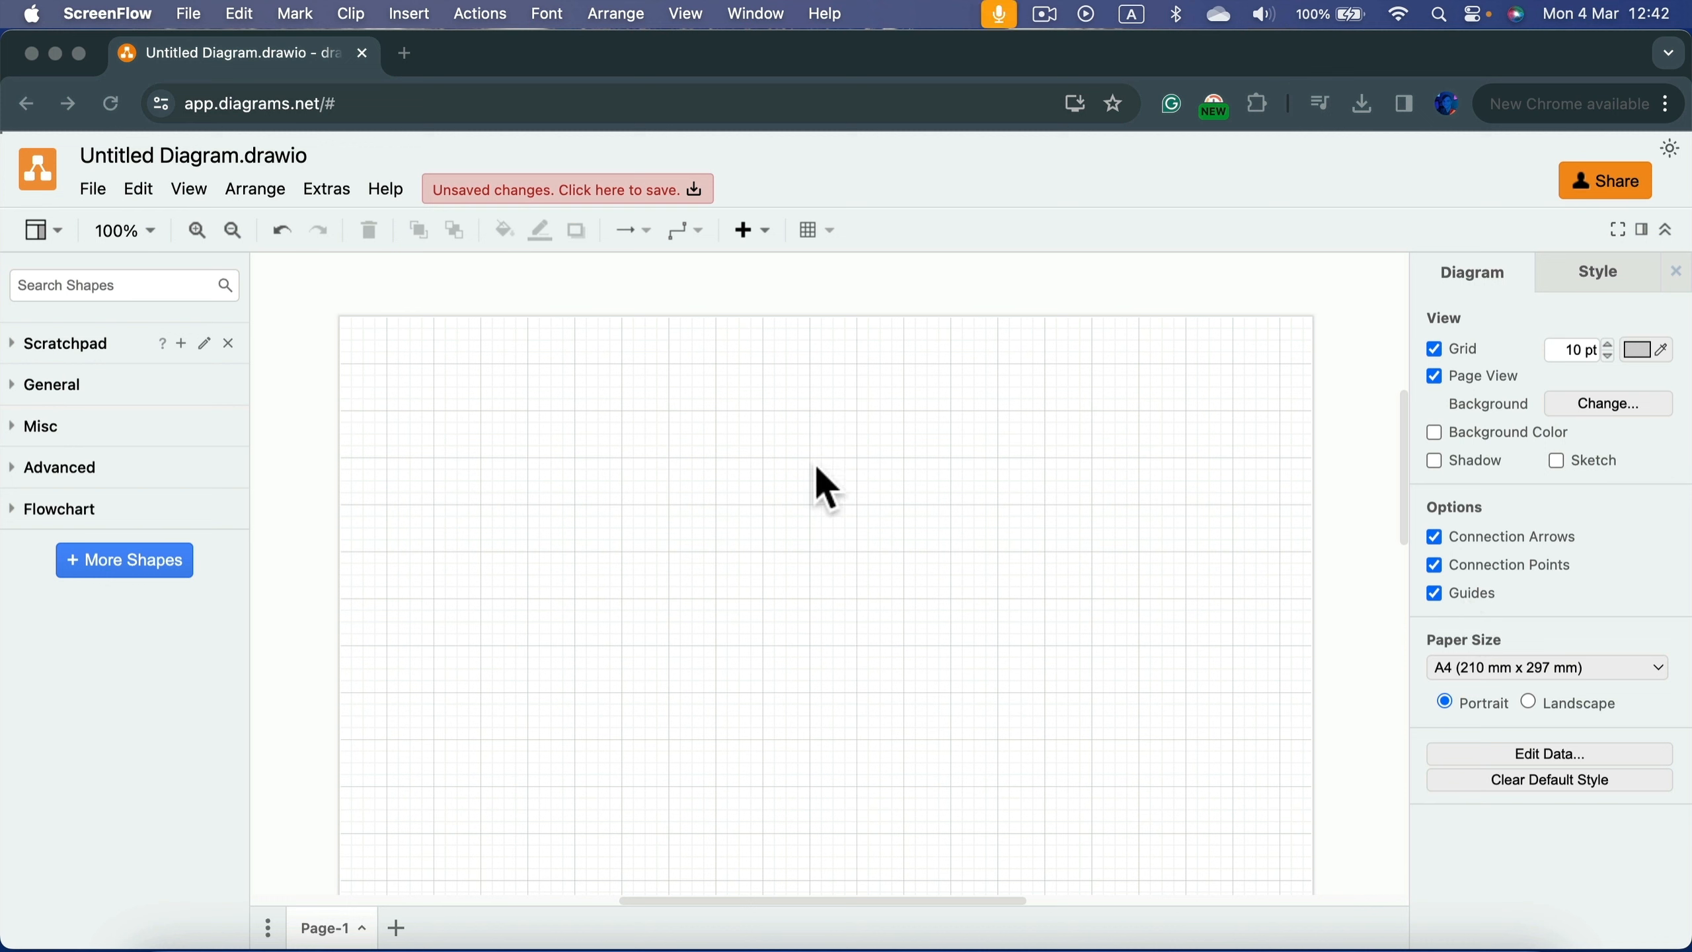
pyautogui.click(17, 466)
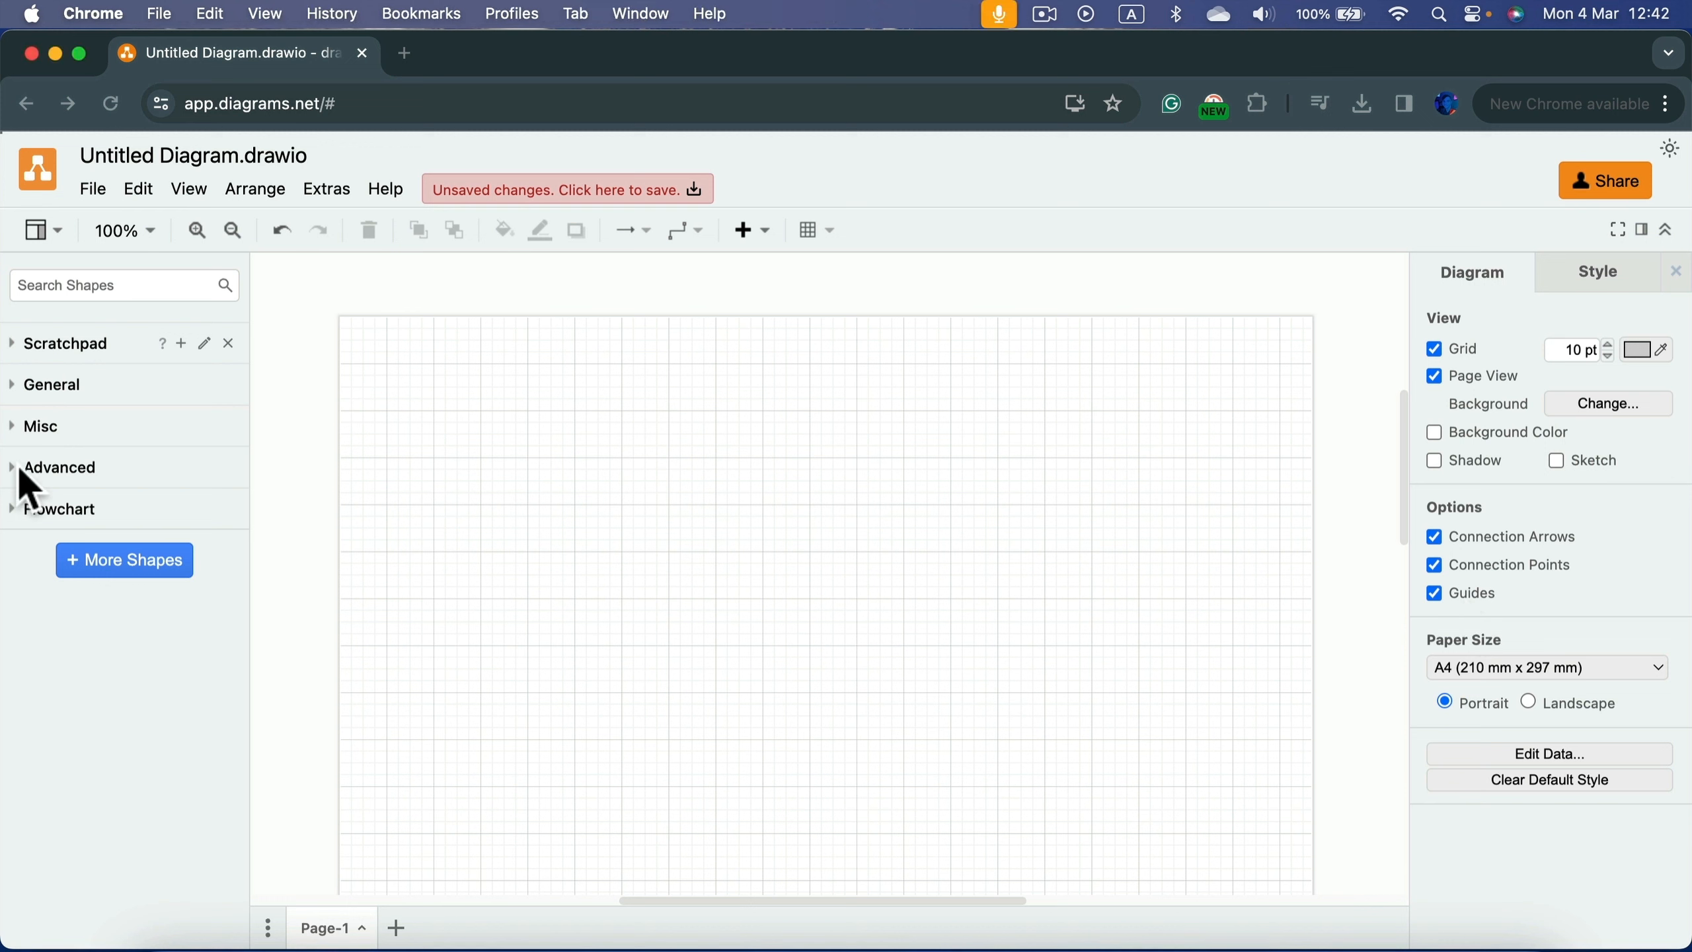
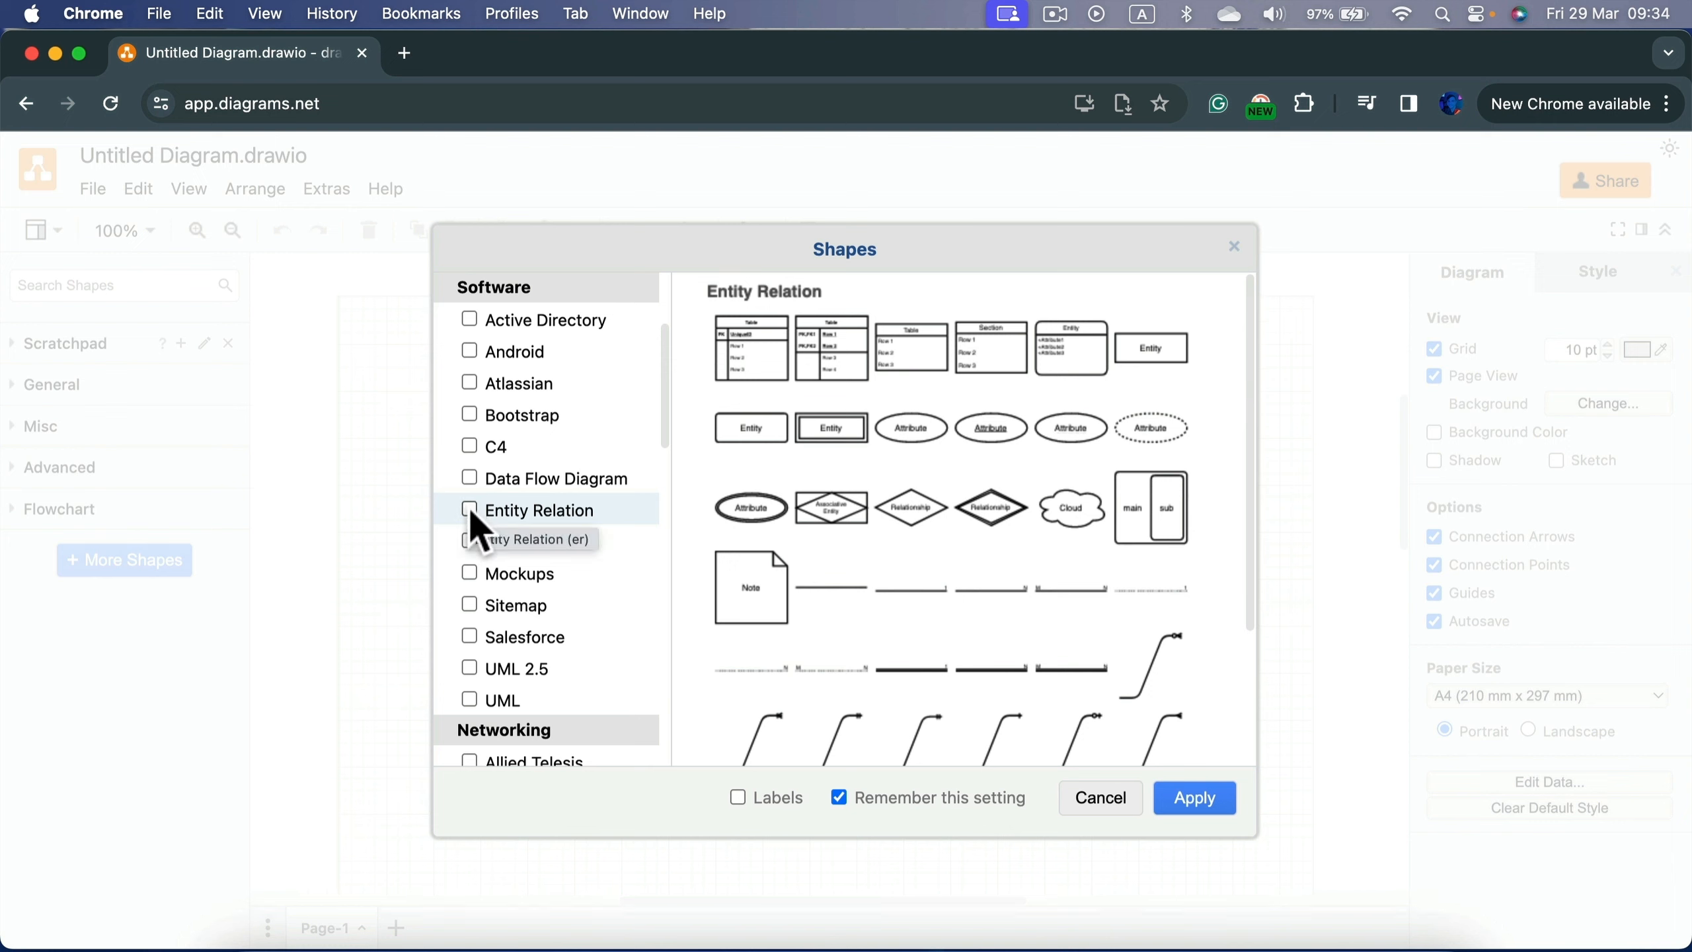
# Step: Enable the Entity Relation shape library and expand it to show its shapes
pyautogui.click(470, 510)
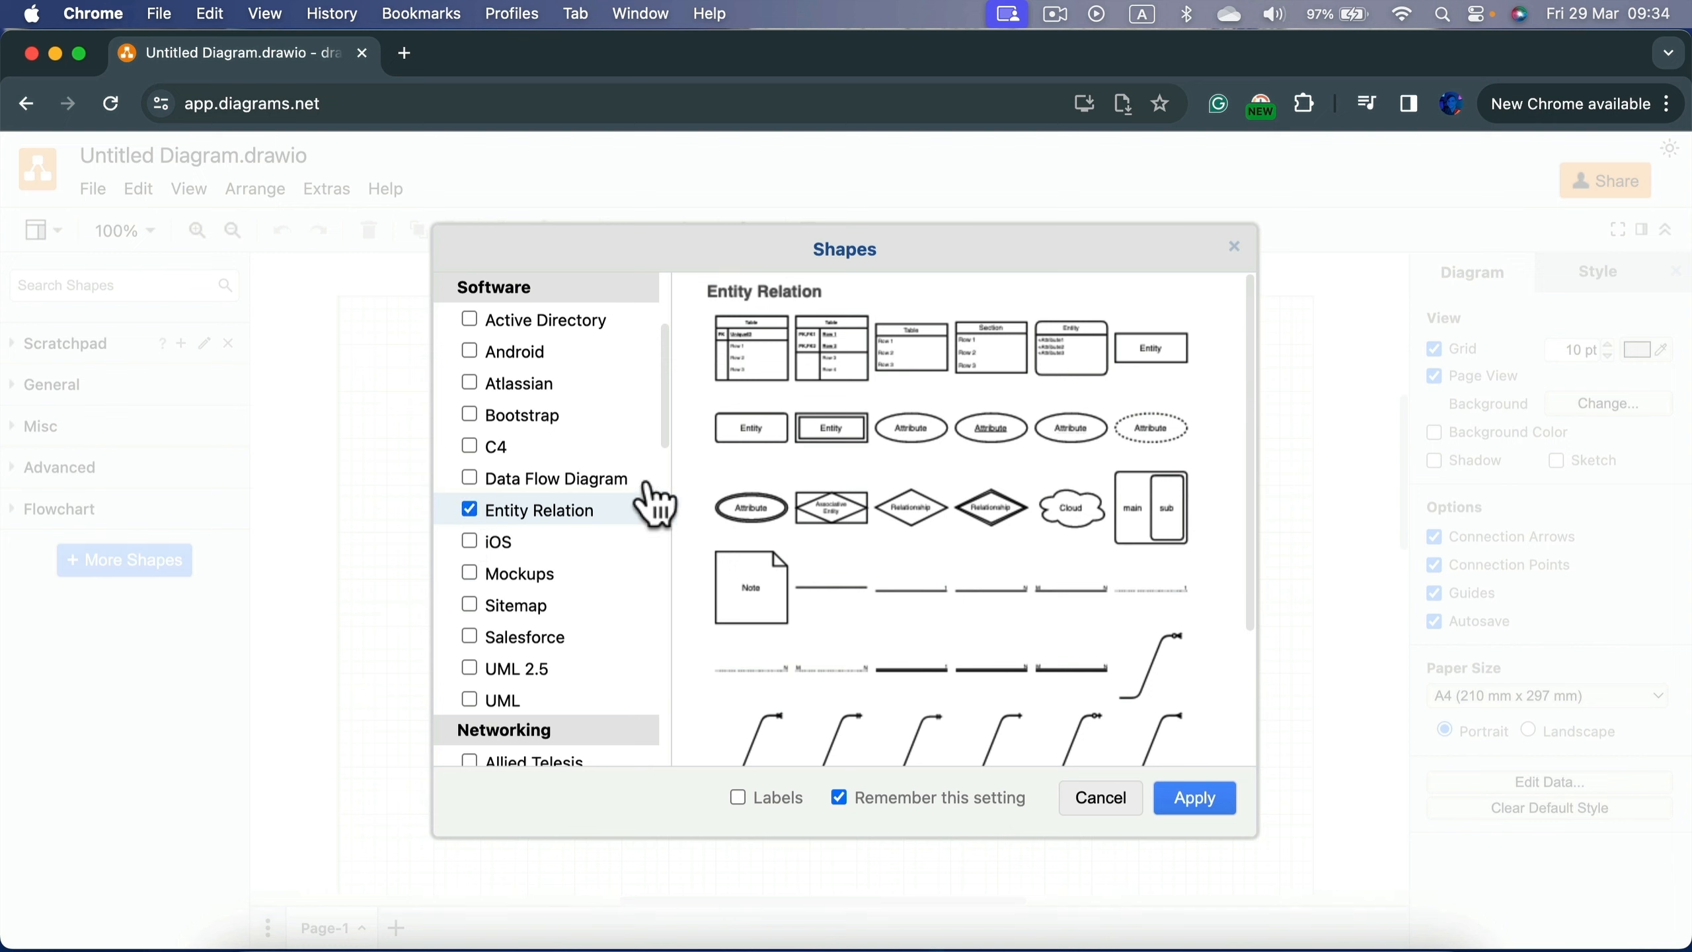
pyautogui.click(1213, 803)
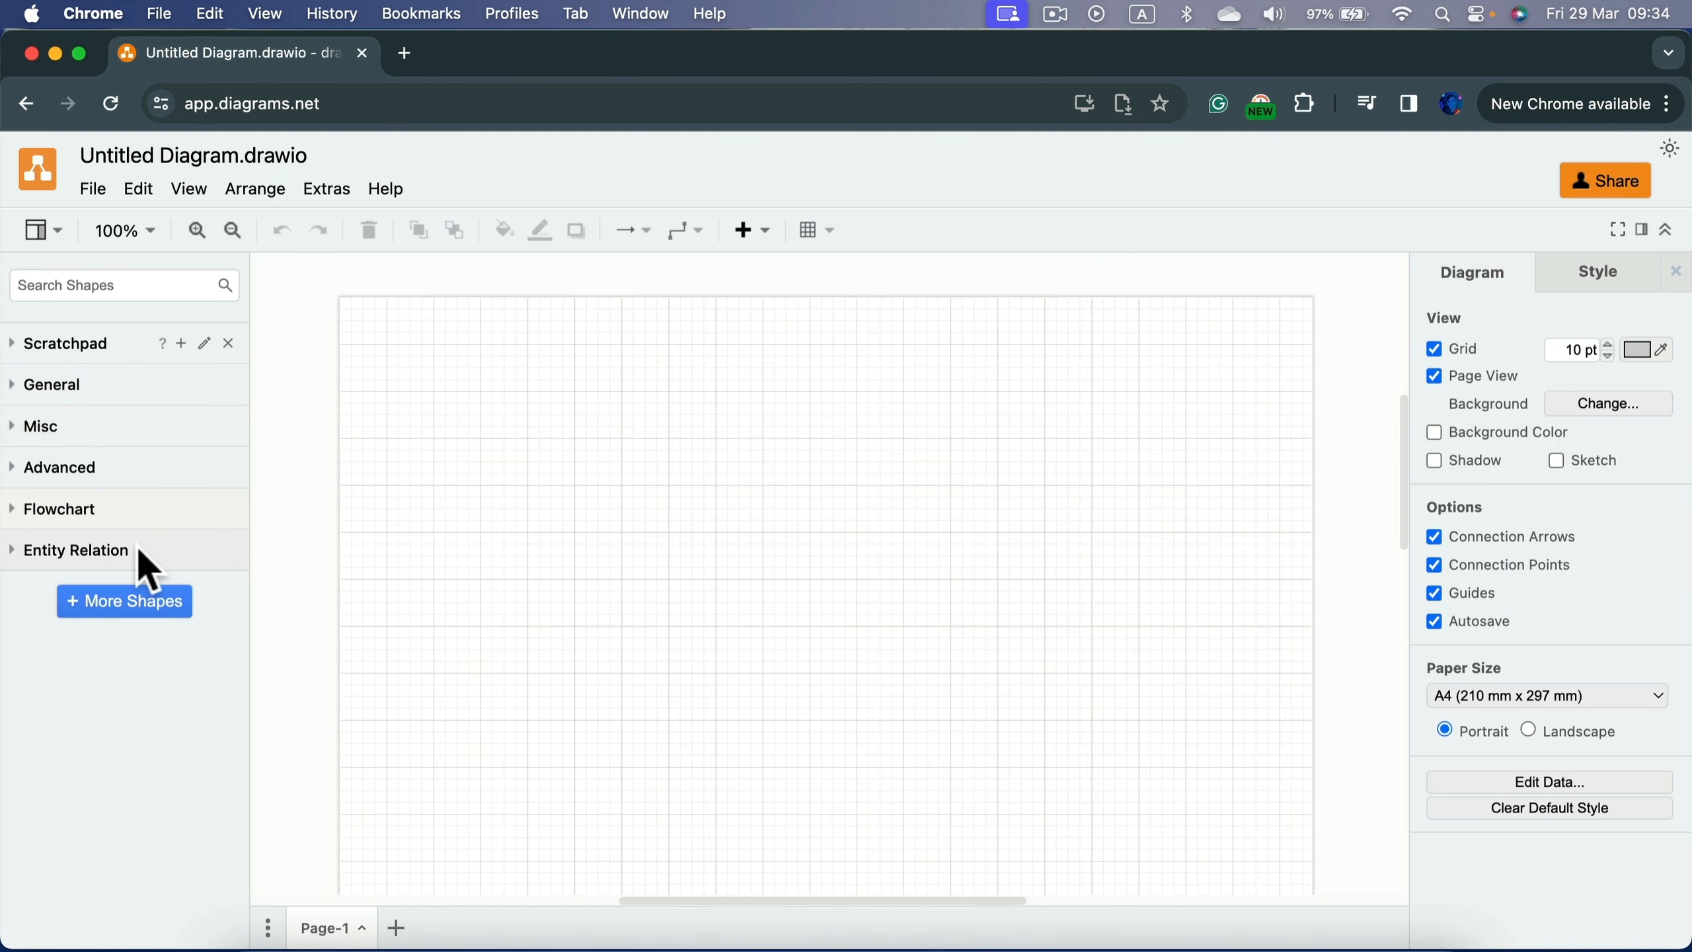
pyautogui.click(27, 563)
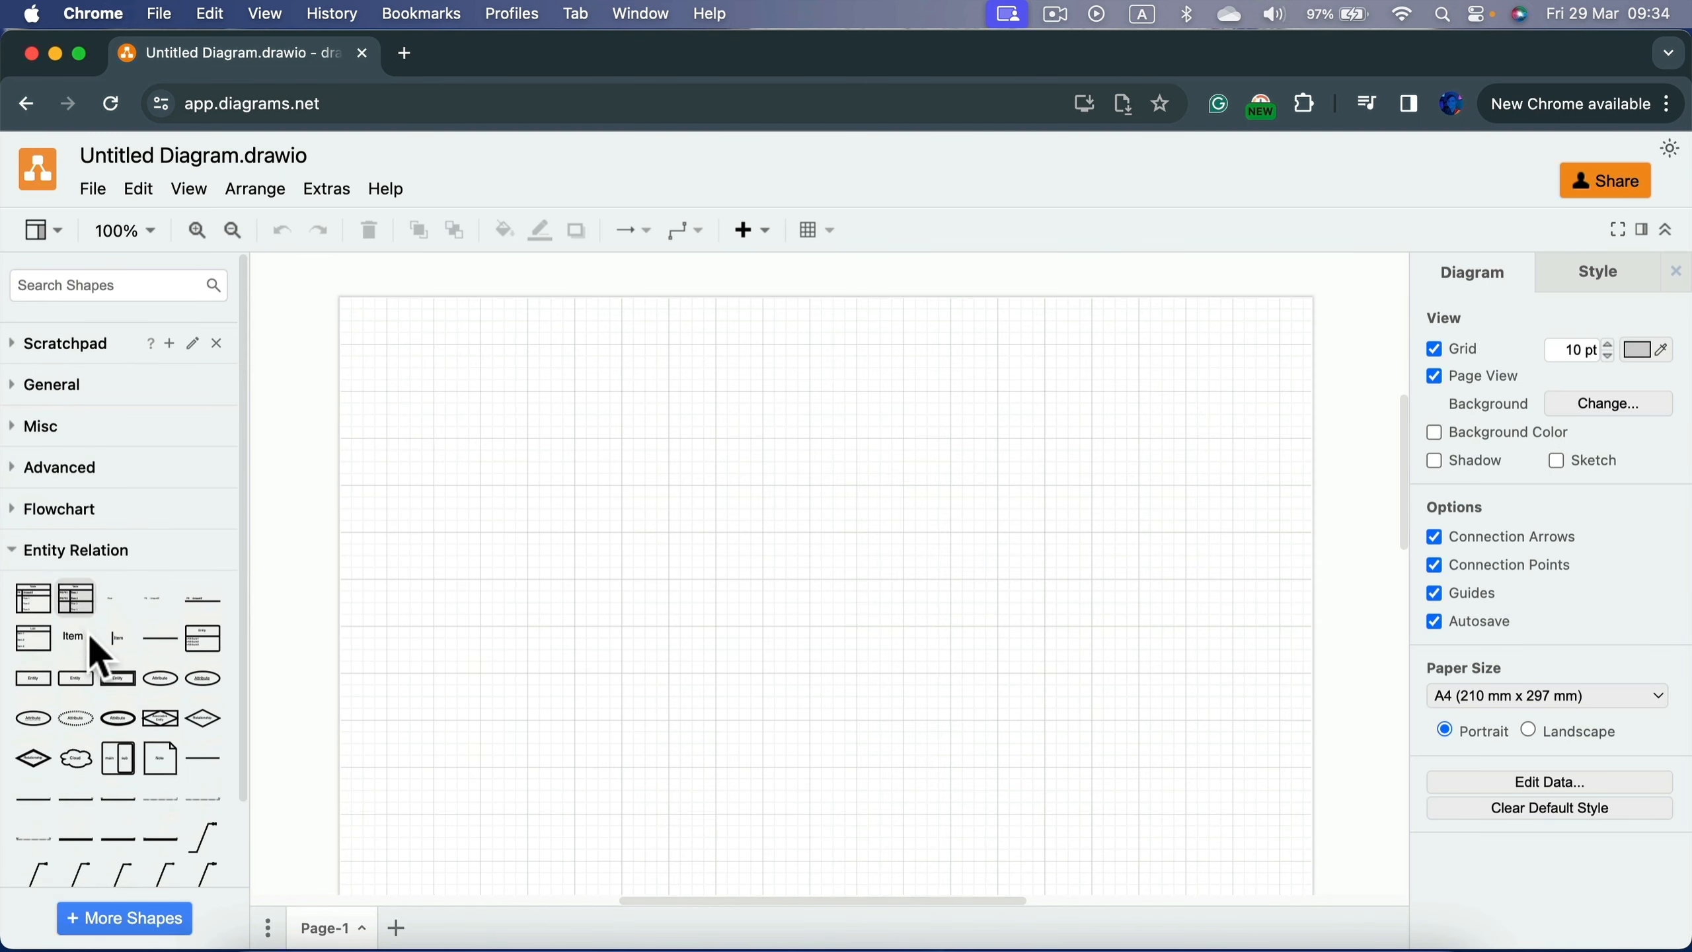
pyautogui.scroll(-3, 87, 632)
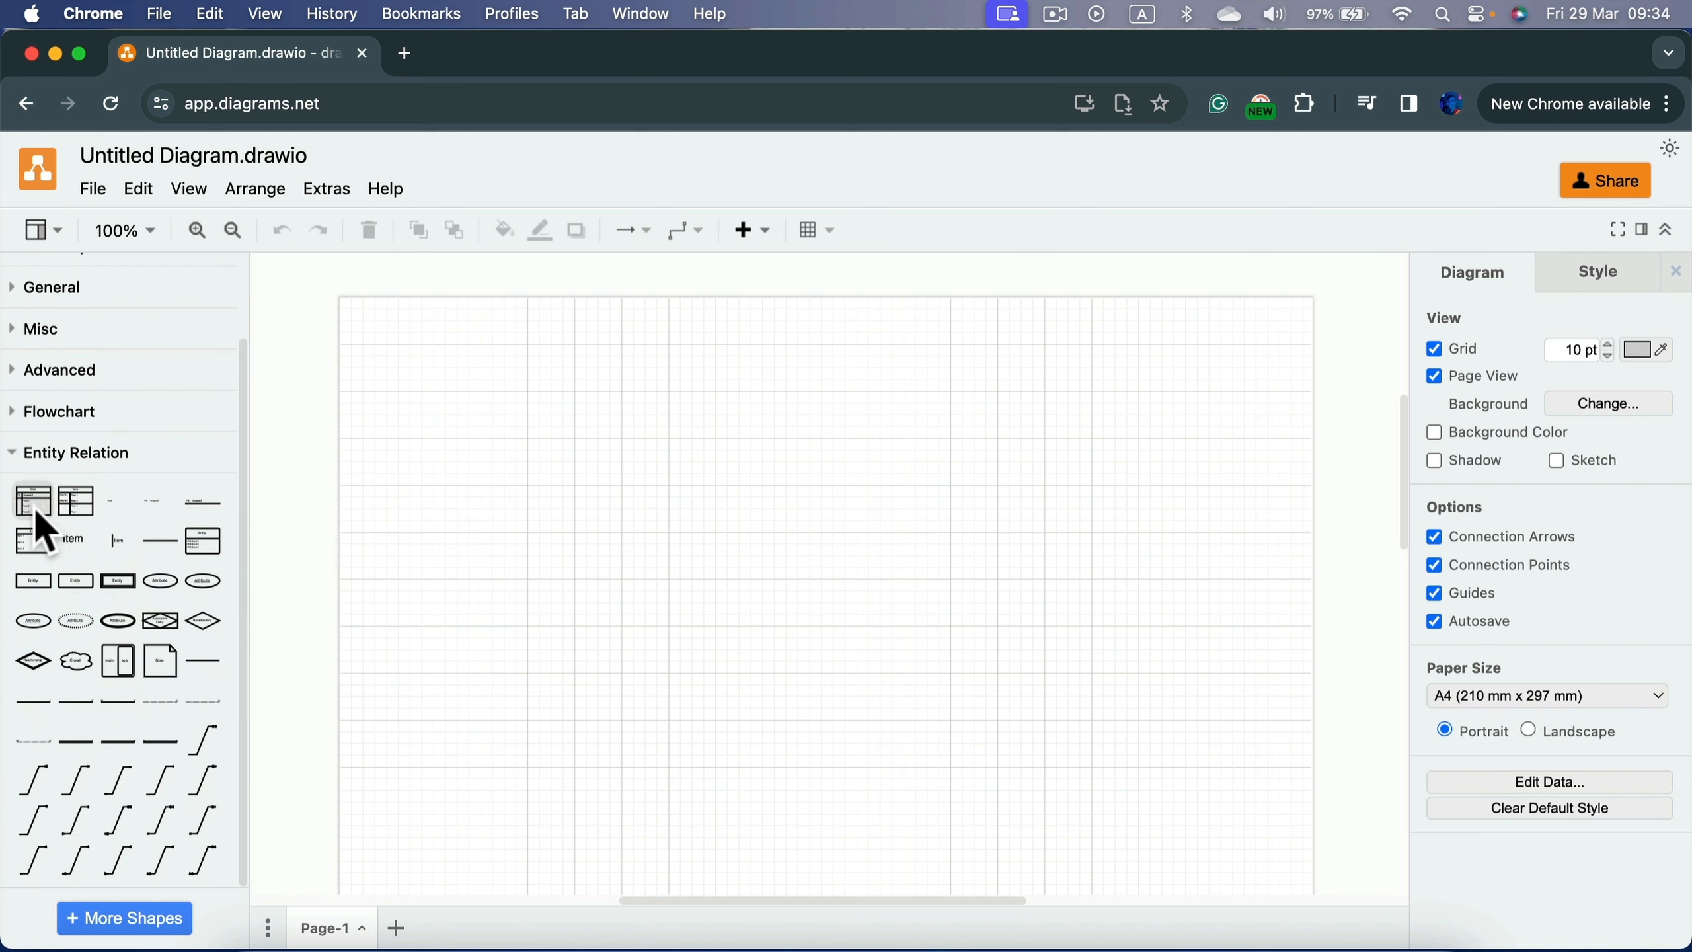
# Step: Place three Entity Relation Table 1 shapes on the page, two side by side and one below them
pyautogui.moveTo(34, 506)
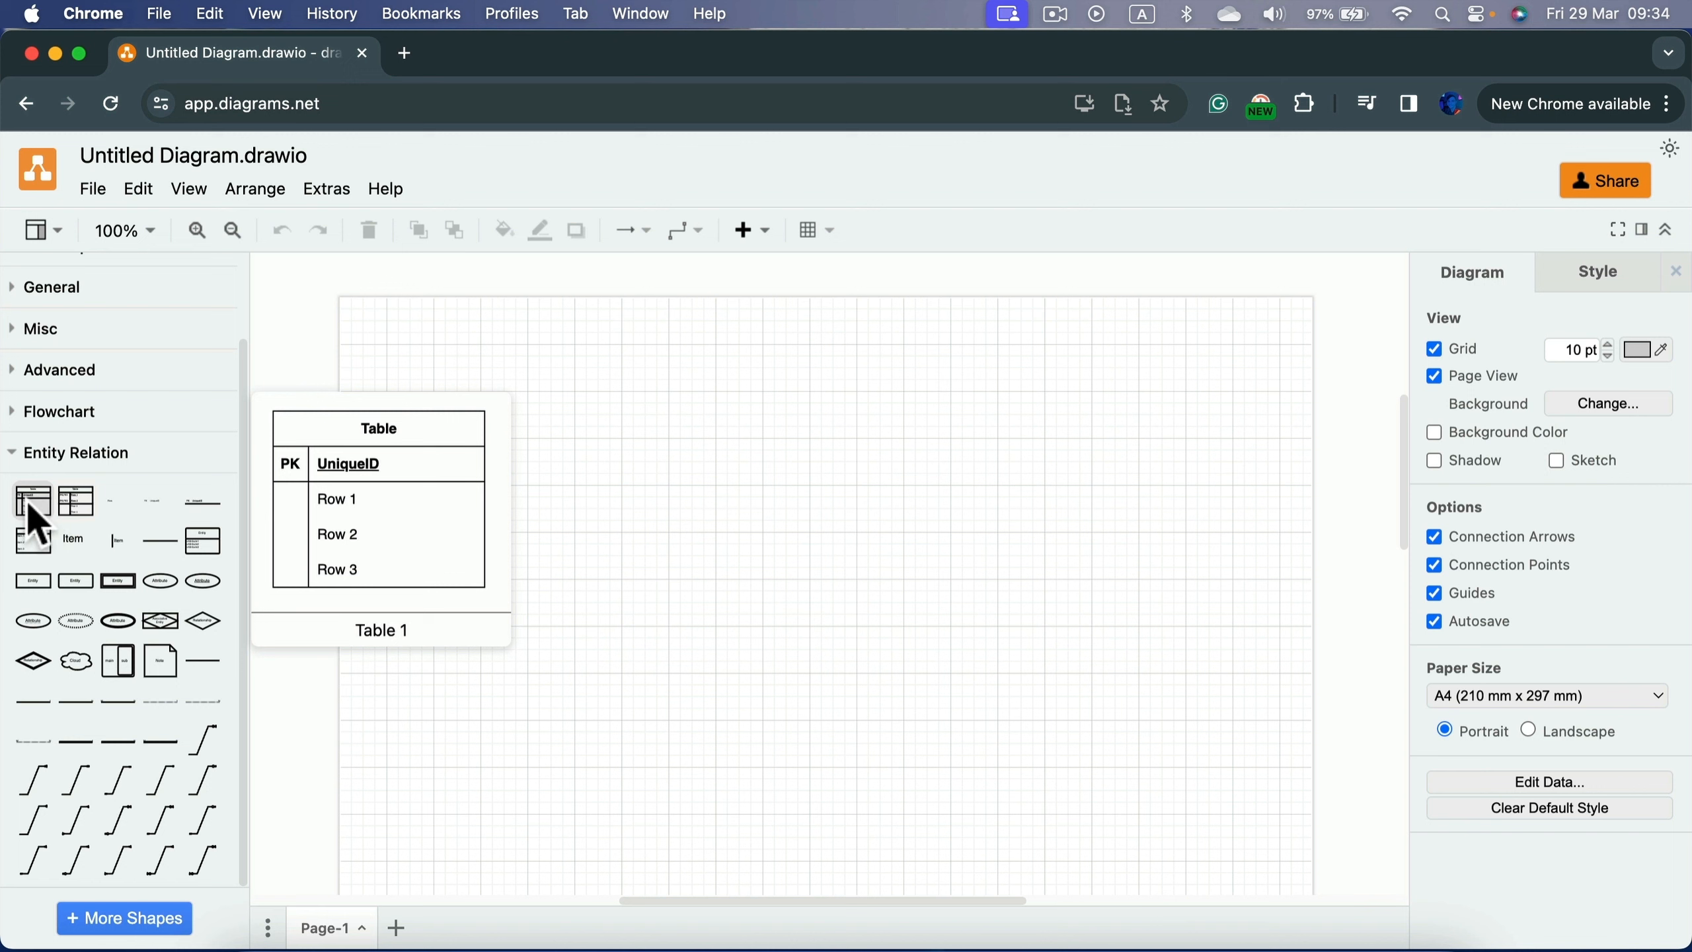
pyautogui.moveTo(34, 522); pyautogui.dragTo(523, 453)
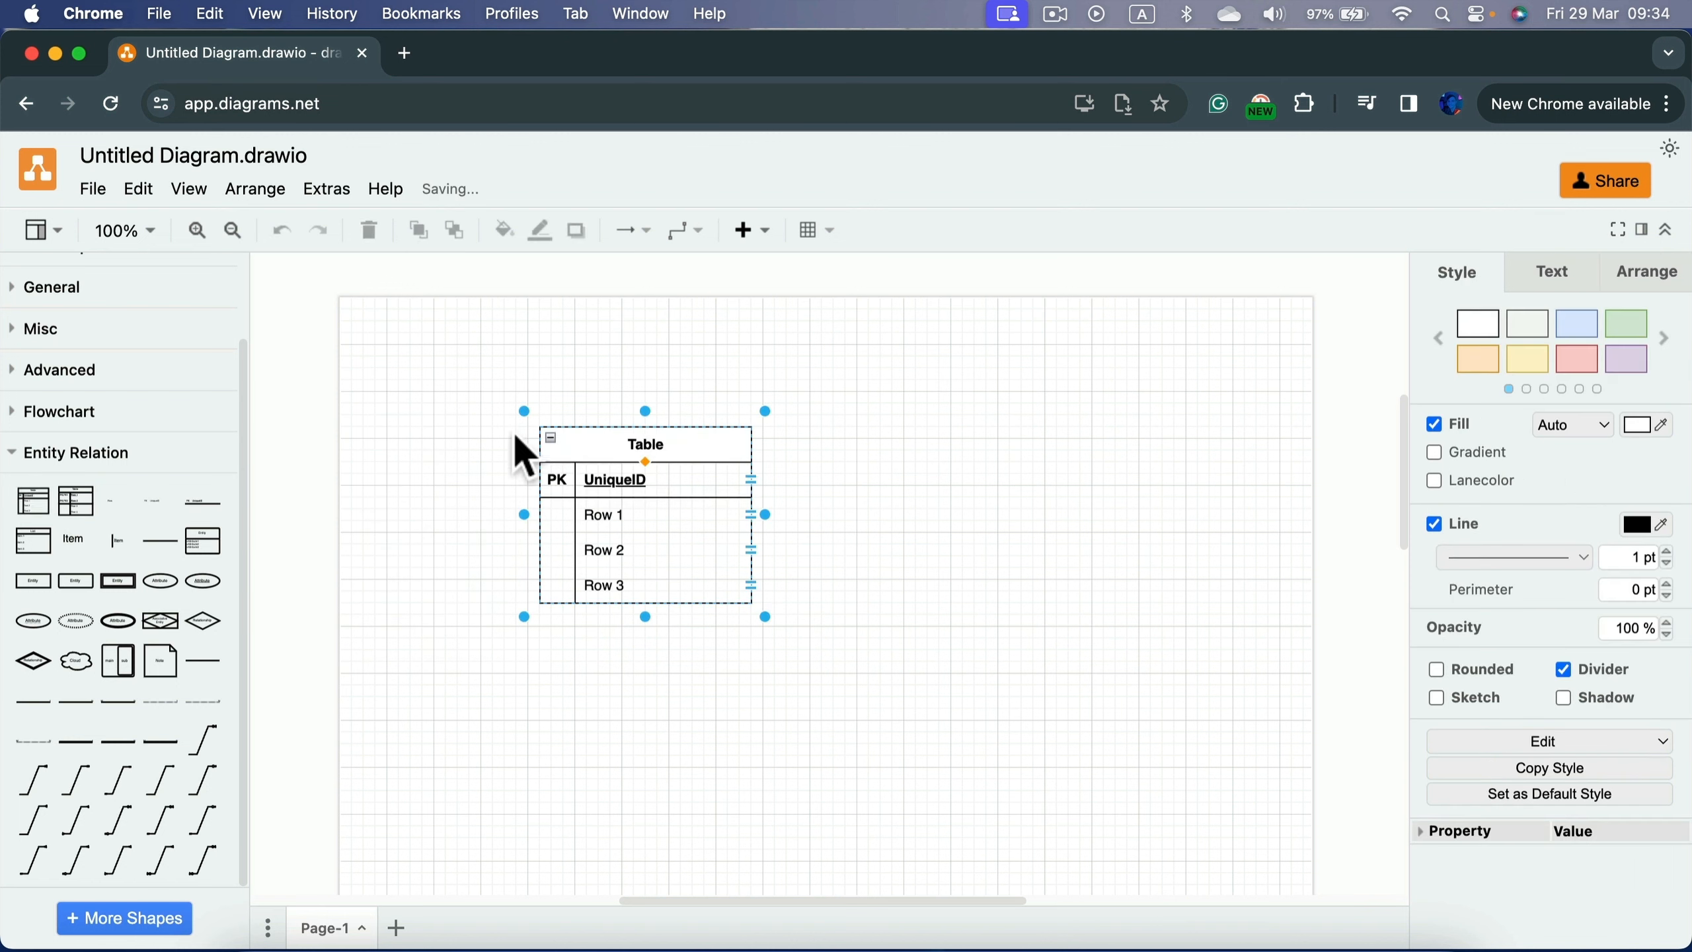
pyautogui.moveTo(36, 507); pyautogui.dragTo(925, 435)
pyautogui.moveTo(32, 501); pyautogui.dragTo(828, 688)
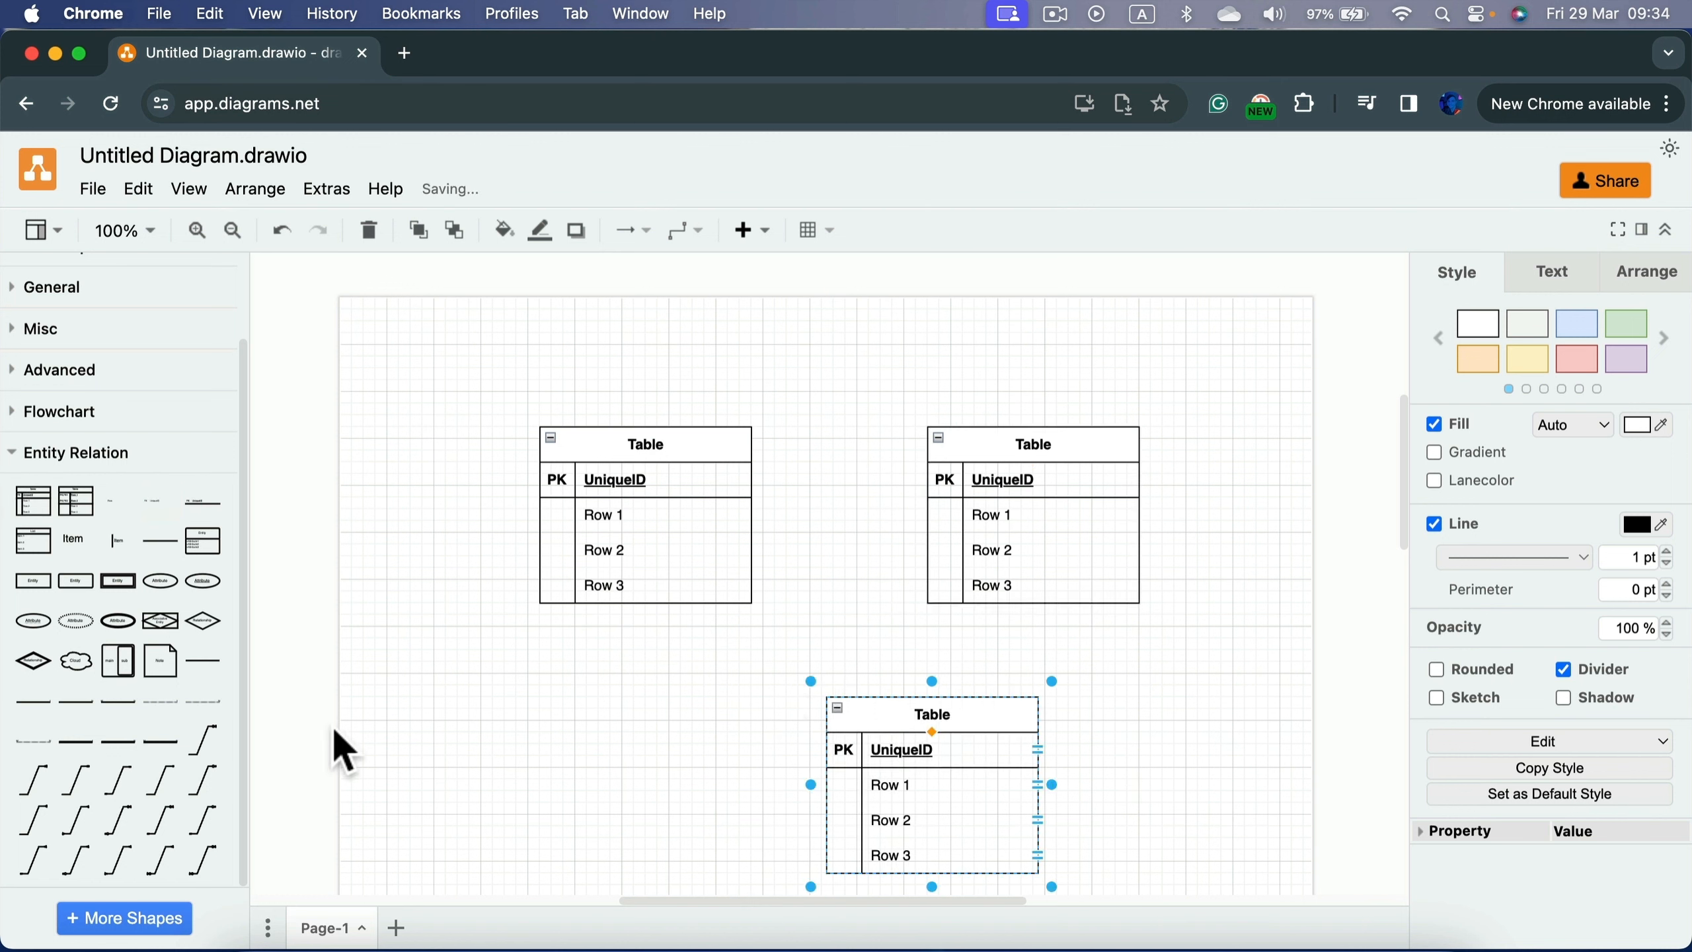
# Step: Add a 0 to Many Optional connector and attach its ends to the facing sides of the two upper tables
pyautogui.moveTo(181, 776)
pyautogui.moveTo(200, 744)
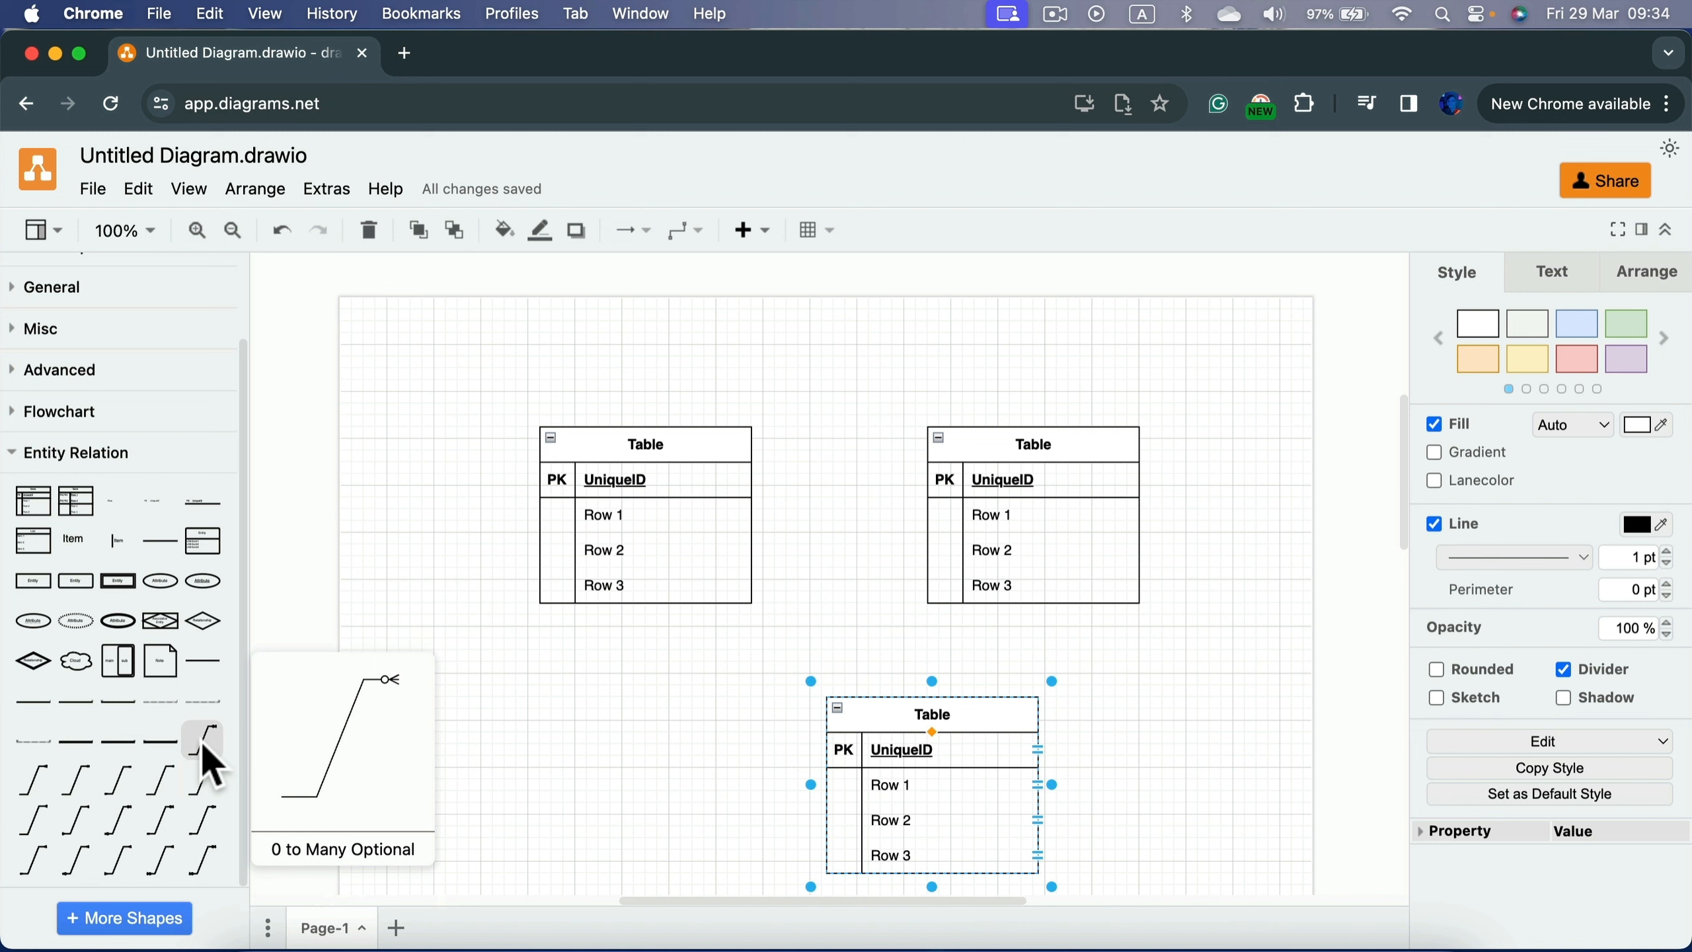
pyautogui.moveTo(204, 750); pyautogui.dragTo(793, 467)
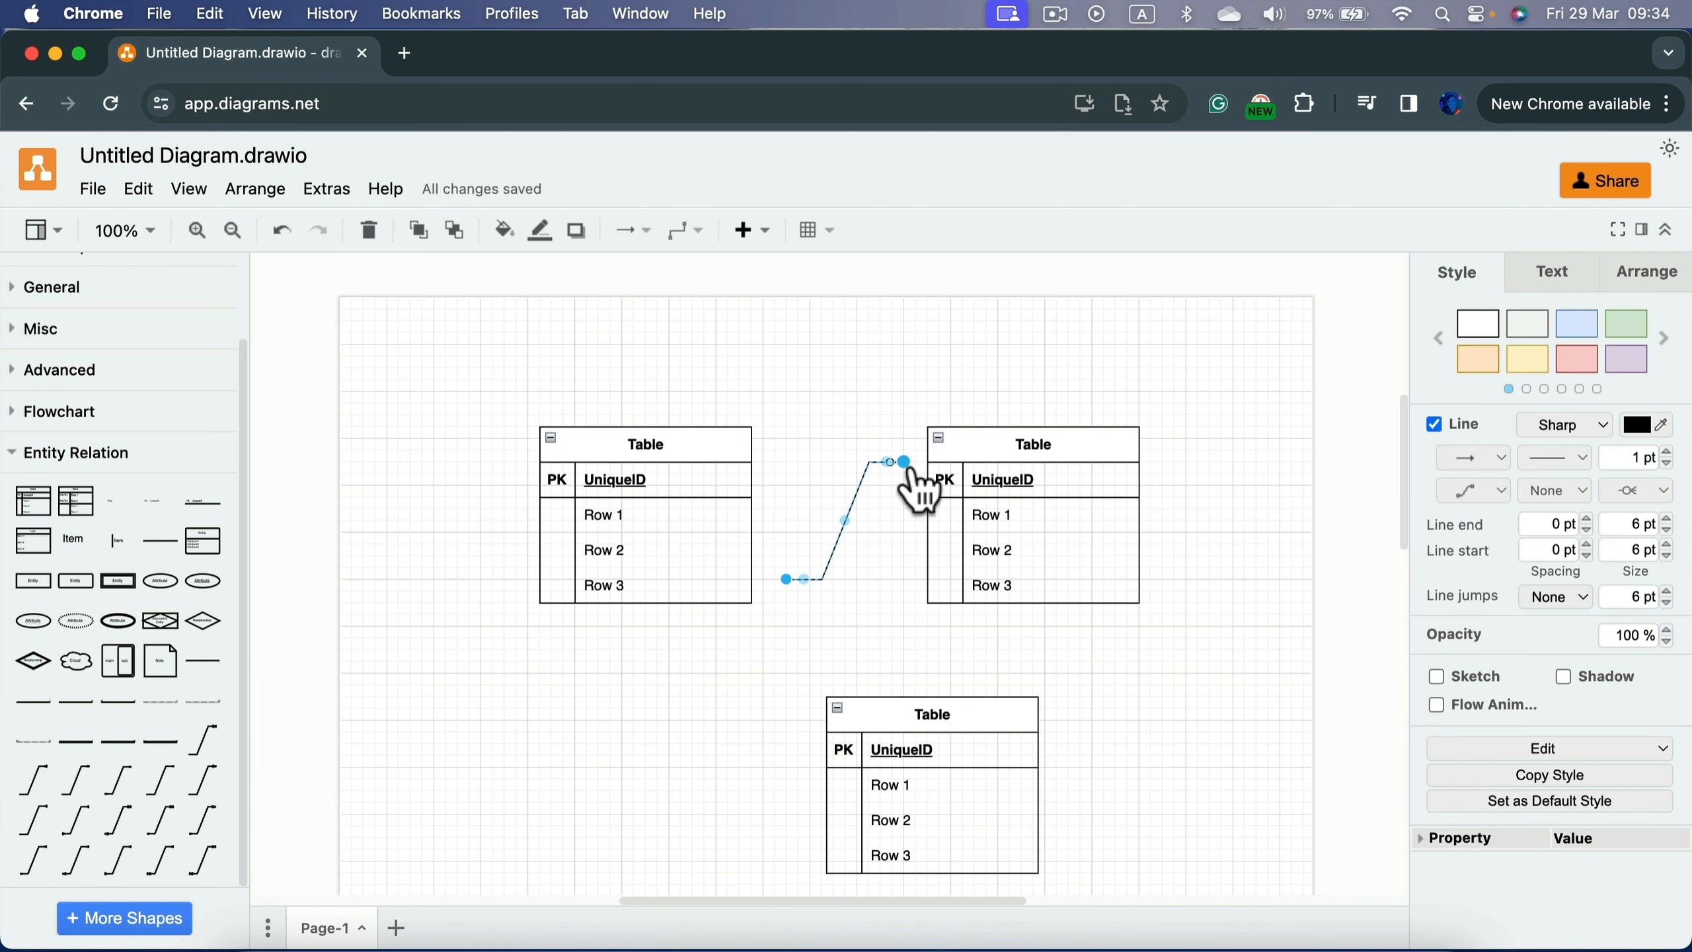
pyautogui.moveTo(906, 465)
pyautogui.mouseDown()
pyautogui.moveTo(897, 503)
pyautogui.moveTo(932, 468)
pyautogui.moveTo(931, 442)
pyautogui.moveTo(931, 465)
pyautogui.mouseUp()
pyautogui.moveTo(789, 580); pyautogui.dragTo(748, 460)
pyautogui.moveTo(931, 460)
pyautogui.mouseDown()
pyautogui.moveTo(912, 467)
pyautogui.moveTo(940, 480)
pyautogui.mouseUp()
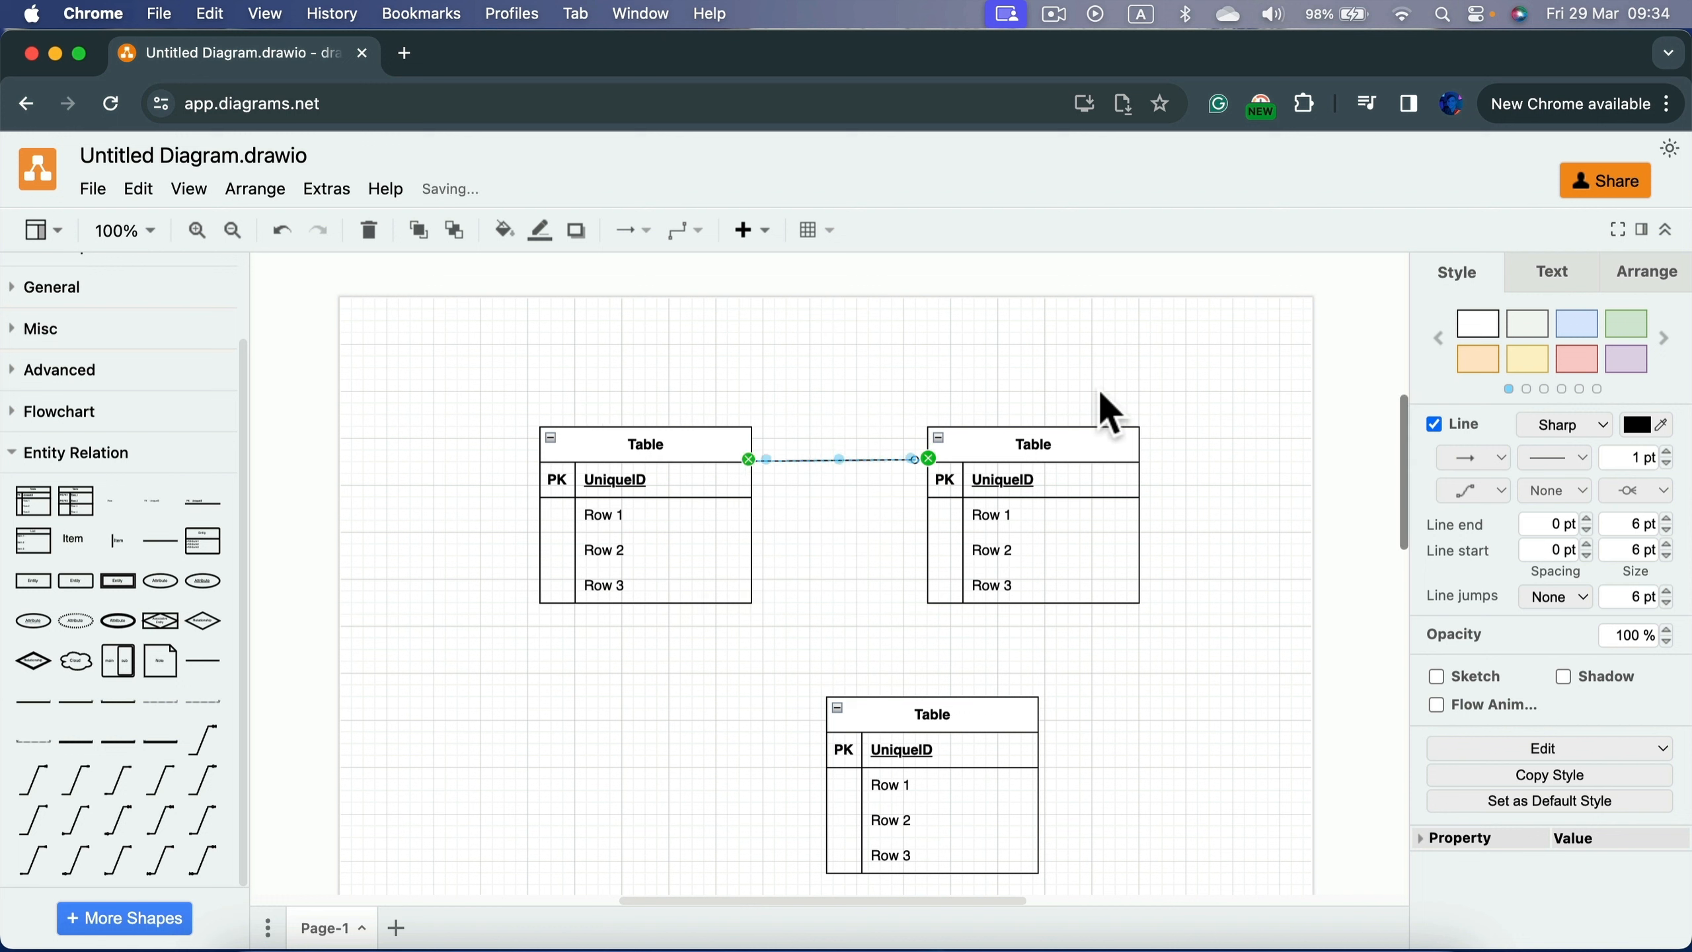
pyautogui.click(1644, 489)
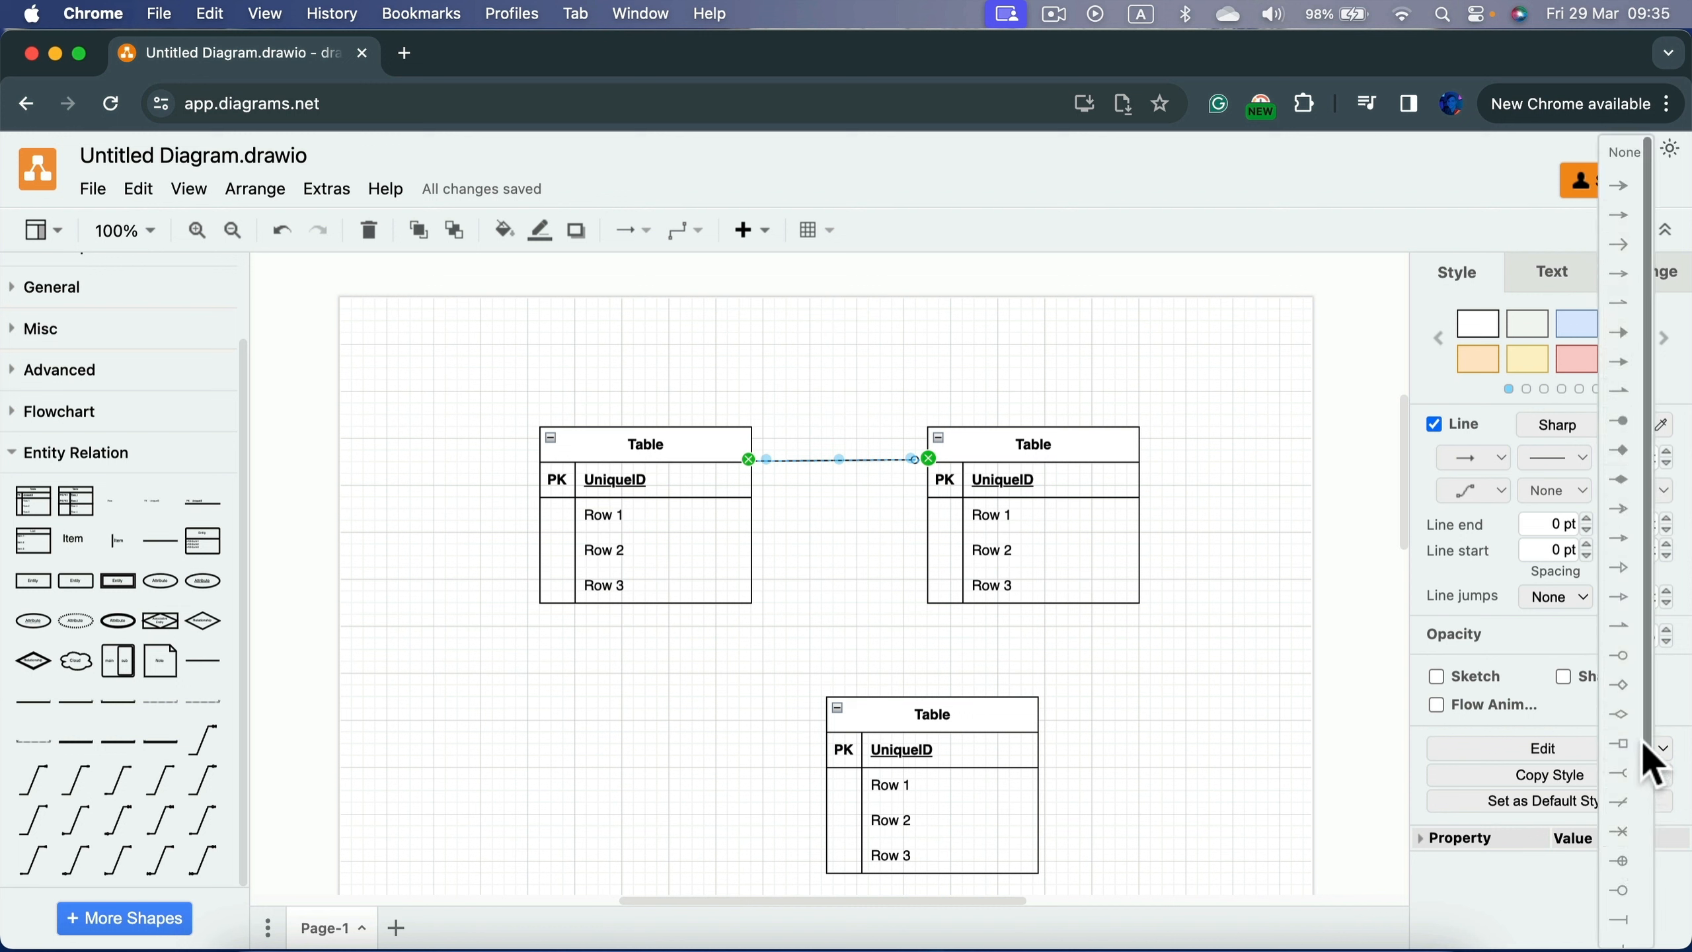
pyautogui.scroll(-3, 1628, 764)
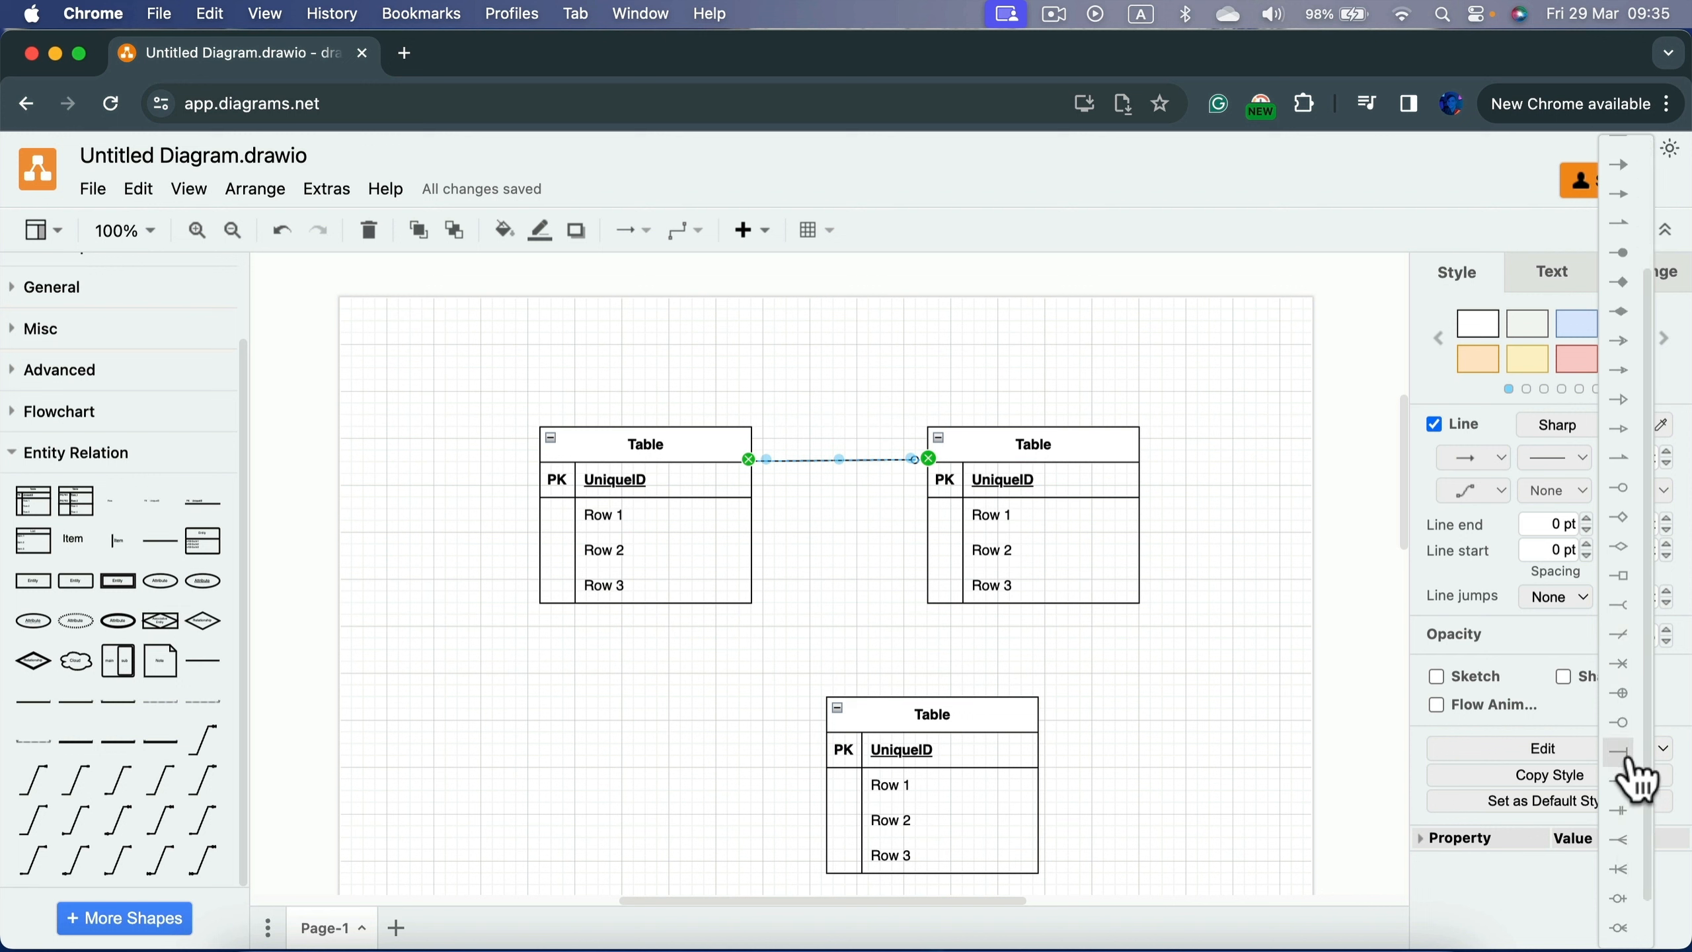
pyautogui.moveTo(74, 836)
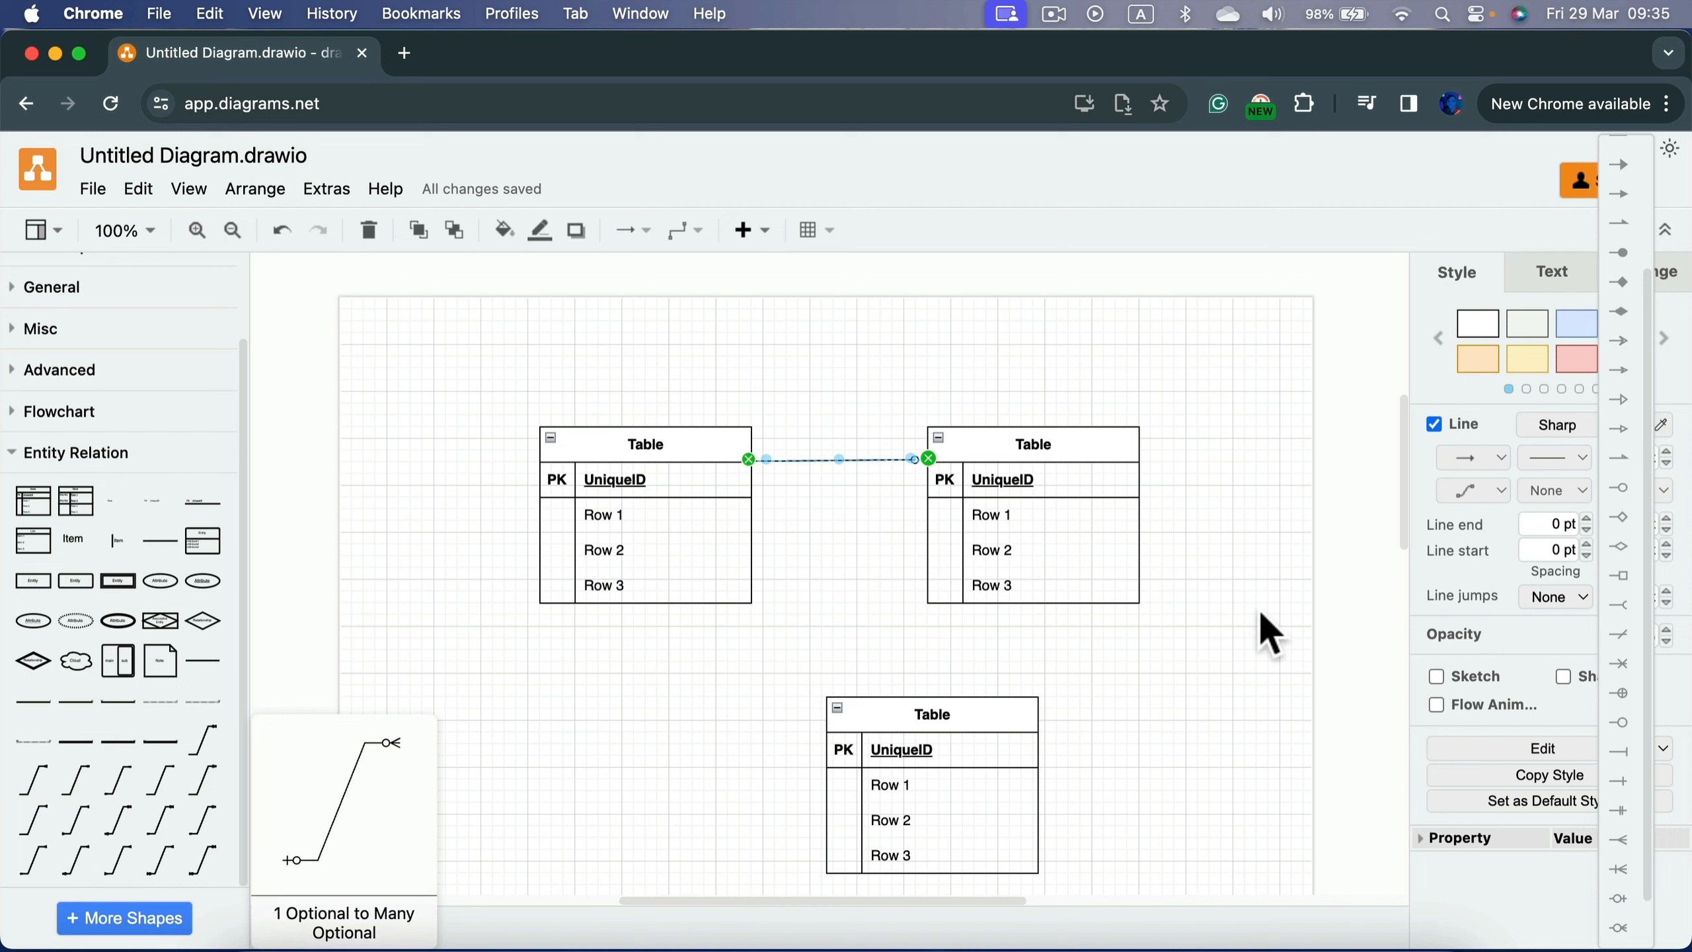
pyautogui.click(963, 400)
# Step: Change the line end of the connector between the upper tables to the plain crow's foot marker
pyautogui.click(892, 460)
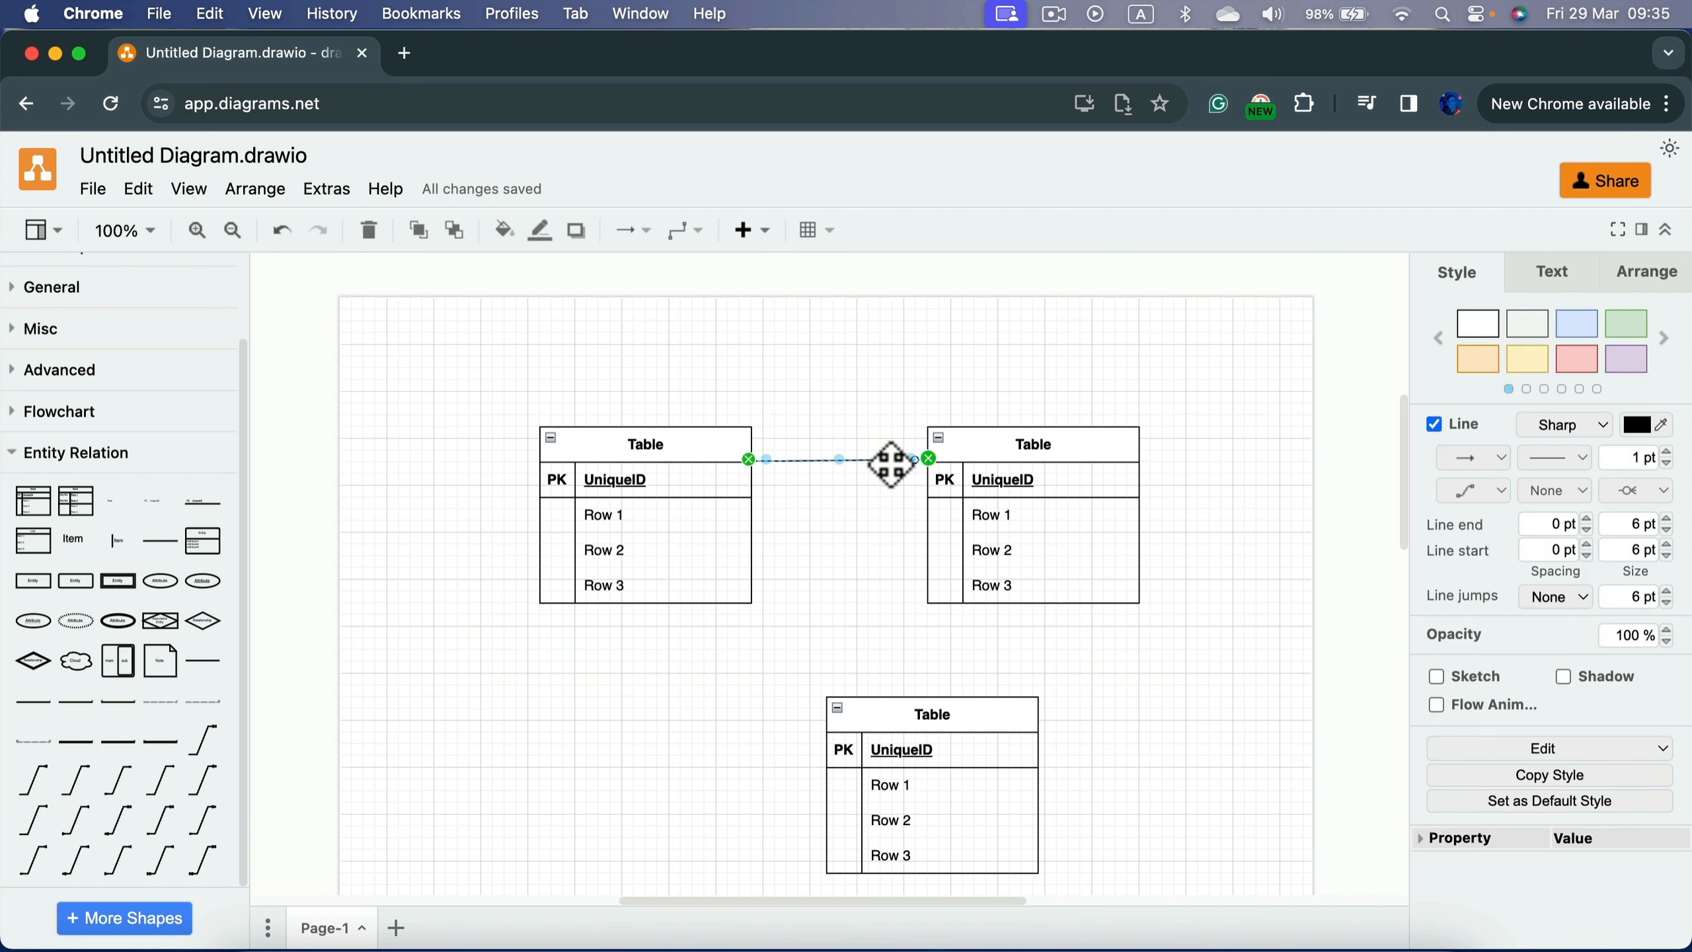
pyautogui.click(1661, 492)
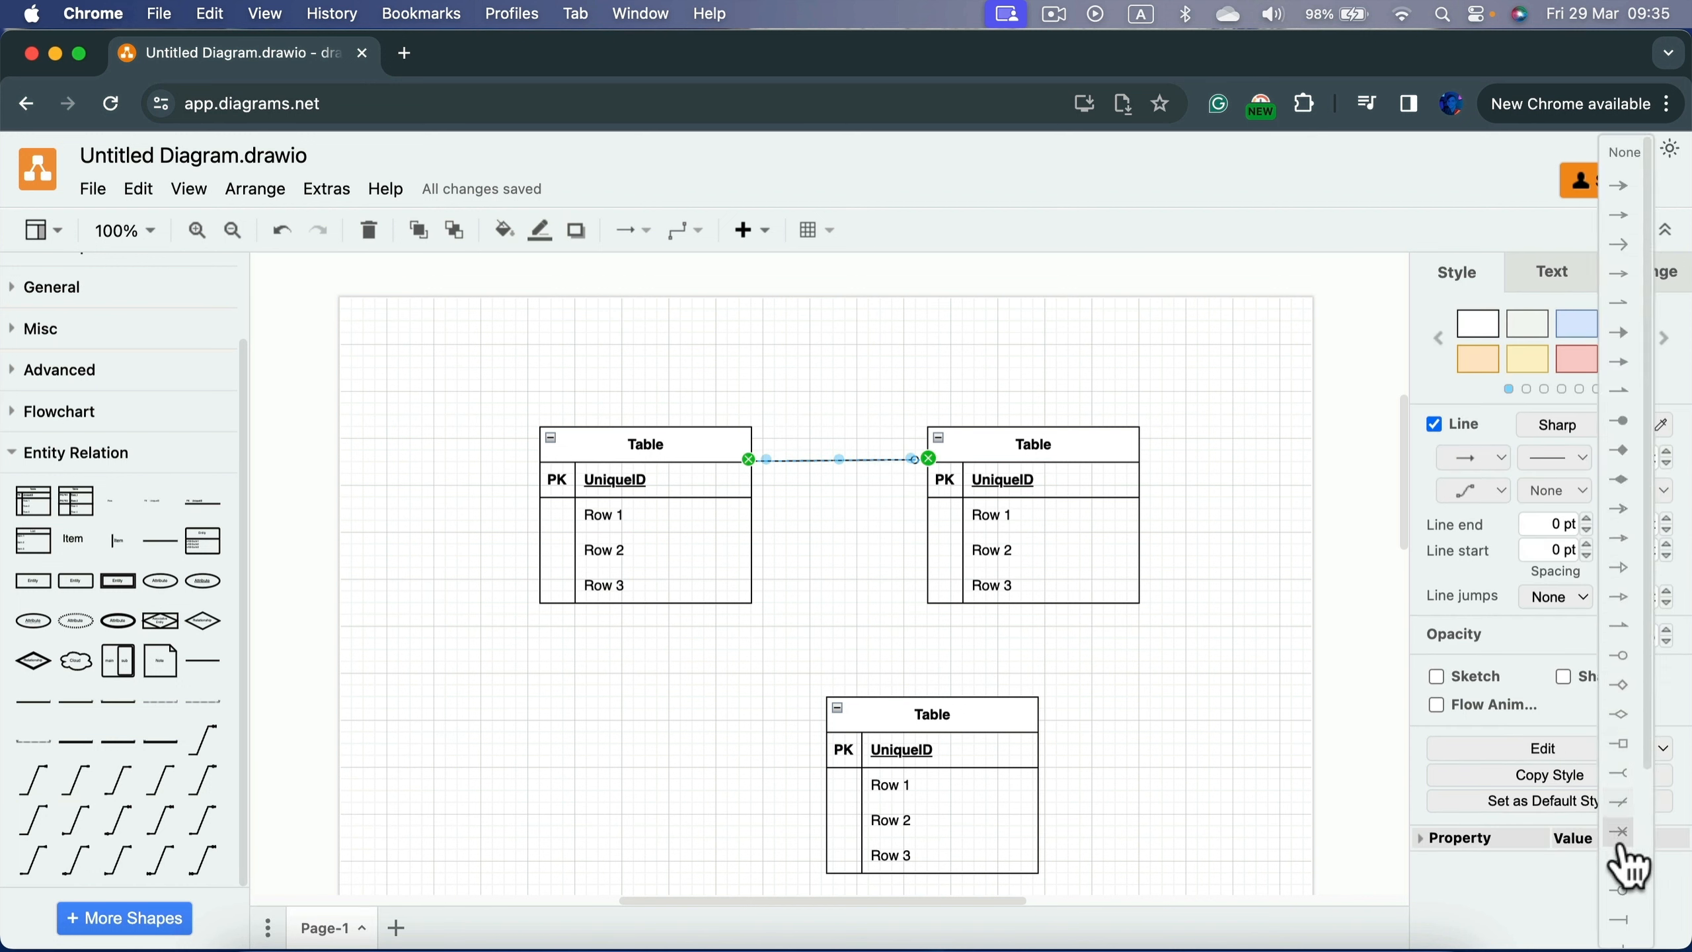
pyautogui.scroll(-3, 1631, 853)
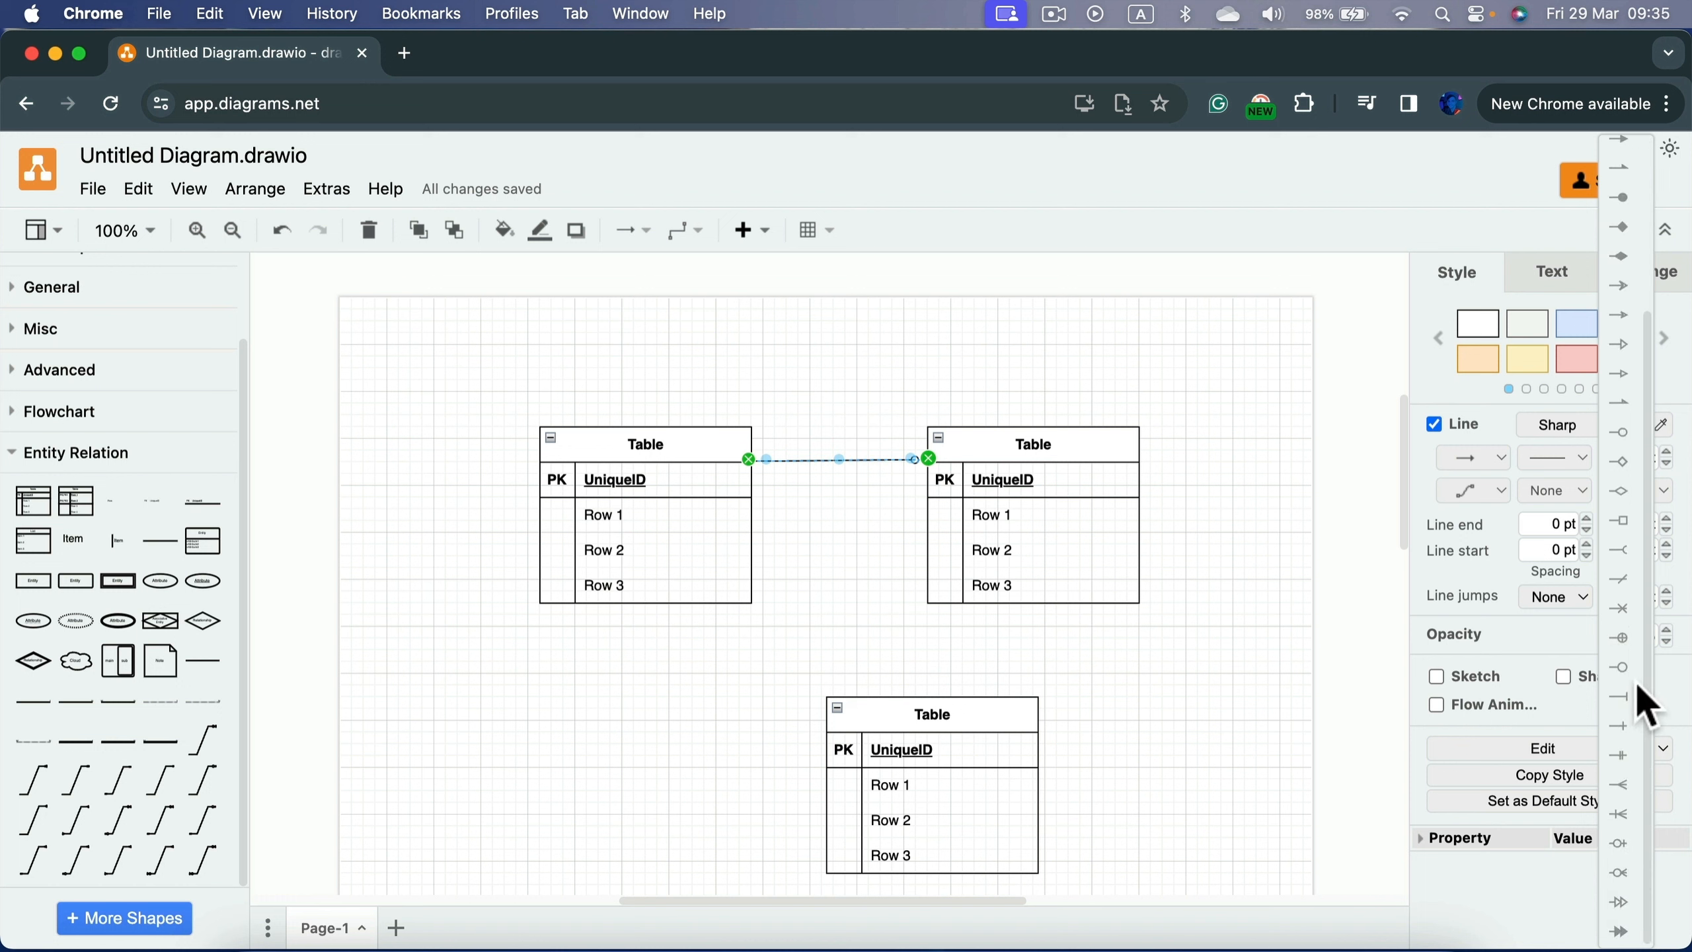
pyautogui.click(1631, 793)
pyautogui.click(896, 417)
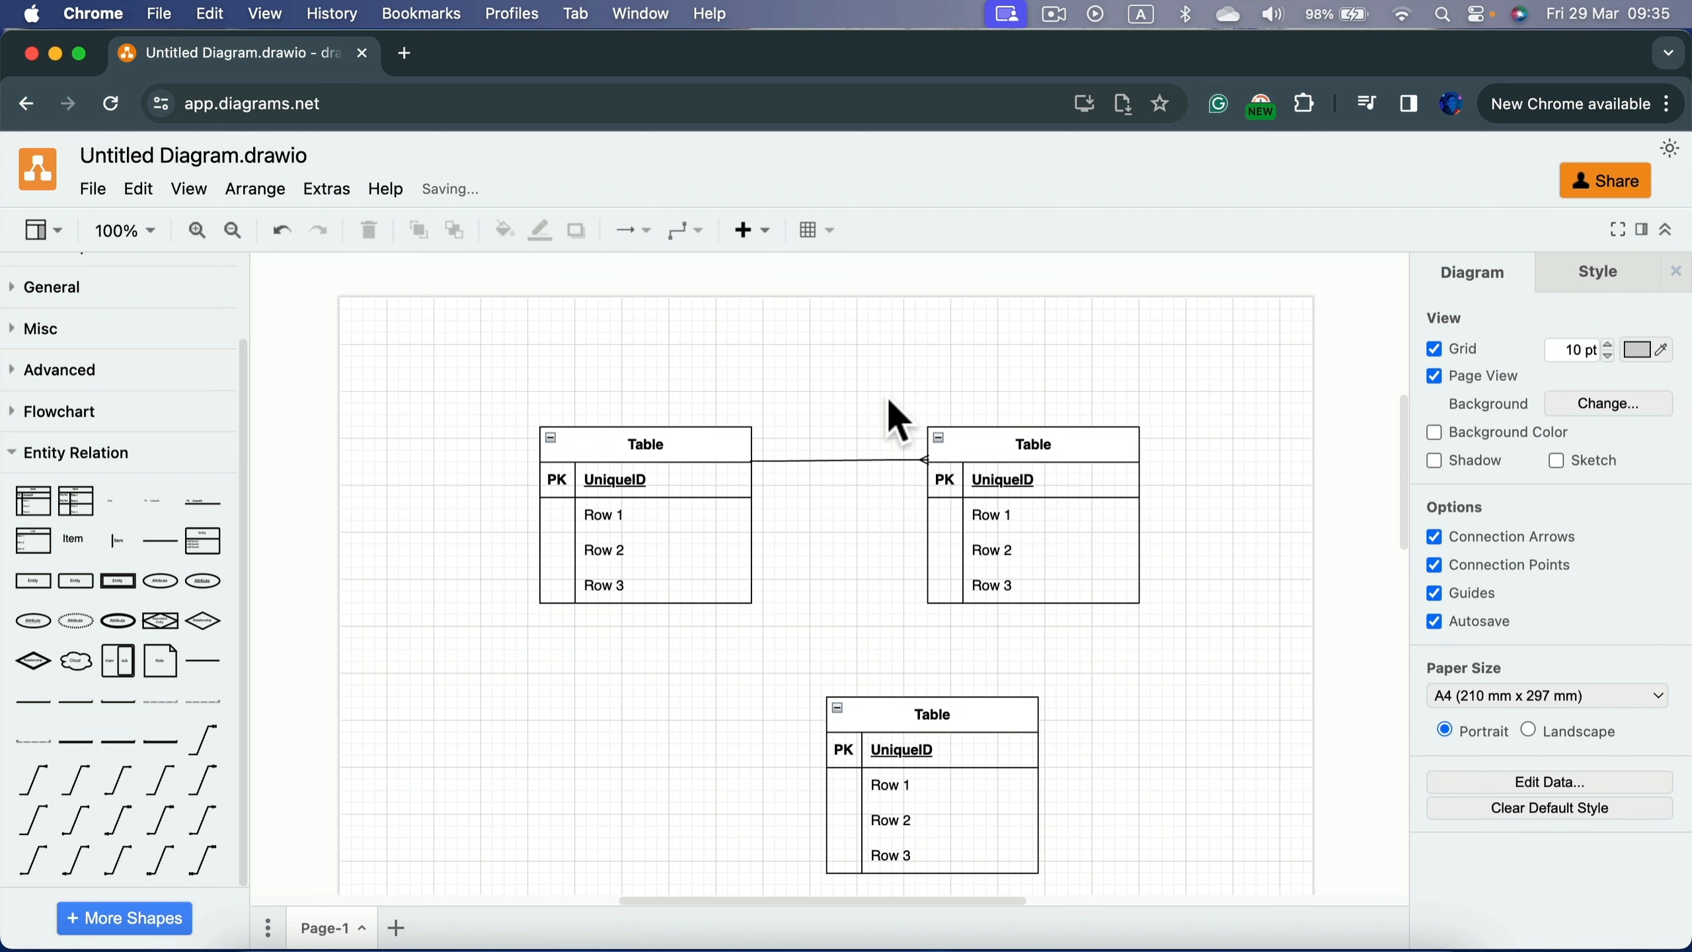
# Step: Set the upper connector's line width to 3 pt and its line end size to 29 pt
pyautogui.click(853, 460)
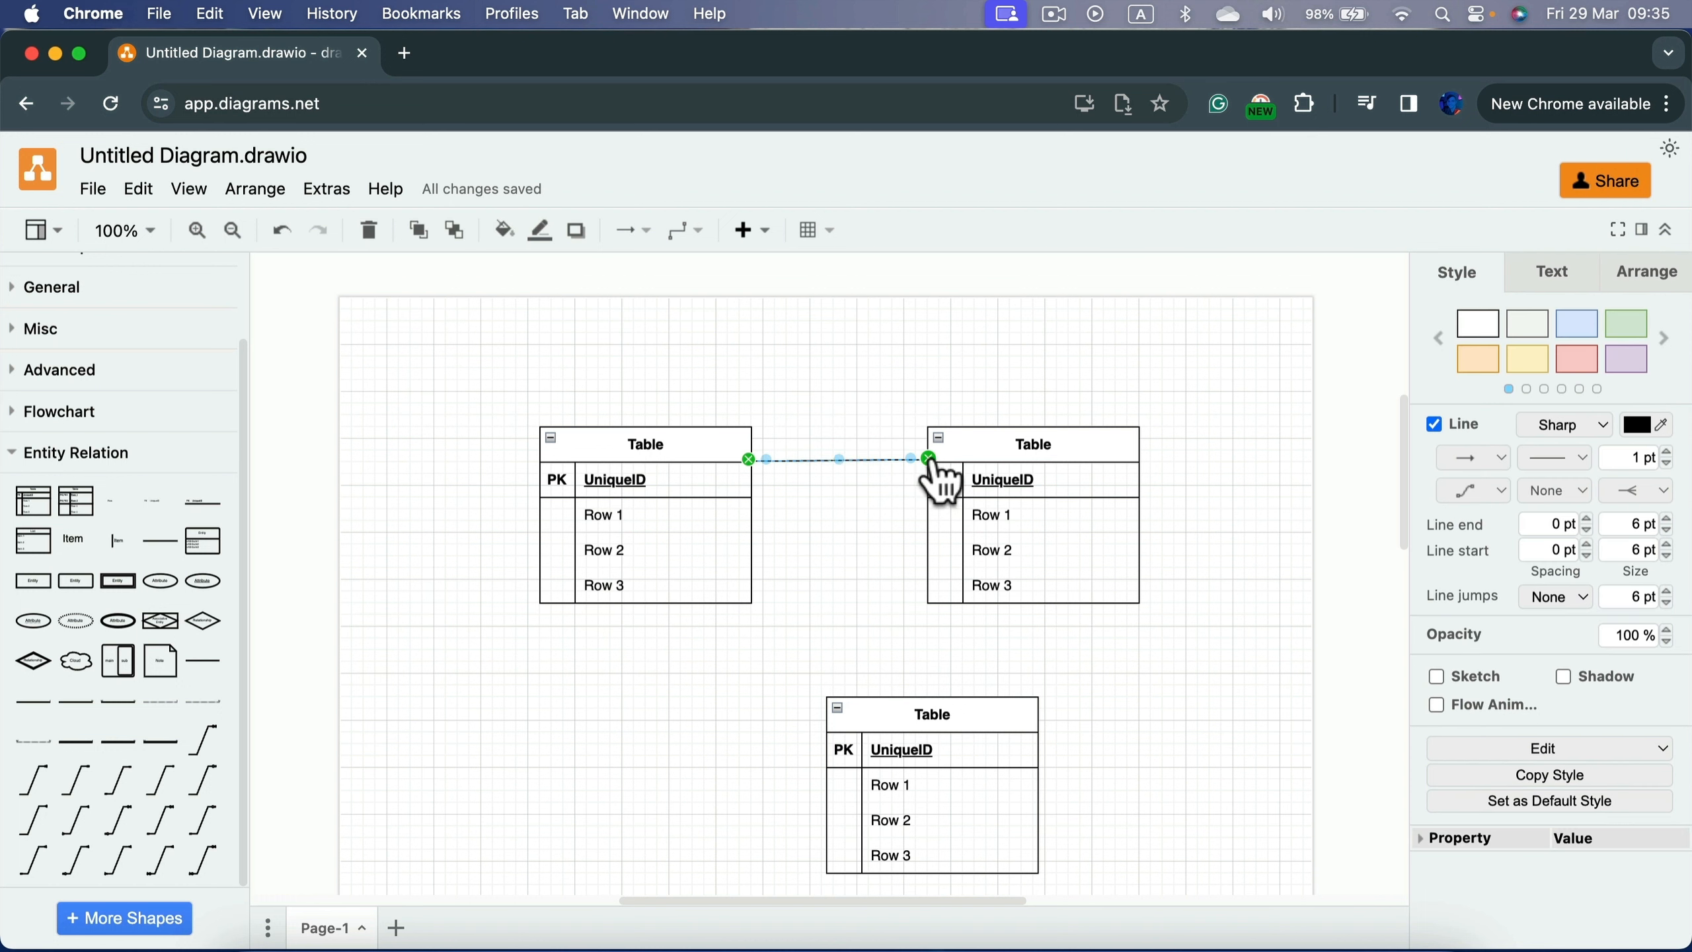
pyautogui.click(1668, 452)
pyautogui.click(1668, 452)
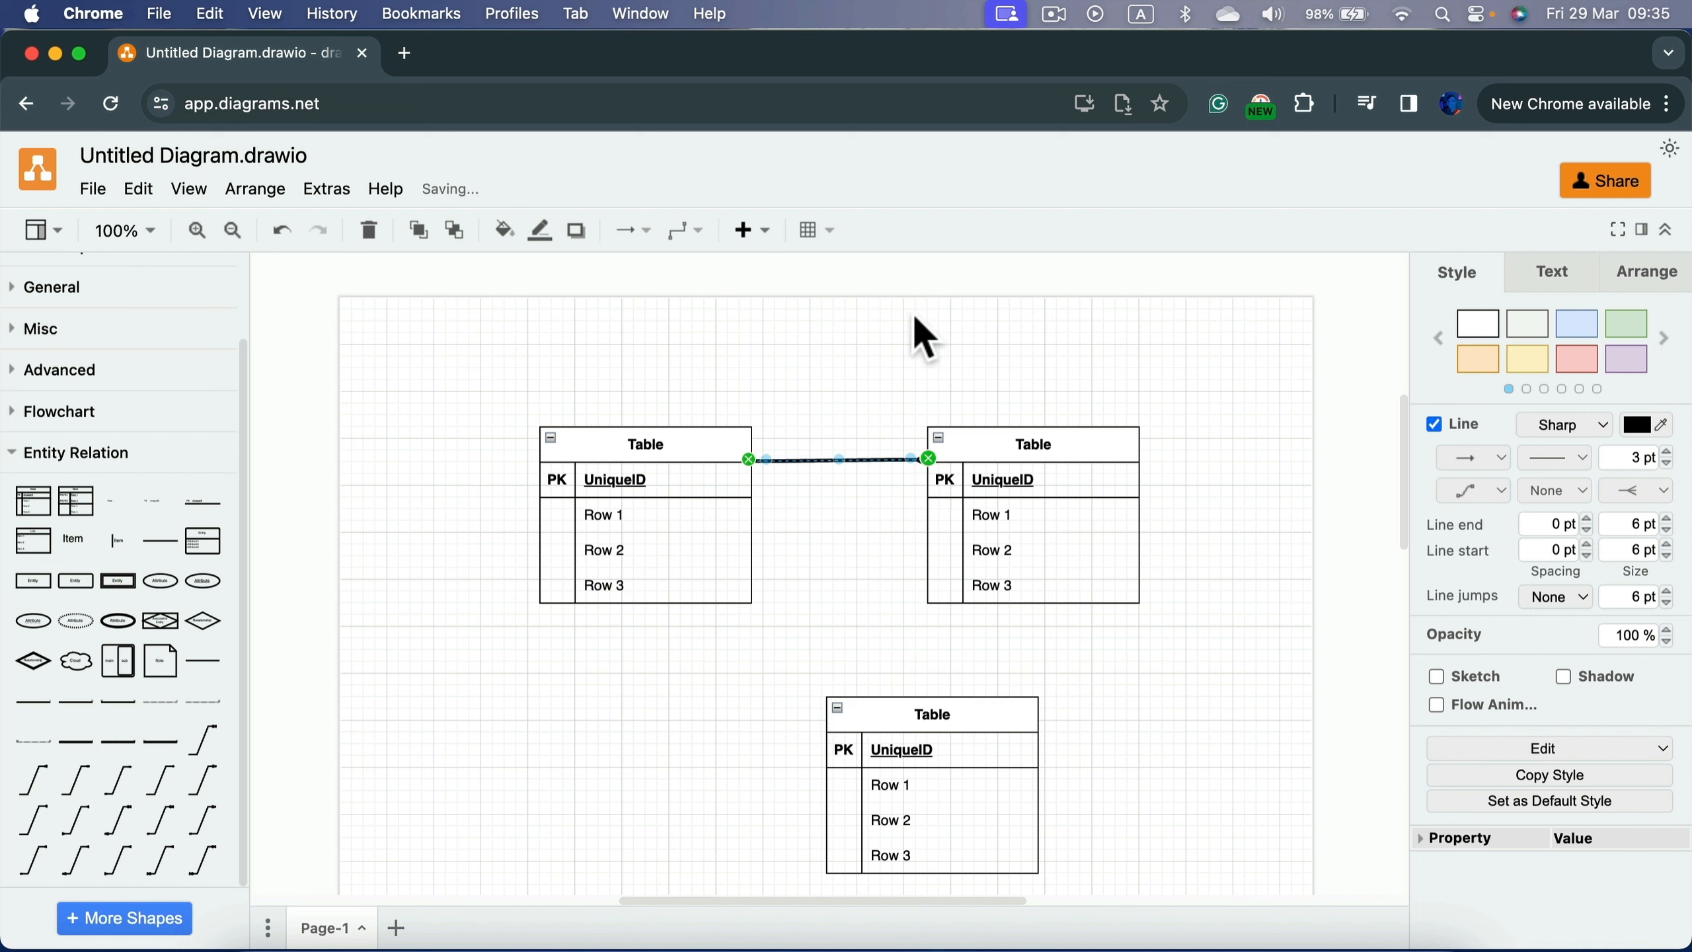
pyautogui.click(883, 358)
pyautogui.click(799, 459)
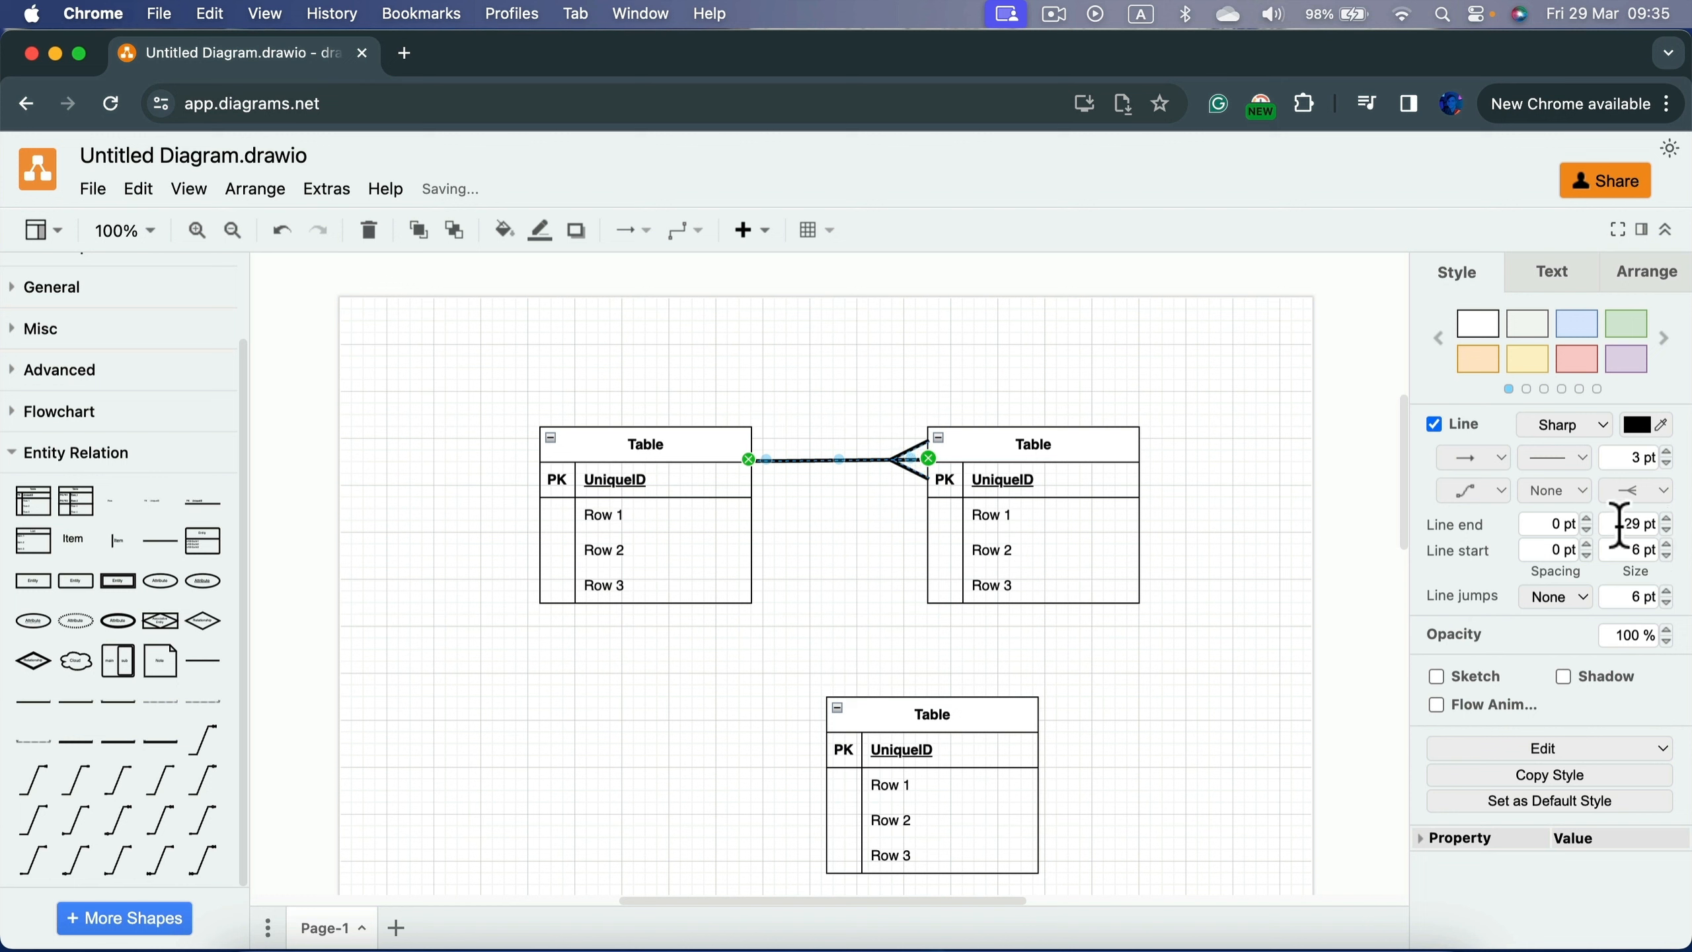
pyautogui.click(1182, 483)
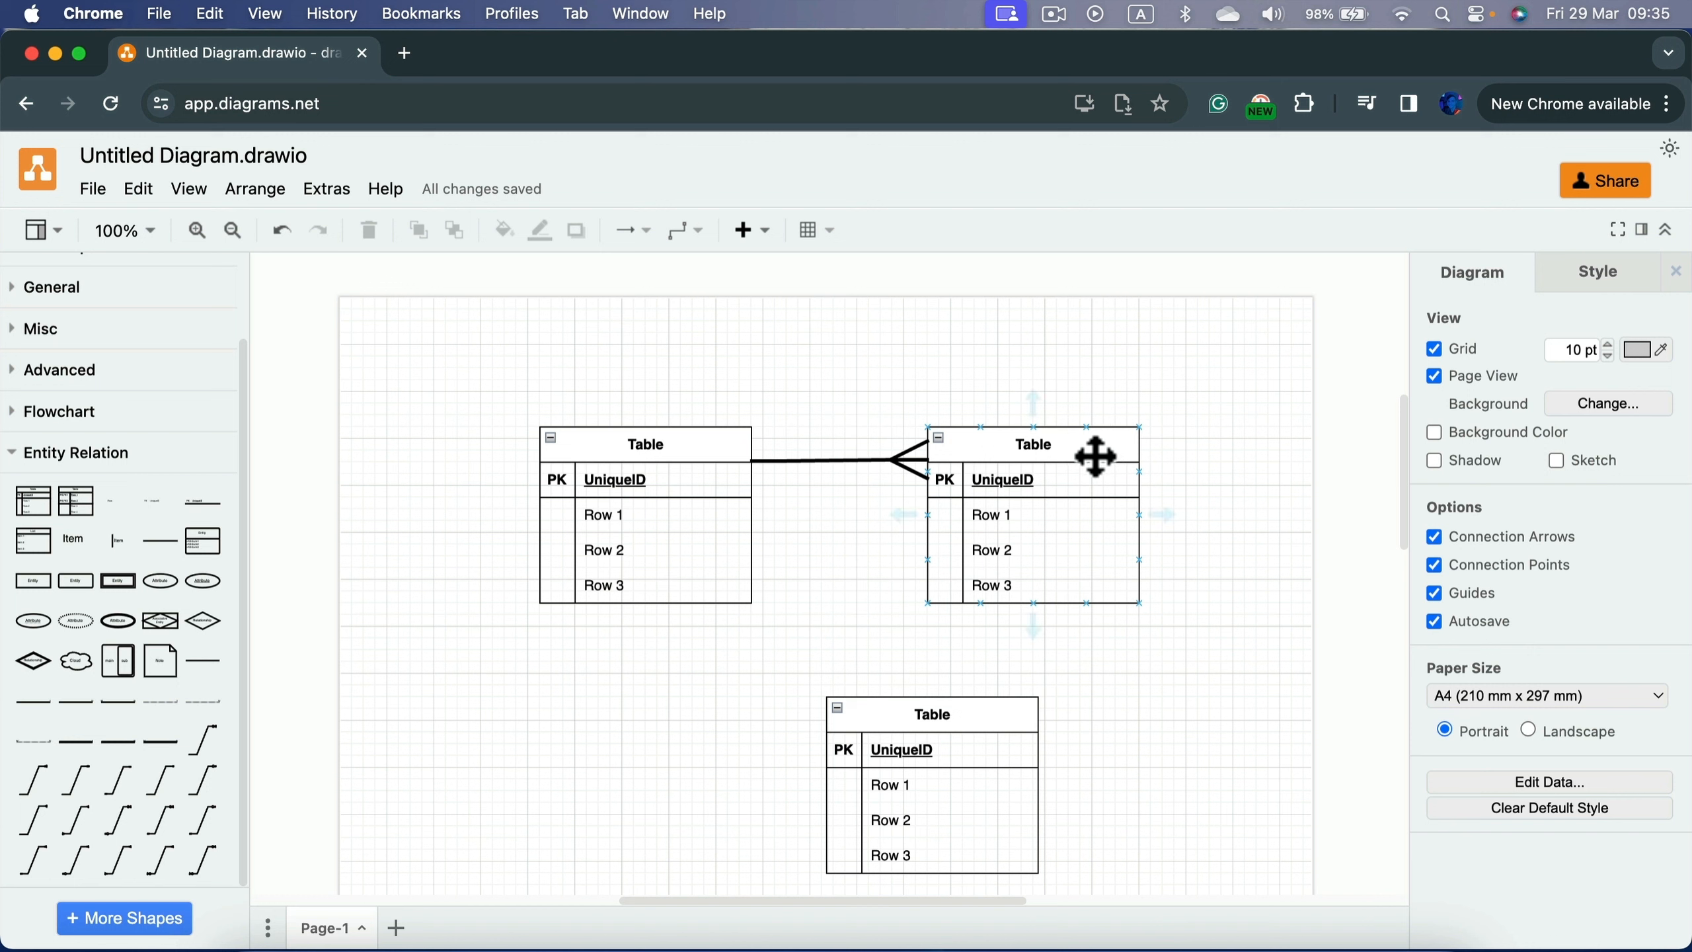
# Step: Move the upper-right table and the lower table up and to the right to spread out the diagram
pyautogui.moveTo(1096, 458); pyautogui.dragTo(1207, 385)
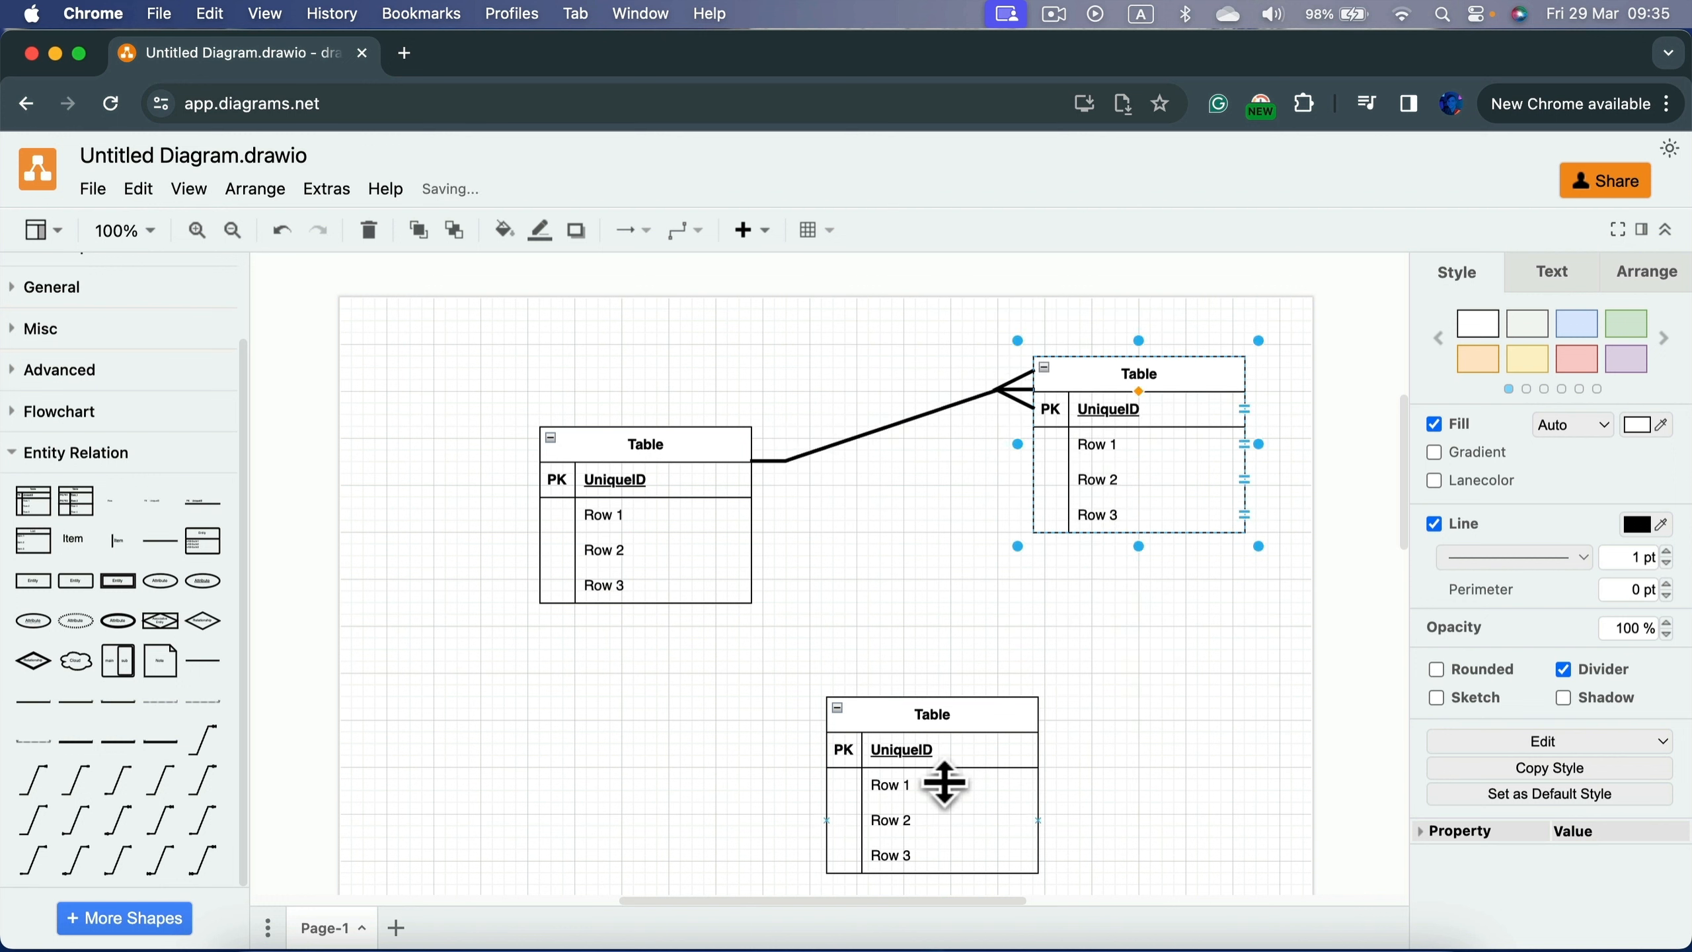
pyautogui.moveTo(997, 725); pyautogui.dragTo(1069, 669)
pyautogui.click(703, 733)
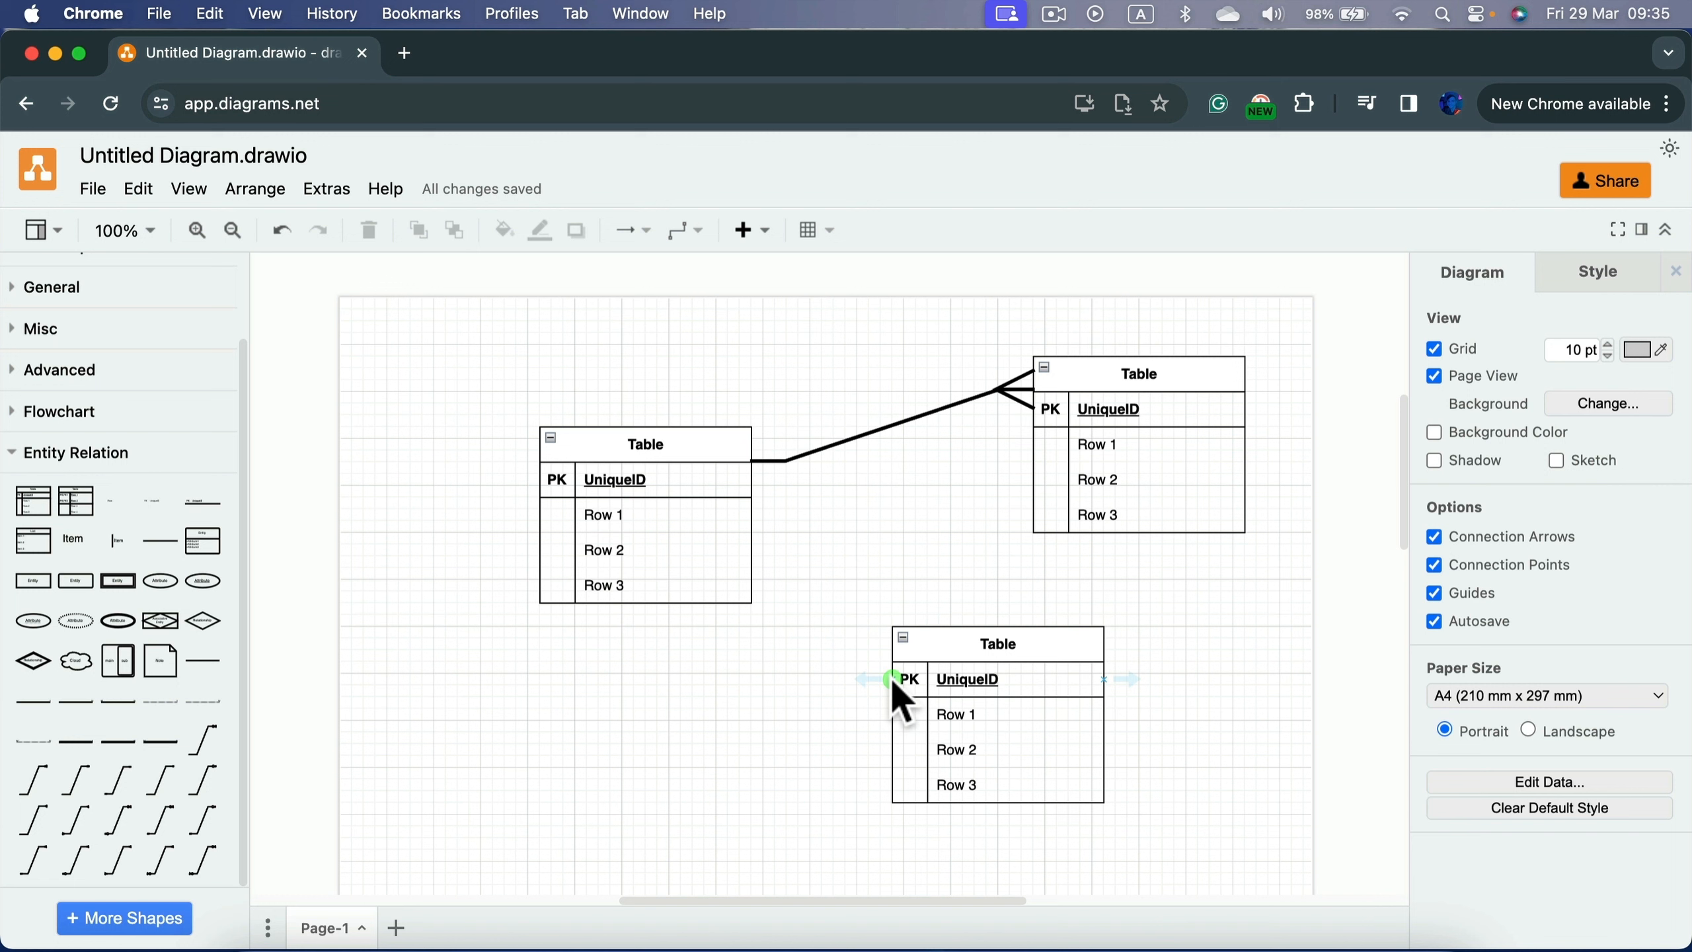
# Step: Connect the lower table's PK row to the left table's PK row with a thicker line and no end arrowhead
pyautogui.moveTo(894, 680); pyautogui.dragTo(536, 472)
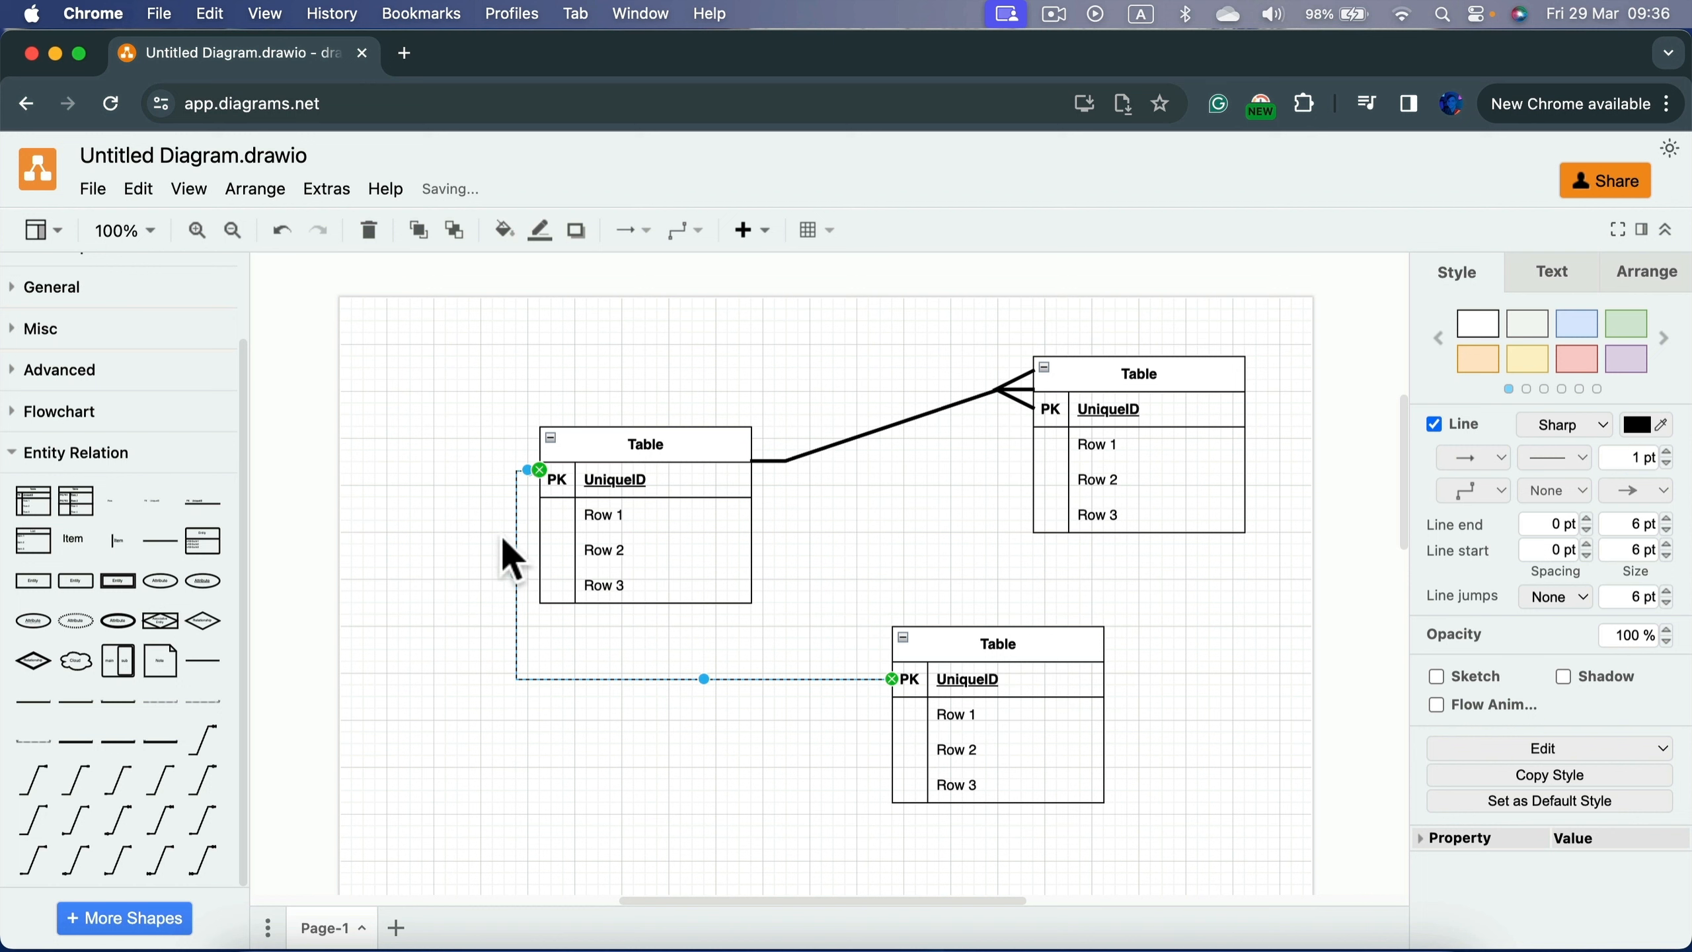
pyautogui.click(1667, 454)
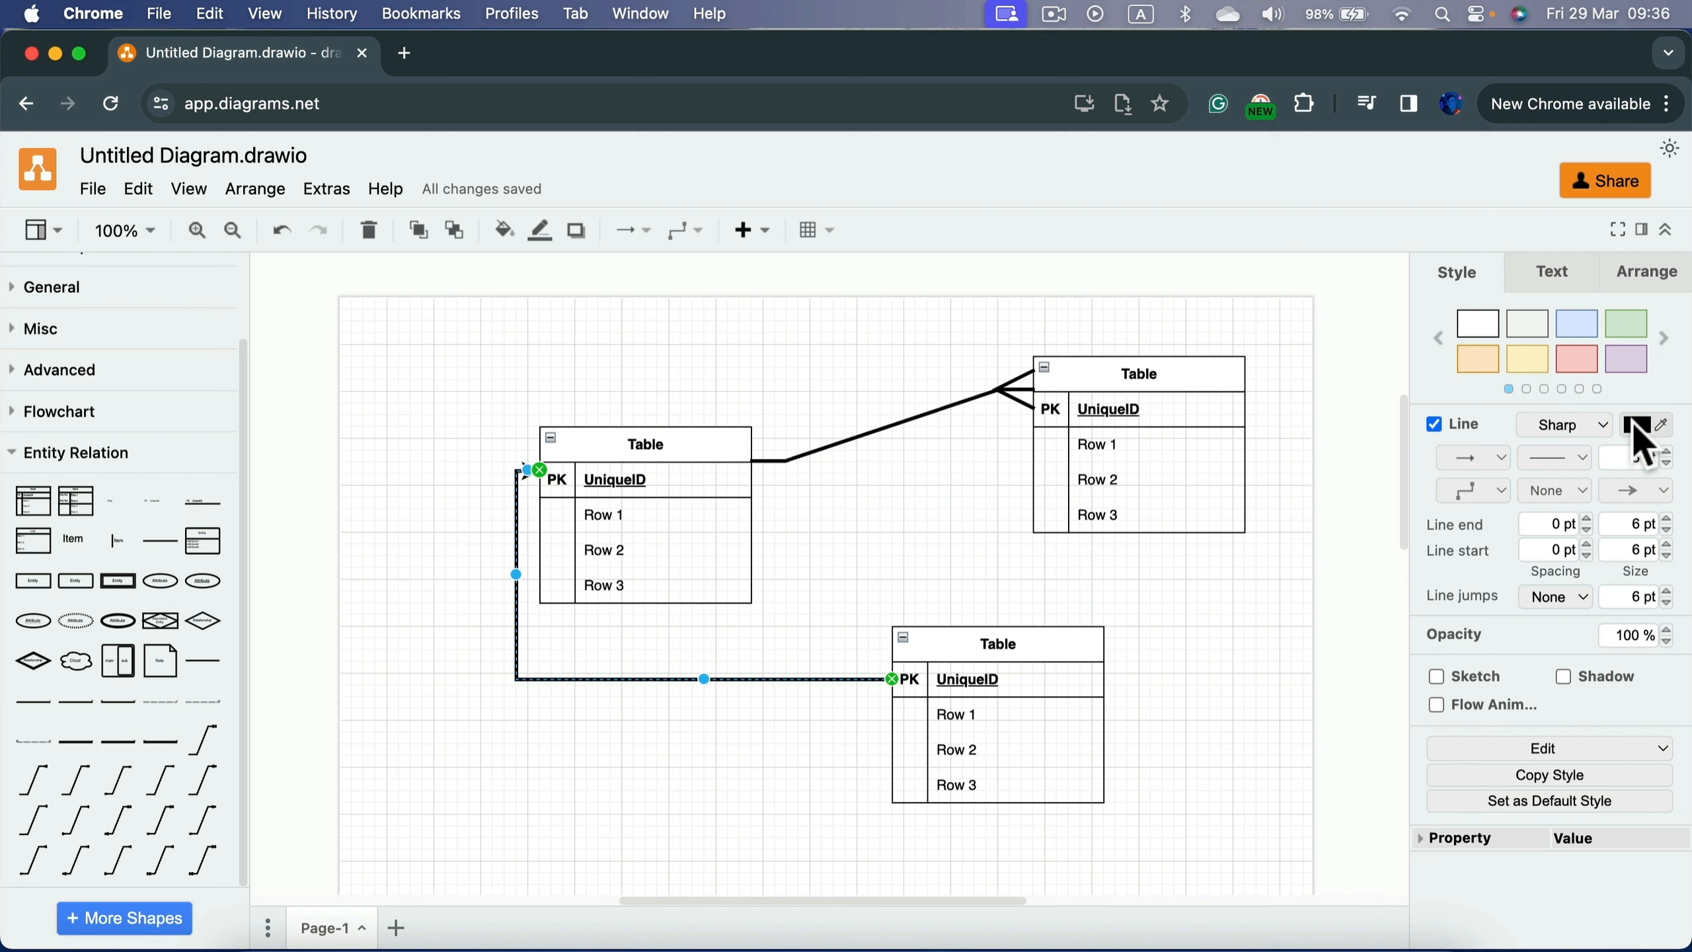
pyautogui.click(1631, 491)
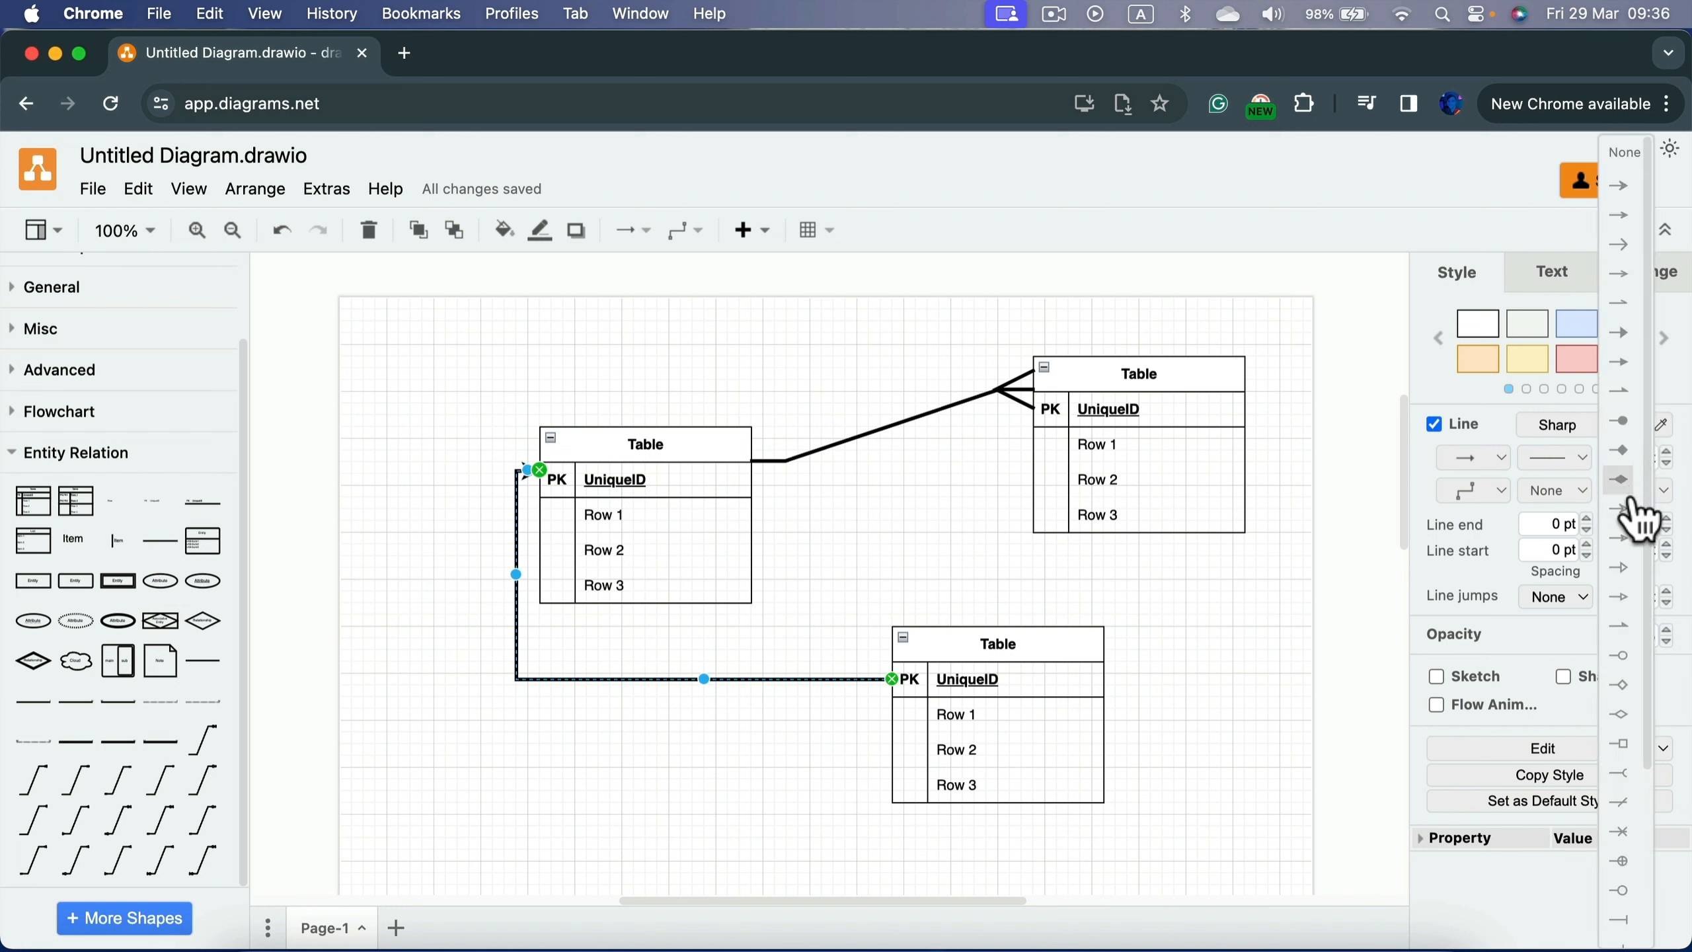
pyautogui.scroll(-3, 1628, 899)
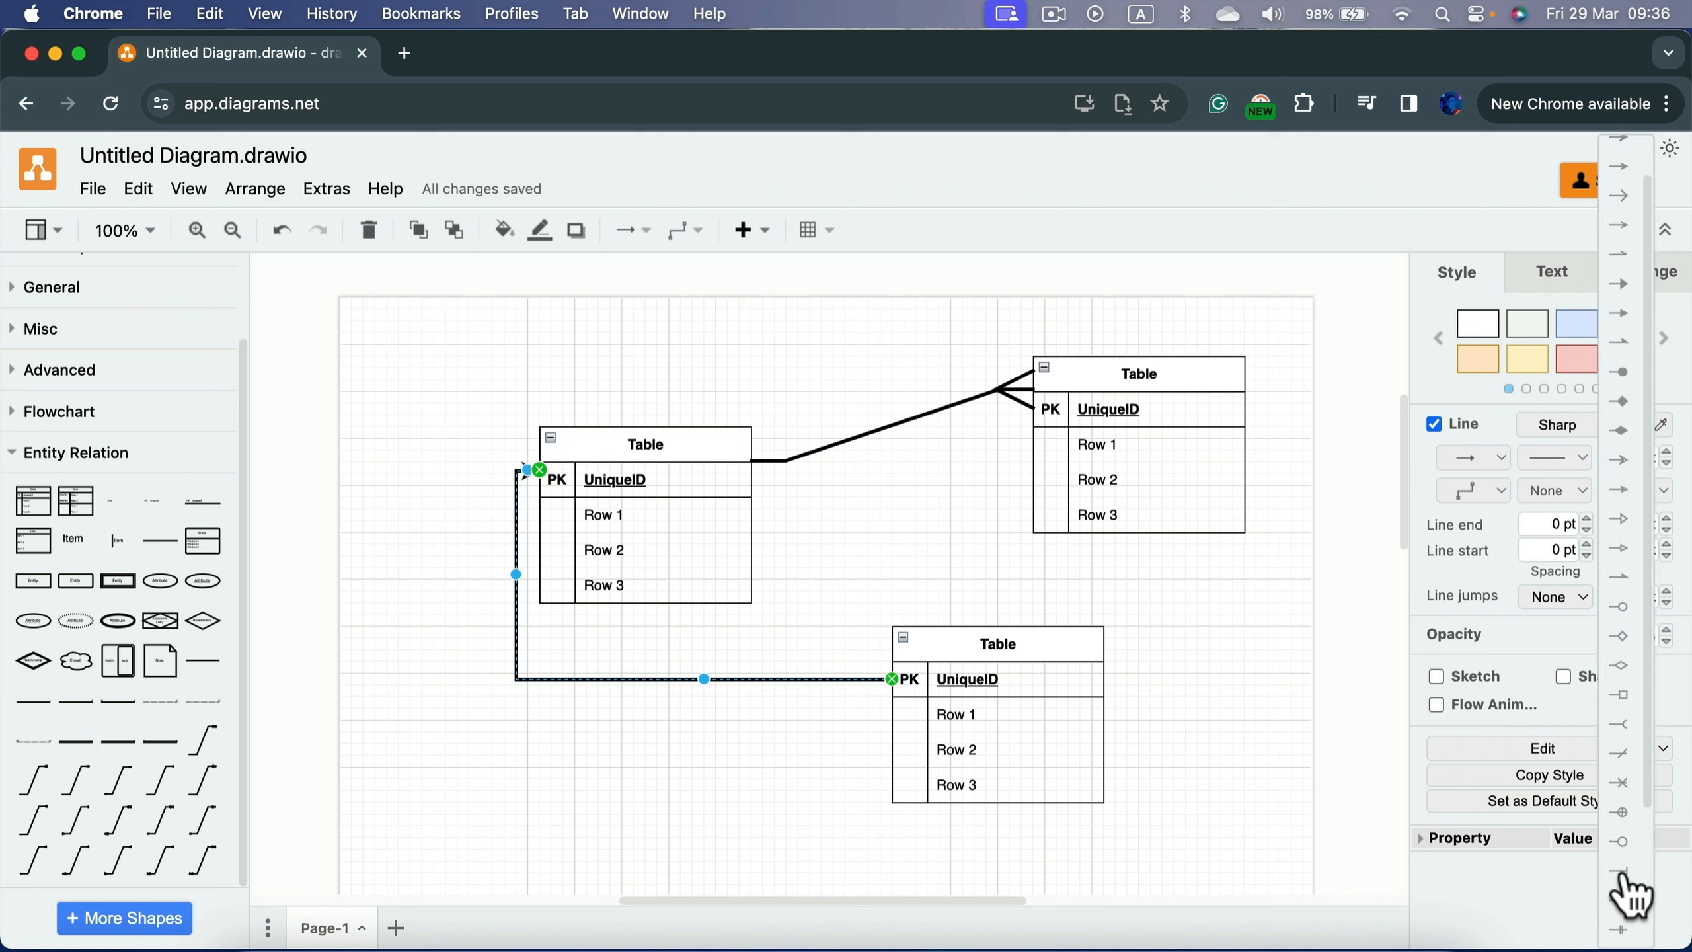
pyautogui.scroll(5, 1631, 887)
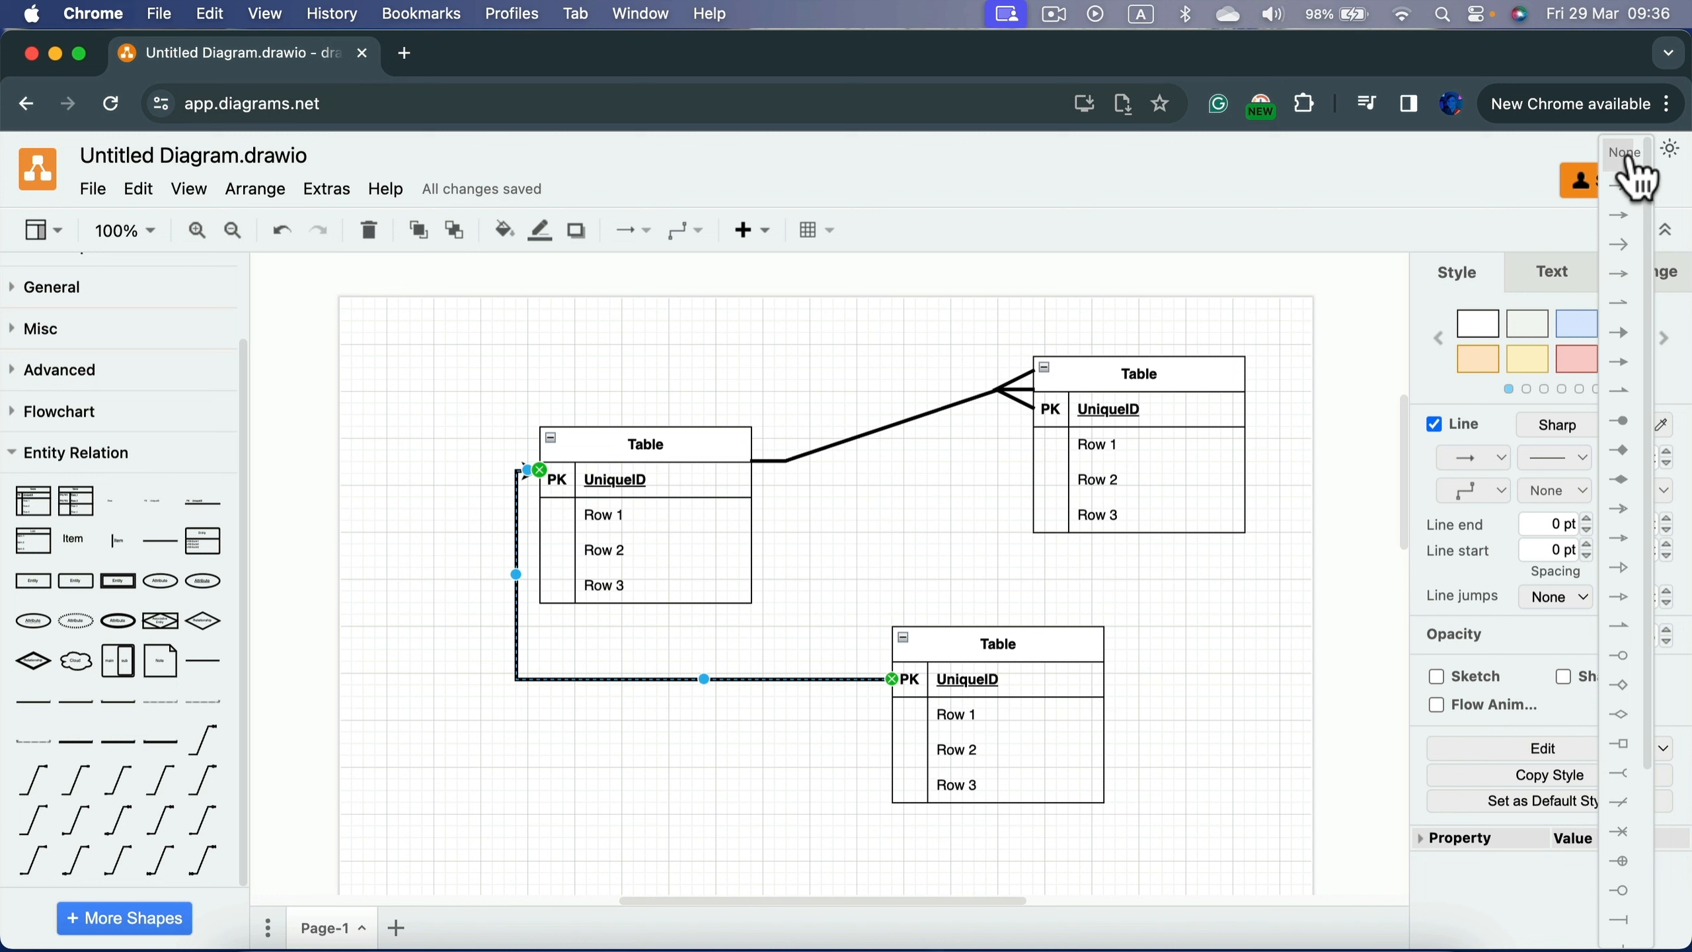
pyautogui.click(1632, 160)
# Step: Move the lower table closer to the left table, and the upper-right table closer and further up
pyautogui.moveTo(1052, 657); pyautogui.dragTo(935, 668)
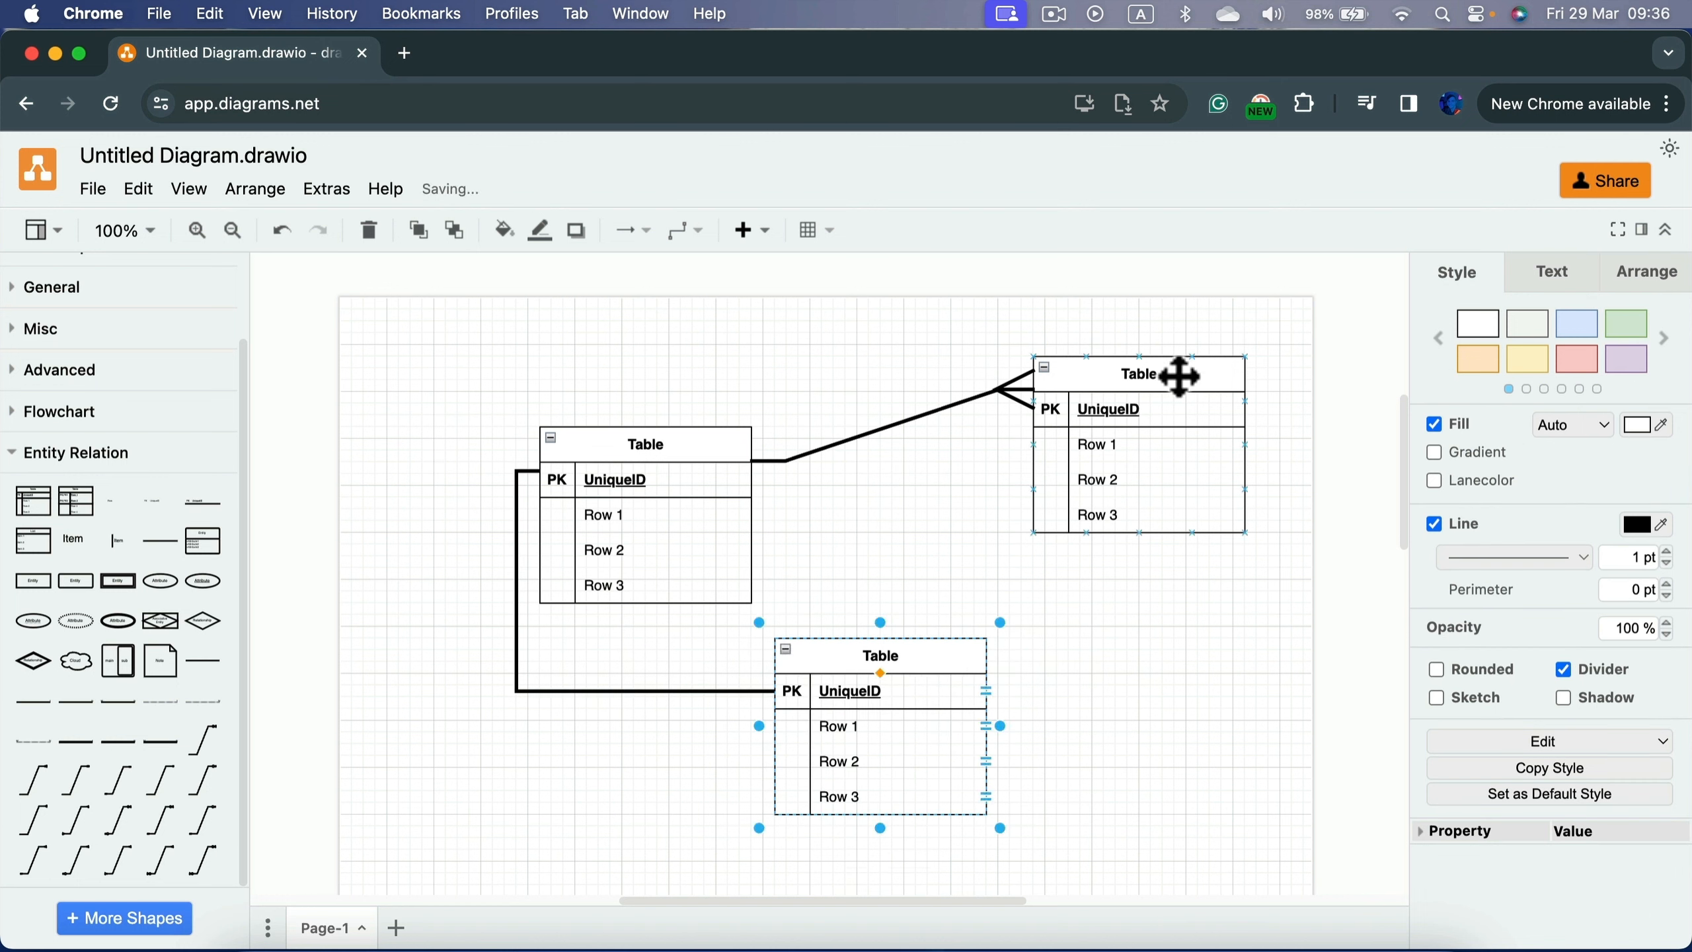
pyautogui.moveTo(1179, 376); pyautogui.dragTo(1026, 384)
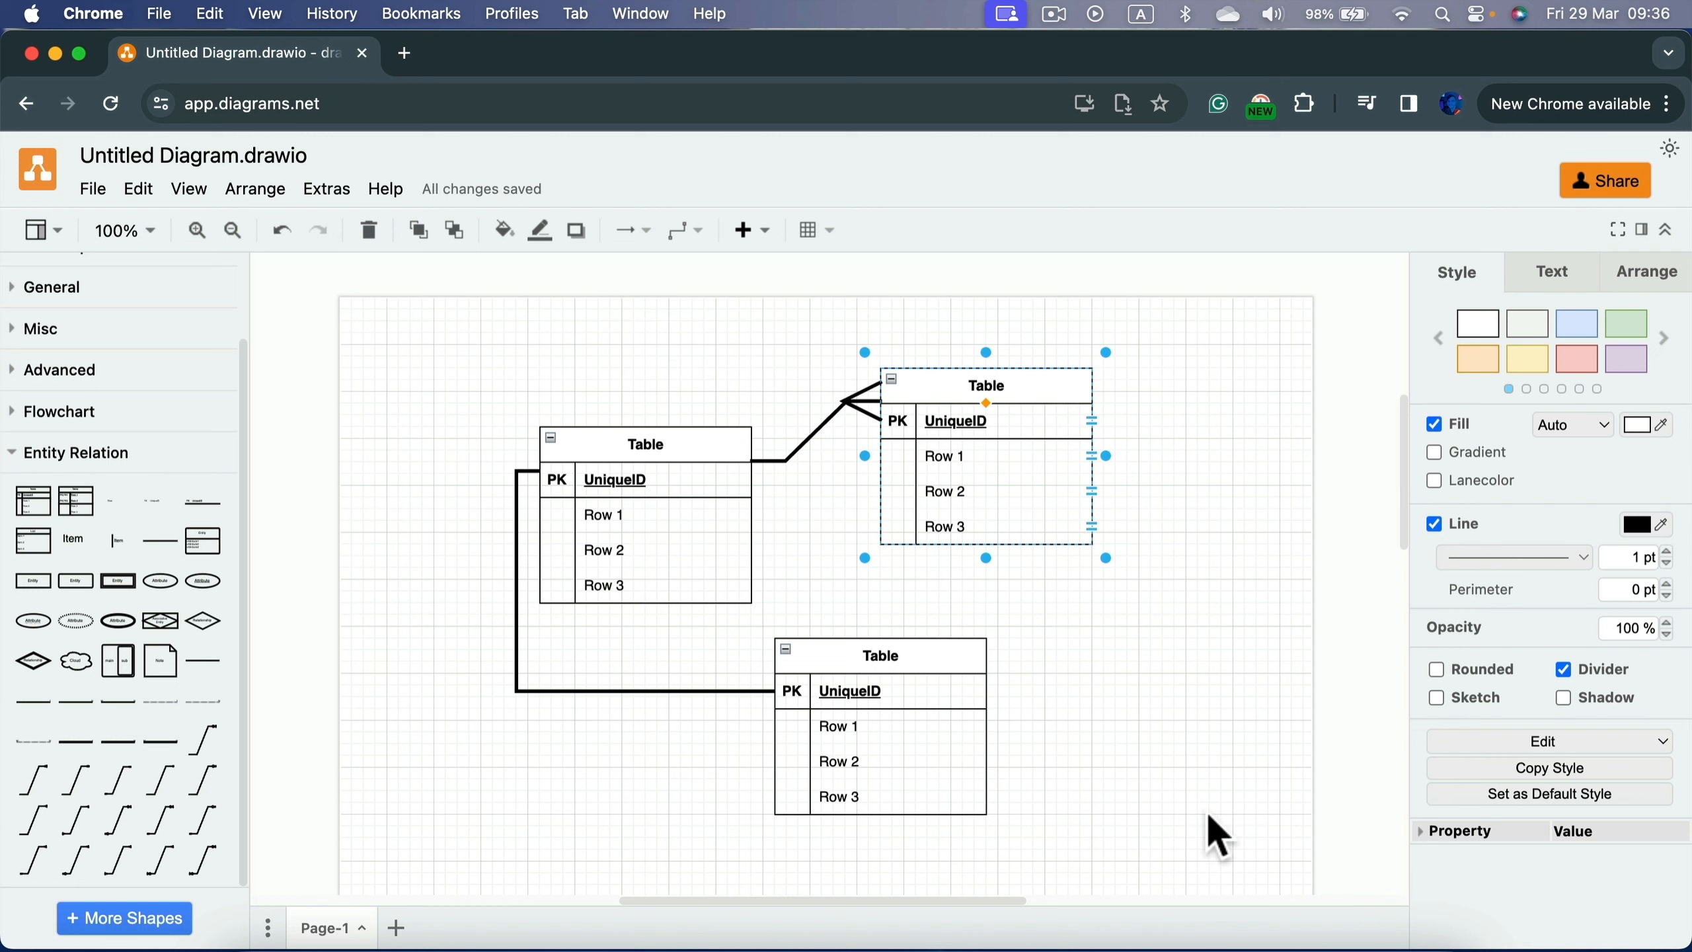
pyautogui.moveTo(1061, 390); pyautogui.dragTo(1021, 301)
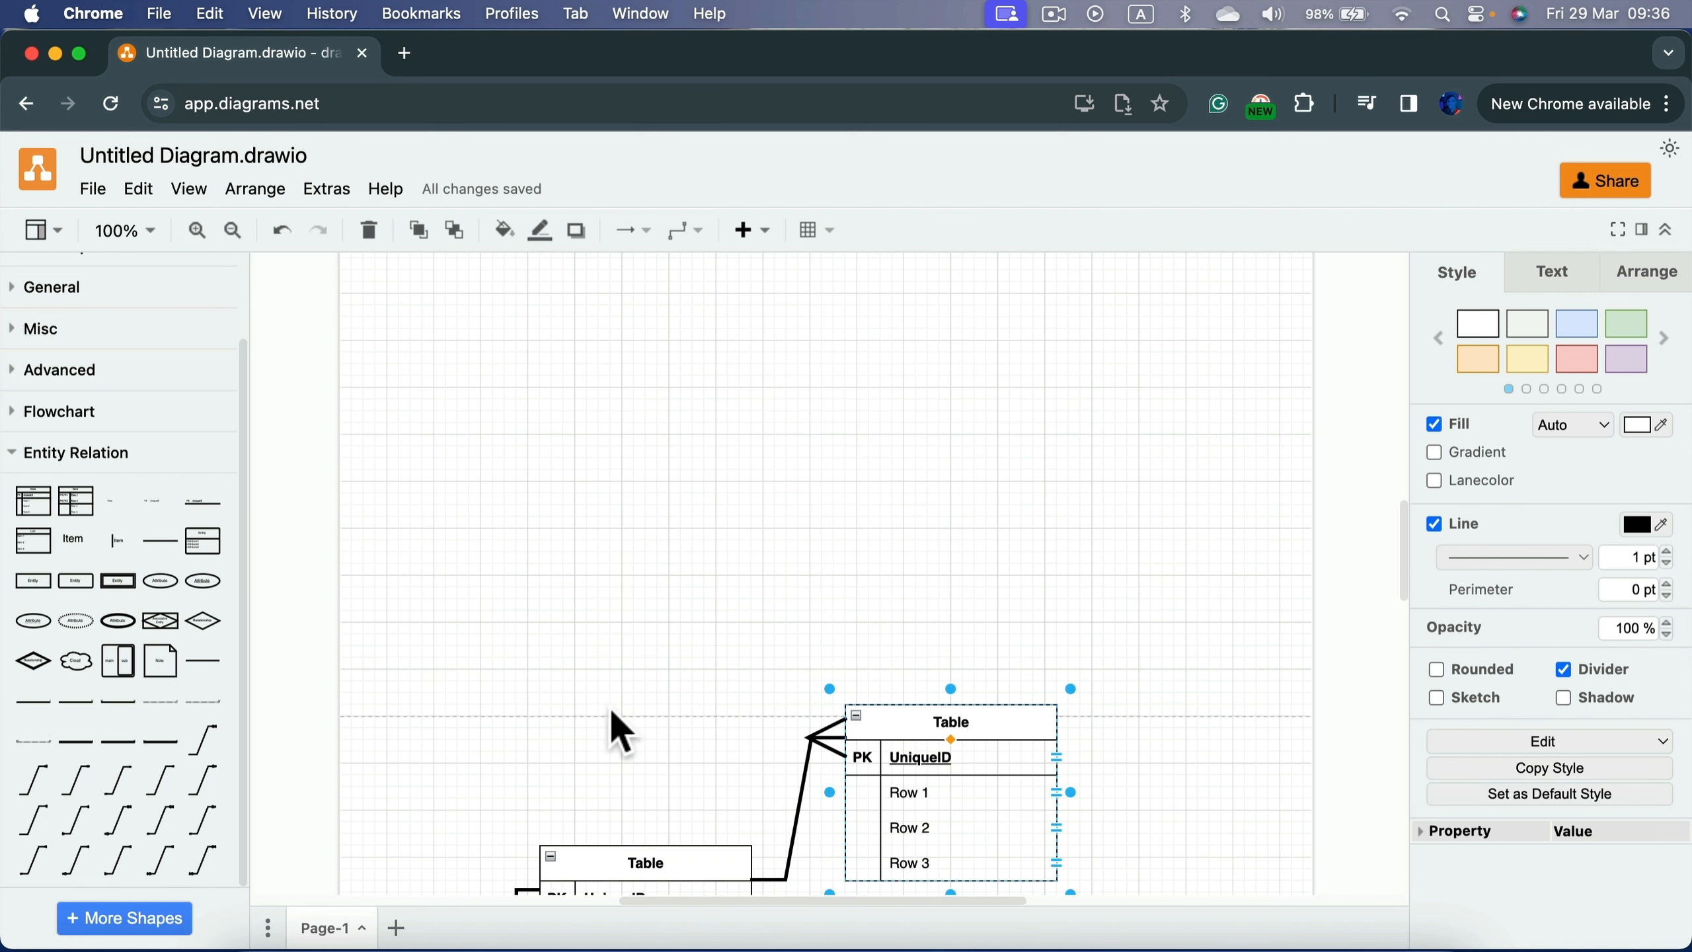
pyautogui.moveTo(1039, 740); pyautogui.dragTo(1006, 690)
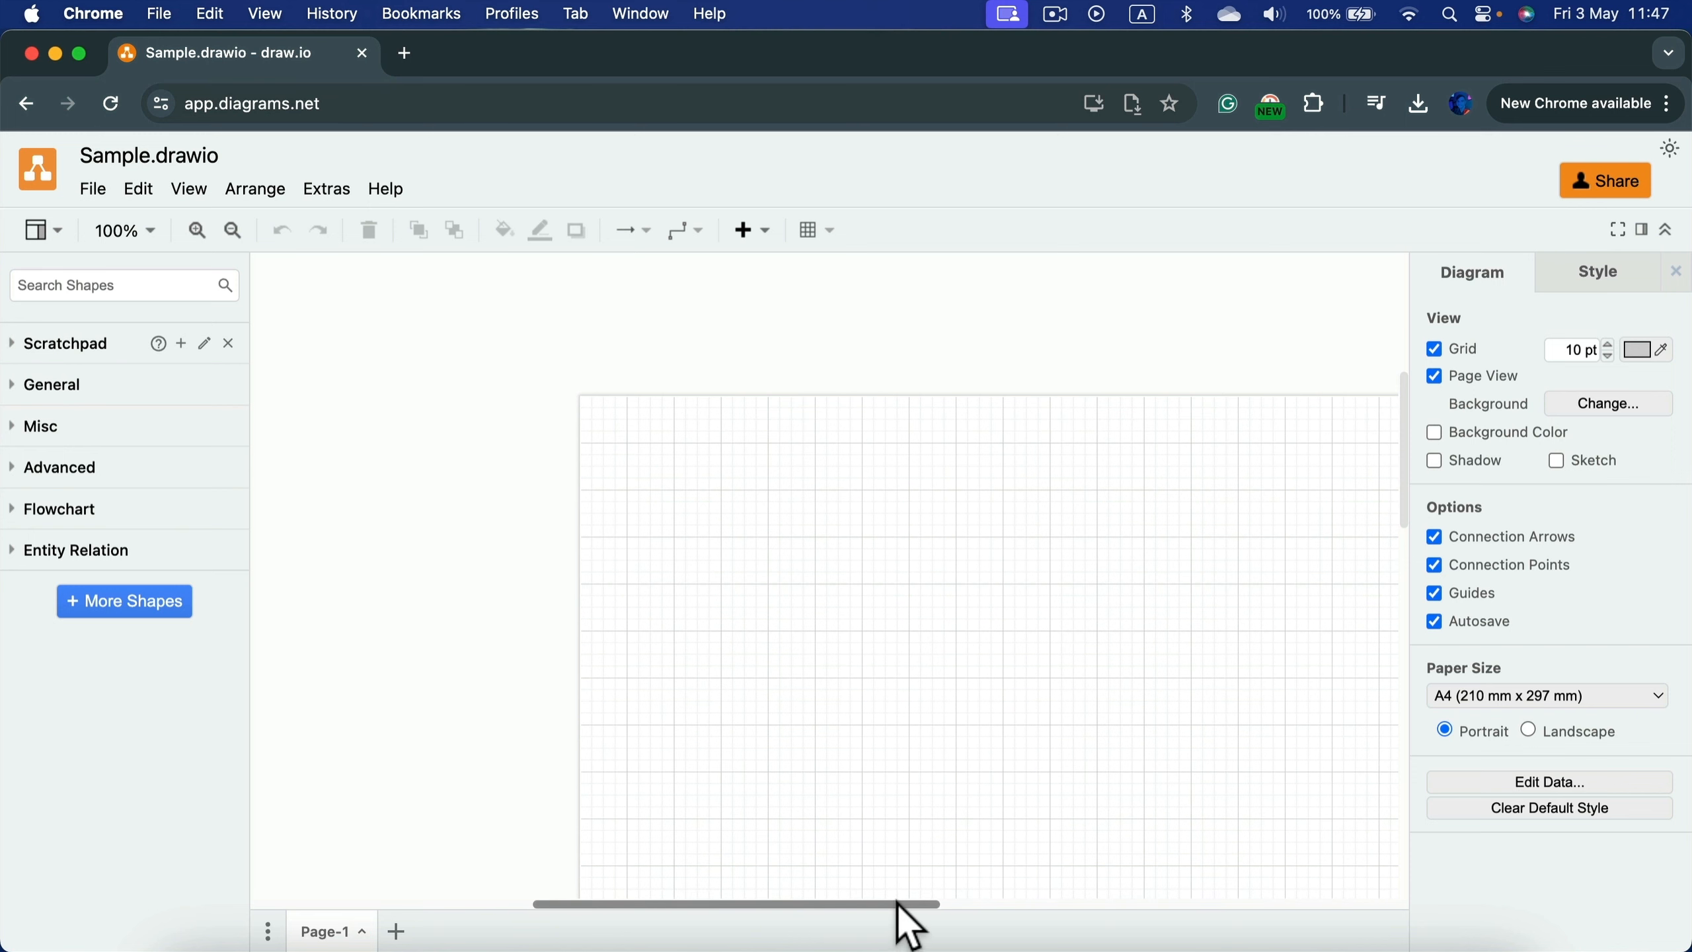
# Step: Enable the AWS 2024 shape library from the Networking group for the Sample.drawio diagram
pyautogui.moveTo(895, 907); pyautogui.dragTo(984, 884)
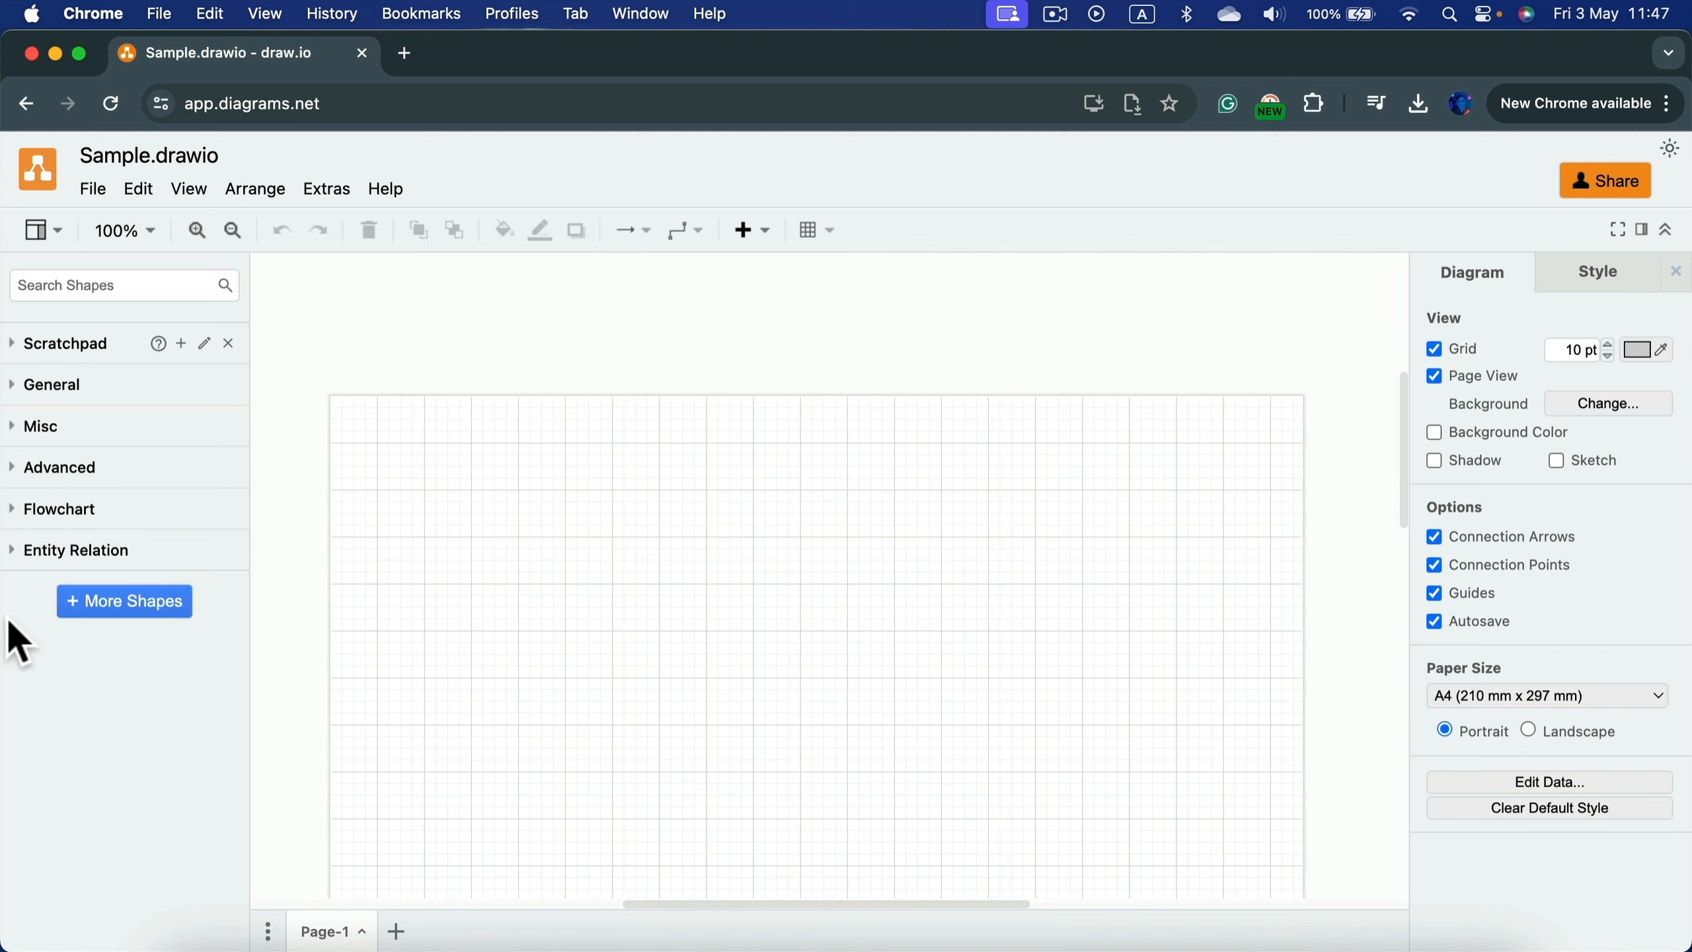
pyautogui.click(160, 602)
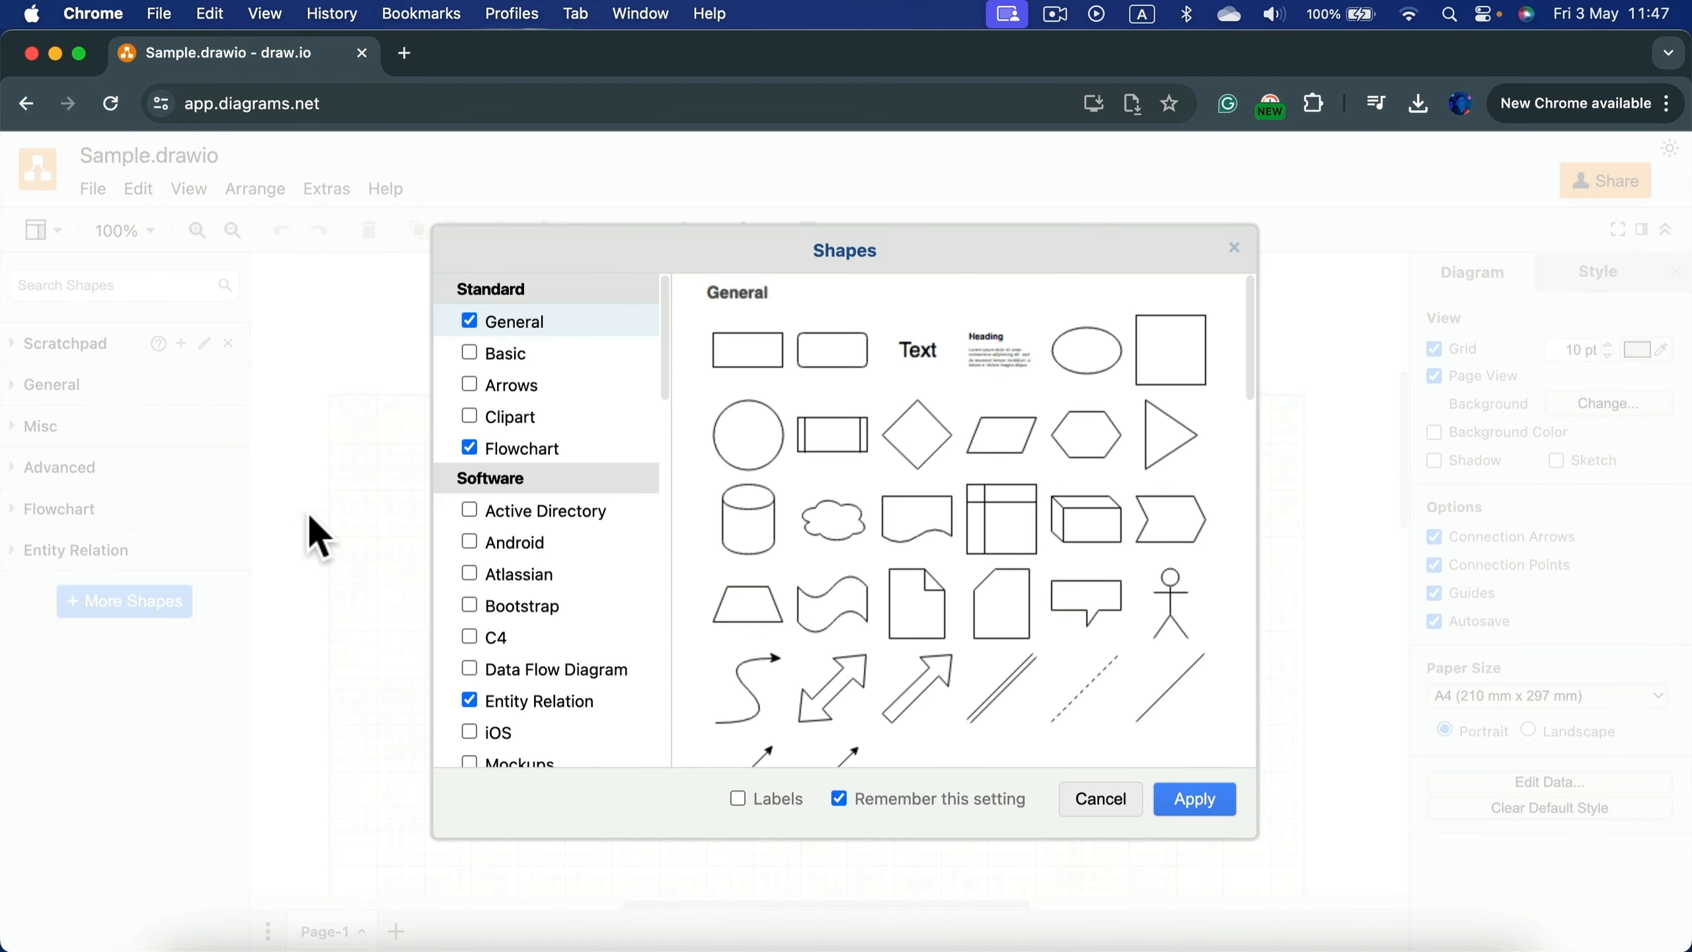
pyautogui.moveTo(663, 297); pyautogui.dragTo(653, 432)
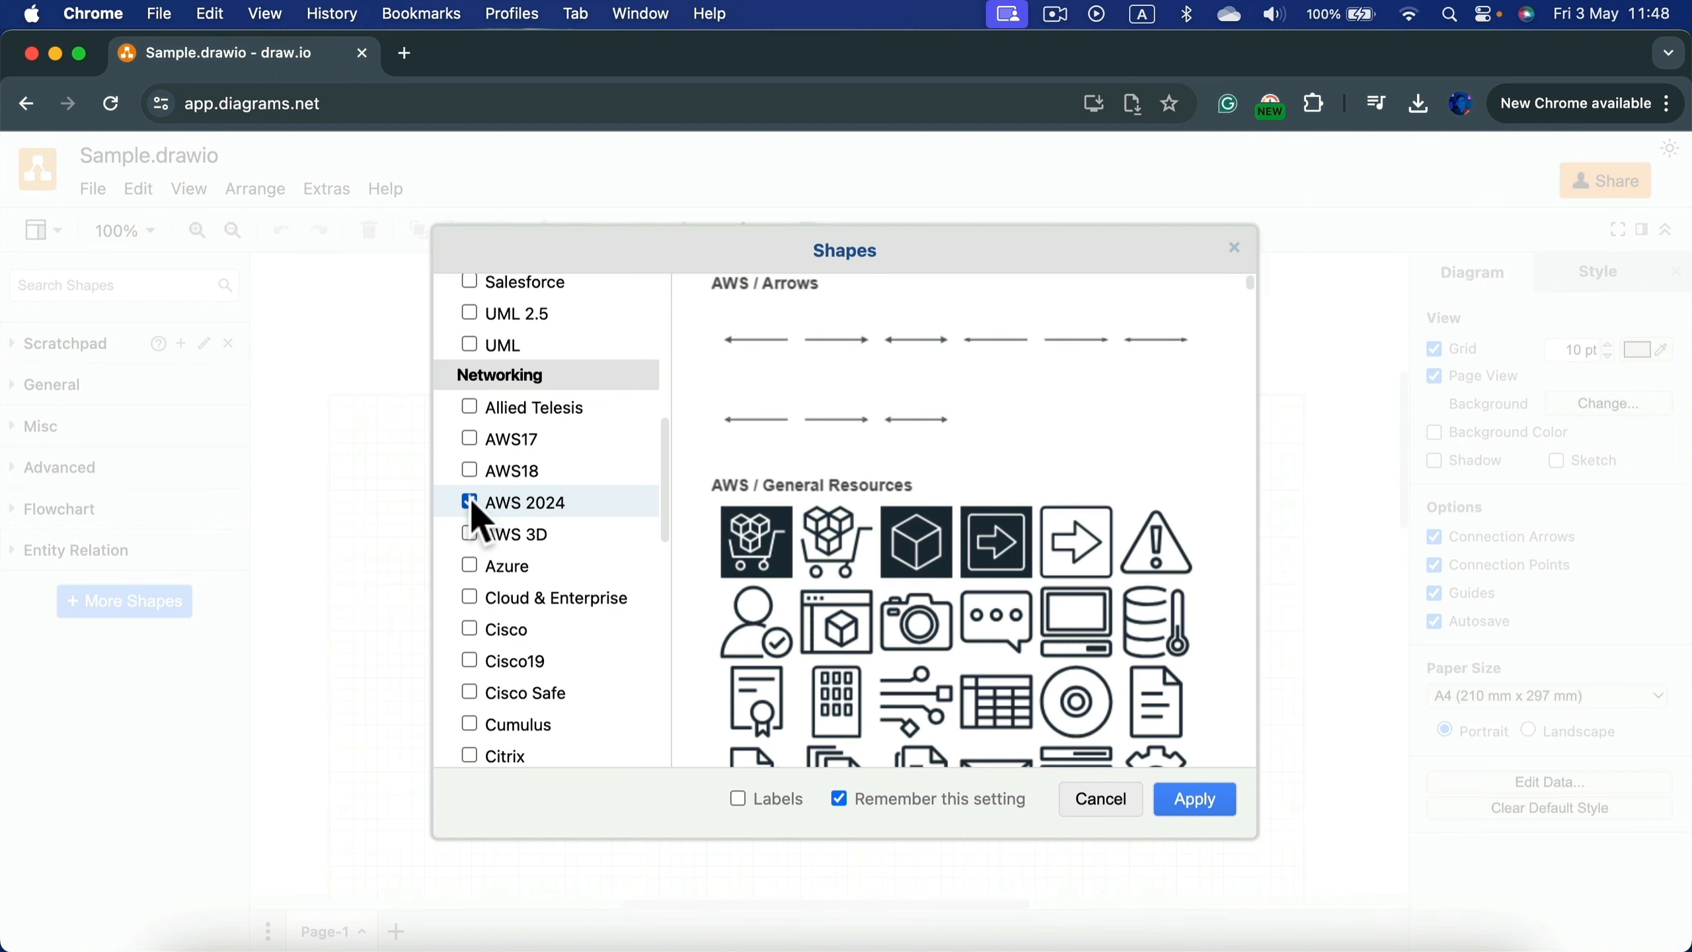
pyautogui.click(1199, 816)
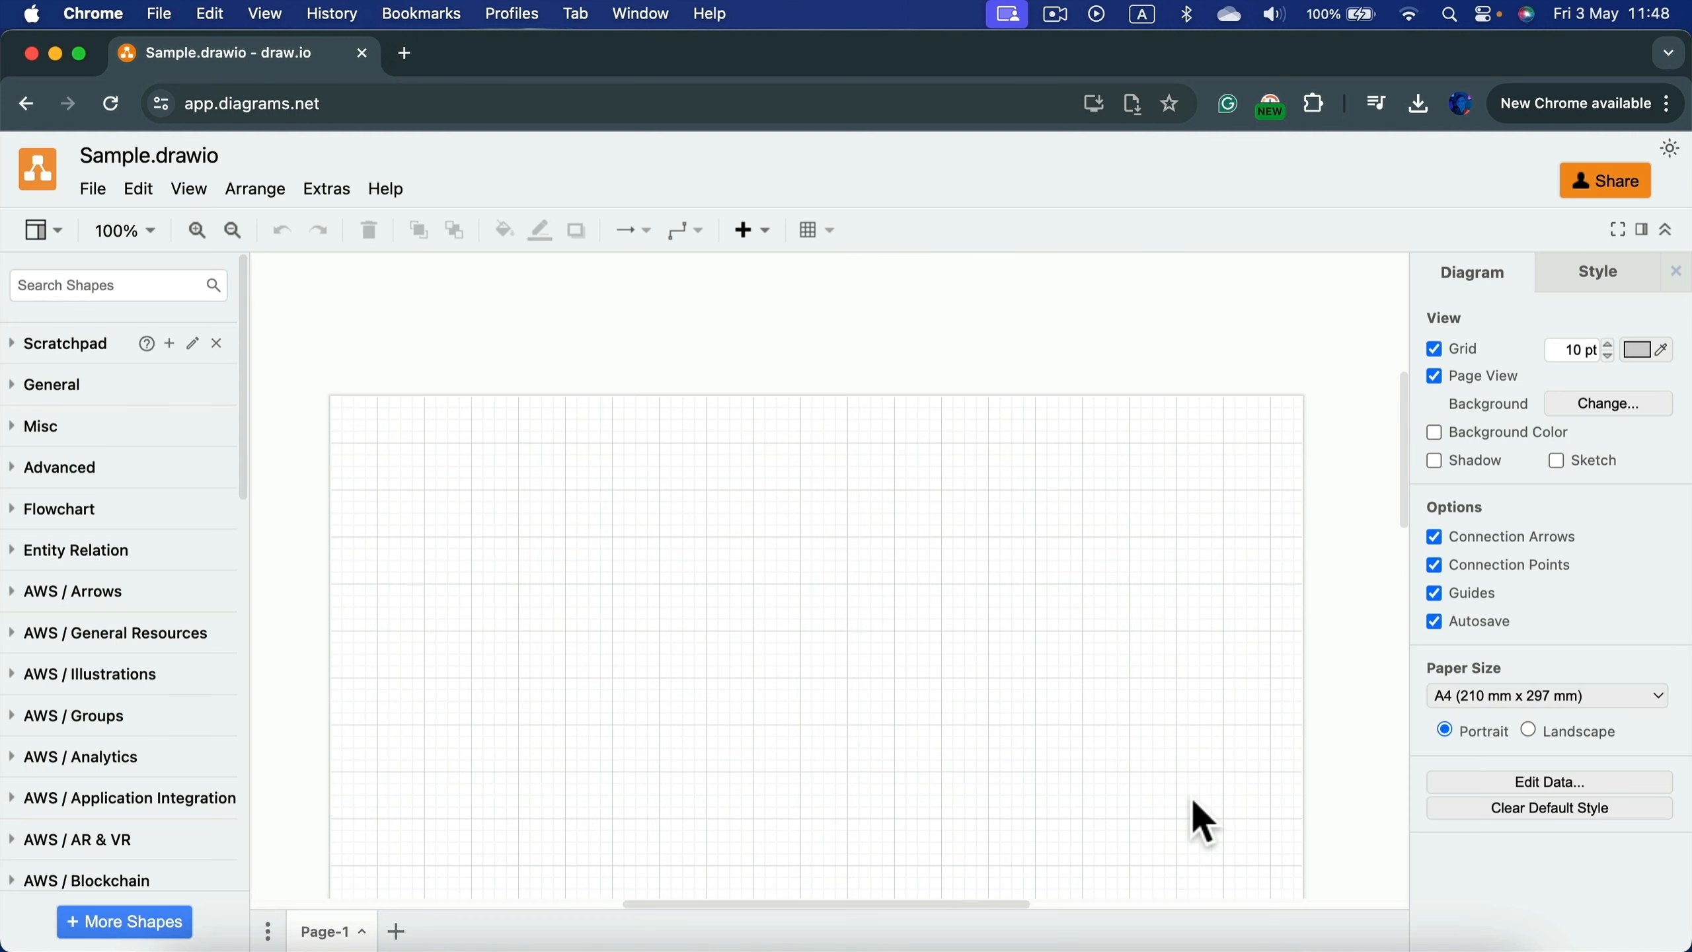
# Step: Place the user-with-checkmark, black cube and globe icons from AWS / General Resources on the canvas
pyautogui.scroll(-2, 1063, 722)
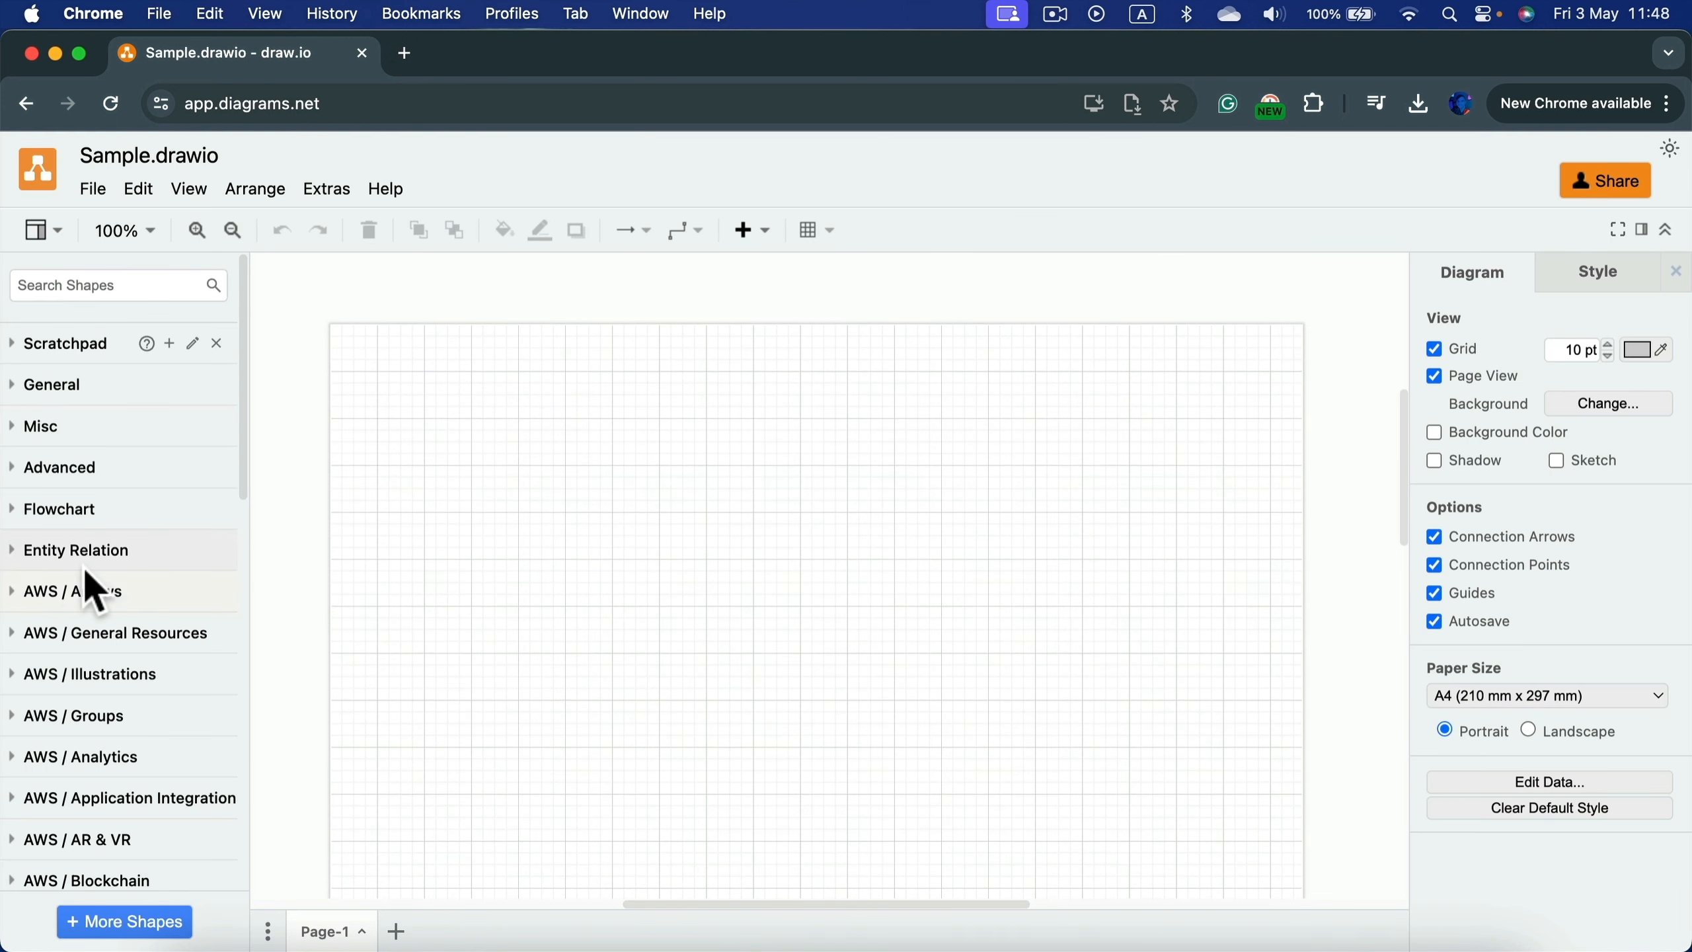
pyautogui.scroll(-1, 86, 659)
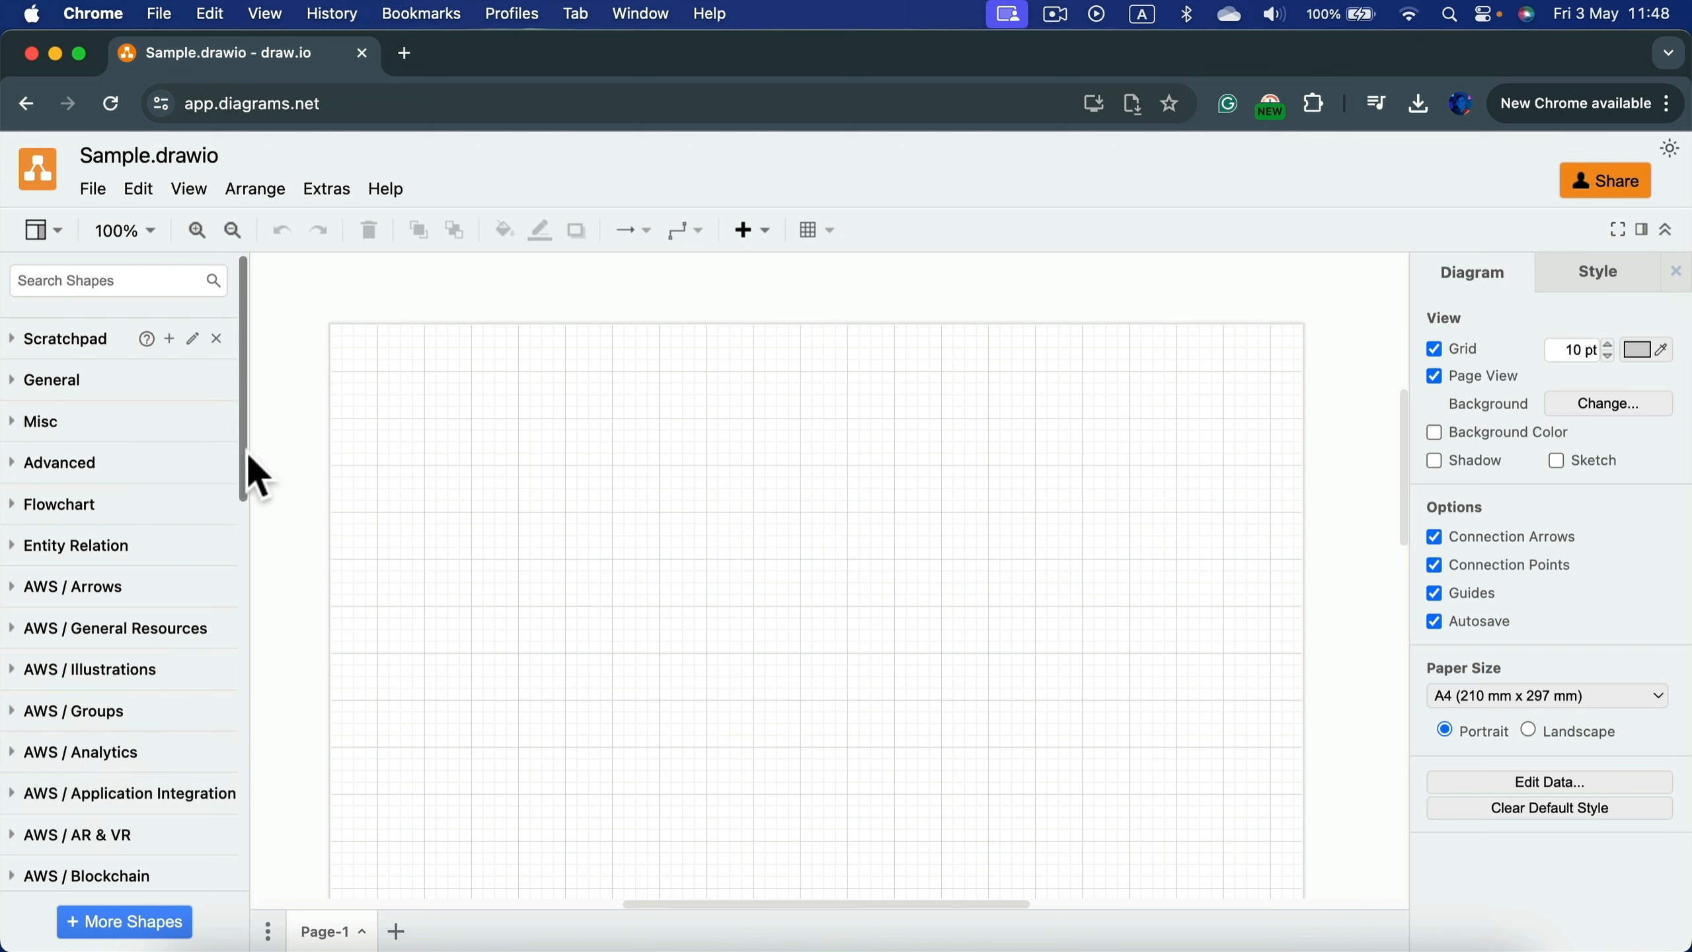
pyautogui.moveTo(246, 450); pyautogui.dragTo(230, 579)
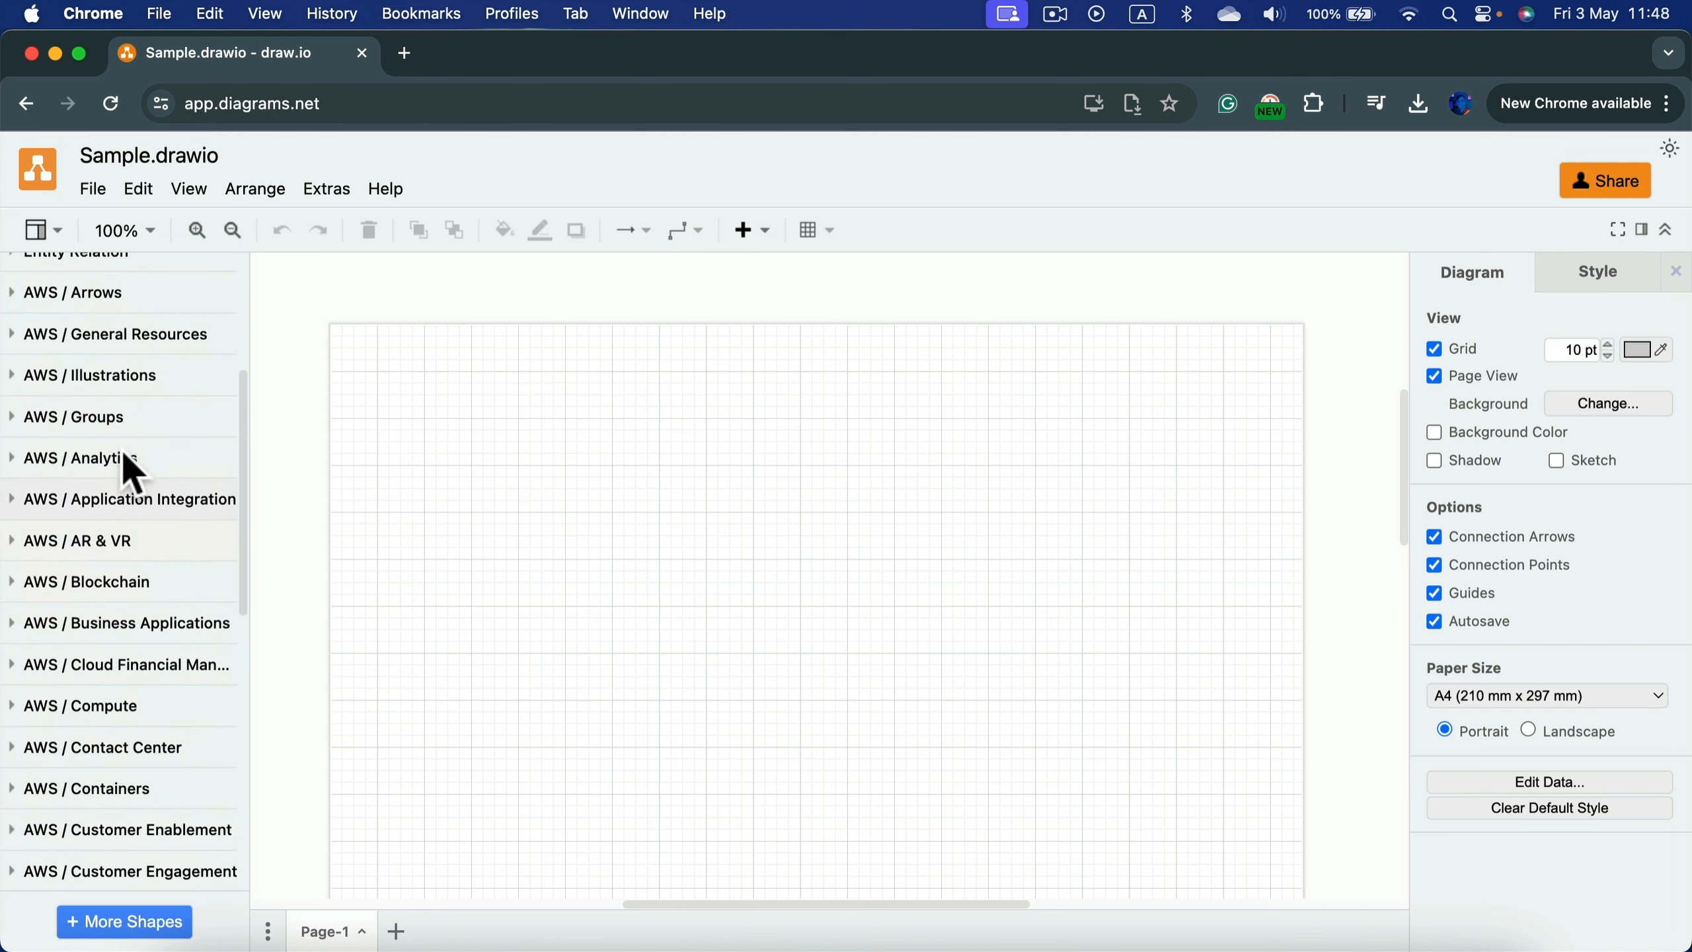
pyautogui.click(20, 301)
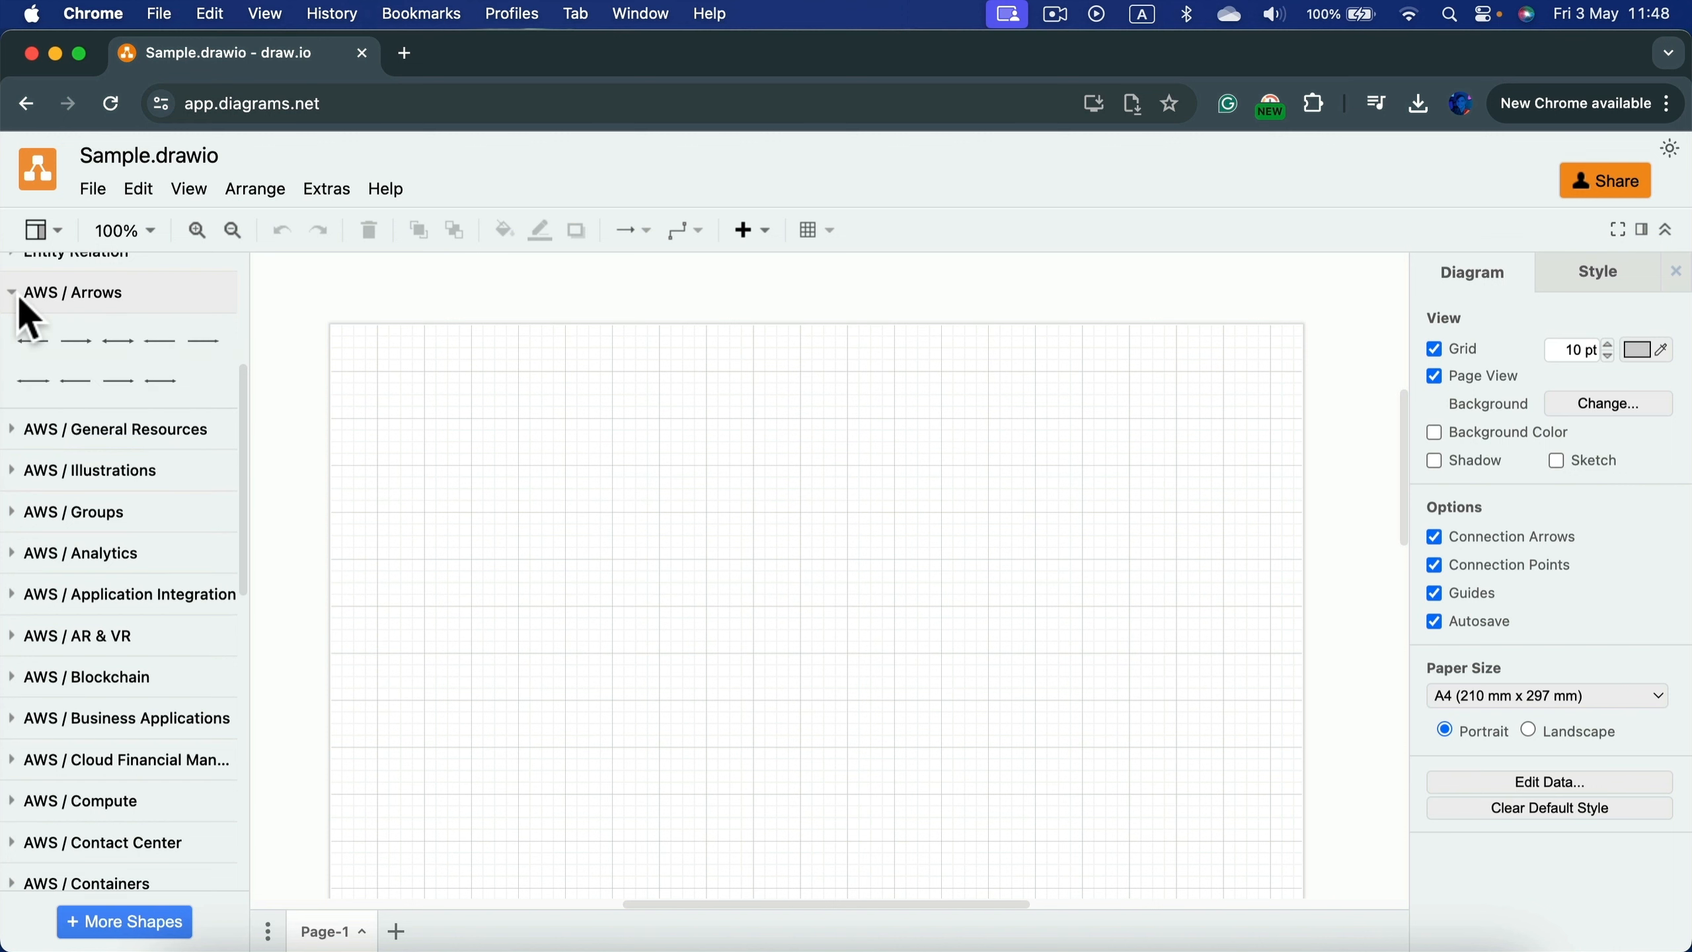
pyautogui.click(18, 302)
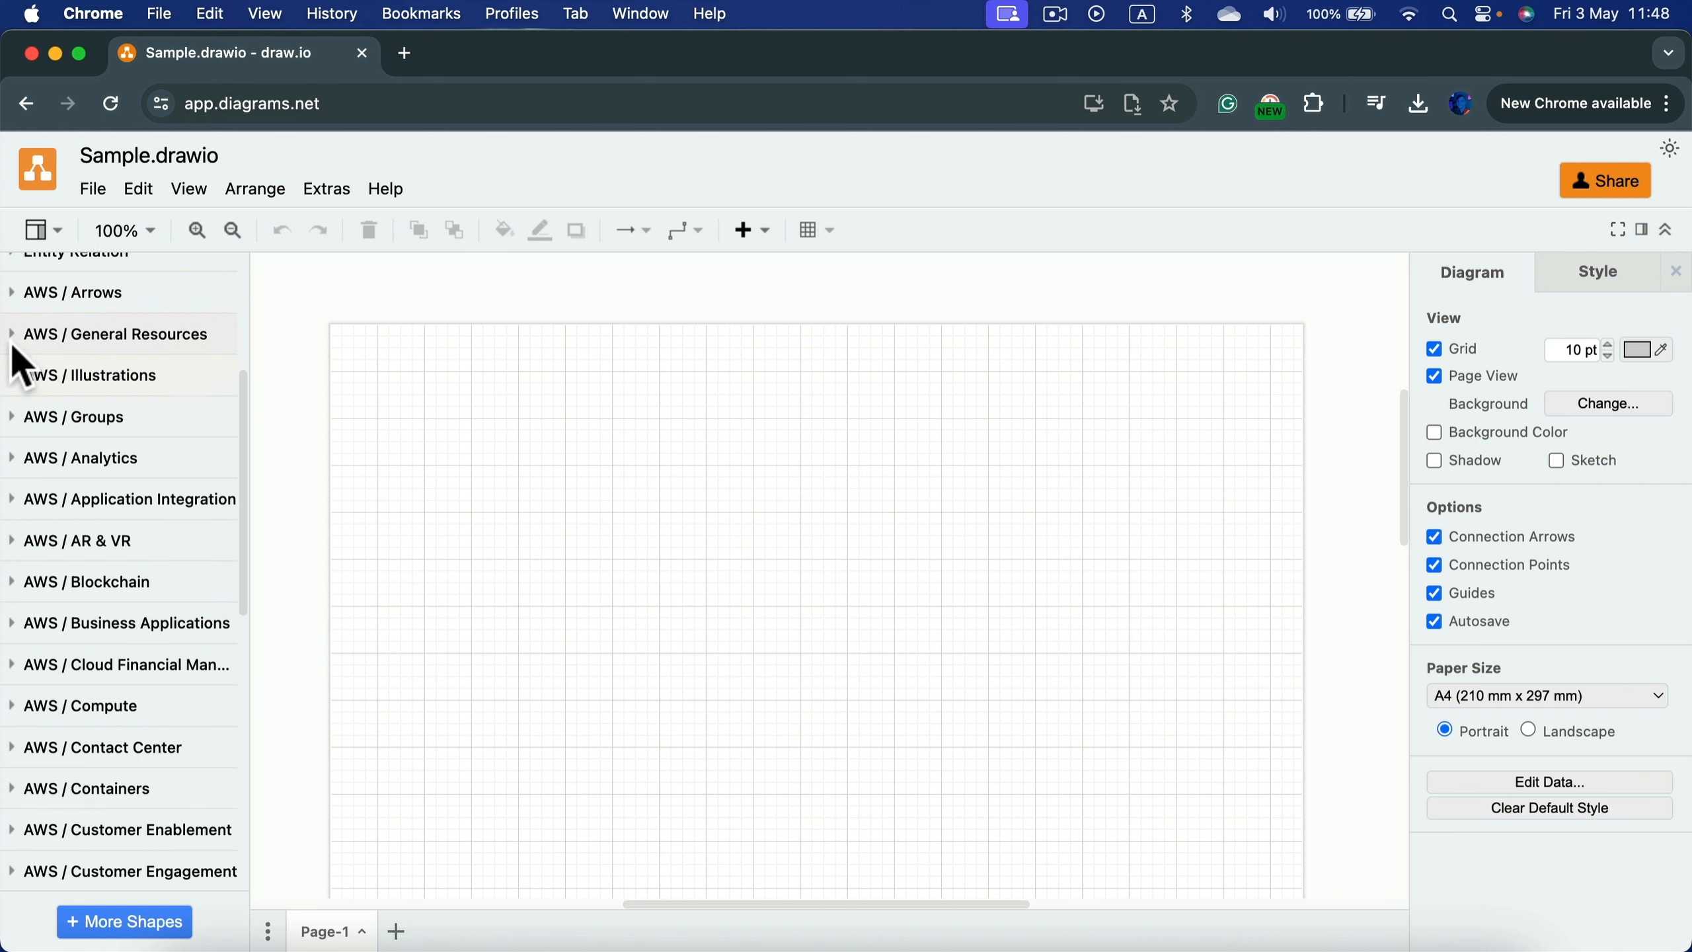
pyautogui.click(17, 334)
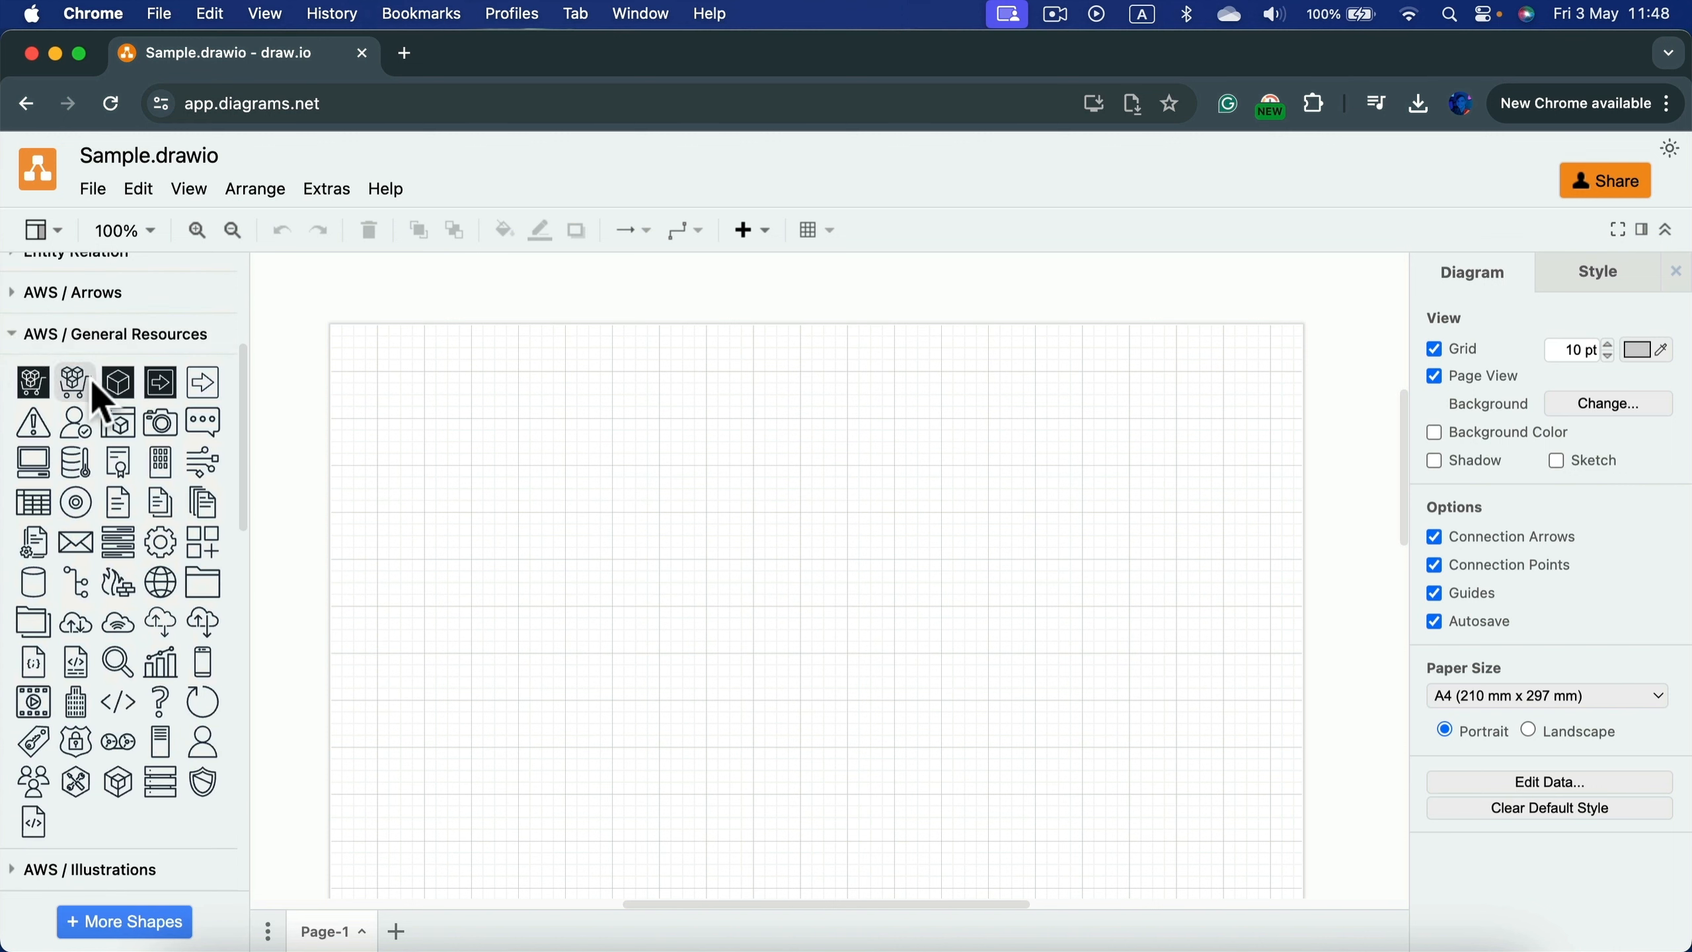
pyautogui.moveTo(77, 421); pyautogui.dragTo(563, 470)
pyautogui.moveTo(128, 396); pyautogui.dragTo(862, 457)
pyautogui.moveTo(149, 589); pyautogui.dragTo(760, 633)
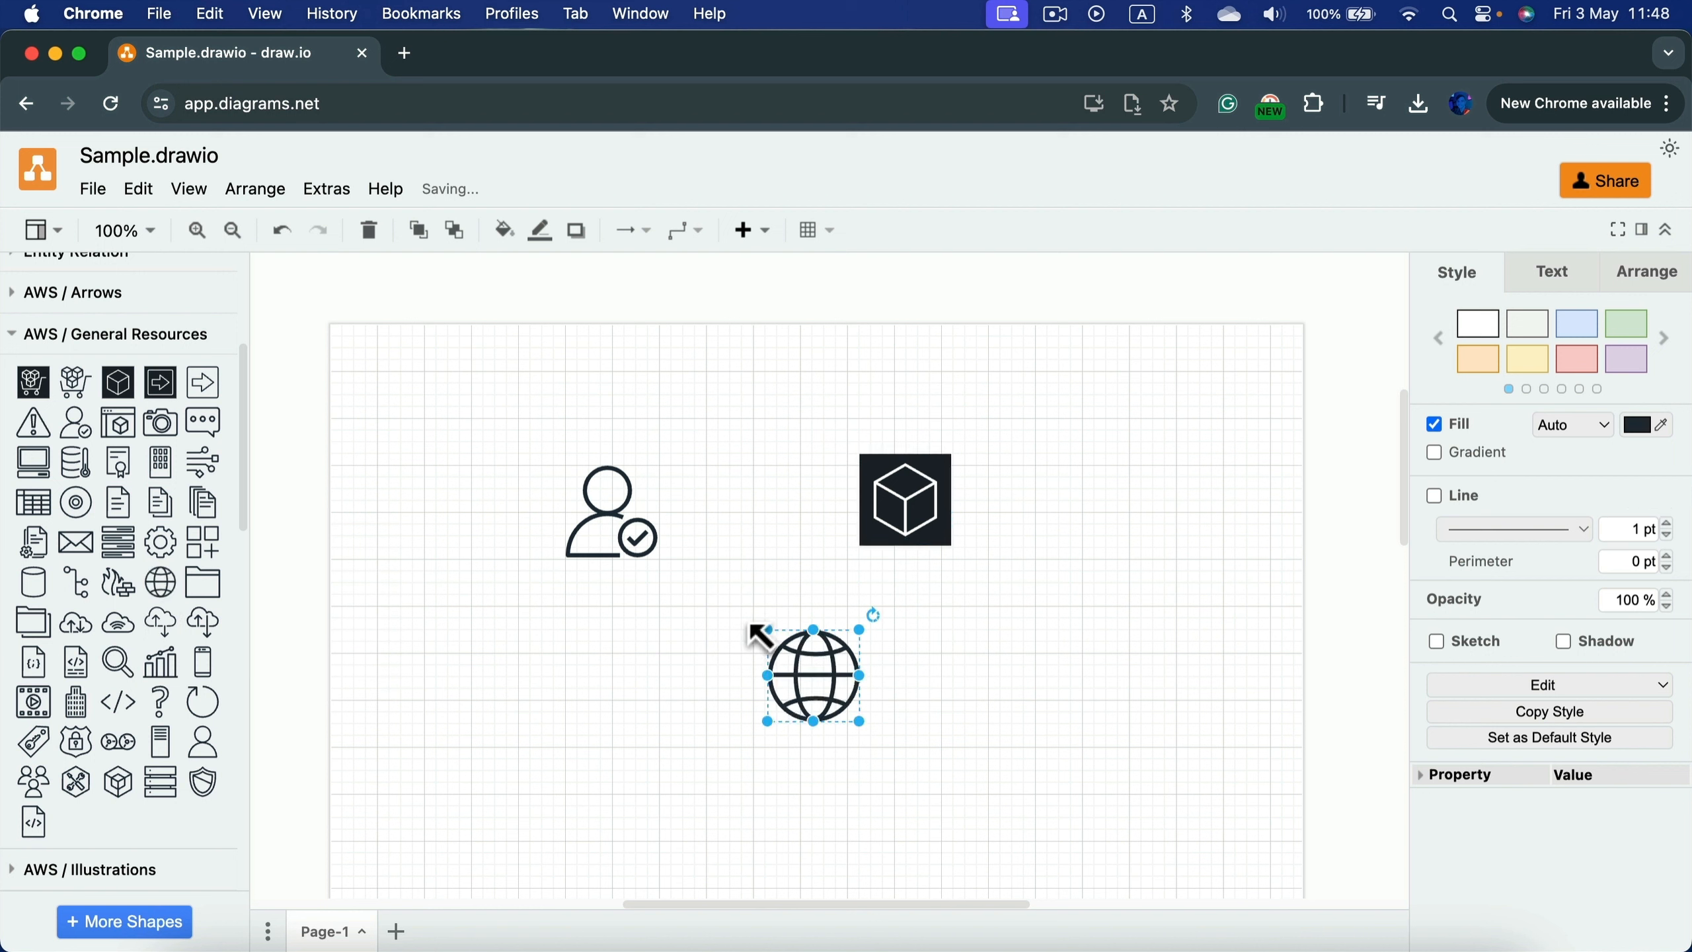
# Step: Look through the AWS / Illustrations, AWS / Groups and AWS / Arrows shape categories
pyautogui.click(27, 337)
pyautogui.click(18, 373)
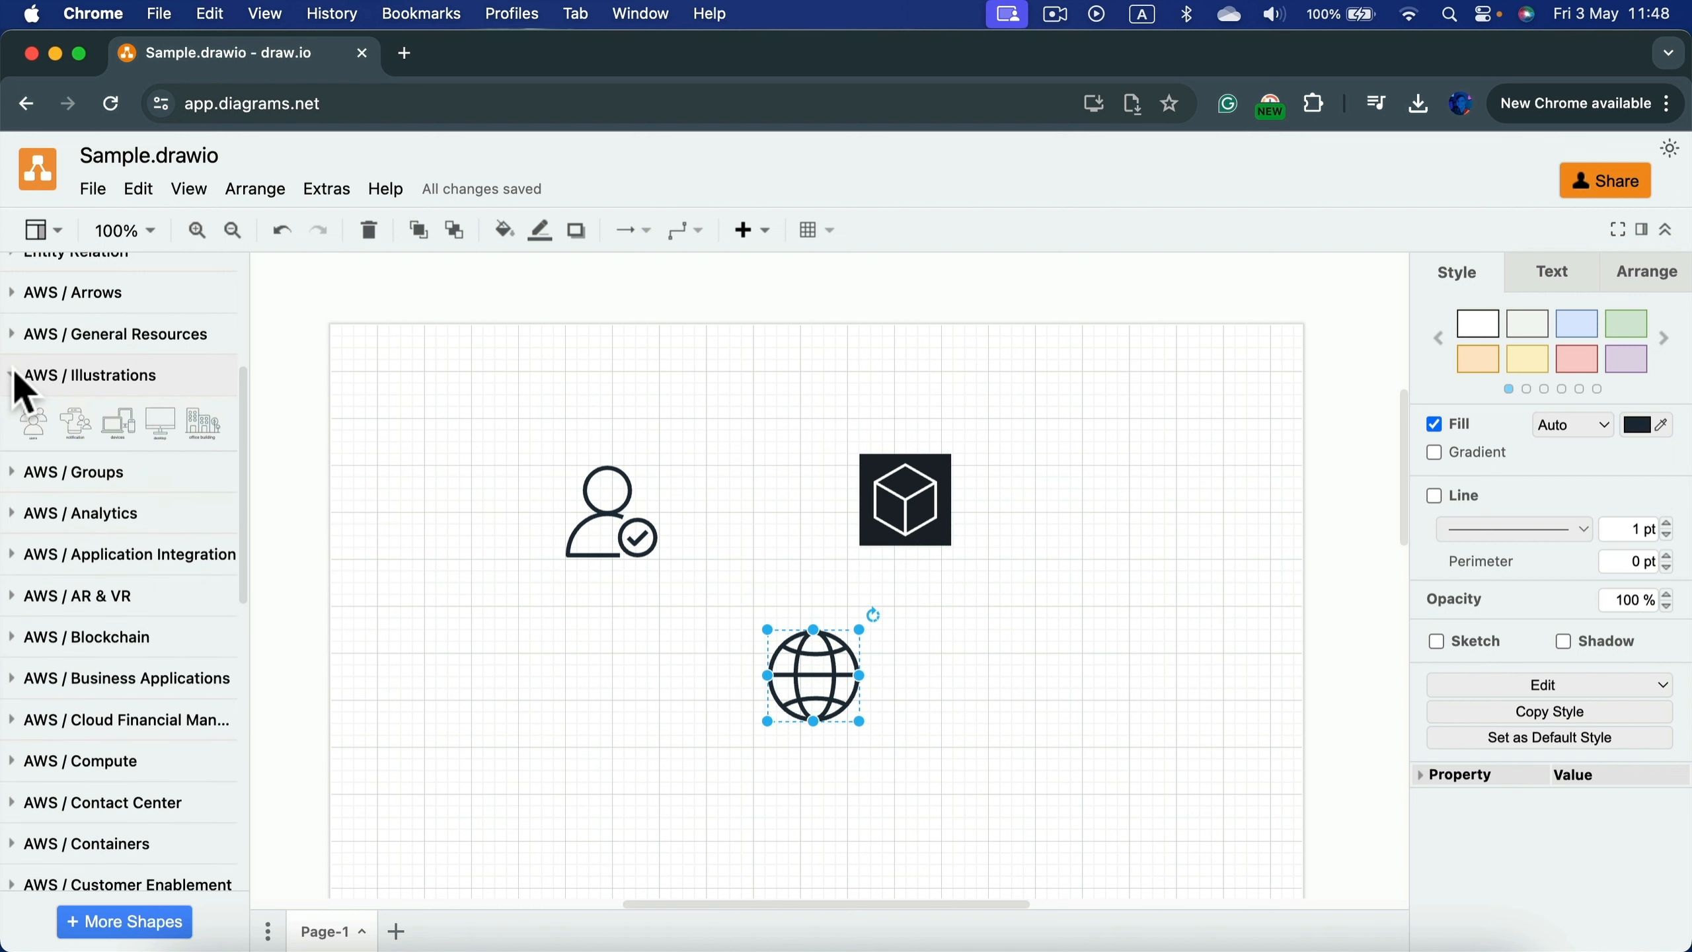
pyautogui.click(16, 377)
pyautogui.click(20, 420)
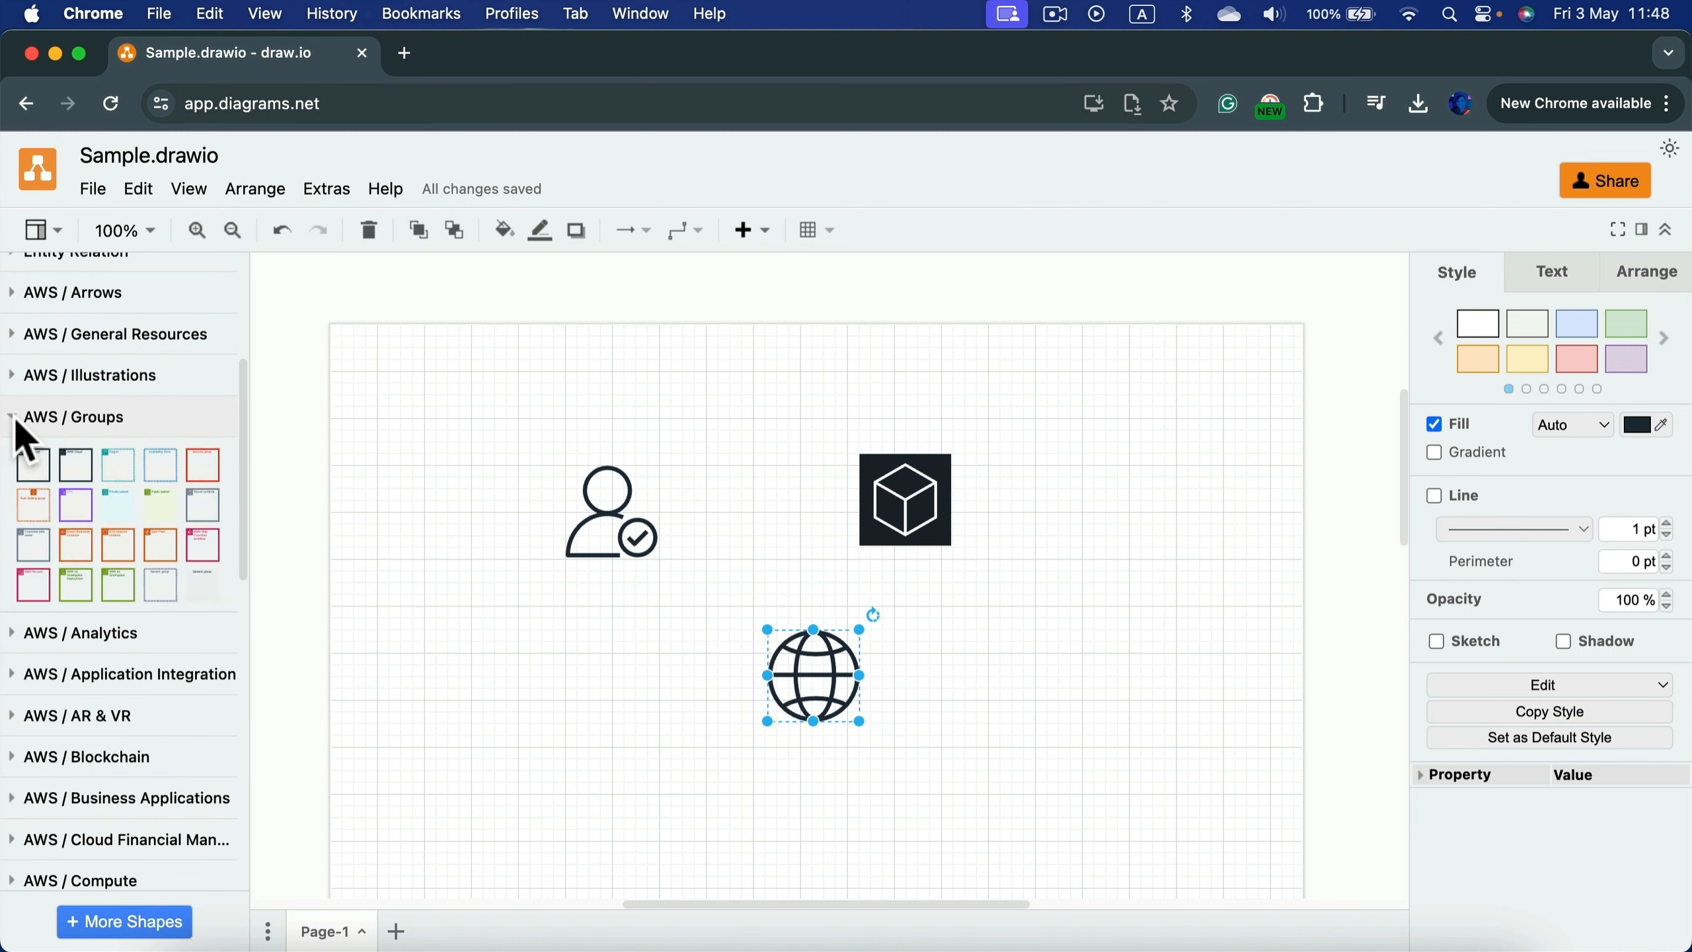
pyautogui.click(16, 421)
pyautogui.click(19, 421)
pyautogui.click(24, 419)
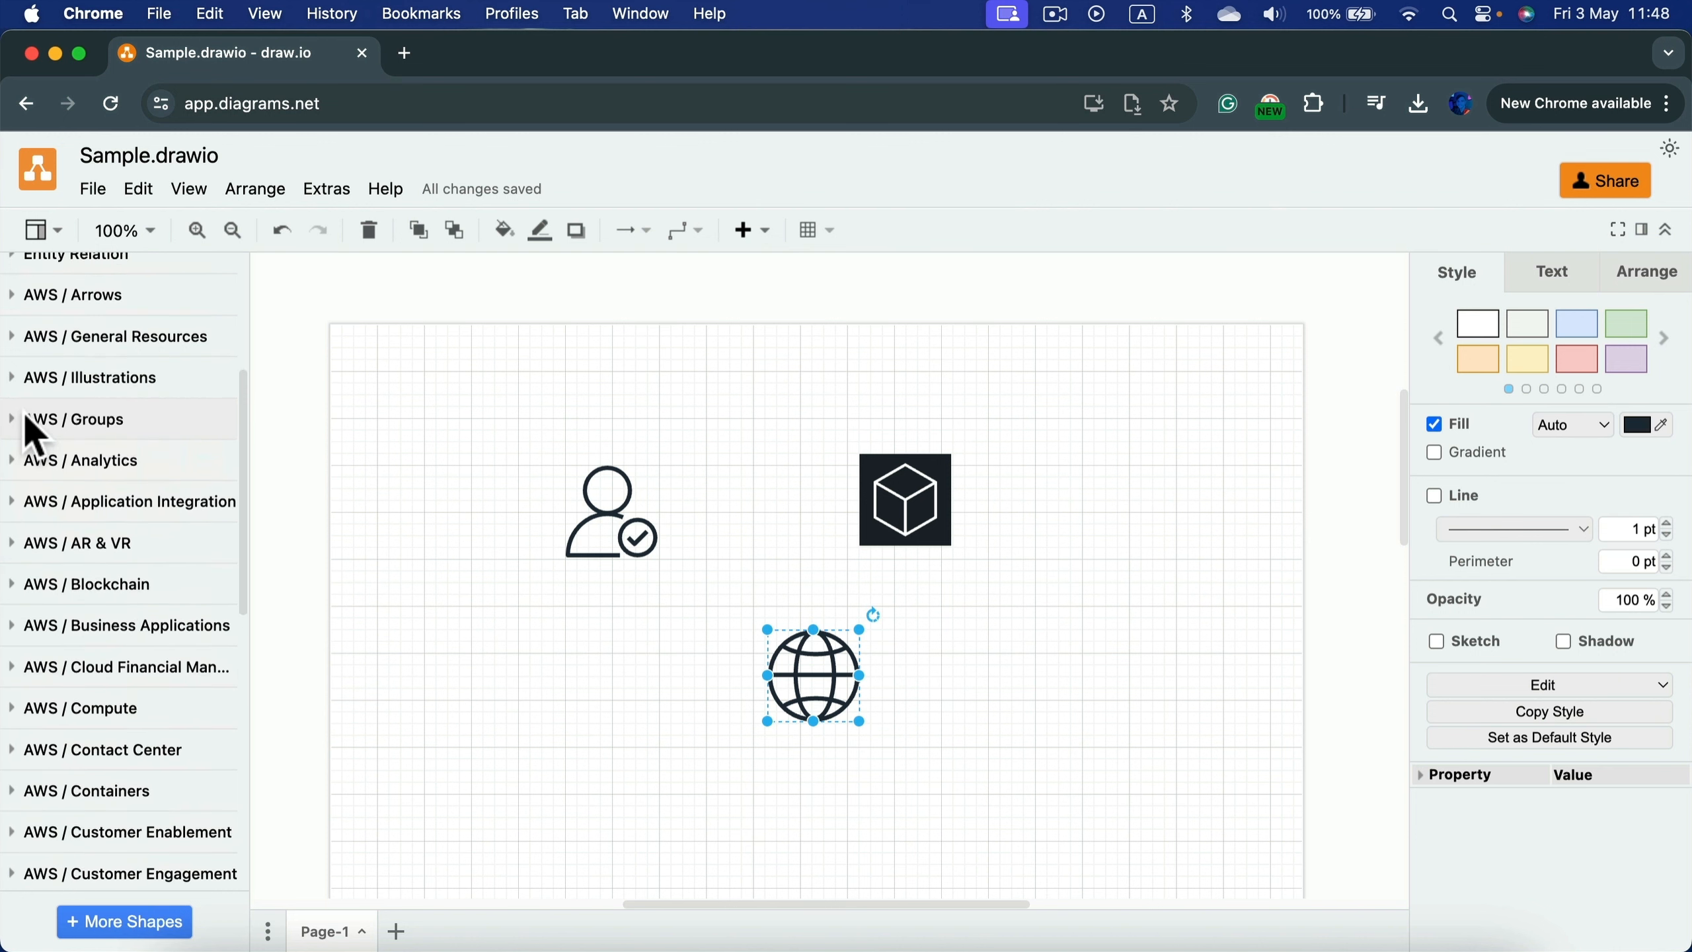
pyautogui.scroll(1, 25, 400)
pyautogui.click(17, 317)
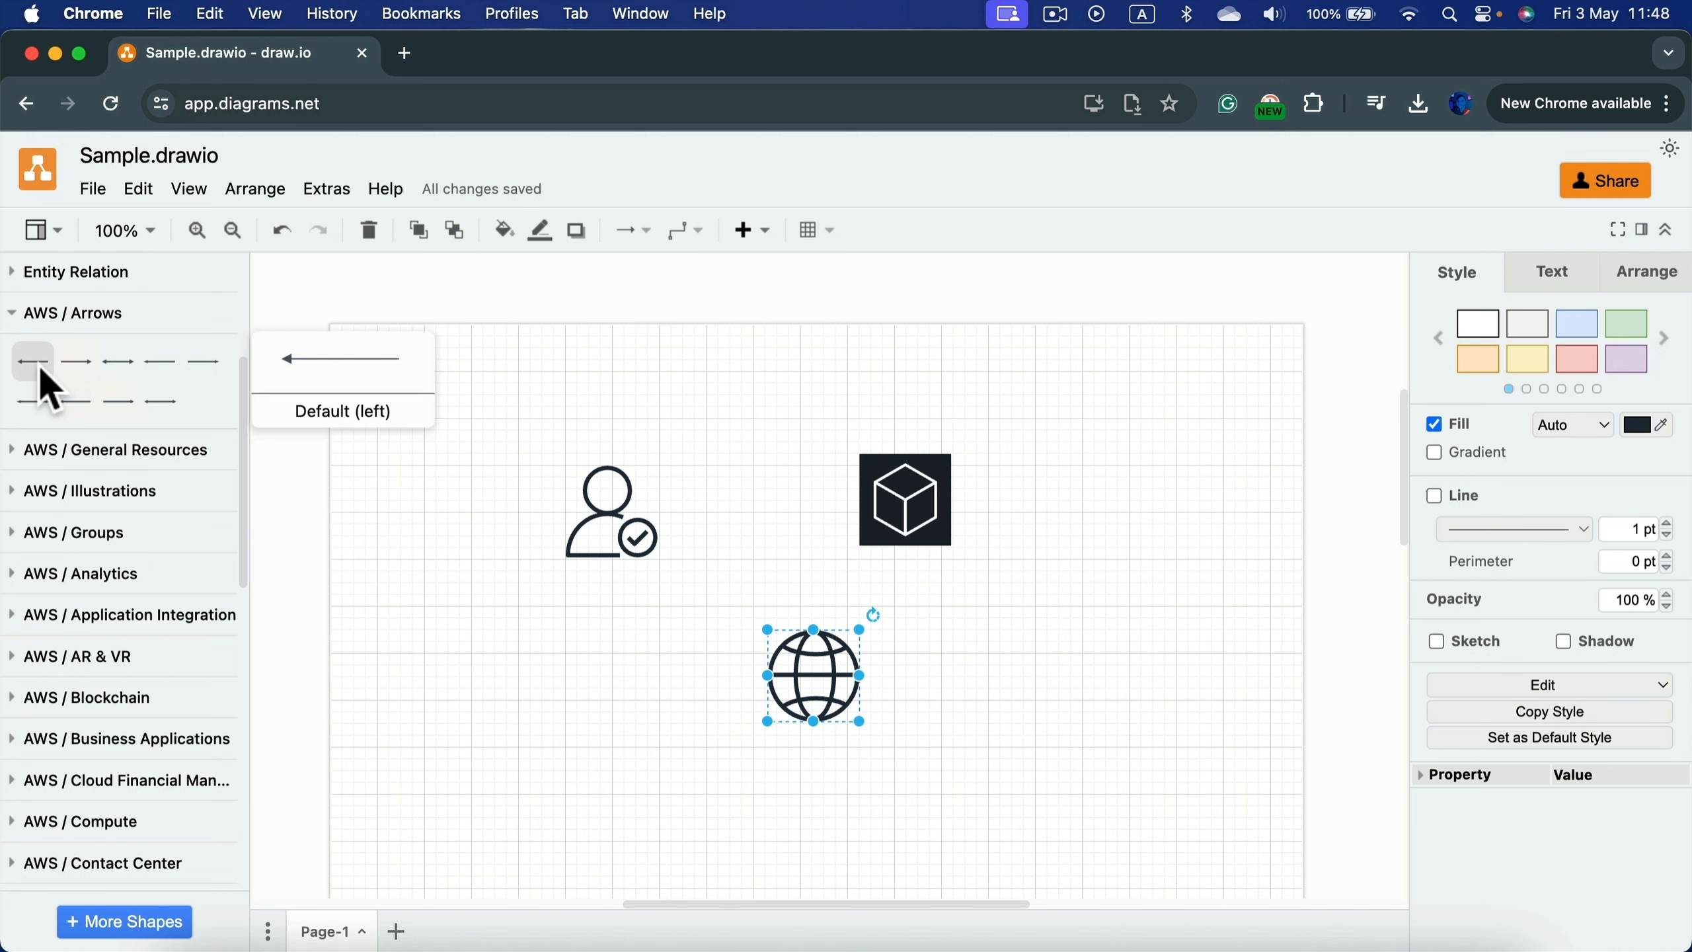
pyautogui.click(710, 397)
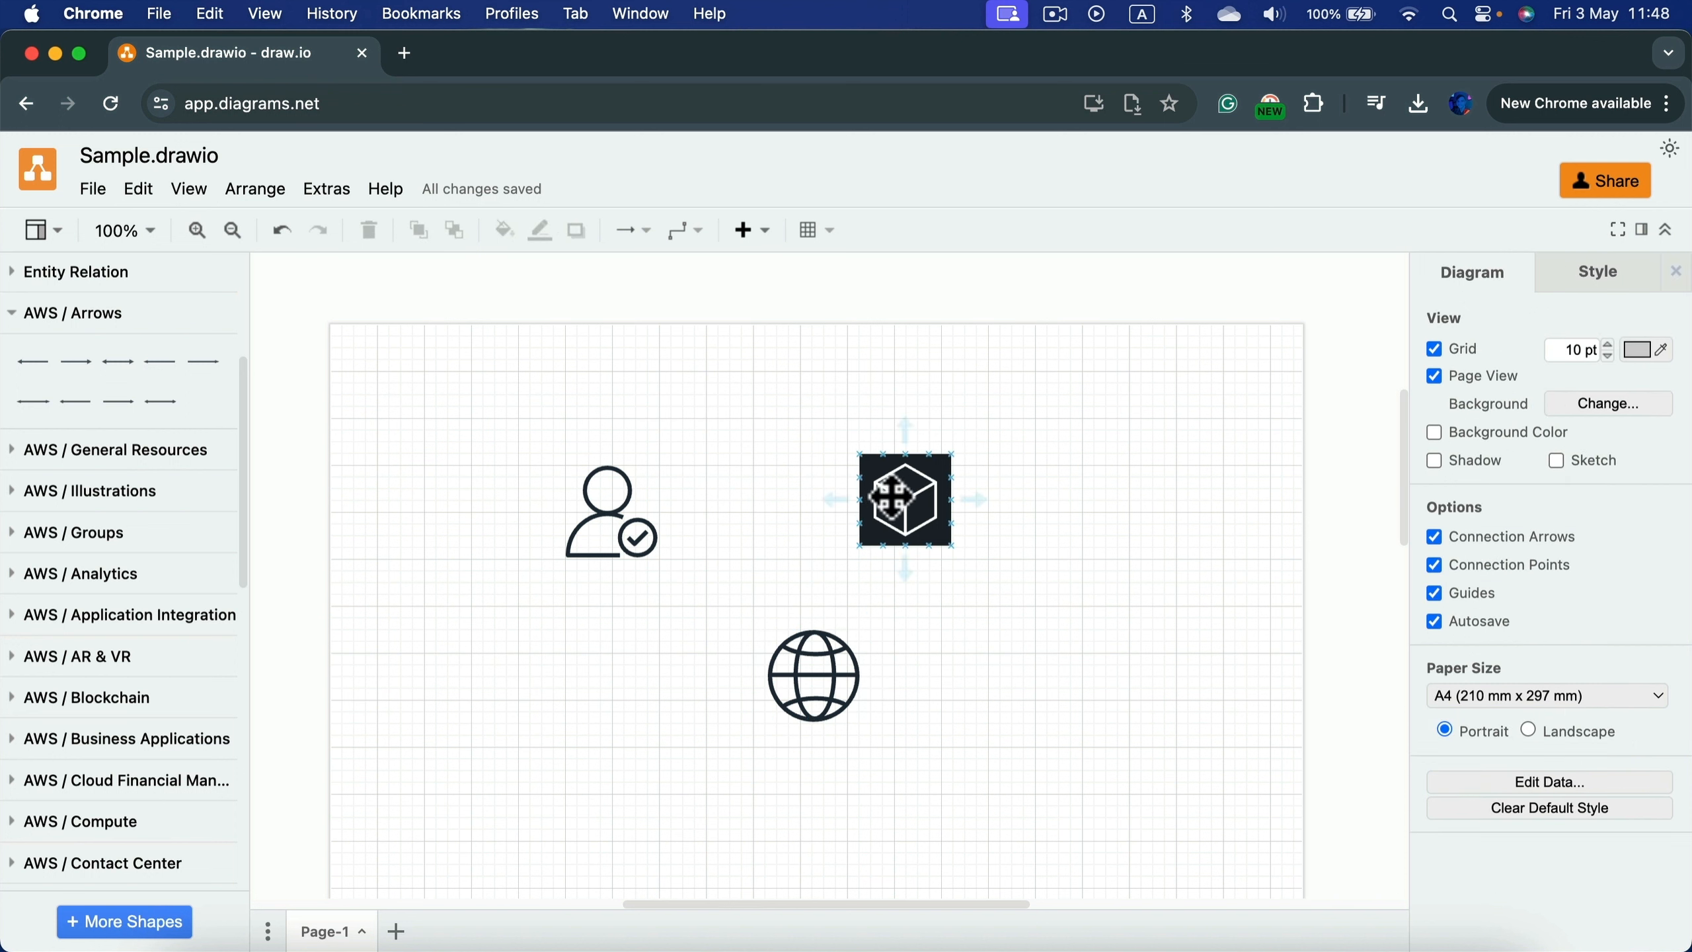
# Step: Connect the black cube to the user icon with an arrow, then move both icons to widen and straighten the connection
pyautogui.moveTo(860, 500); pyautogui.dragTo(654, 510)
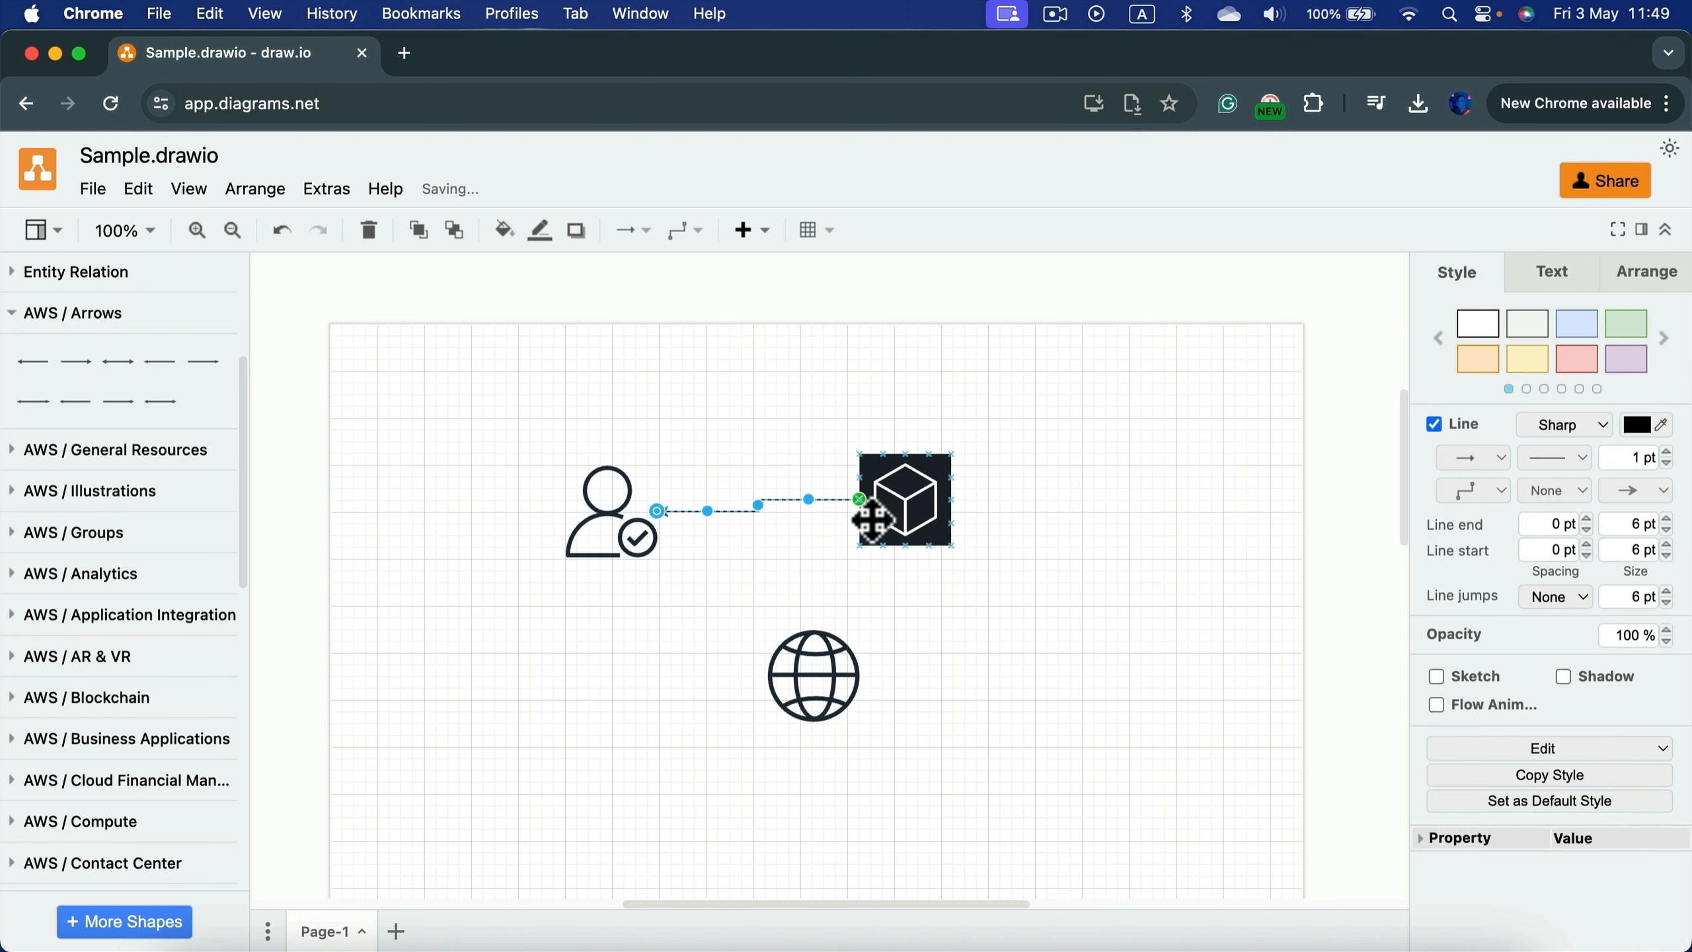
pyautogui.moveTo(930, 514); pyautogui.dragTo(1072, 536)
pyautogui.moveTo(610, 534); pyautogui.dragTo(636, 568)
# Step: Set the connector between cube and user to a 2 pt line width with a solid filled end arrowhead
pyautogui.click(853, 525)
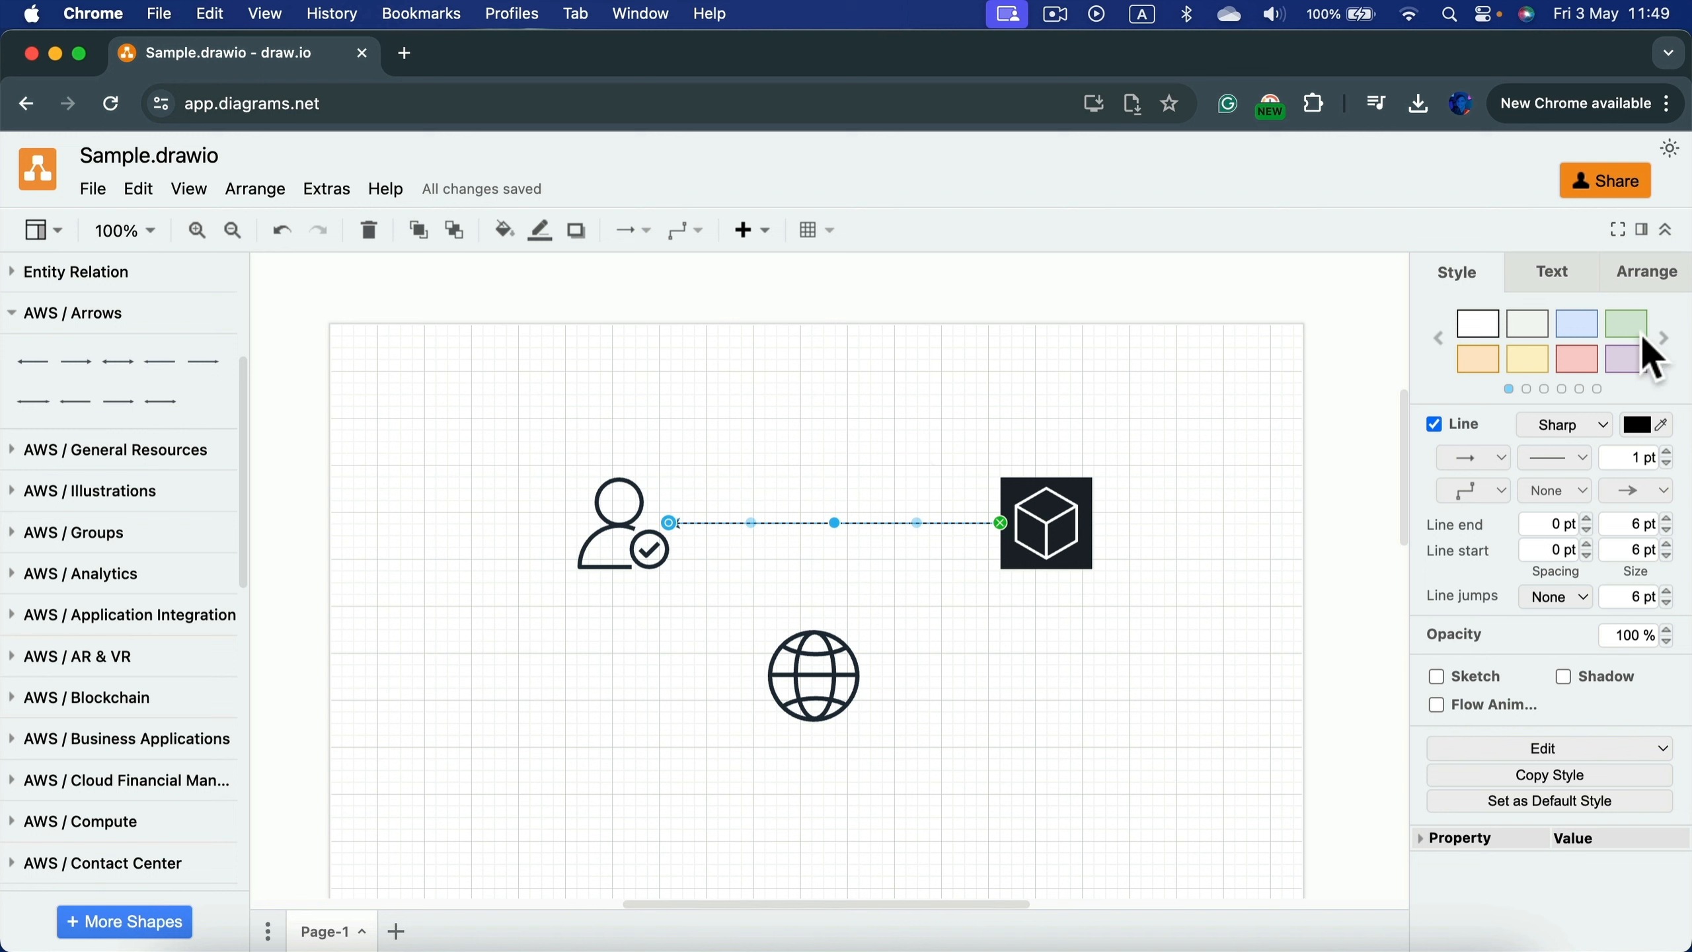
pyautogui.click(1668, 452)
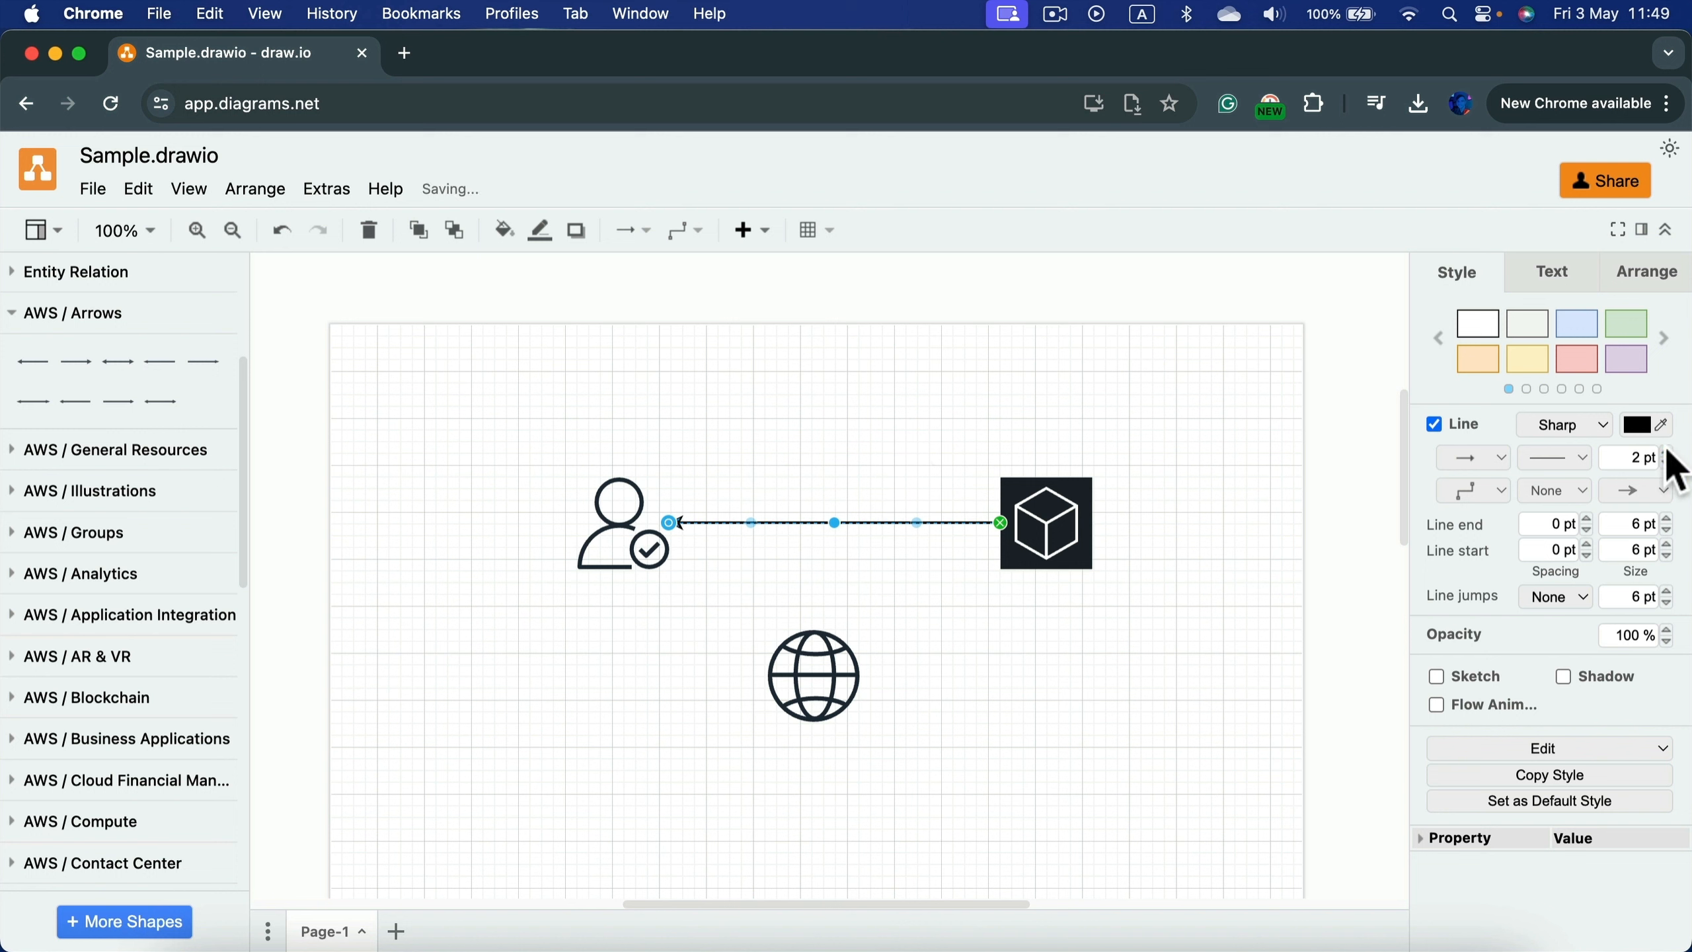
pyautogui.click(1647, 496)
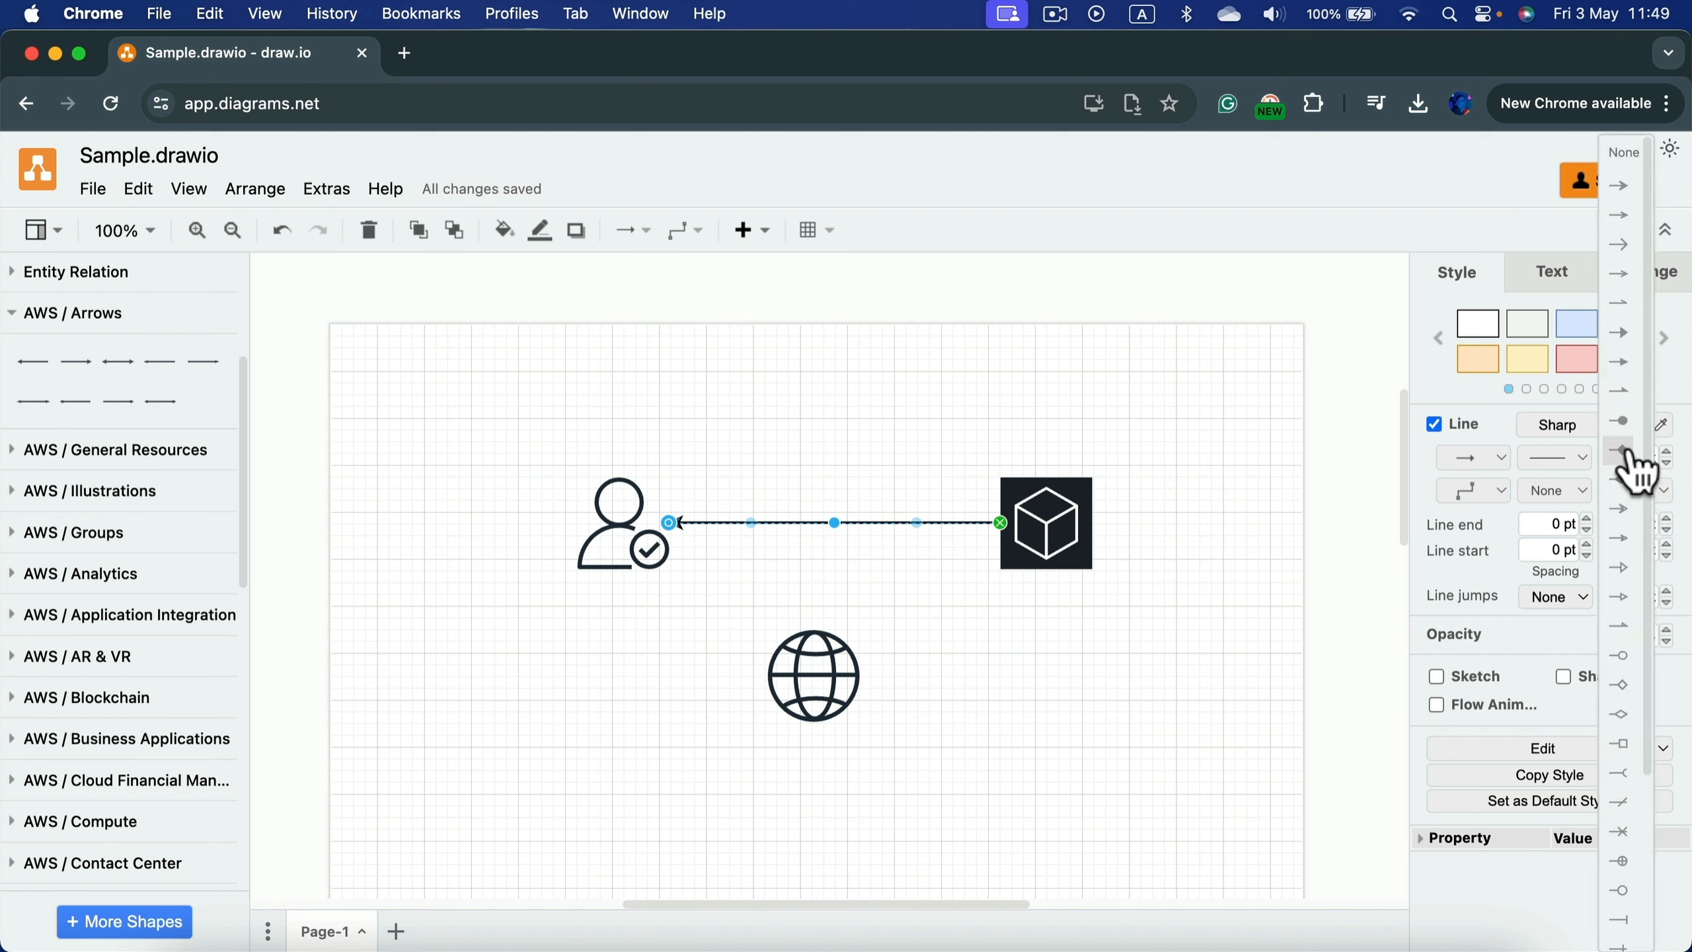
pyautogui.click(1627, 339)
pyautogui.click(1231, 367)
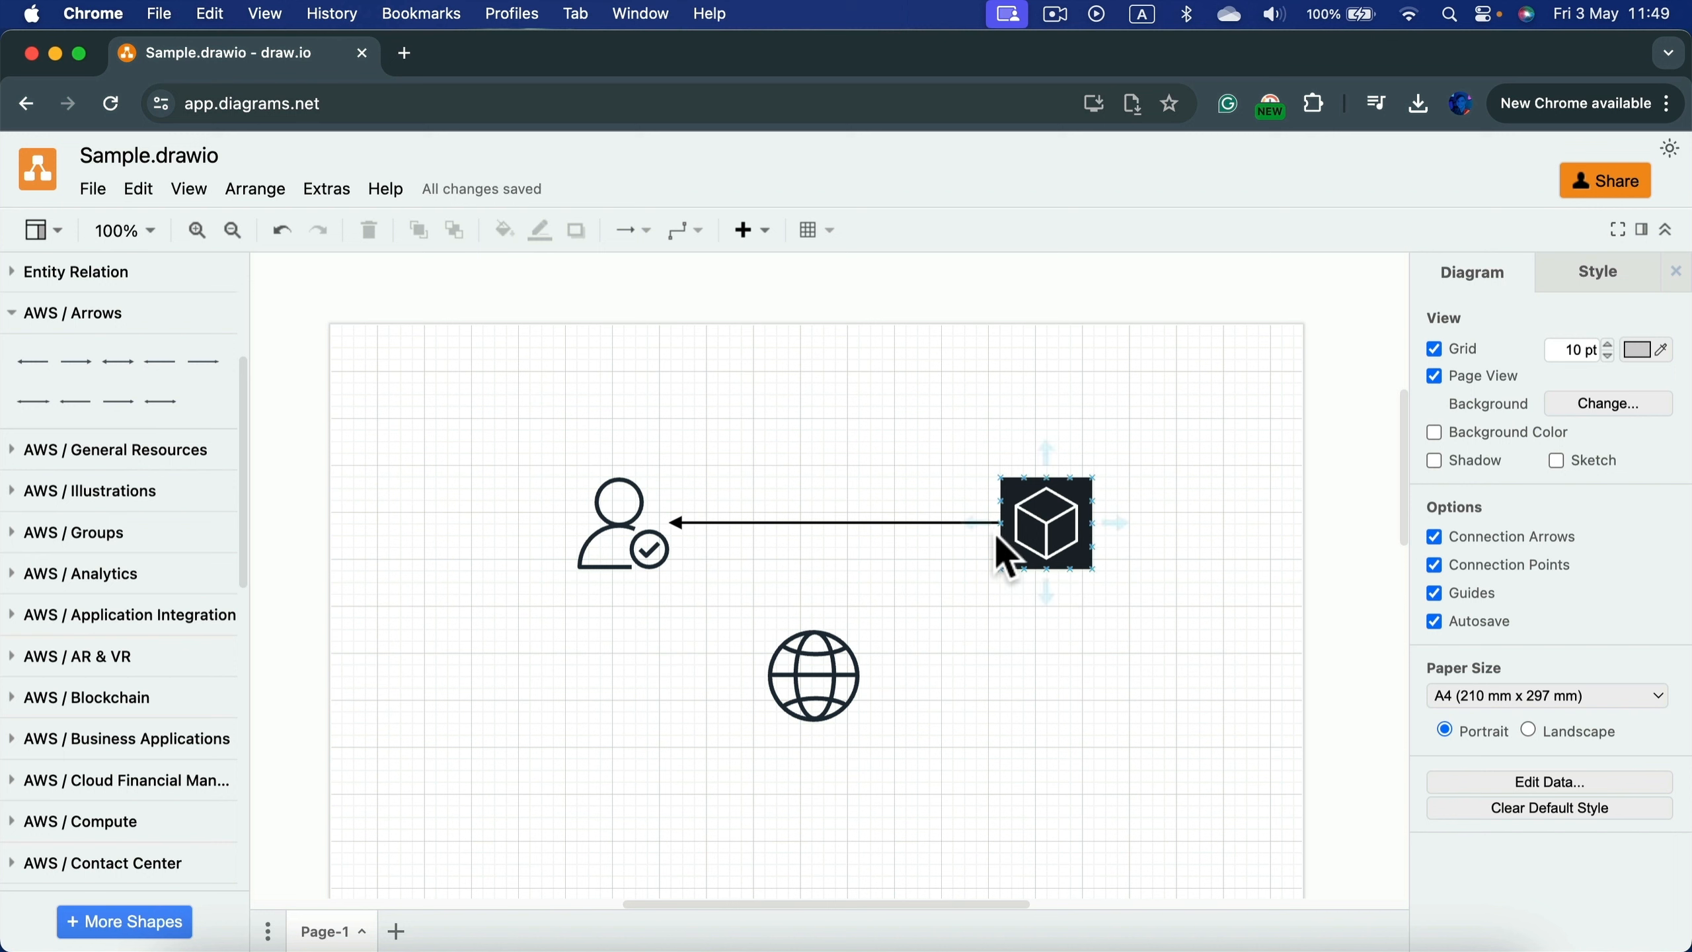
pyautogui.click(891, 521)
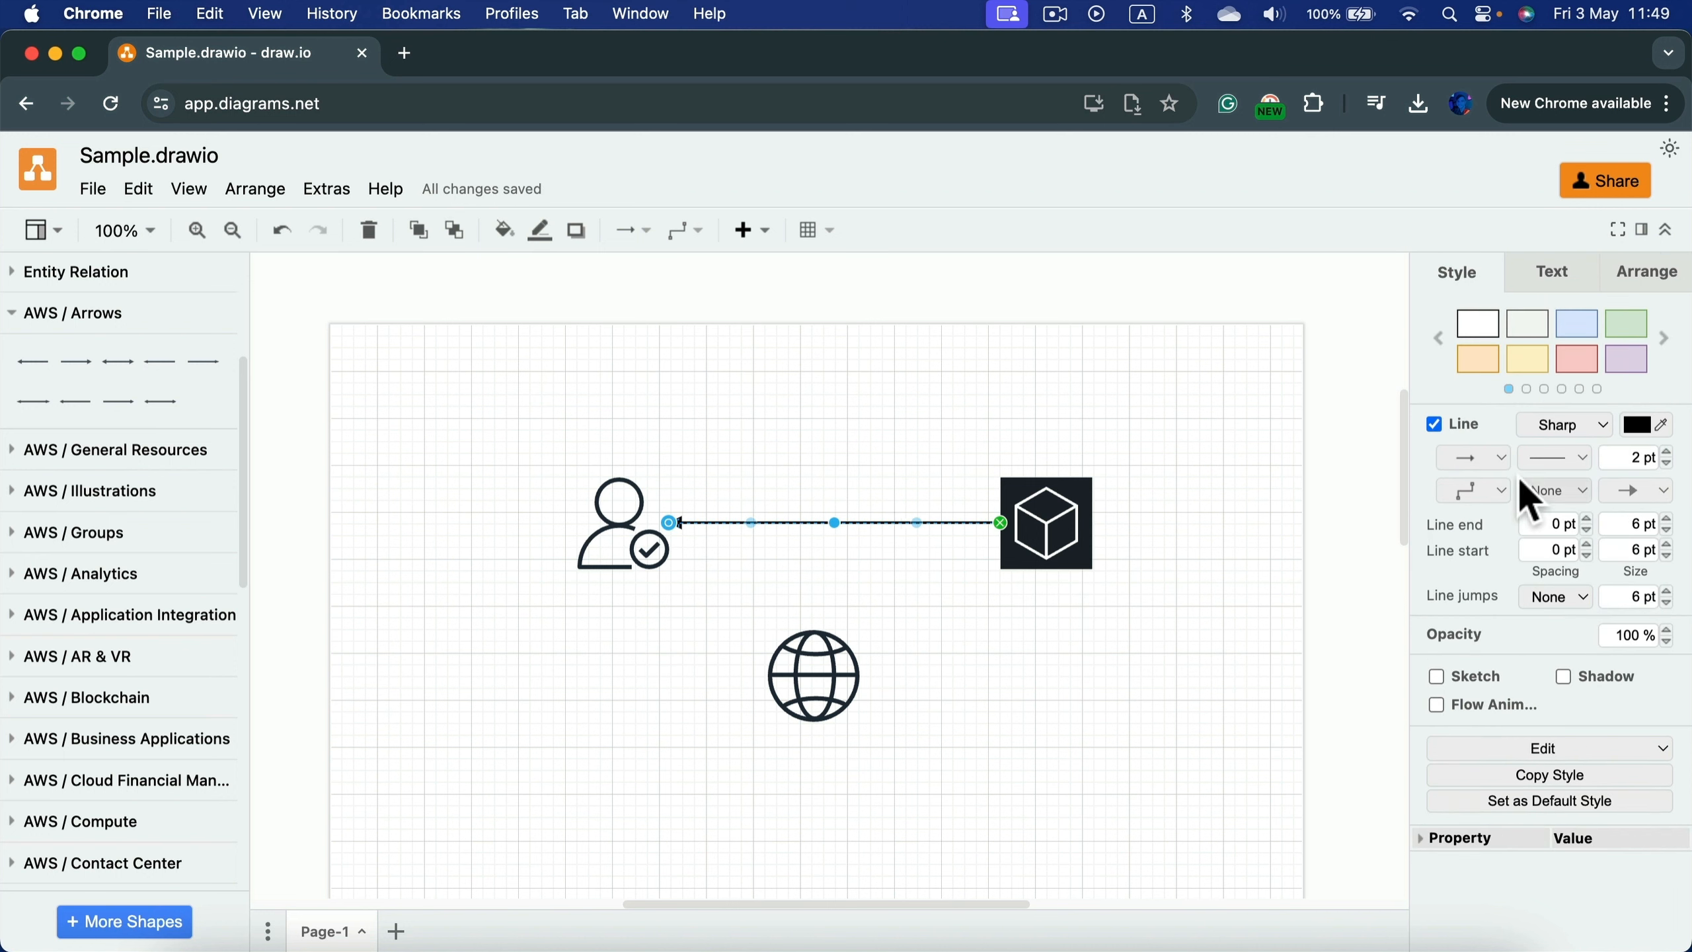
pyautogui.click(1569, 457)
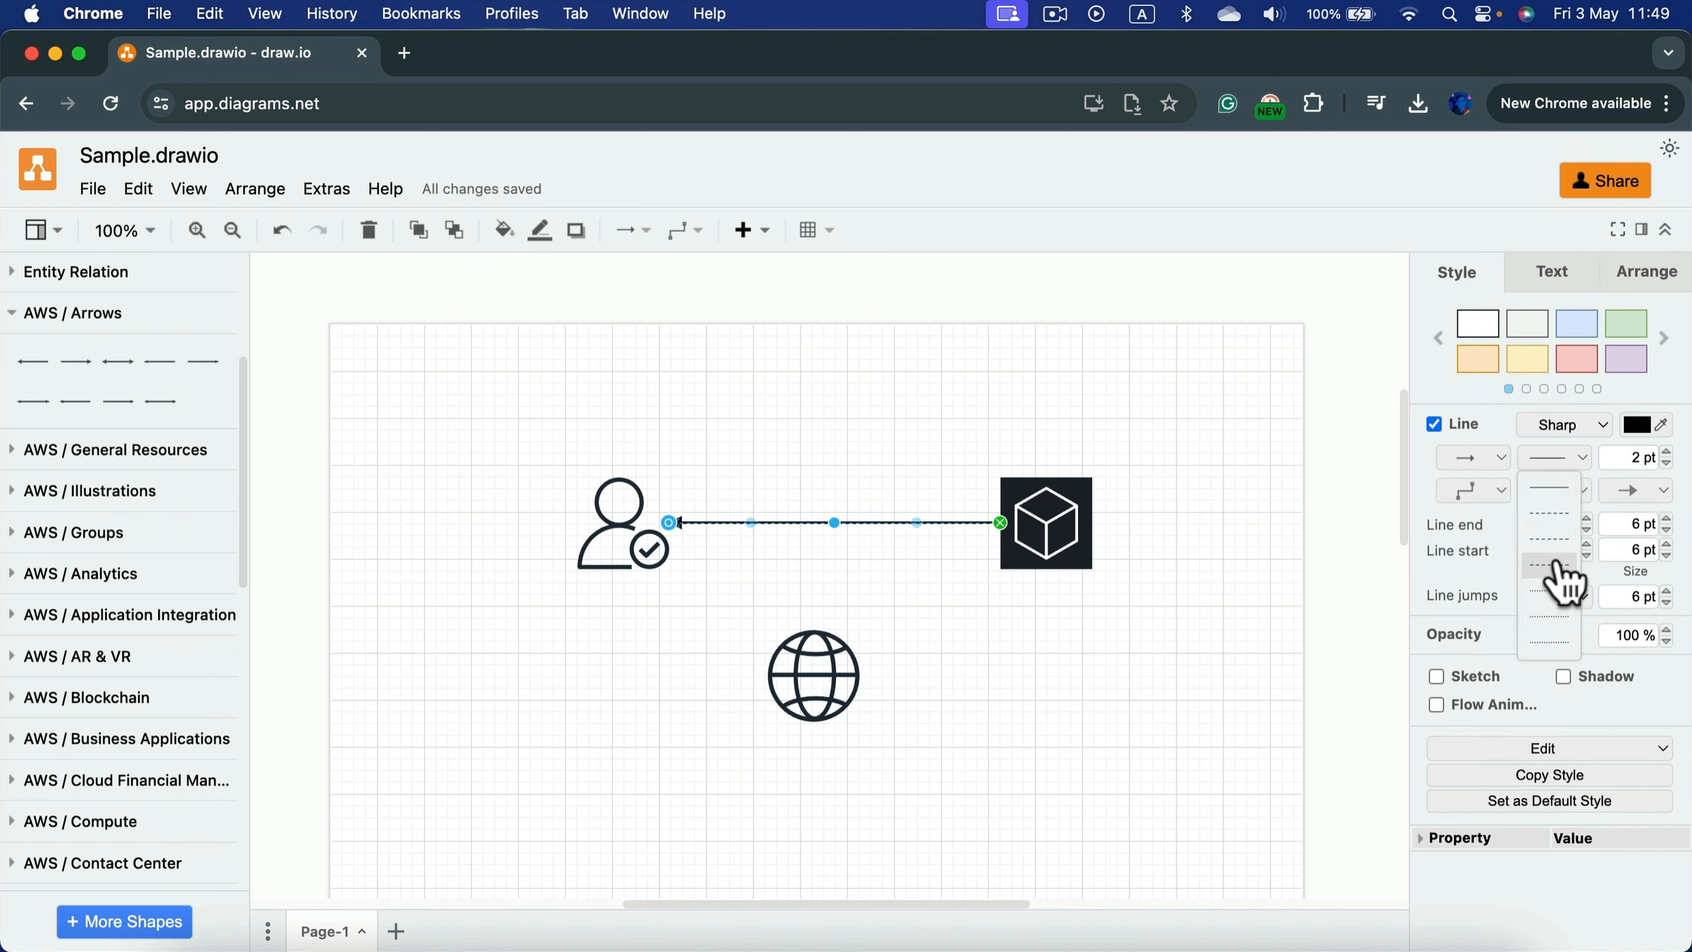
pyautogui.click(1434, 392)
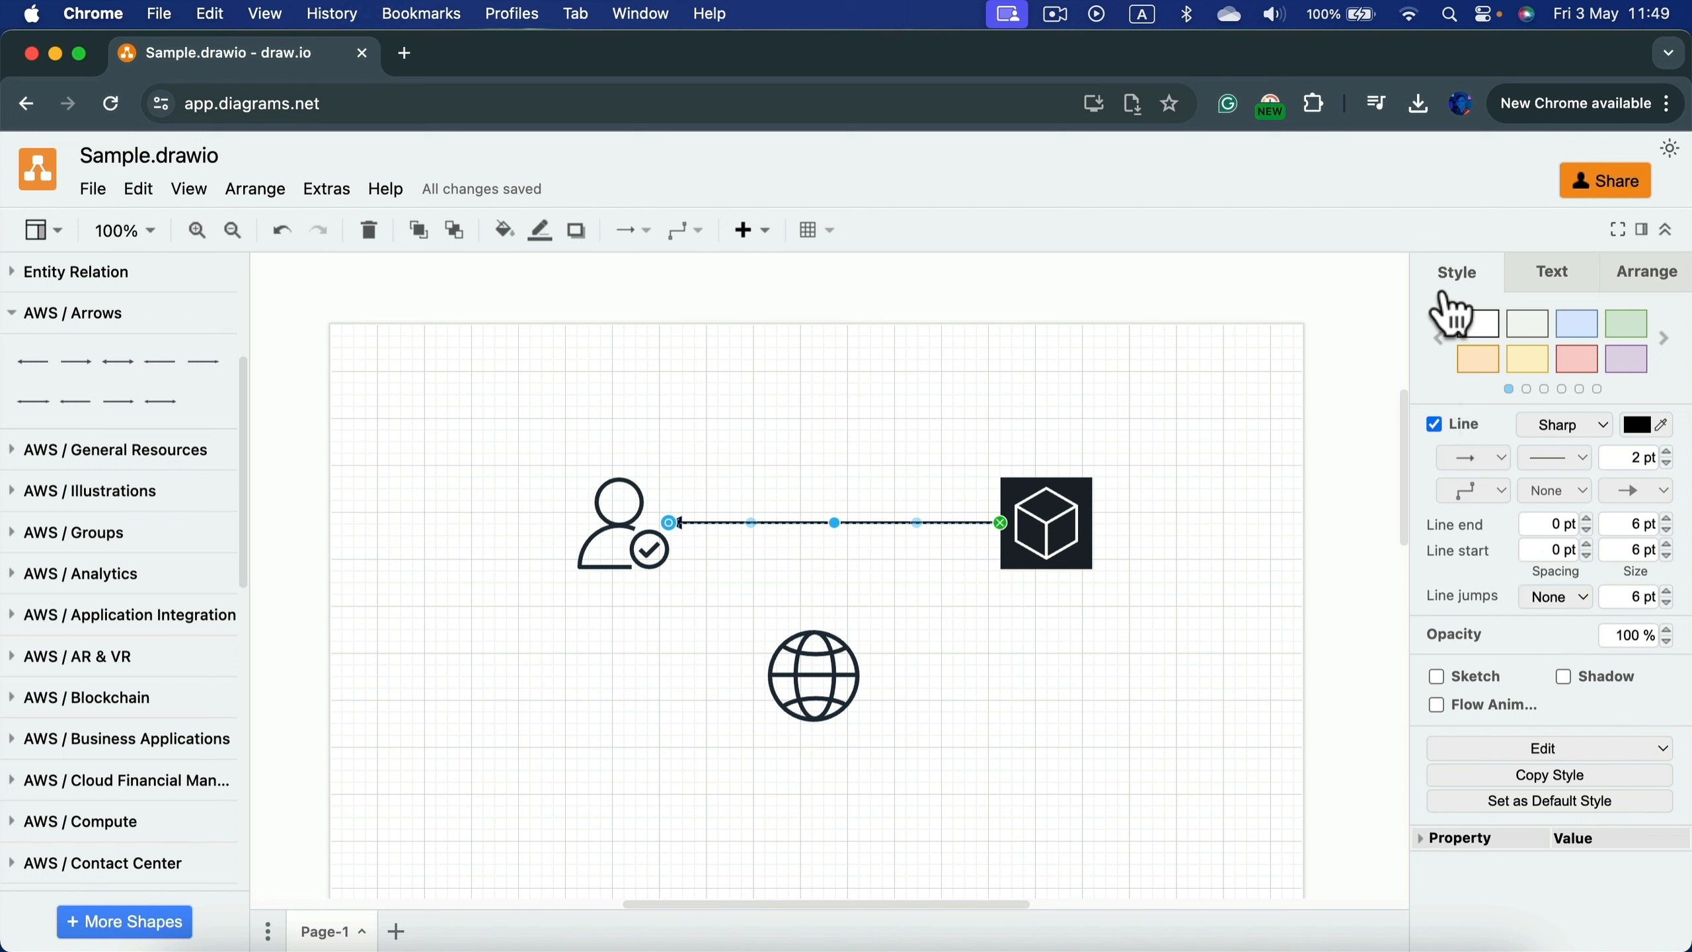
pyautogui.click(1153, 407)
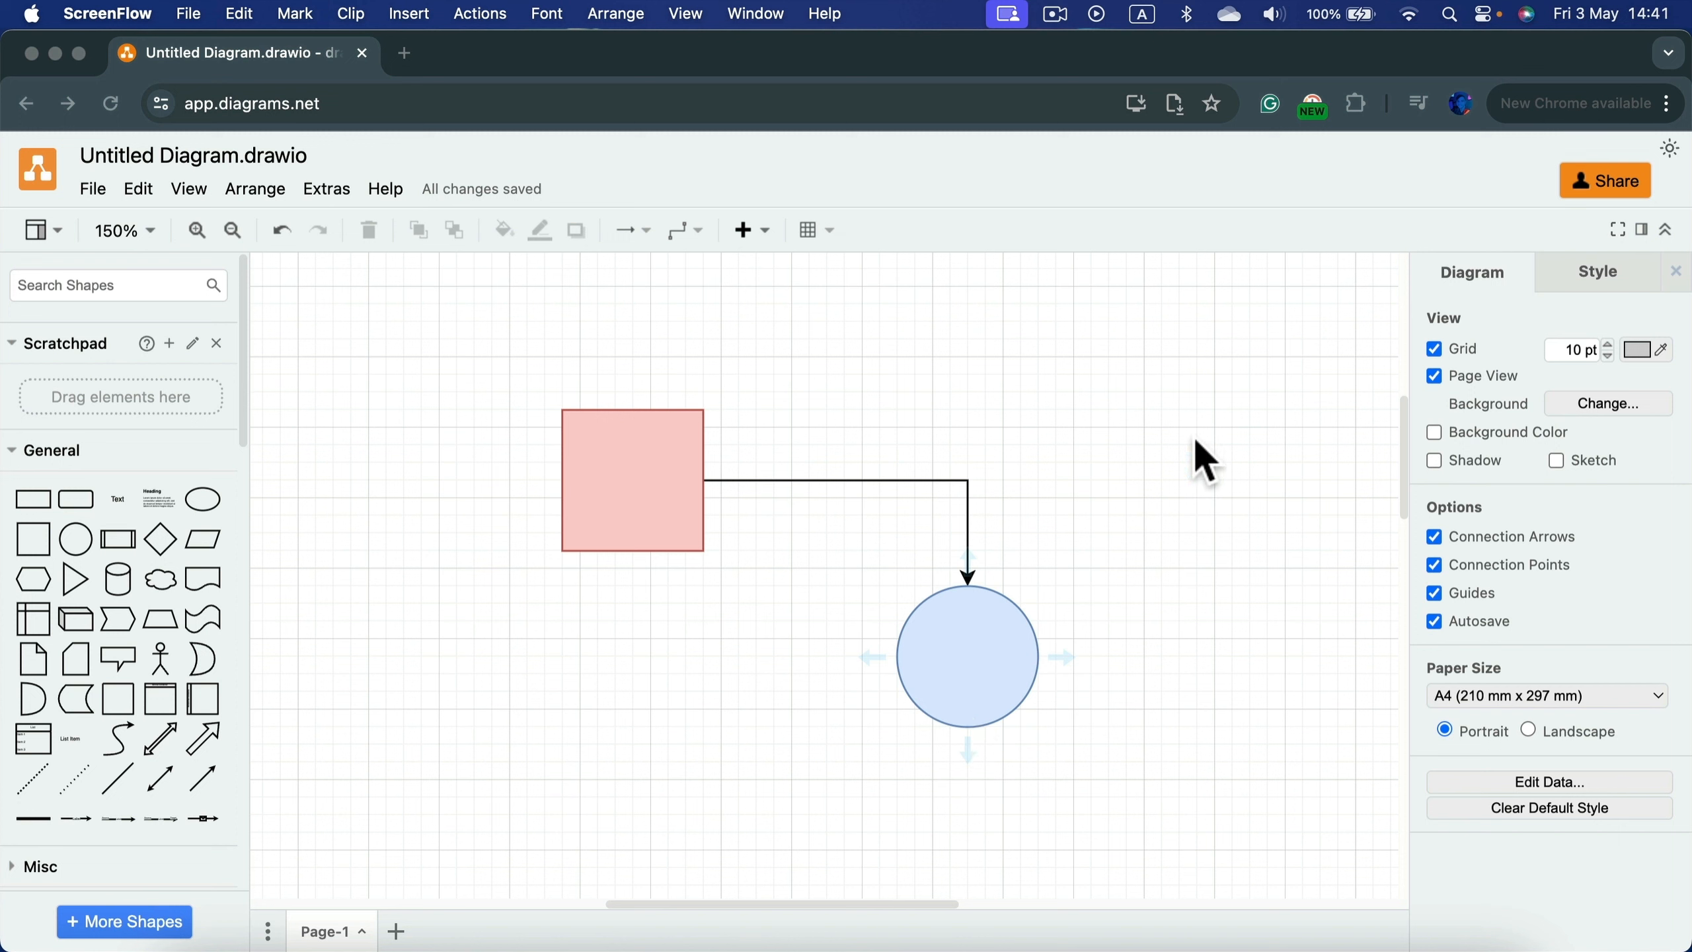
# Step: Move the red square further left and the blue circle down and to the left as separate shapes
pyautogui.click(1202, 460)
pyautogui.click(653, 465)
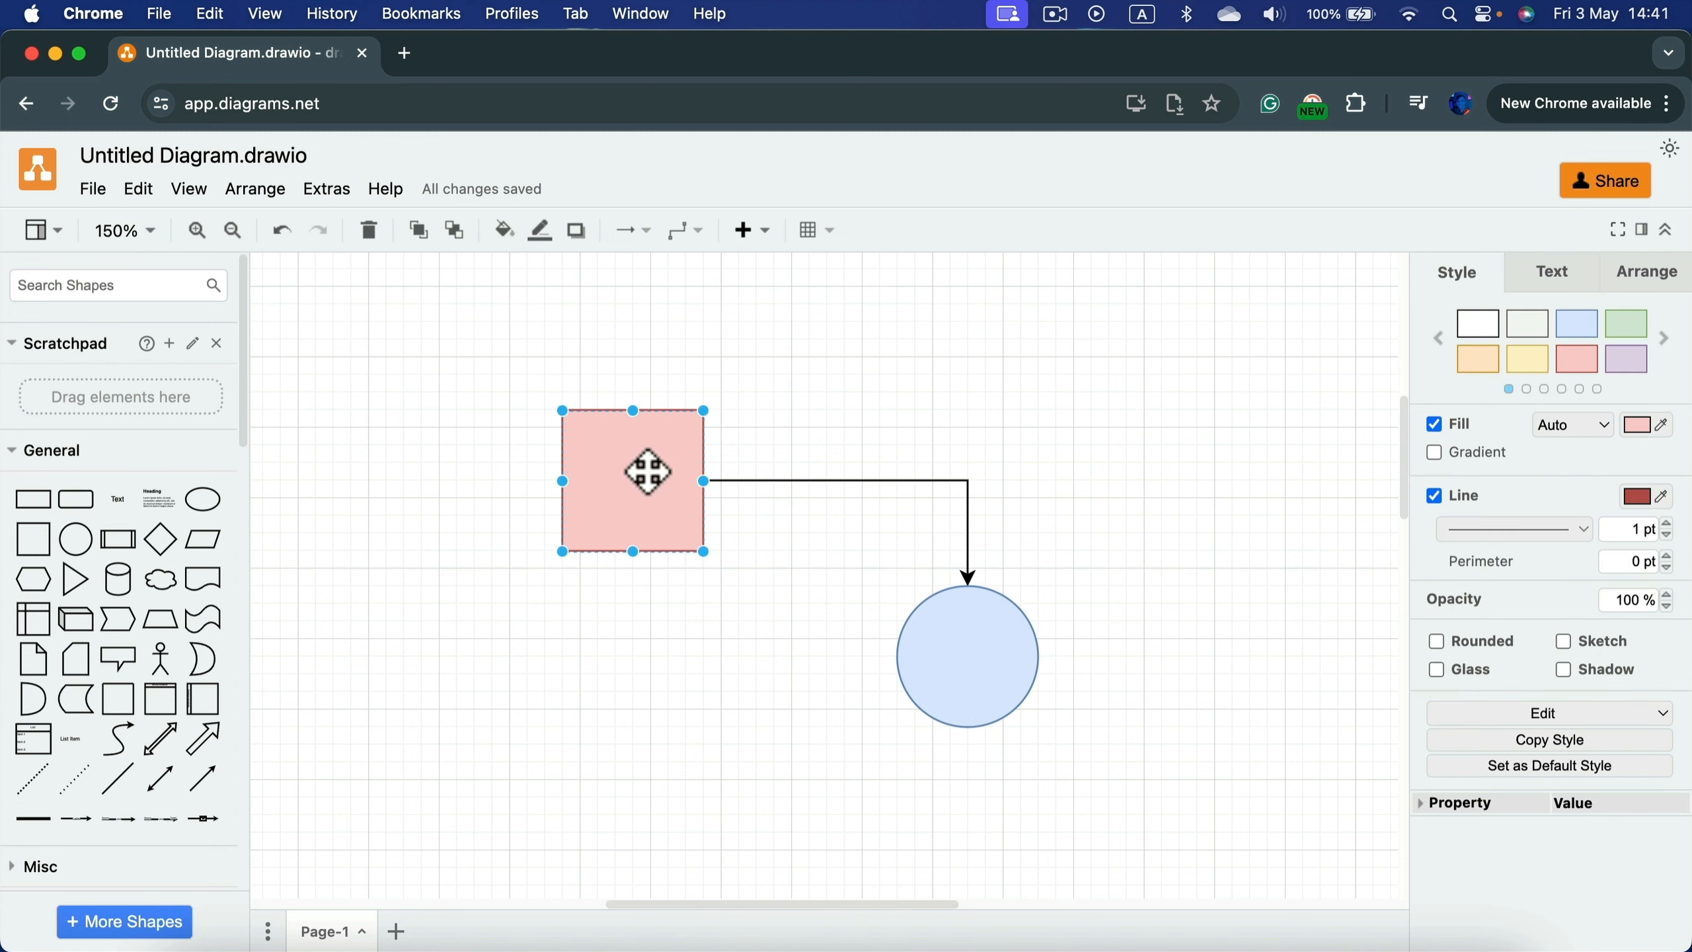
pyautogui.moveTo(653, 466); pyautogui.dragTo(528, 465)
pyautogui.moveTo(1029, 663); pyautogui.dragTo(901, 716)
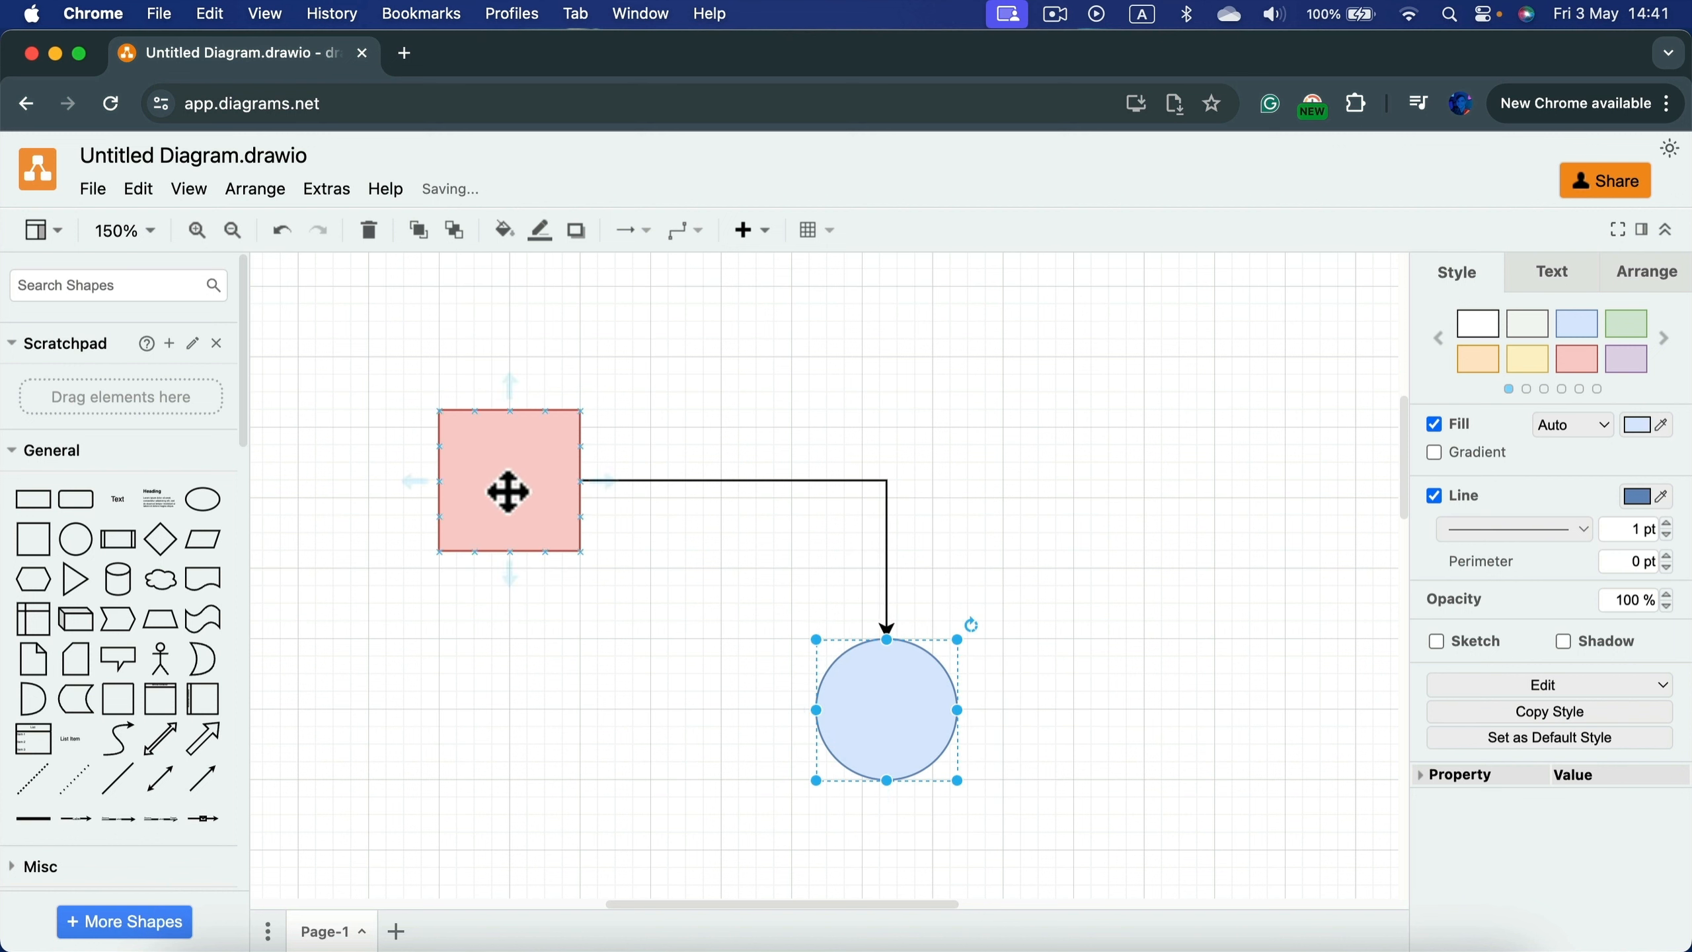
pyautogui.moveTo(503, 491); pyautogui.dragTo(593, 491)
pyautogui.click(1185, 386)
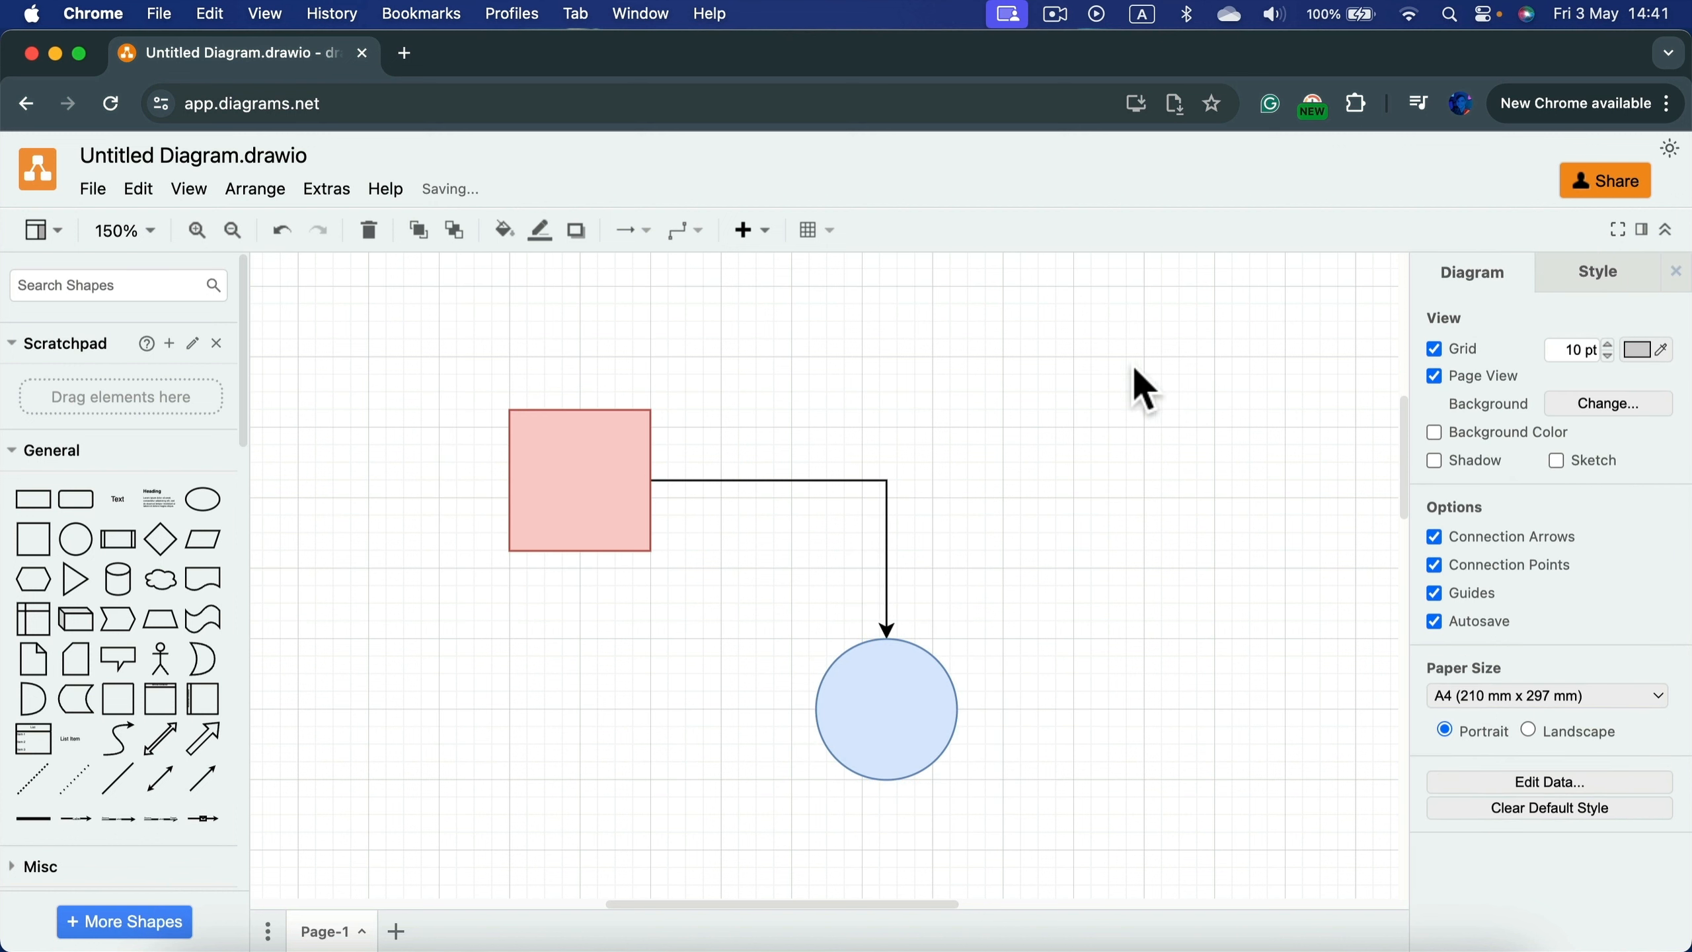
# Step: Group the red square, blue circle and their connector, and move the group up and to the right
pyautogui.moveTo(1184, 312); pyautogui.dragTo(348, 868)
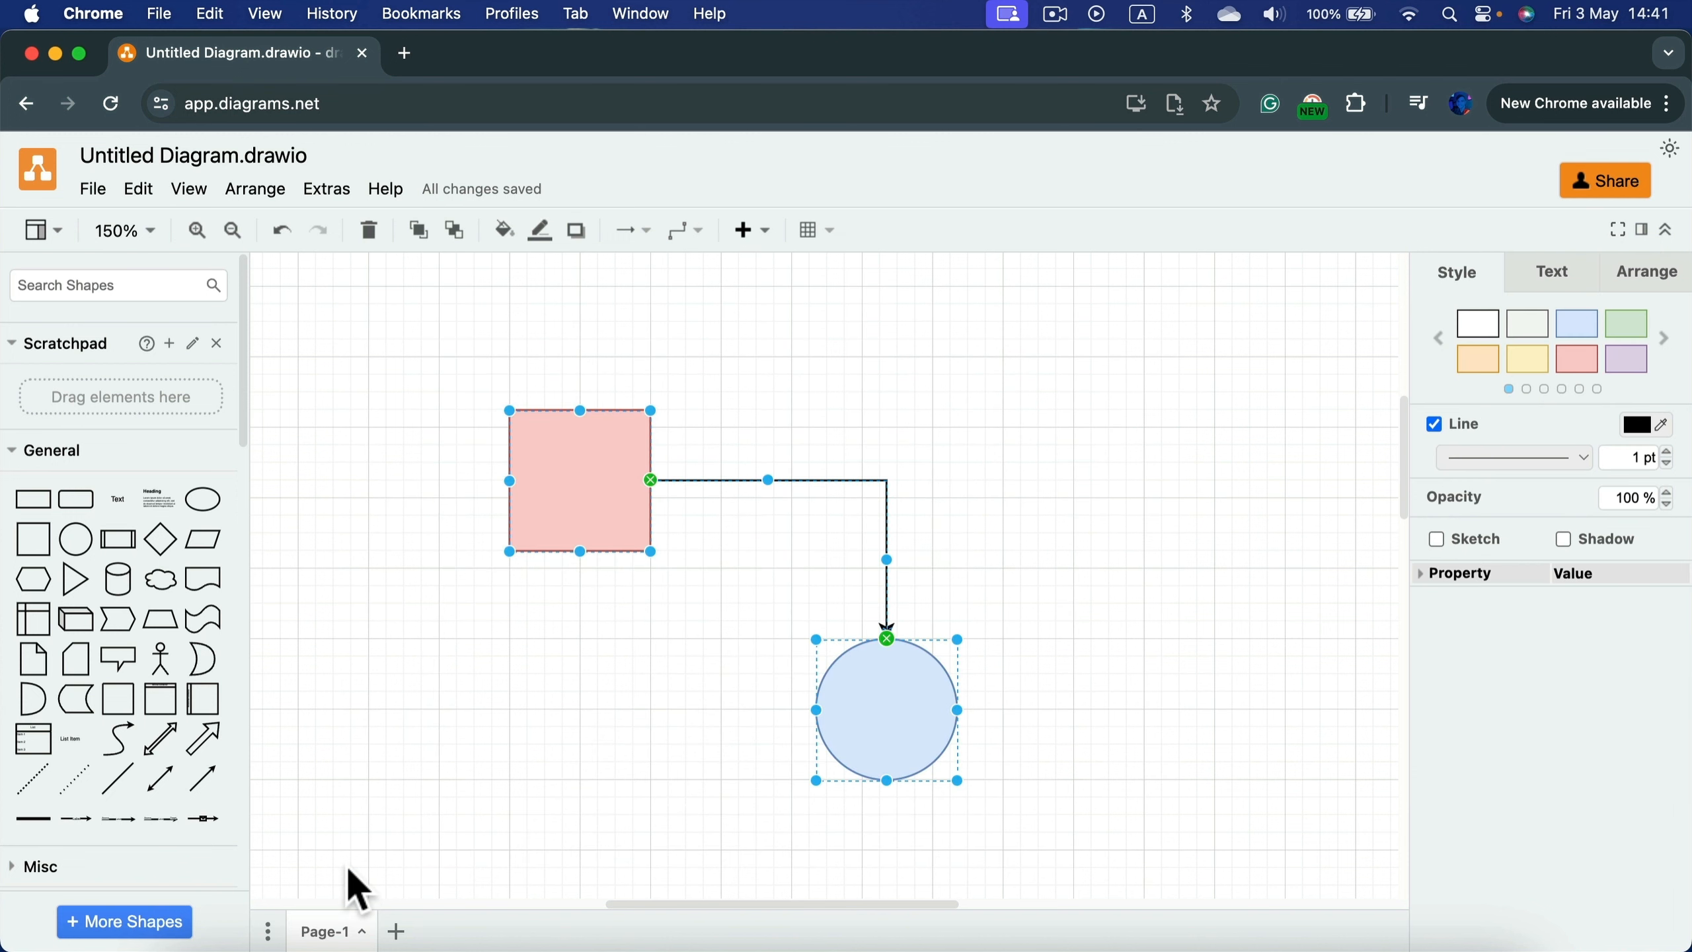
pyautogui.click(261, 196)
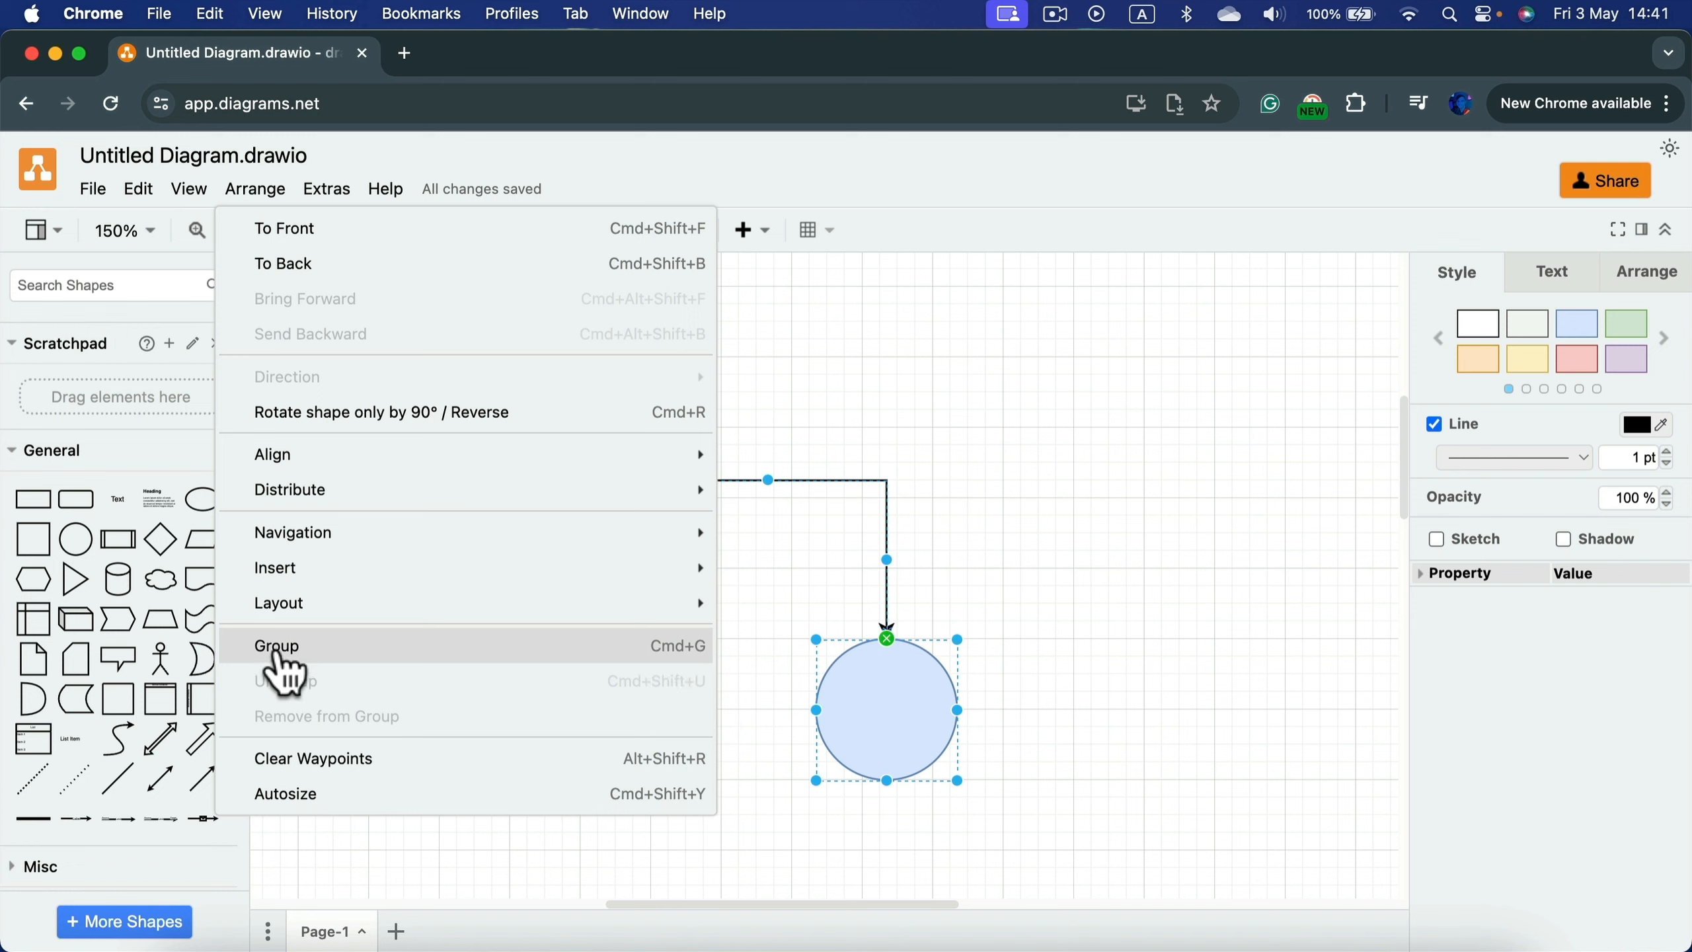
pyautogui.click(280, 659)
pyautogui.click(1199, 425)
pyautogui.moveTo(575, 480); pyautogui.dragTo(798, 446)
pyautogui.click(458, 460)
# Step: Change the red square inside the group to the green color style
pyautogui.click(673, 432)
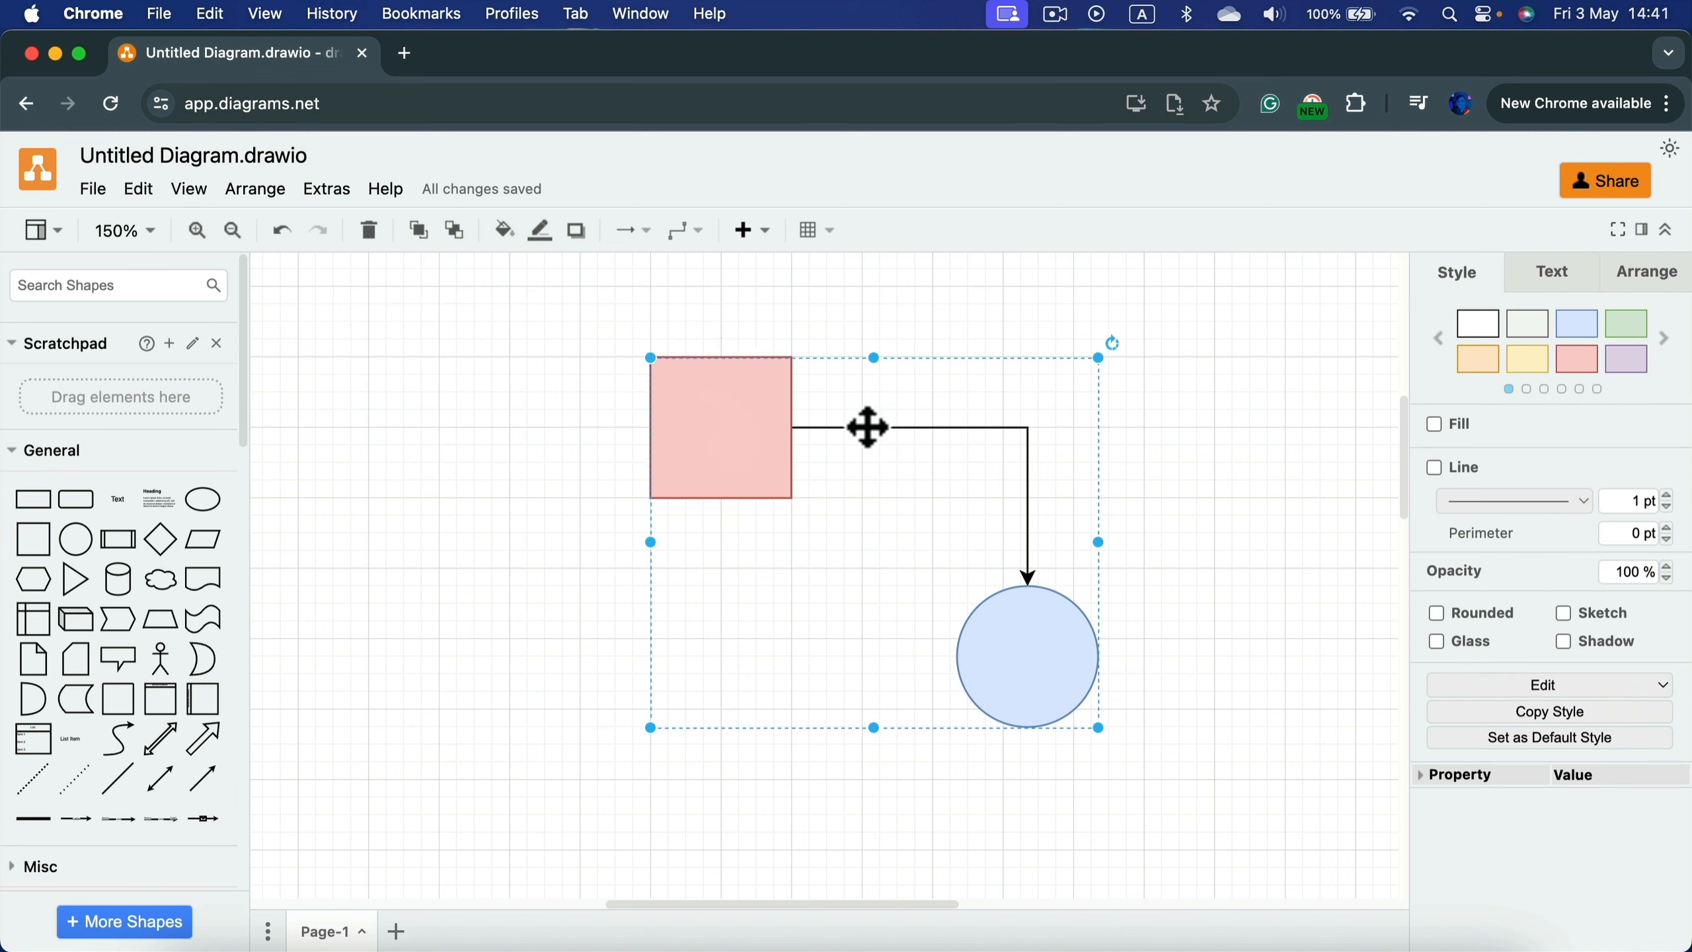
pyautogui.click(727, 419)
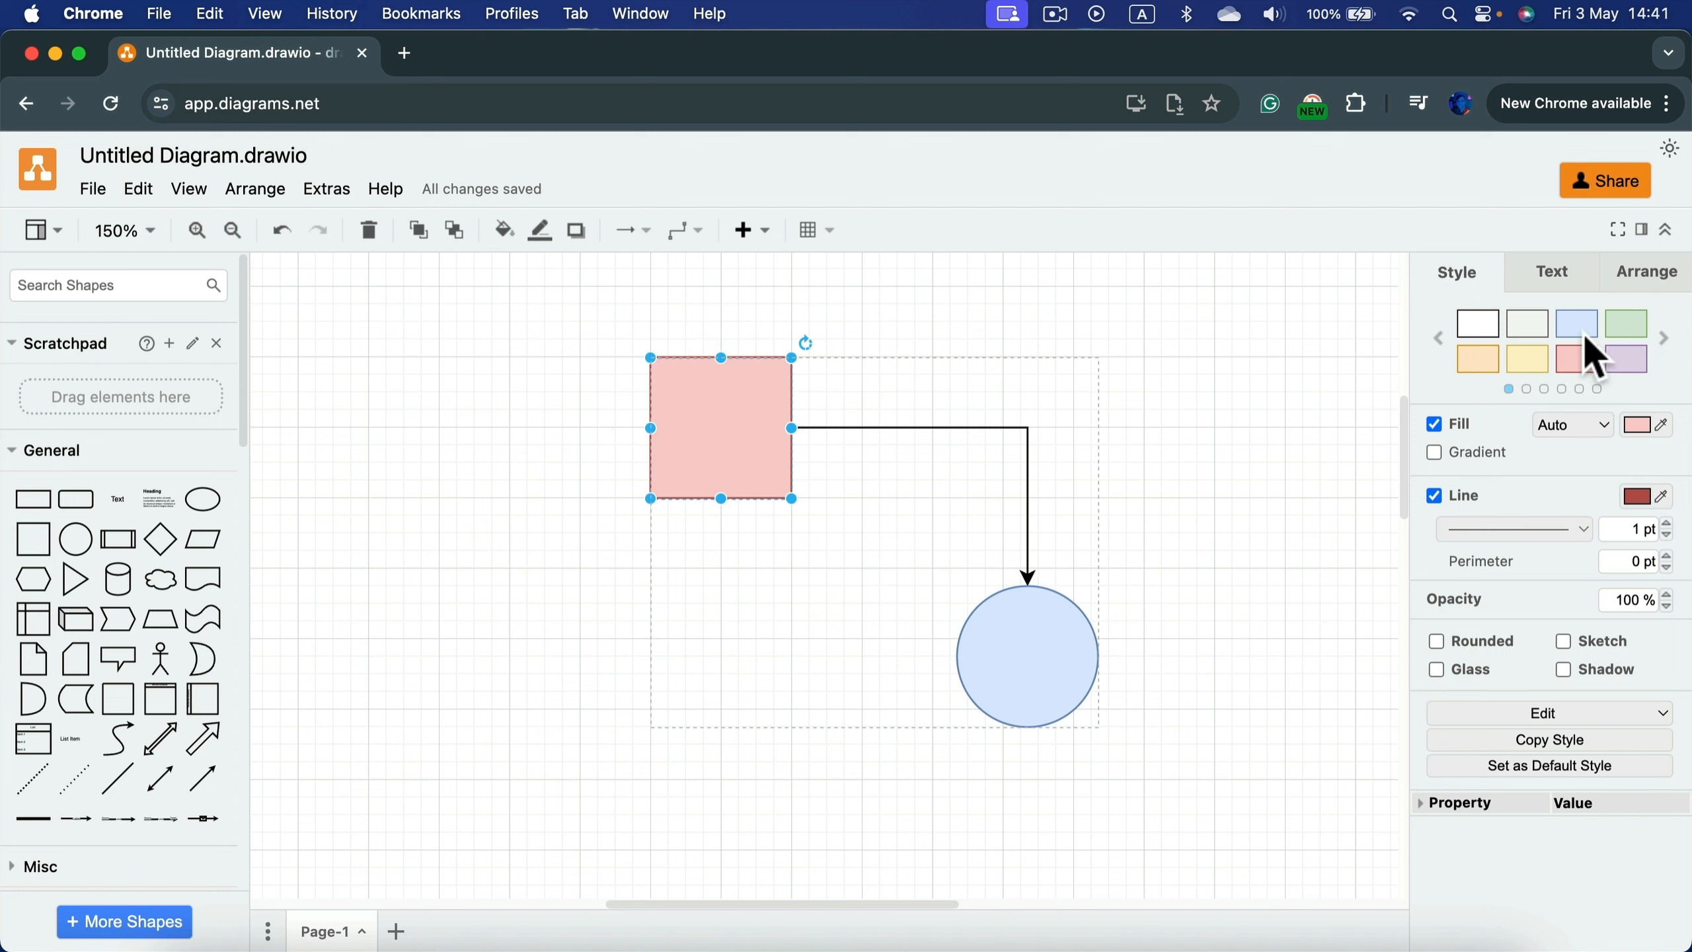
pyautogui.click(1620, 326)
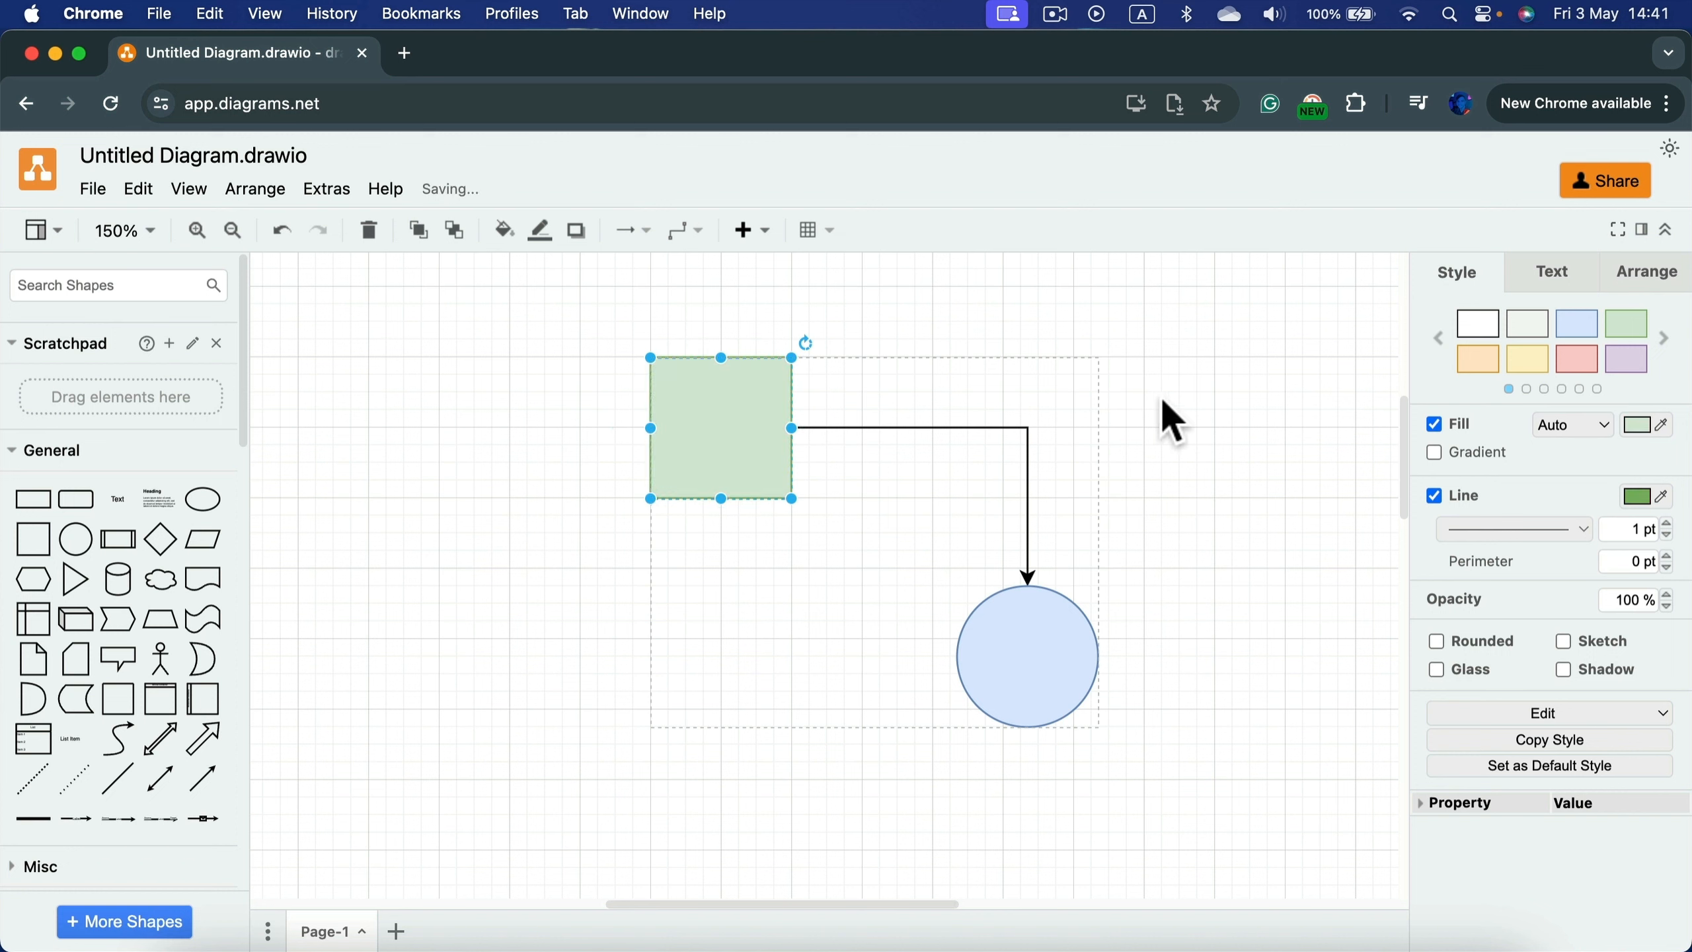
pyautogui.click(1252, 476)
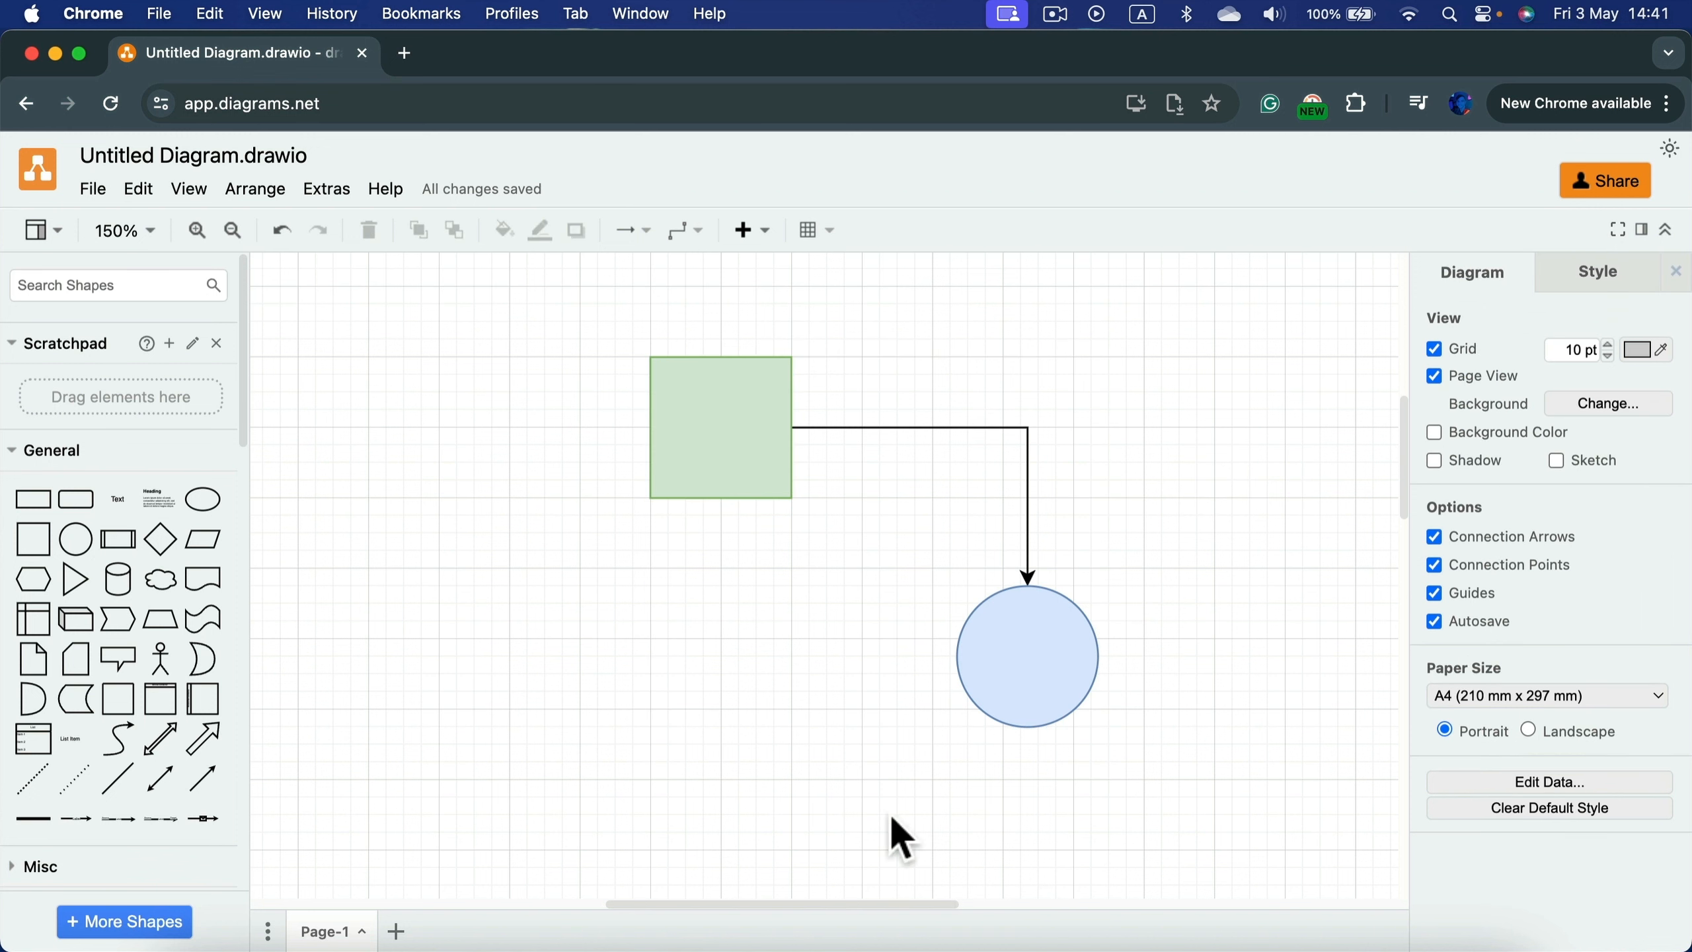
# Step: Ungroup the green square, blue circle and their connector
pyautogui.press('super+a')
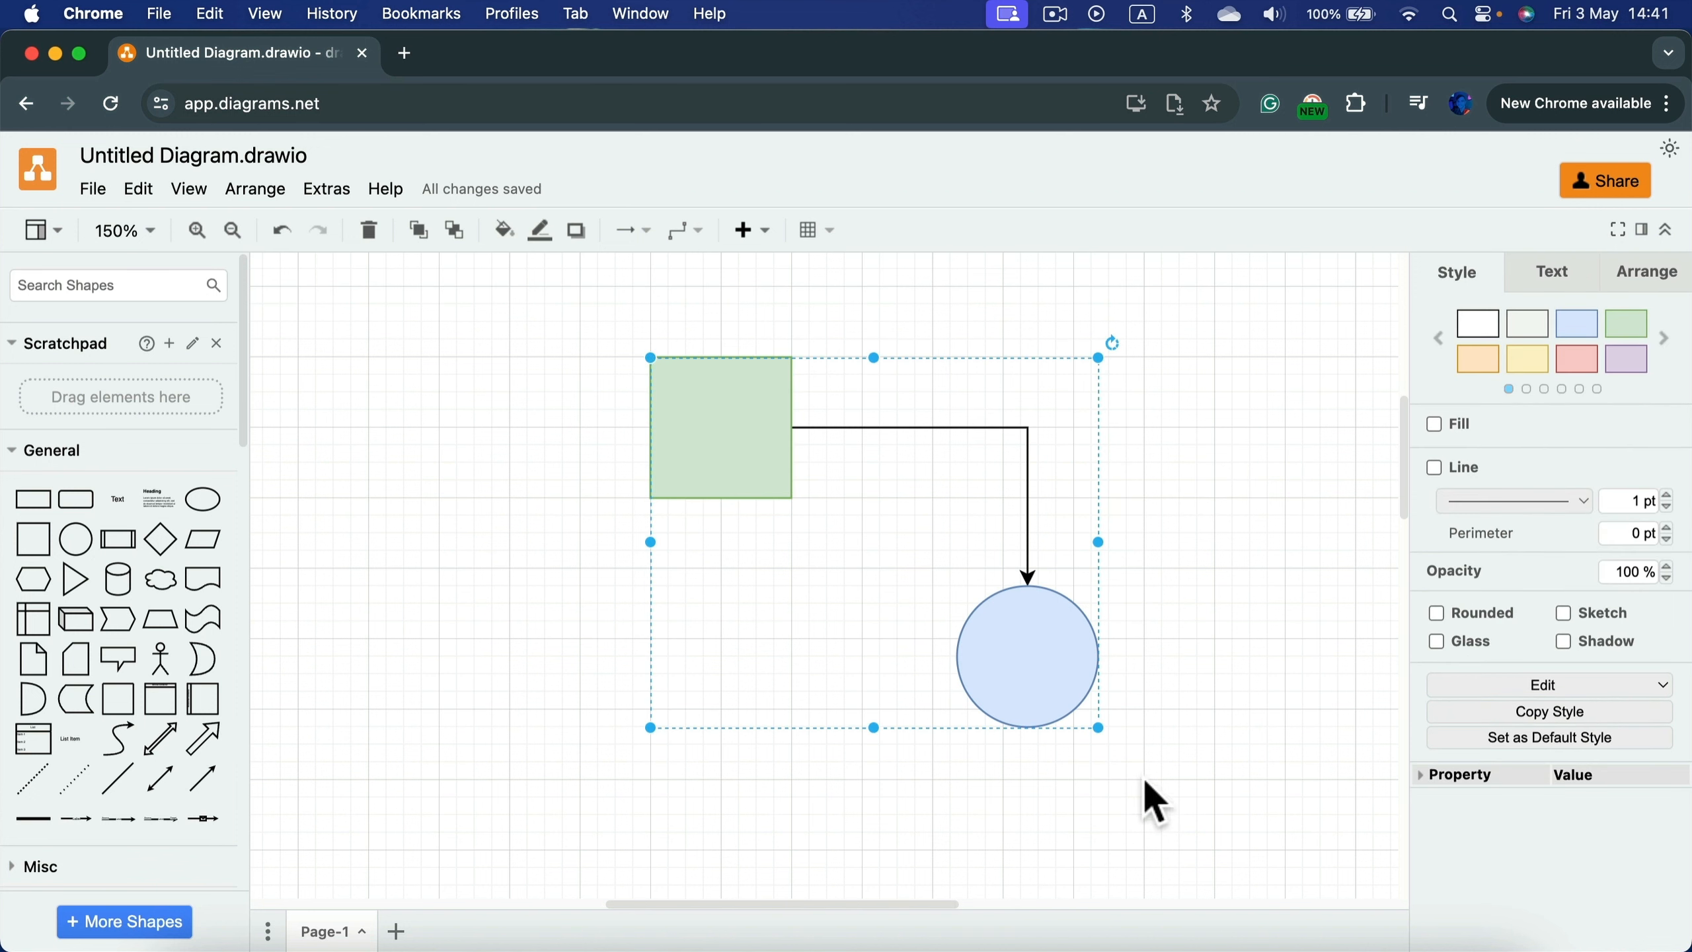
pyautogui.click(273, 192)
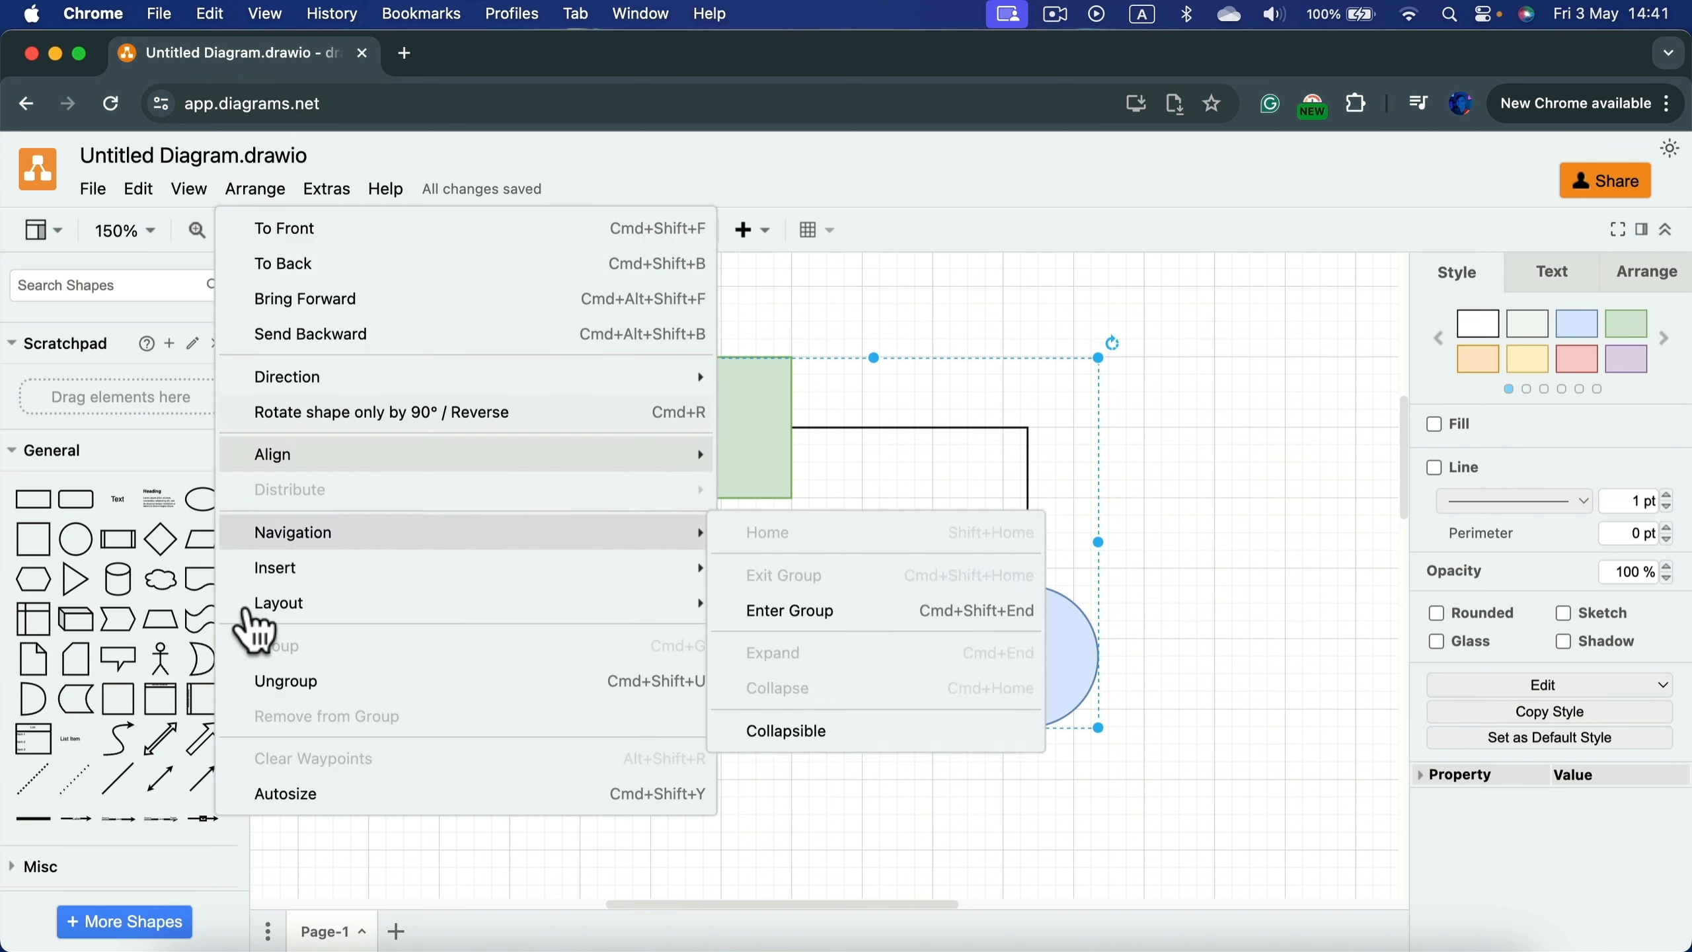
pyautogui.click(278, 692)
pyautogui.click(377, 530)
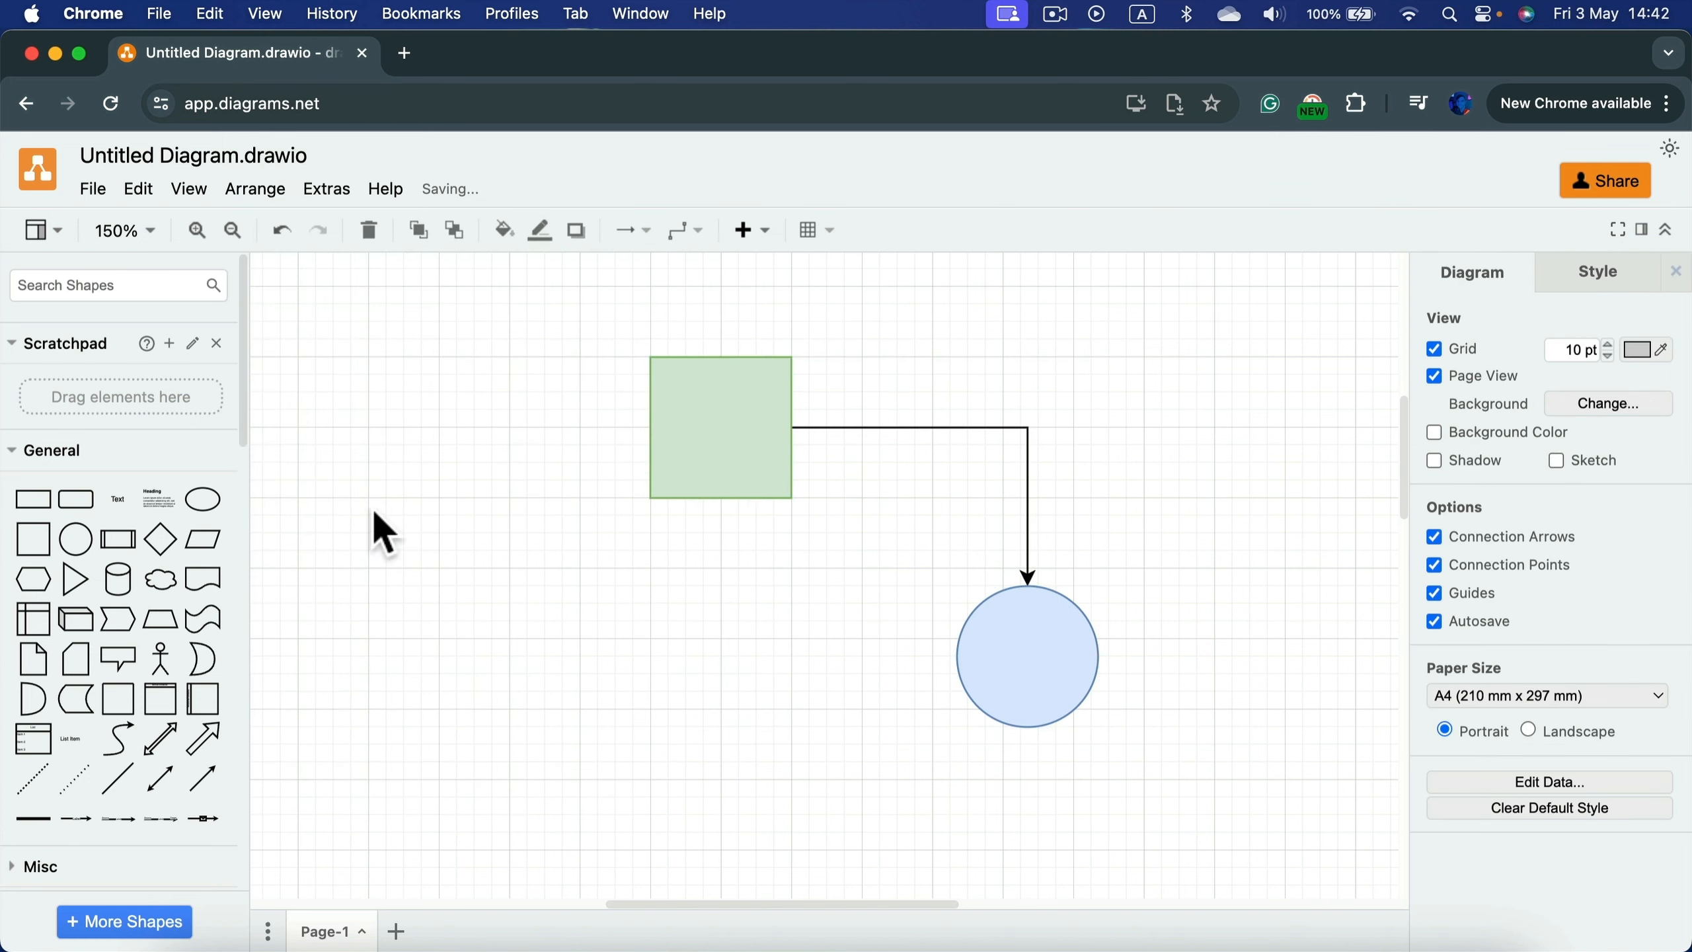
# Step: Move the green square slightly down and left, and the blue circle slightly down, as independent shapes
pyautogui.click(756, 427)
pyautogui.moveTo(756, 427); pyautogui.dragTo(733, 460)
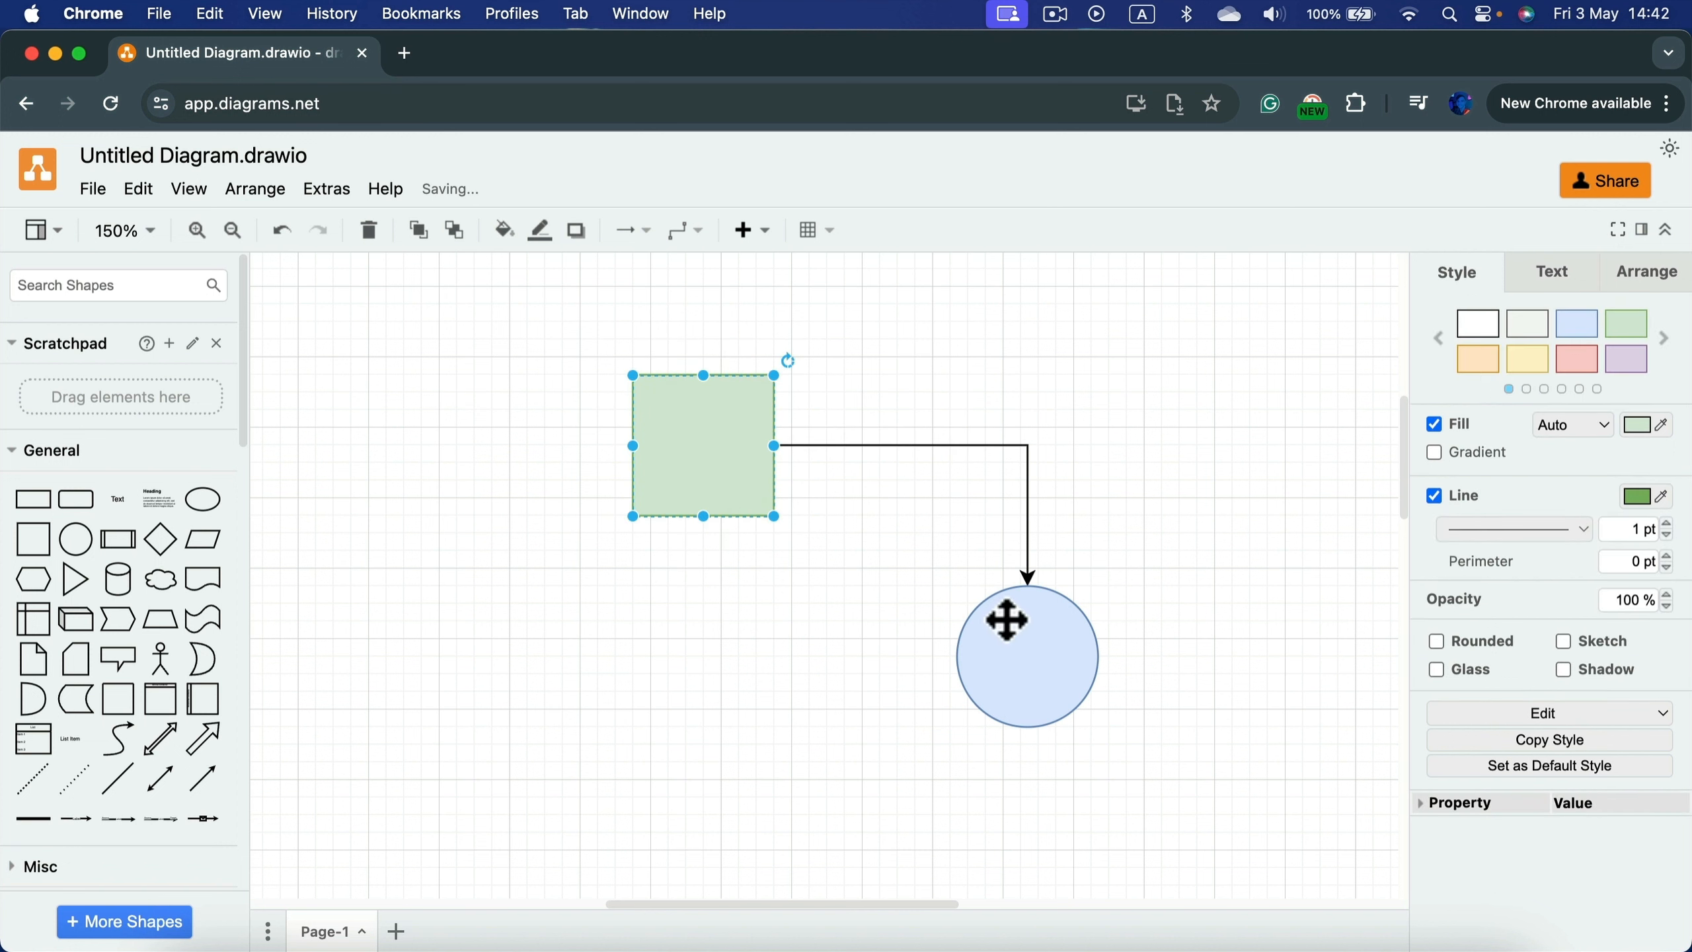
pyautogui.moveTo(1040, 672)
pyautogui.mouseDown()
pyautogui.moveTo(1012, 812)
pyautogui.moveTo(1042, 693)
pyautogui.mouseUp()
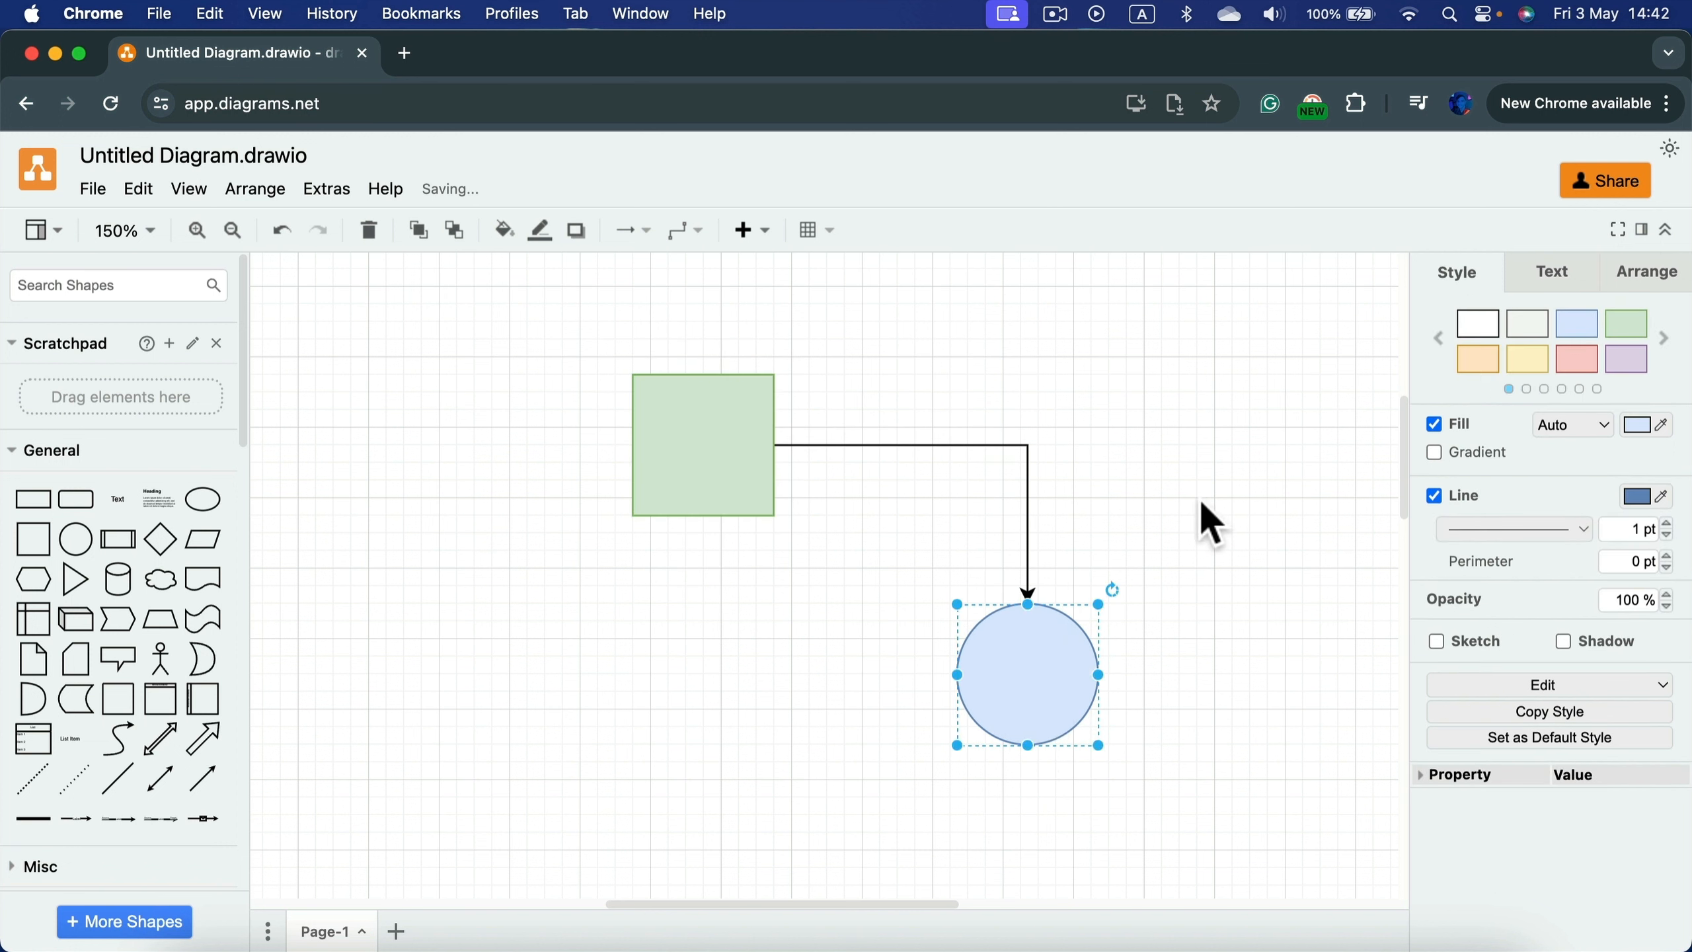
pyautogui.click(1189, 455)
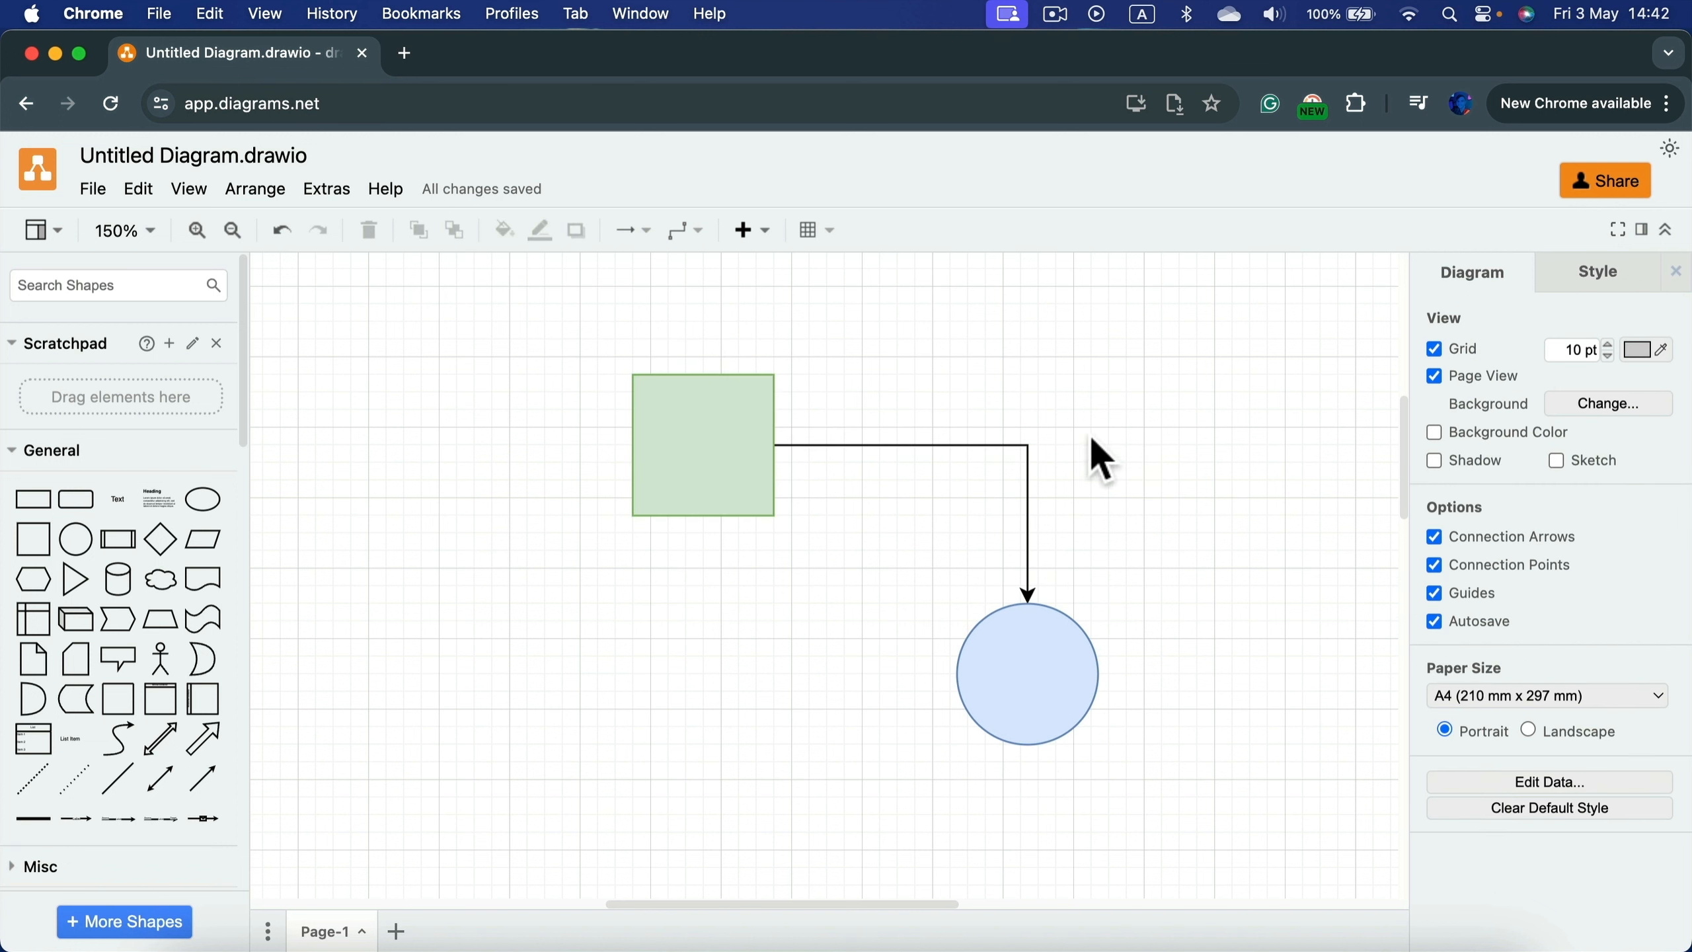